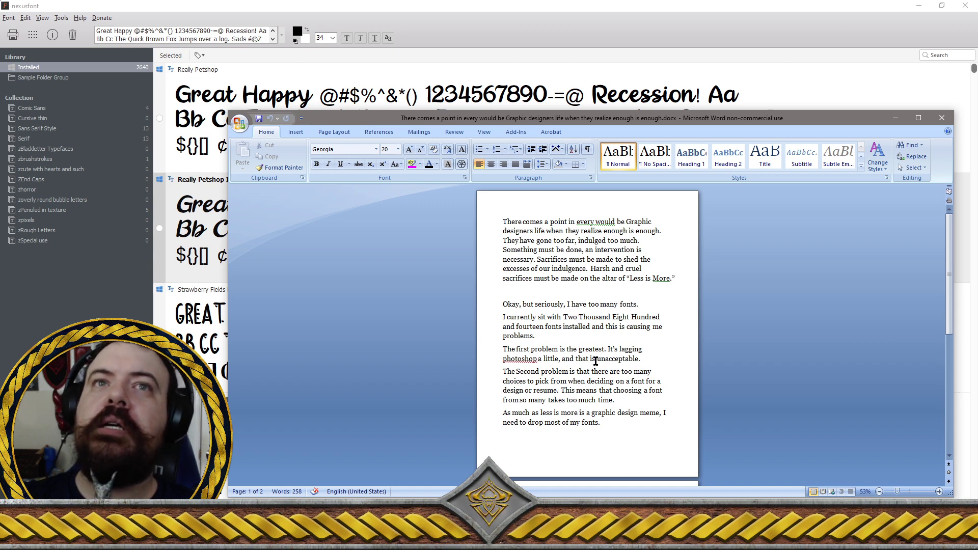
Read through the Word document about pruning the font collection and minimize it to return to nexusfont
drag(568, 371, 638, 399)
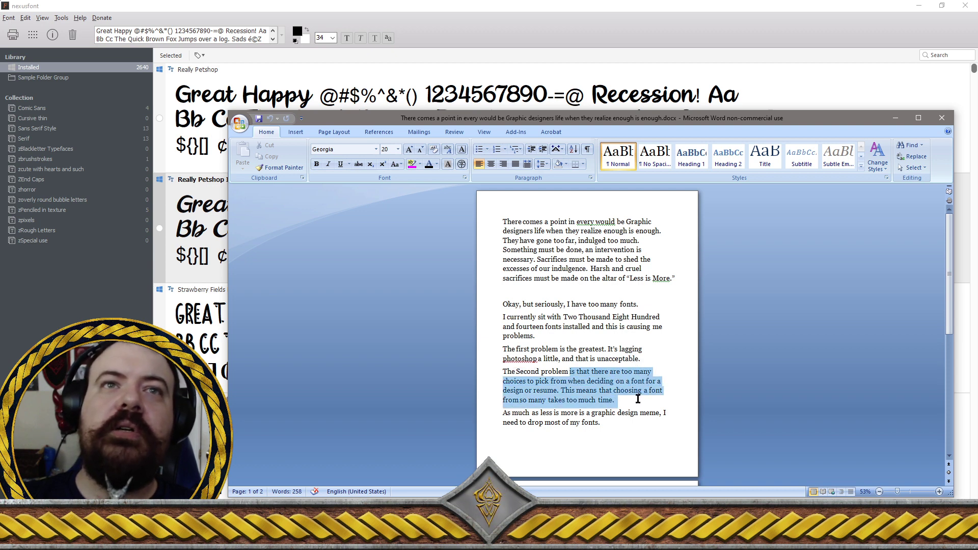
click(638, 399)
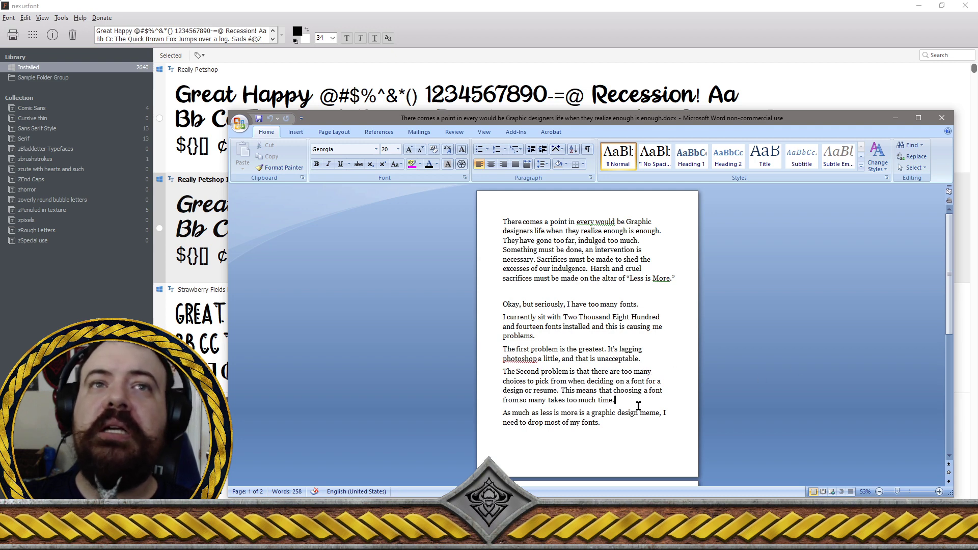
drag(948, 317, 945, 366)
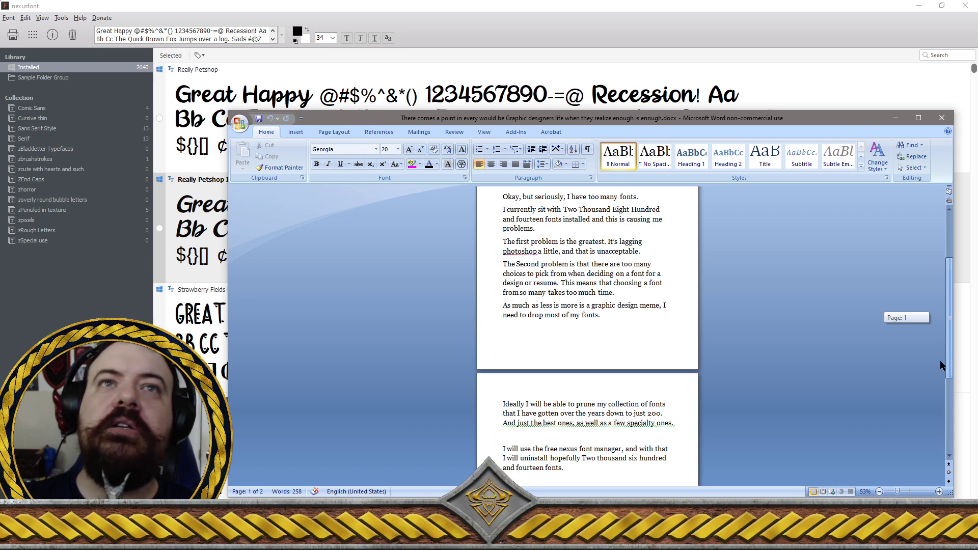
drag(942, 365, 935, 402)
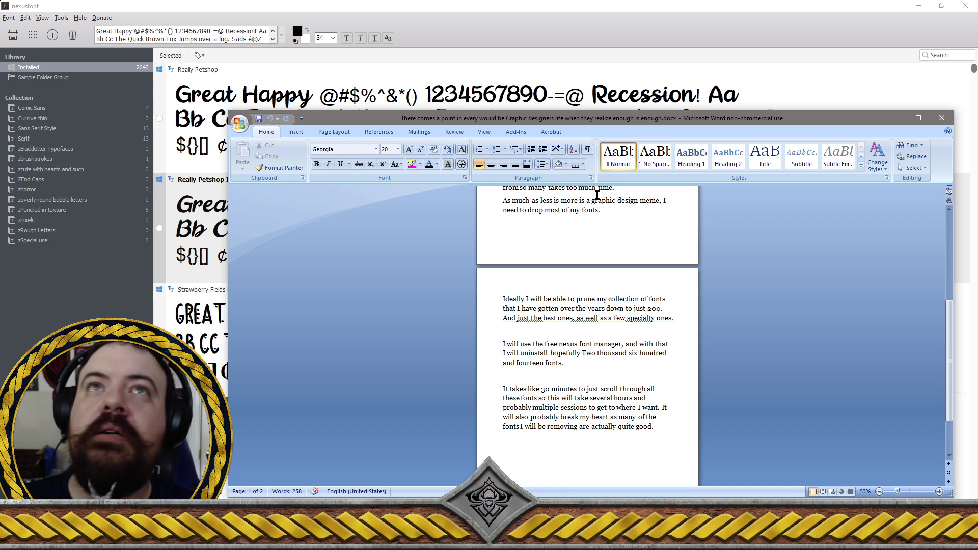
drag(551, 125, 513, 150)
click(906, 144)
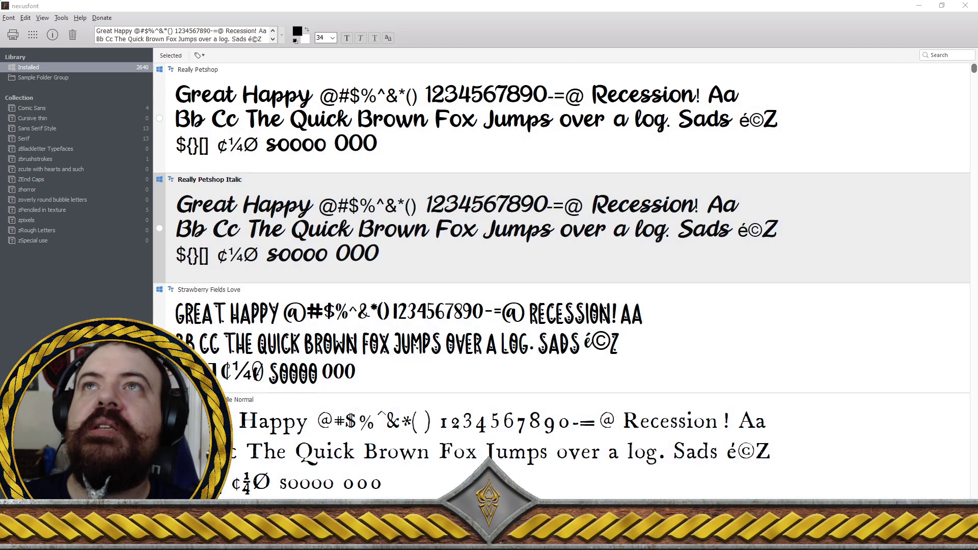
Browse the previews of the installed fonts whose names start with C, from Clowney back to Century Gothic Italic
drag(973, 71, 974, 161)
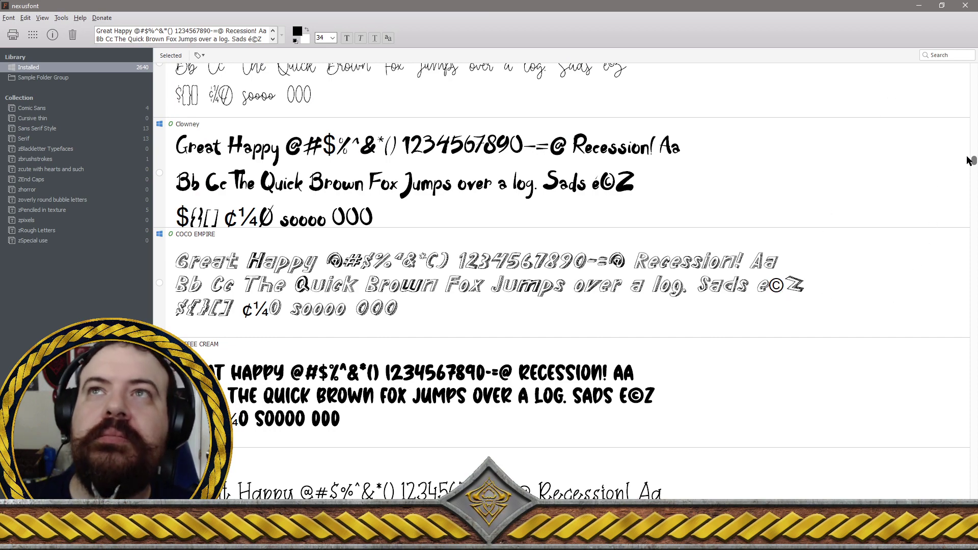
mouse_move(974, 161)
mouse_down()
mouse_move(975, 183)
mouse_move(964, 162)
mouse_up()
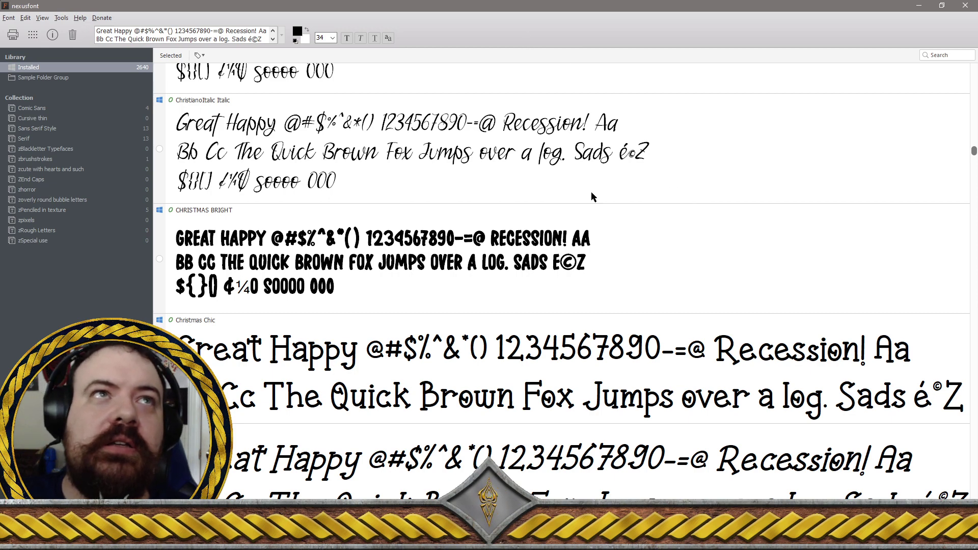
scroll(592, 197, up, 3)
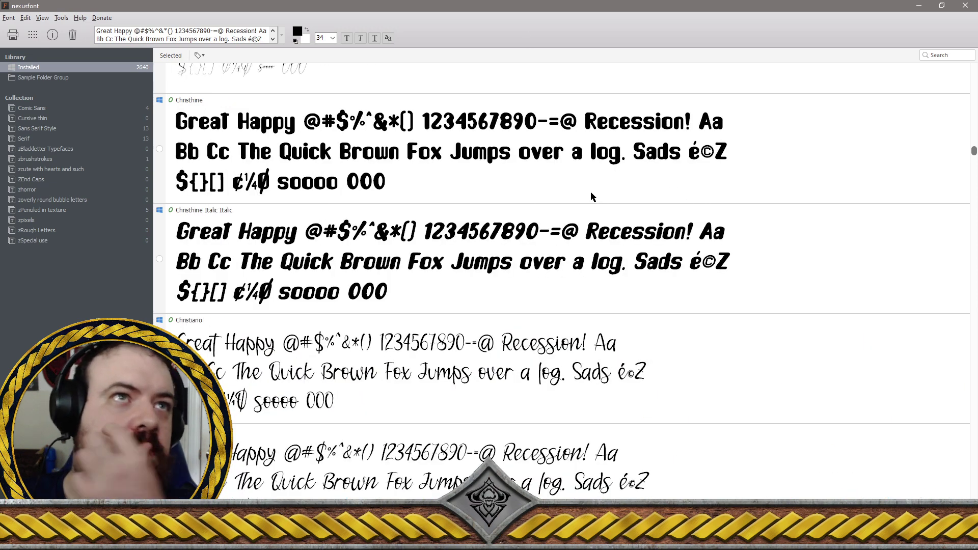
scroll(592, 196, up, 2)
scroll(591, 197, up, 6)
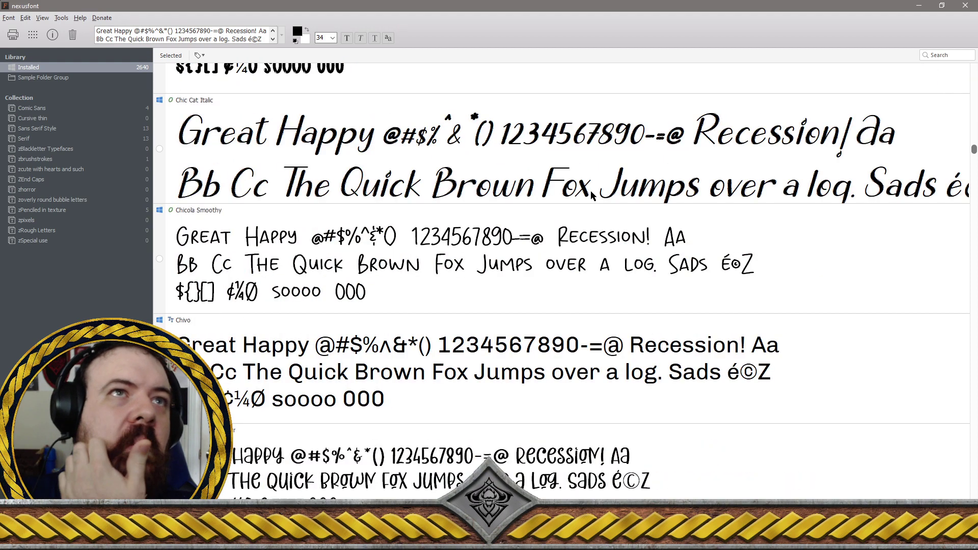
scroll(591, 197, up, 1)
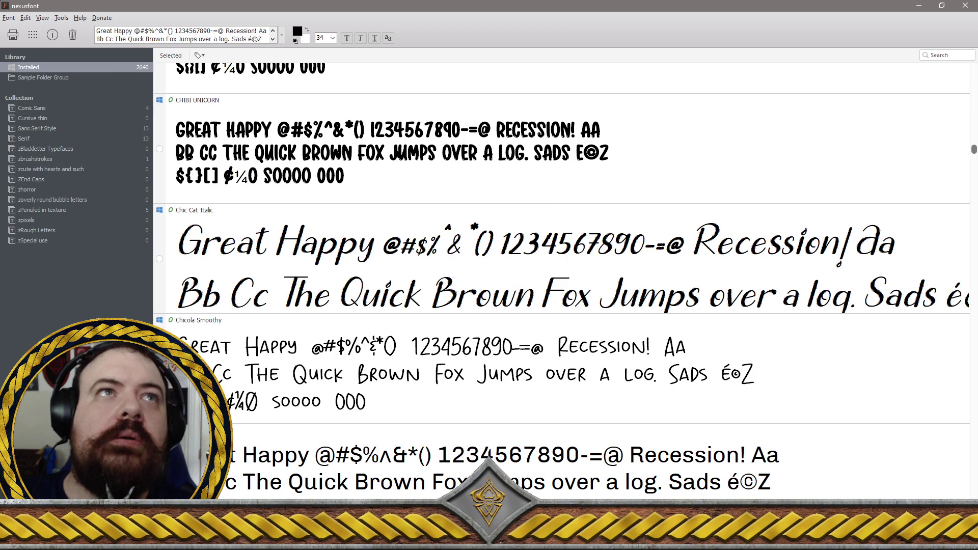
scroll(422, 268, up, 4)
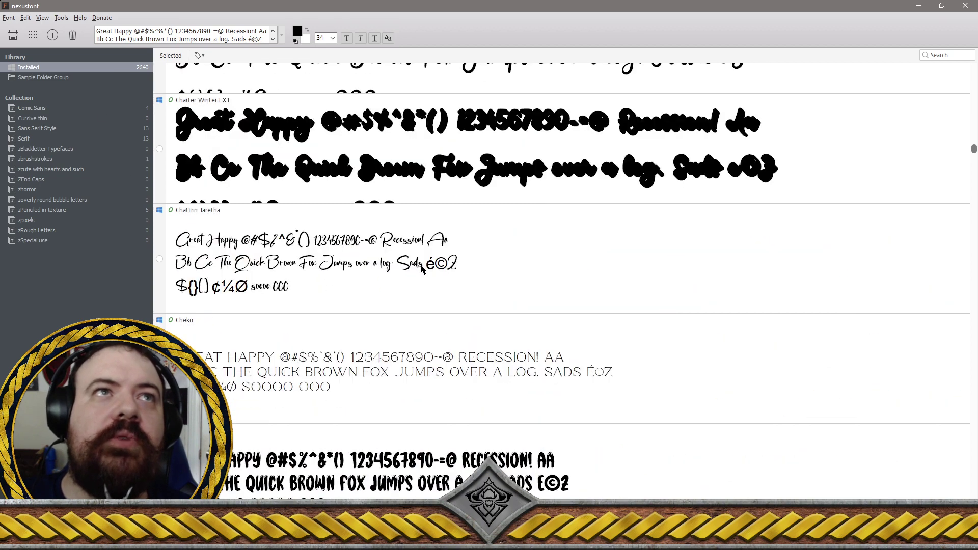
scroll(423, 268, up, 4)
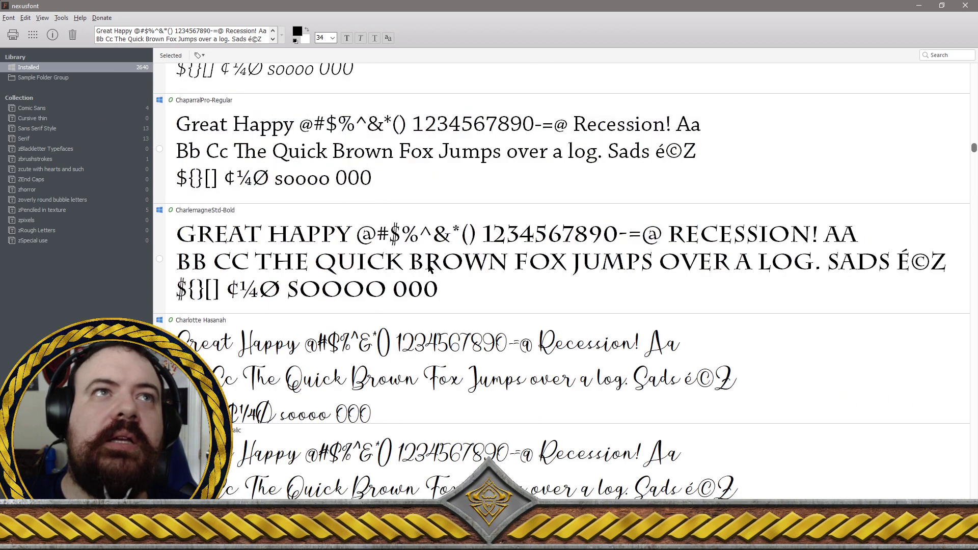
scroll(432, 268, up, 1)
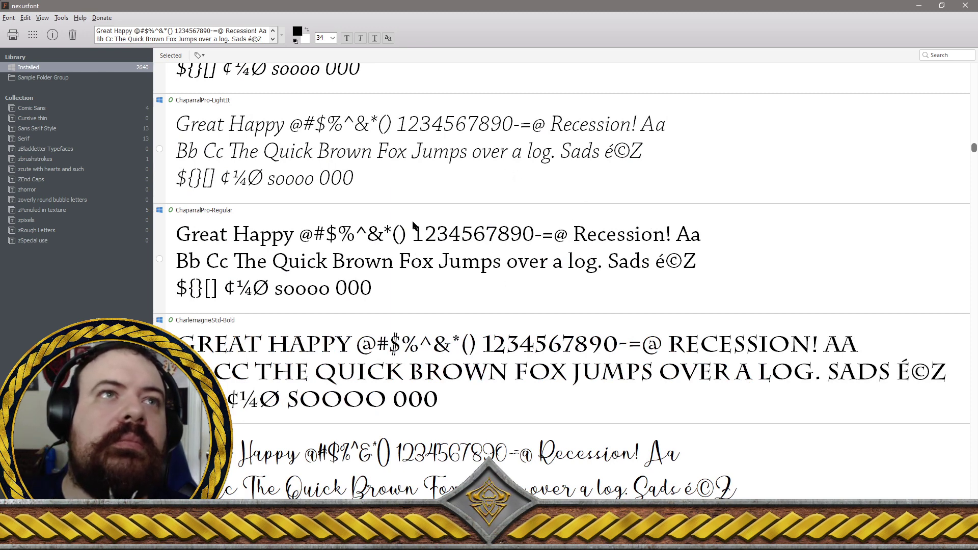
scroll(415, 226, up, 3)
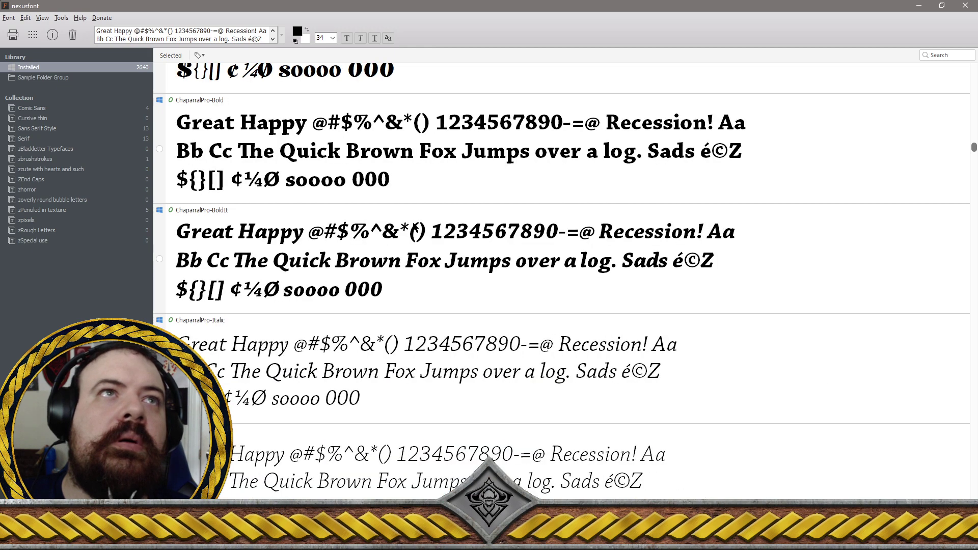
scroll(415, 229, up, 5)
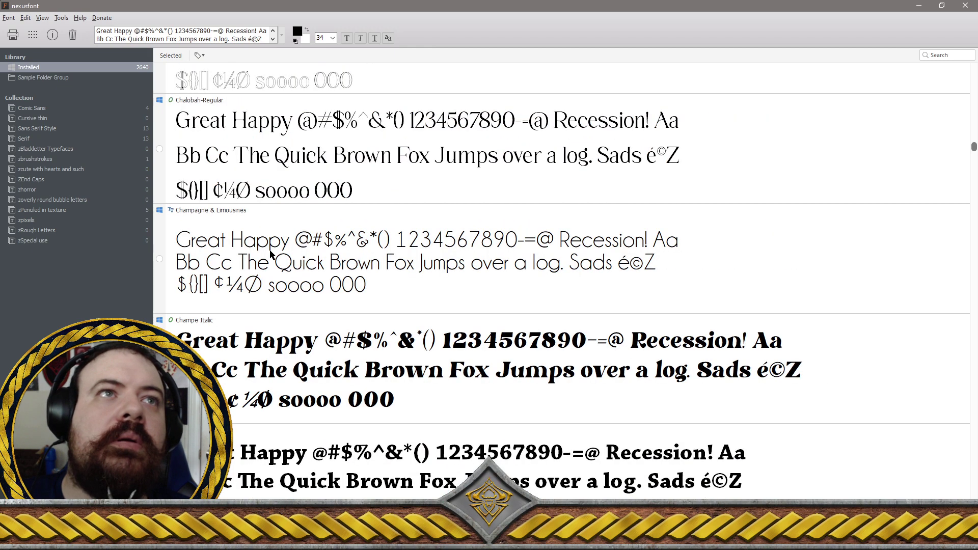
scroll(271, 253, up, 4)
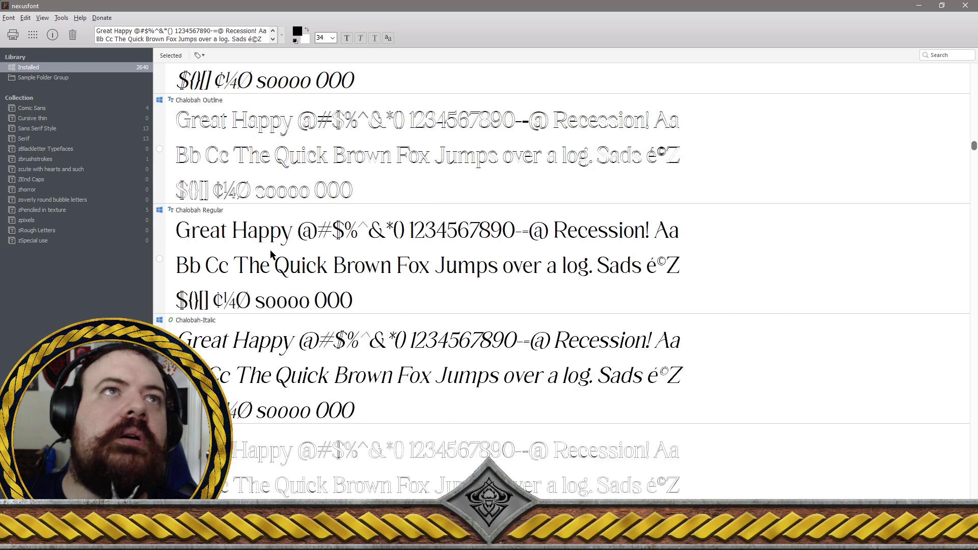
scroll(270, 251, up, 3)
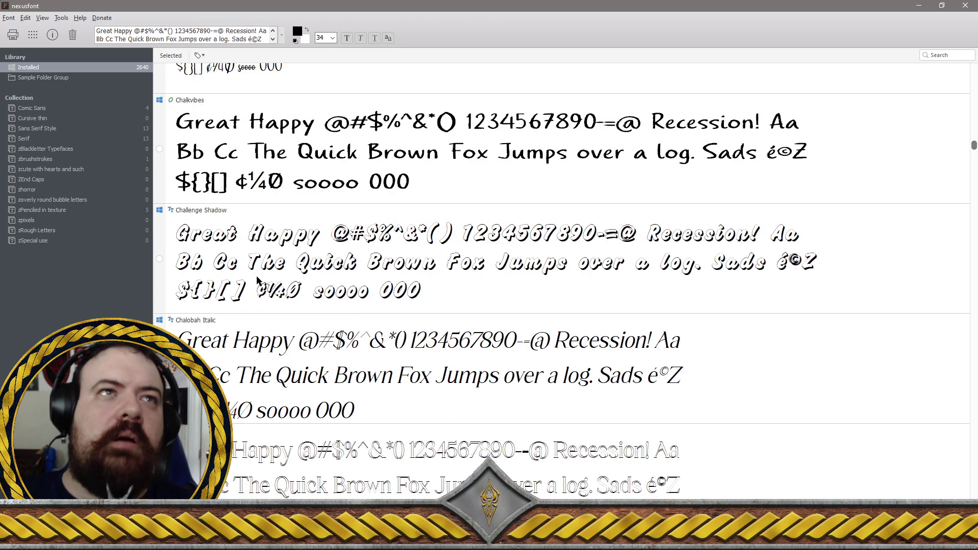
scroll(276, 265, up, 2)
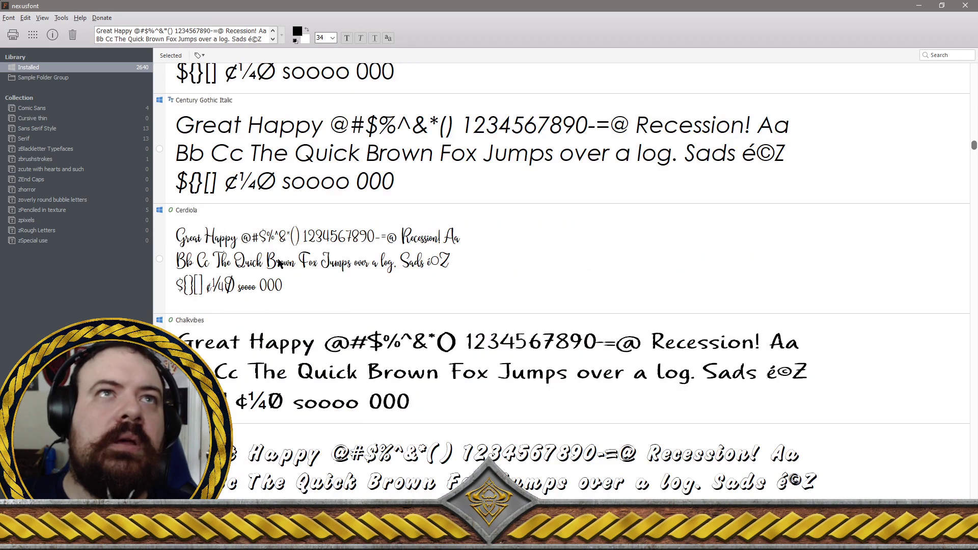
Mark the Italic, Outline and Regular styles of Chalobah in both their TrueType and OpenType versions
scroll(279, 263, down, 2)
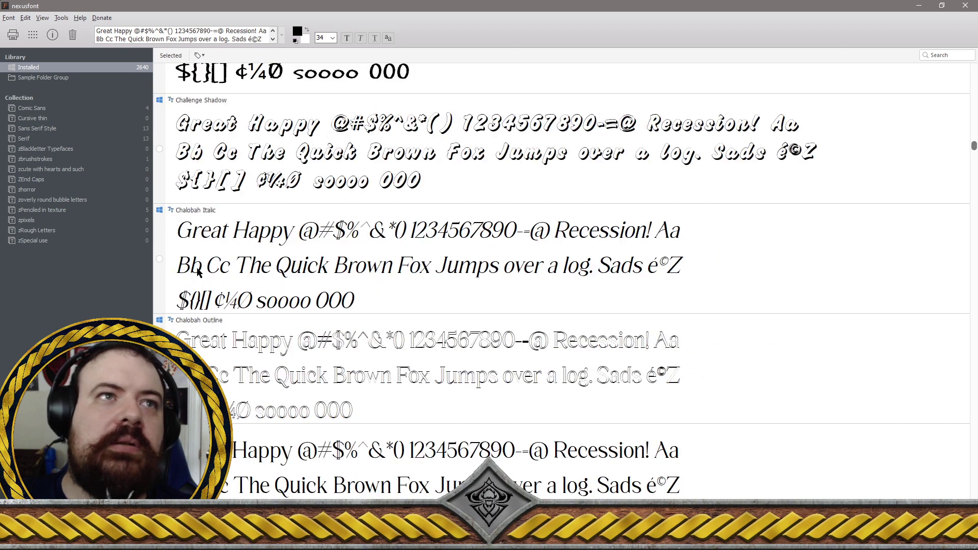
click(159, 259)
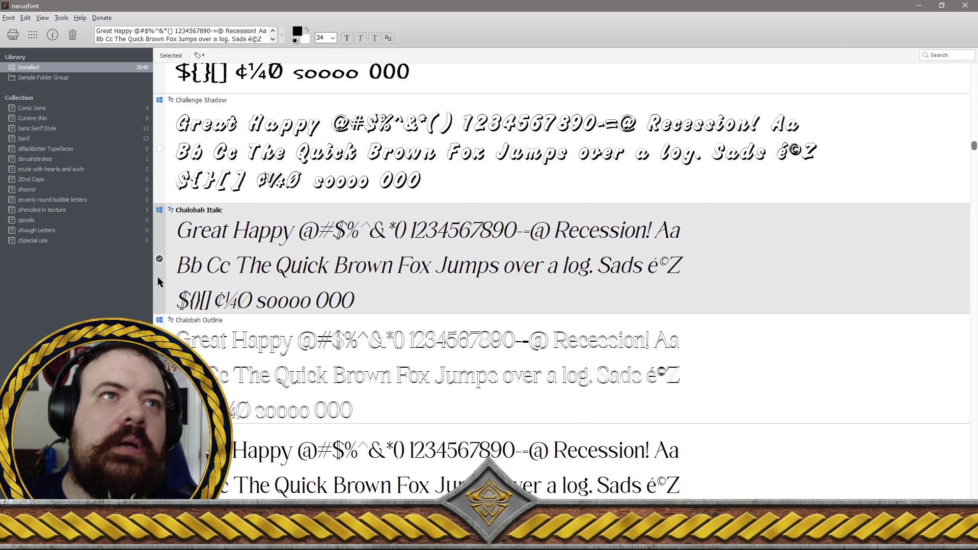
click(159, 369)
scroll(163, 357, down, 2)
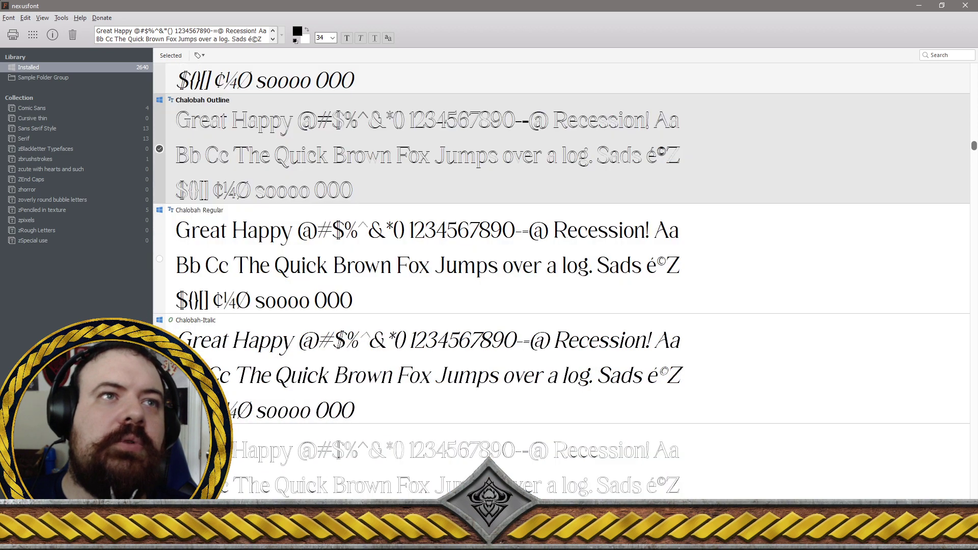
click(159, 259)
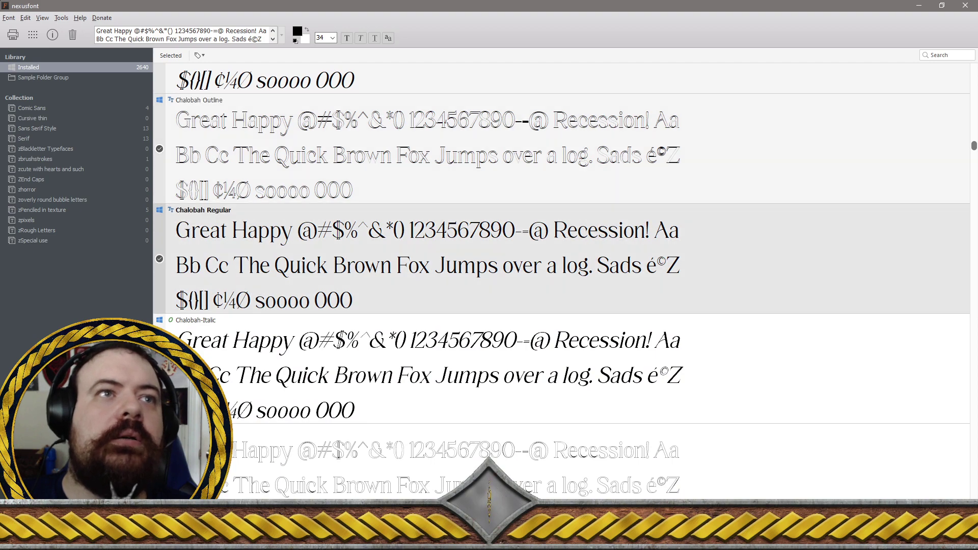
scroll(176, 252, down, 2)
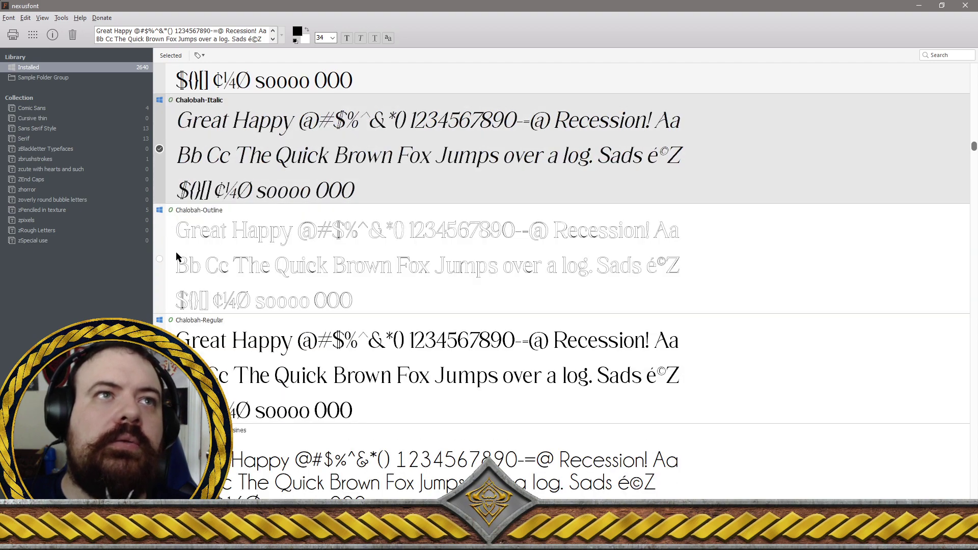
click(159, 259)
click(283, 387)
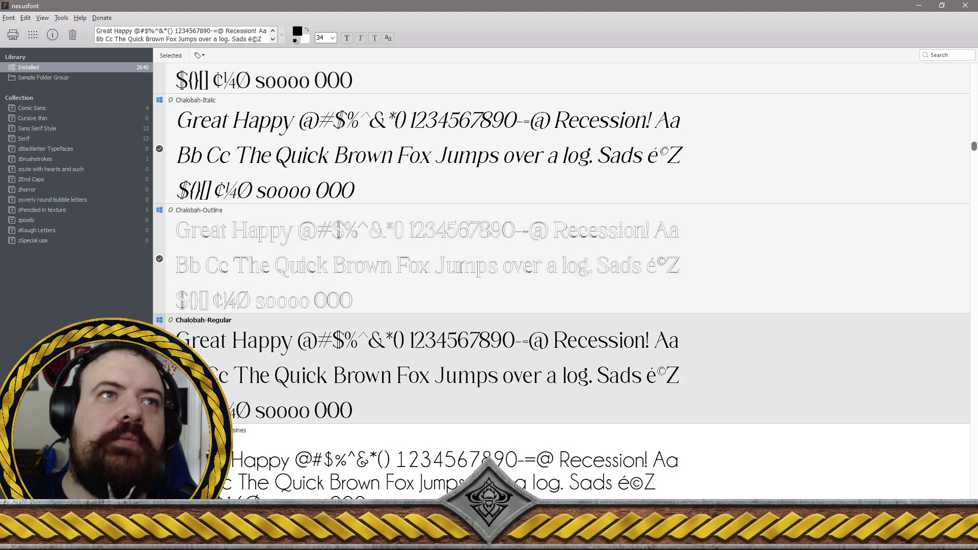
Add the Champagne & Limousines and Champe Italic fonts to the marked selection
scroll(282, 387, down, 2)
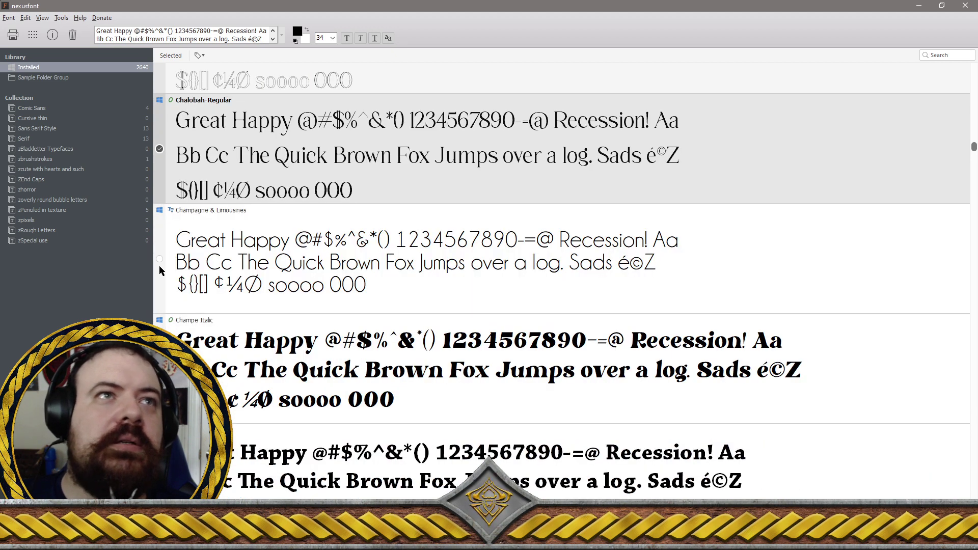
click(159, 260)
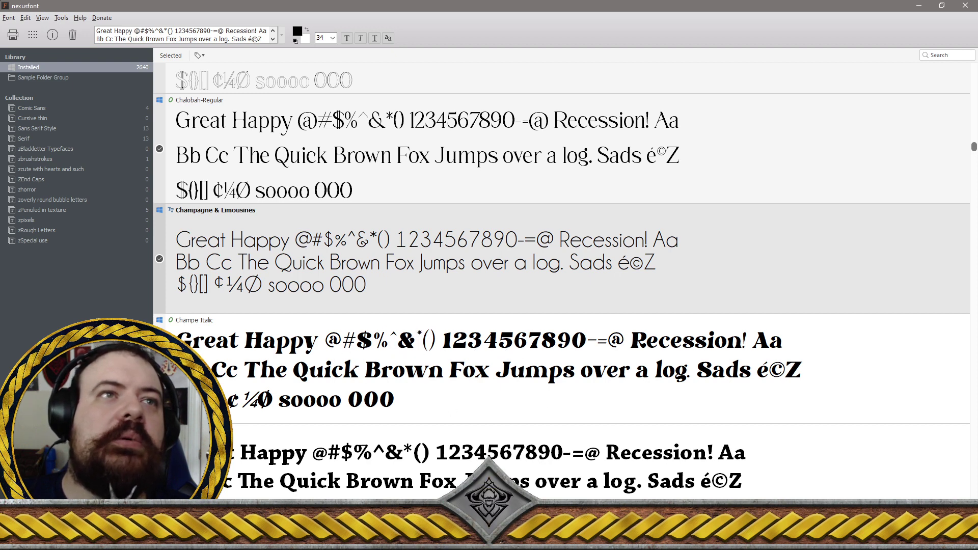
scroll(560, 314, down, 1)
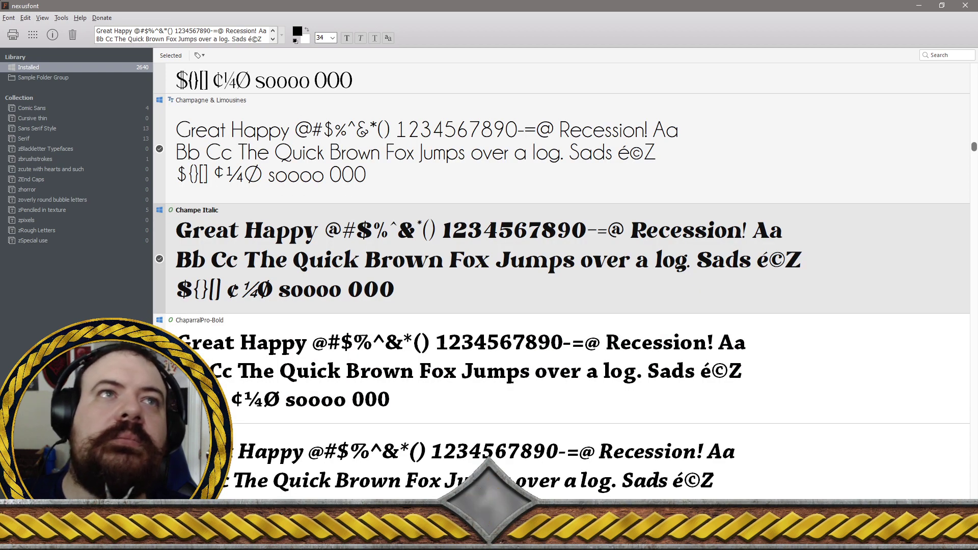
Mark the ChaparralPro fonts as well: Regular, LightIt, Italic, BoldIt and Bold
scroll(561, 314, down, 2)
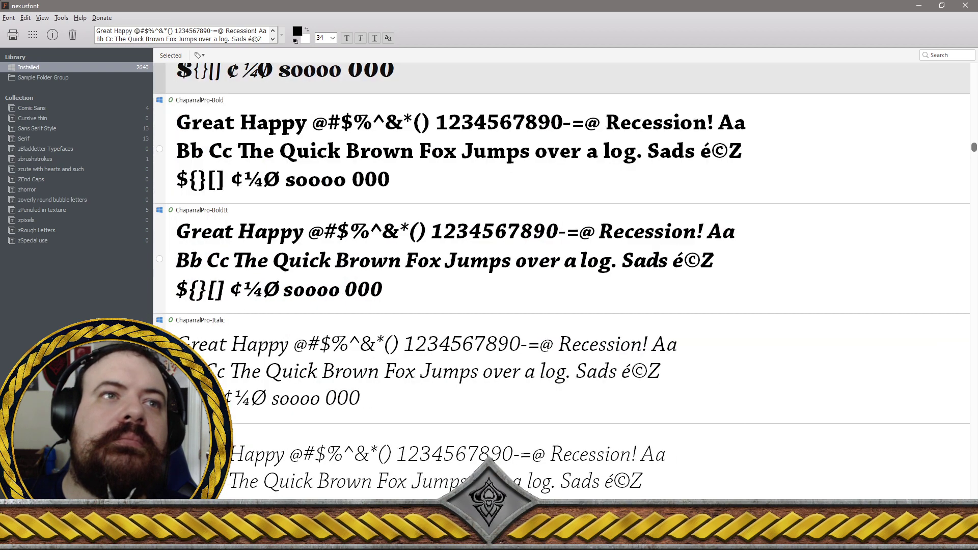
scroll(561, 313, down, 3)
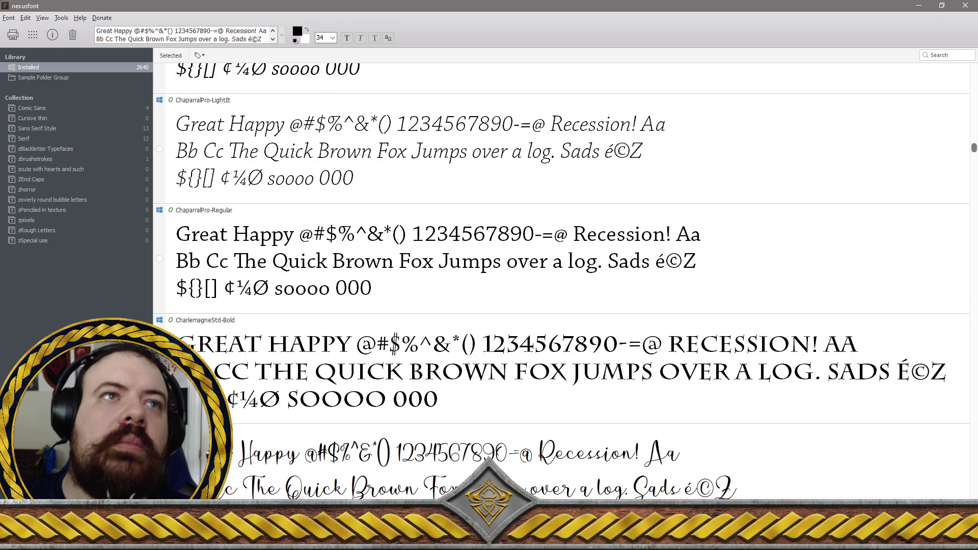
click(160, 264)
scroll(163, 268, up, 1)
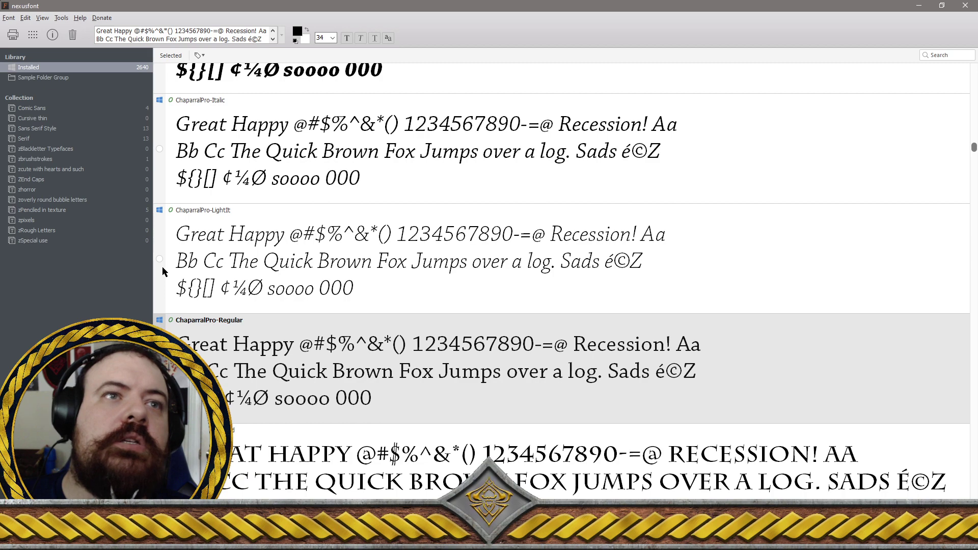
click(162, 269)
scroll(161, 265, up, 1)
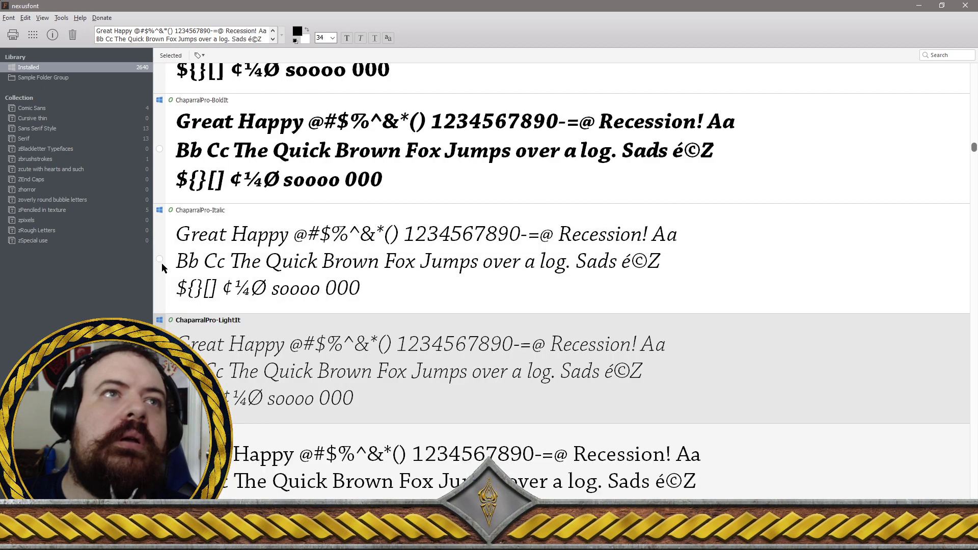
click(161, 262)
scroll(162, 261, up, 1)
click(161, 261)
scroll(161, 261, up, 1)
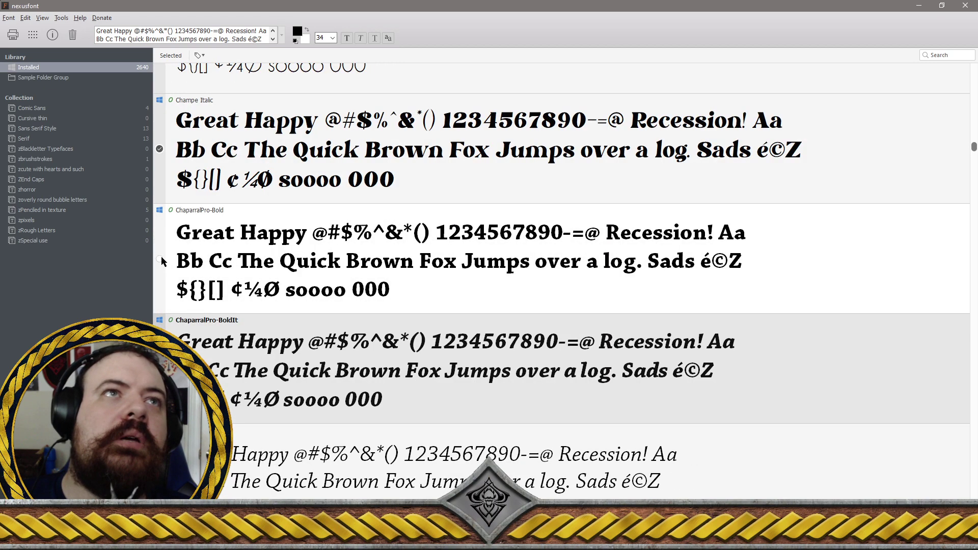
click(162, 261)
scroll(162, 261, up, 1)
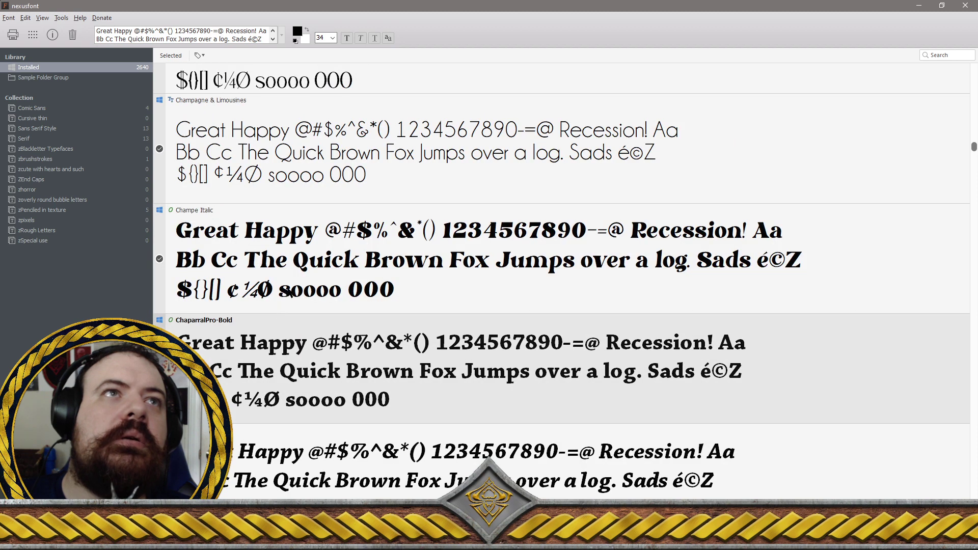
Uninstall the marked fonts using the Uninstall and Delete font files option
right_click(287, 291)
click(309, 306)
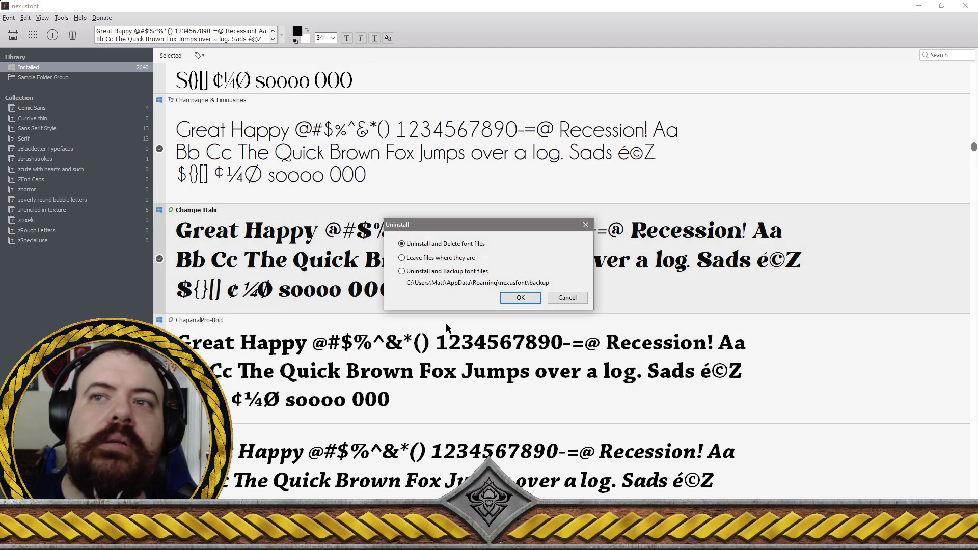
click(528, 298)
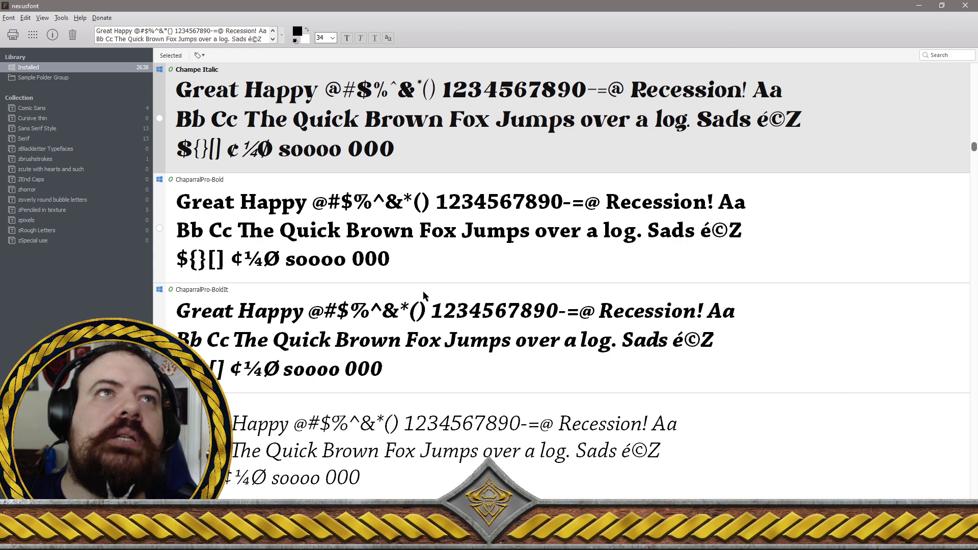
Uninstall the OpenType Chalobah-Outline font using the Uninstall and Delete font files option
scroll(423, 292, up, 2)
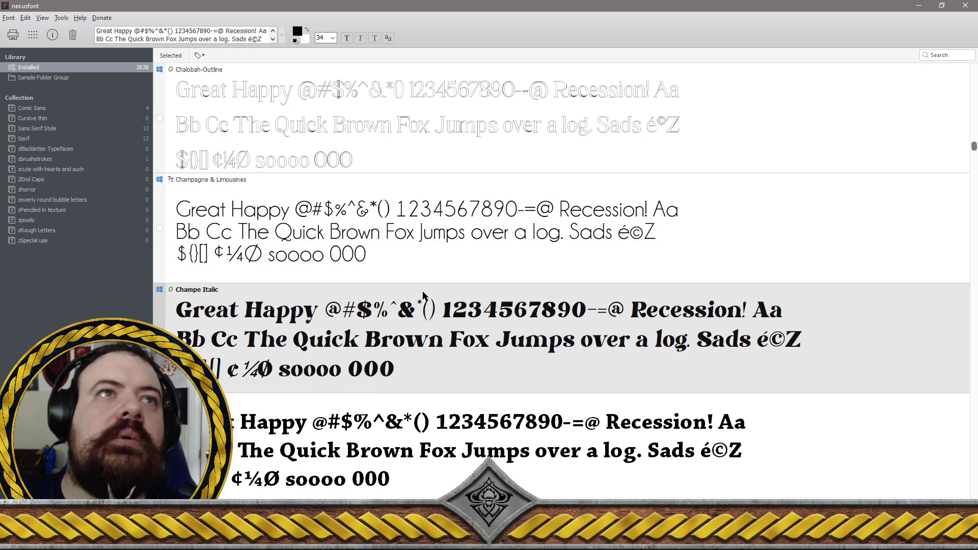
scroll(423, 295, up, 1)
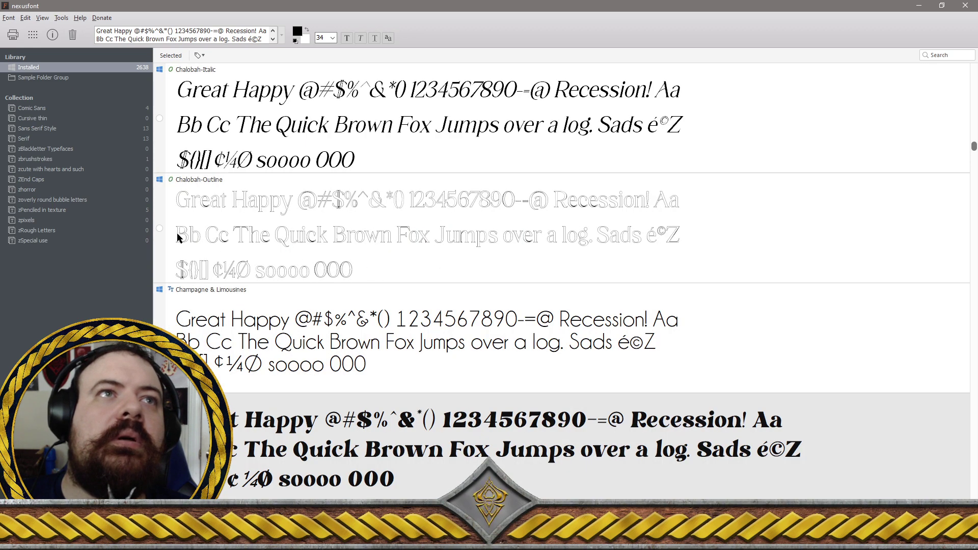
click(159, 235)
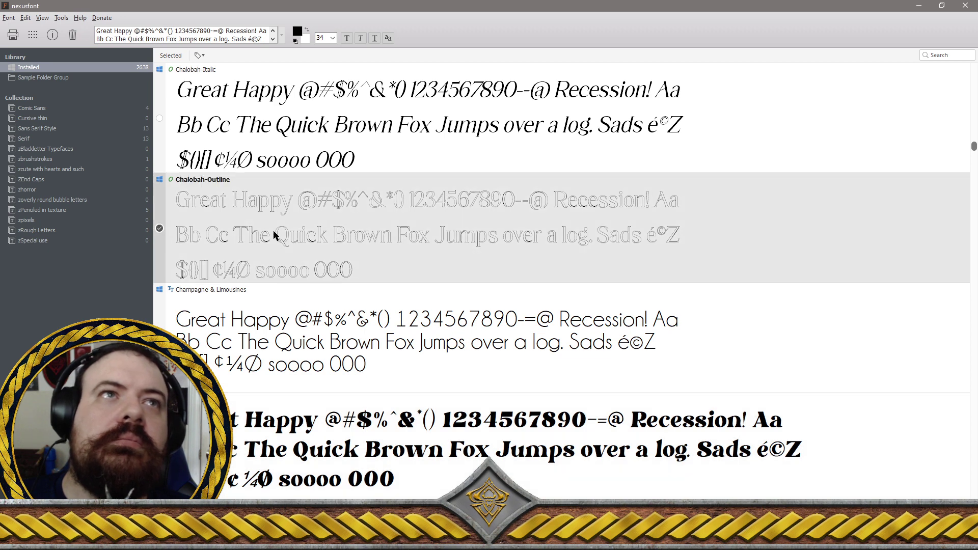
right_click(274, 230)
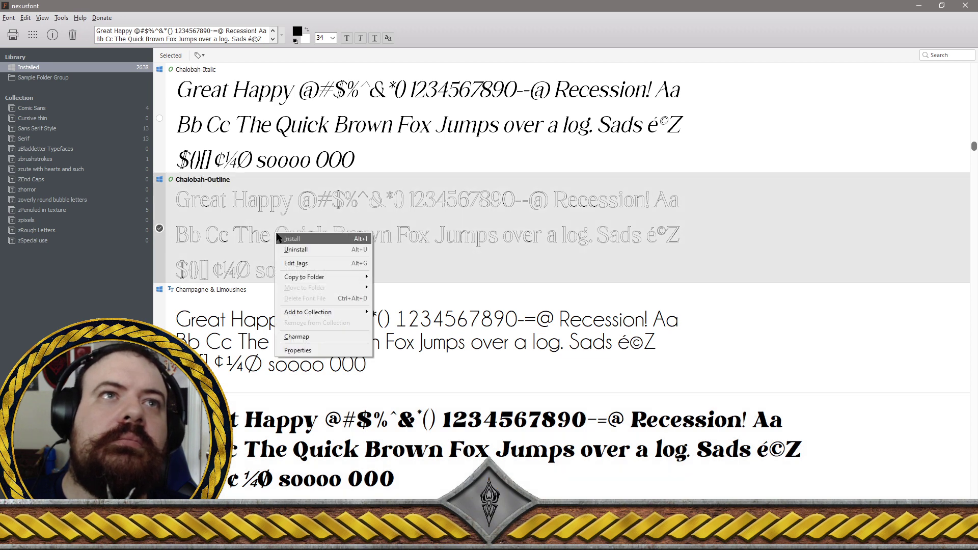
click(306, 250)
click(520, 297)
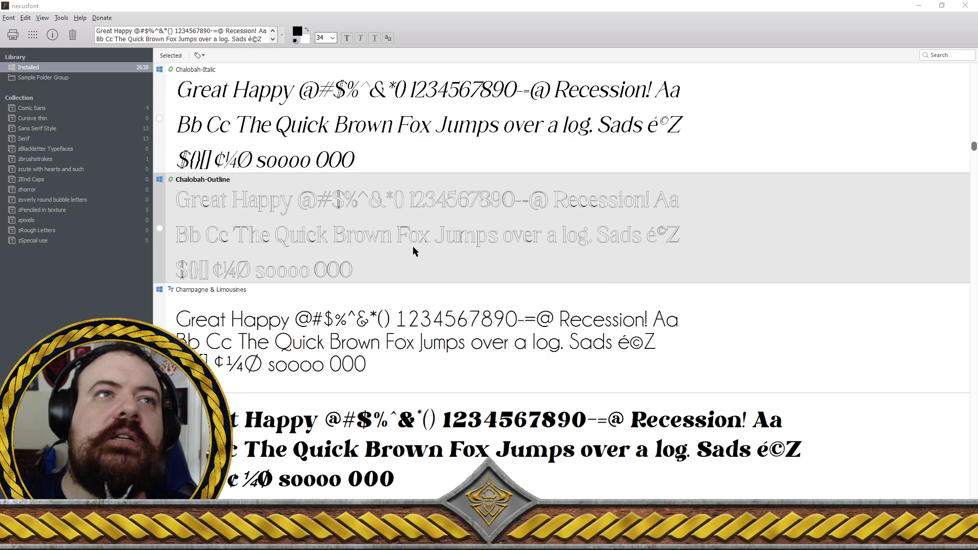
Review the fonts after the Chalobah styles and mark Charter Winter EXT and Charter Winter
scroll(413, 250, down, 4)
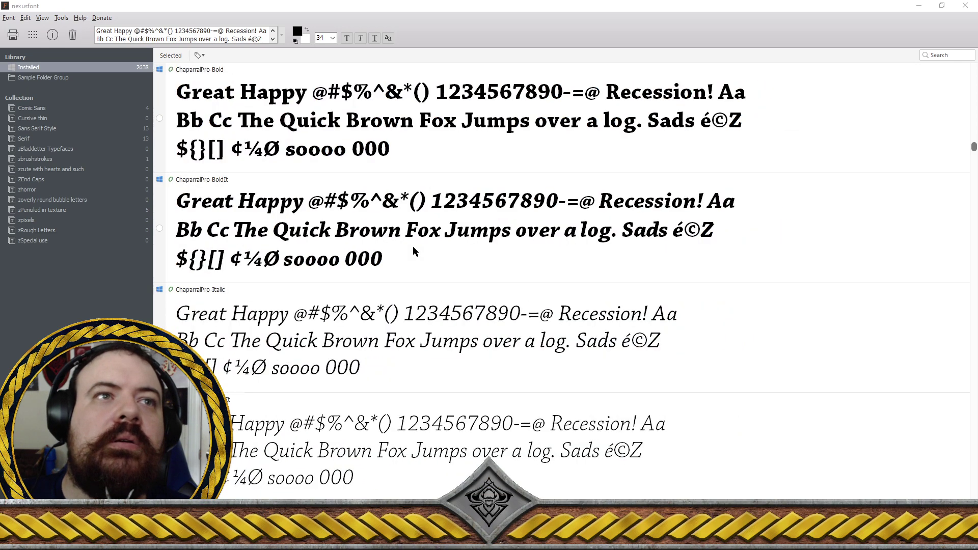
scroll(410, 273, down, 3)
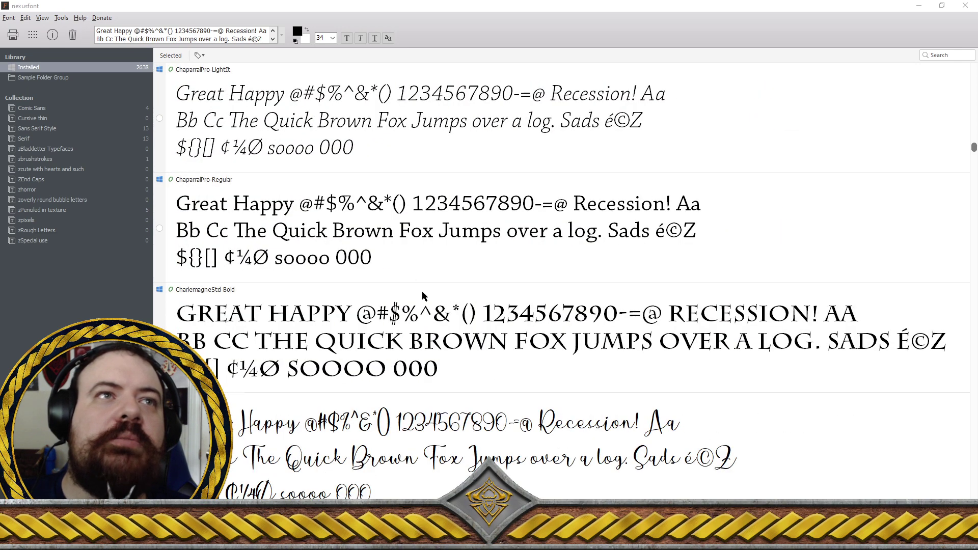
scroll(422, 292, down, 2)
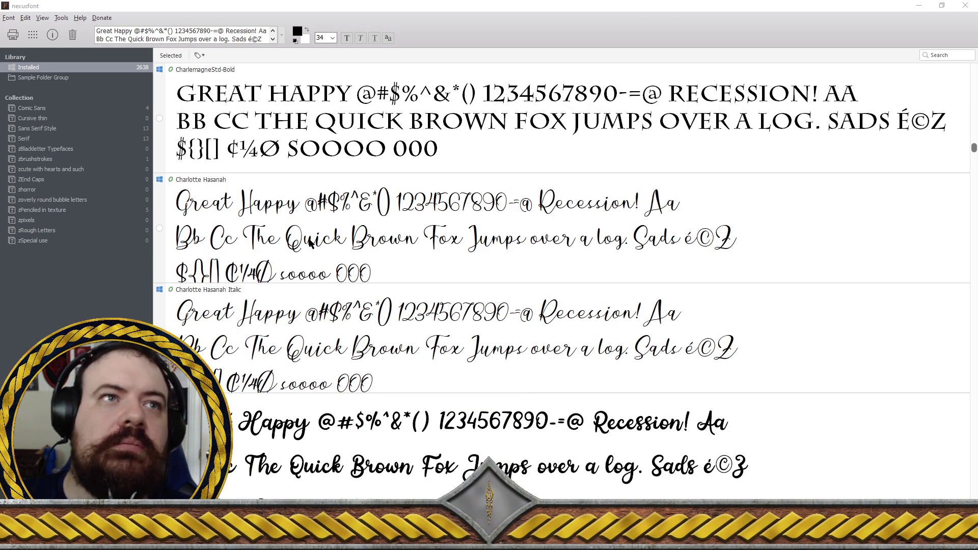
scroll(298, 259, down, 2)
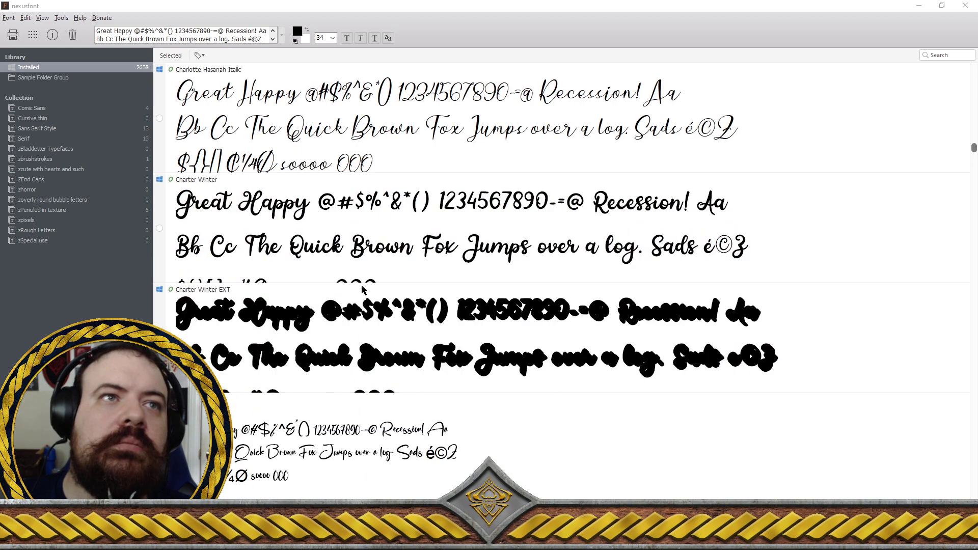
click(459, 336)
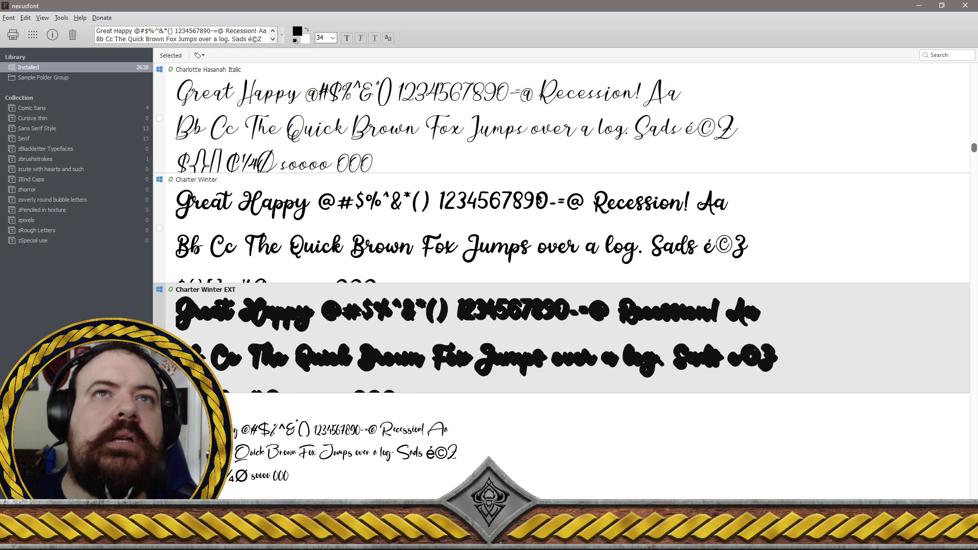
click(163, 233)
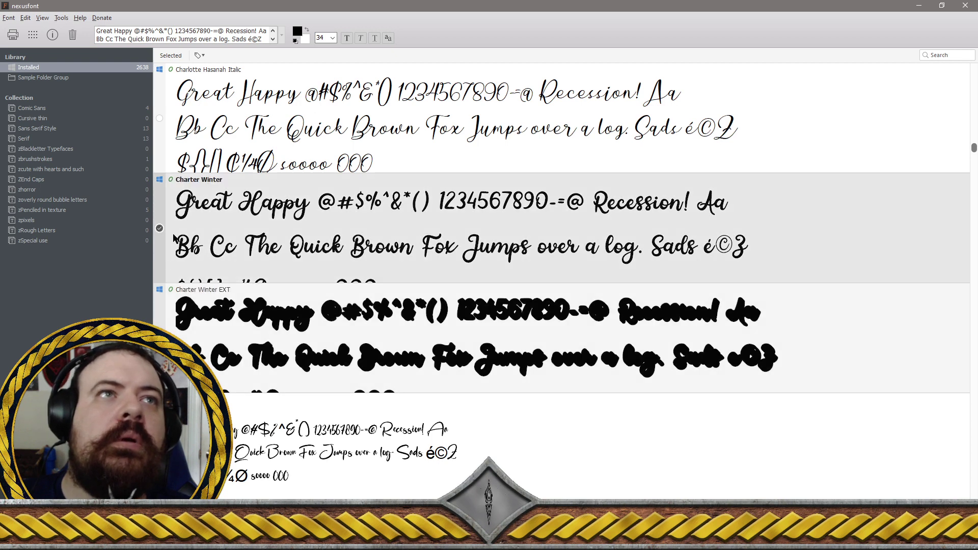
Add Chattrin Jaretha, Chibi Dinosaur, CHIBI UNICORN and Chic Cat Italic to the marked fonts
scroll(271, 255, down, 1)
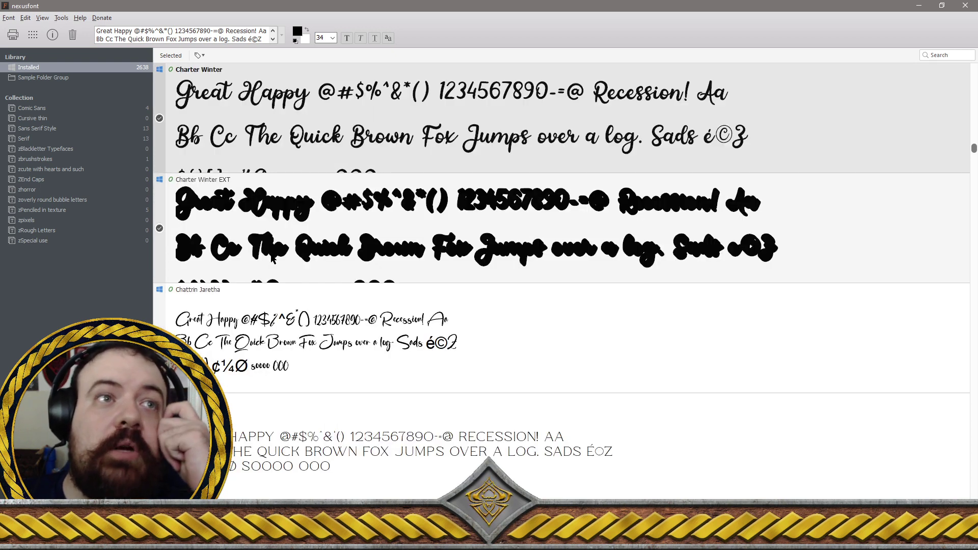
click(357, 348)
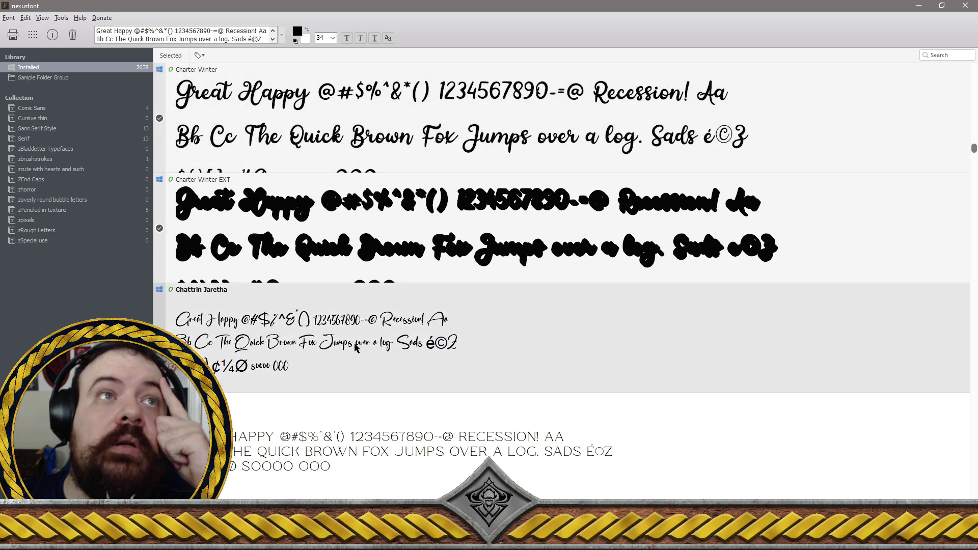
scroll(358, 348, down, 2)
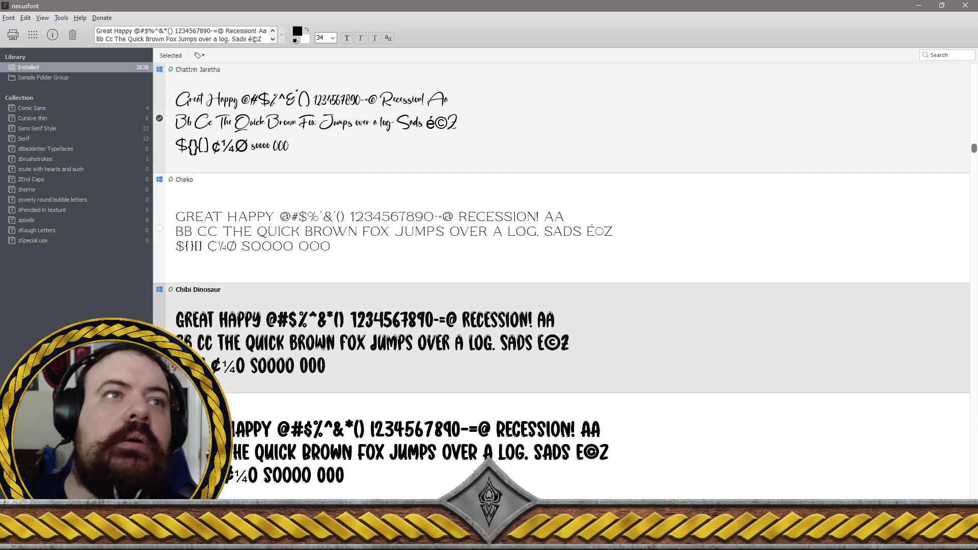
click(357, 321)
scroll(357, 321, down, 2)
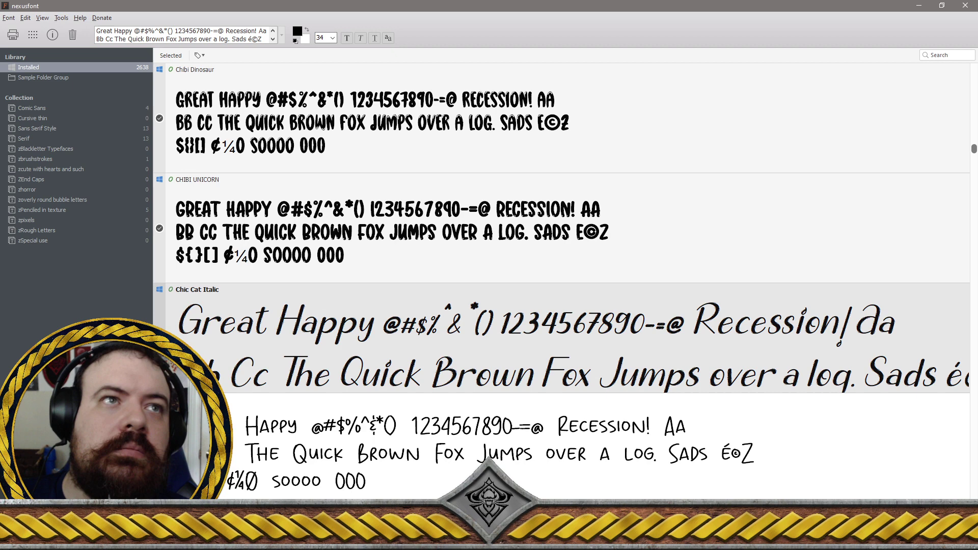
Uninstall the marked Charter Winter, Chattrin Jaretha, Chibi and Chic Cat Italic fonts, deleting their font files
right_click(251, 337)
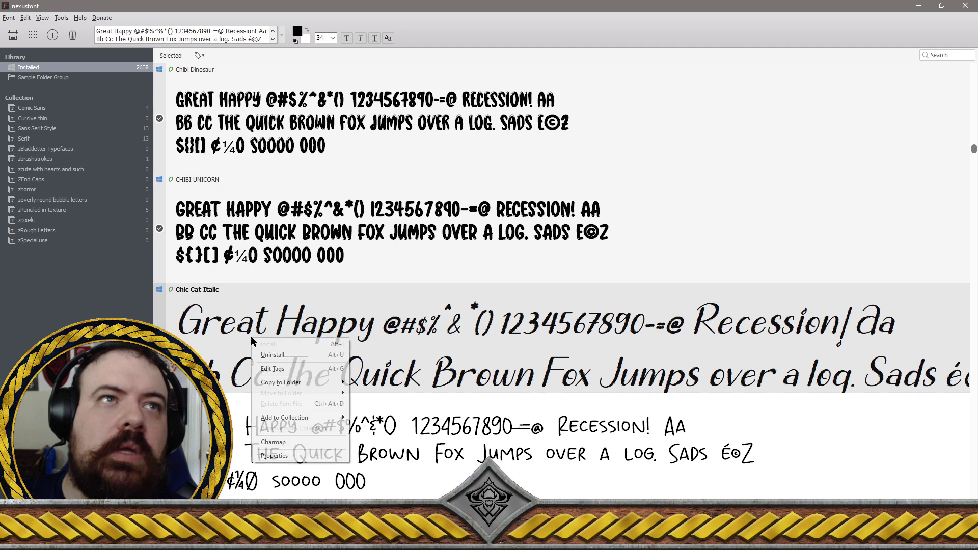
click(326, 353)
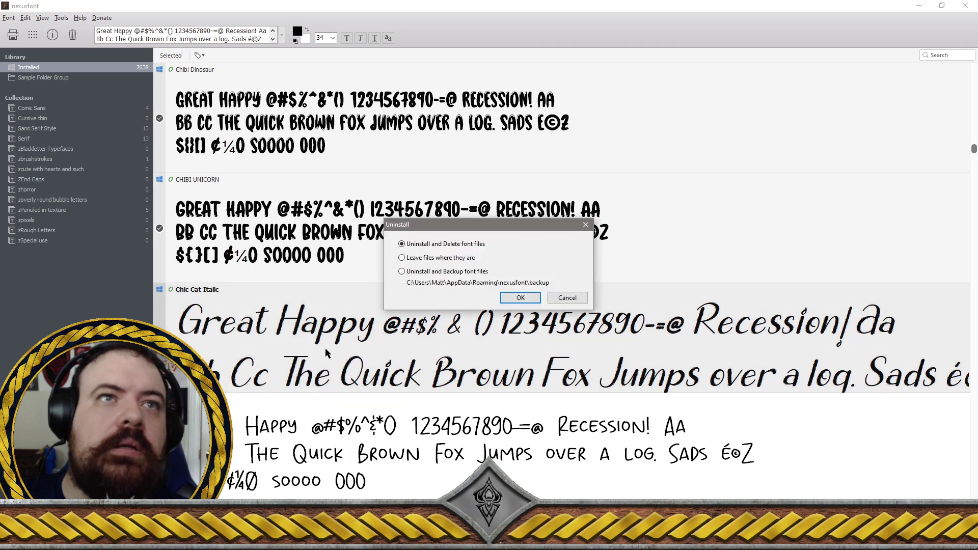
click(520, 297)
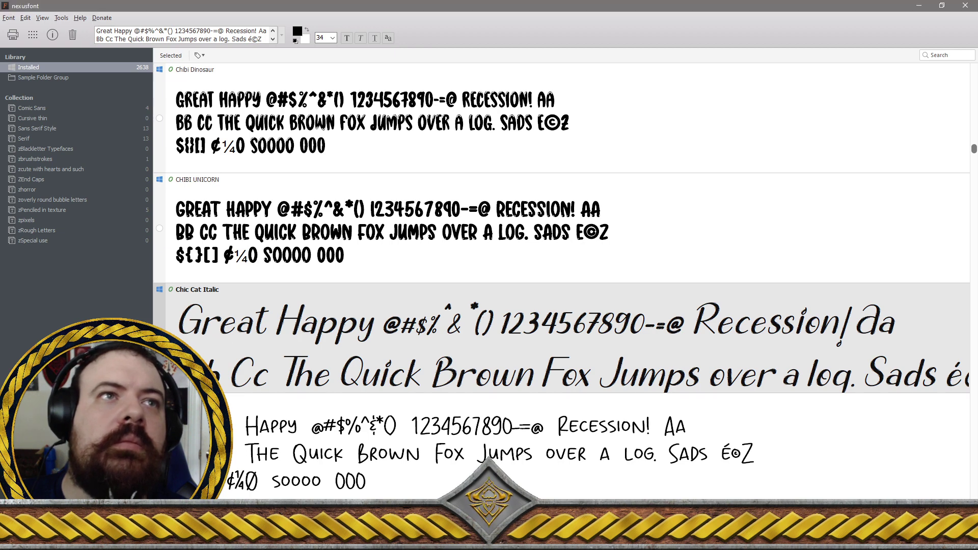
Try twice more to uninstall Chic Cat Italic on its own with Uninstall and Delete font files
right_click(187, 336)
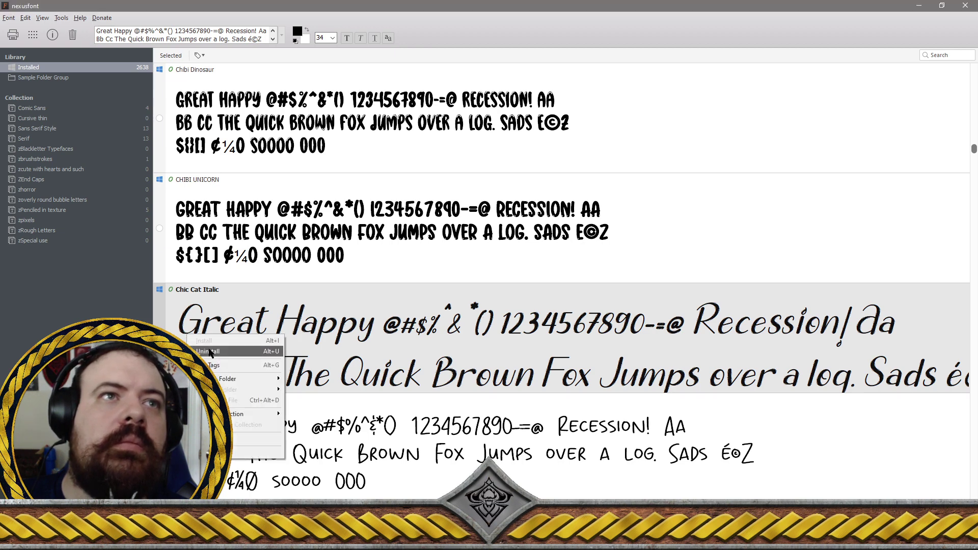
click(211, 352)
click(520, 298)
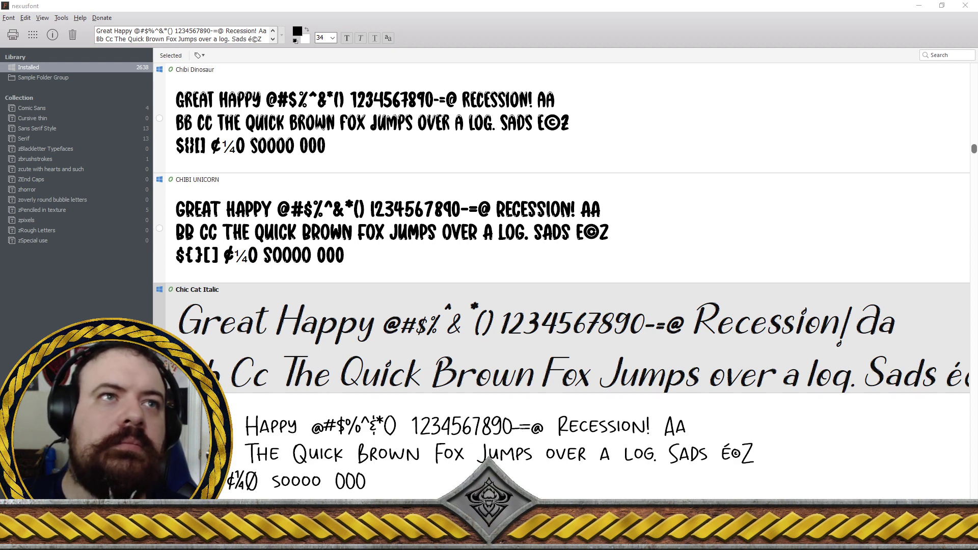
right_click(243, 339)
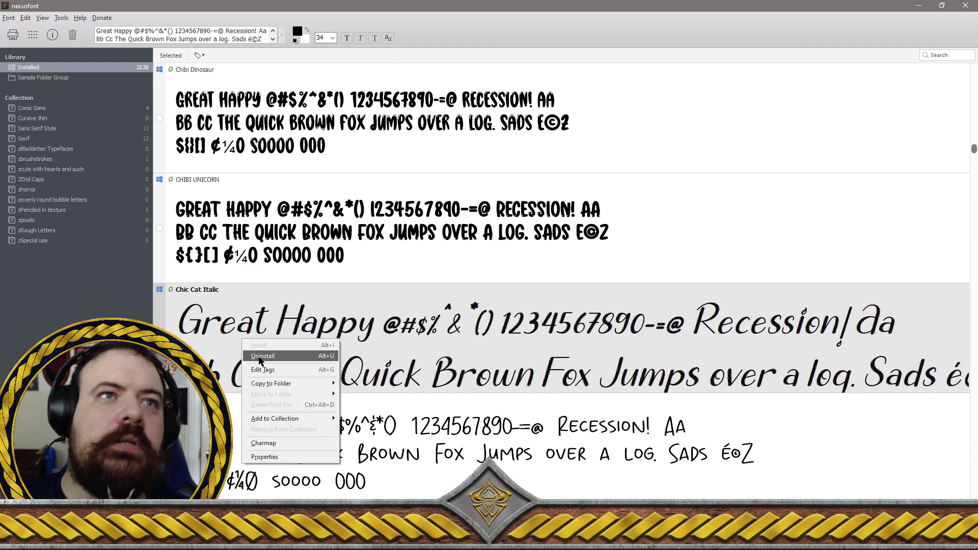
click(329, 353)
click(520, 298)
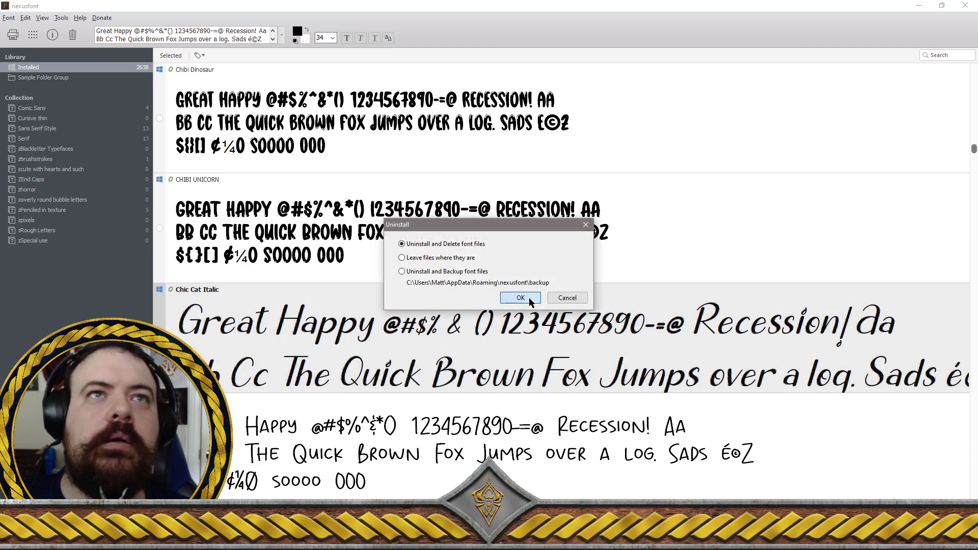
right_click(421, 331)
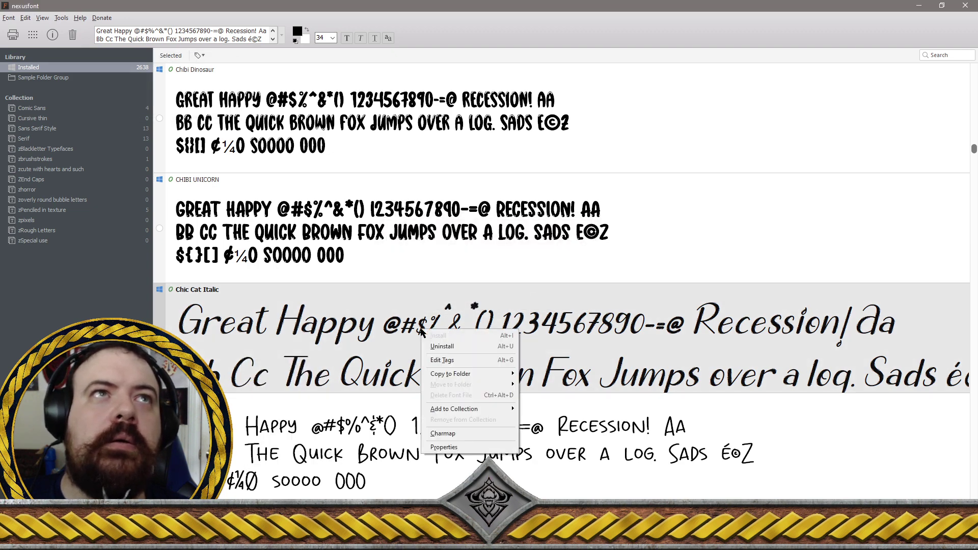
click(445, 344)
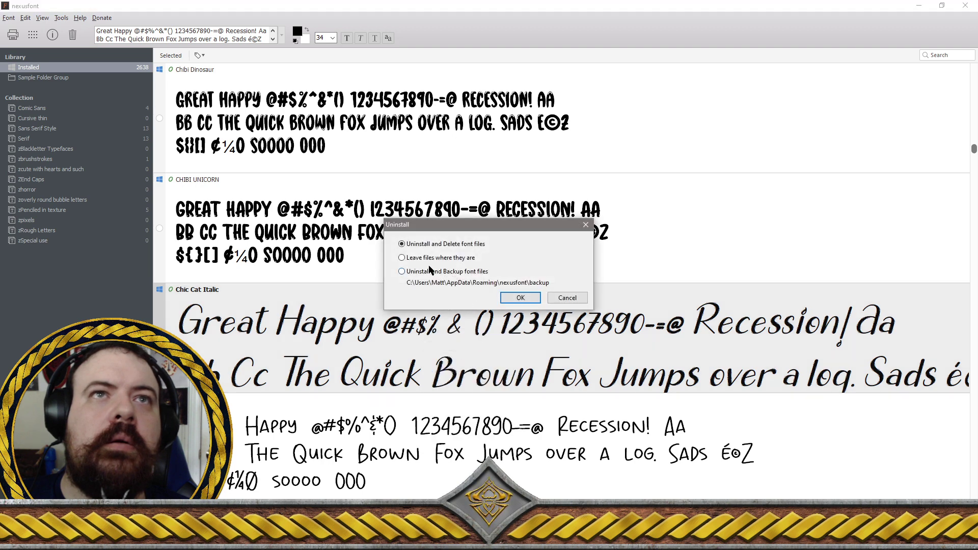
click(552, 296)
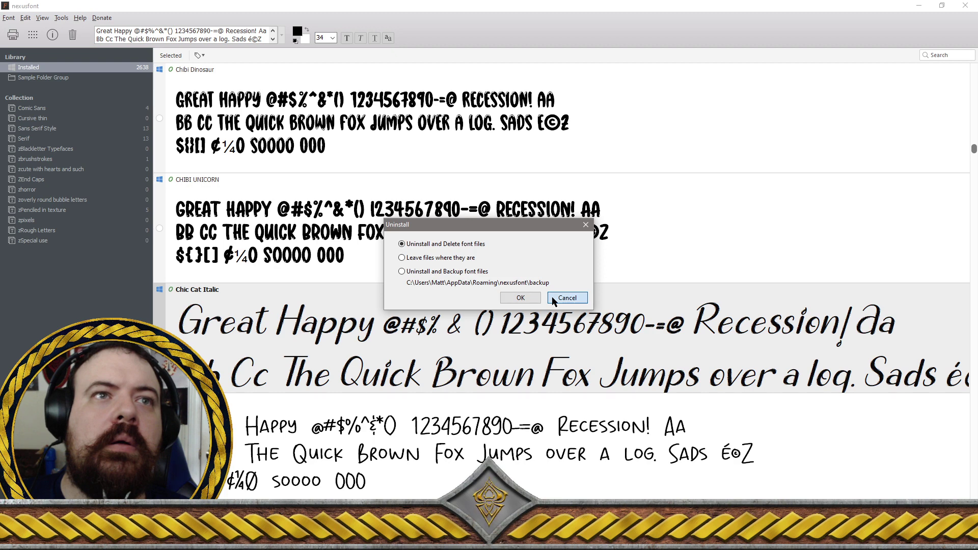
Retry uninstalling the selected Chic Cat Italic font with its files deleted and check the font list
right_click(378, 328)
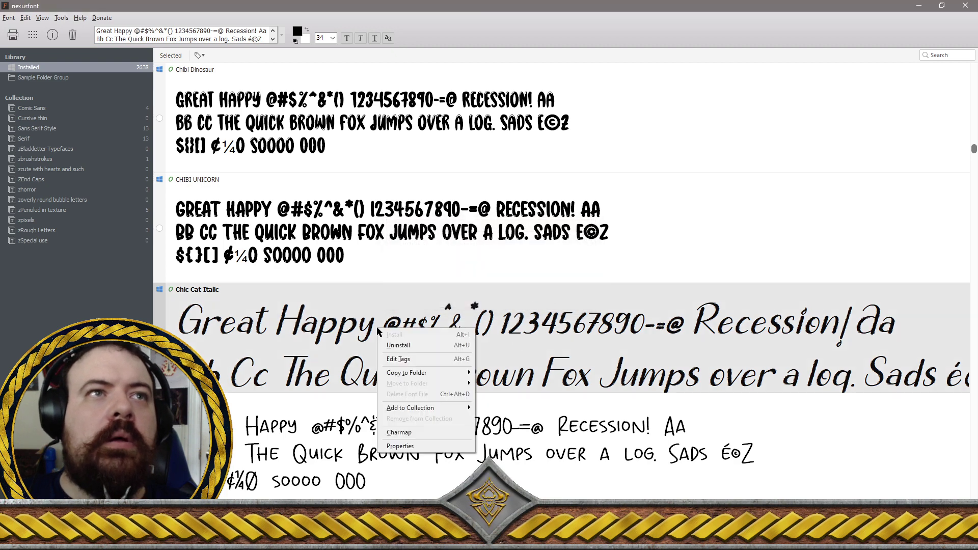
click(399, 346)
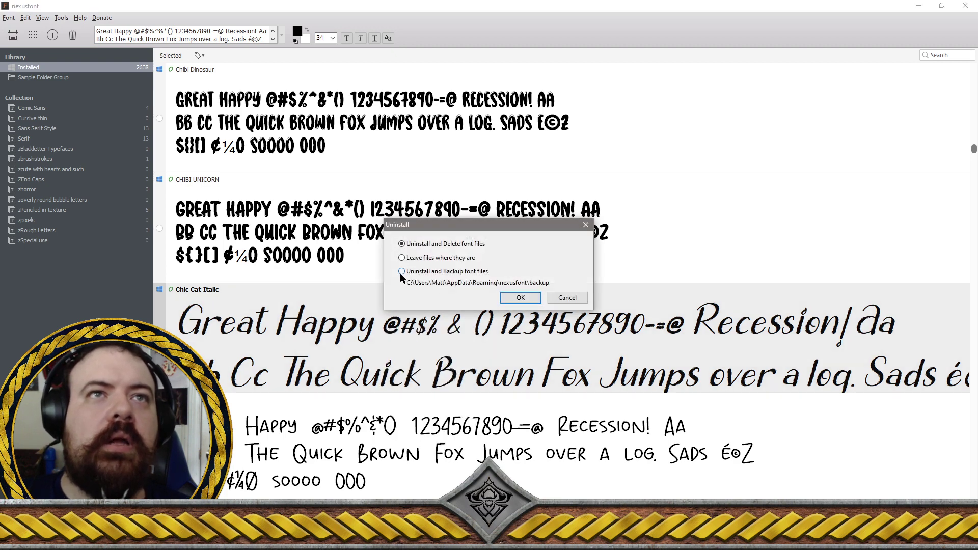
click(524, 298)
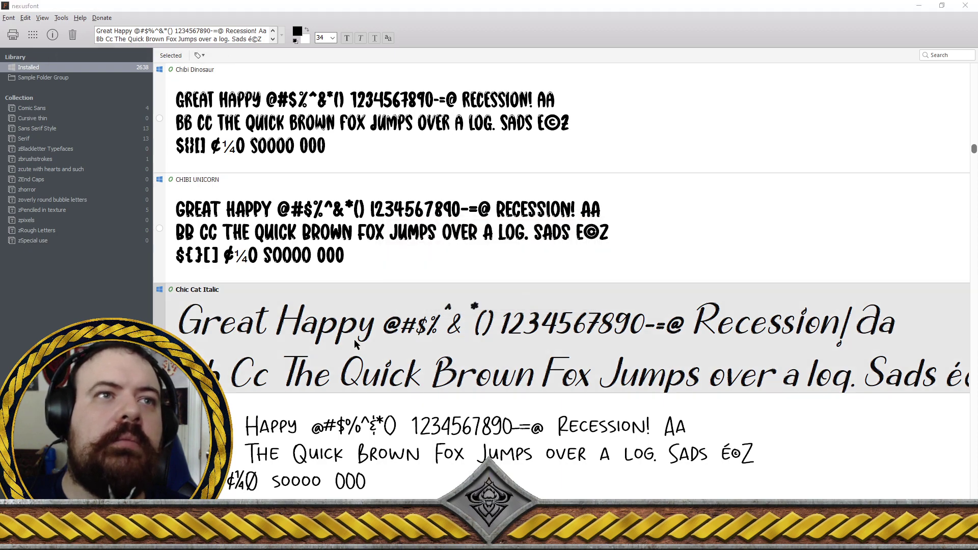
scroll(354, 339, down, 1)
scroll(356, 343, up, 1)
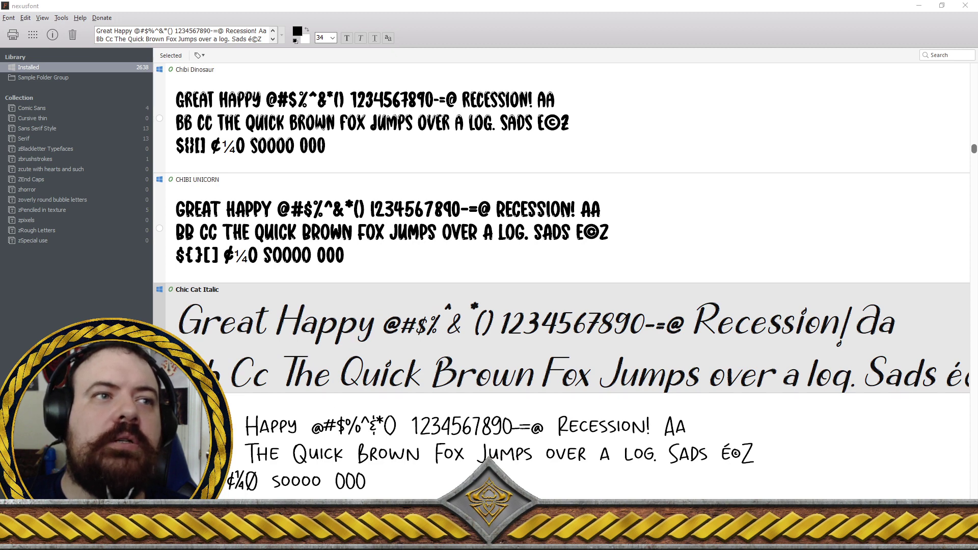
Search Windows for "reg" and open Registry Editor
key(super)
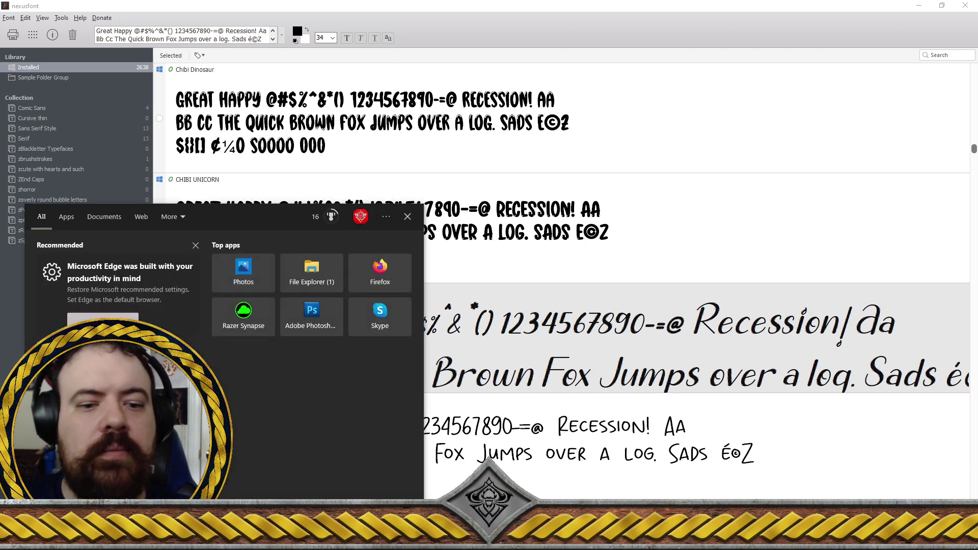
text(reg)
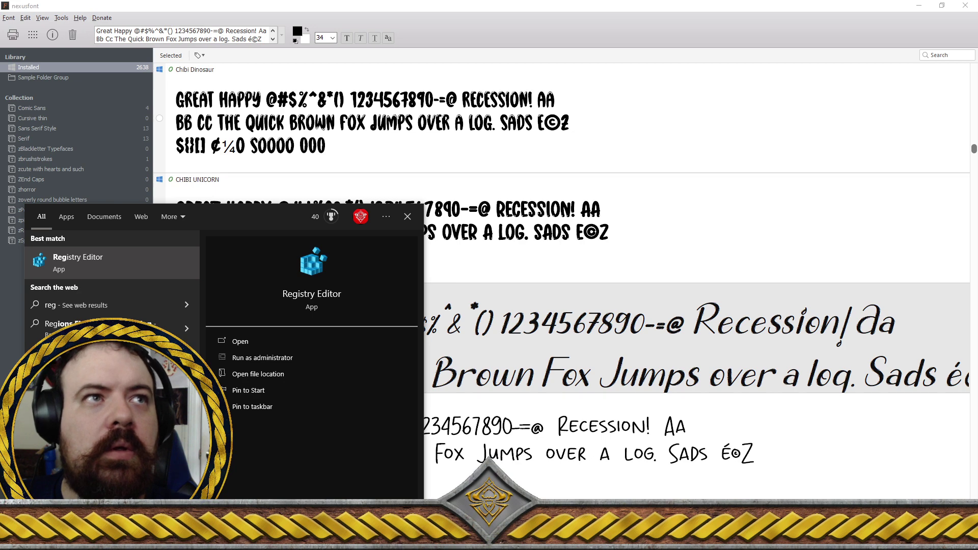
click(105, 263)
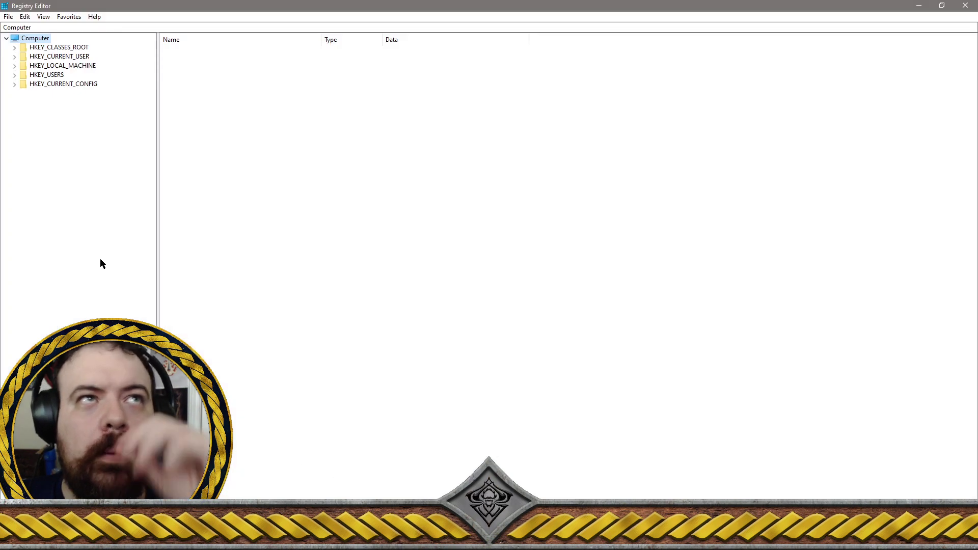
Expand HKEY_LOCAL_MACHINE\SOFTWARE in the registry and look through its subkeys, leaving the registry minimized to return to nexusfont
click(68, 65)
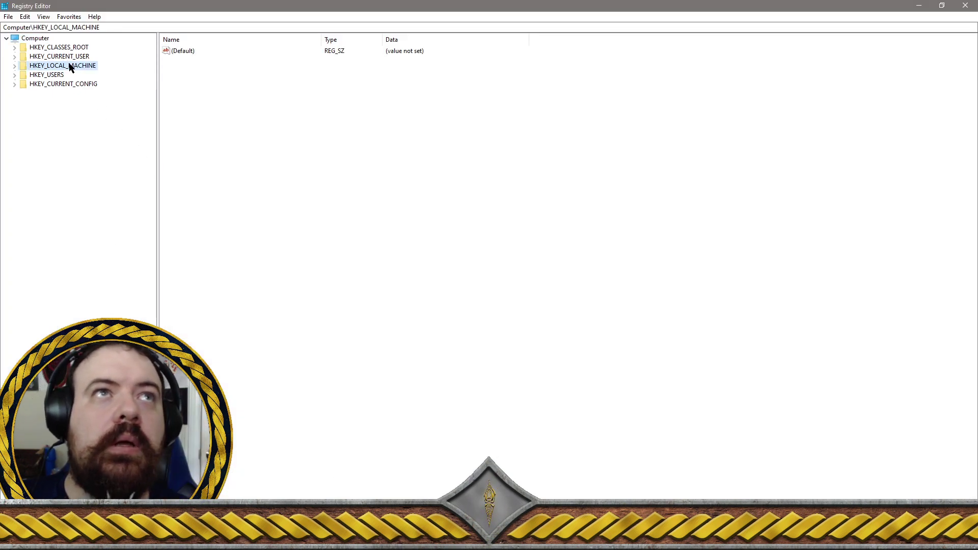
click(14, 65)
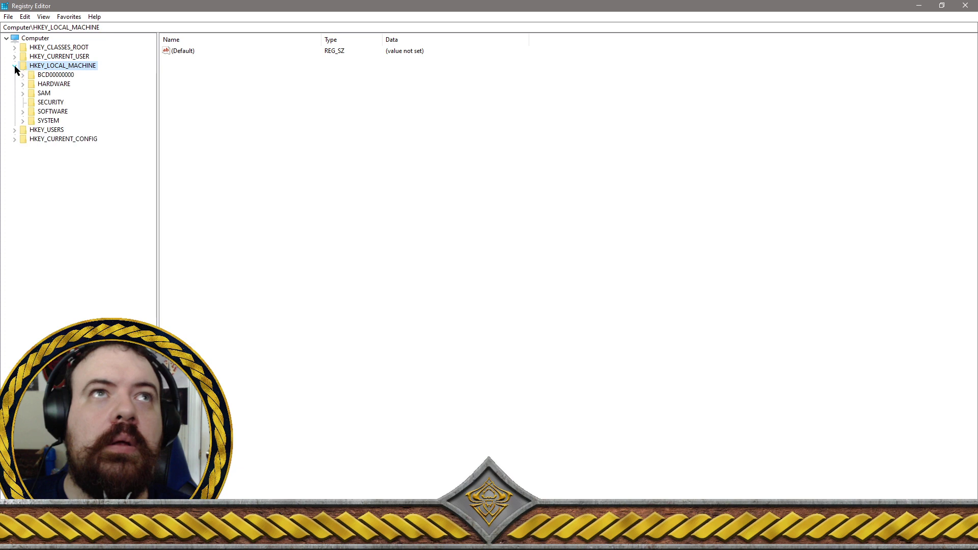
click(23, 111)
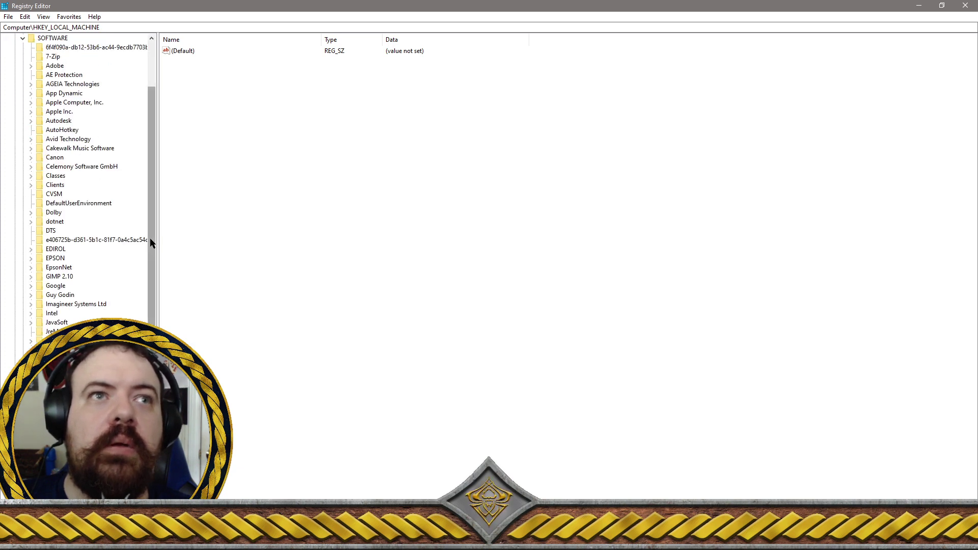
drag(151, 243, 151, 372)
scroll(137, 277, up, 8)
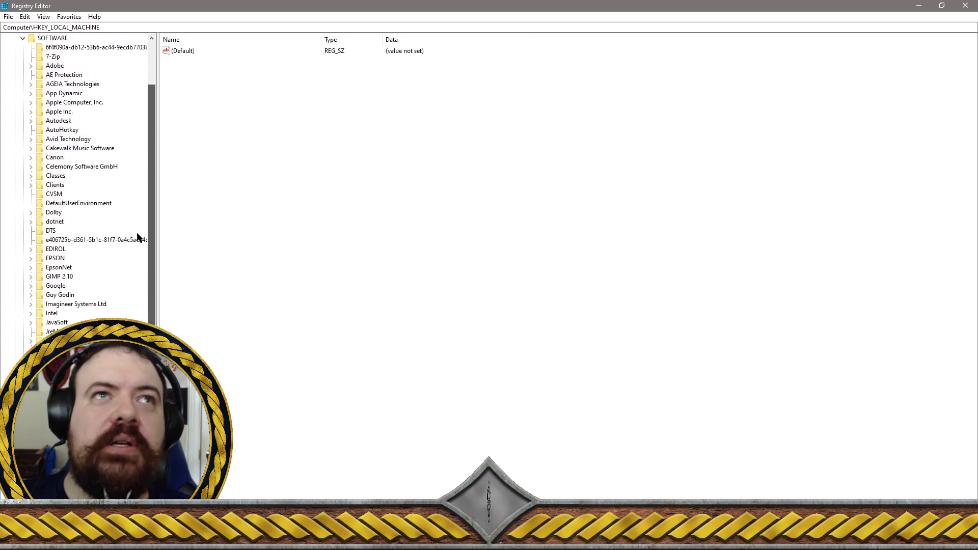
scroll(137, 229, up, 1)
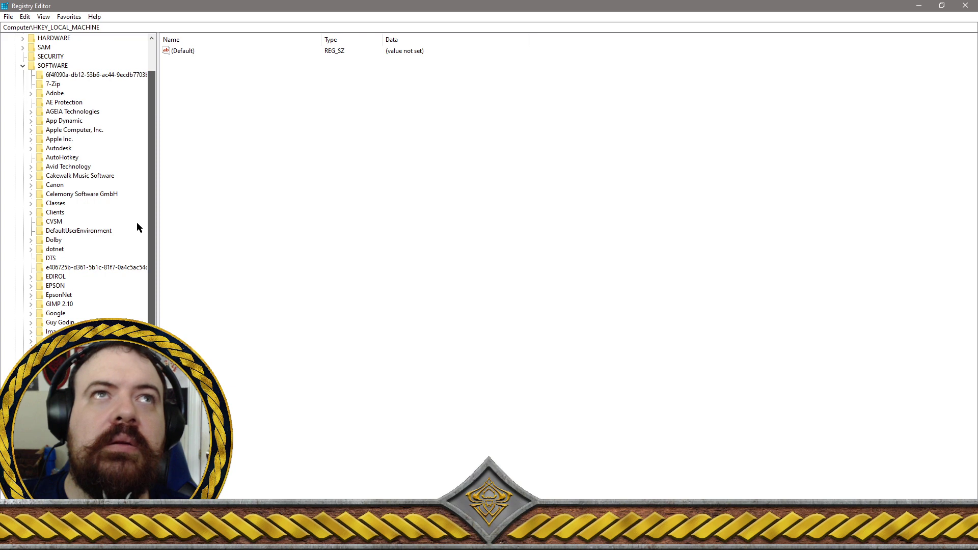
scroll(137, 227, down, 5)
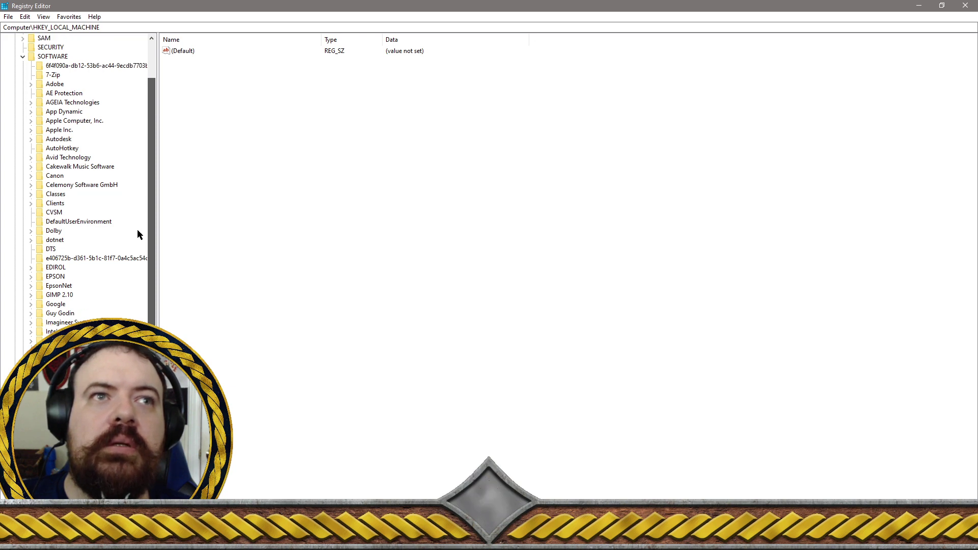
scroll(142, 306, down, 4)
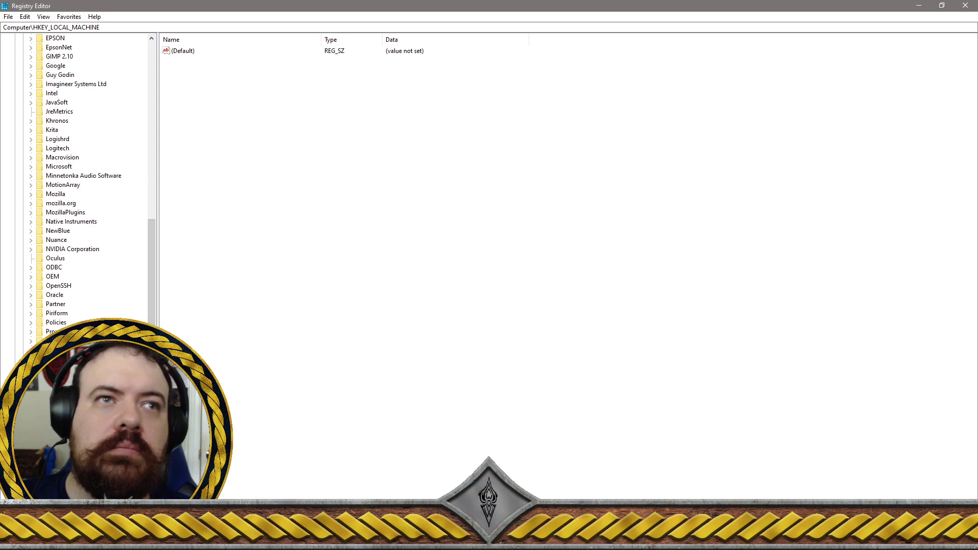
scroll(76, 178, down, 5)
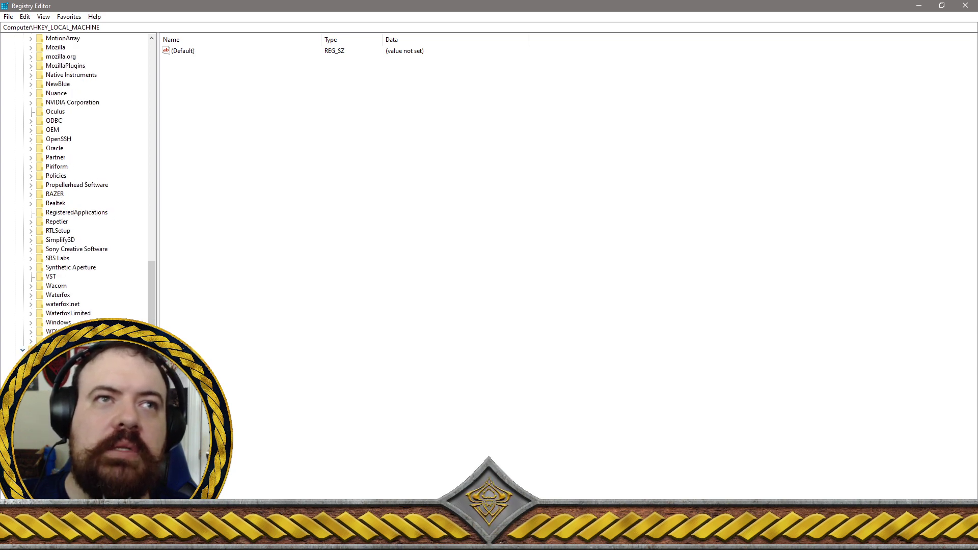
scroll(76, 178, down, 1)
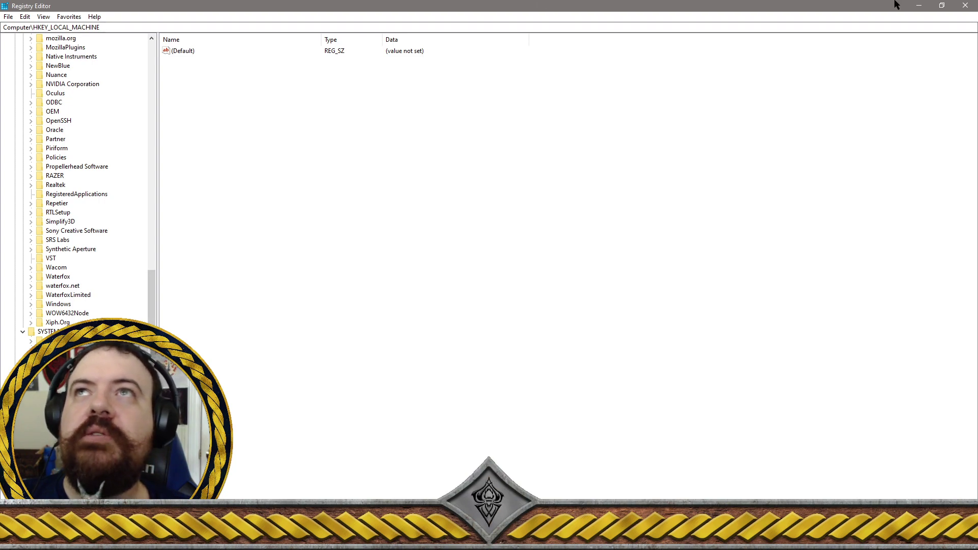
click(919, 5)
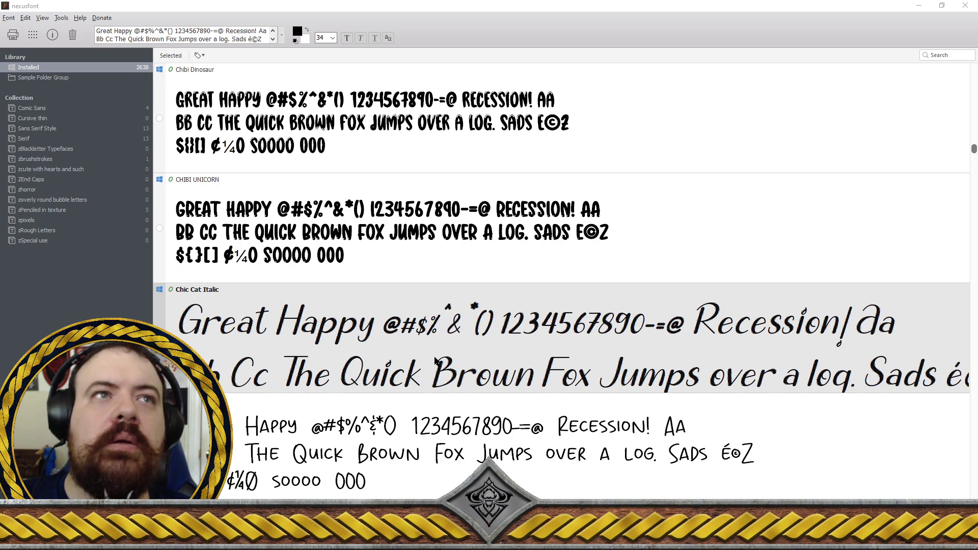
Try to delete the Chocolate Sweetsour font from the installed font list and dismiss the message
scroll(414, 380, down, 2)
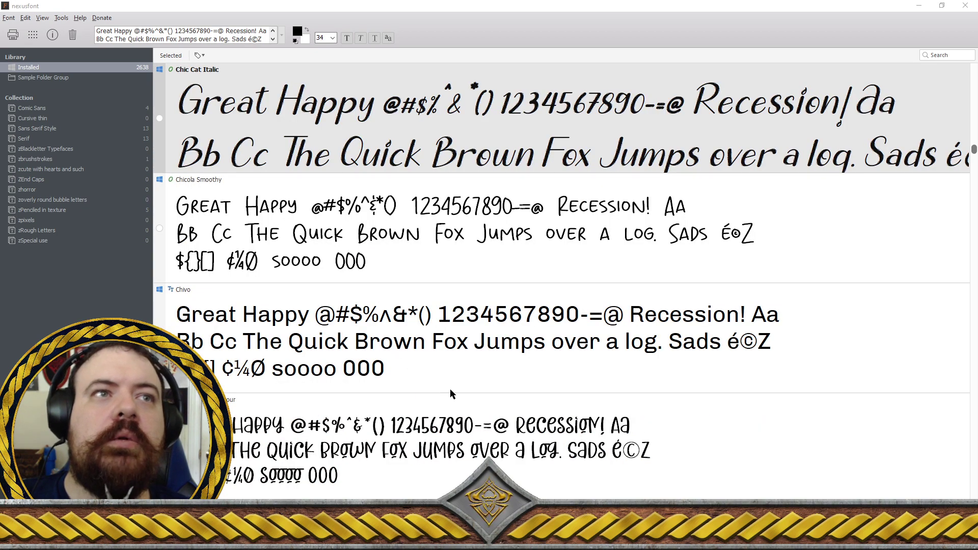
scroll(450, 390, down, 1)
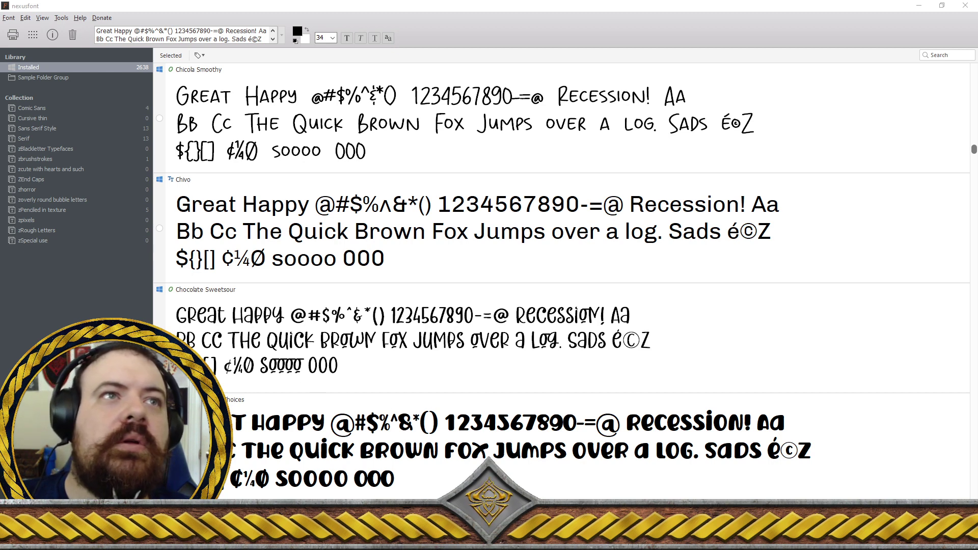
click(306, 337)
key(Delete)
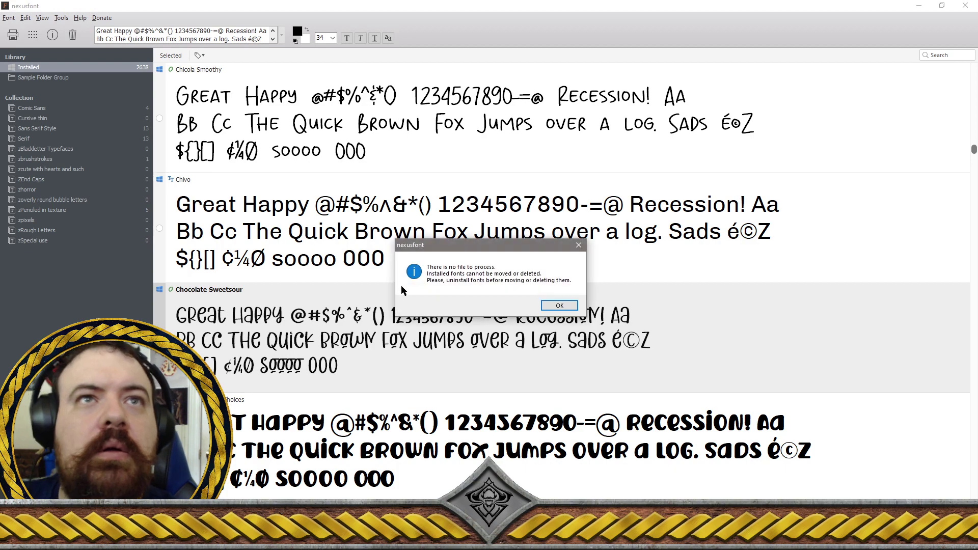
click(559, 306)
Try to delete the Christhine Italic Italic font and dismiss the message
scroll(484, 325, down, 3)
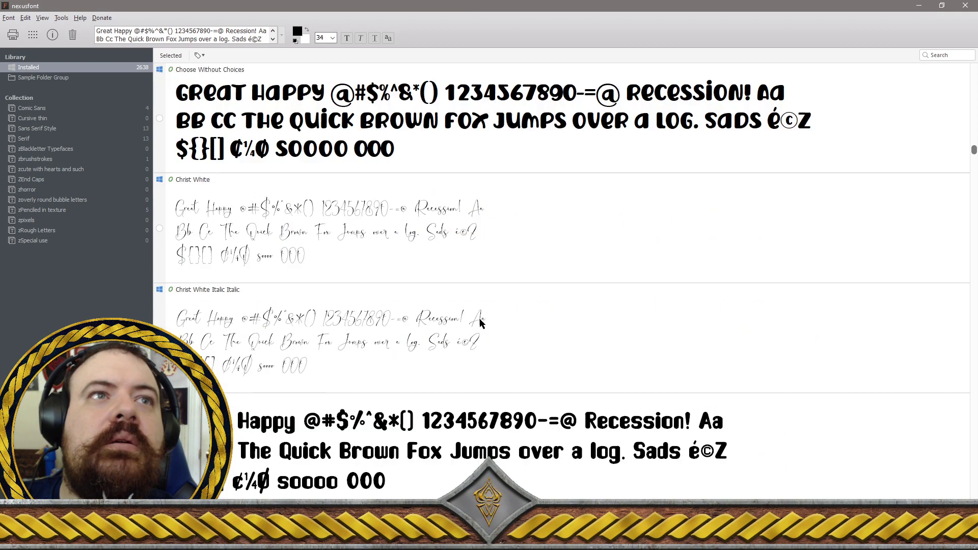
scroll(378, 265, down, 2)
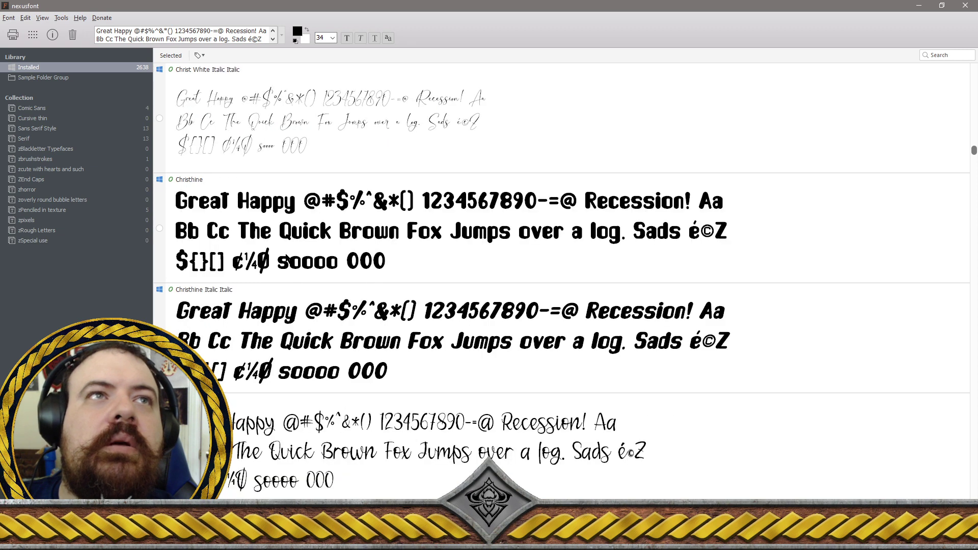
click(296, 310)
key(Delete)
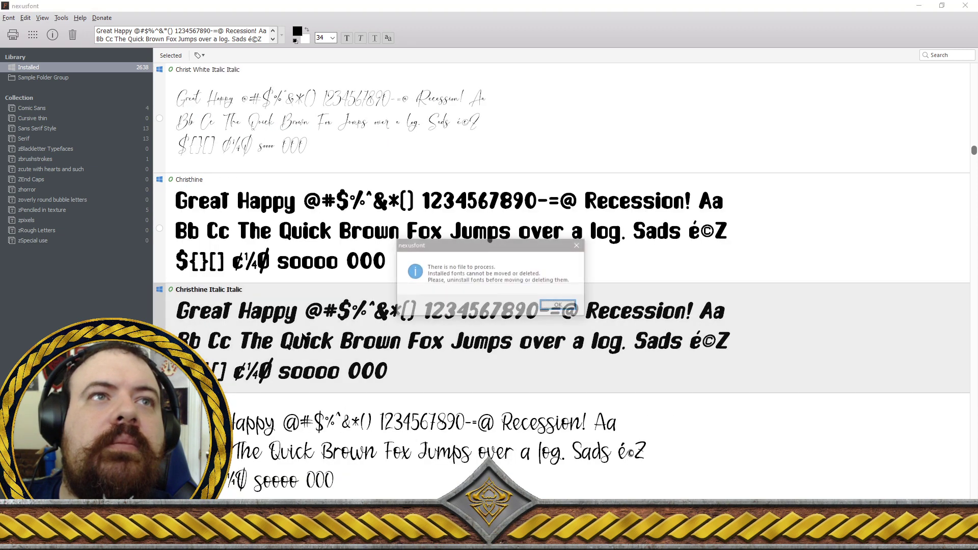
click(560, 305)
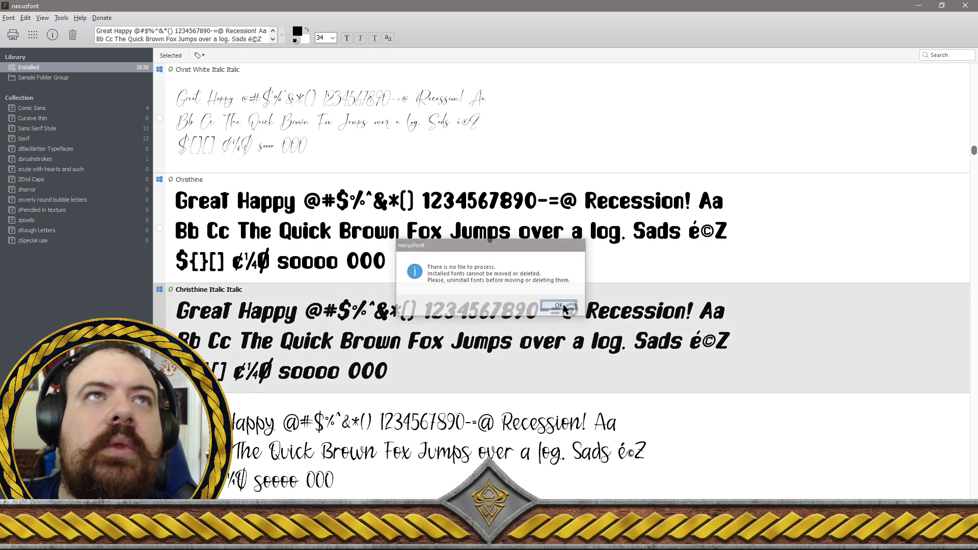
Look through the available font commands, open Find Duplicate Fonts to check its search folder, and close it
click(8, 18)
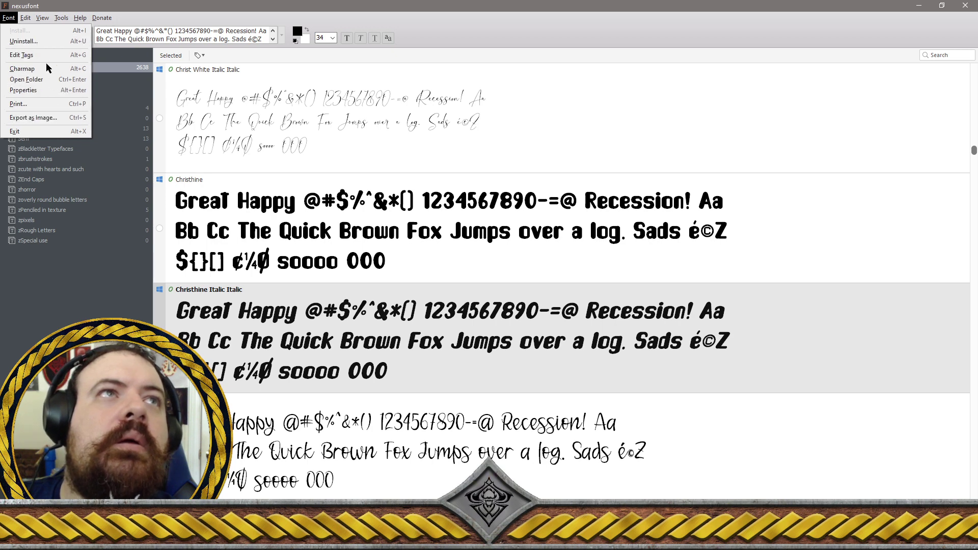
mouse_move(30, 20)
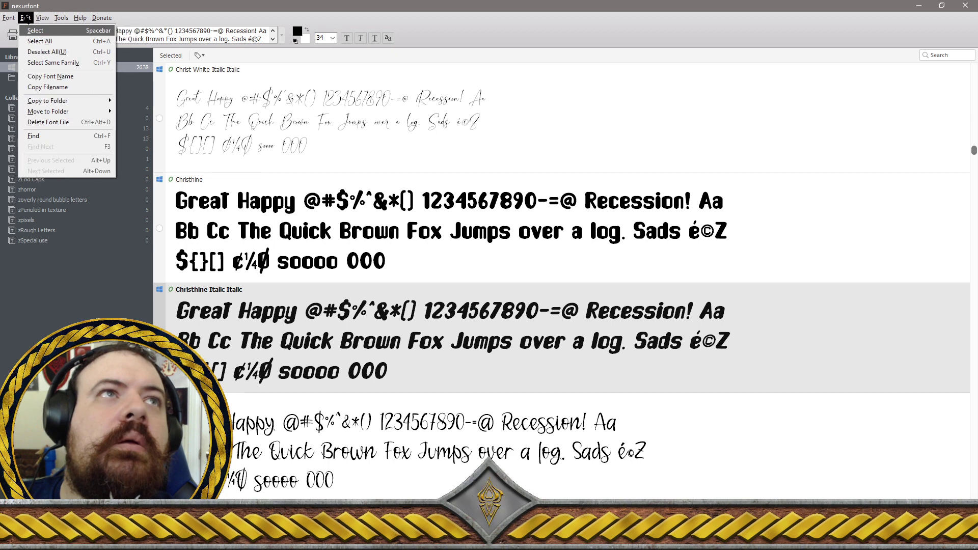
mouse_move(82, 19)
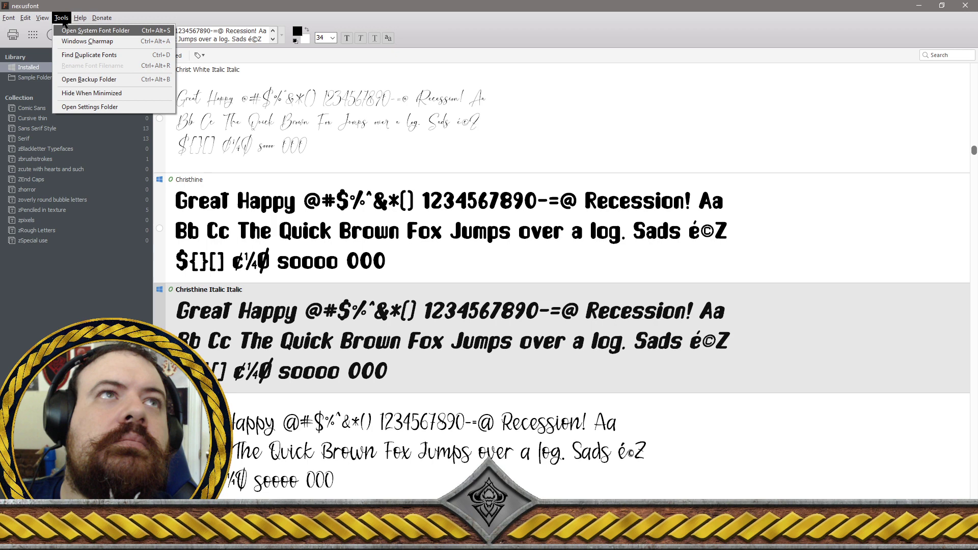
click(71, 55)
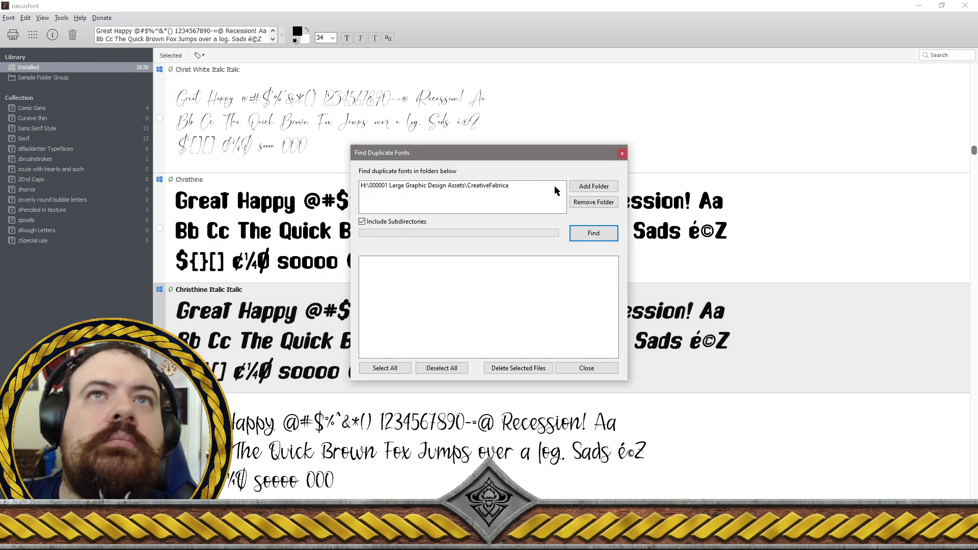
click(605, 372)
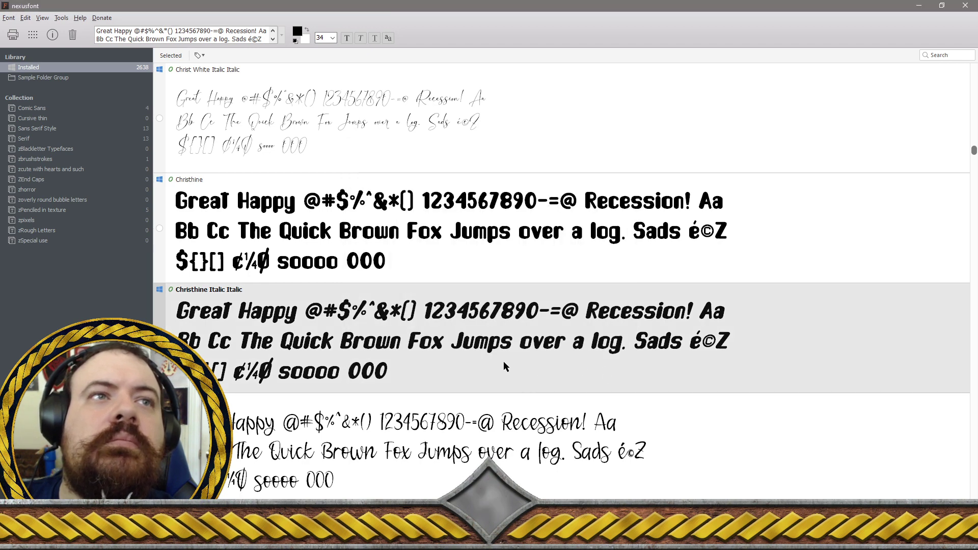
Try to delete the installed Christiano font and dismiss the message
scroll(504, 366, down, 1)
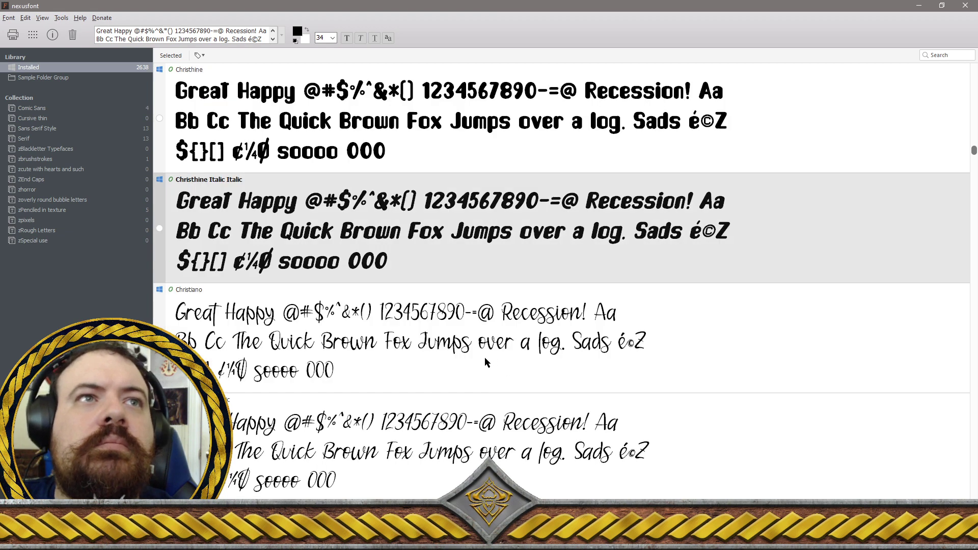
click(431, 361)
key(Delete)
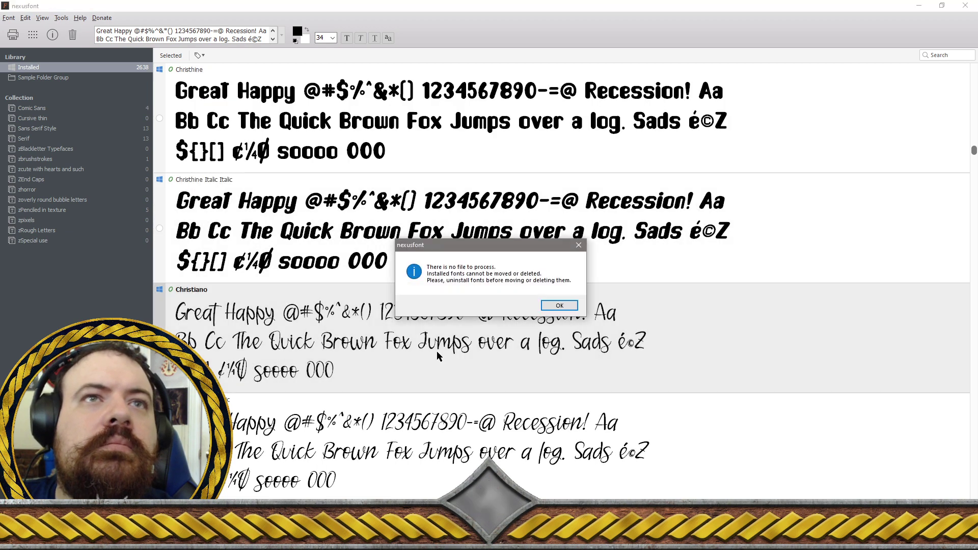
click(553, 308)
Mark the CHRISTMAS BRIGHT font and try twice to delete it
scroll(447, 356, down, 2)
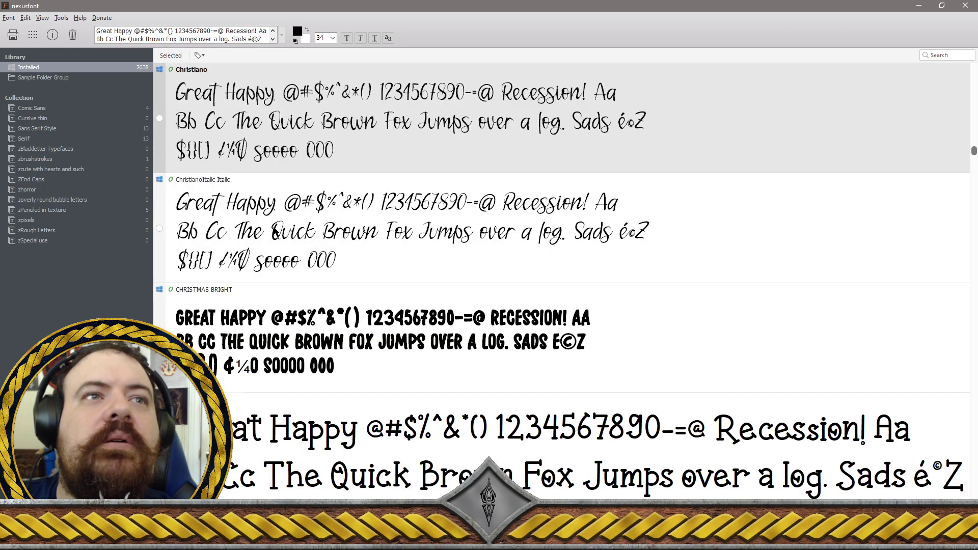
click(565, 317)
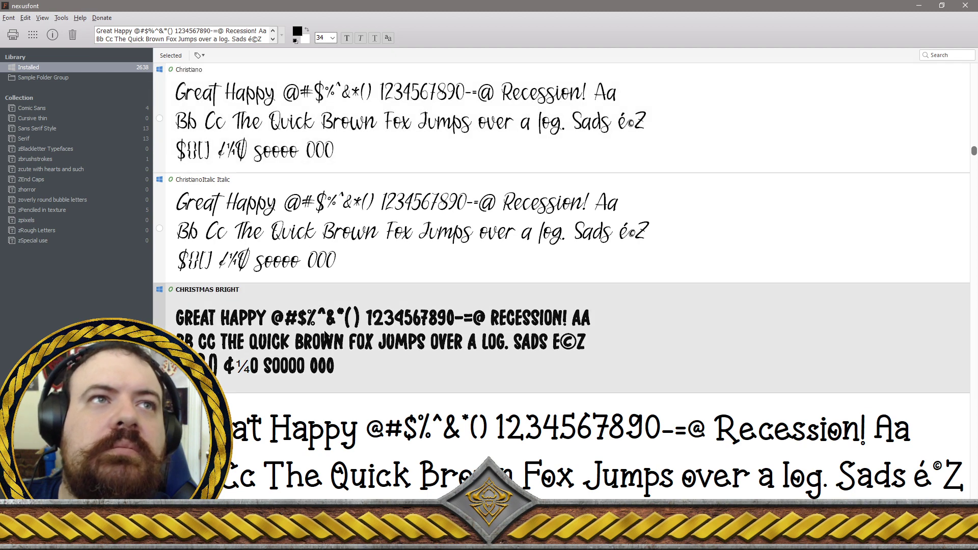
key(Delete)
click(559, 306)
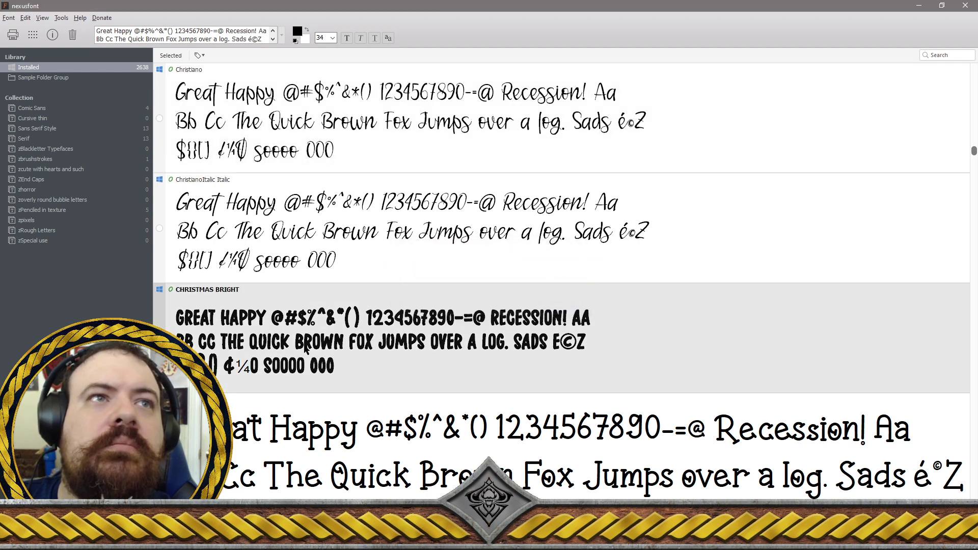
key(Delete)
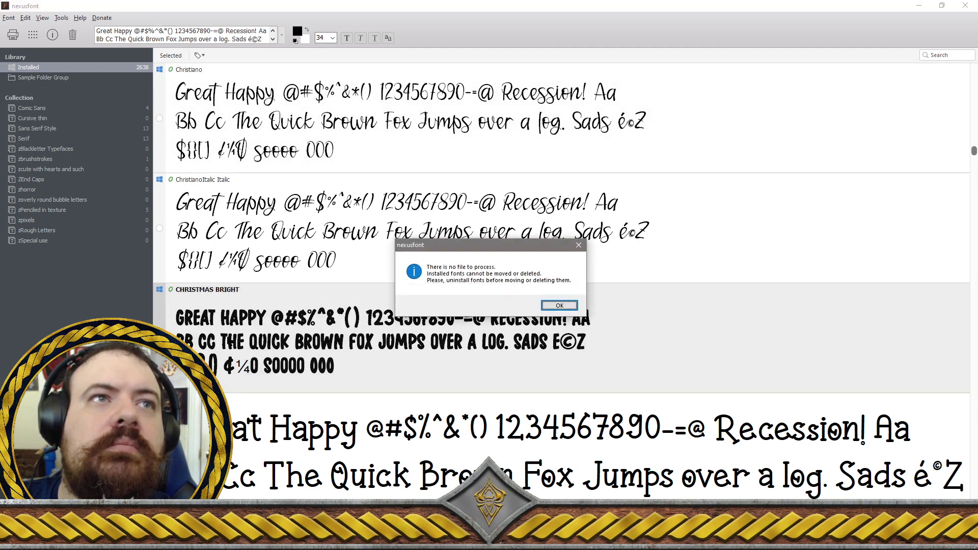
click(559, 306)
Mark the Christmas Chic Italic font and try to delete it
scroll(382, 352, down, 1)
scroll(382, 352, down, 1)
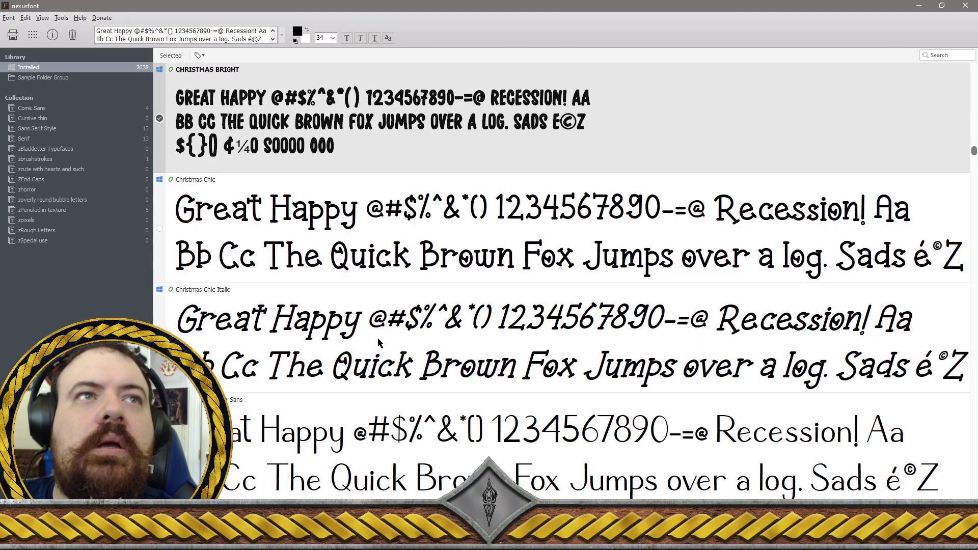
scroll(173, 233, down, 1)
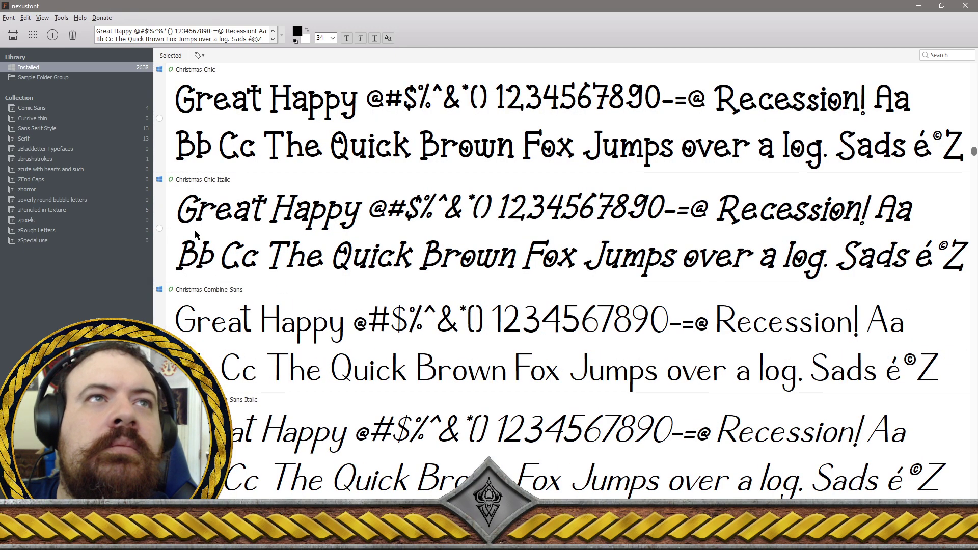
click(162, 230)
key(Delete)
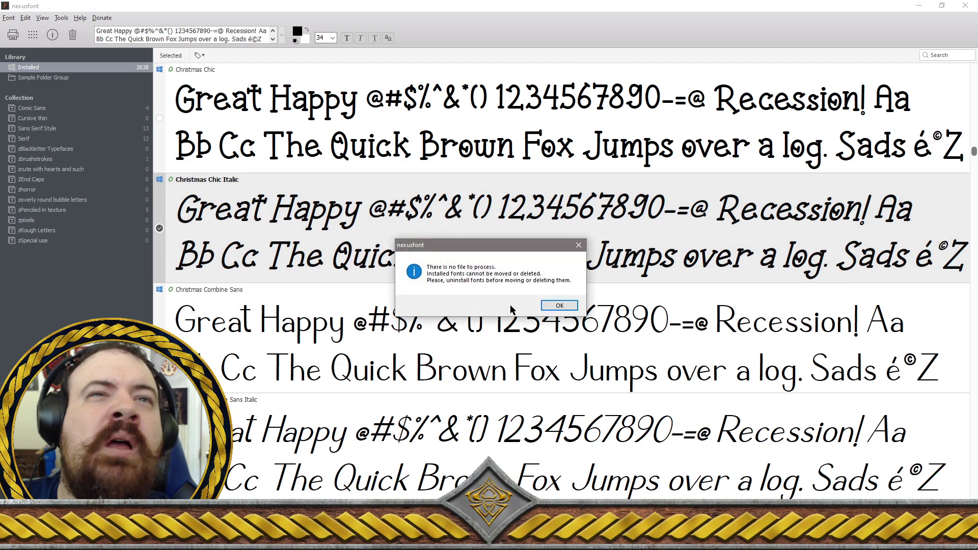
click(562, 311)
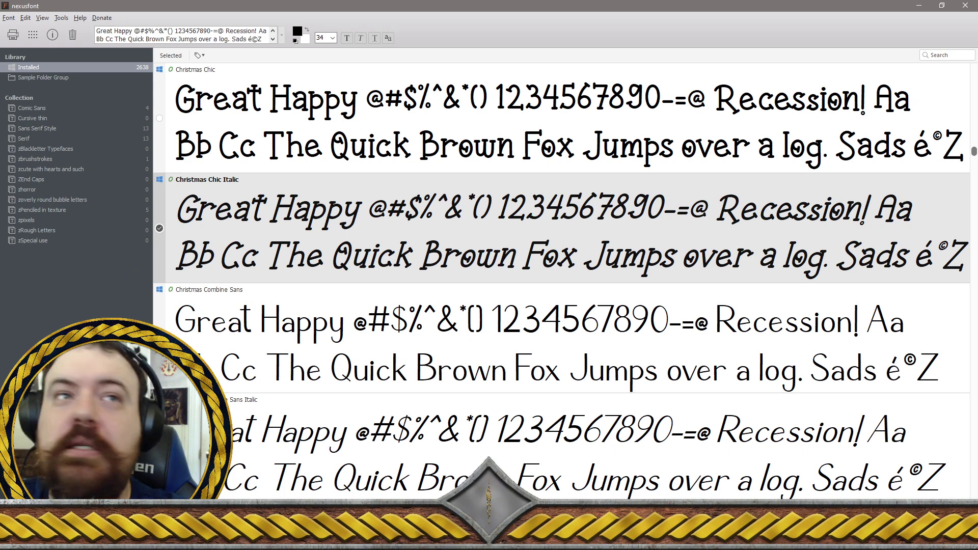
Mark the regular CHRISTMAS CRAFT font and try to delete it
scroll(291, 357, down, 2)
scroll(296, 355, down, 1)
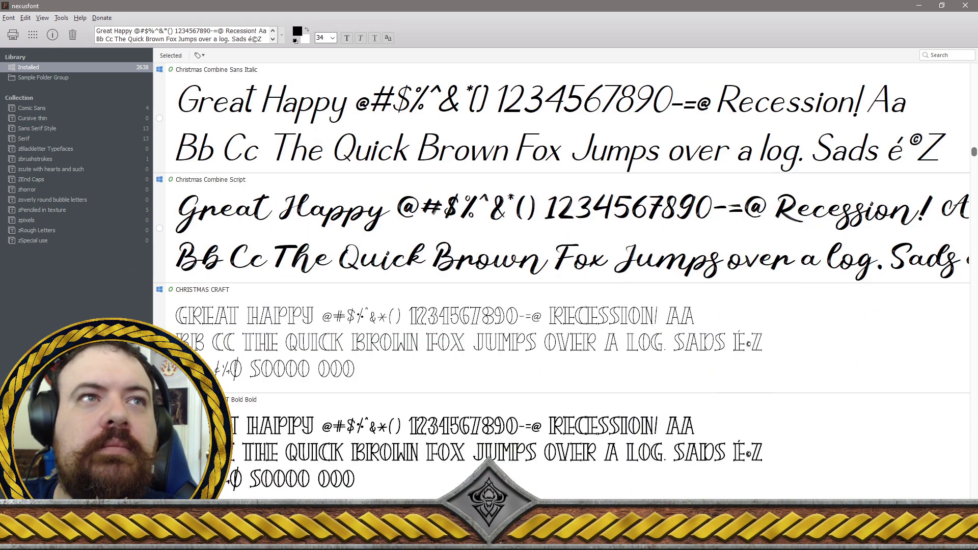
key(Delete)
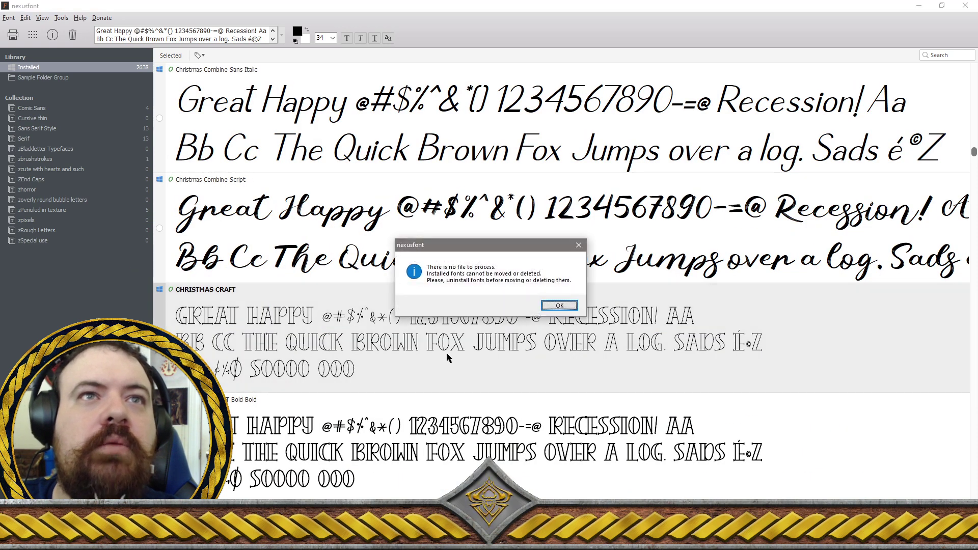
click(559, 305)
scroll(346, 335, down, 3)
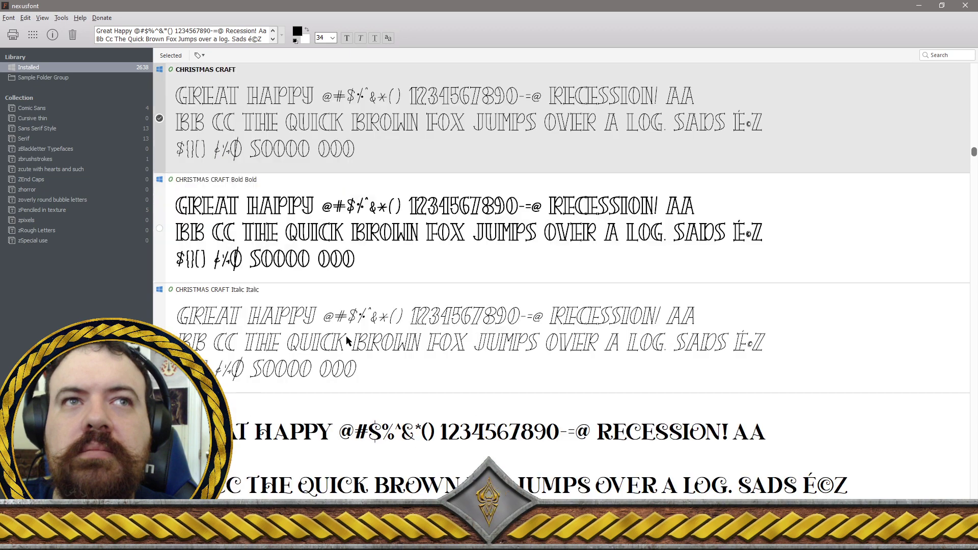
Uninstall the CHRISTMAS CRAFT Italic font with the Uninstall and Delete font files option
click(162, 228)
right_click(261, 239)
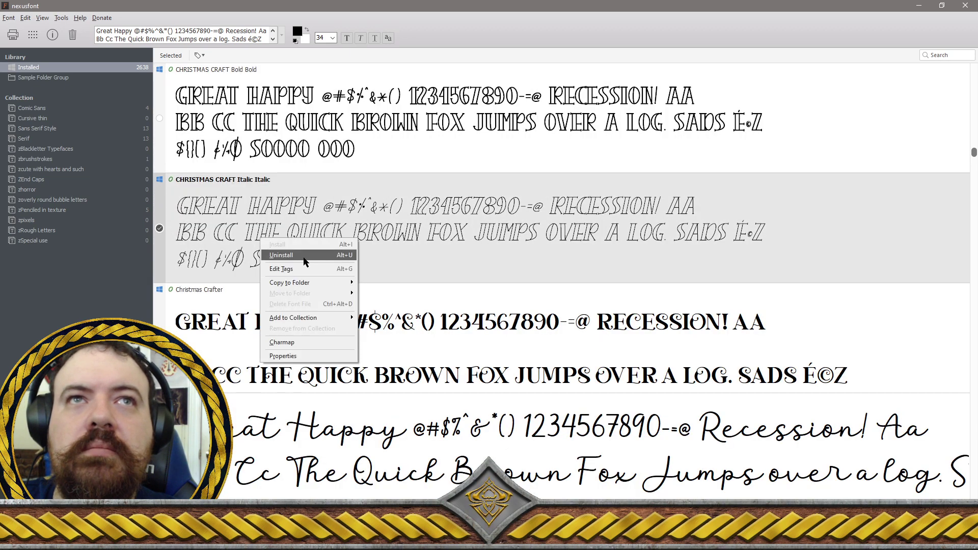
click(285, 256)
click(402, 244)
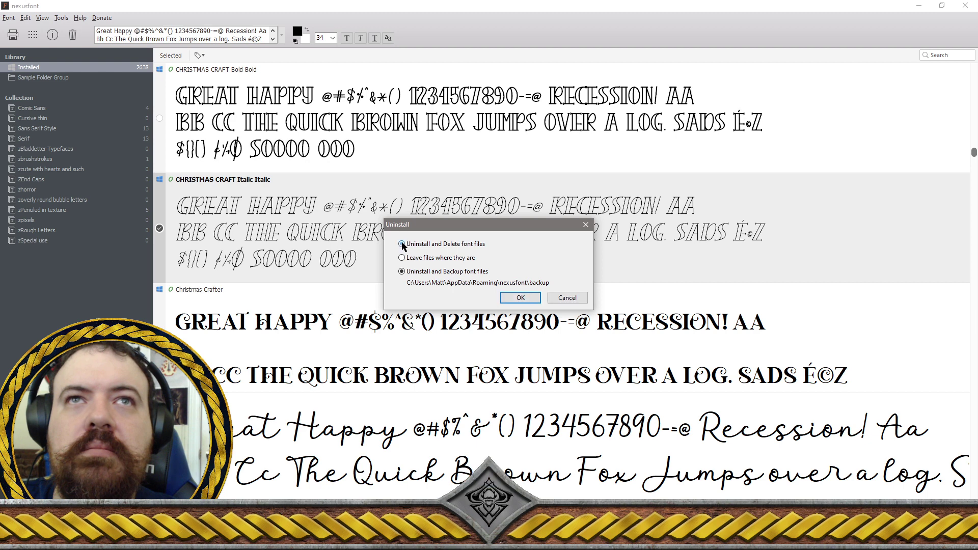
click(503, 296)
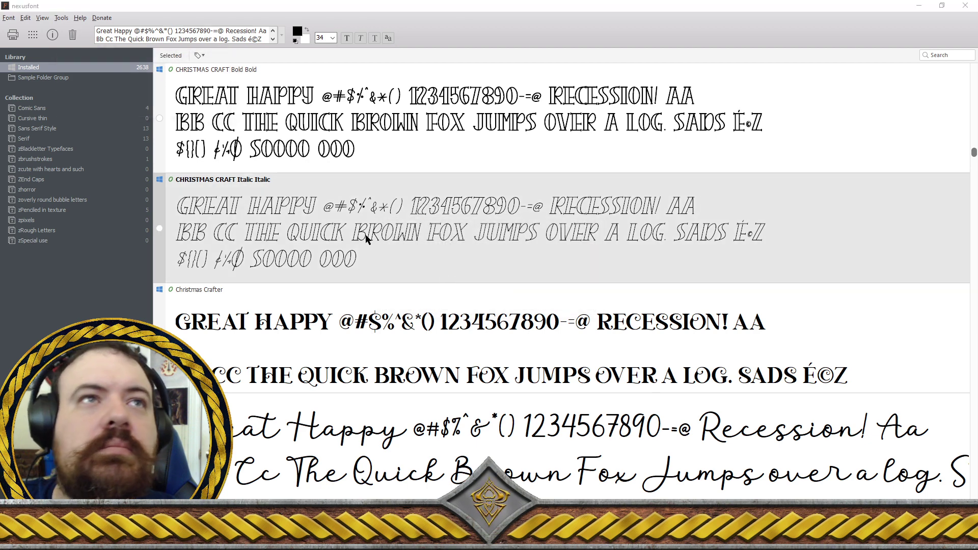
Uninstall the Christmas Heart font from the installed fonts
scroll(361, 242, down, 1)
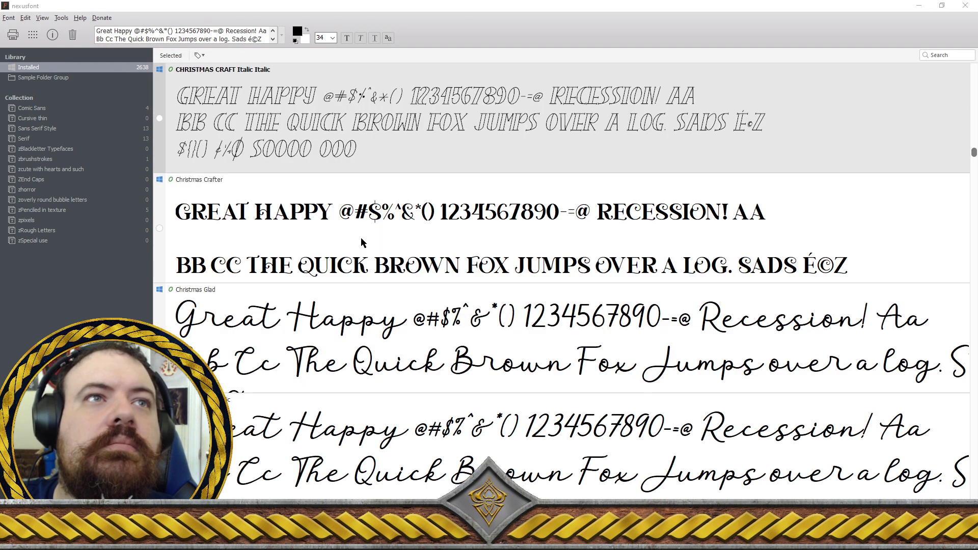
scroll(341, 235, down, 1)
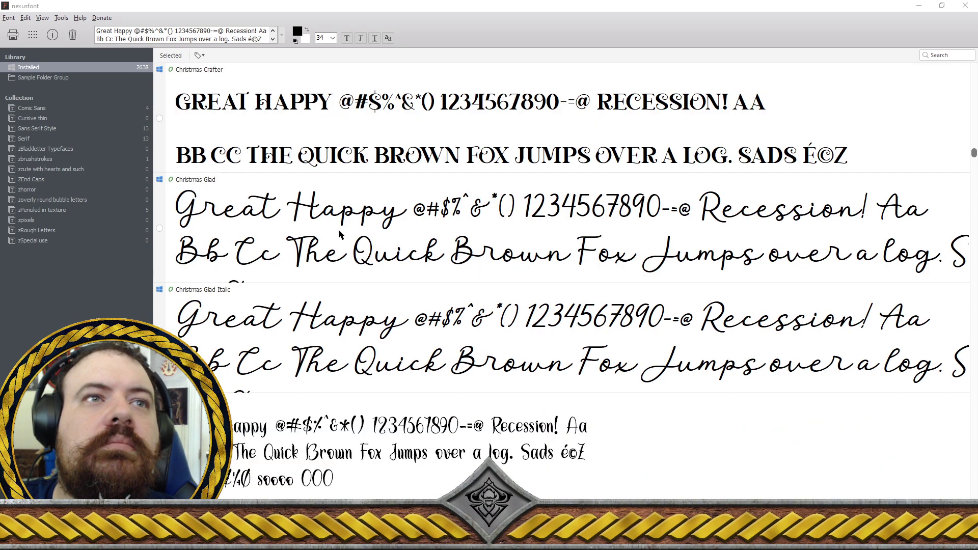
scroll(340, 235, down, 1)
scroll(340, 234, down, 1)
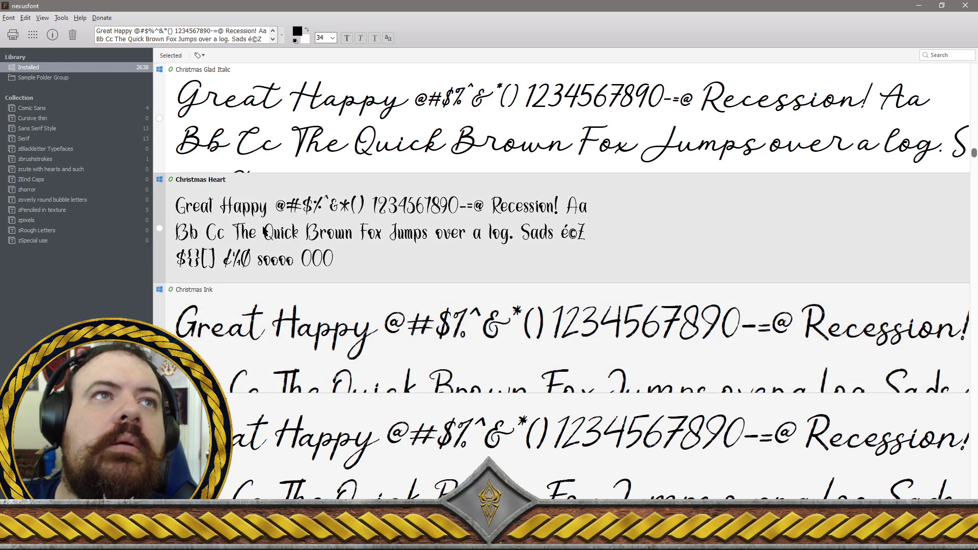
right_click(266, 232)
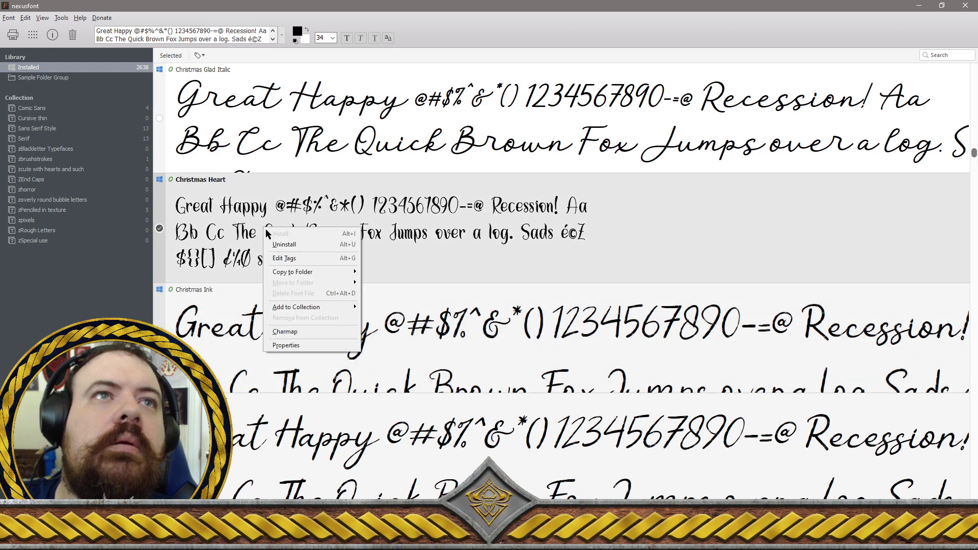
click(284, 244)
click(522, 299)
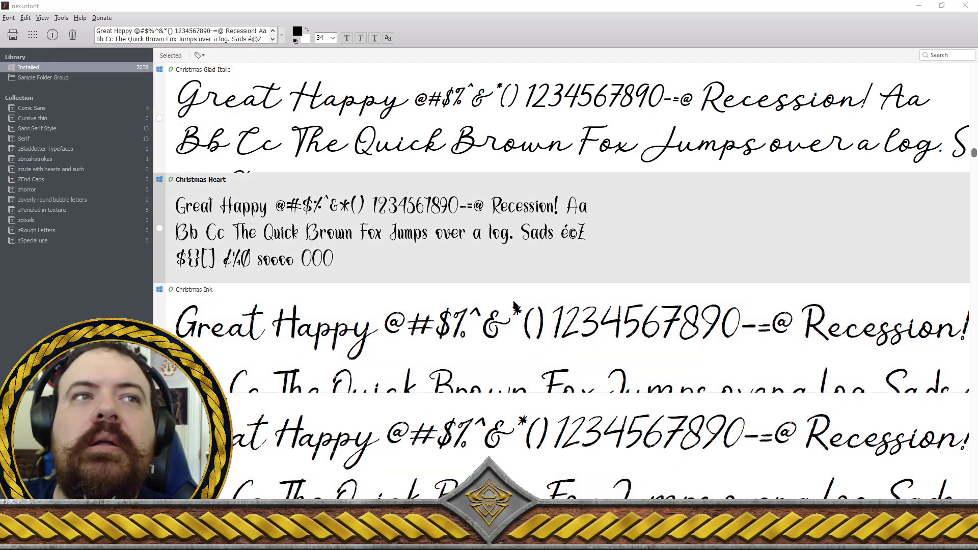
Uninstall the CHRISTMAS PLACE font and delete its font files, then reselect the Installed library
scroll(512, 305, down, 1)
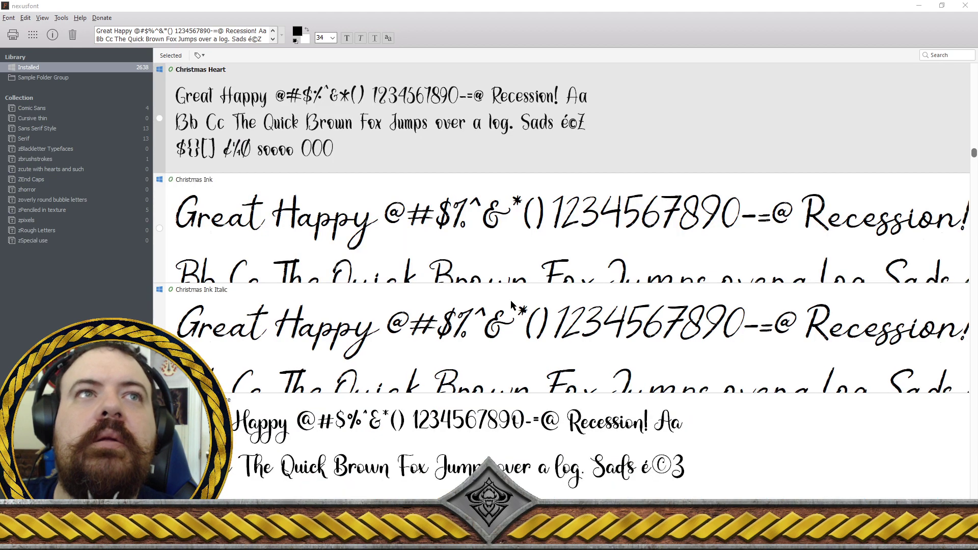
scroll(513, 304, down, 3)
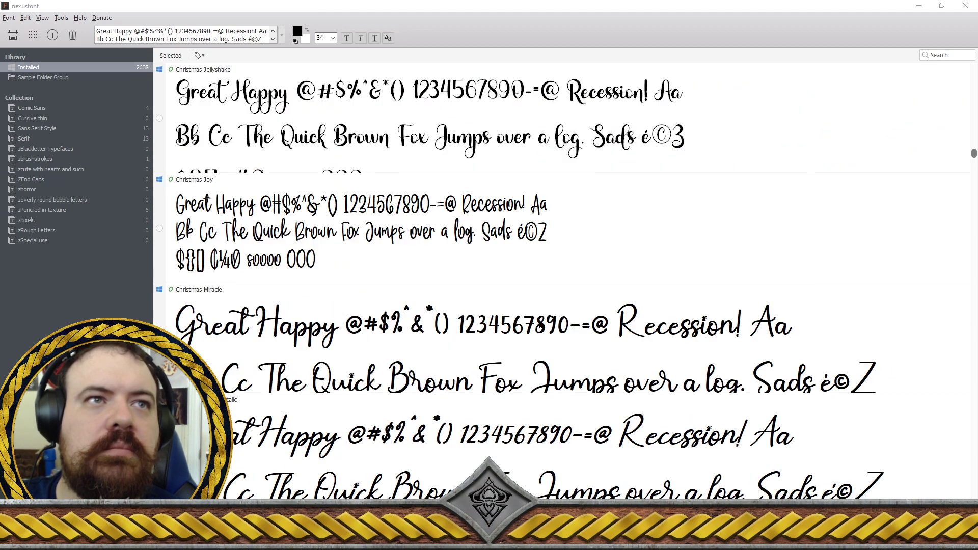
scroll(449, 370, down, 2)
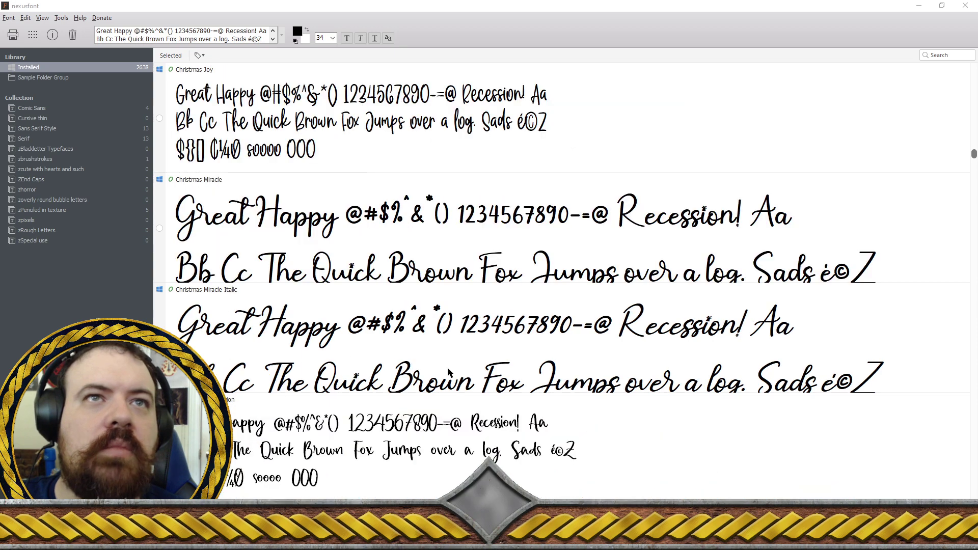
scroll(447, 372, down, 1)
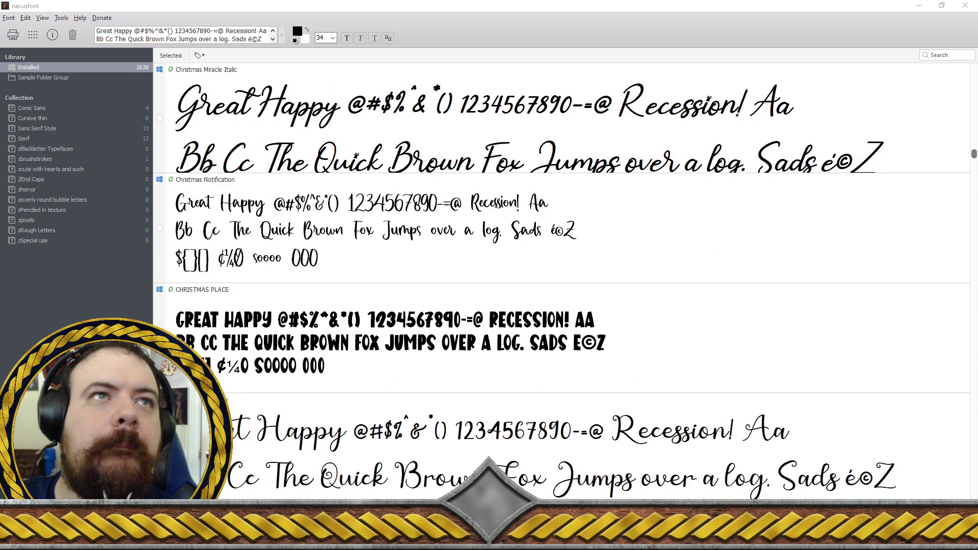
click(448, 356)
scroll(449, 357, down, 1)
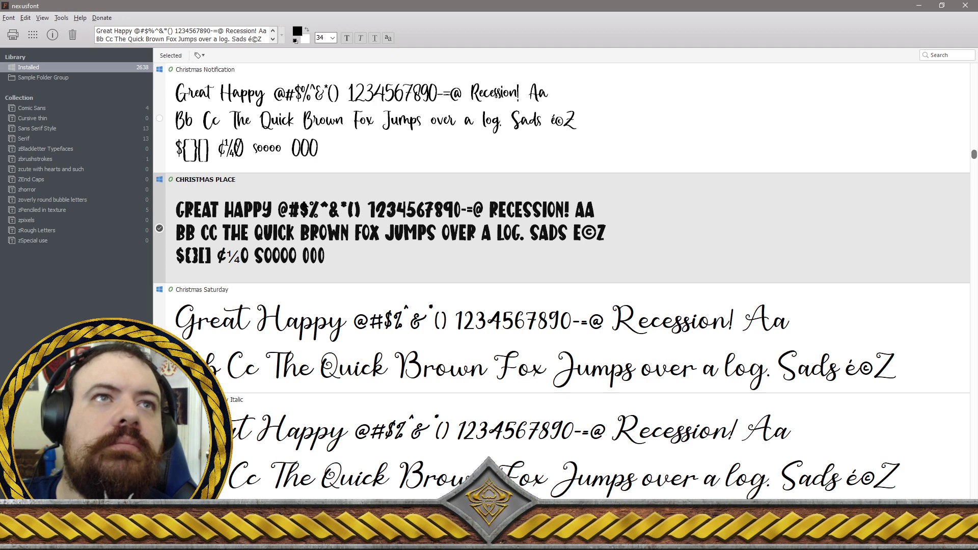
right_click(305, 205)
click(316, 219)
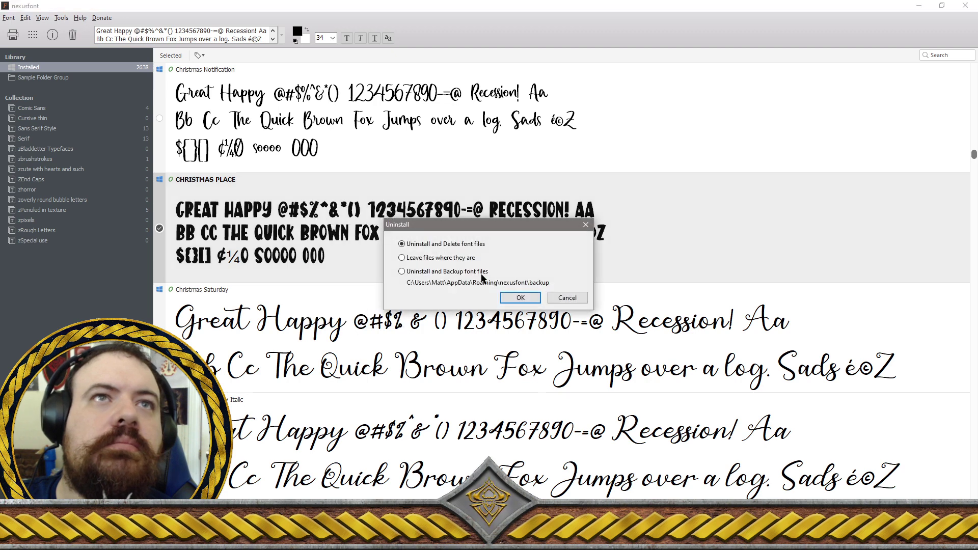
click(521, 297)
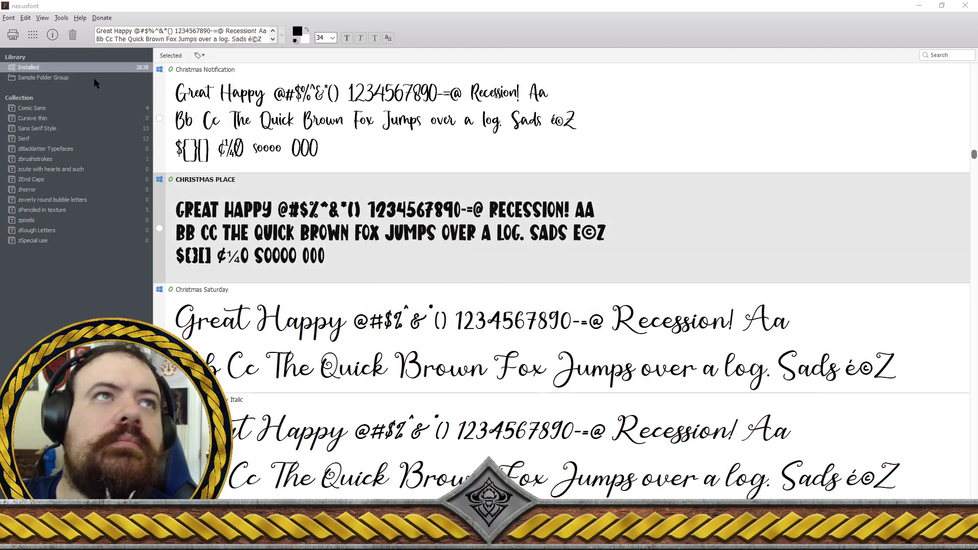
click(65, 64)
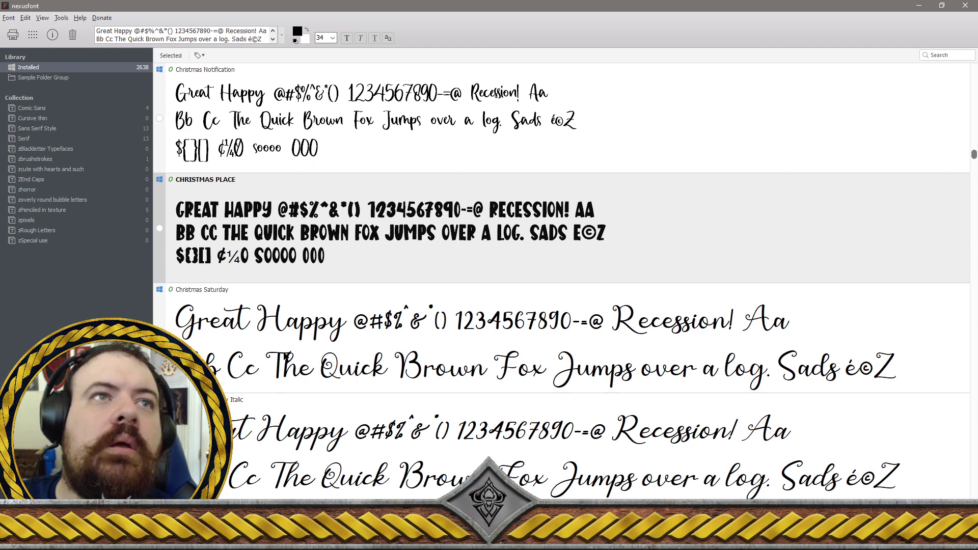
Mark the Christmas Surprise, Christmas Surprise Italic and Christmas Surprise Monogram fonts for removal
scroll(286, 353, down, 1)
scroll(287, 355, down, 5)
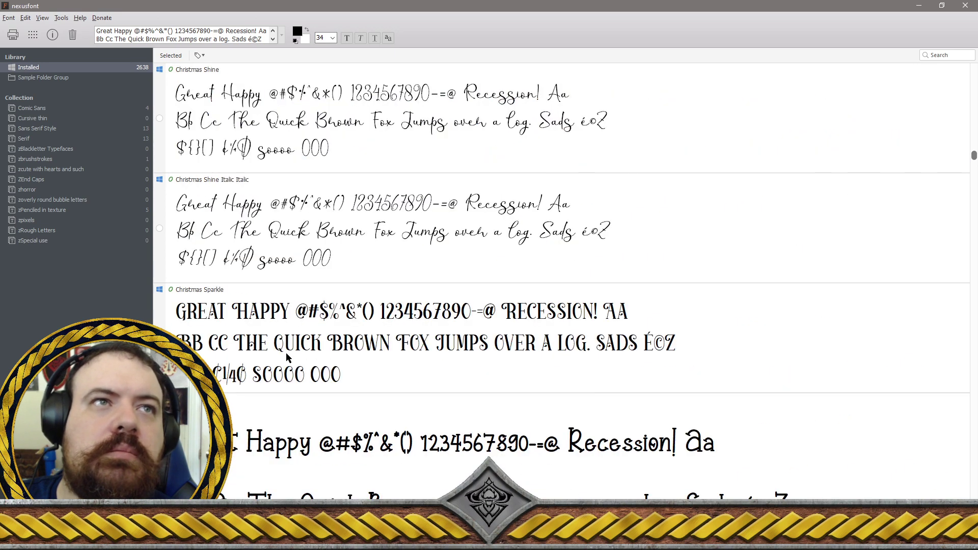
scroll(288, 358, down, 1)
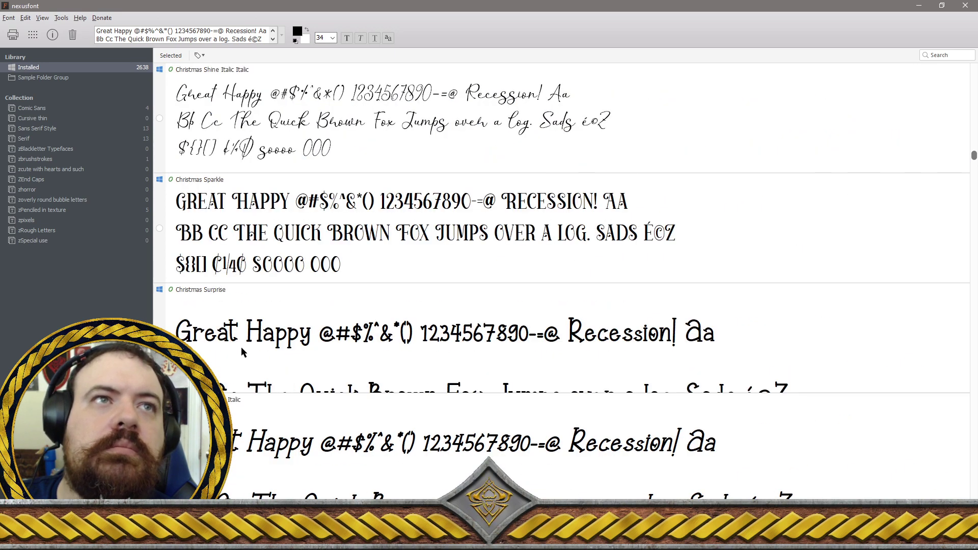
click(289, 358)
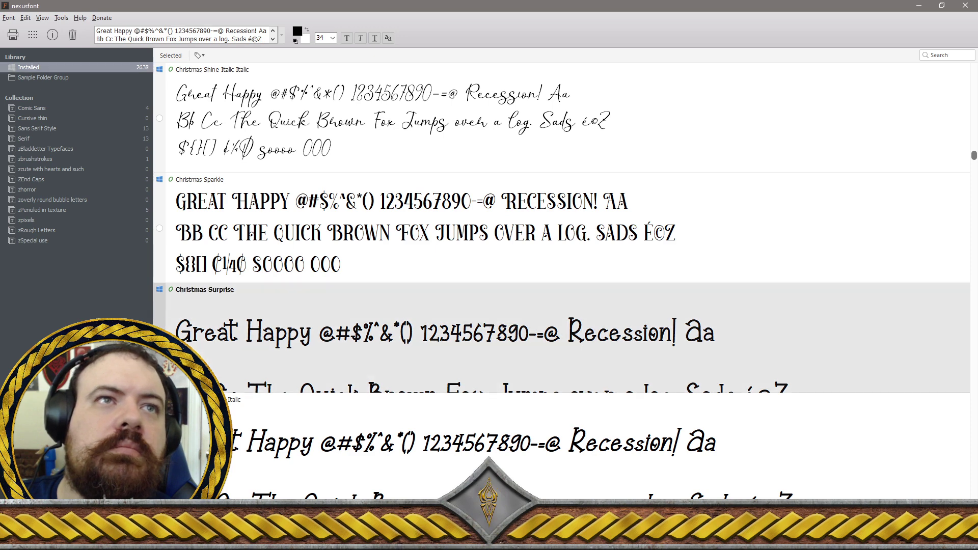
scroll(289, 359, down, 1)
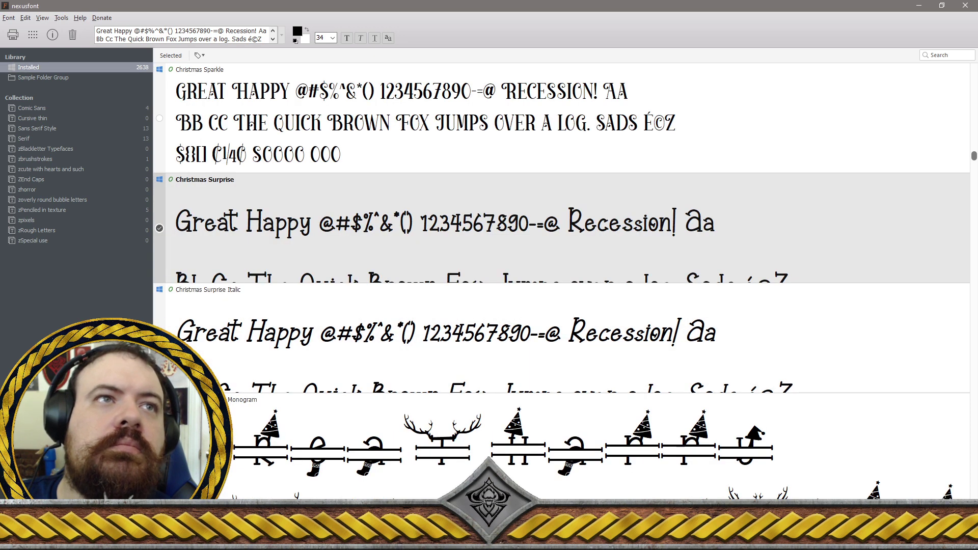
click(289, 359)
click(245, 402)
scroll(245, 390, down, 1)
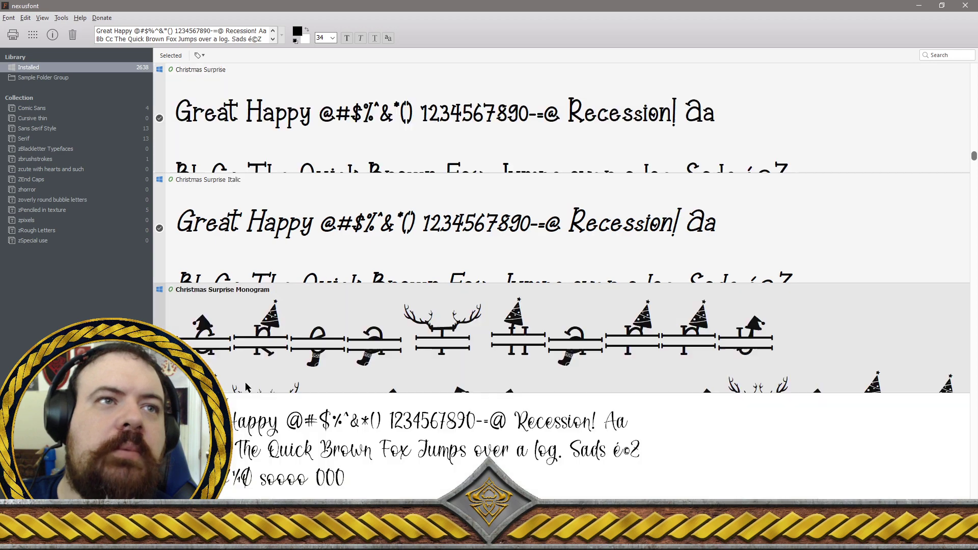
scroll(209, 345, down, 1)
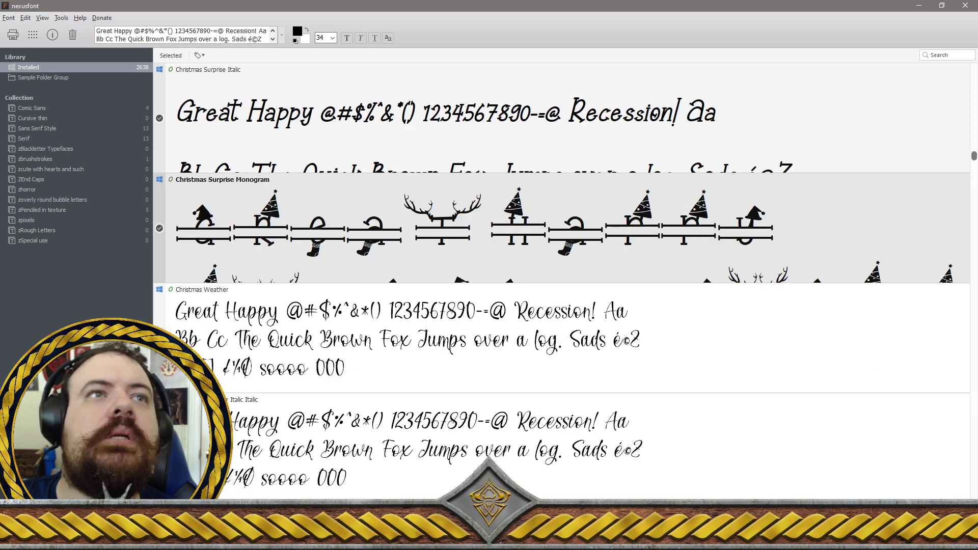
Add Christmas Weather, Christmas Weather Italic and Christmas Winter to the marked fonts
click(209, 345)
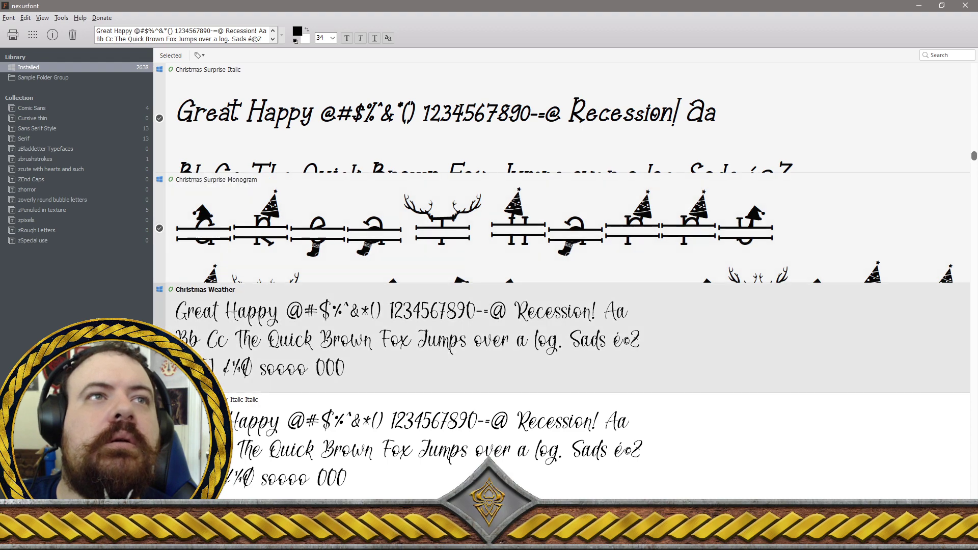
scroll(209, 346, down, 1)
click(209, 346)
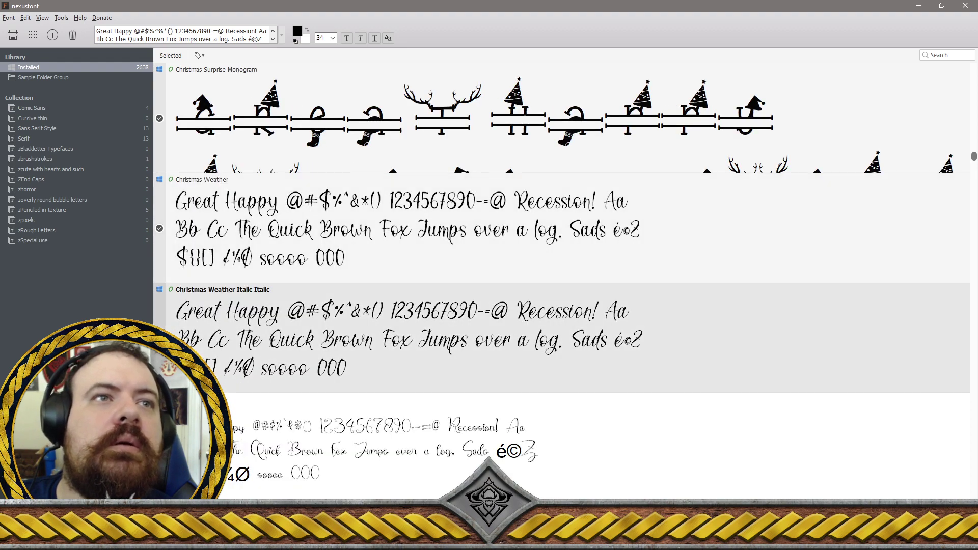
click(220, 395)
scroll(220, 385, down, 2)
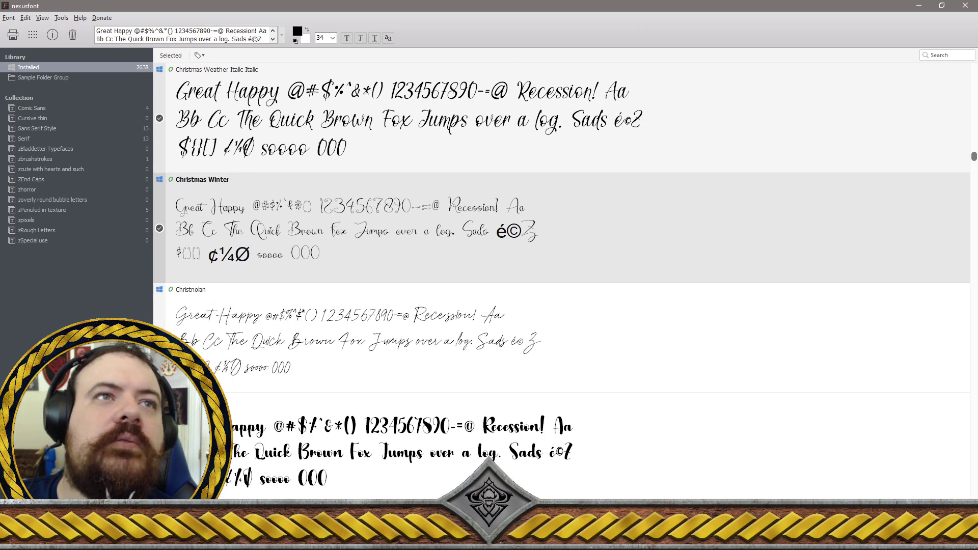
Add Christnolan, Christova, Christova Italic and Christtian Robert to the marked fonts
click(215, 381)
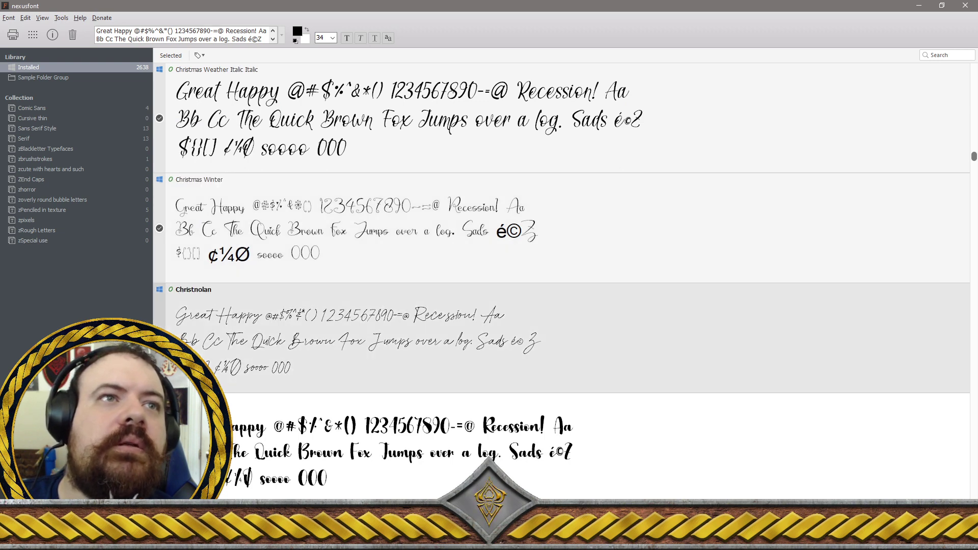
scroll(215, 381, down, 1)
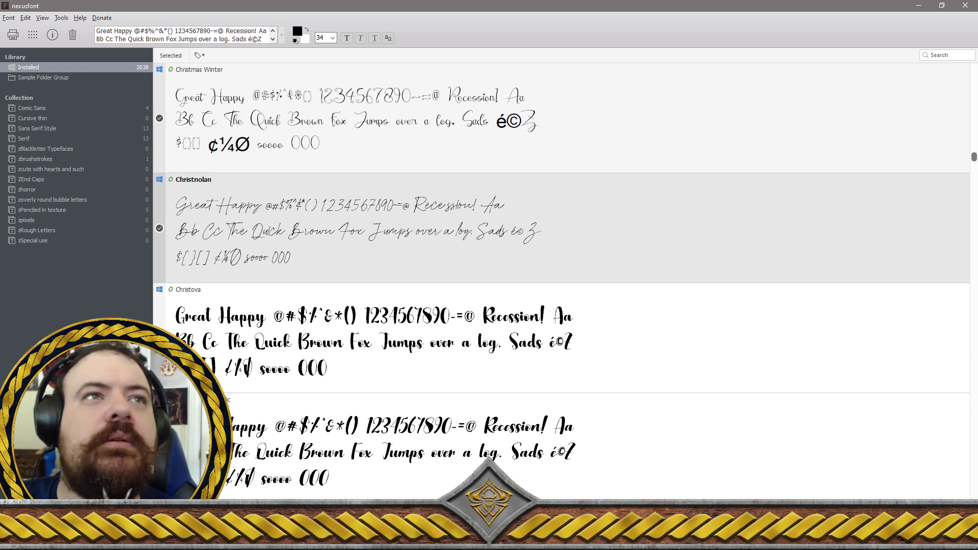
click(190, 290)
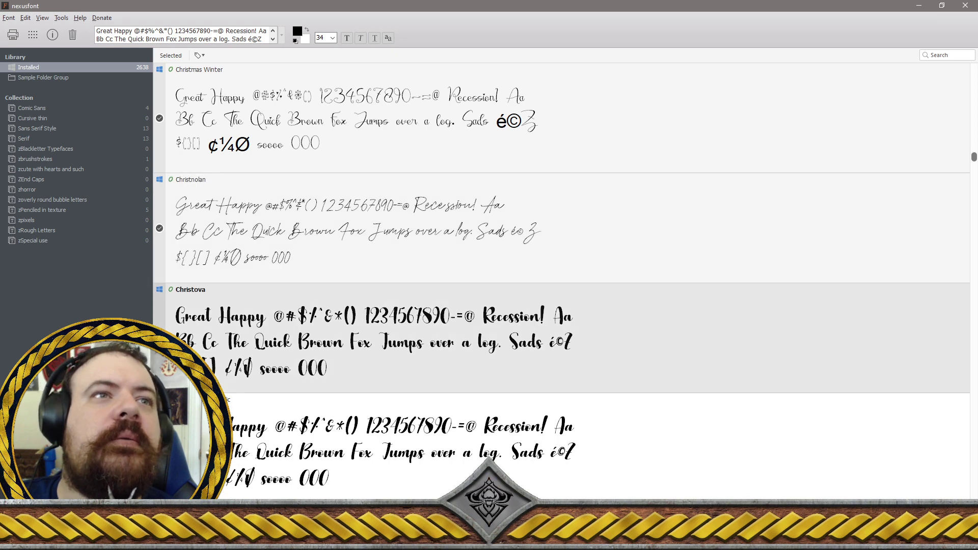
scroll(561, 281, down, 1)
click(190, 290)
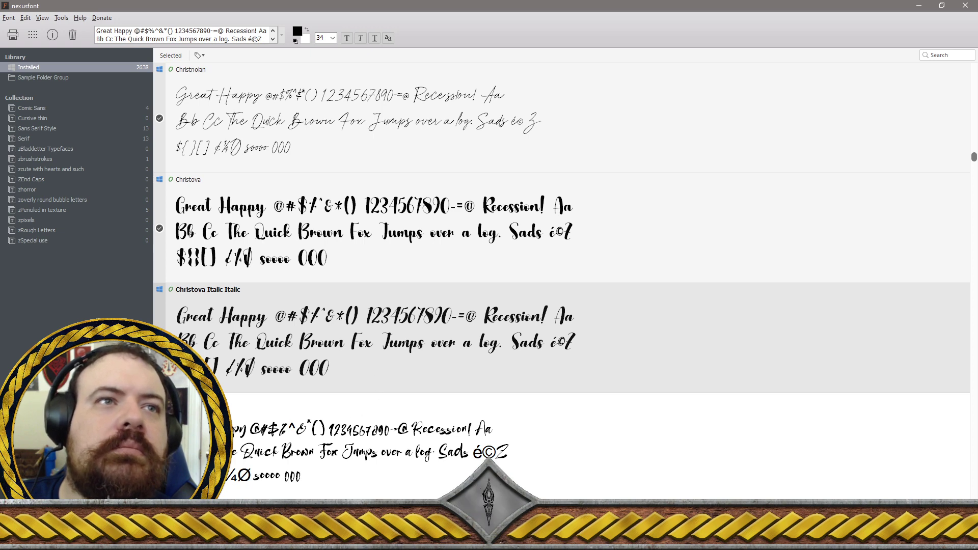
scroll(285, 392, down, 2)
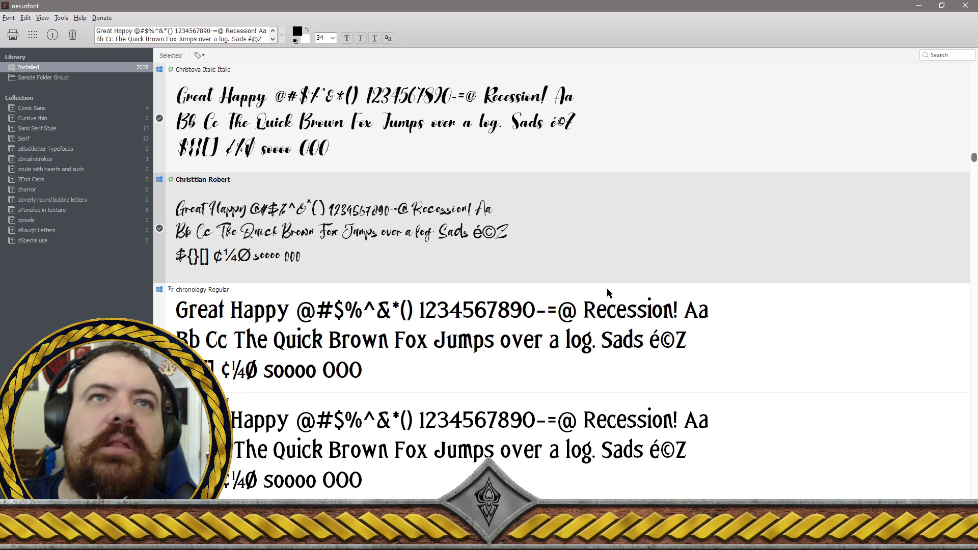
Extend the marked fonts with both chronology Regular entries, Chunky Hulrey, Cinemair and Cintthia
key(Down)
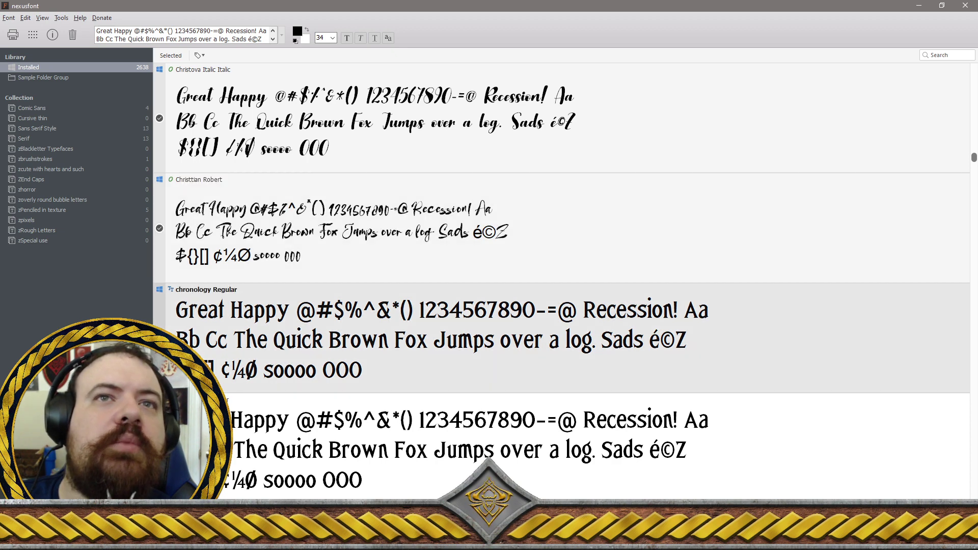
key(Down)
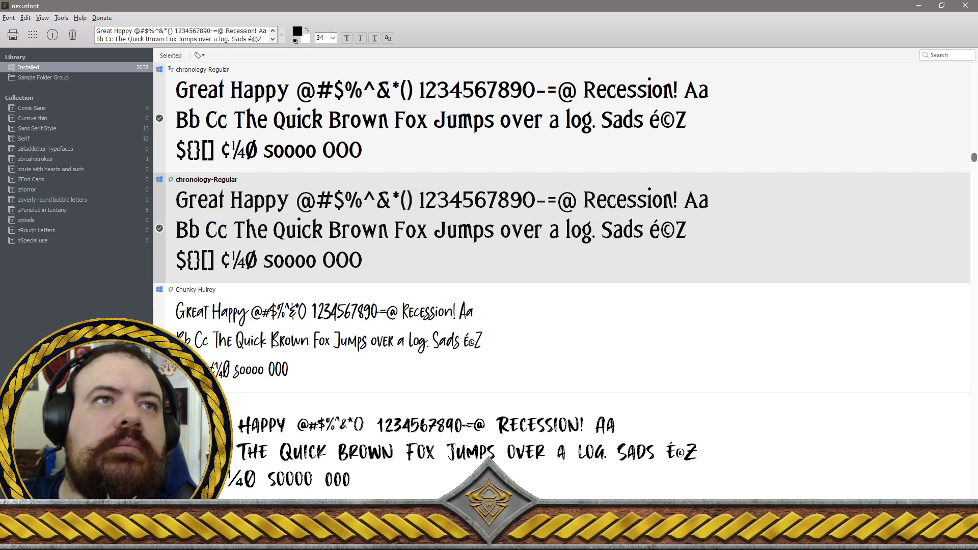
key(Down)
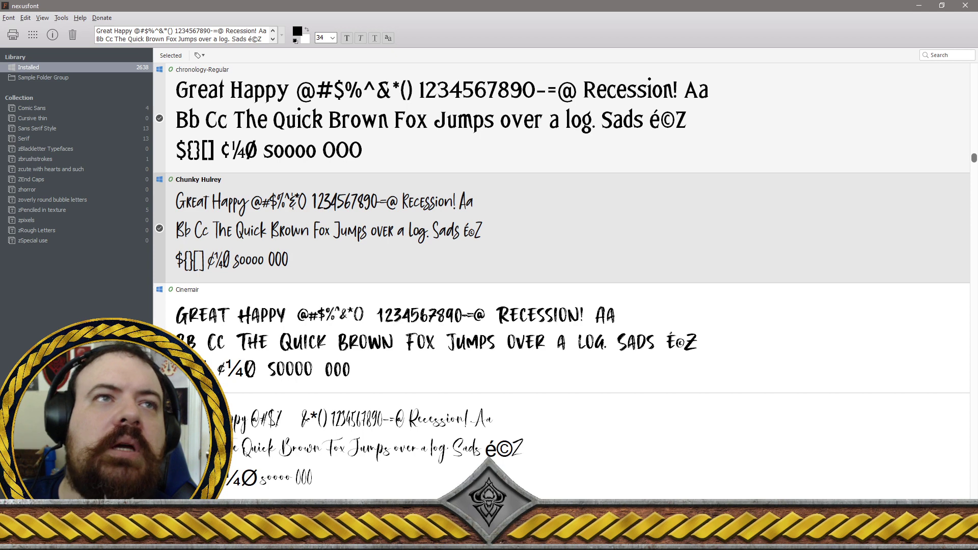
key(Down)
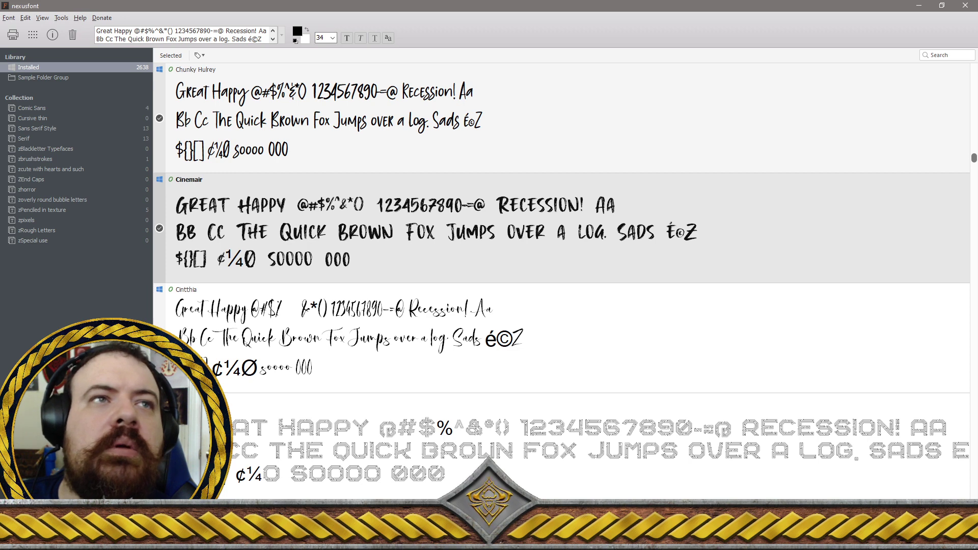
key(Down)
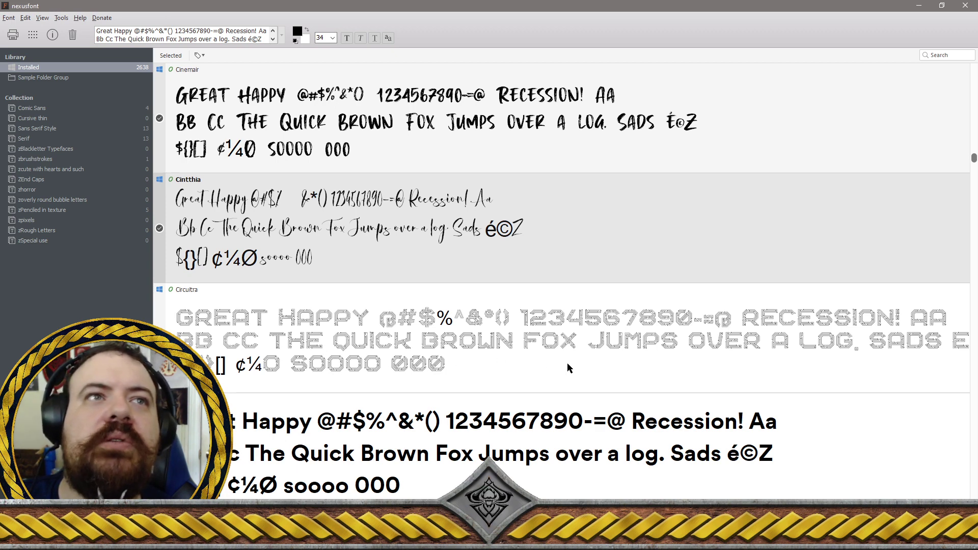
Add CircularSpUIT-Bold, CircularSpUIT-Book and CITY ZOO to the marked fonts, and uninstall them all with their font files deleted
scroll(527, 354, down, 2)
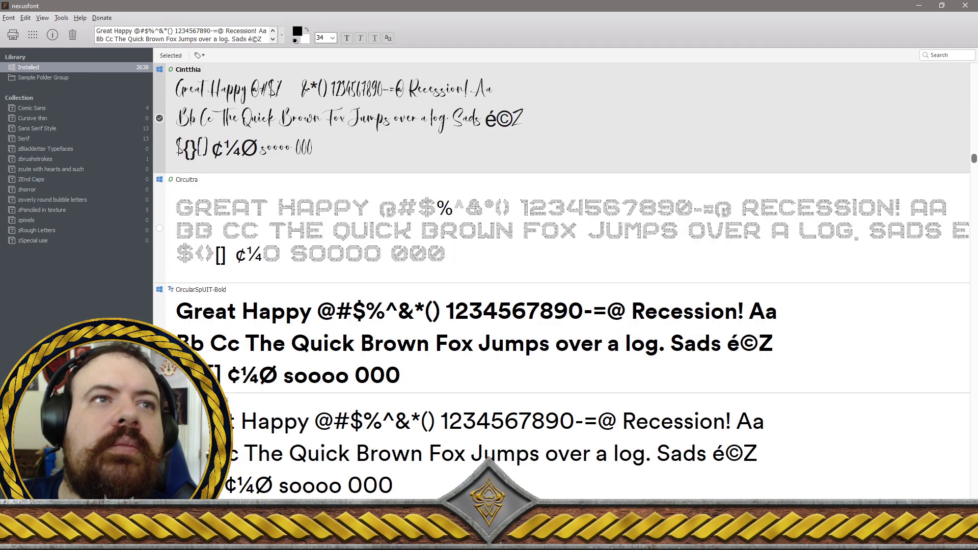
click(527, 354)
scroll(527, 354, down, 2)
click(224, 352)
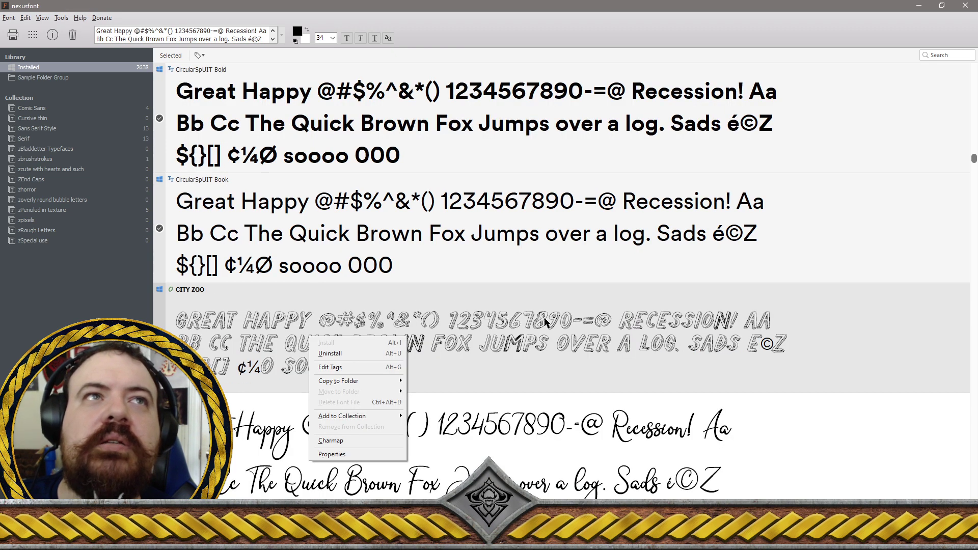
click(375, 353)
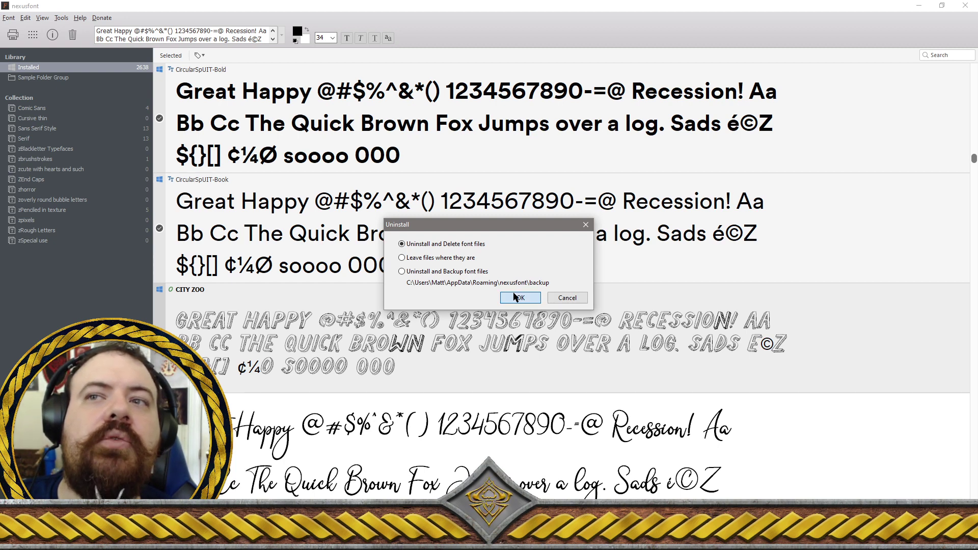
click(515, 297)
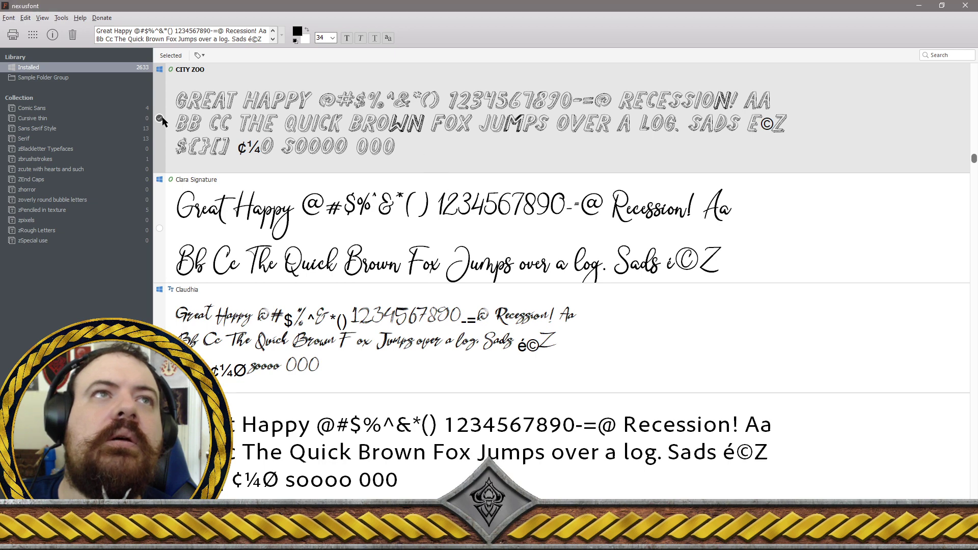
Uninstall the CITY ZOO font on its own, deleting its font file
right_click(236, 116)
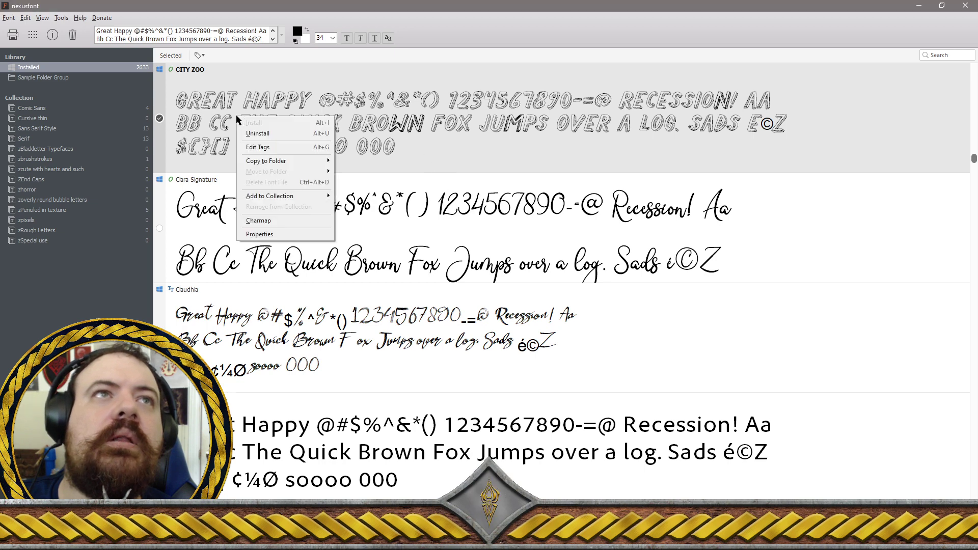
click(258, 133)
click(521, 300)
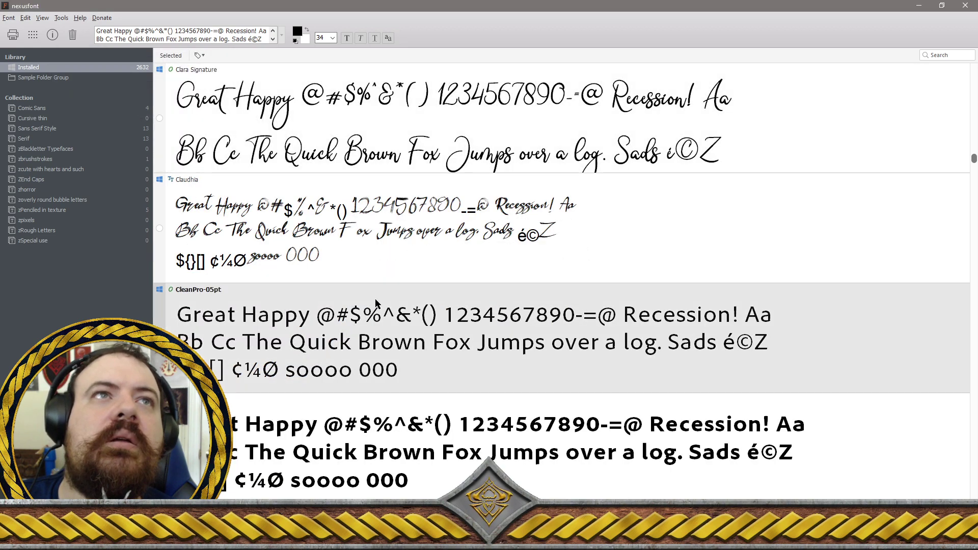
Mark the Circuitra font and uninstall it, deleting its font file
scroll(378, 295, up, 4)
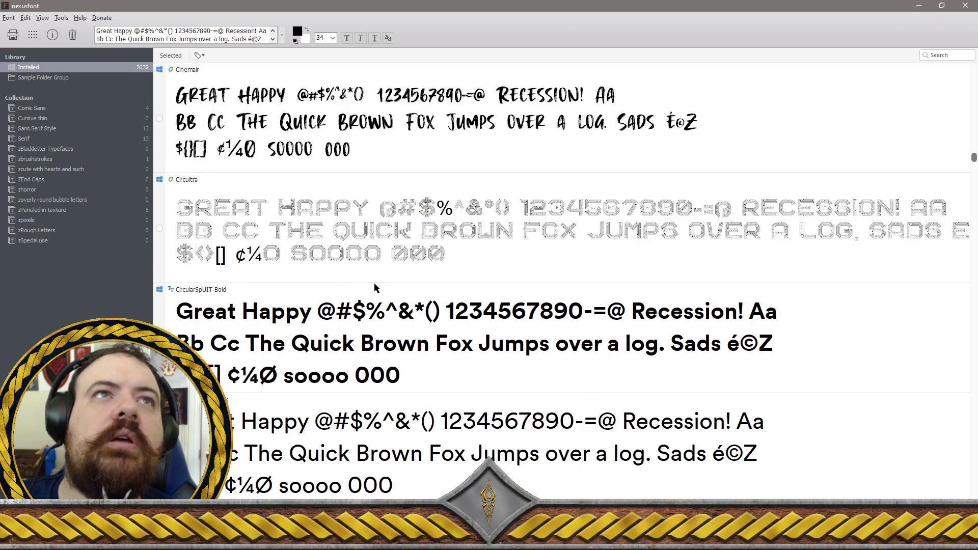
right_click(345, 247)
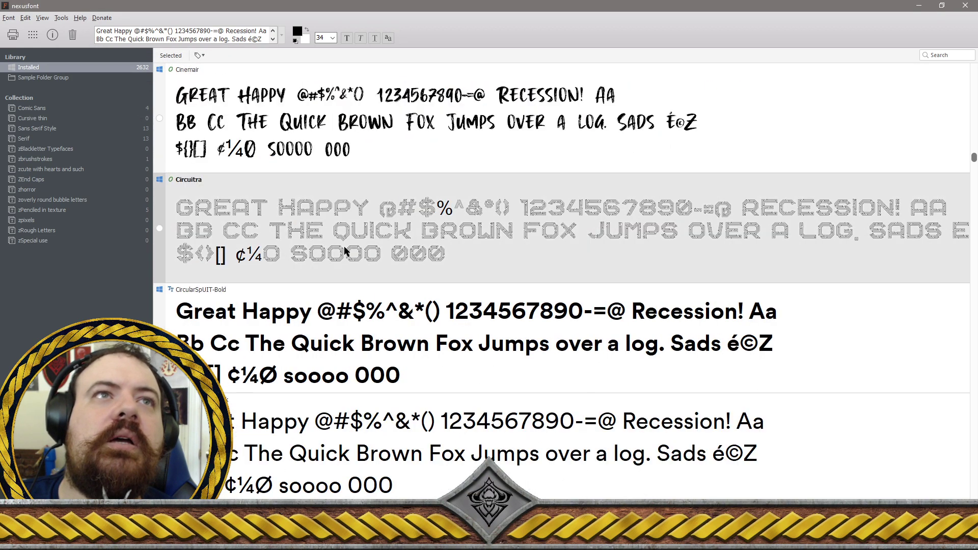
click(163, 229)
right_click(344, 217)
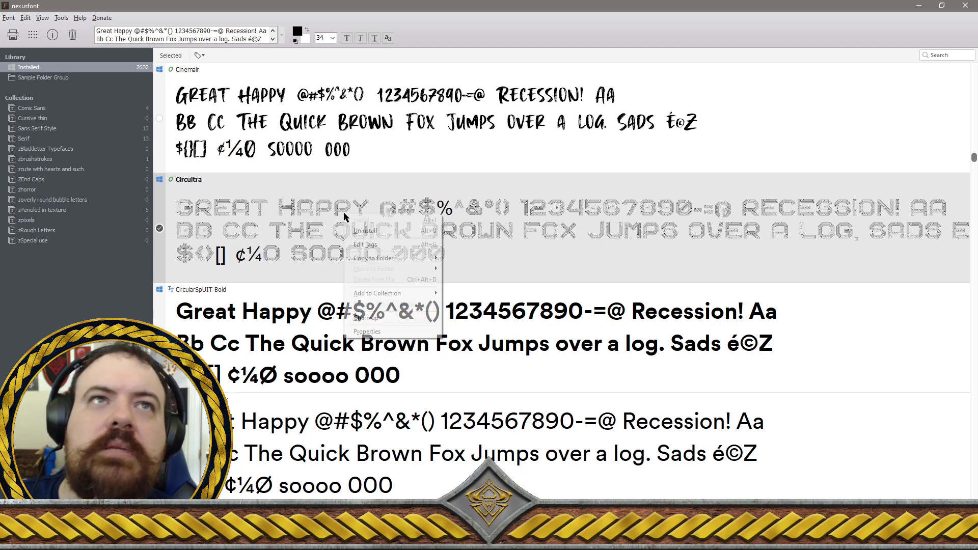
click(364, 231)
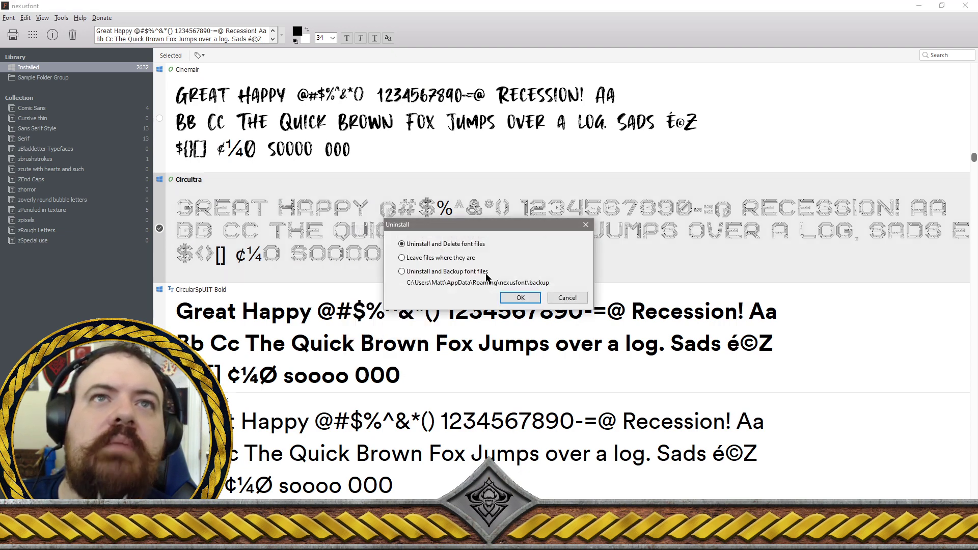
click(520, 298)
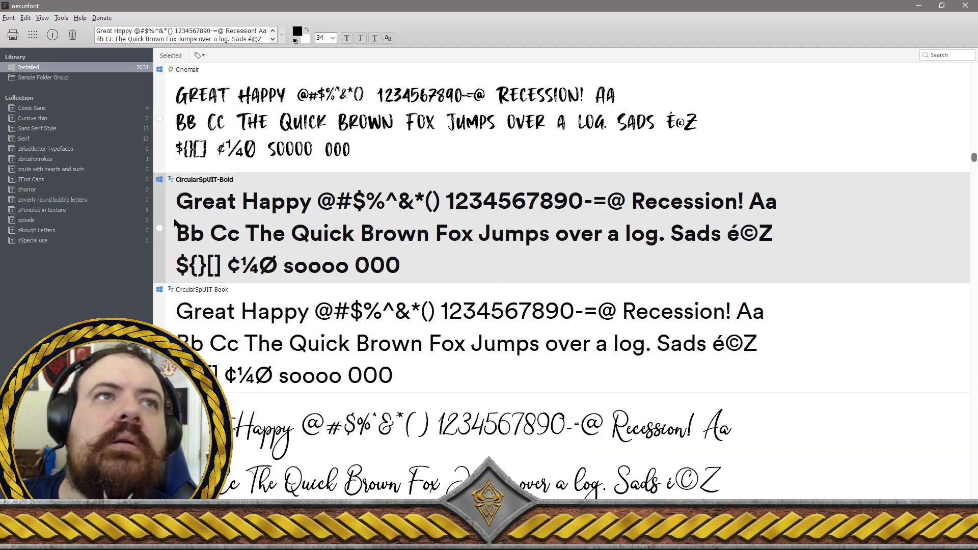
Mark the CircularSpUIT-Bold, CircularSpUIT-Book and Clara Signature fonts for removal
click(159, 228)
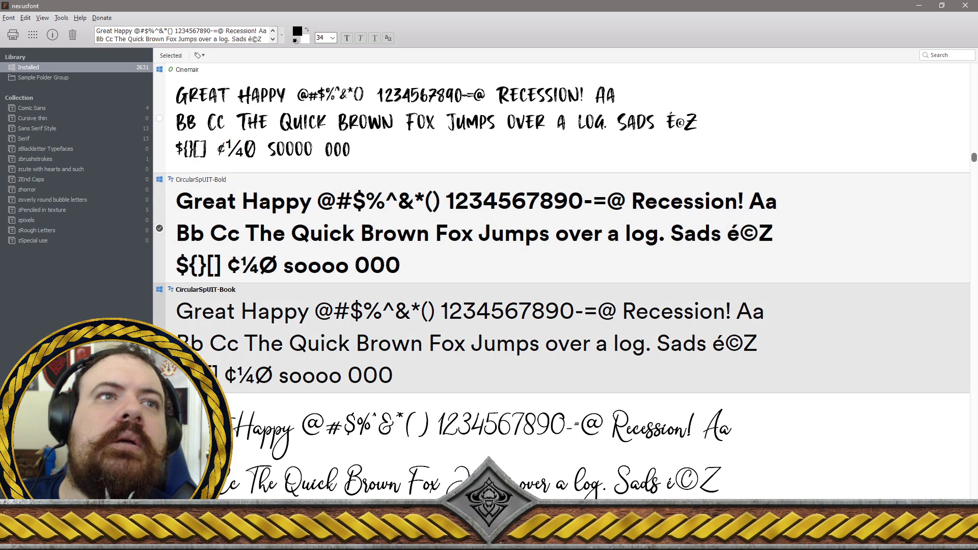
scroll(389, 326, down, 1)
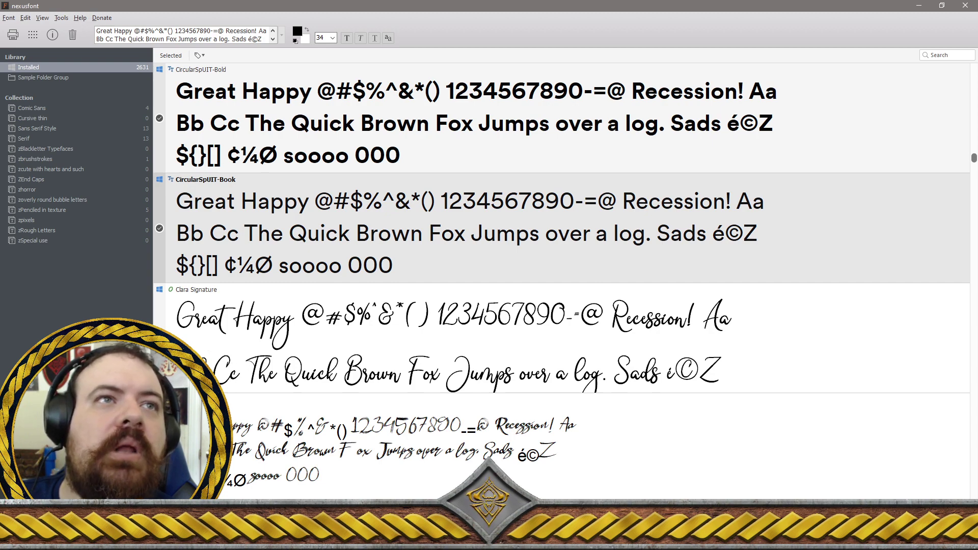
click(390, 336)
scroll(207, 343, down, 2)
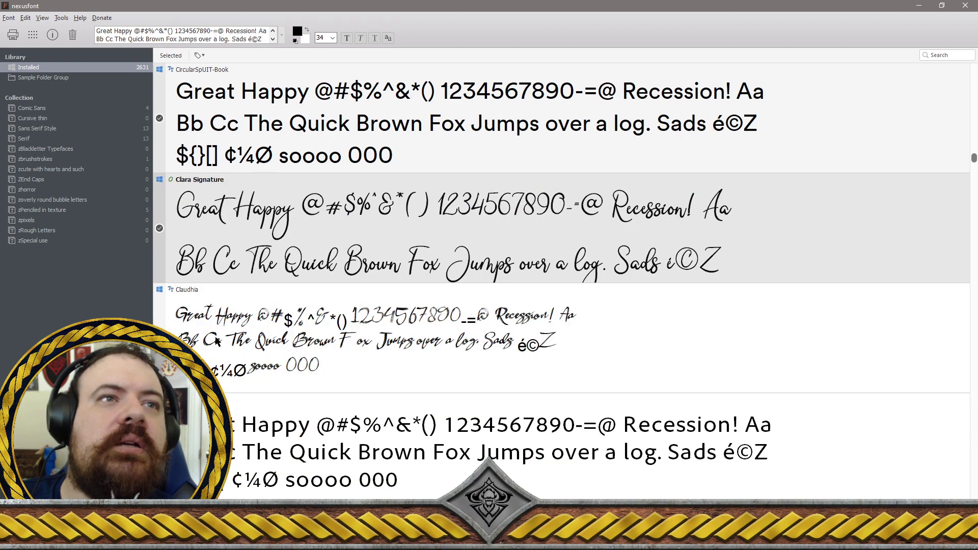
Add CleanPro-05pt, CleanPro-Bold05pt, CleanPro-BoldIt05pt and CleanPro-It05pt to the marked fonts
click(207, 343)
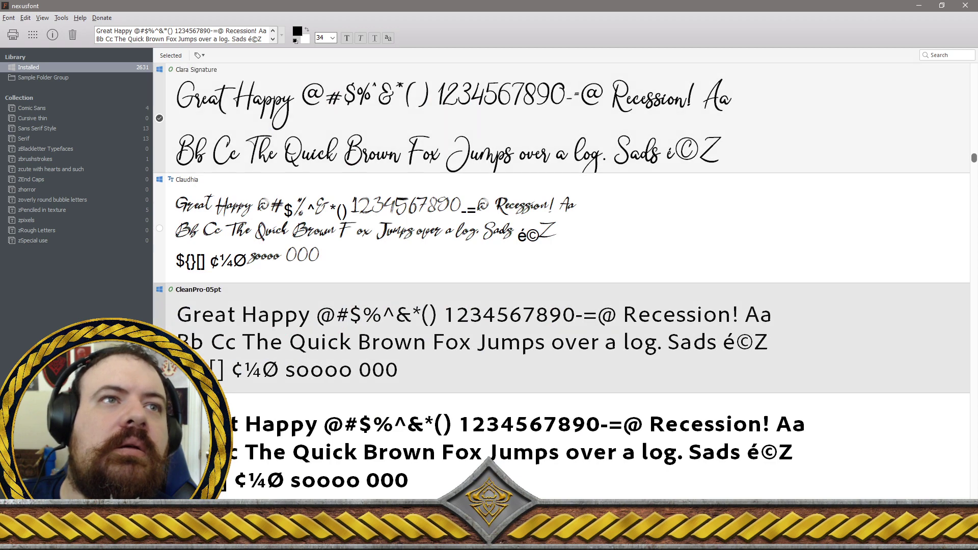
scroll(207, 344, down, 1)
click(207, 343)
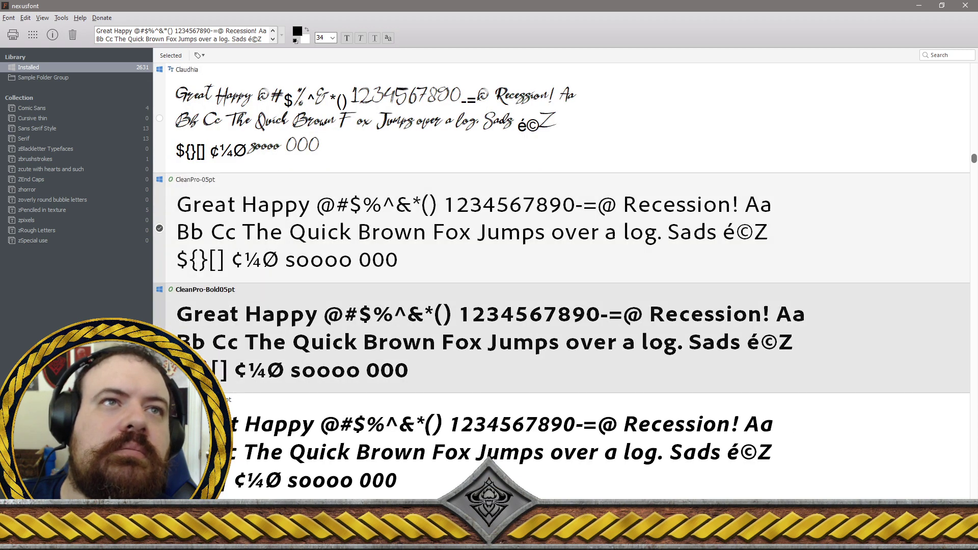
scroll(206, 343, down, 1)
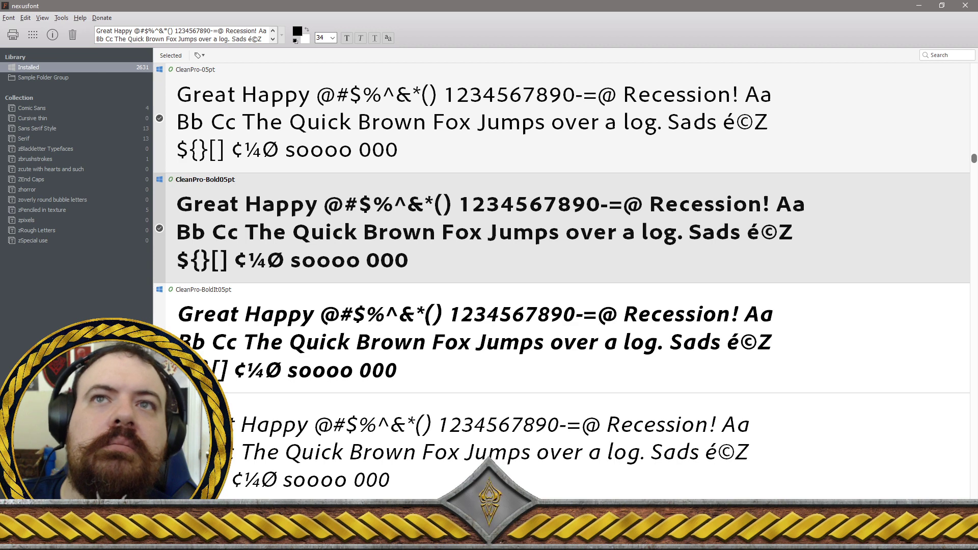
click(206, 343)
scroll(207, 343, down, 1)
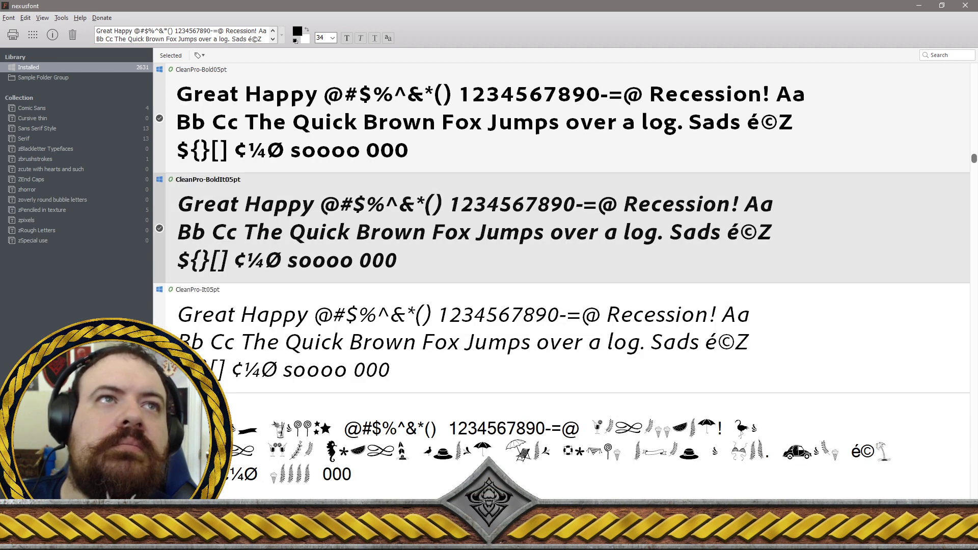
click(207, 343)
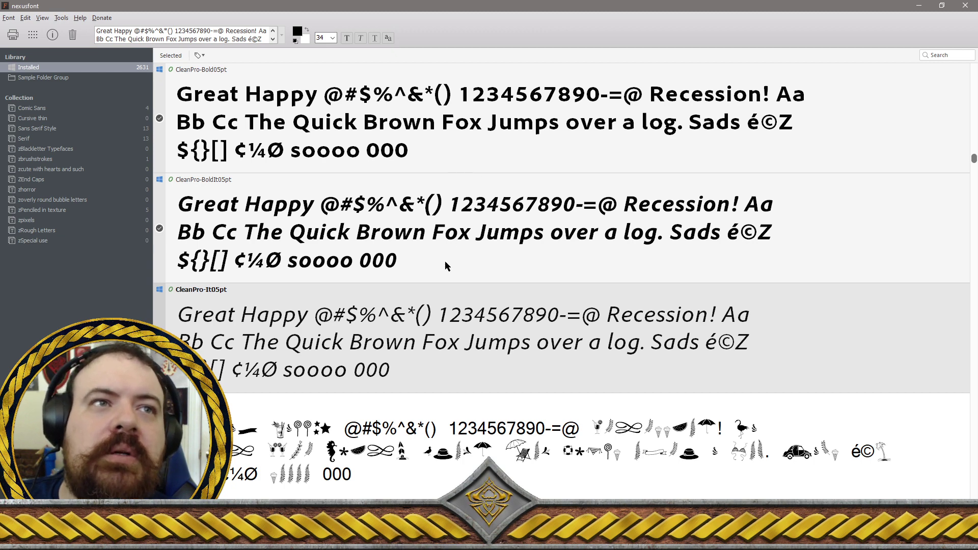
Add Clipart Summer and Cliptart to the marked fonts, and uninstall the marked fonts with their files deleted
scroll(444, 261, down, 1)
scroll(444, 261, down, 1)
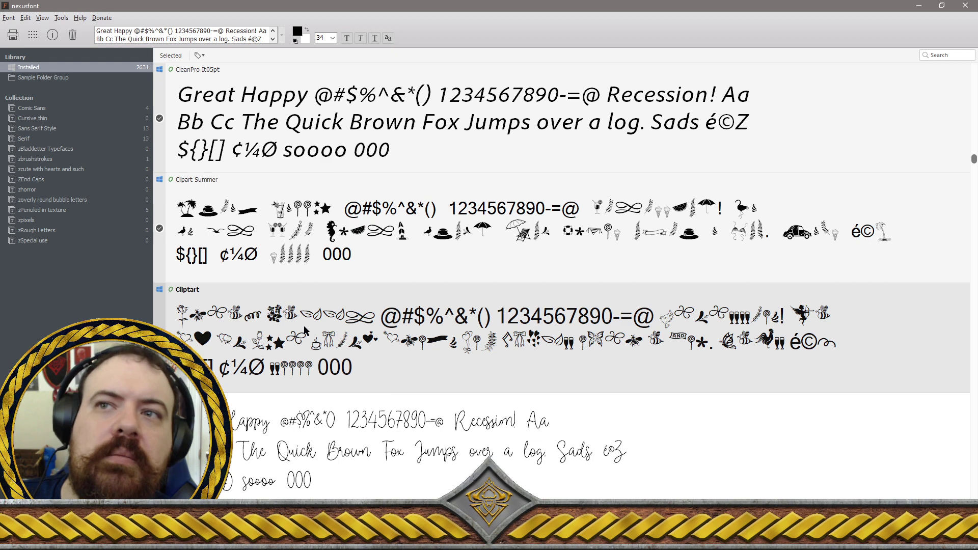
right_click(306, 330)
click(326, 344)
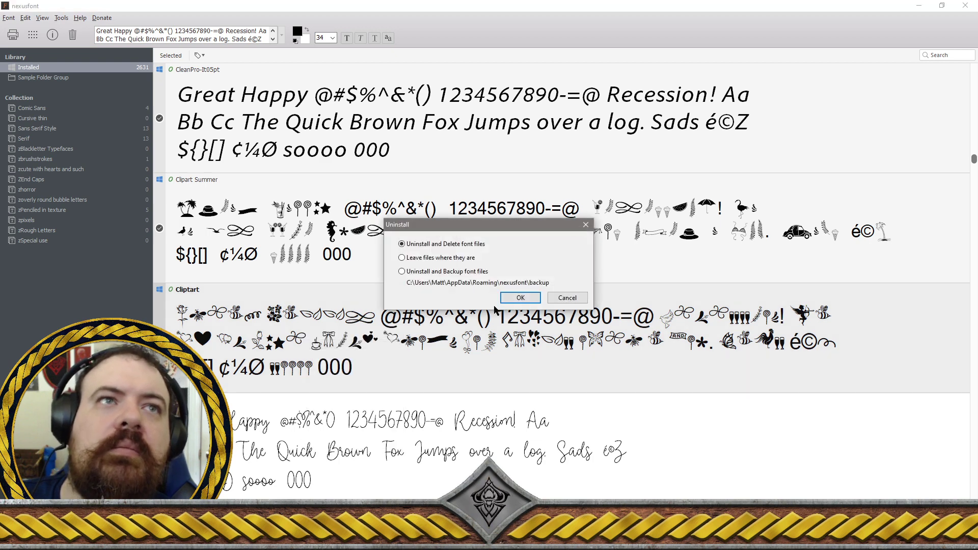
click(520, 298)
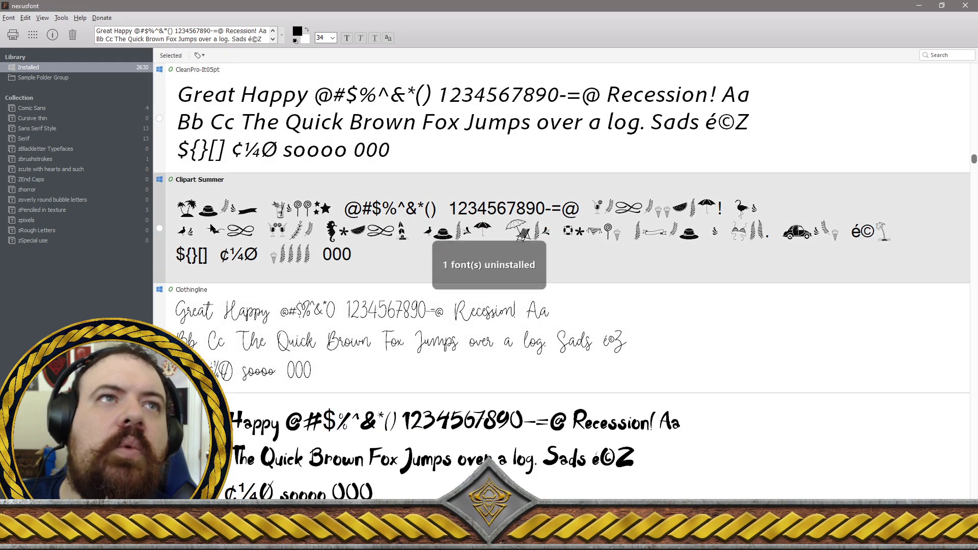
Try to uninstall the Clipart Summer font with its font file deleted
right_click(272, 230)
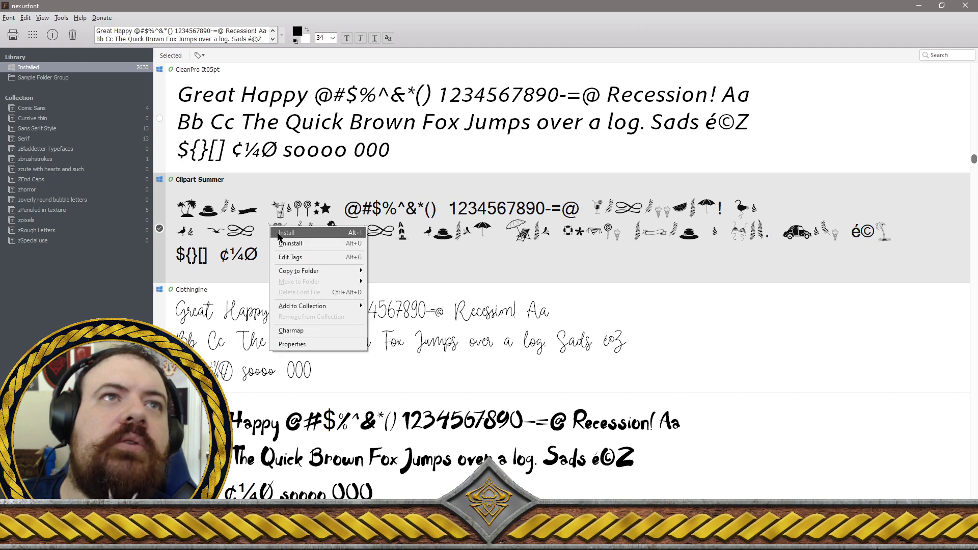
click(283, 242)
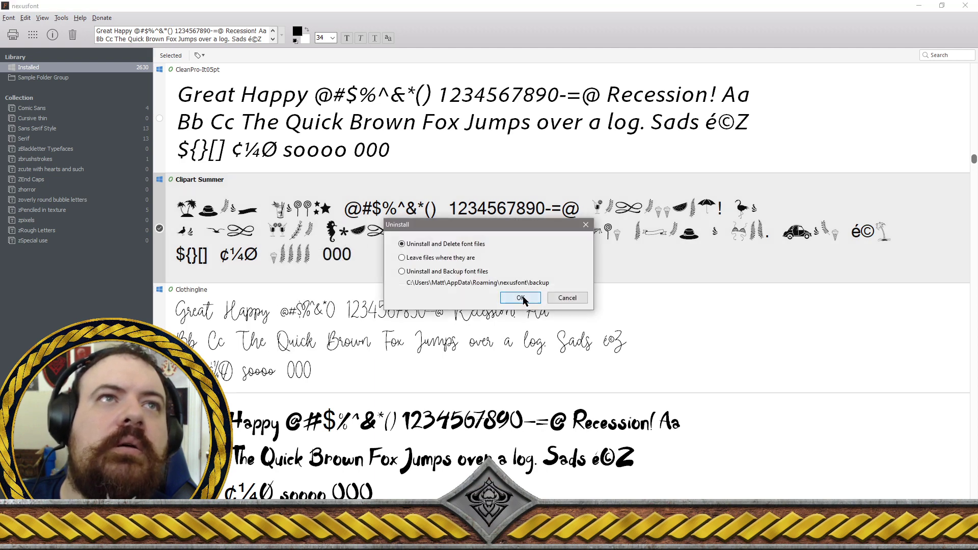
click(521, 298)
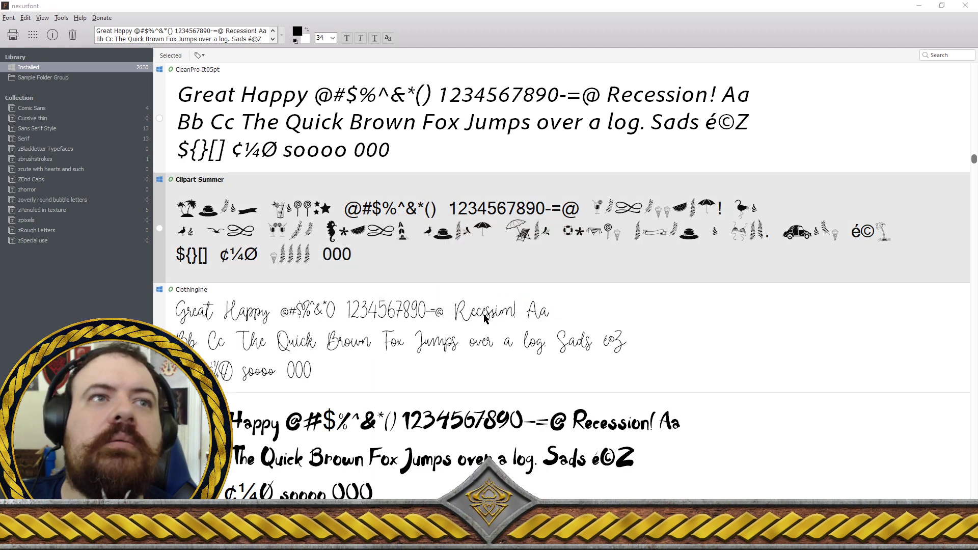
scroll(420, 261, up, 1)
scroll(417, 257, down, 1)
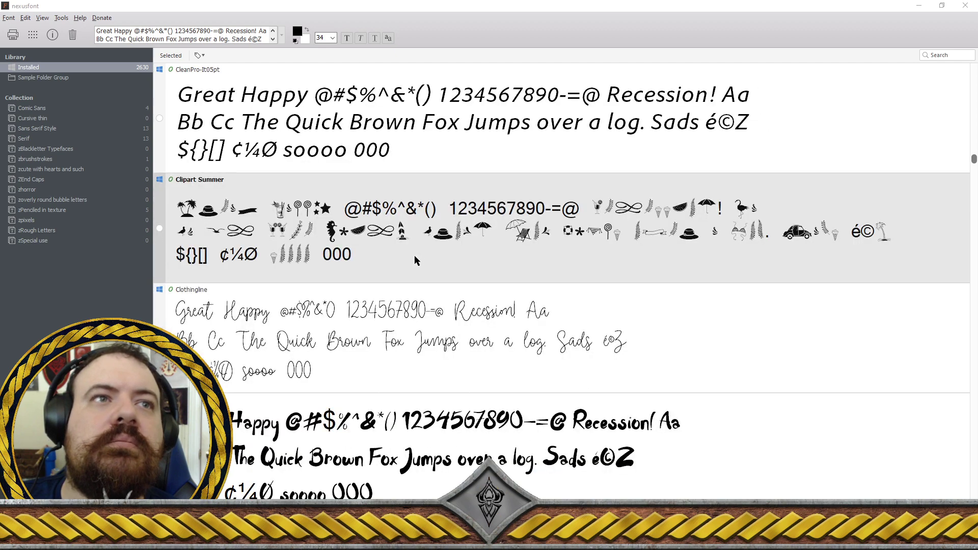
Mark Clowney and Clipart Summer, and uninstall both with their font files deleted
scroll(414, 255, down, 1)
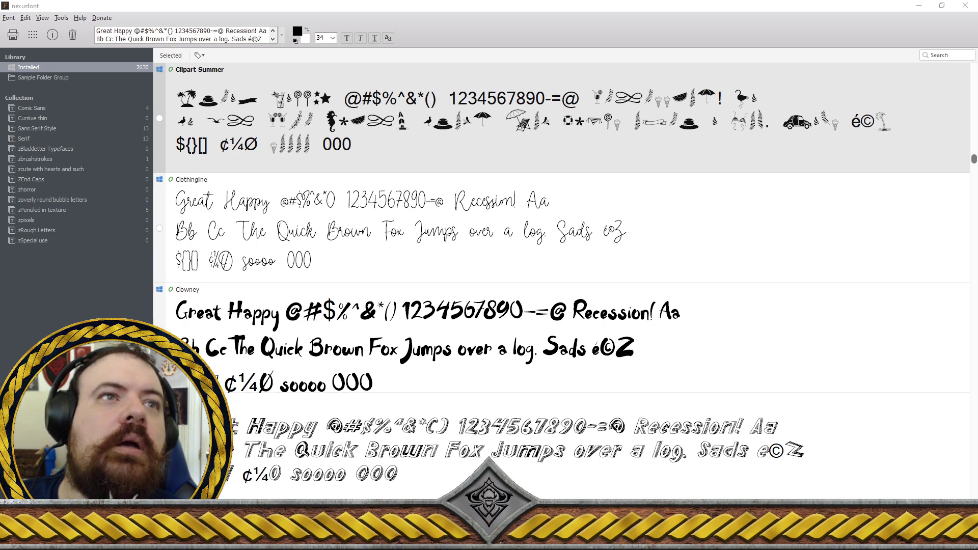
click(509, 336)
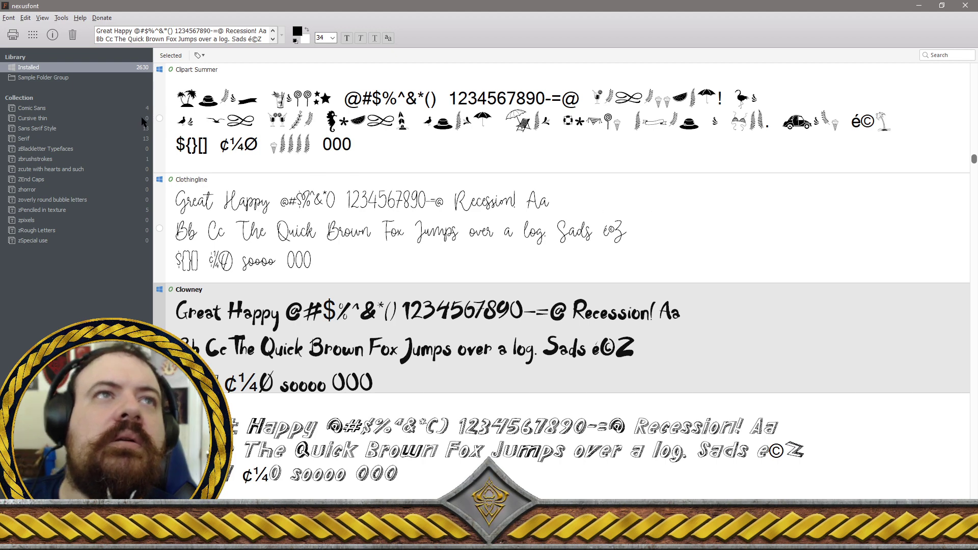
click(159, 118)
right_click(251, 135)
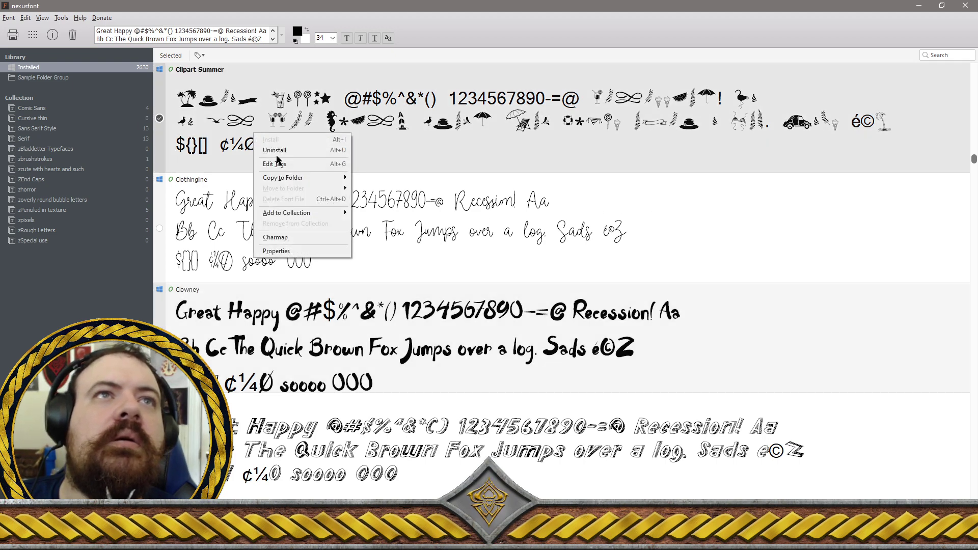
click(285, 150)
click(520, 298)
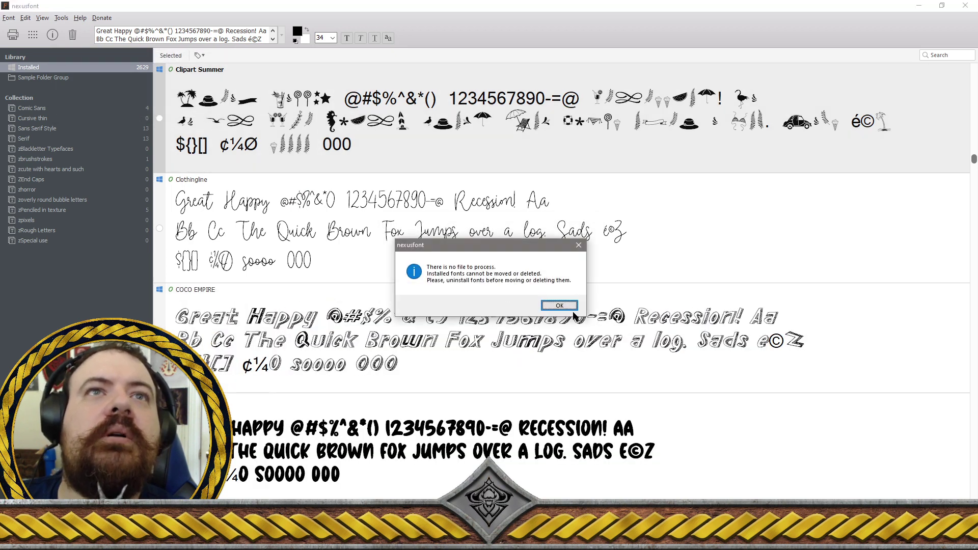
click(559, 306)
Reload the installed fonts library and browse back to the fonts beginning with Co
click(151, 118)
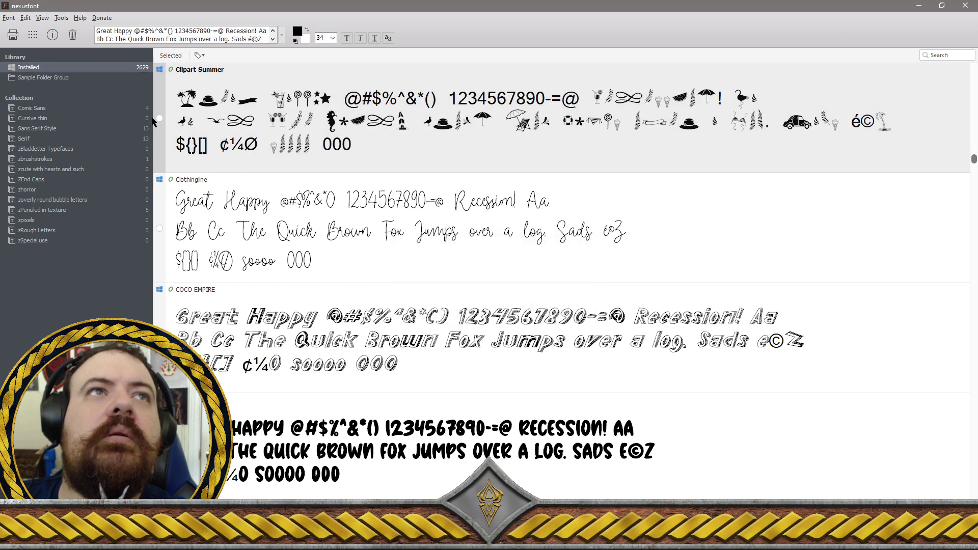
click(31, 66)
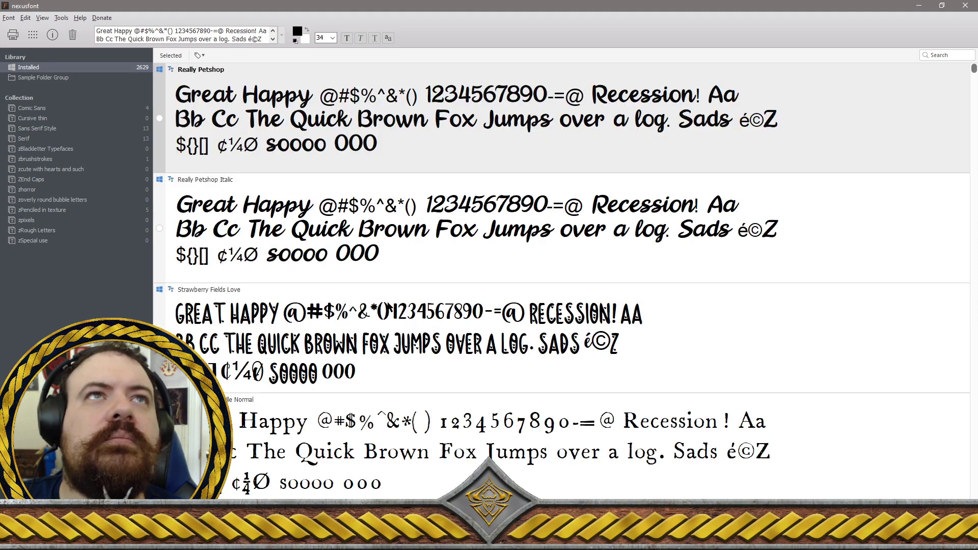
drag(974, 68, 975, 169)
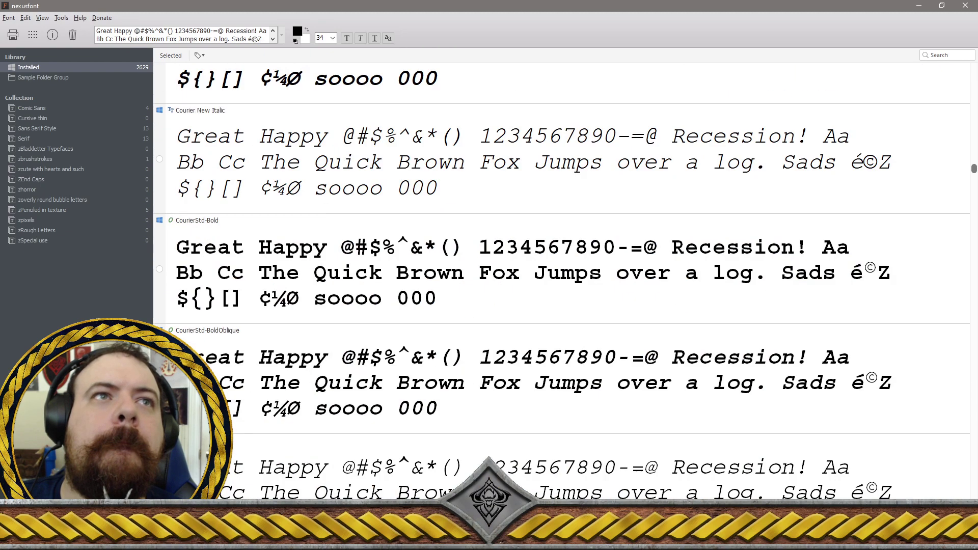
click(418, 380)
scroll(407, 377, down, 2)
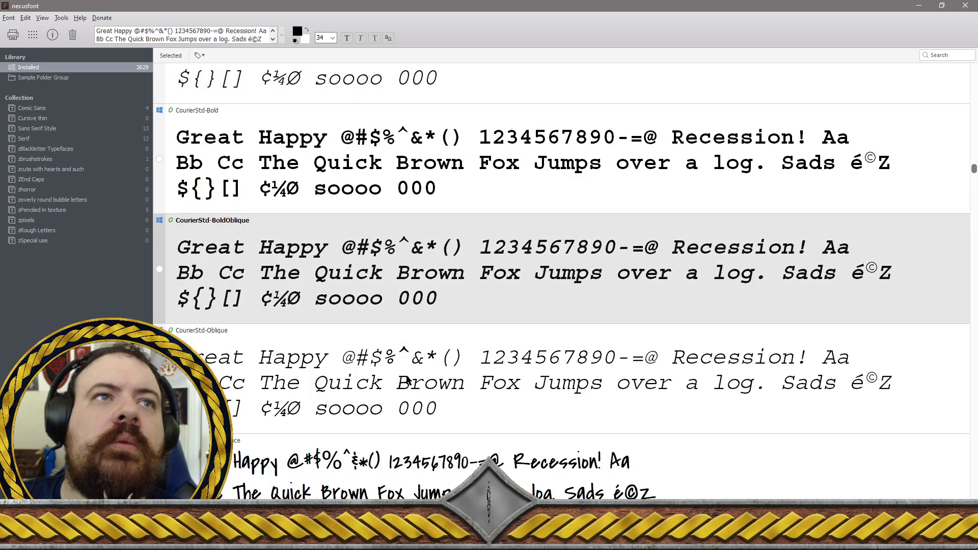
scroll(407, 374, up, 10)
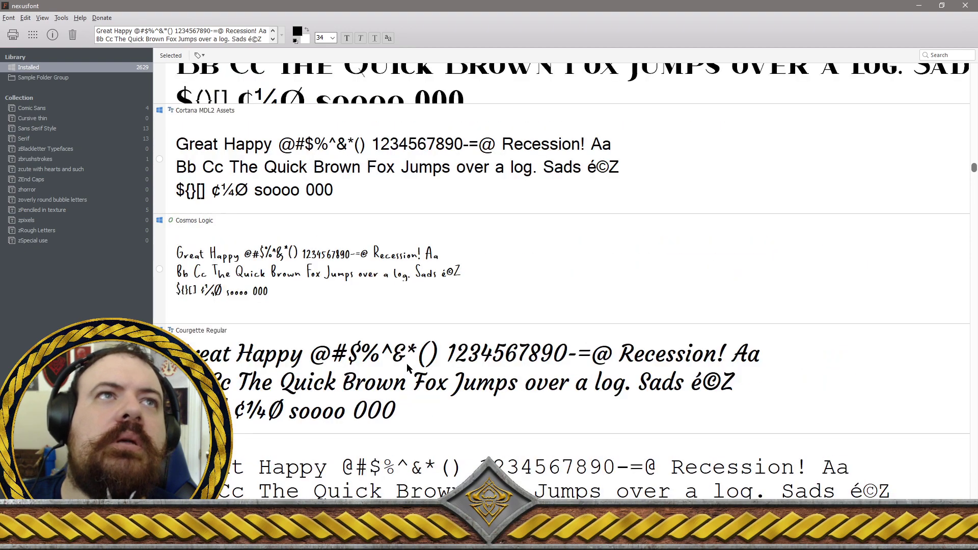
Return to the Clipart Summer font in the installed list and try to uninstall it with its font file deleted
scroll(407, 365, up, 10)
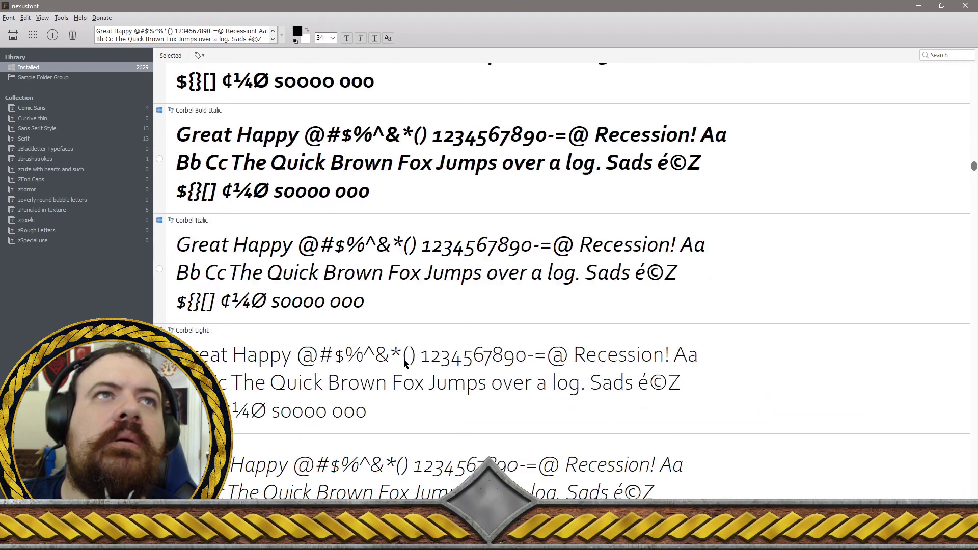
scroll(403, 357, up, 10)
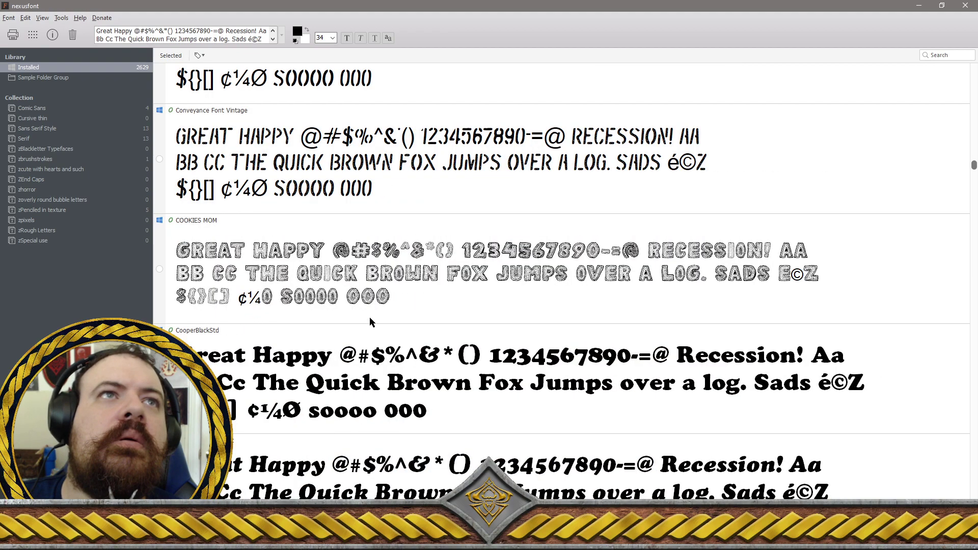
scroll(370, 321, up, 10)
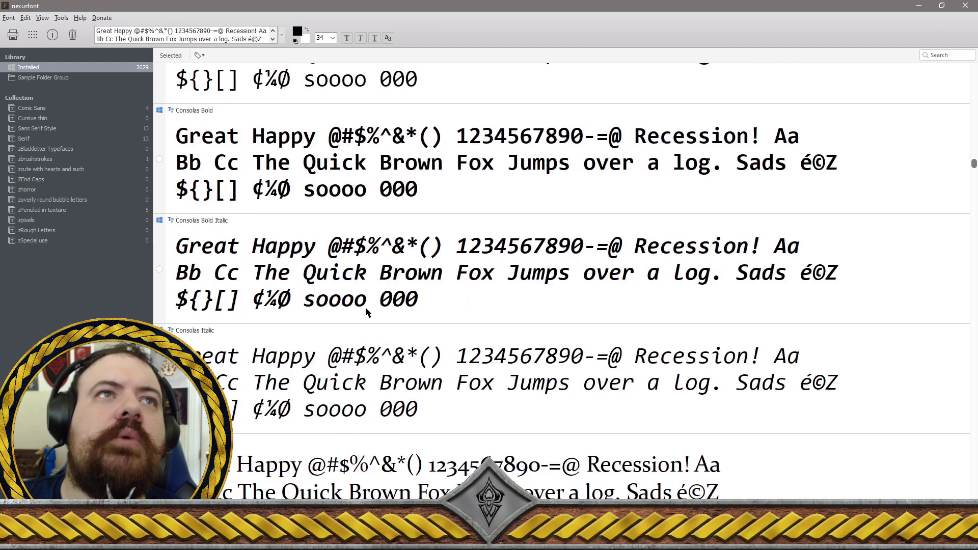
scroll(368, 312, up, 10)
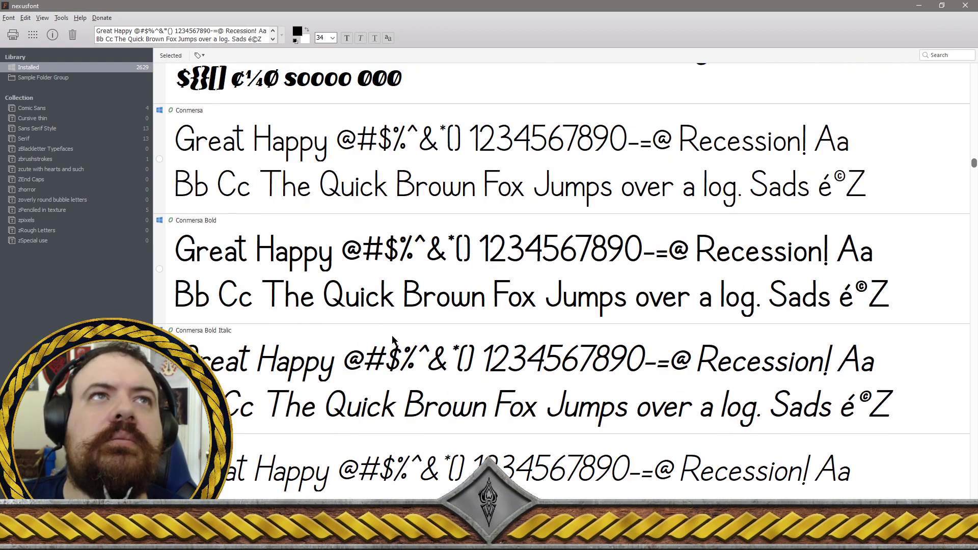
scroll(392, 339, up, 10)
scroll(346, 281, up, 8)
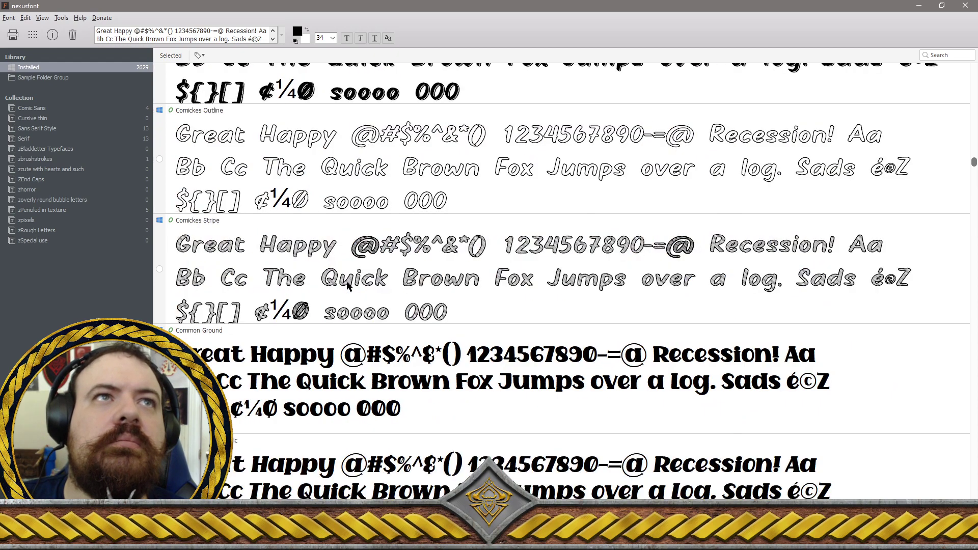
scroll(345, 281, up, 3)
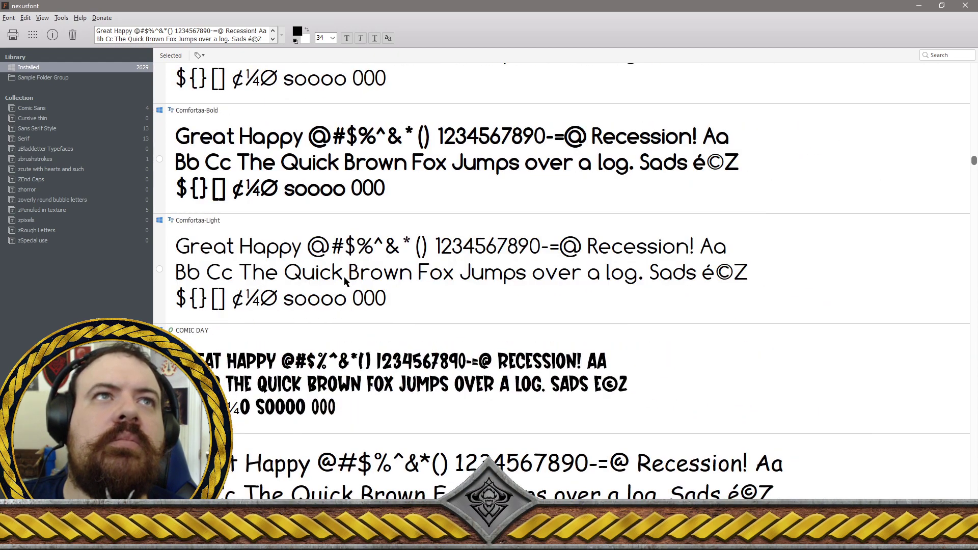
scroll(345, 280, up, 3)
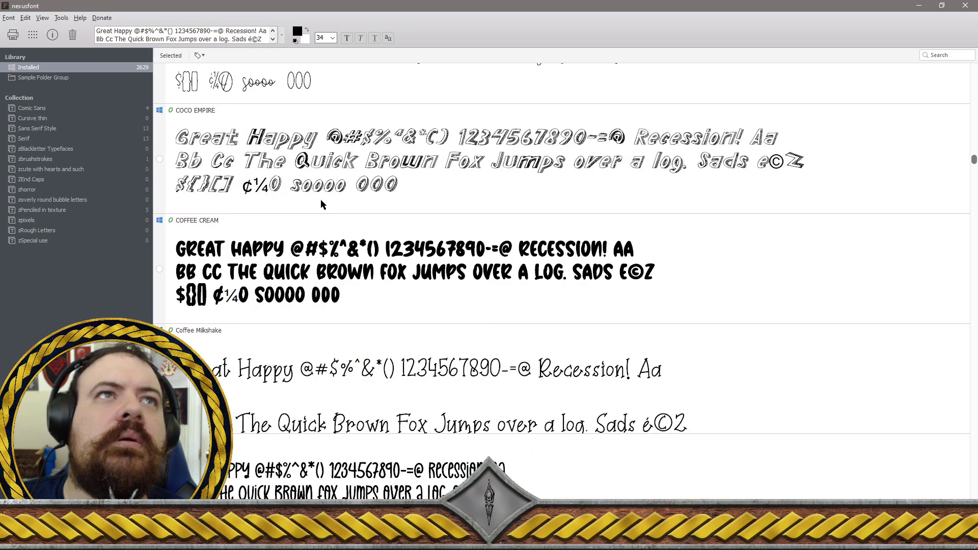
scroll(321, 204, up, 3)
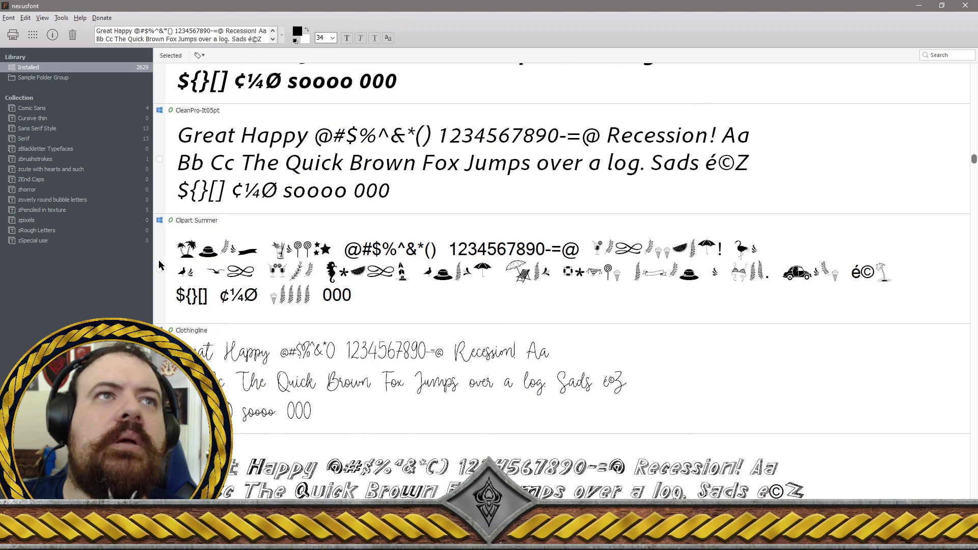
click(160, 269)
right_click(255, 262)
click(275, 279)
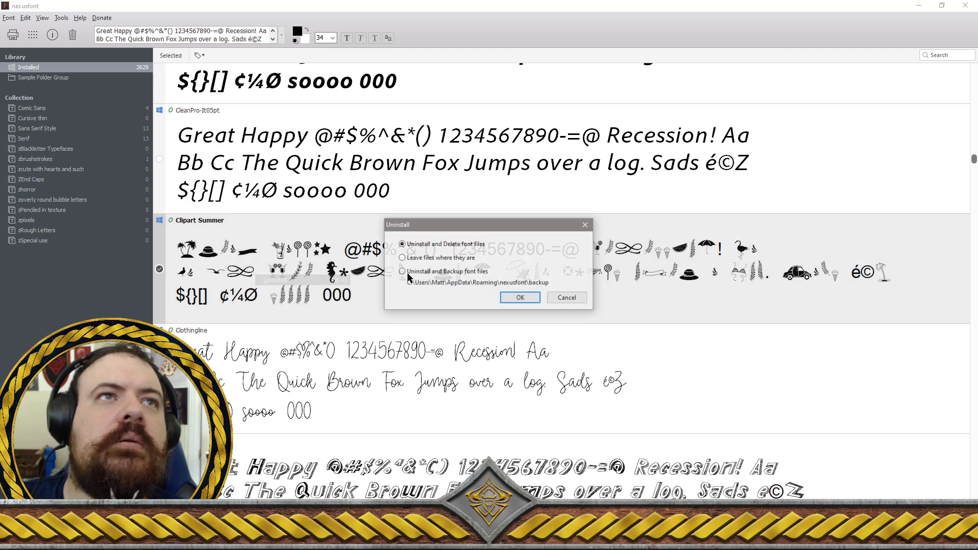
click(520, 297)
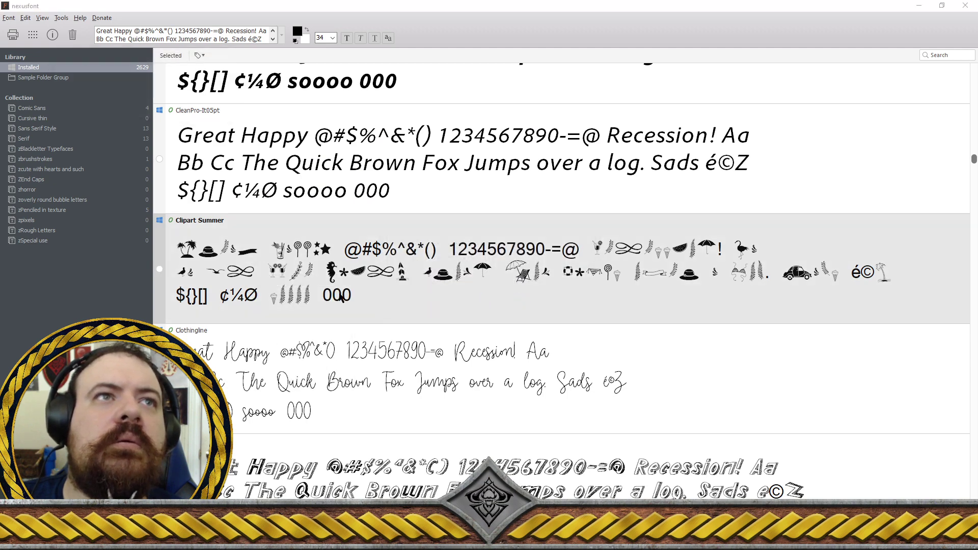
Try to delete the Clipart Summer font directly from the installed list
click(249, 258)
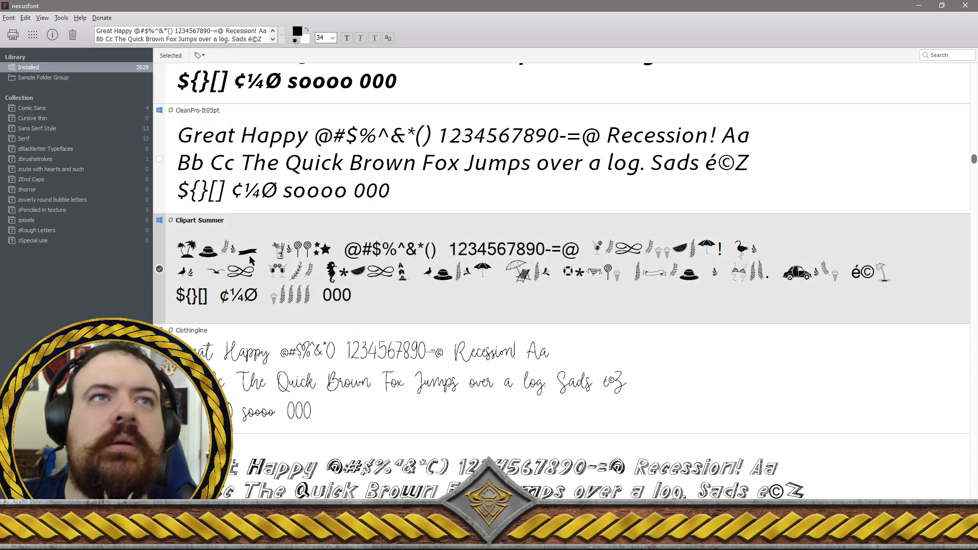
key(Delete)
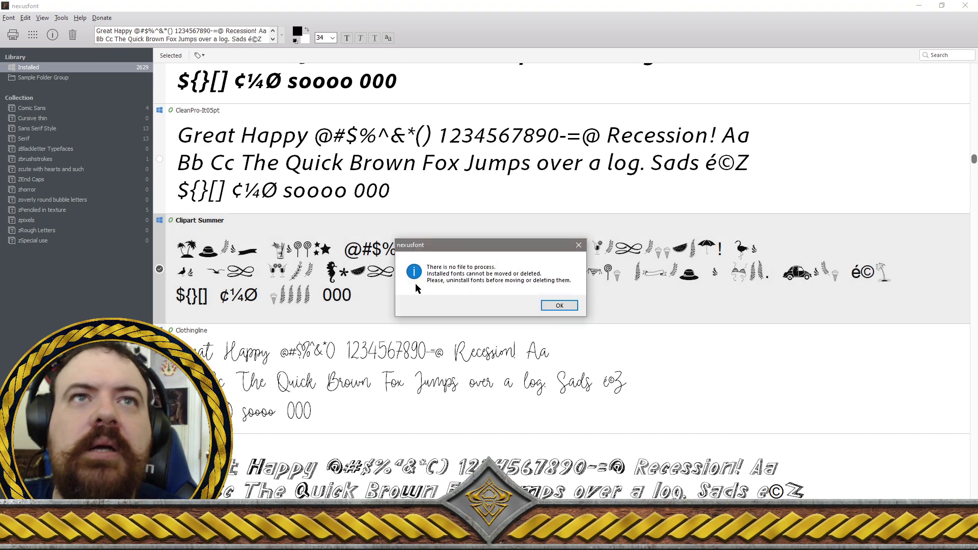
click(560, 306)
Mark the COCO EMPIRE, COFFEE CREAM, Coffee Winter, Collect Moment and Columbus Star fonts for removal
scroll(474, 311, down, 1)
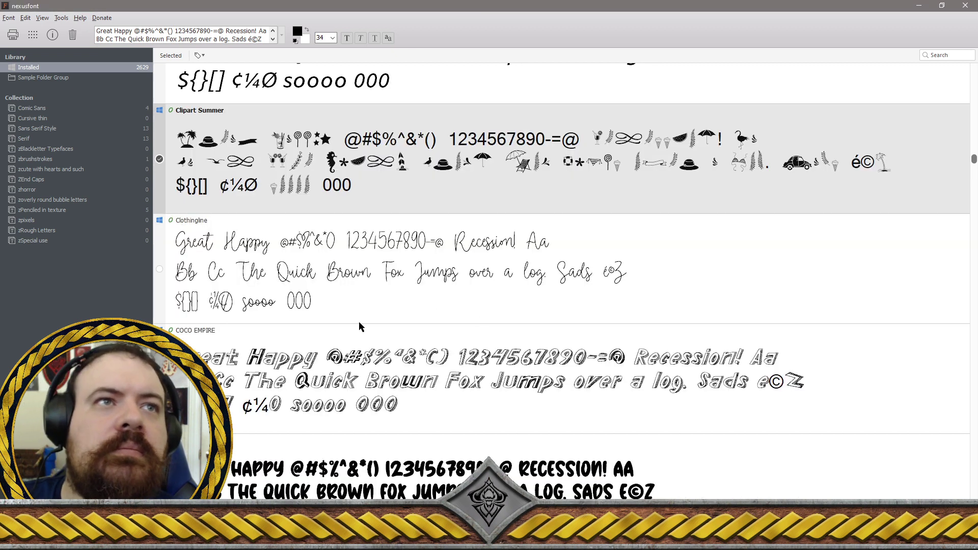
scroll(359, 324, down, 1)
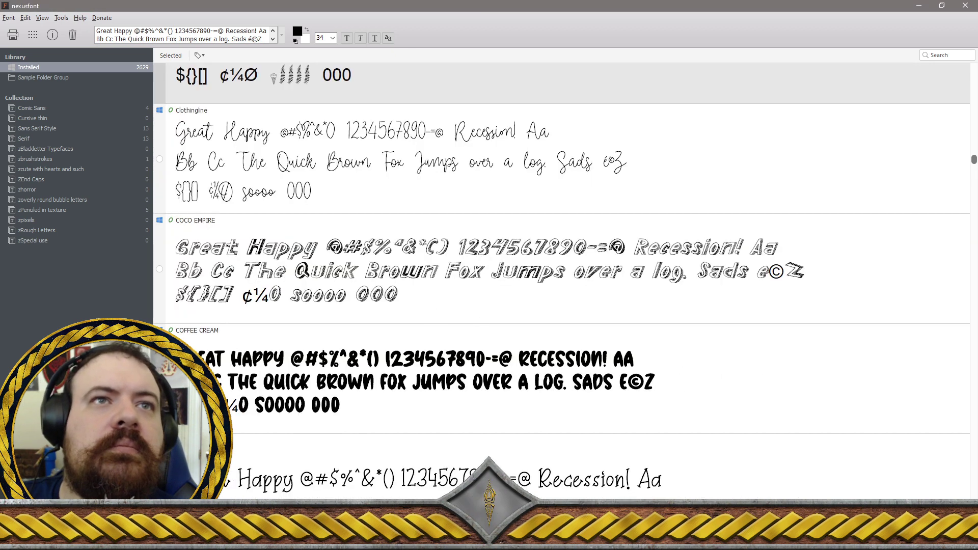
click(163, 268)
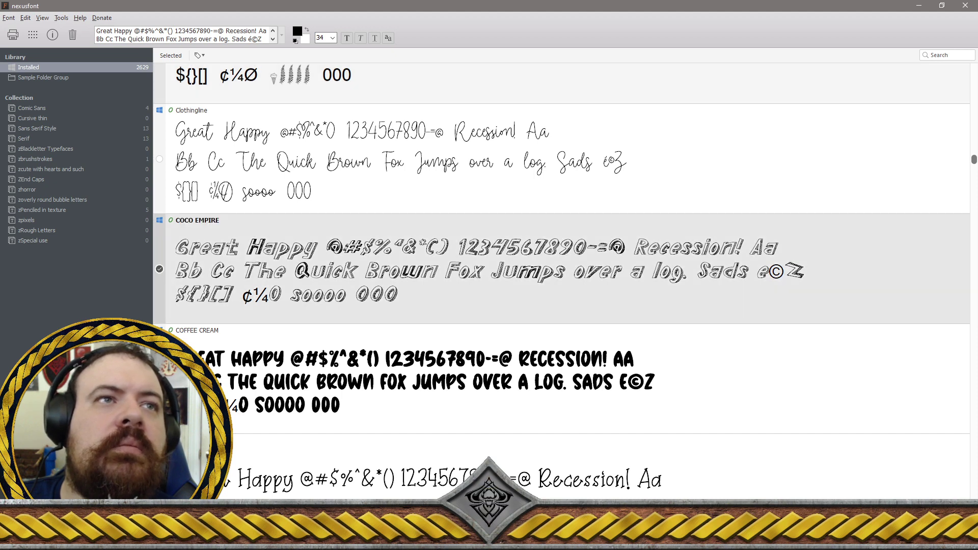
click(159, 379)
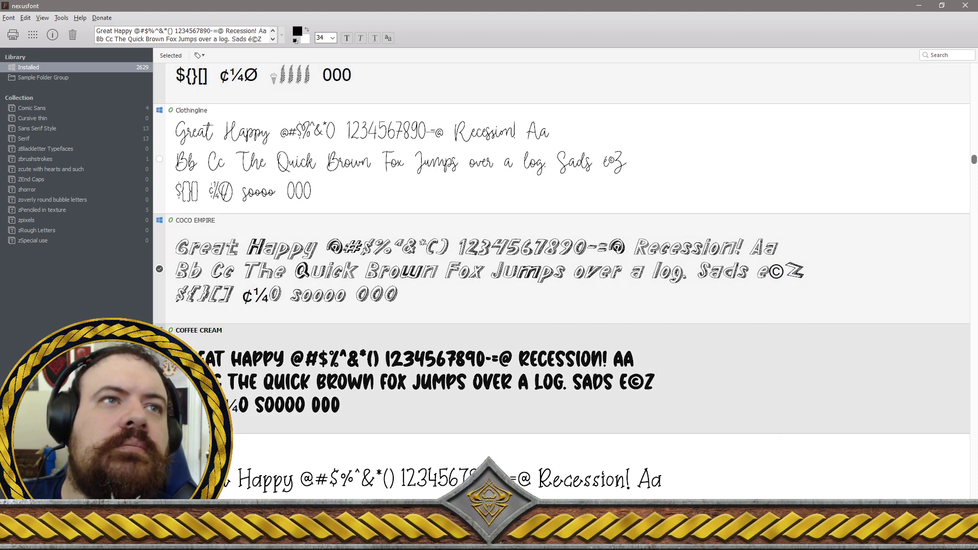
scroll(159, 380, down, 1)
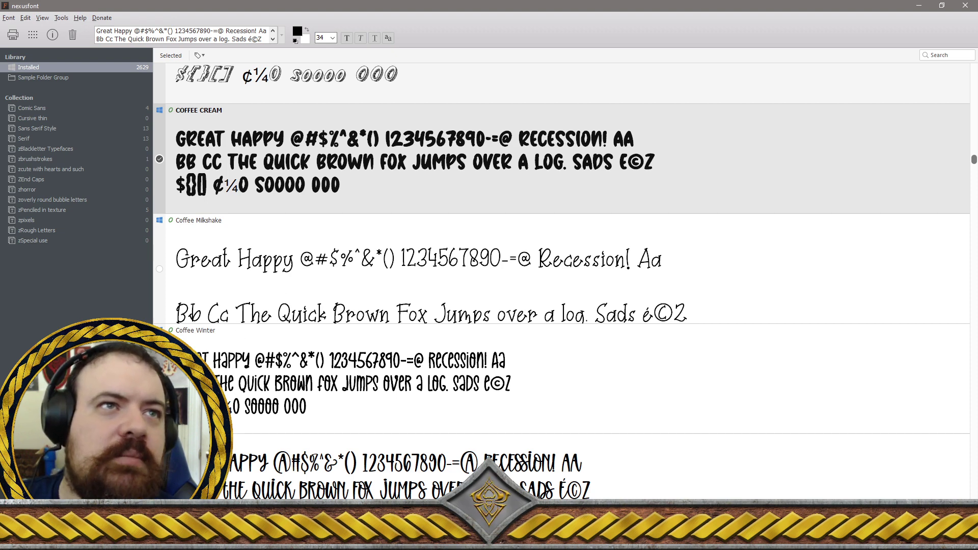
click(239, 337)
scroll(561, 270, down, 1)
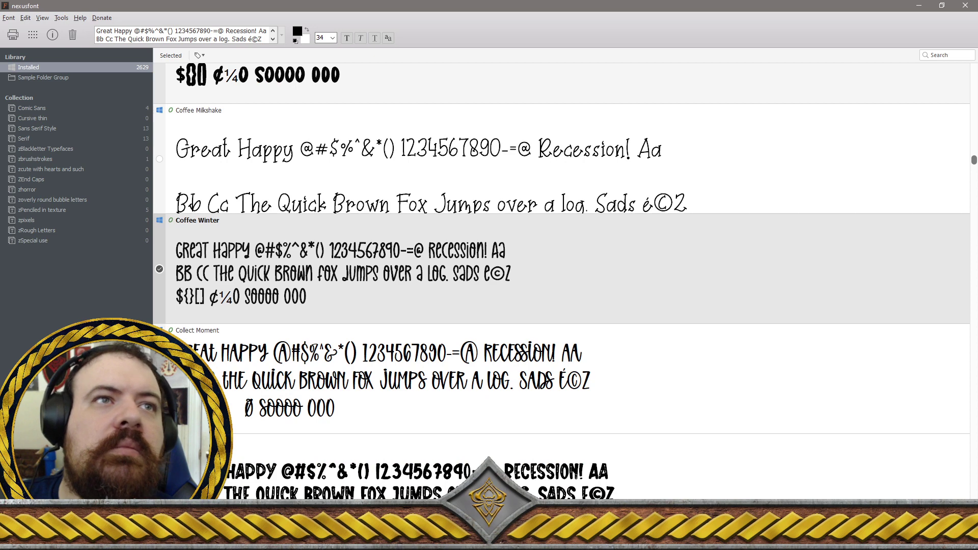
click(239, 338)
scroll(561, 270, down, 1)
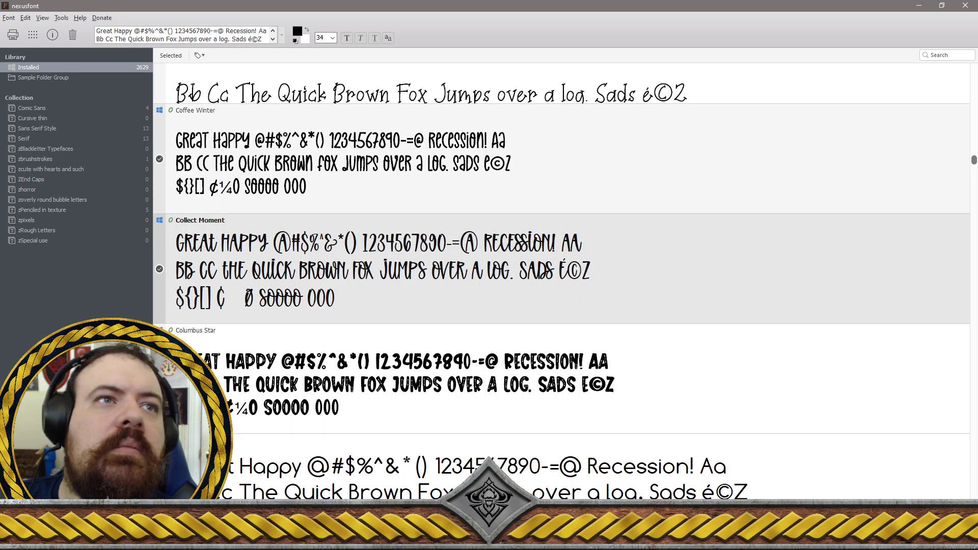
click(238, 337)
scroll(561, 271, down, 1)
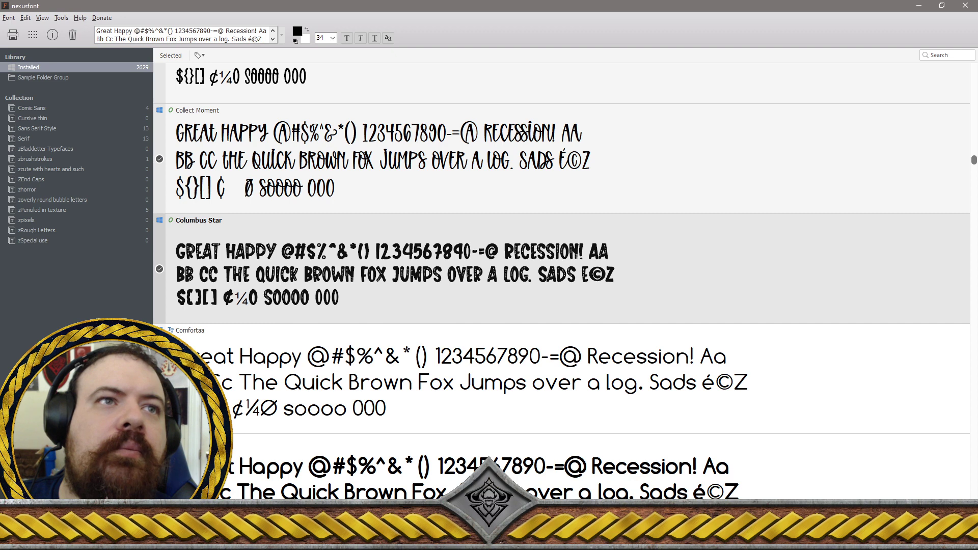
Add Comfortaa, Comfortaa-Bold, Comfortaa-Light and COMIC DAY to the marked fonts, and uninstall all marked fonts with their files deleted
scroll(561, 270, down, 1)
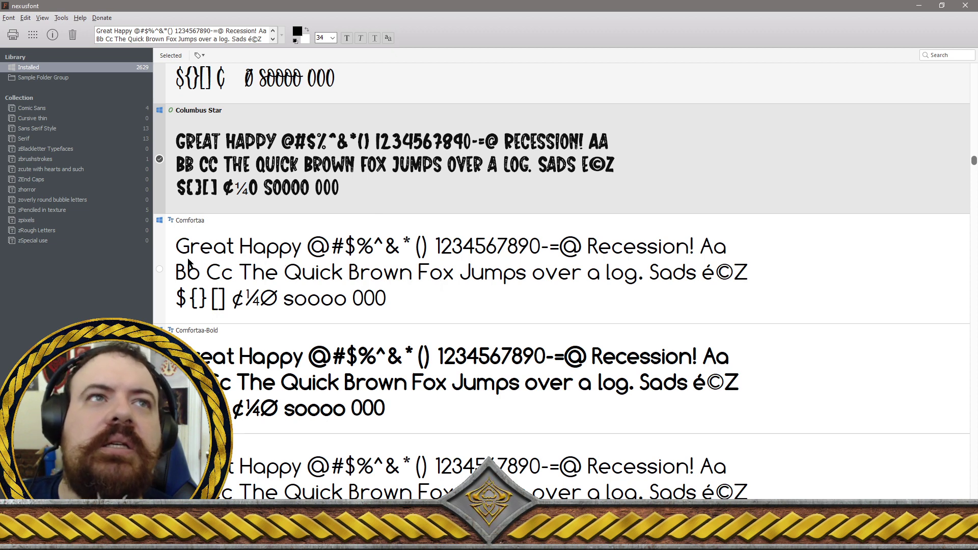
click(159, 273)
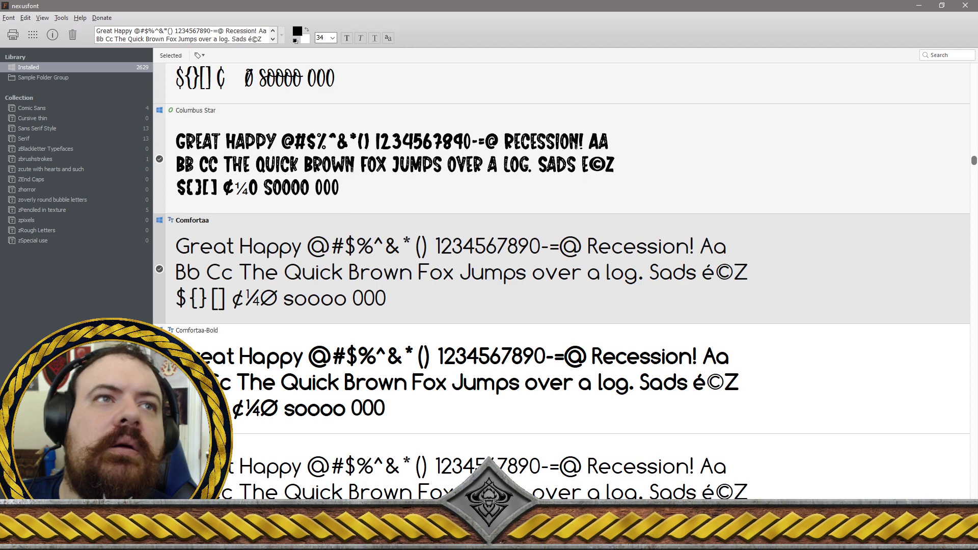
key(Down)
key(Down)
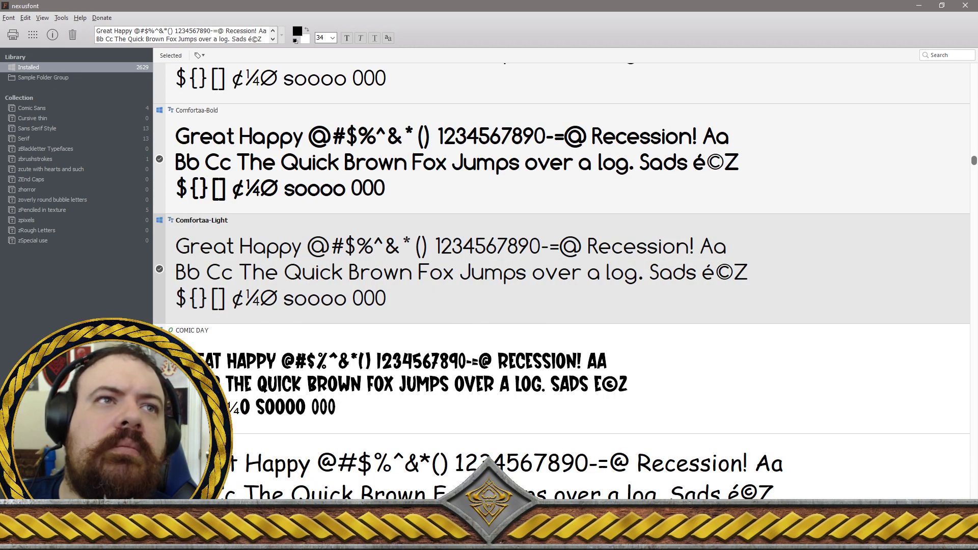
key(Down)
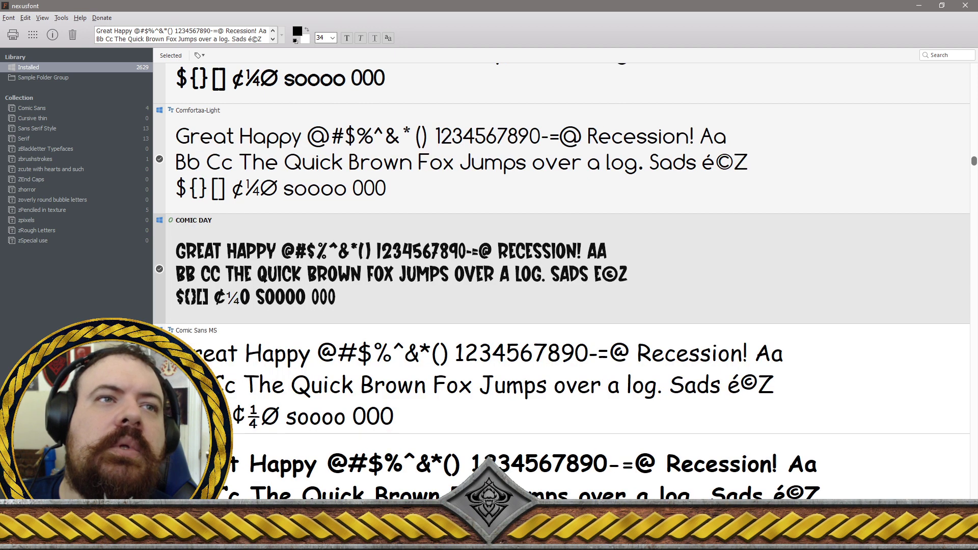
right_click(283, 278)
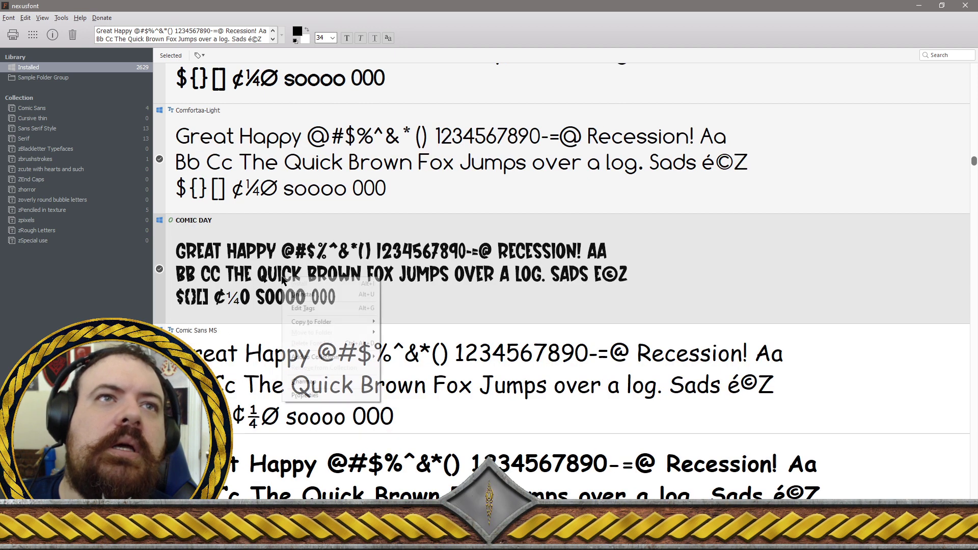
click(302, 295)
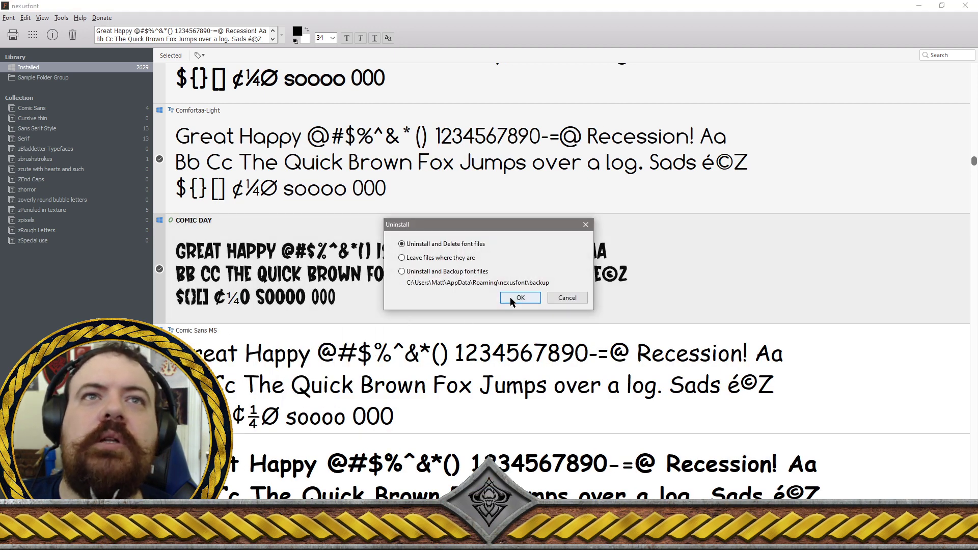
click(506, 298)
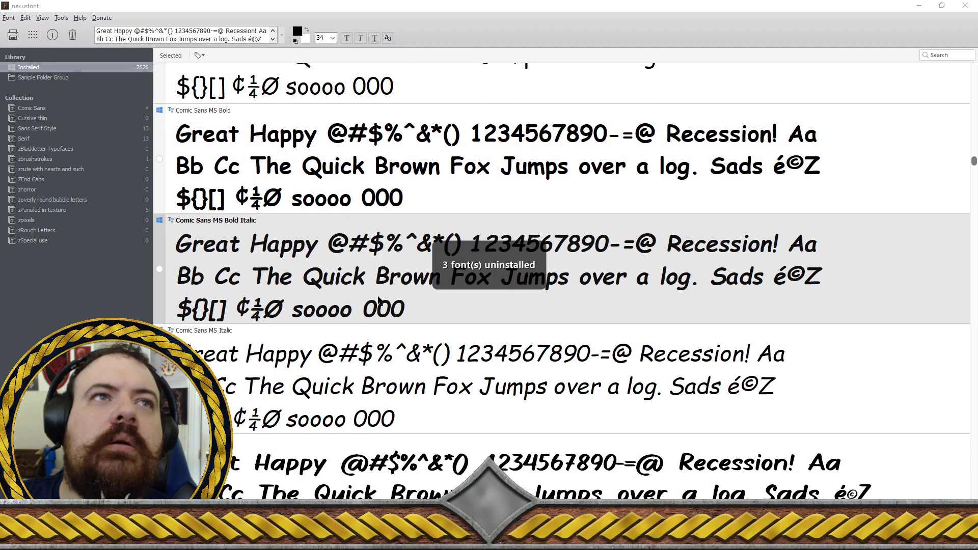
Review the installed fonts from Columbus Star through Comfortaa and Comic Sans MS to Comickes to check which ones remain
scroll(398, 310, up, 2)
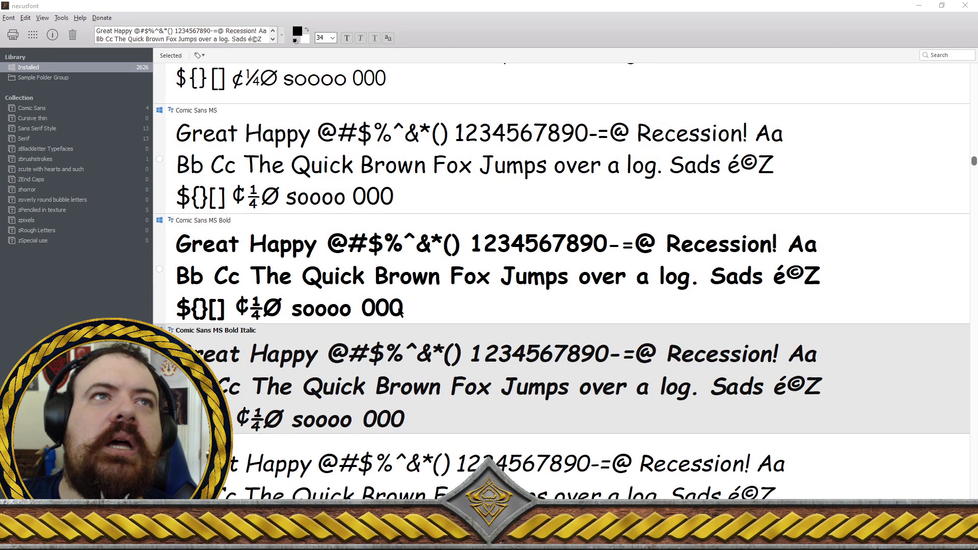
scroll(396, 307, up, 2)
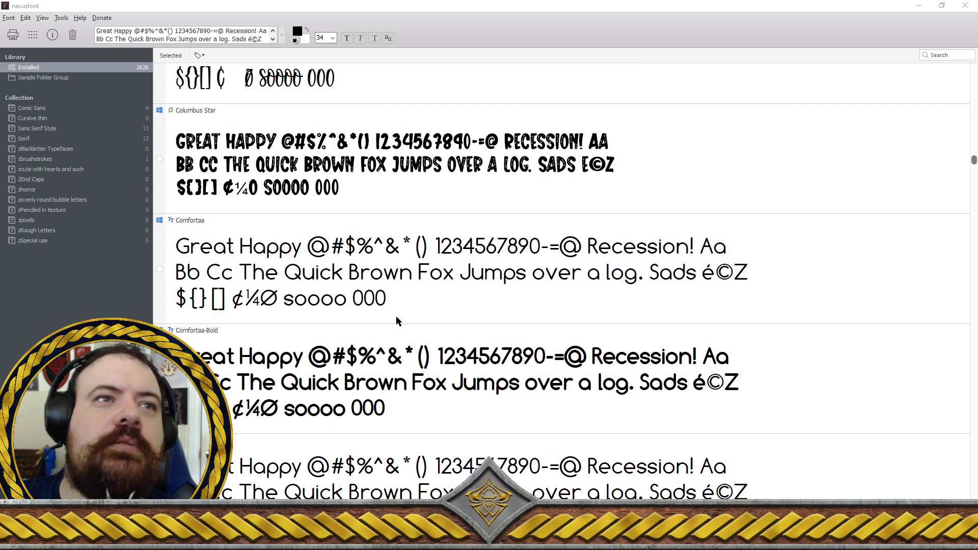
scroll(397, 318, down, 1)
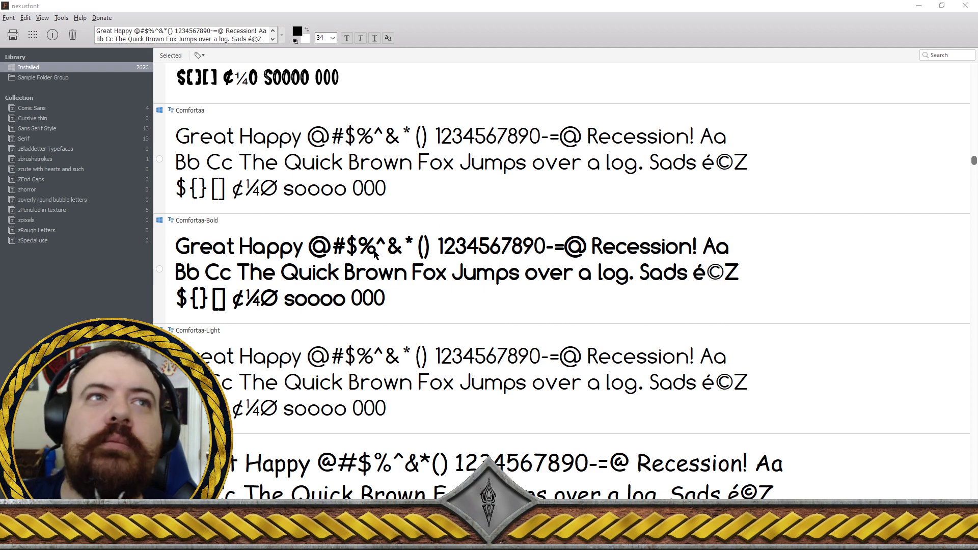
scroll(385, 298, down, 1)
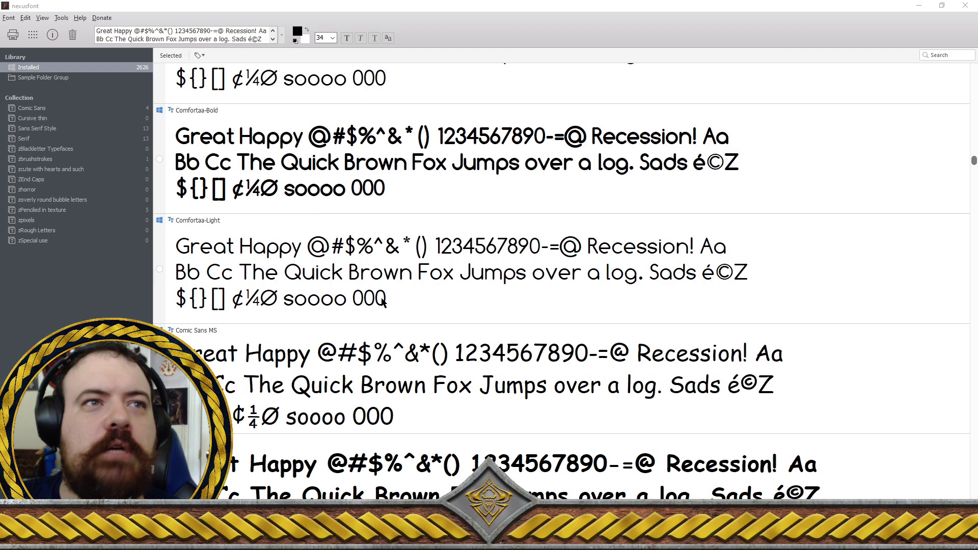
scroll(413, 319, down, 1)
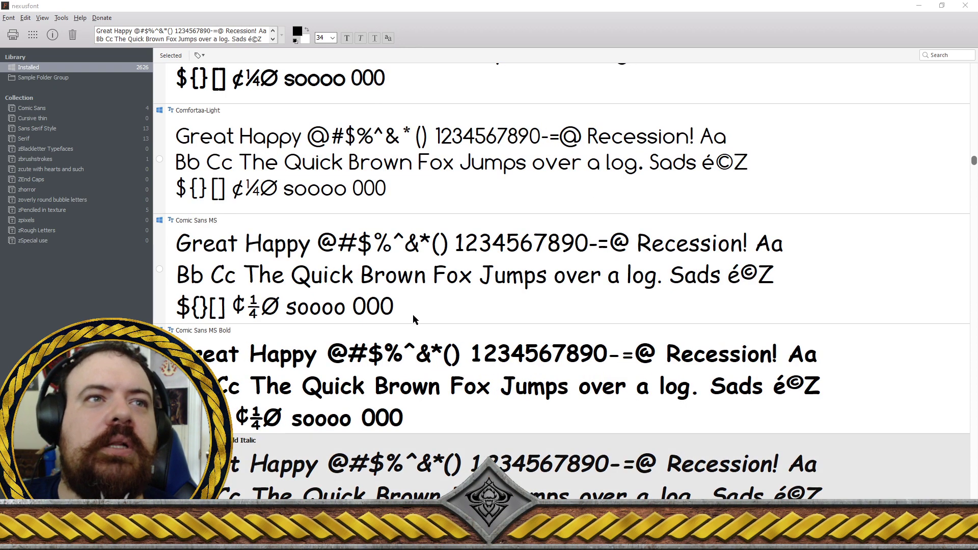
scroll(414, 320, down, 2)
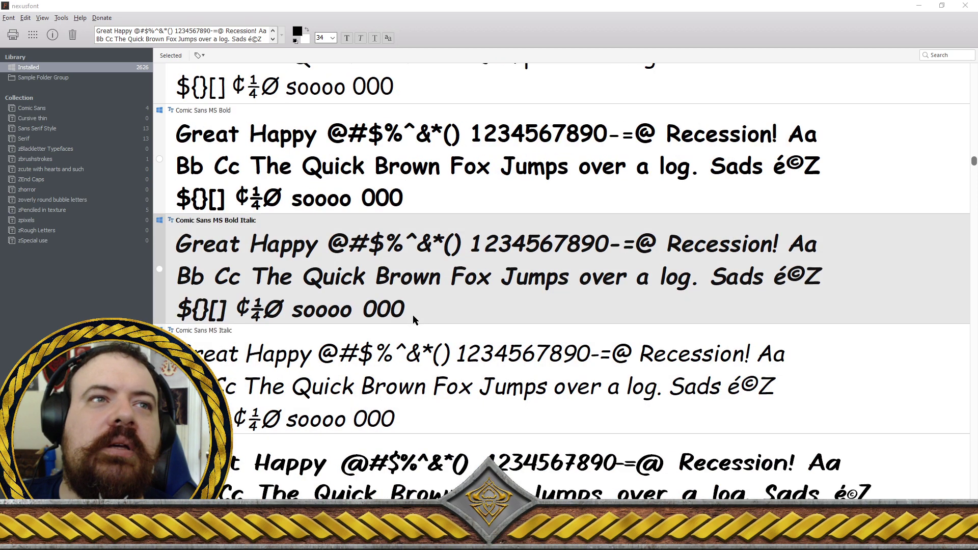
scroll(412, 316, down, 1)
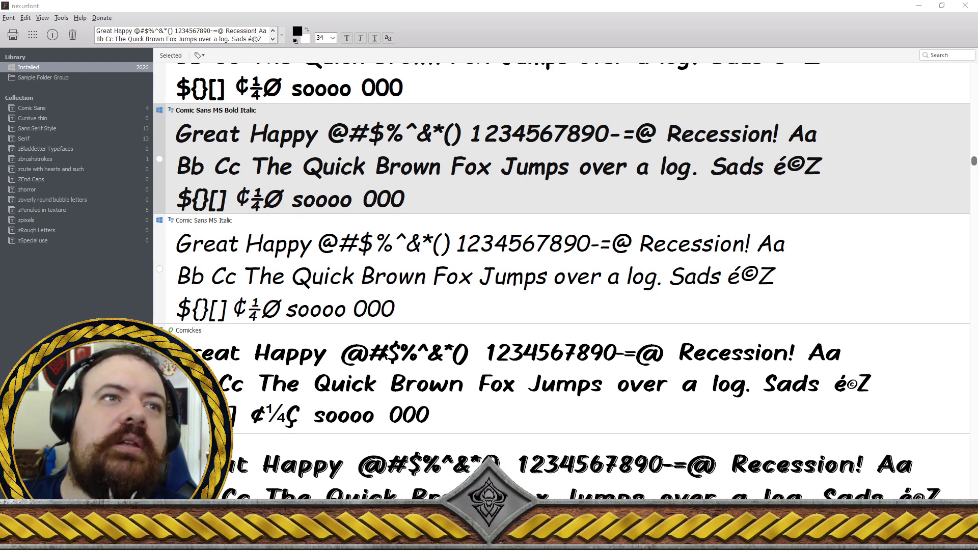
scroll(387, 353, down, 1)
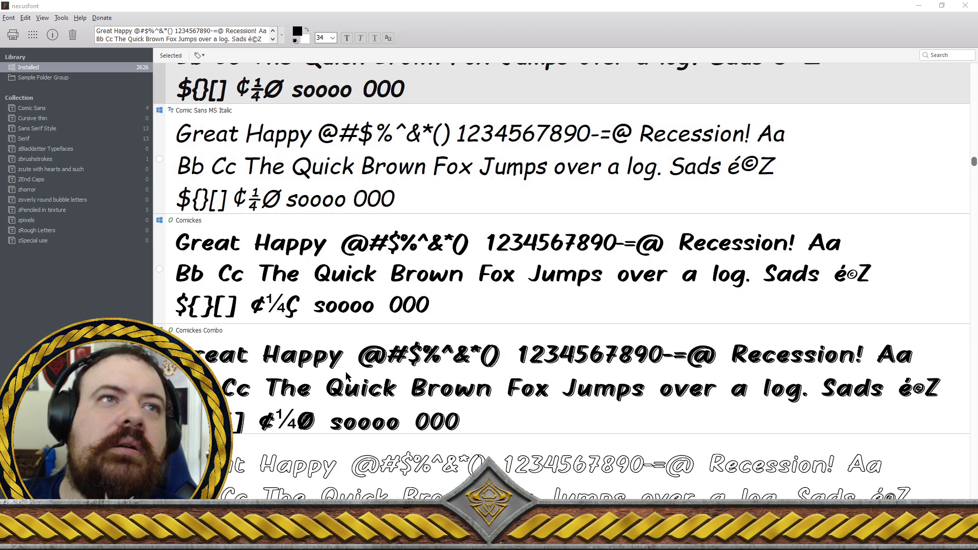
Mark the Comickes Outline and Comickes Stripe fonts for removal
scroll(561, 280, down, 1)
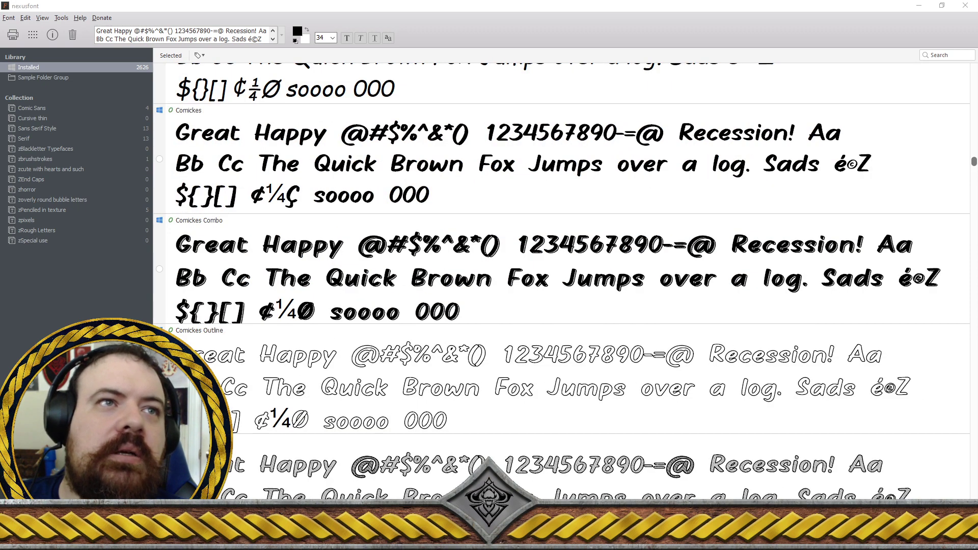
click(159, 379)
scroll(160, 379, down, 1)
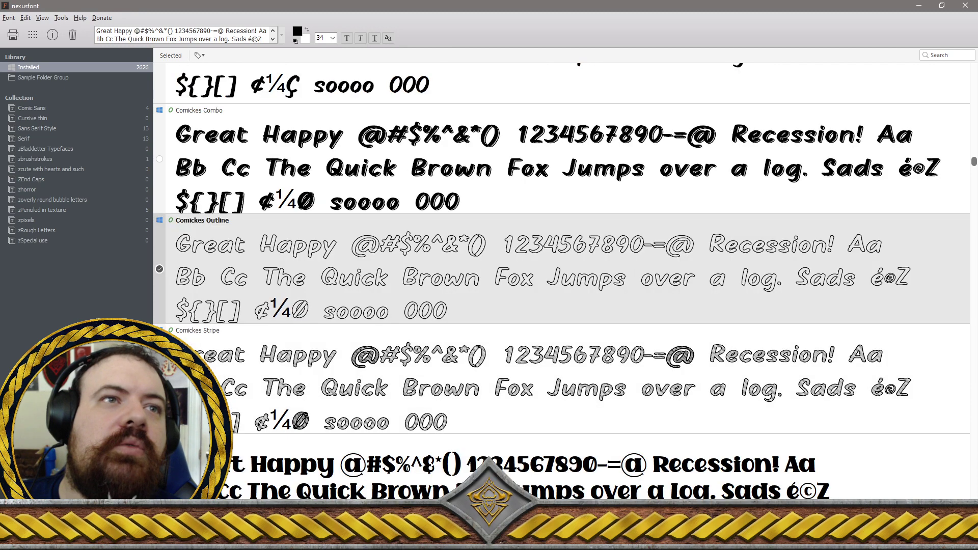
click(160, 379)
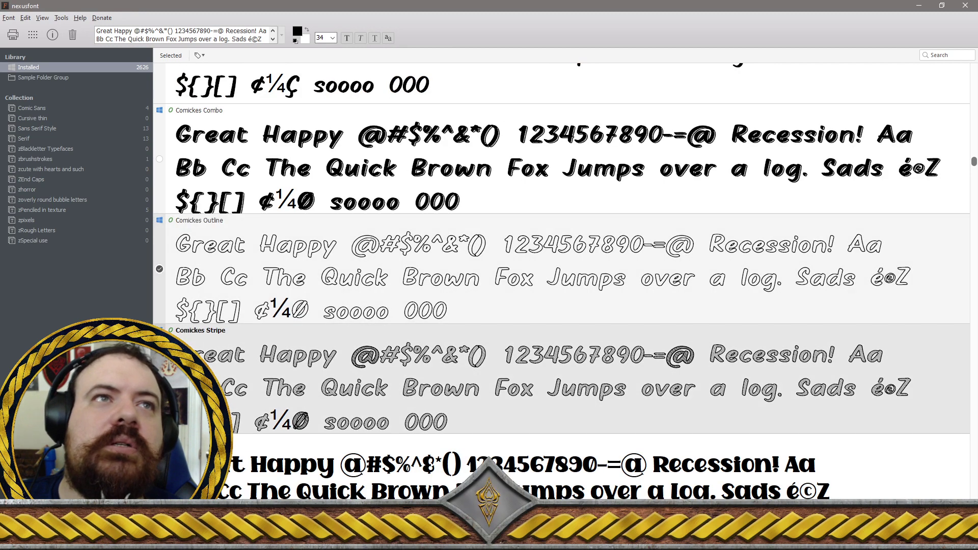
Mark the Conmersa, Conmersa Bold, Conmersa Bold Italic and Conmersa Italic fonts for removal
scroll(160, 379, down, 1)
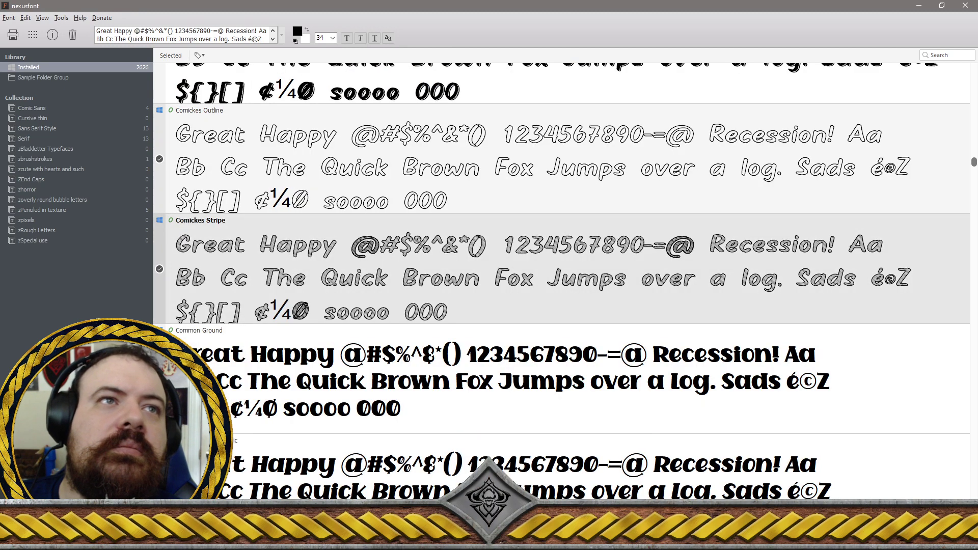
scroll(160, 379, down, 1)
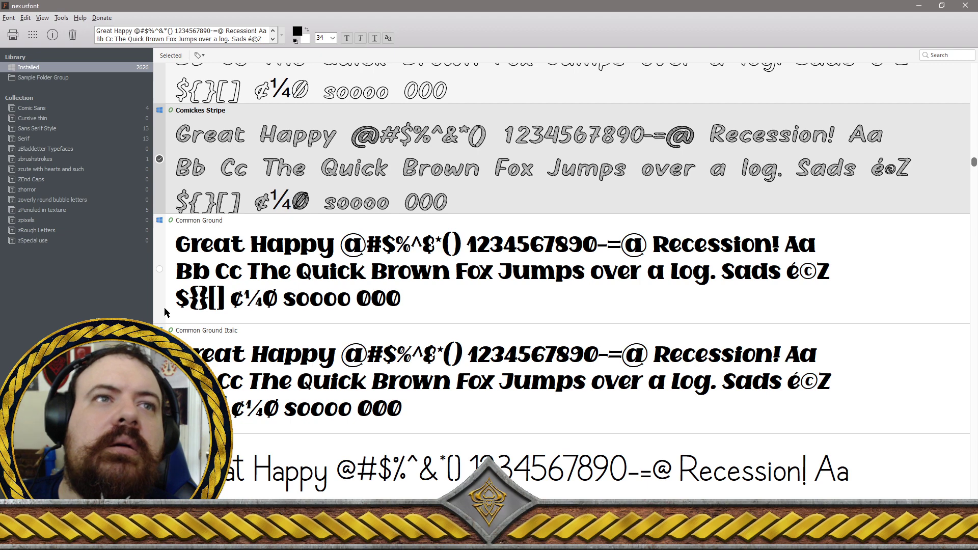
scroll(164, 307, down, 2)
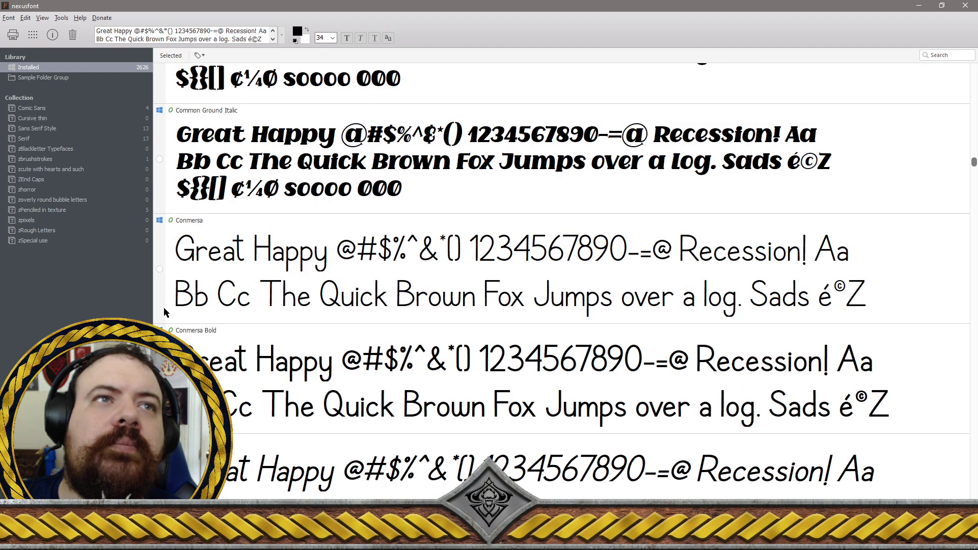
click(159, 268)
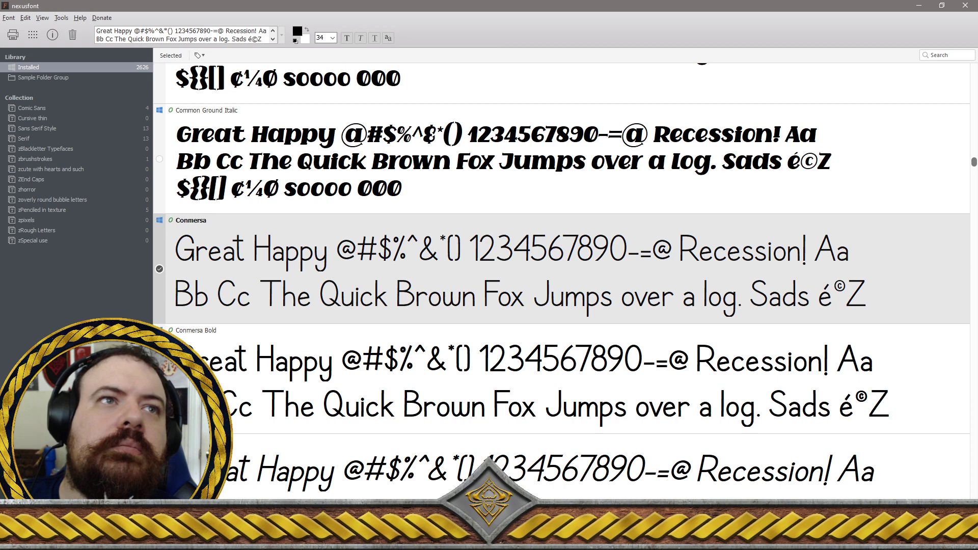
click(160, 379)
scroll(160, 379, down, 1)
scroll(157, 270, down, 1)
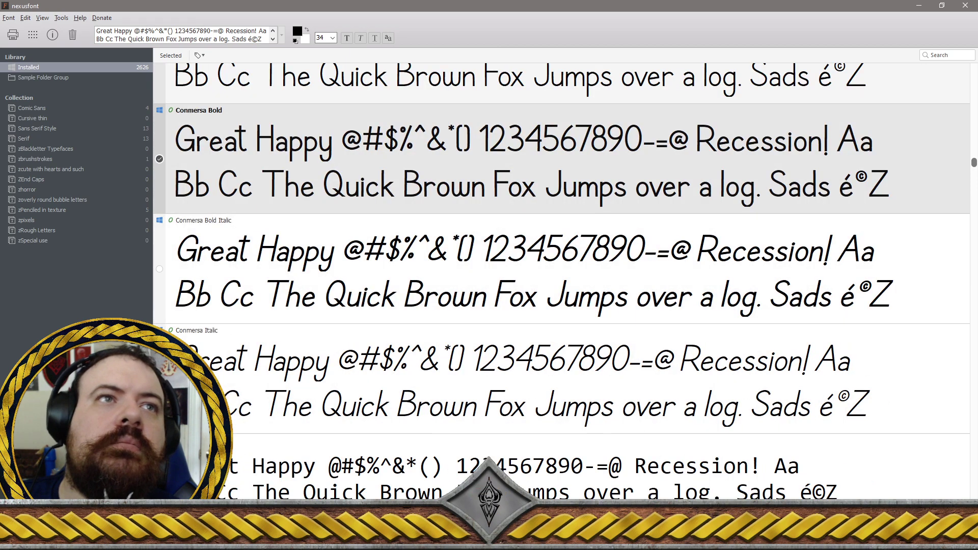
click(158, 269)
click(159, 379)
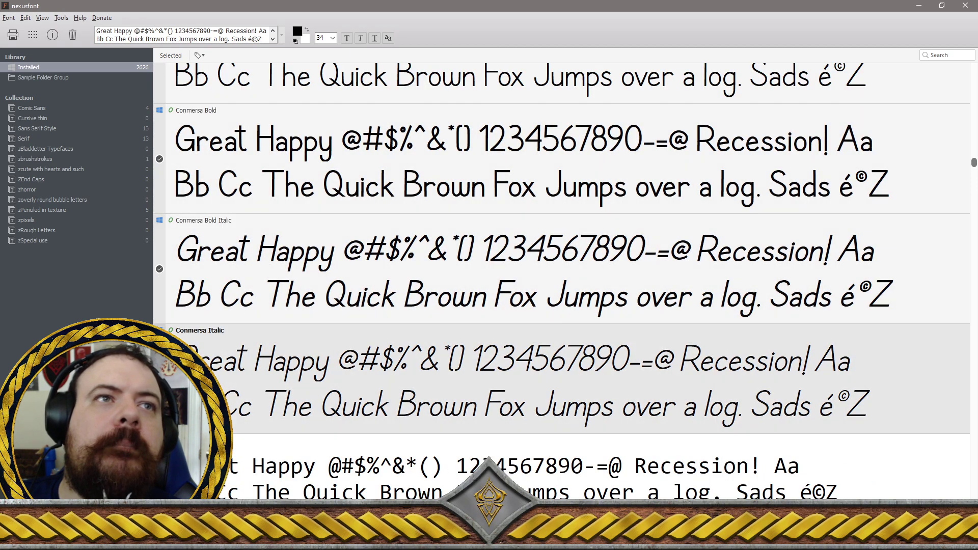
Add Consolas, Consolas Bold, Consolas Bold Italic and Consolas Italic to the marked fonts
scroll(159, 379, down, 1)
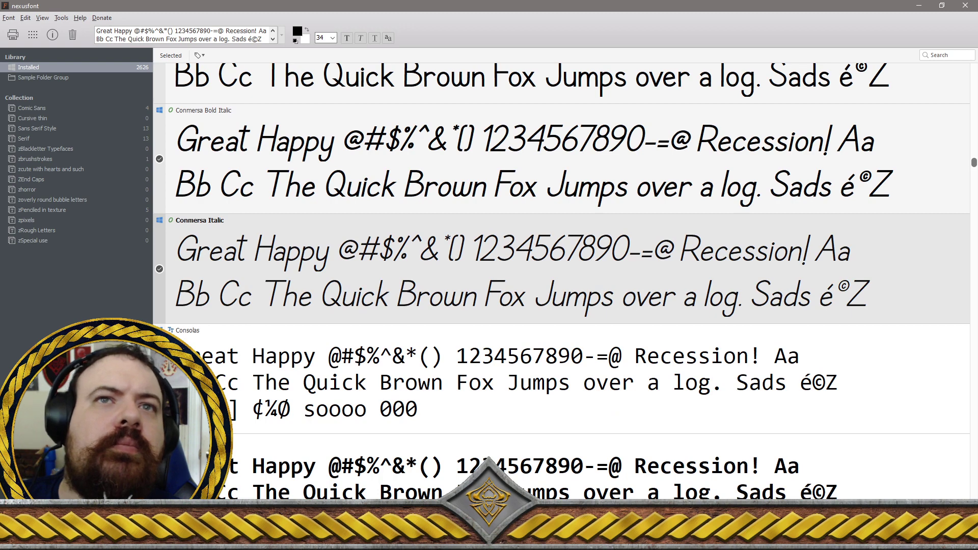
click(159, 378)
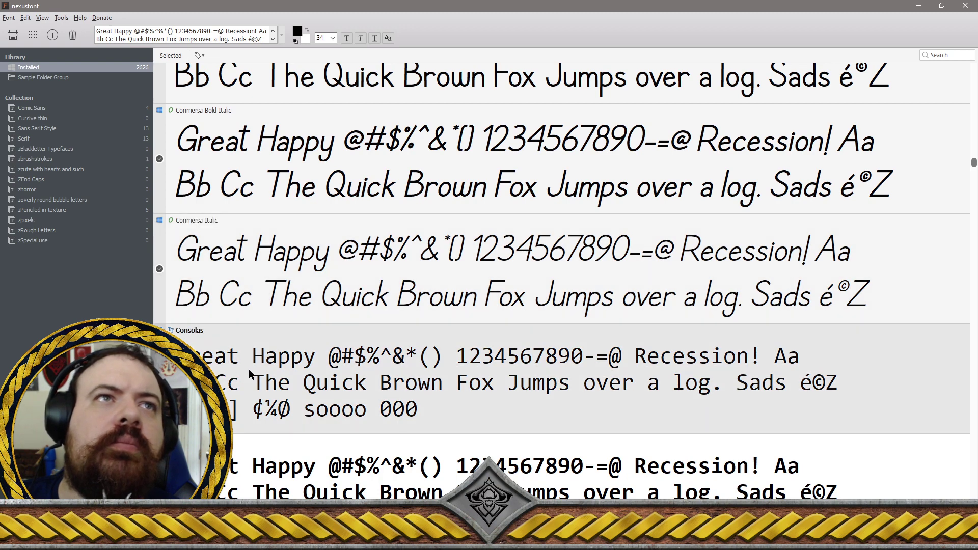
scroll(159, 379, down, 1)
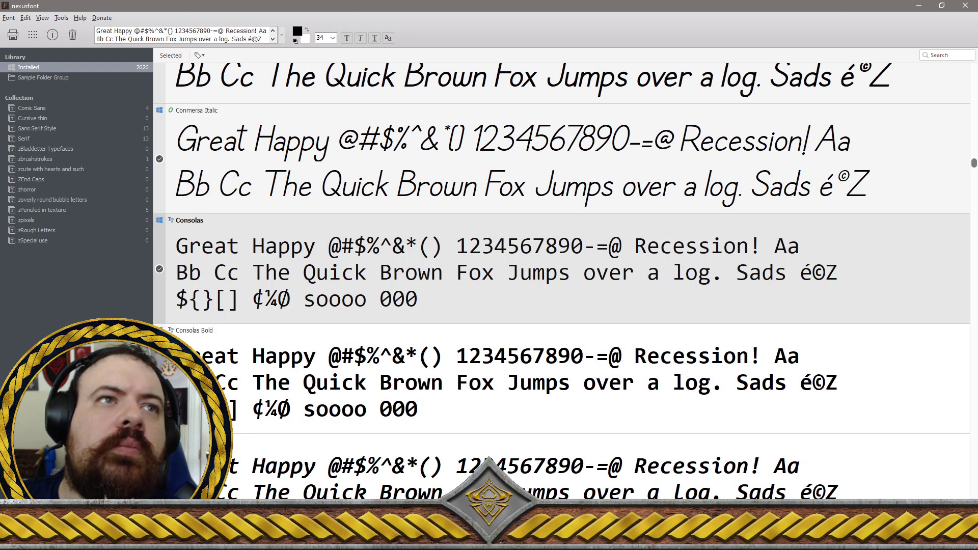
click(159, 379)
scroll(159, 379, down, 1)
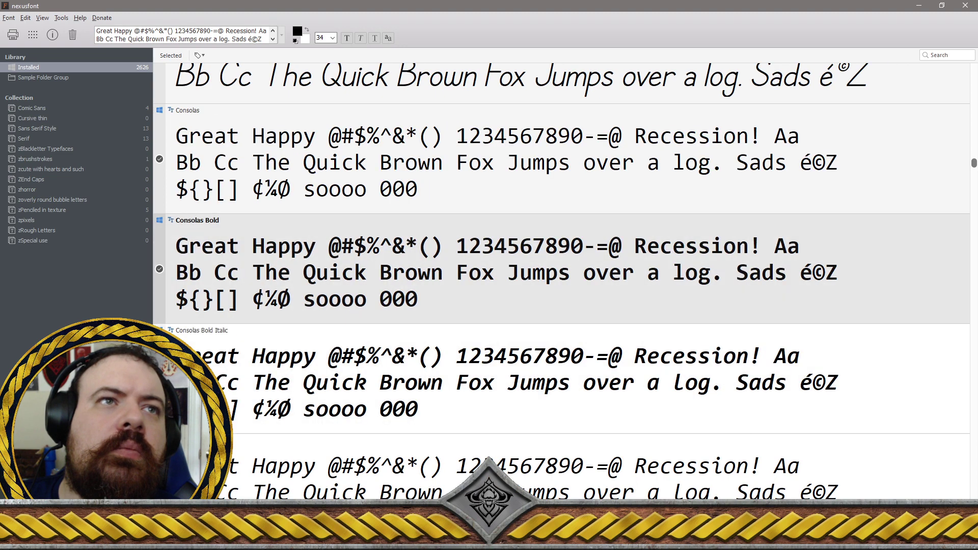
click(159, 378)
scroll(159, 379, down, 1)
click(159, 379)
Pass over the Constantia fonts and mark Conveyance Font and Conveyance Font Vintage for removal
scroll(159, 379, down, 1)
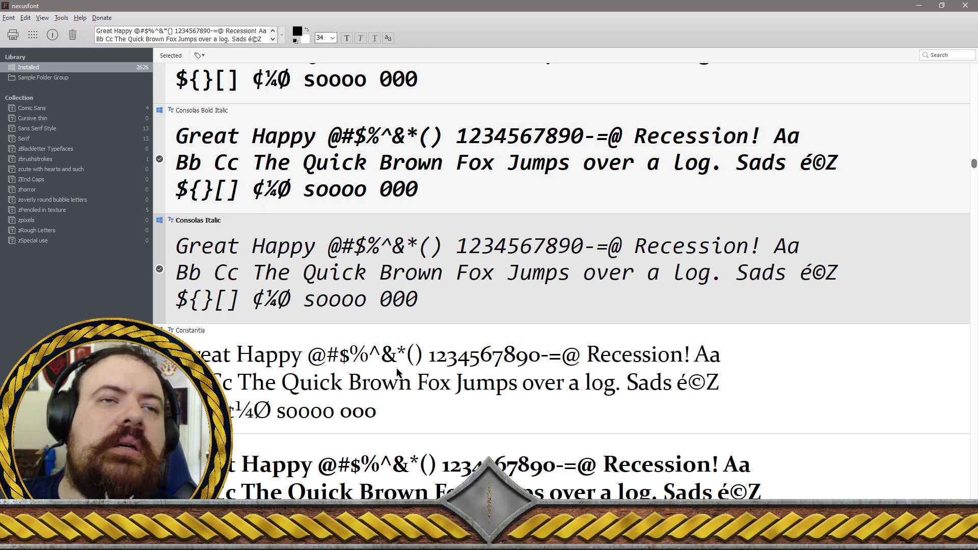
scroll(397, 372, down, 1)
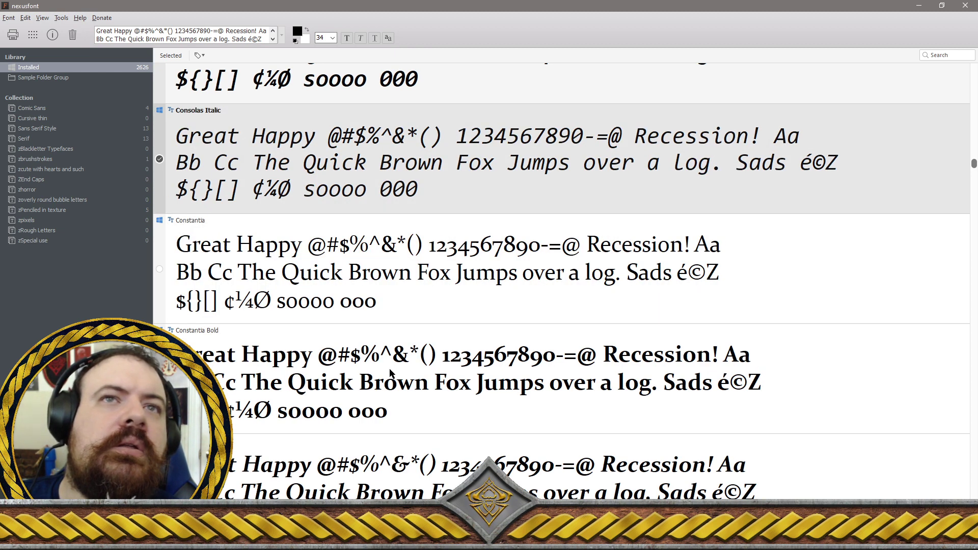
scroll(321, 371, down, 1)
scroll(322, 371, down, 2)
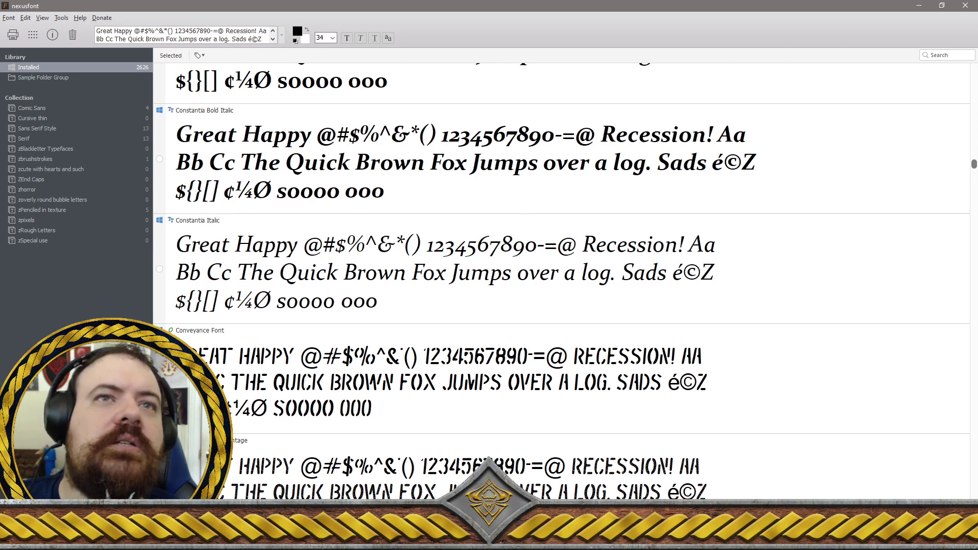
click(560, 379)
scroll(561, 379, down, 1)
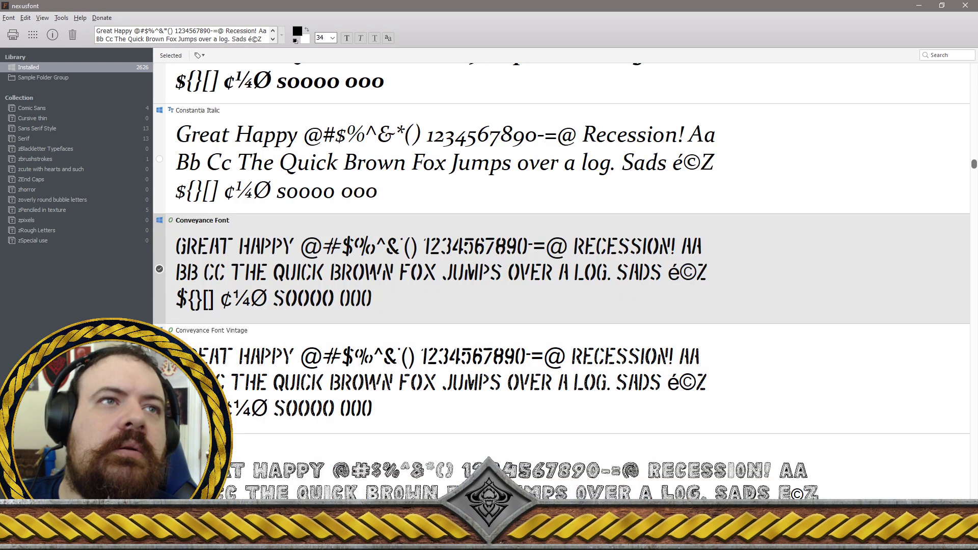
ctrl+click(560, 379)
Mark the Corbel fonts for removal: regular, Bold, Bold Italic, Italic, Light and Light Italic
scroll(561, 379, down, 1)
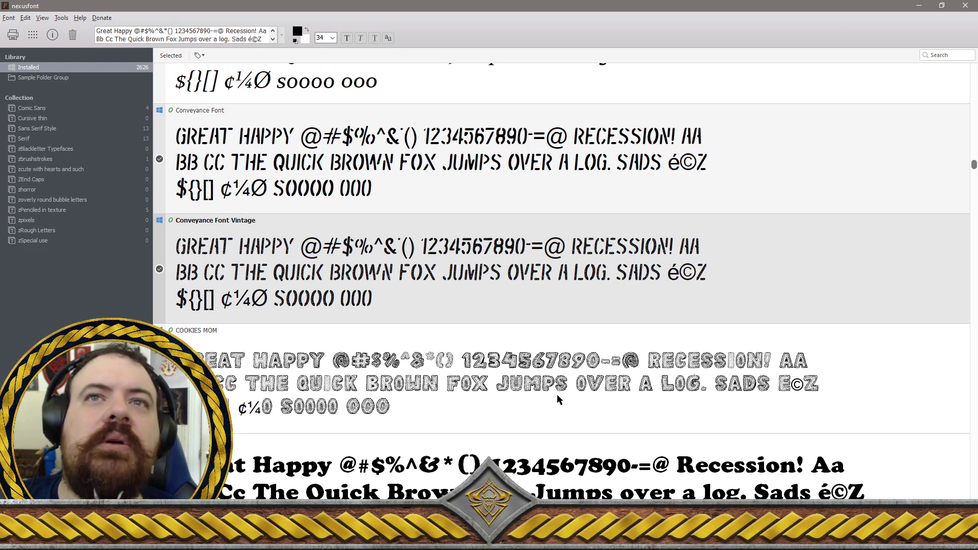
scroll(558, 400, down, 1)
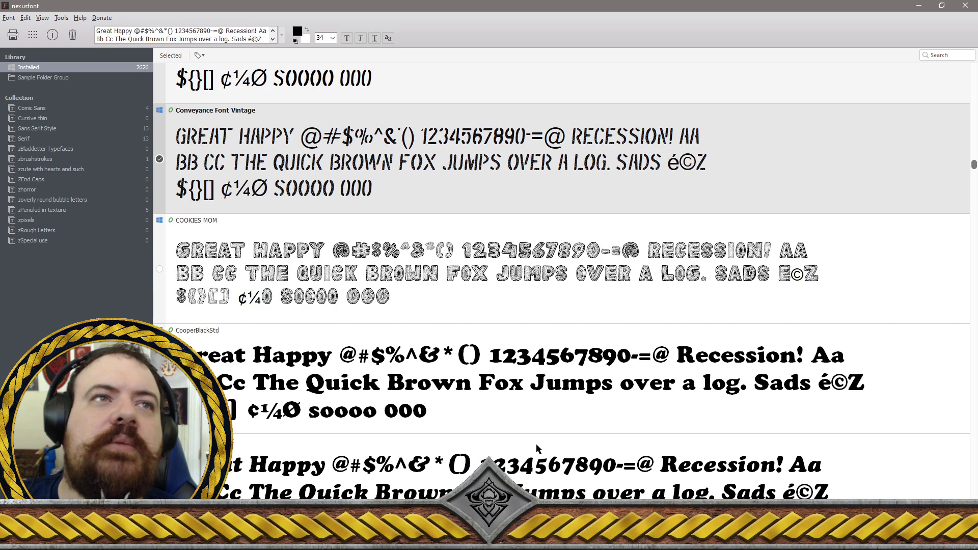
scroll(282, 369, down, 3)
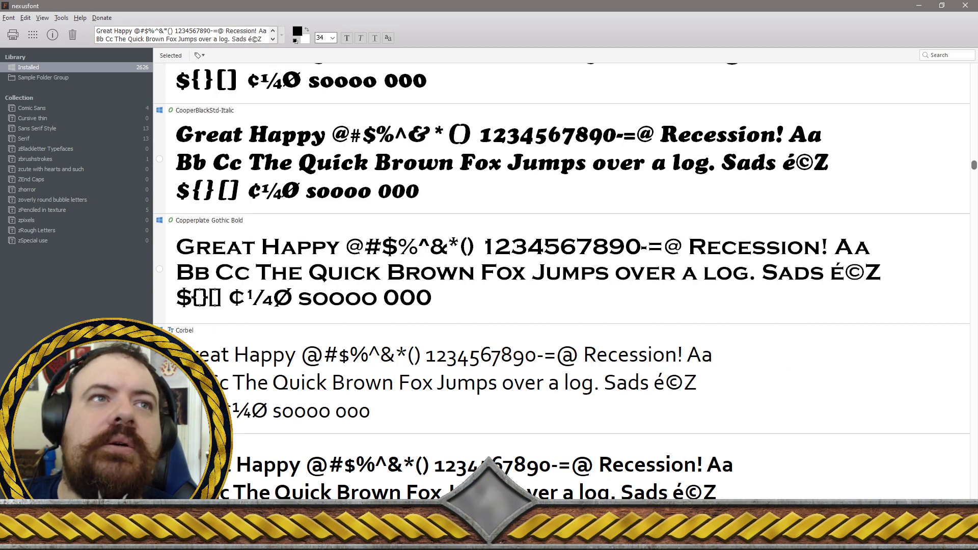
scroll(214, 380, down, 1)
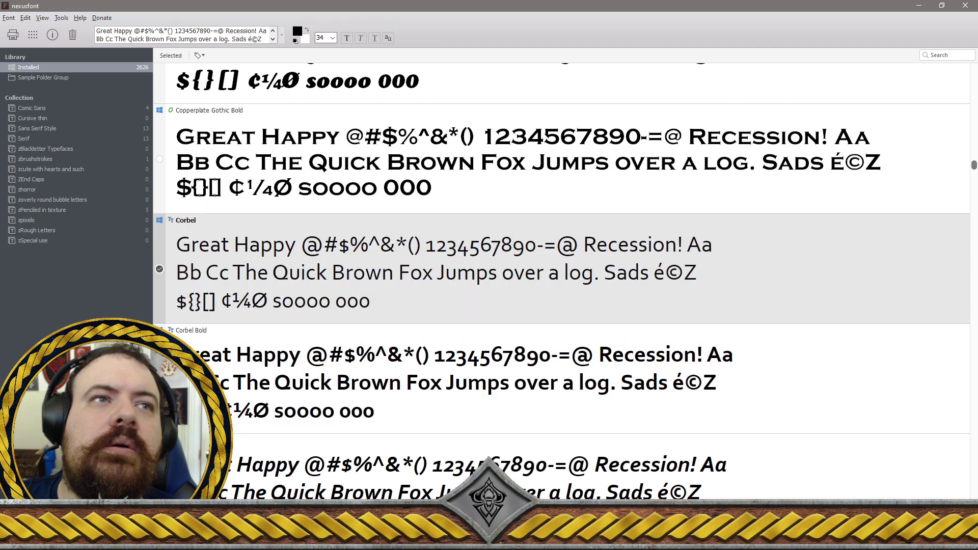
scroll(214, 379, down, 1)
scroll(214, 380, down, 1)
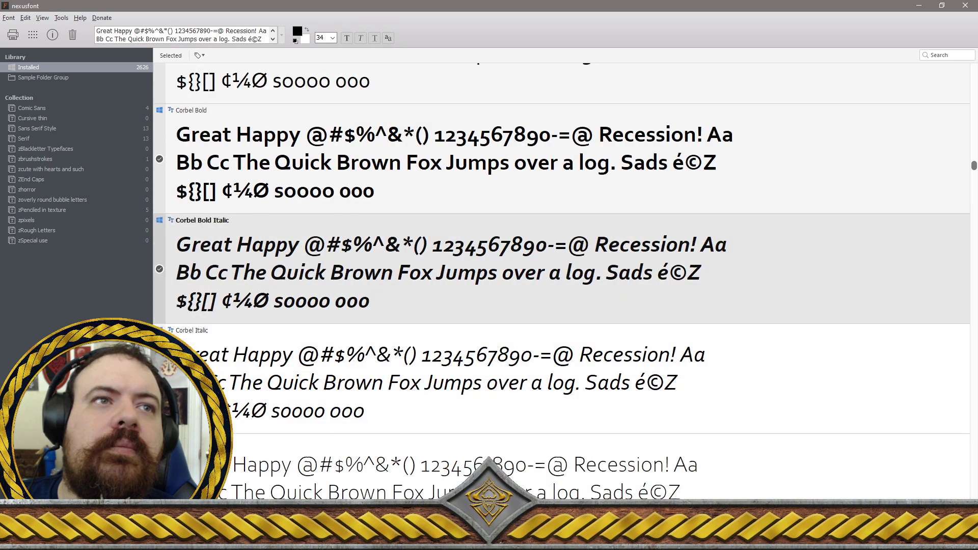
scroll(214, 379, down, 1)
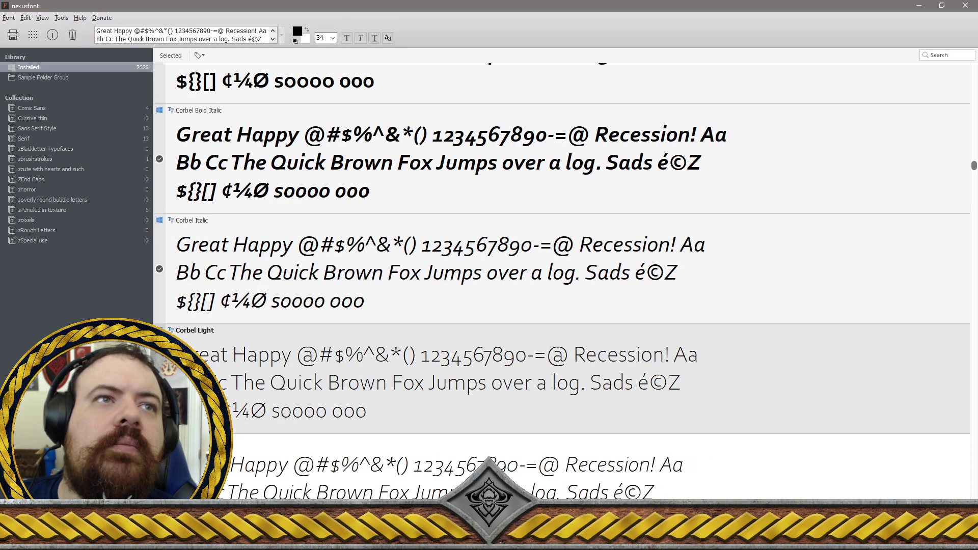
scroll(214, 380, down, 1)
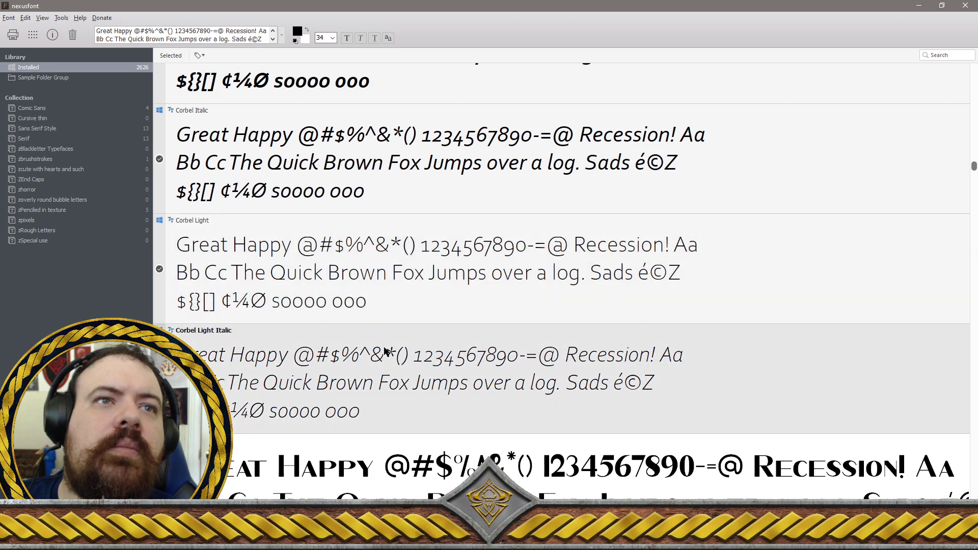
Uninstall all marked fonts and delete their font files
right_click(399, 368)
click(423, 381)
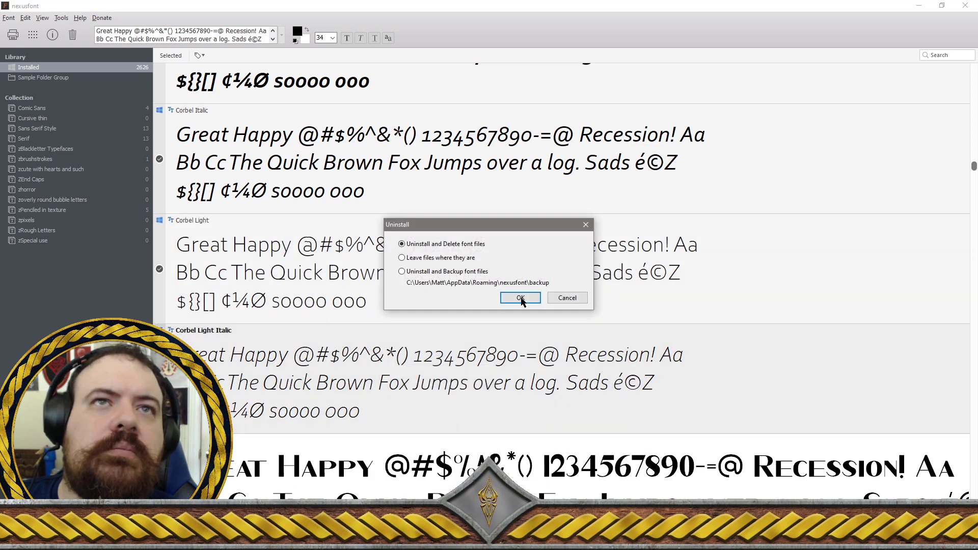
click(520, 298)
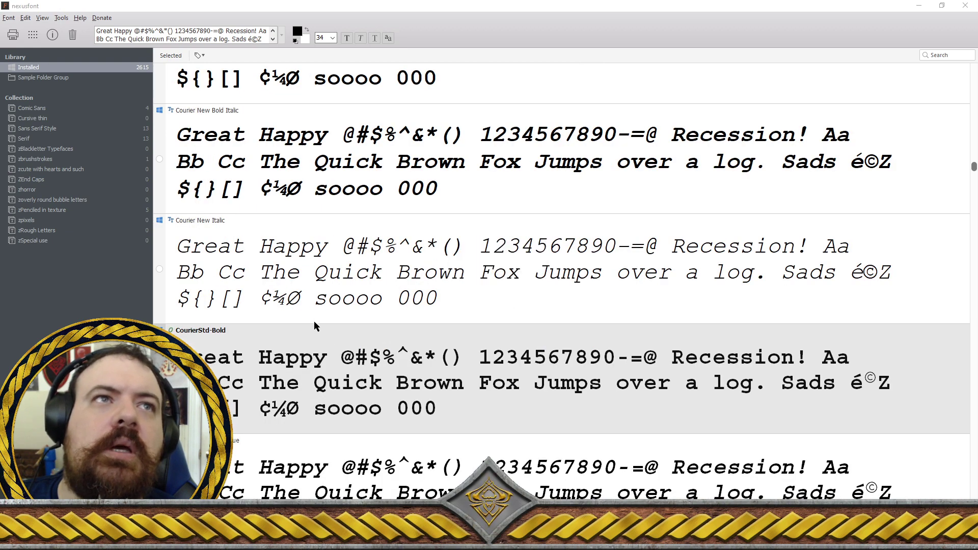
Return to the fonts after Copperplate Gothic Bold and mark Corlita Sans and Corlita Script for removal
scroll(330, 312, up, 2)
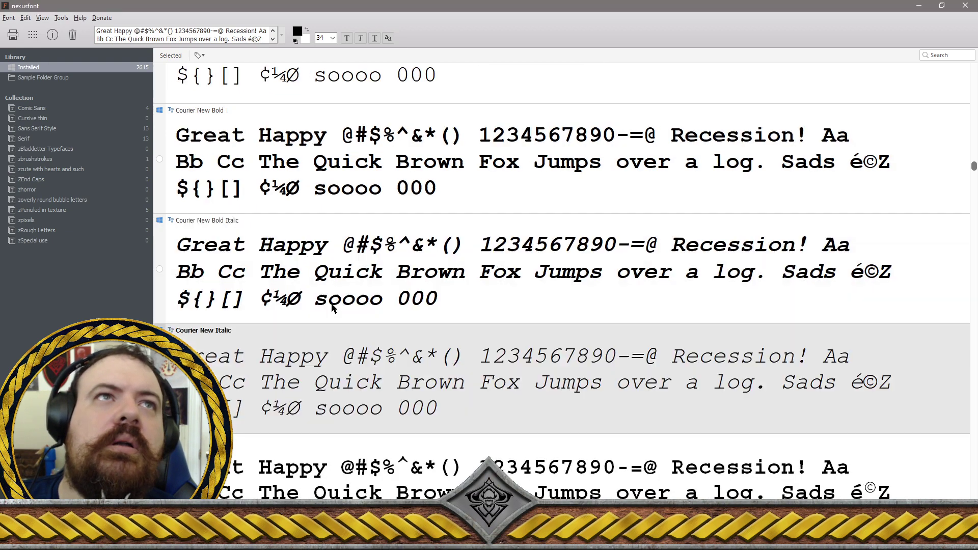
scroll(332, 308, up, 5)
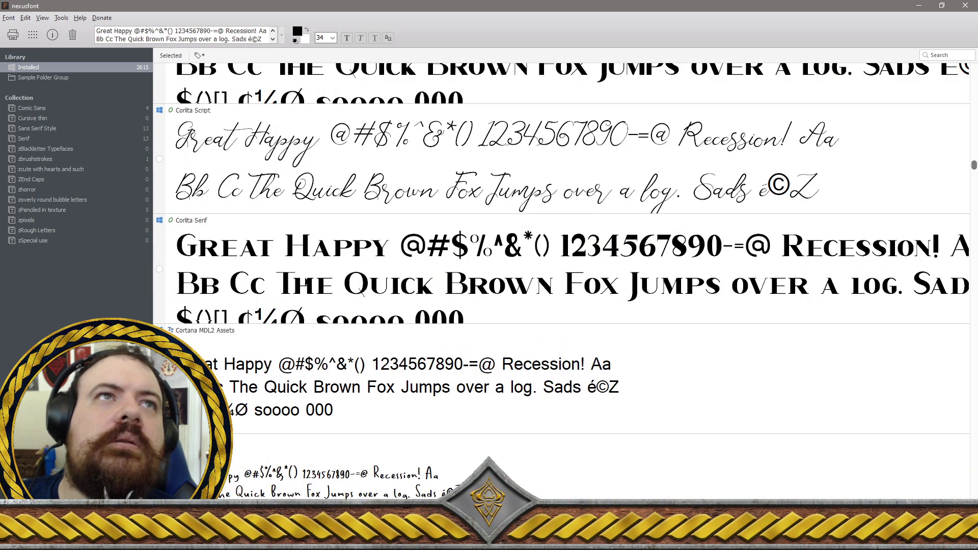
scroll(274, 220, up, 2)
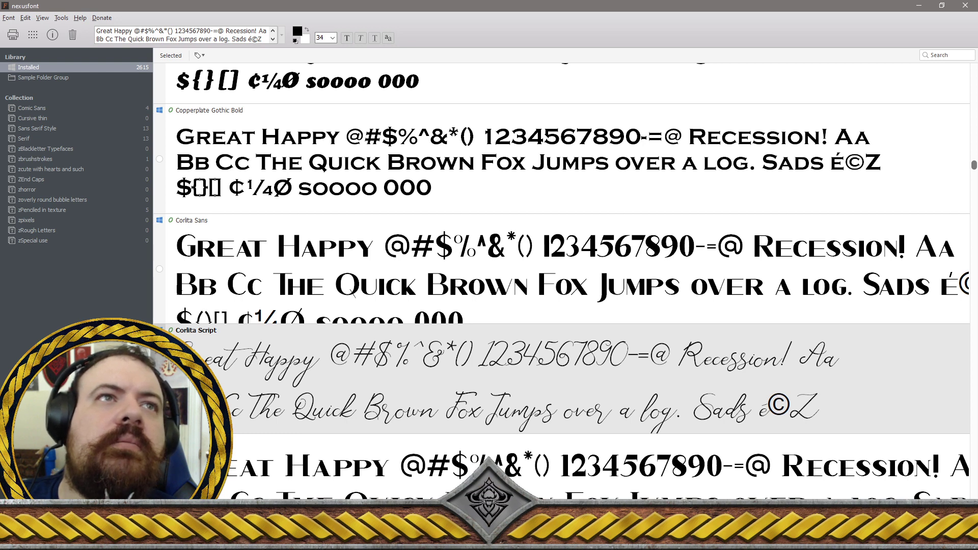
click(161, 268)
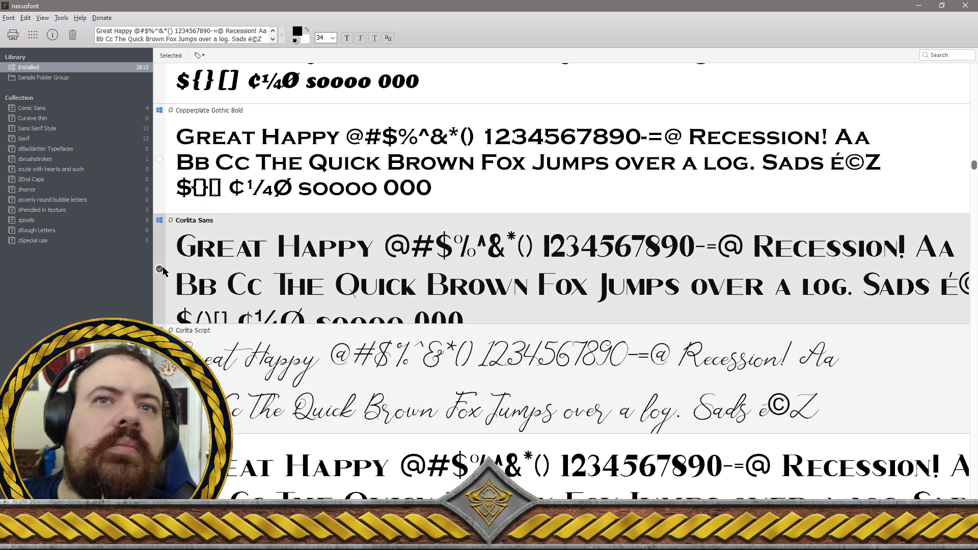
Compare Corlita Serif with its sibling fonts, and mark Cortana MDL2 Assets and Cosmos Logic for removal
scroll(237, 333, down, 1)
scroll(238, 333, down, 1)
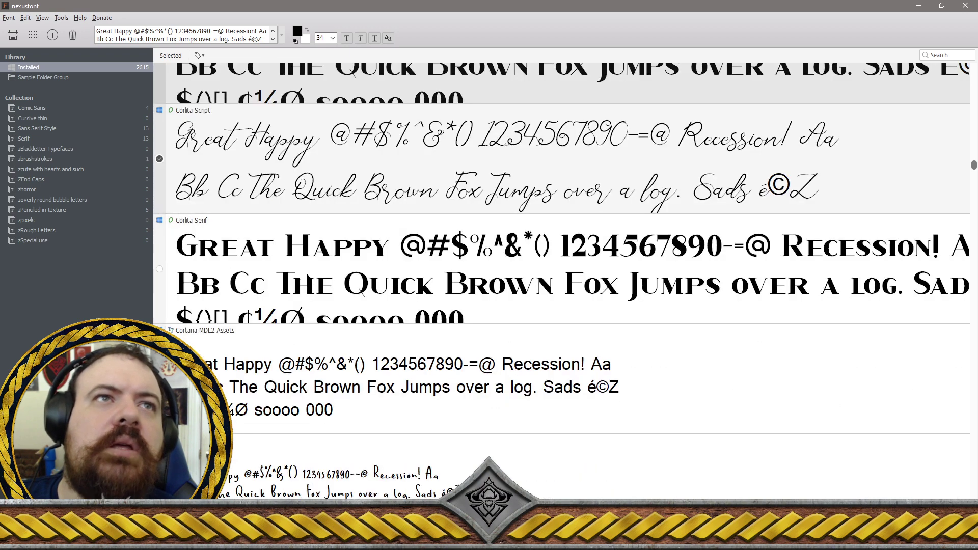
scroll(318, 284, up, 1)
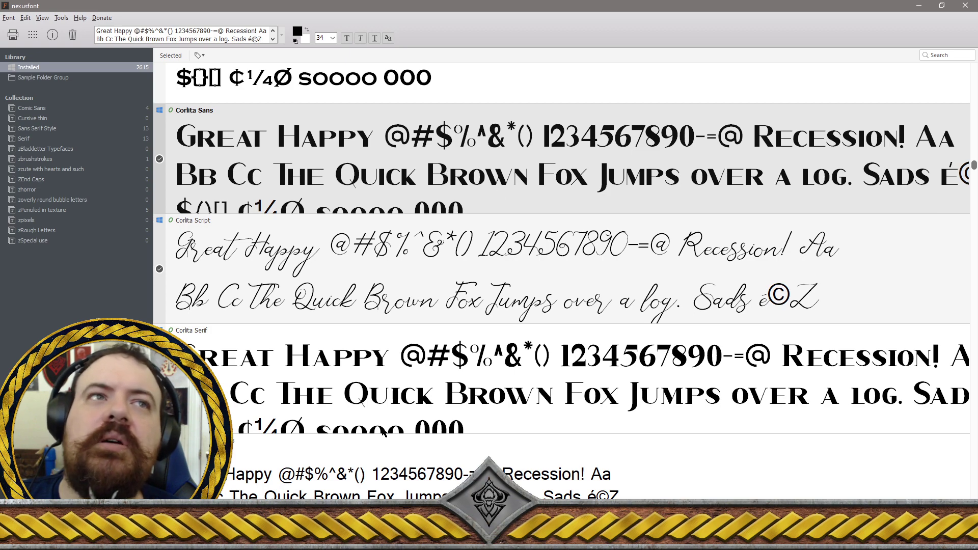
scroll(308, 417, down, 1)
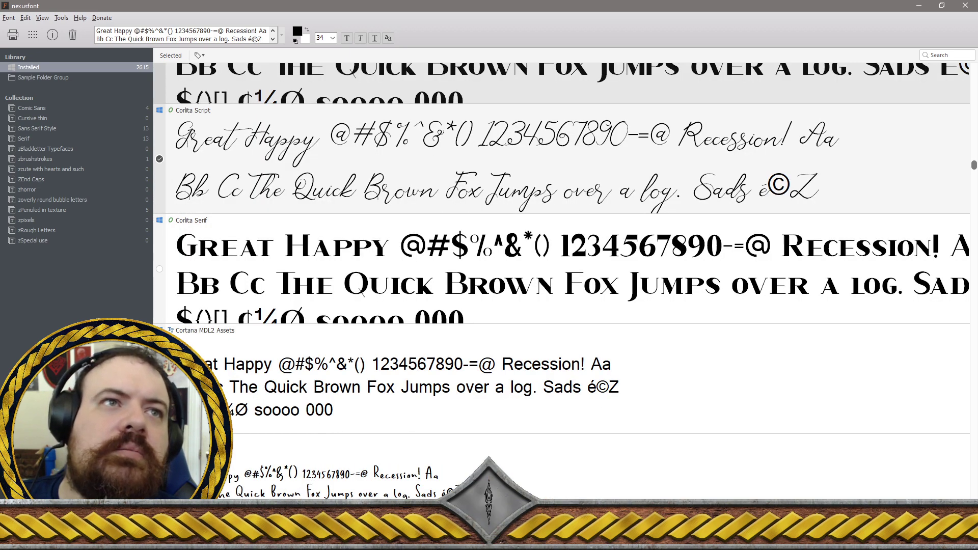
scroll(560, 250, down, 1)
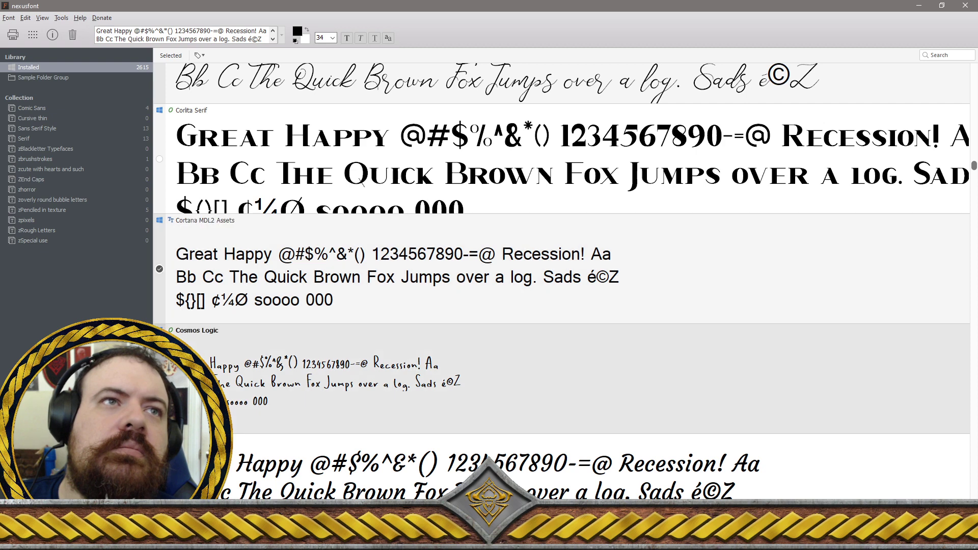
scroll(561, 268, down, 1)
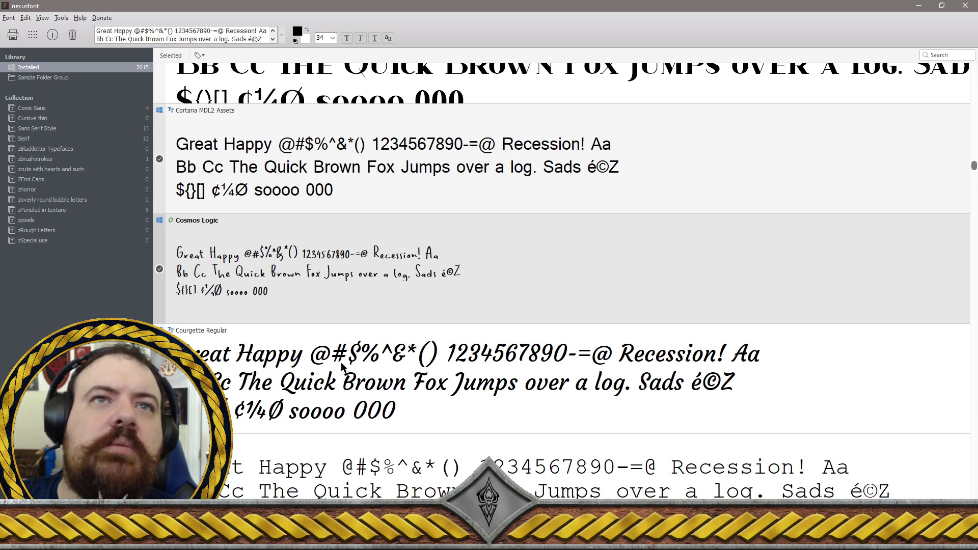
Review the Courgette, Courier New and CourierStd fonts and mark Covered By Your Grace for removal
scroll(265, 372, down, 1)
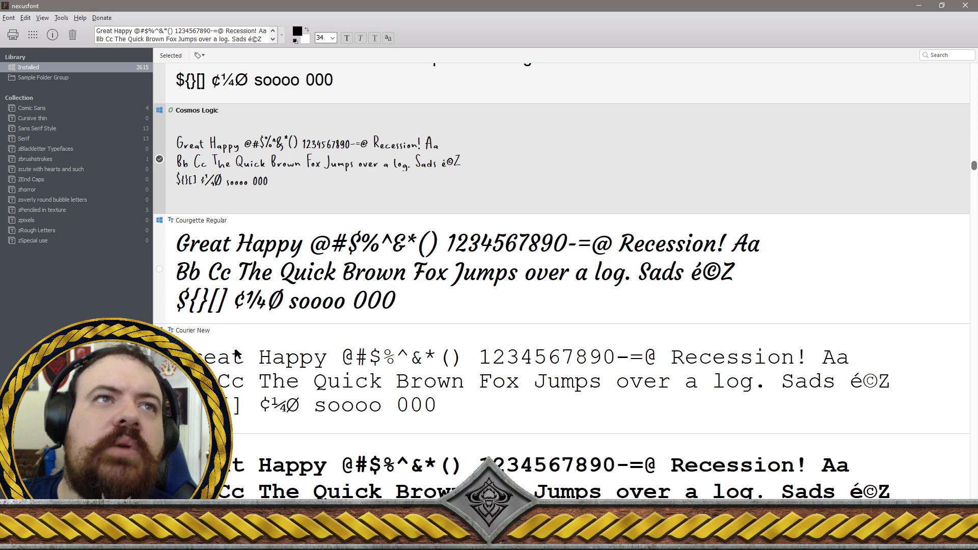
scroll(284, 388, down, 1)
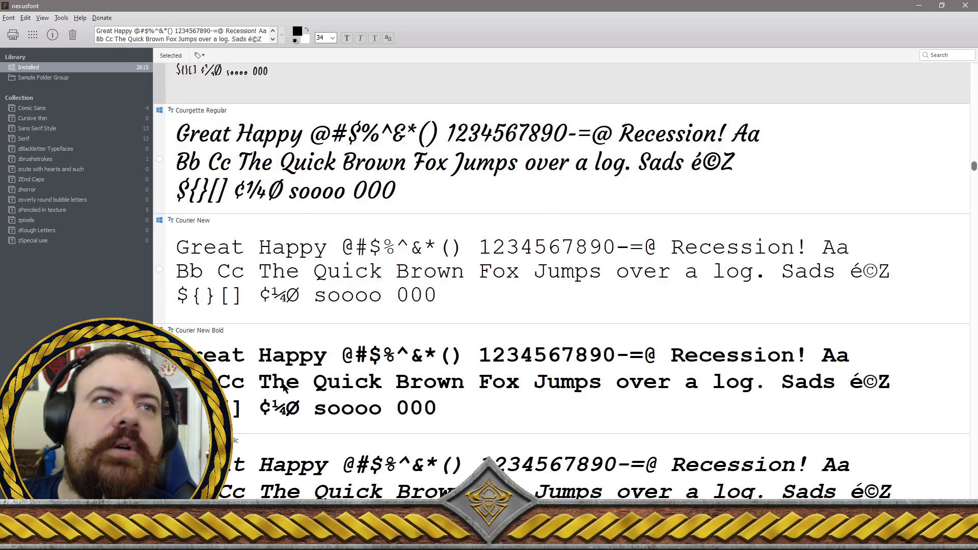
scroll(284, 389, down, 4)
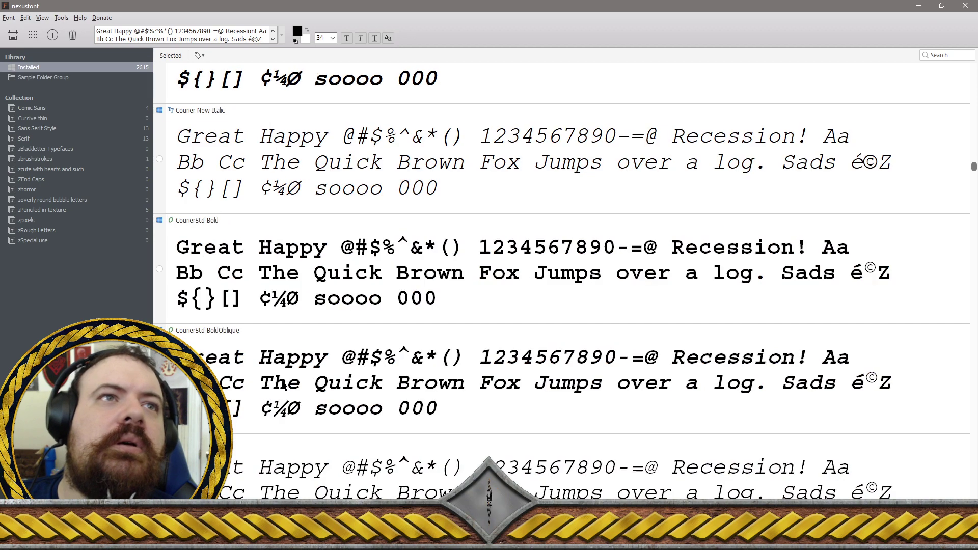
scroll(282, 385, down, 1)
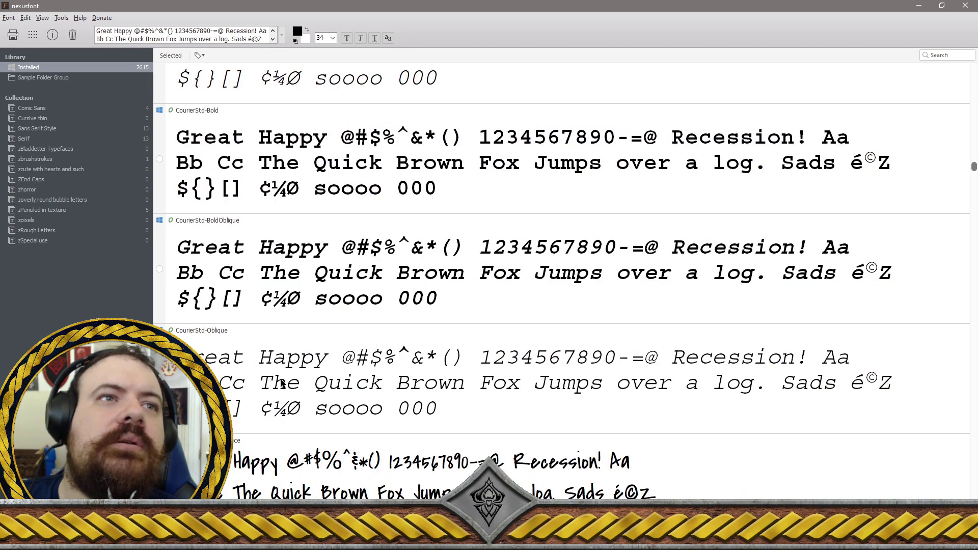
scroll(284, 386, down, 1)
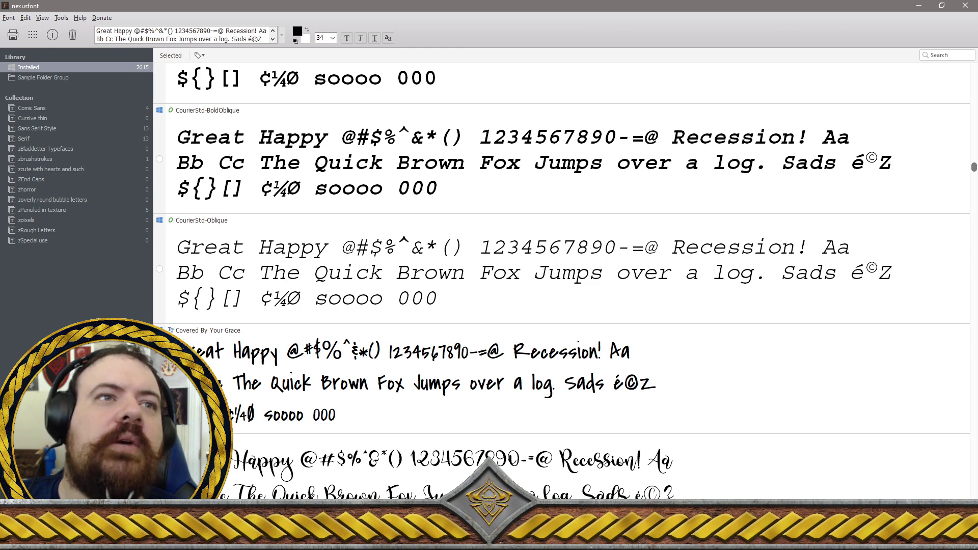
scroll(561, 270, down, 1)
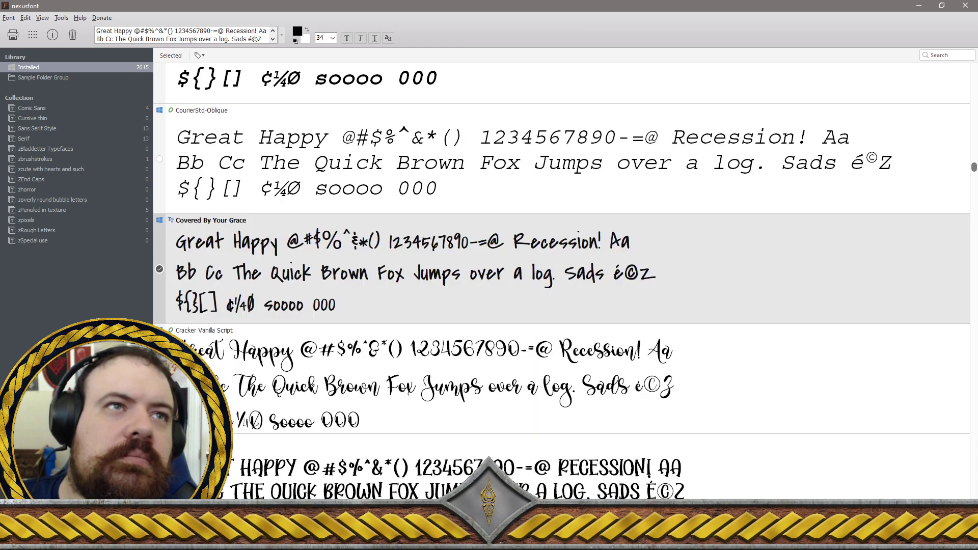
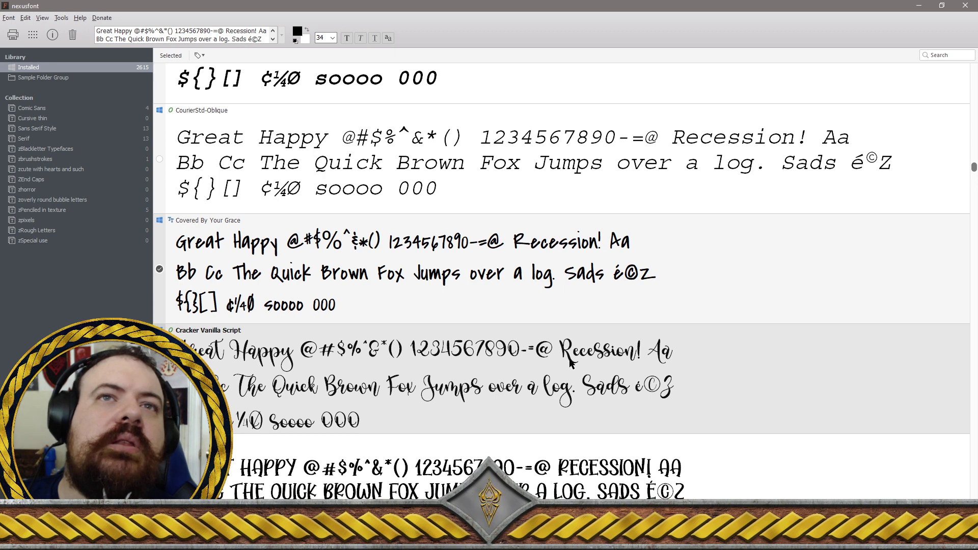
Mark Cracker Vanilla Script, Cracker Vanilla Serif, Craft Rainbow, Crafty Rainbow and Crava for removal
scroll(385, 400, down, 1)
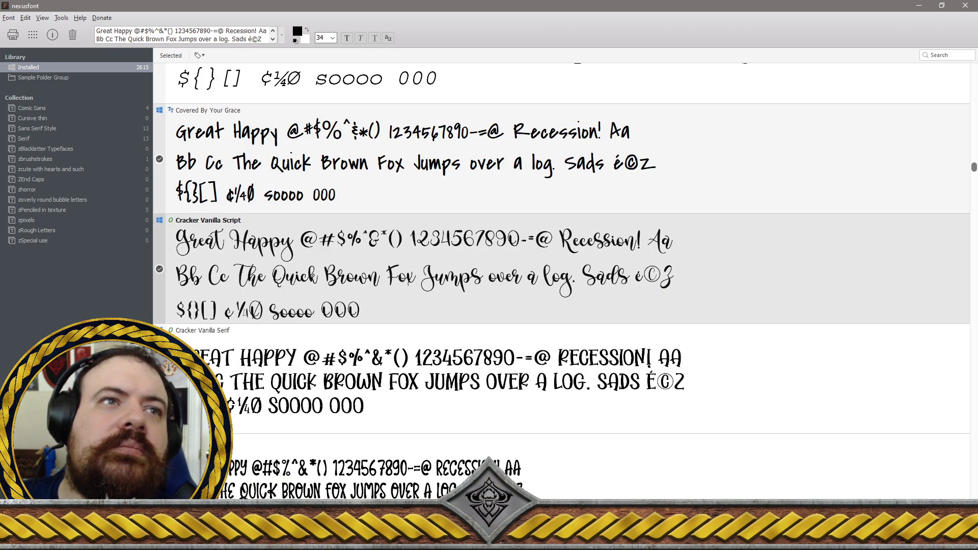
scroll(384, 270, down, 1)
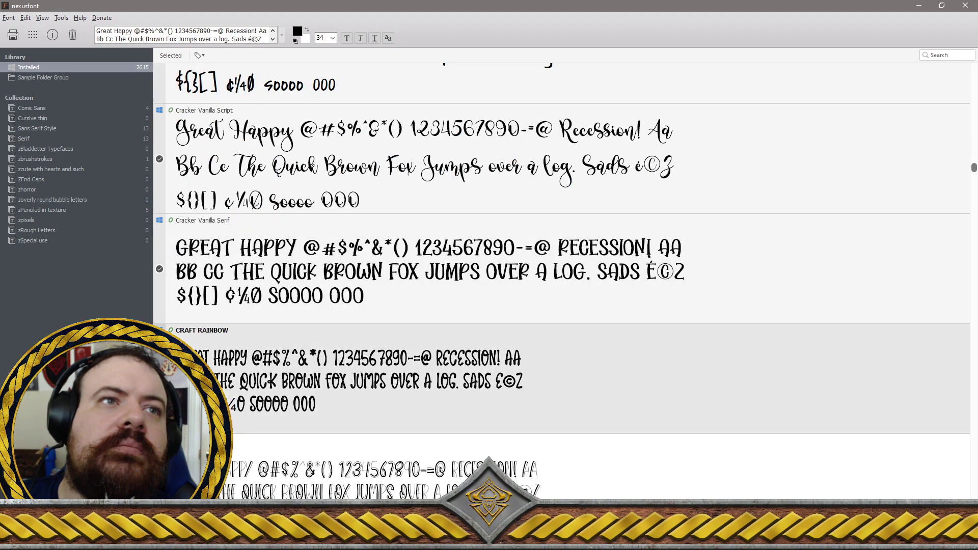
scroll(385, 270, down, 1)
scroll(384, 270, down, 1)
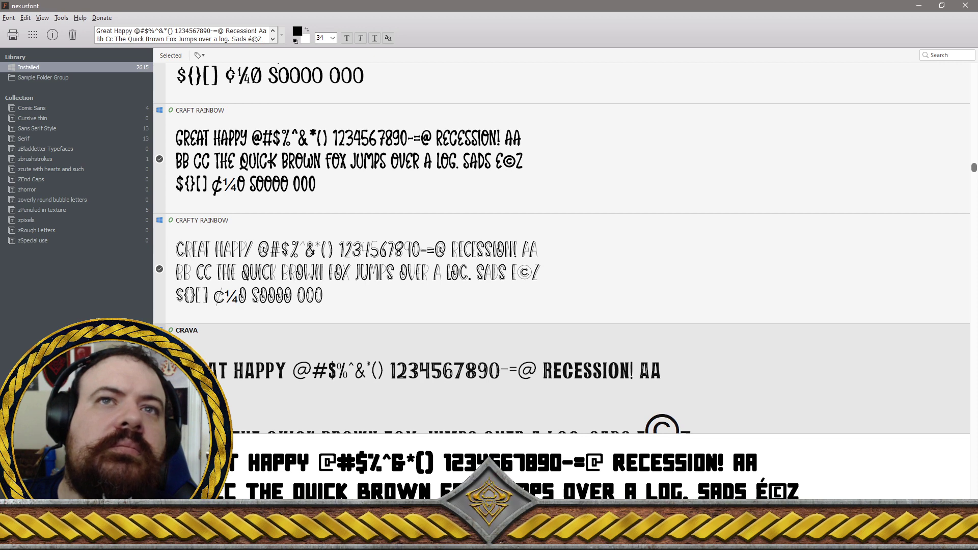
scroll(385, 270, down, 1)
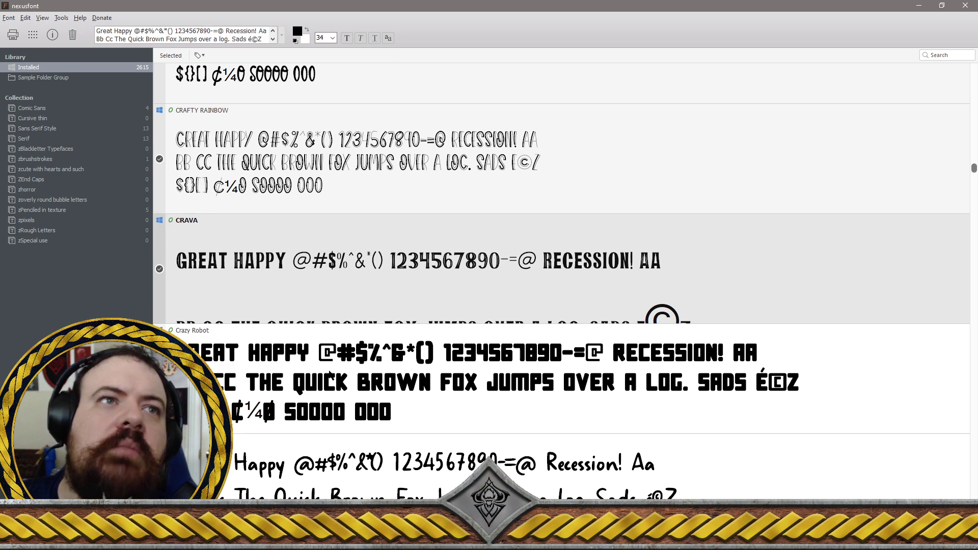
scroll(436, 398, down, 1)
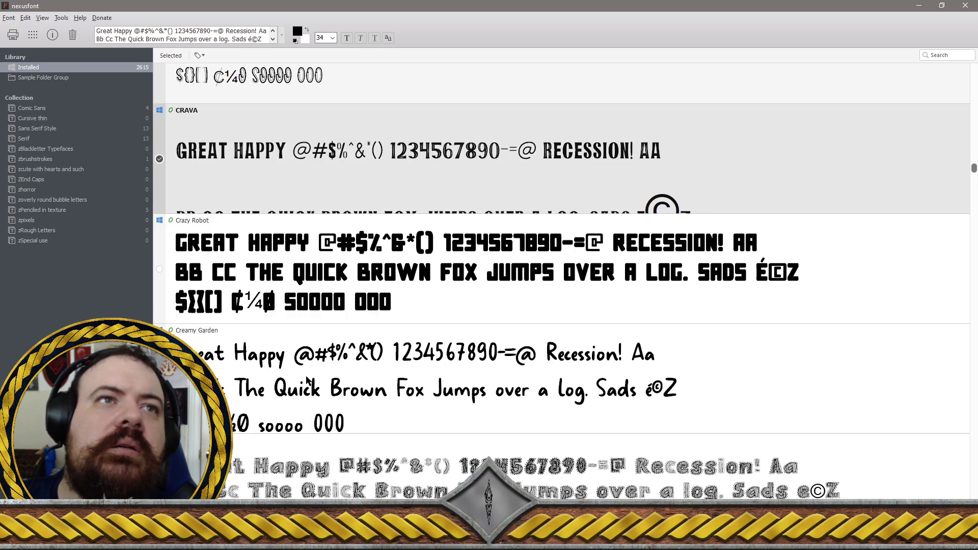
Add Creamy Garden to the marked fonts, and uninstall all marked fonts
click(277, 367)
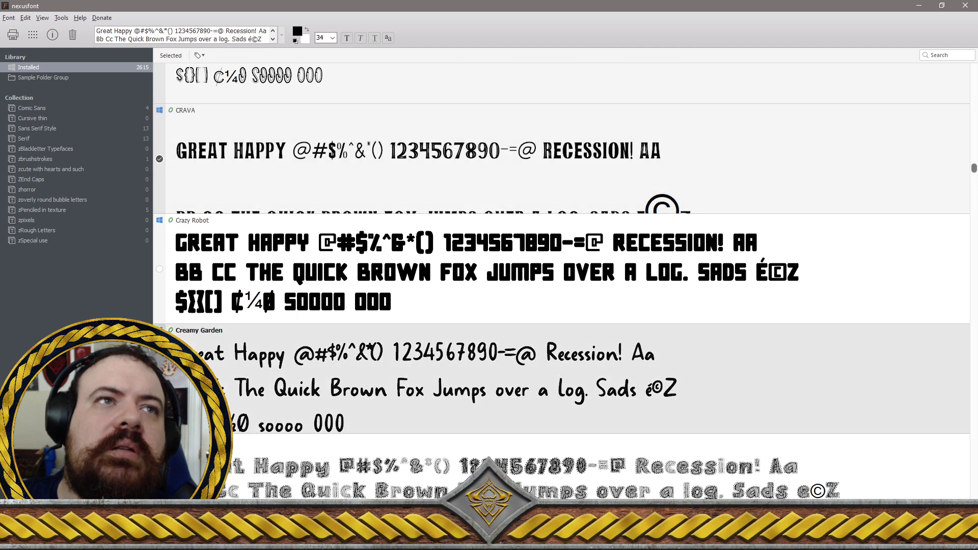
right_click(277, 366)
click(297, 383)
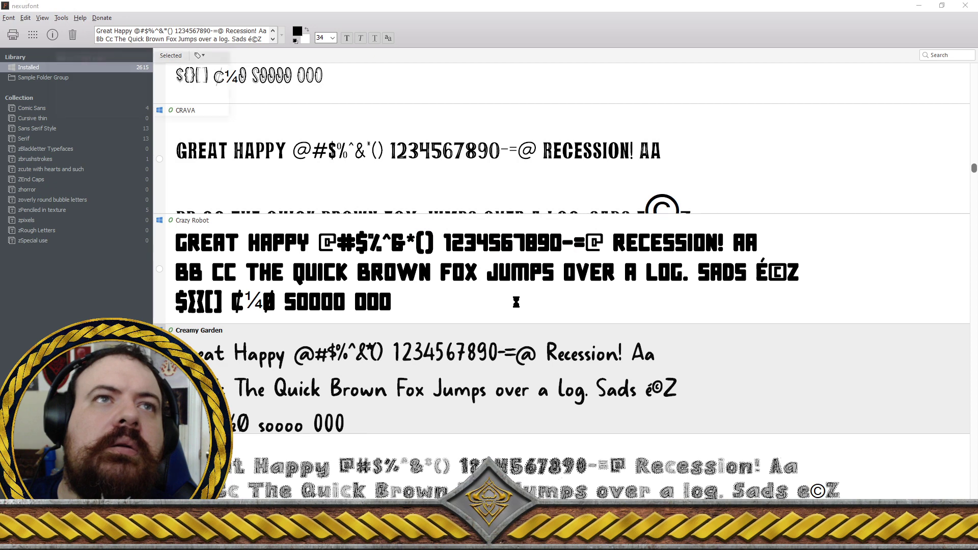
key(Delete)
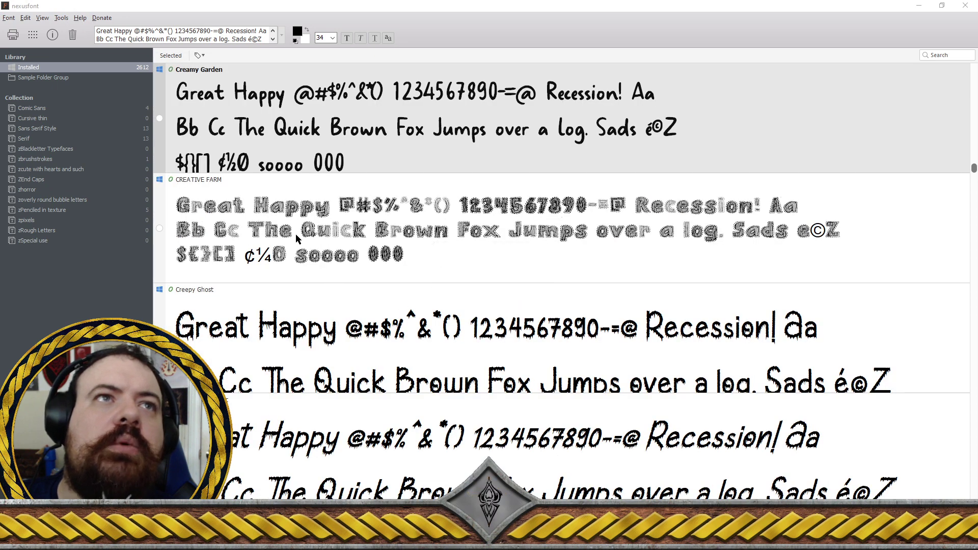
Check Creative Farm and Crazy Robot, keeping both unmarked, and mark Creamy Garden for removal again
click(341, 229)
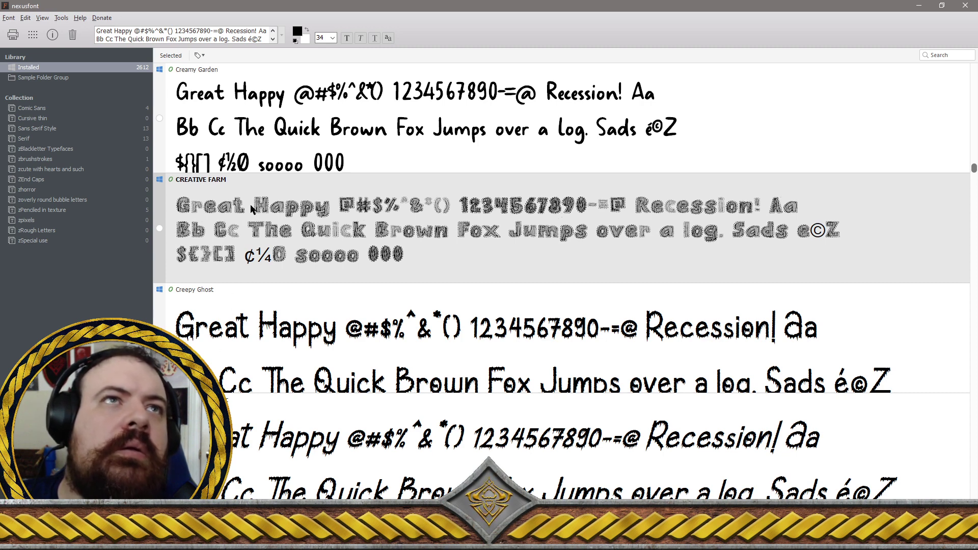
scroll(262, 280, up, 2)
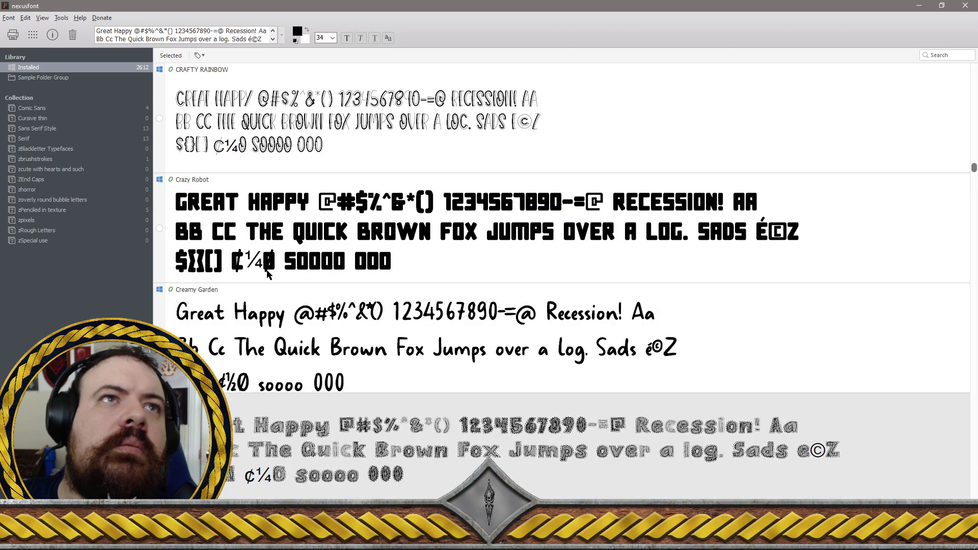
click(261, 279)
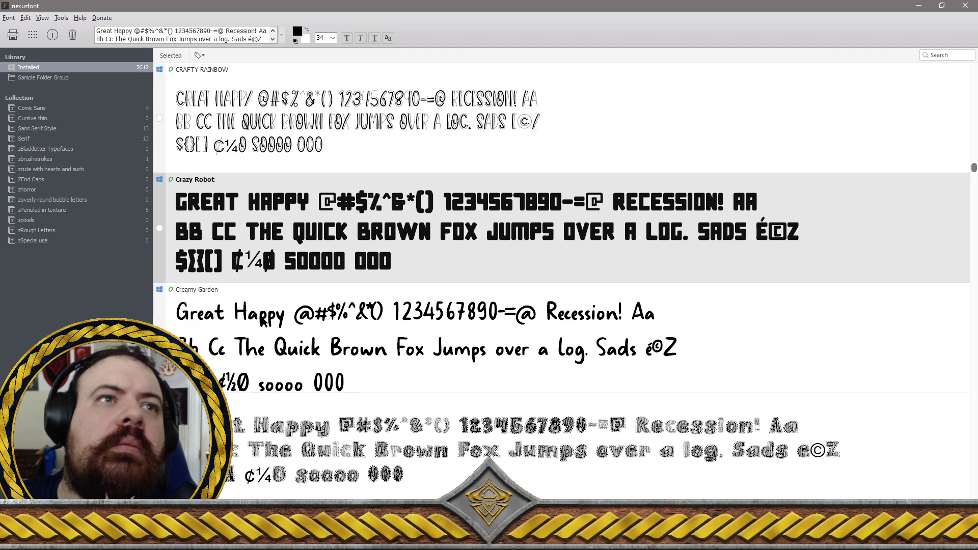
click(274, 332)
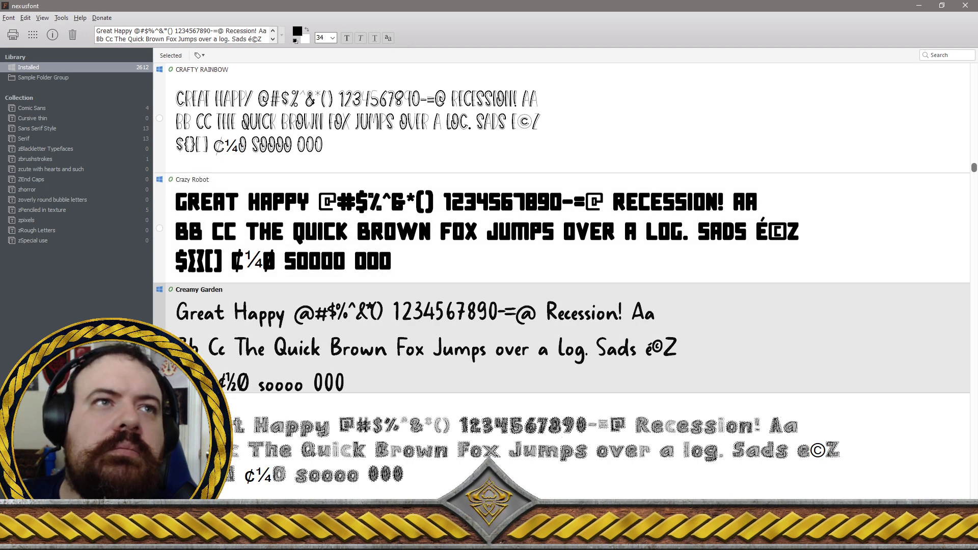
scroll(263, 341, down, 2)
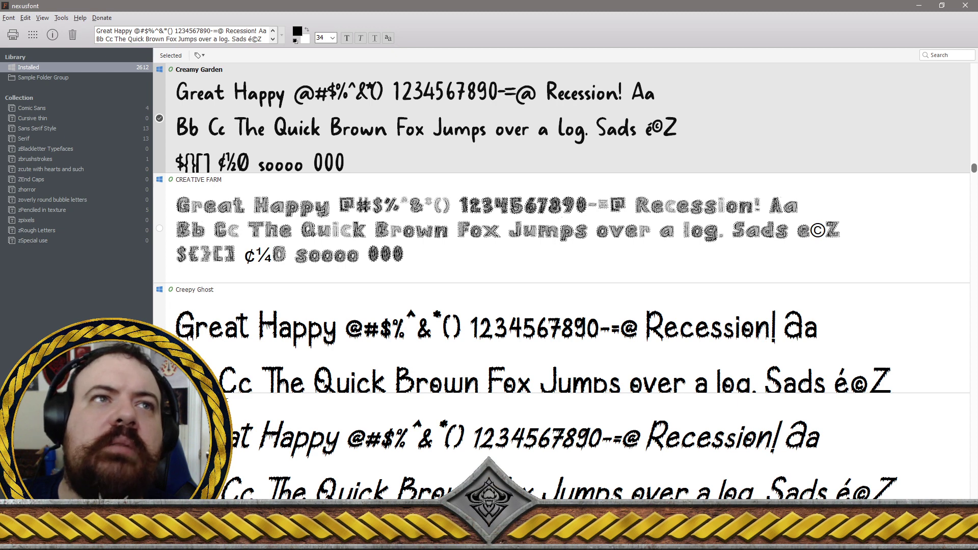
Mark Creepy Ghost, Creepy Ghost Italic, Creepy Halloween Display, Creepy Halloween Monogram and Cristmas for removal
click(560, 337)
scroll(560, 230, down, 1)
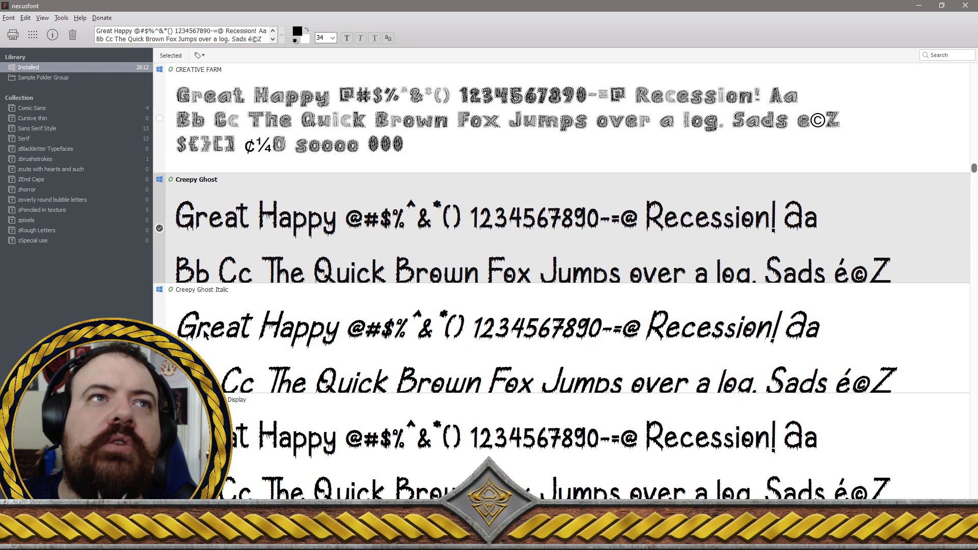
shift+click(560, 337)
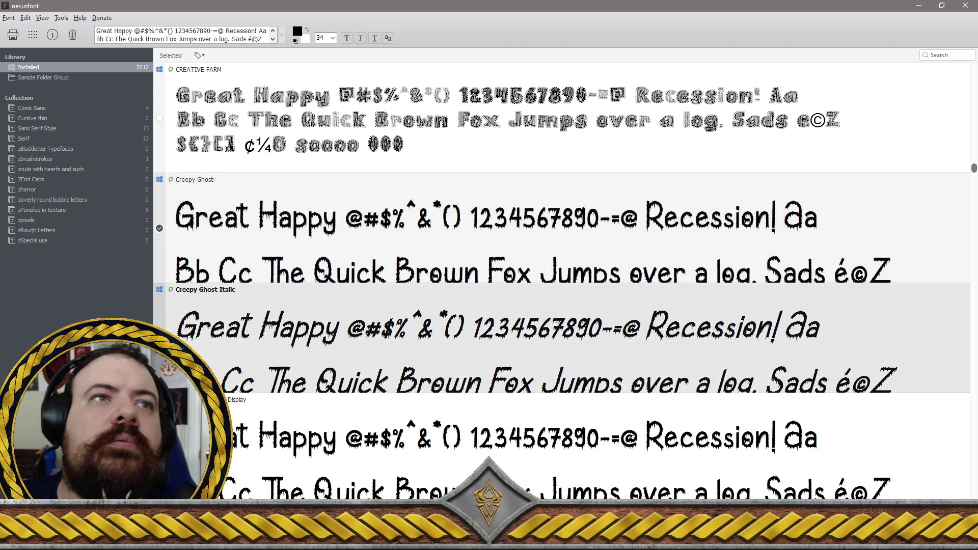
scroll(560, 229, down, 1)
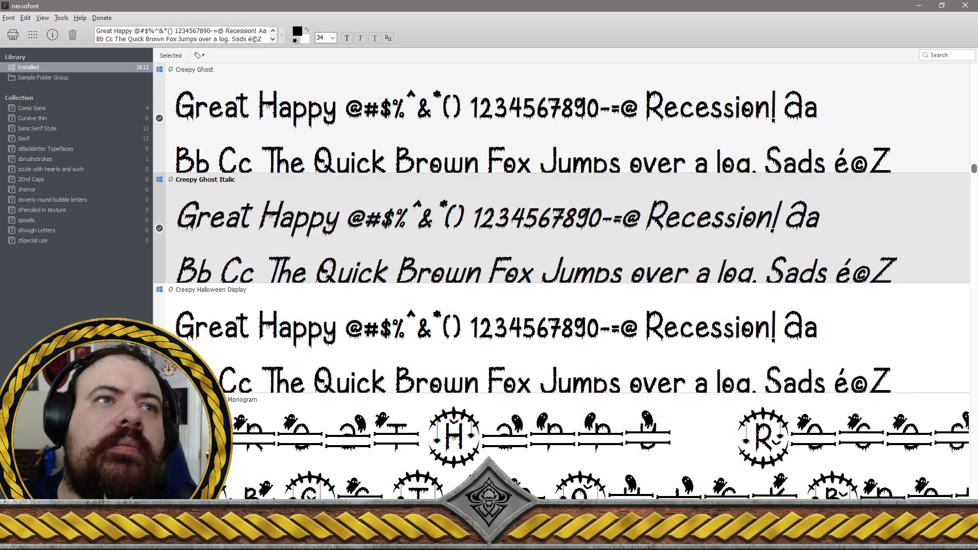
scroll(560, 337, down, 1)
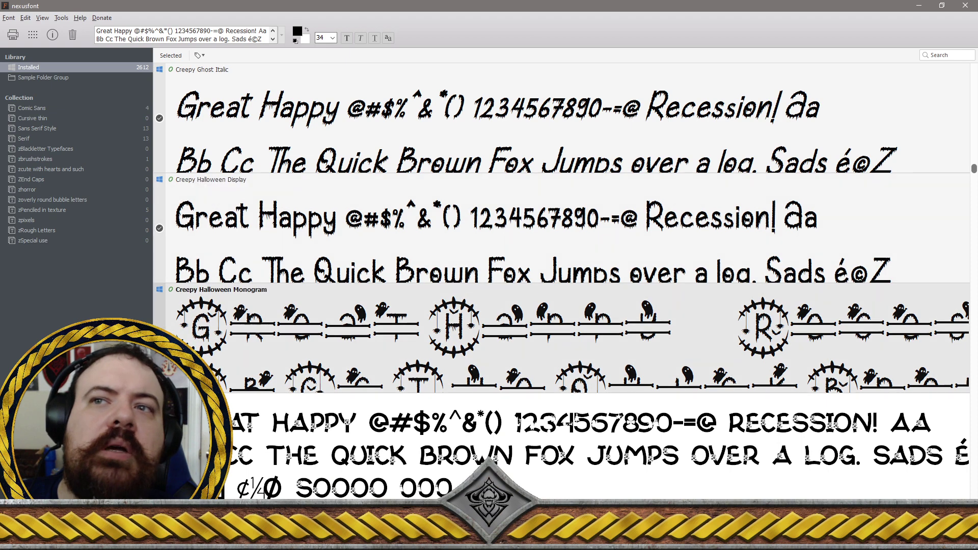
scroll(220, 330, down, 1)
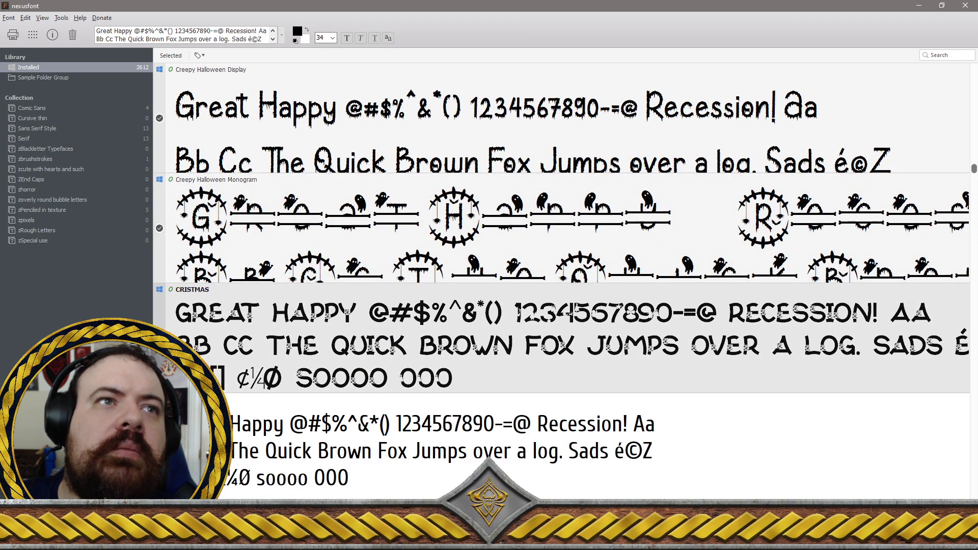
Uninstall all marked fonts with the option to delete their font files
right_click(253, 338)
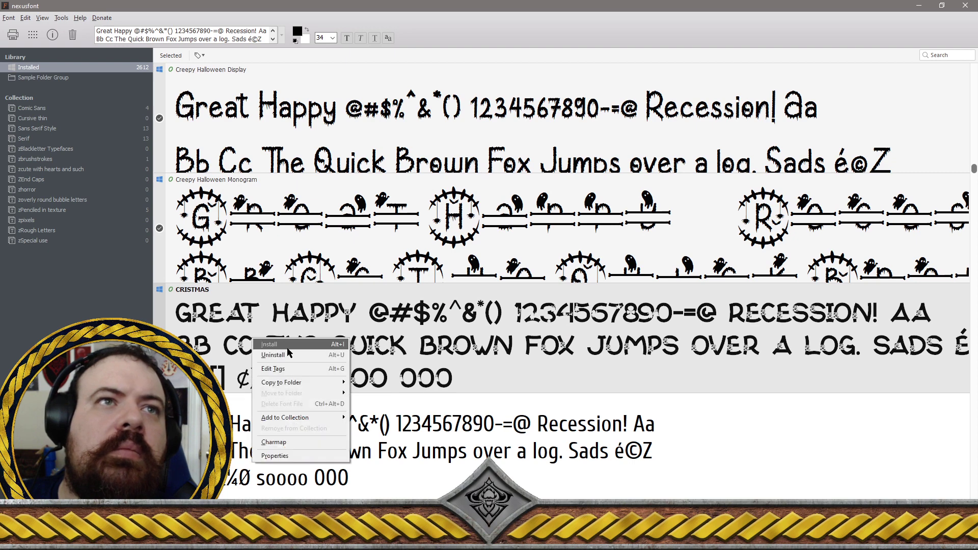
click(284, 442)
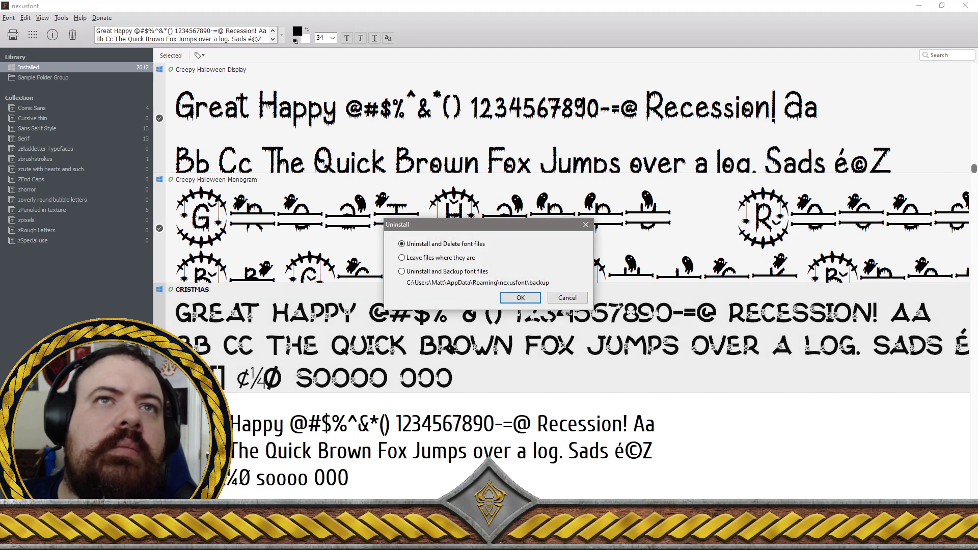
click(517, 298)
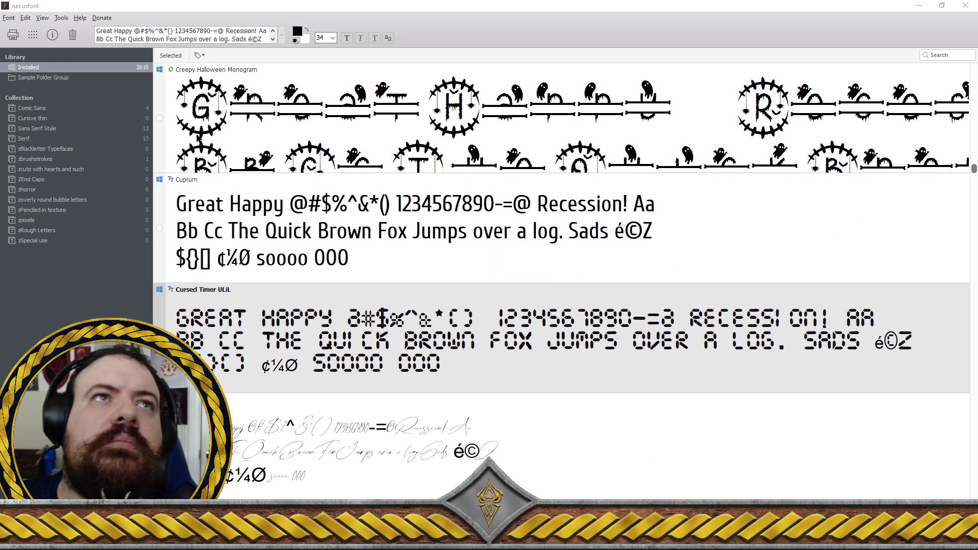
Mark Creepy Halloween Monogram again and try to uninstall it and delete its font file
click(159, 119)
right_click(253, 122)
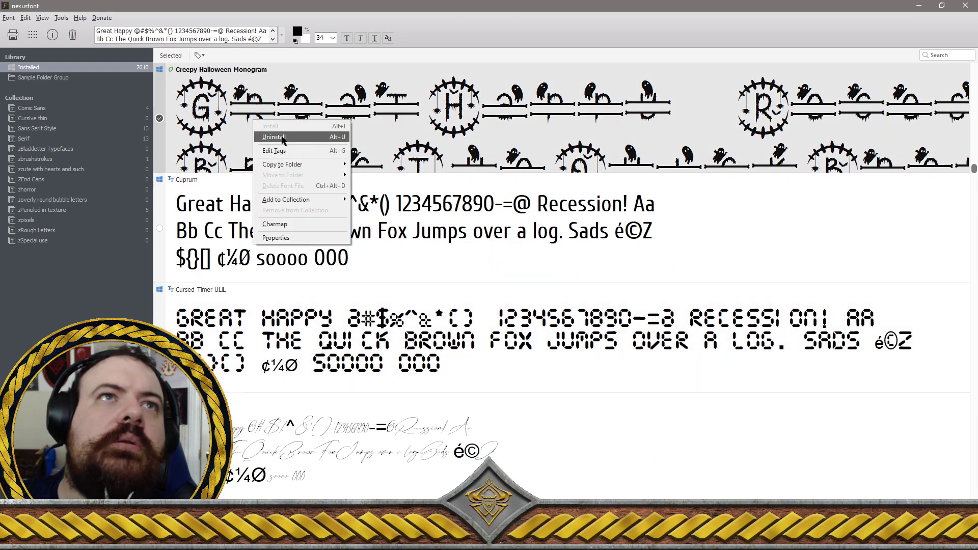
click(278, 138)
click(533, 304)
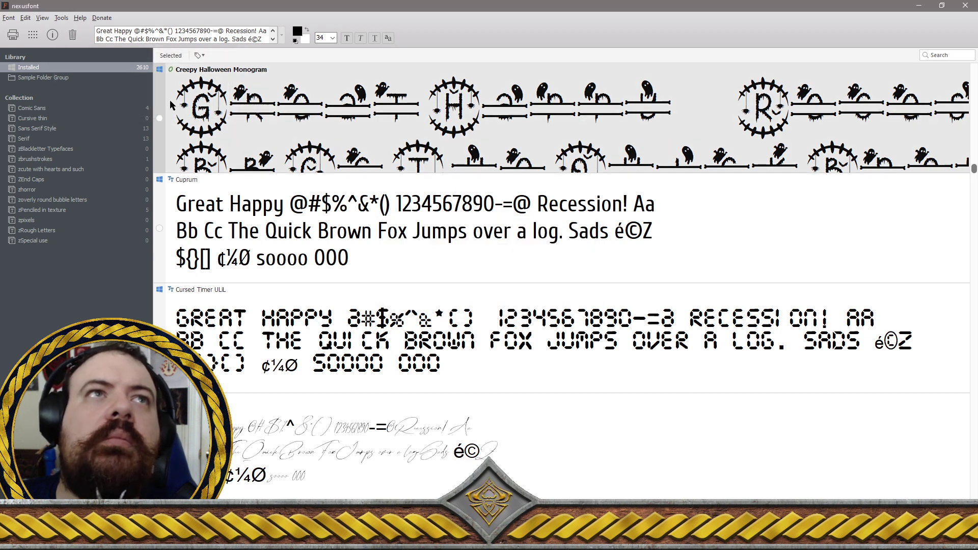
click(160, 119)
key(Delete)
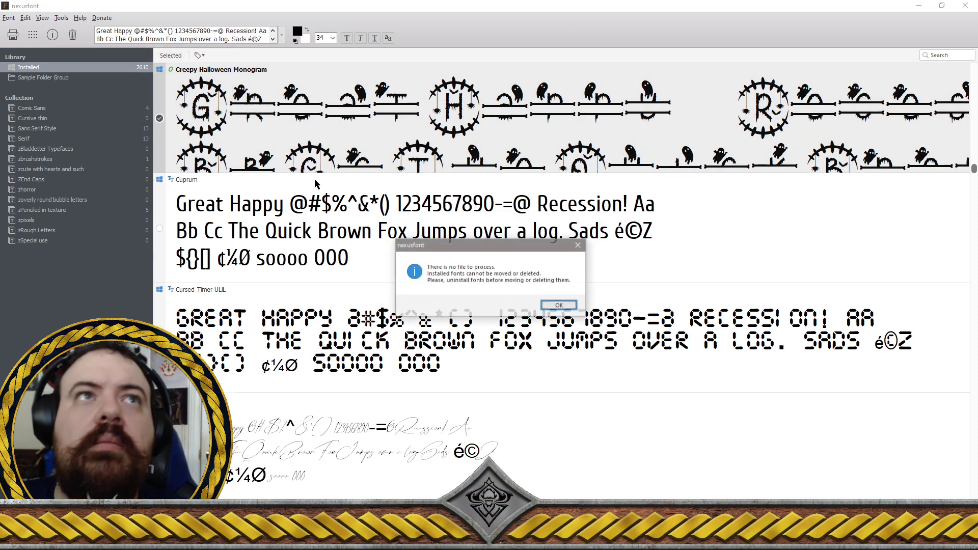
click(559, 306)
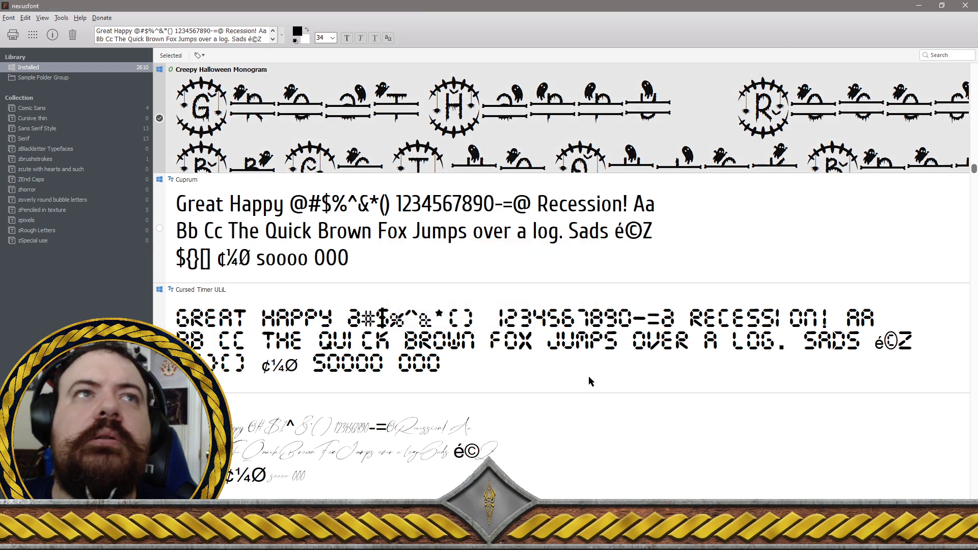
Mark Cuprum and Custome for removal, leaving Cursed Timer ULiL unmarked
click(413, 260)
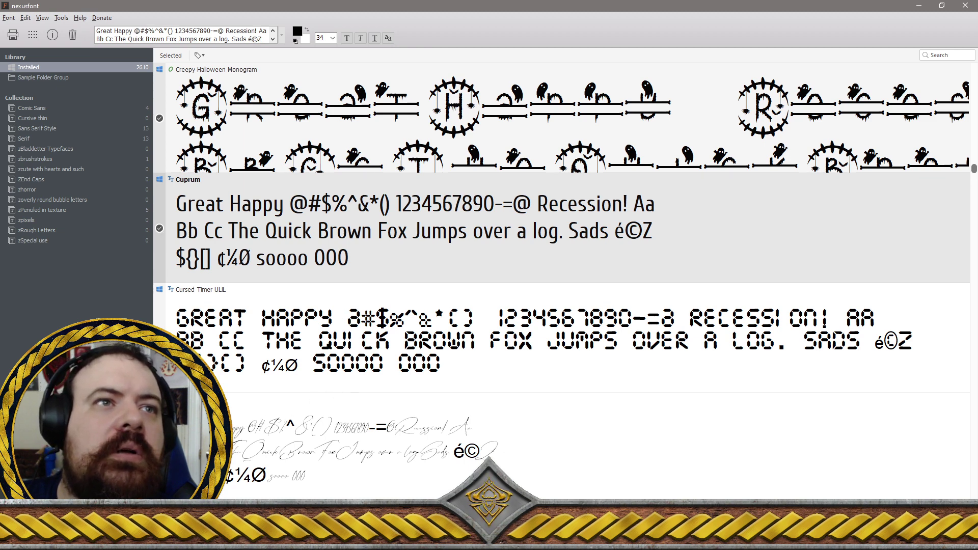
click(274, 443)
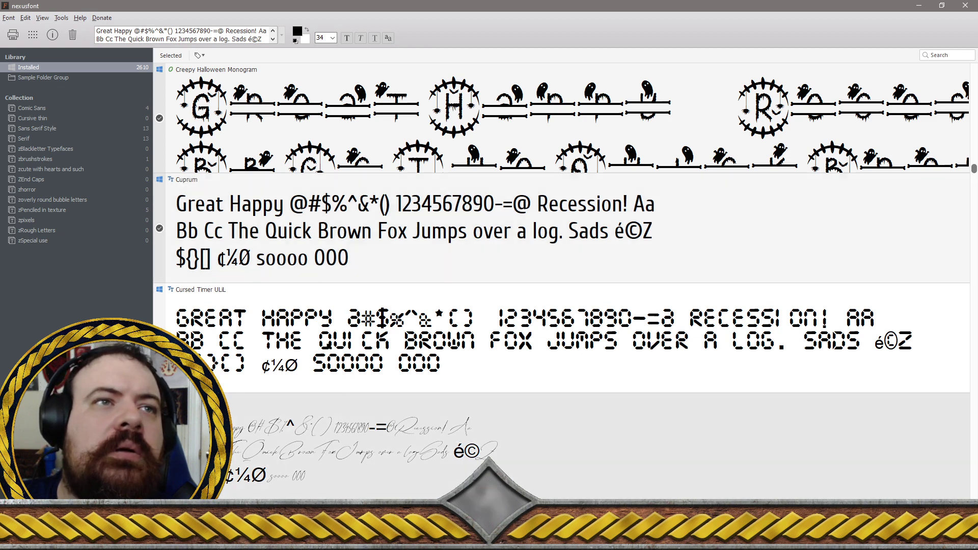
scroll(273, 443, down, 4)
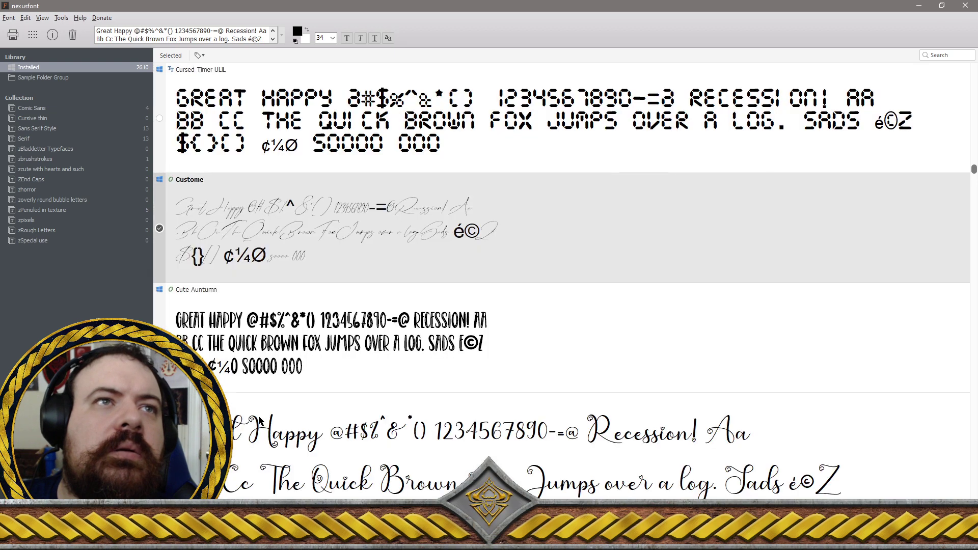
Mark Cute Auntumn and Cute Christmas Monogram for removal, leaving the three Cute Butterfly fonts unmarked
key(Down)
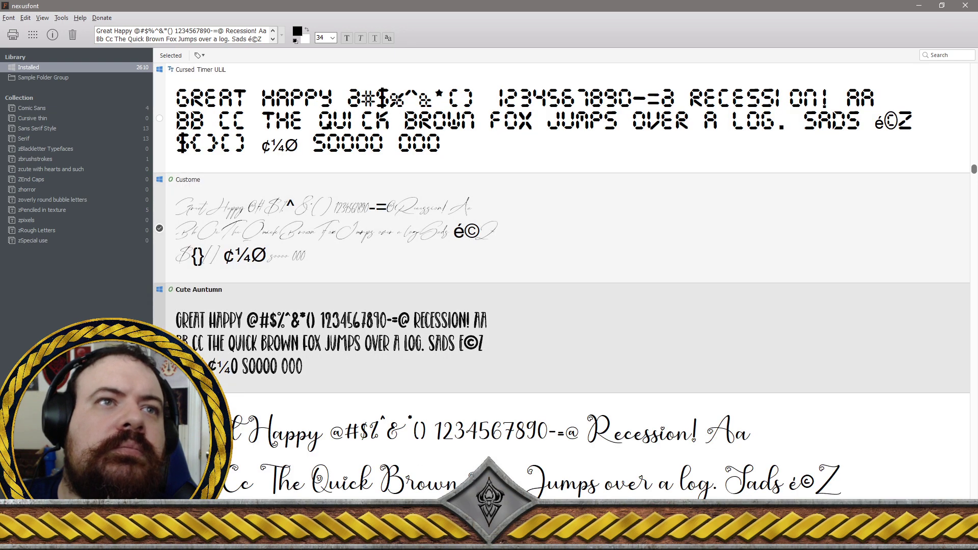
scroll(252, 343, down, 2)
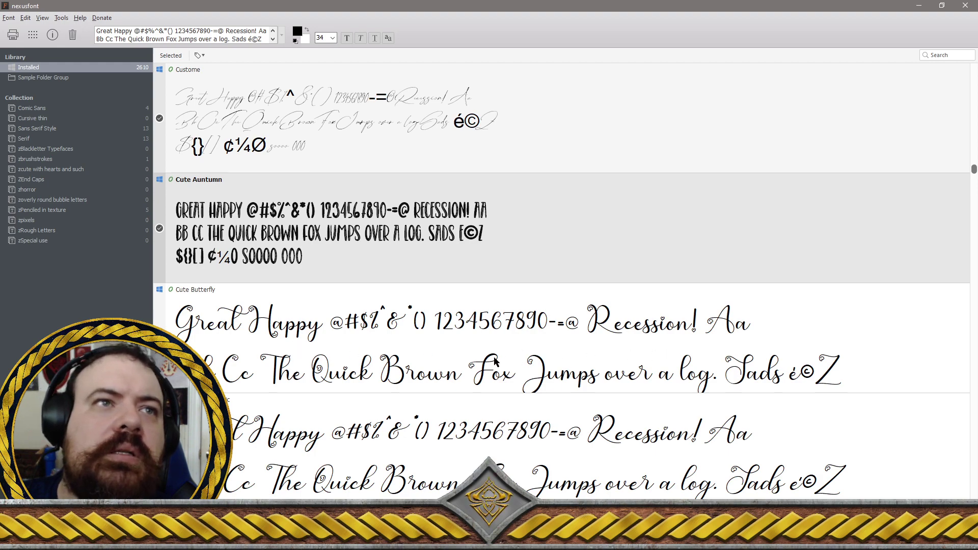
scroll(445, 371, down, 2)
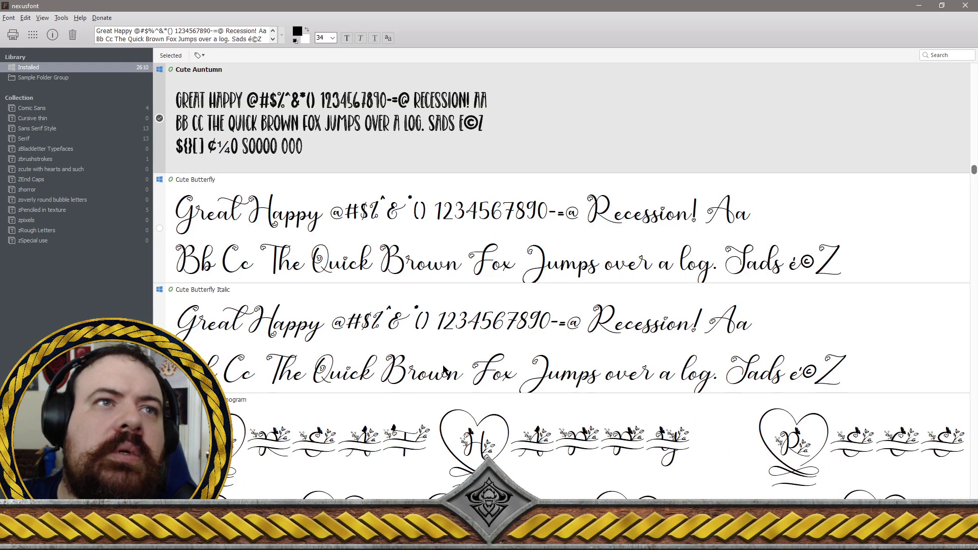
scroll(443, 371, down, 2)
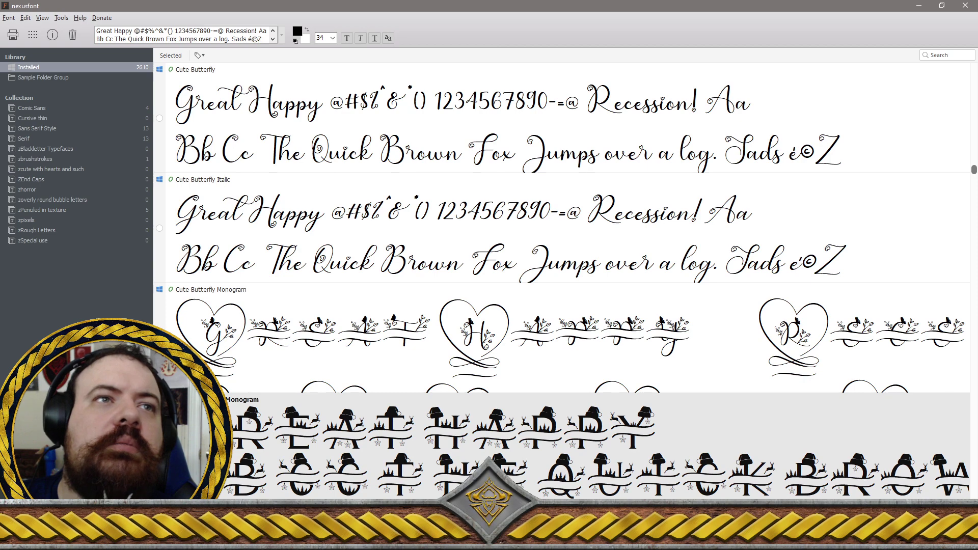
scroll(277, 396, down, 1)
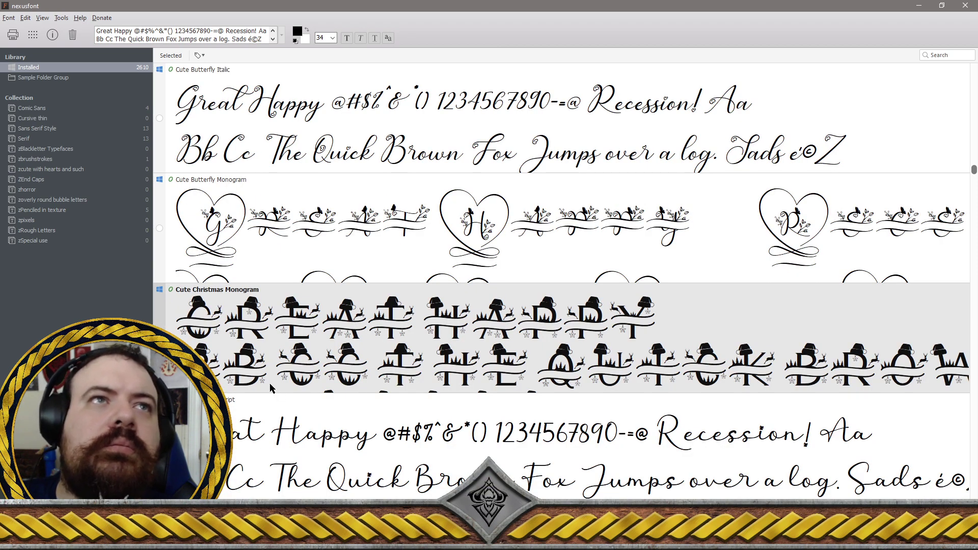
scroll(269, 385, down, 1)
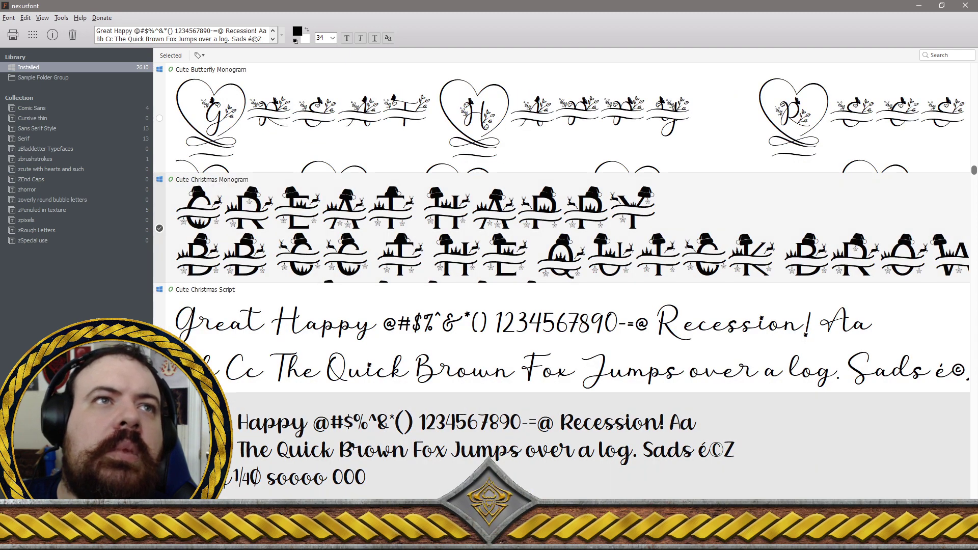
Uninstall all fonts marked up to and including Cute Christmas Monogram
right_click(253, 342)
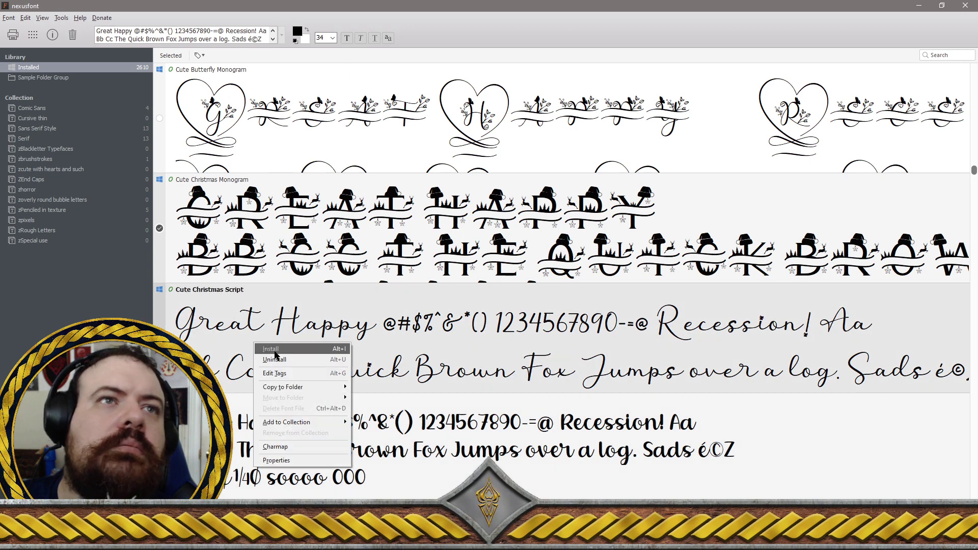
click(282, 360)
click(522, 294)
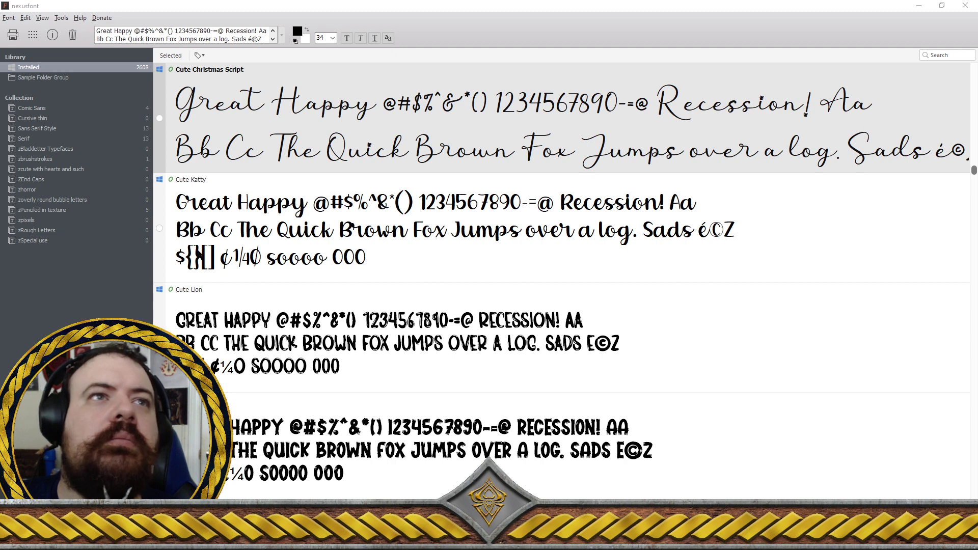
Mark Cute Katty, Cute Lion, CUTE PAINT, Cute Witch and Cutegirls for removal
click(157, 228)
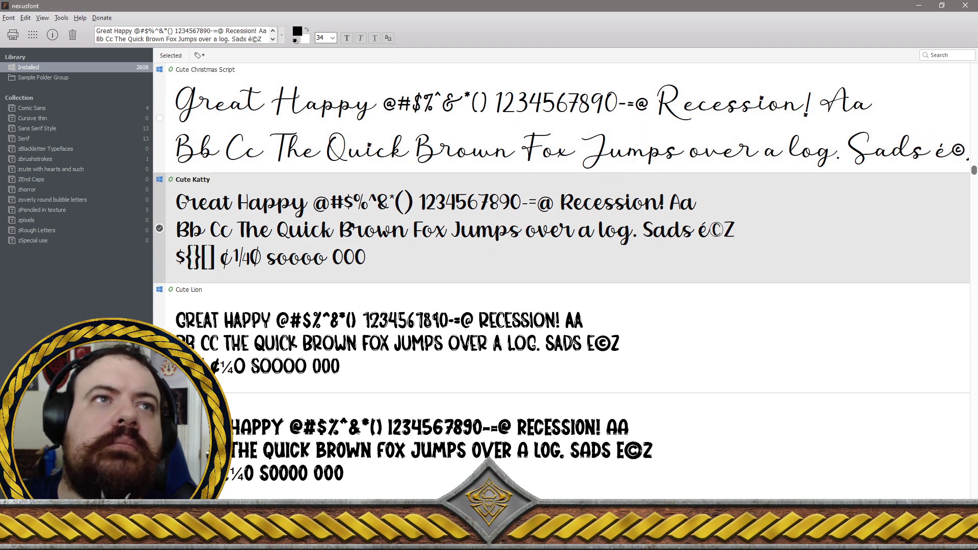
click(356, 336)
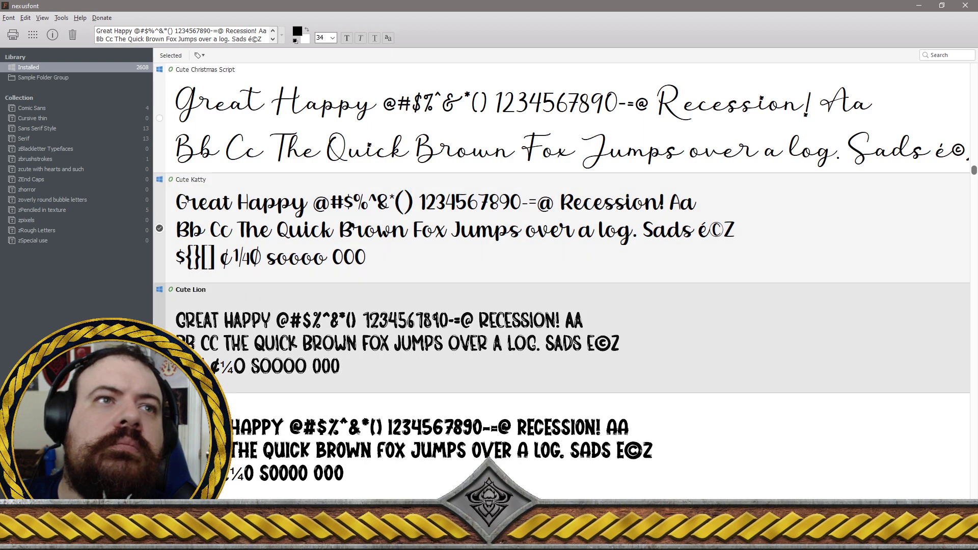
click(295, 398)
scroll(295, 399, down, 1)
scroll(326, 380, down, 1)
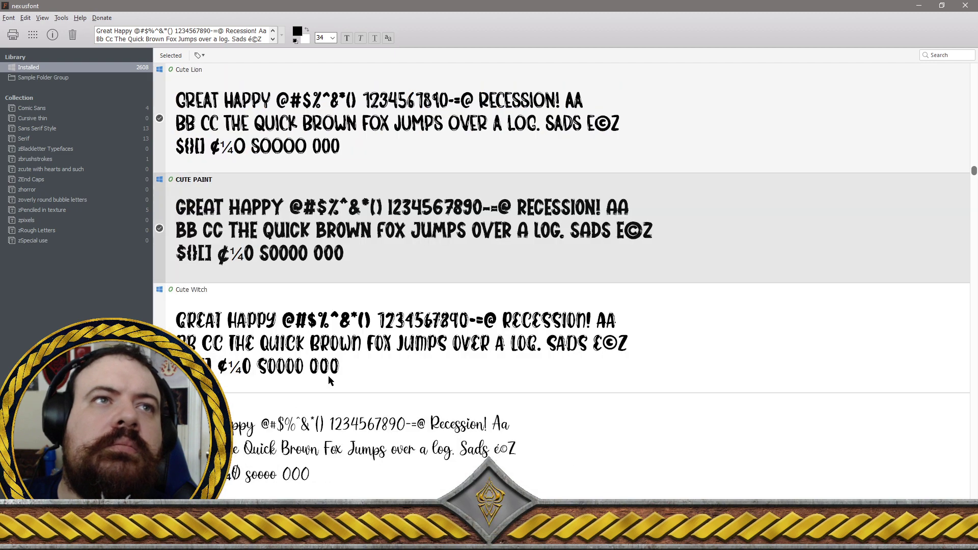
click(408, 339)
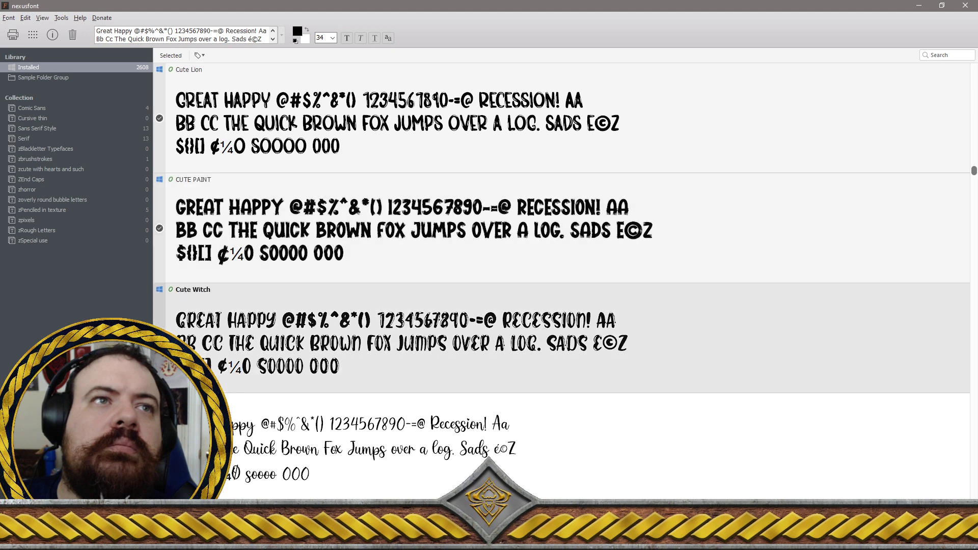
key(Down)
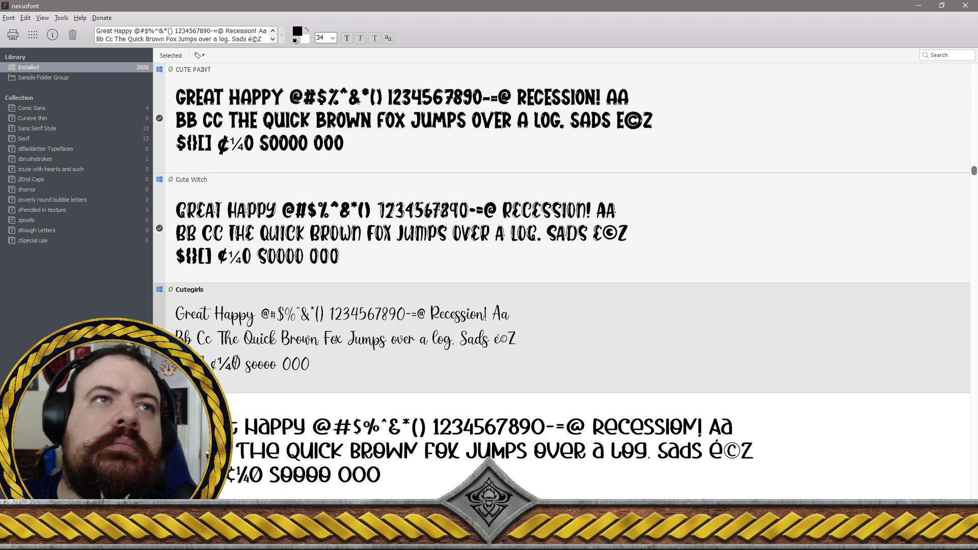
scroll(561, 280, down, 1)
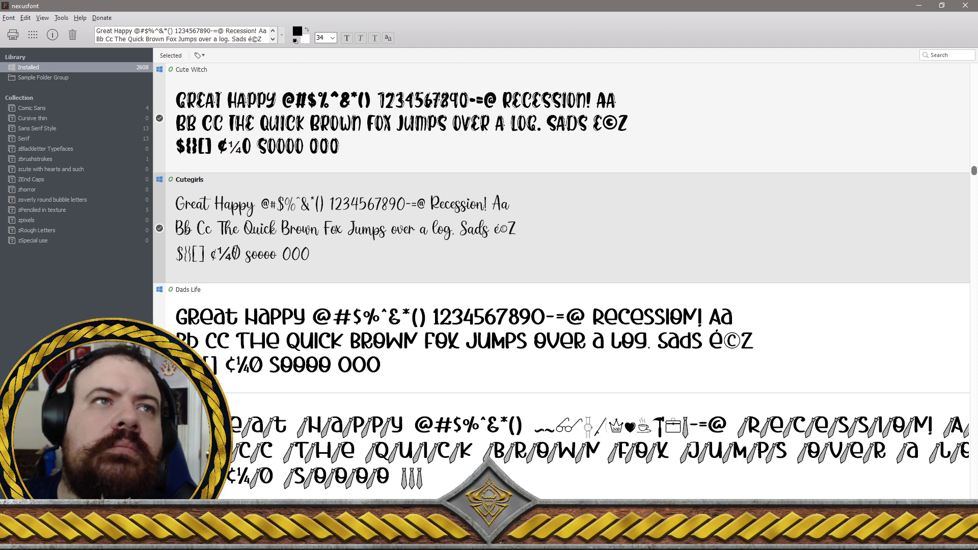
Mark Dads Life Tie, Daily Mail Regular, DailyMail-Regular and Dalmatins for removal, leaving Dads Life unmarked
key(Down)
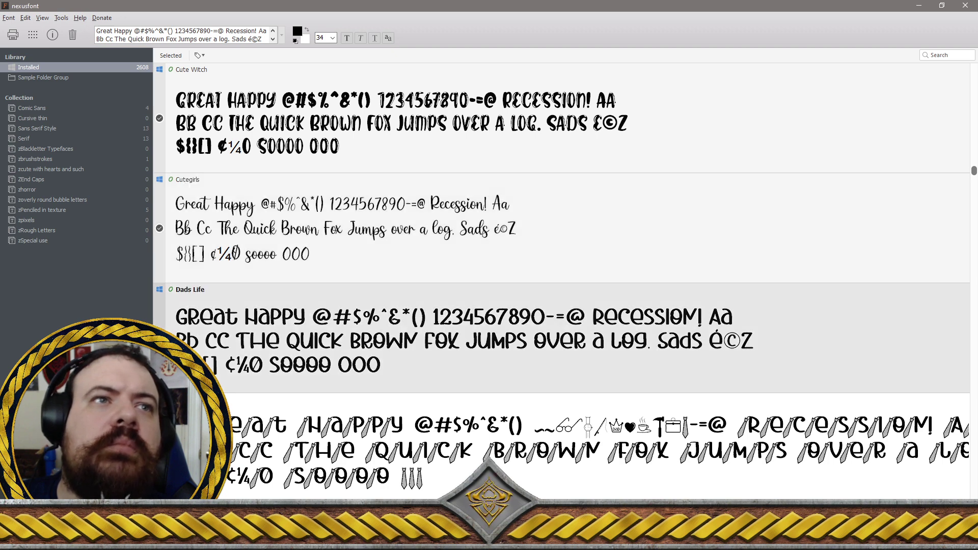
scroll(199, 290, down, 1)
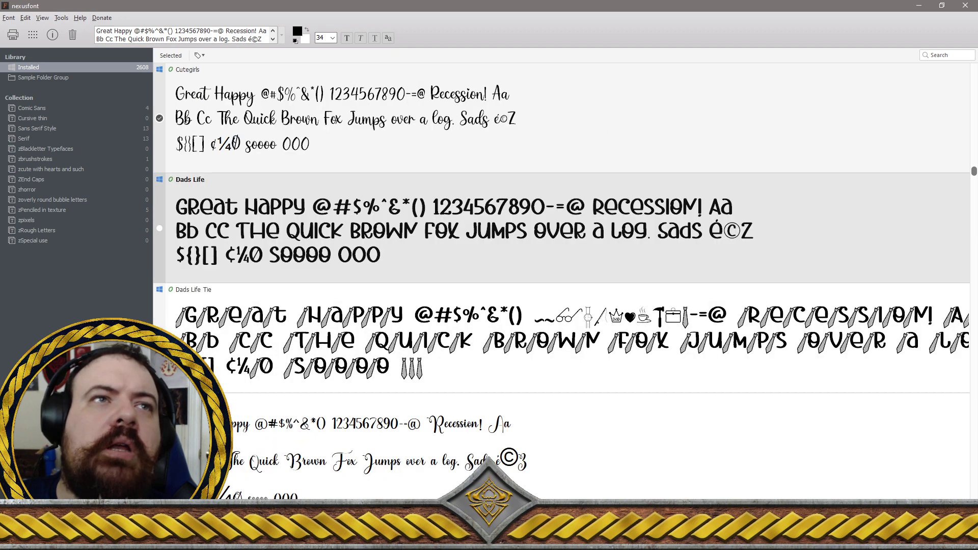
click(217, 292)
scroll(200, 341, down, 2)
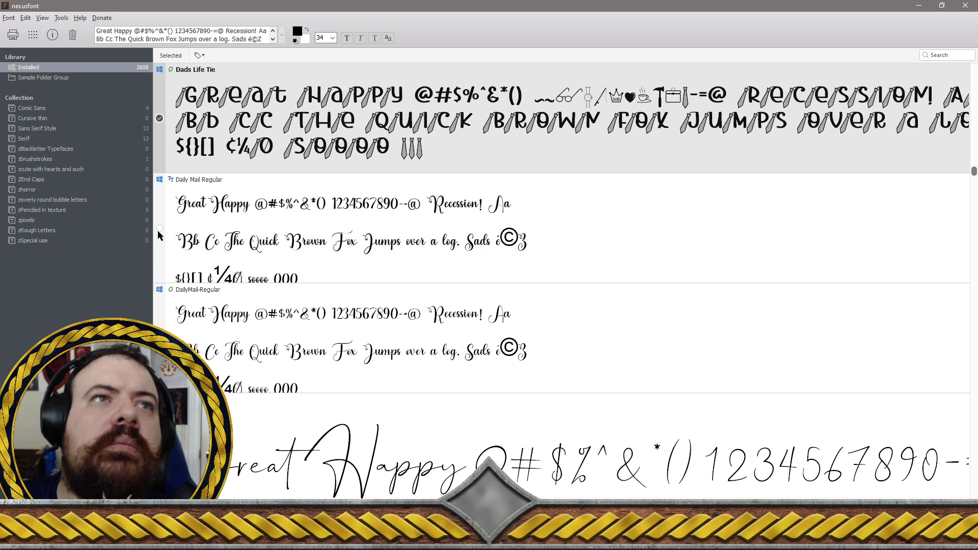
click(160, 232)
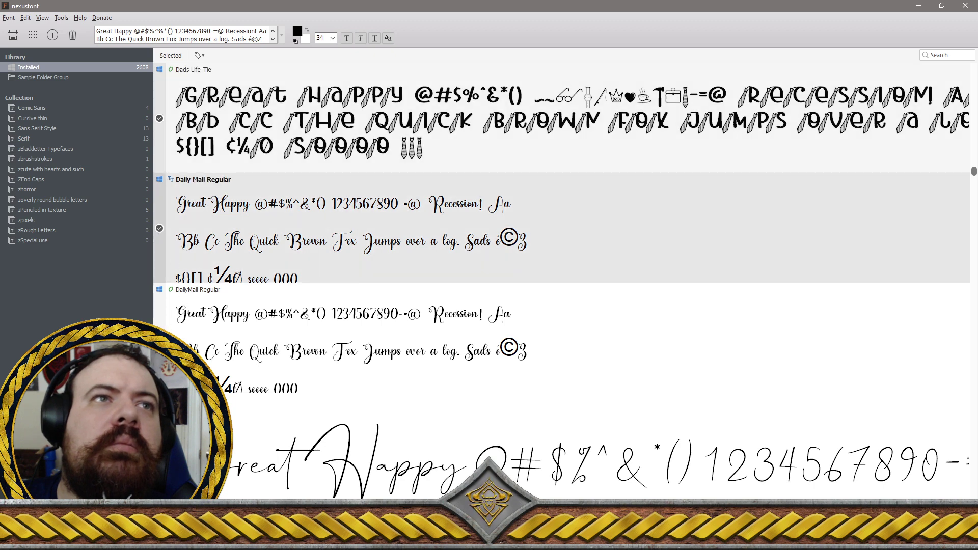
click(159, 338)
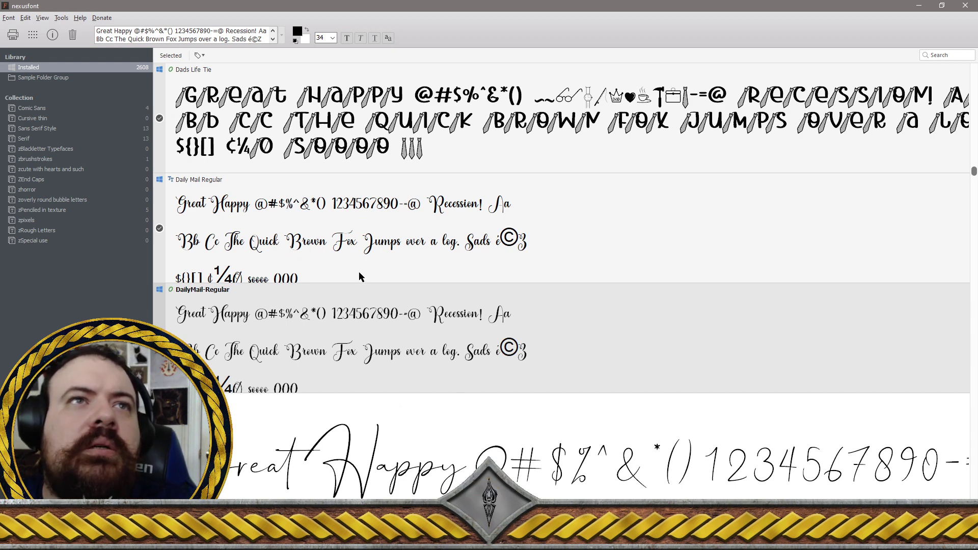
scroll(409, 295, down, 1)
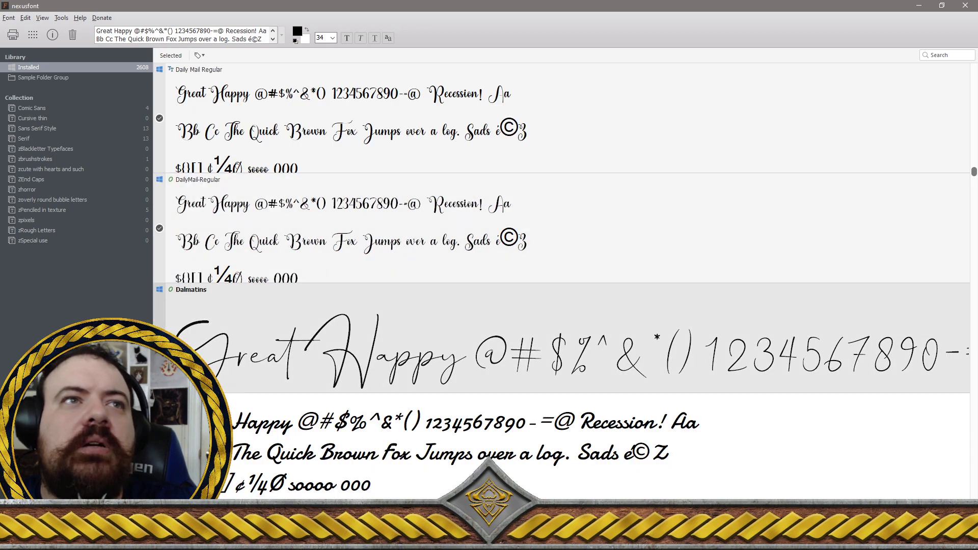
scroll(273, 283, down, 2)
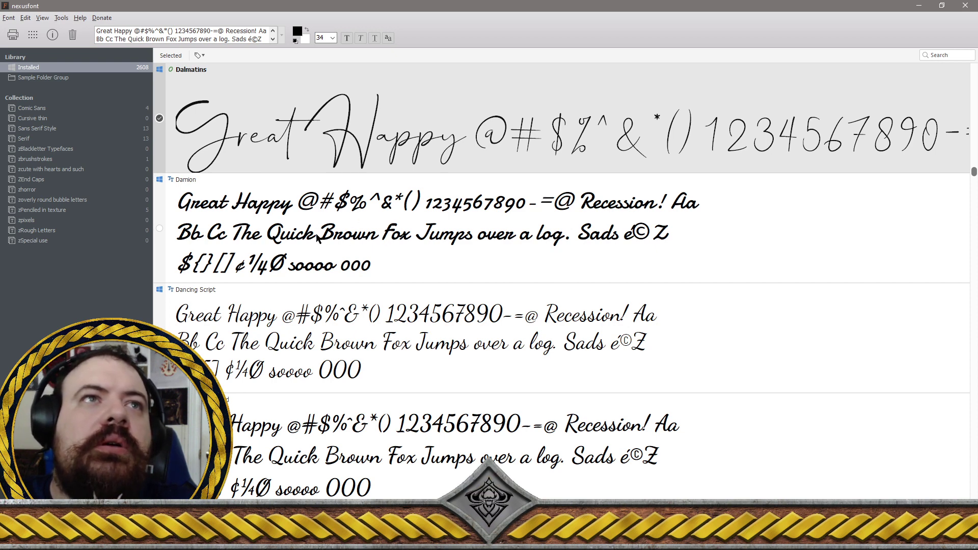
Mark Damion, Dancing Script, Dancing Script Bold, Danila Beatrrice, Danilla Jathorr and Darita Sent for removal
click(160, 229)
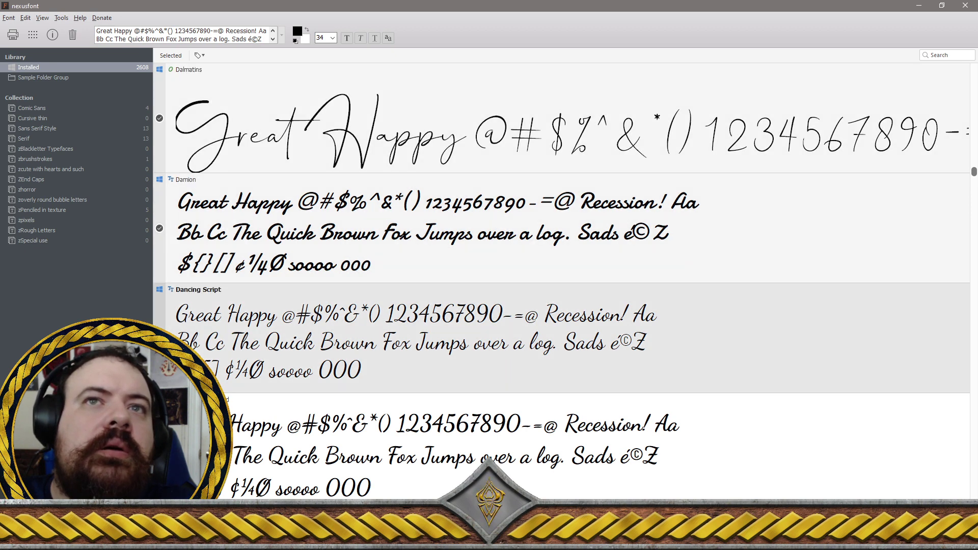
key(Down)
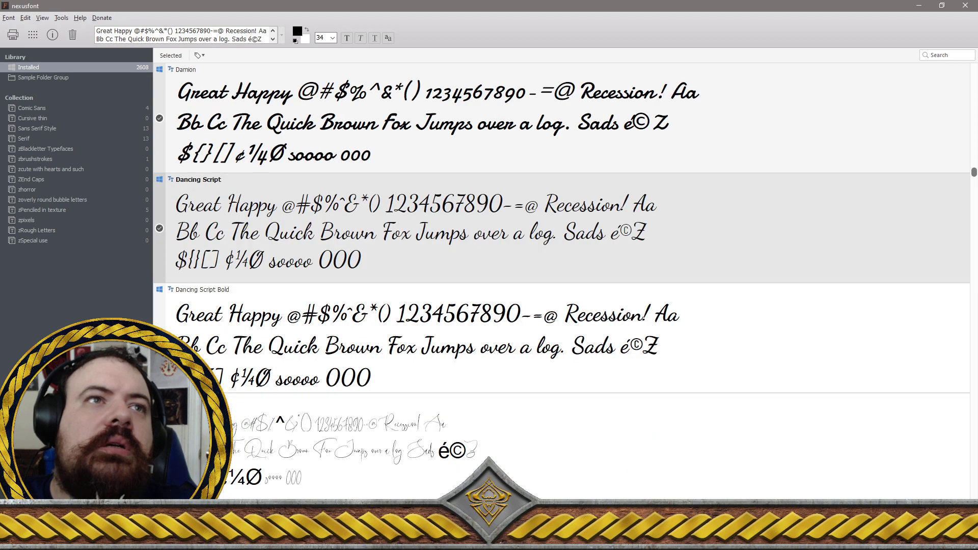
key(Down)
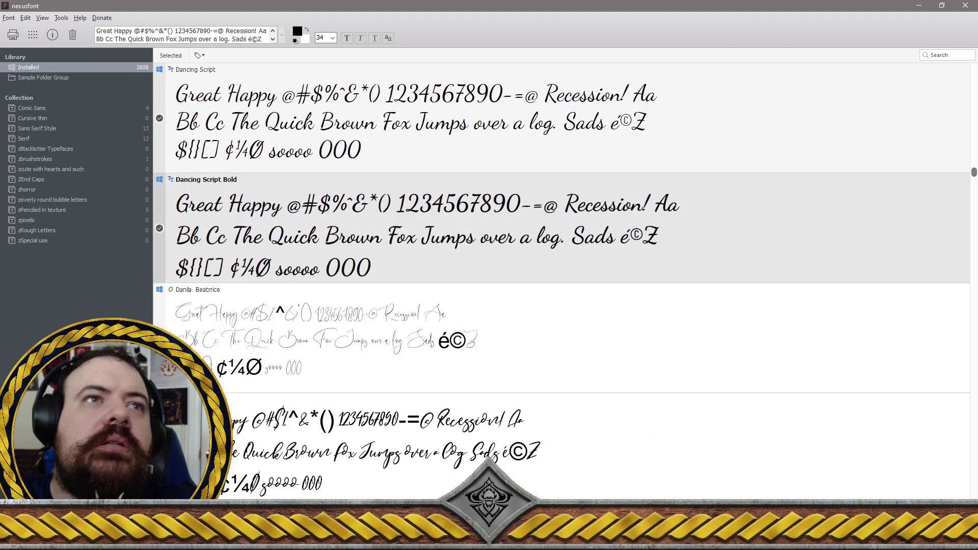
key(Down)
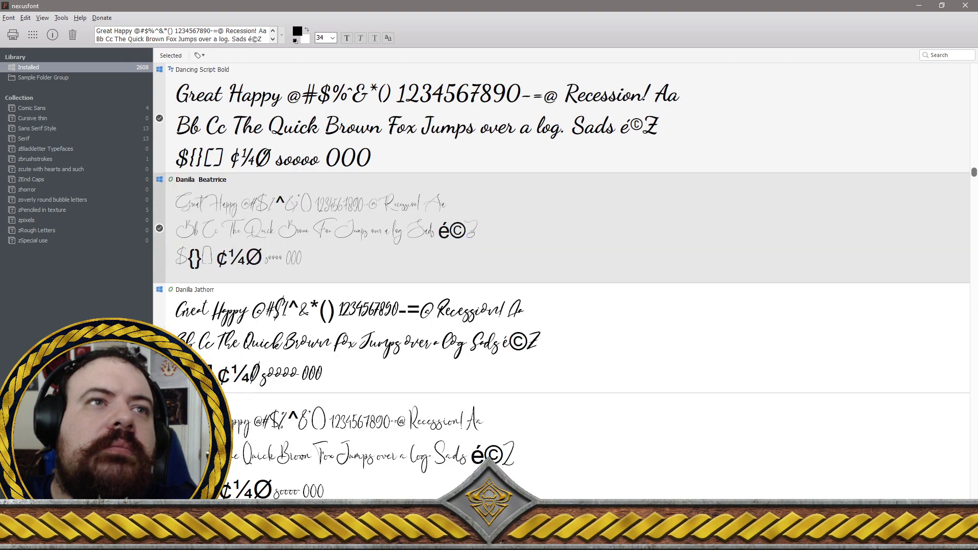
key(Down)
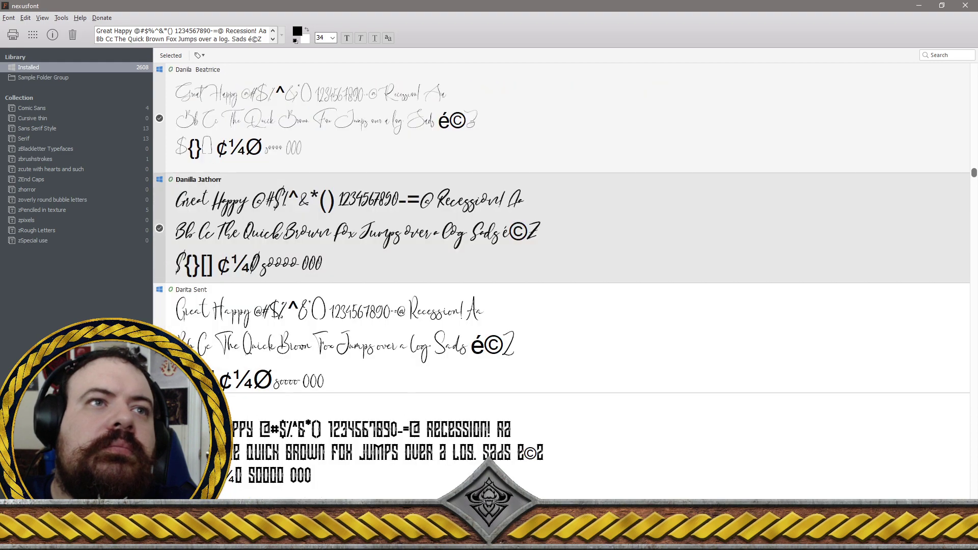
key(Down)
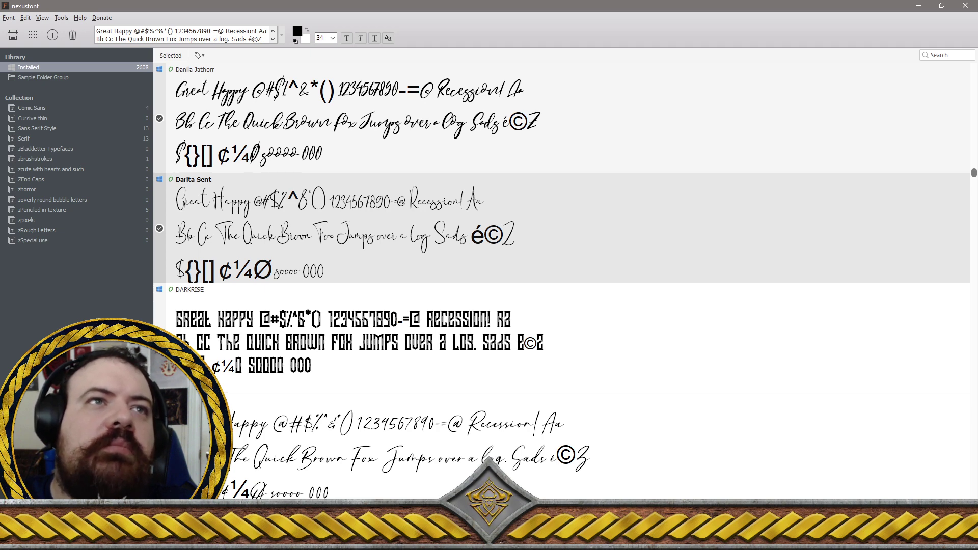
Mark DARKRISE, Darmogo, Datho Ostma, Dattingan Bauttimo and Daysha for removal
key(Down)
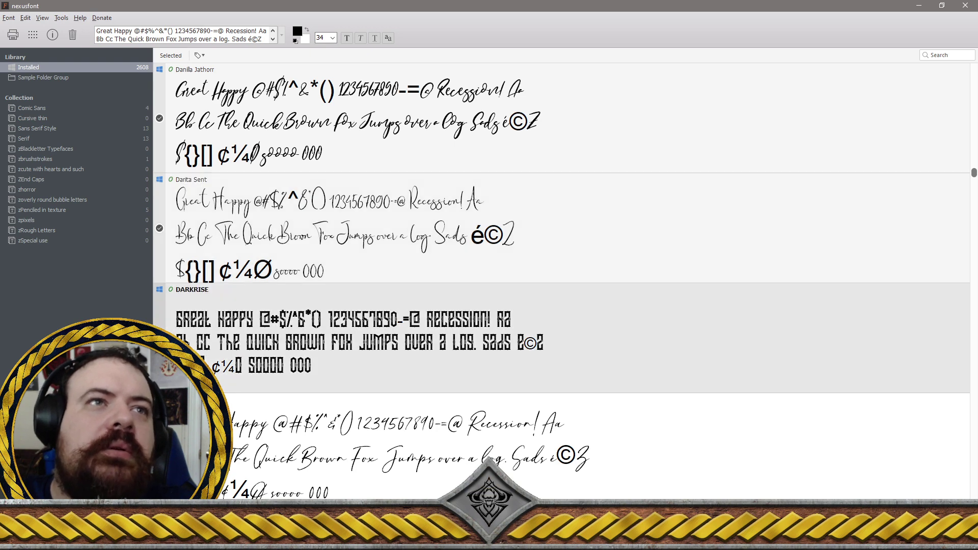
scroll(561, 265, down, 1)
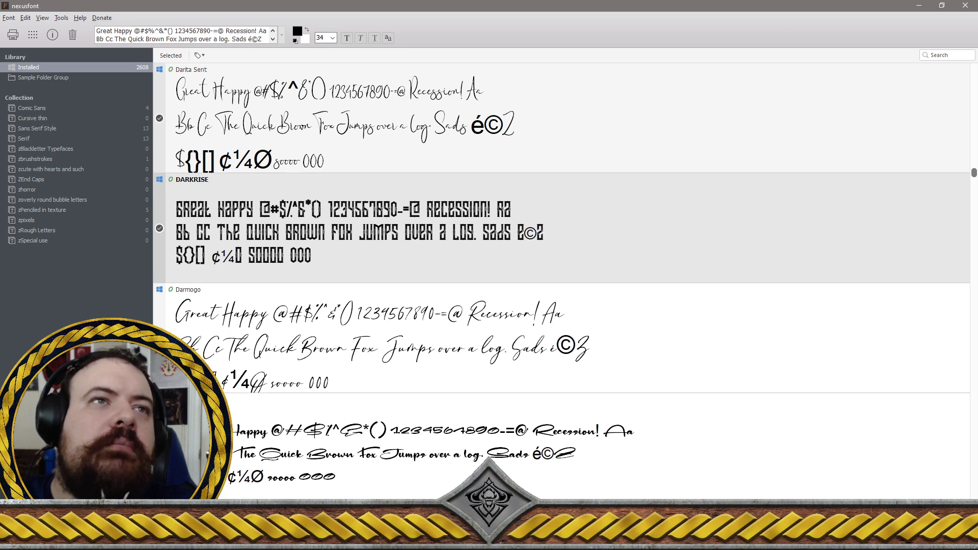
click(561, 338)
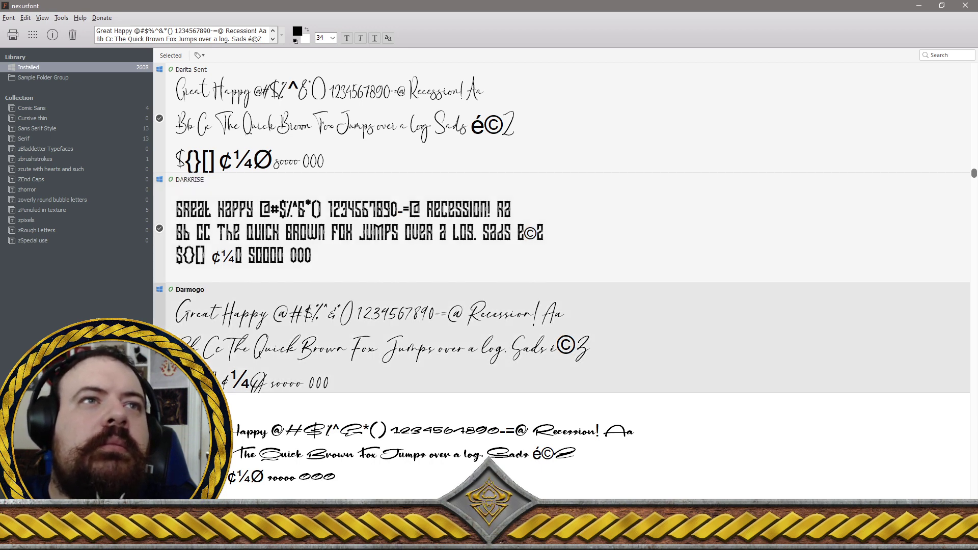
scroll(561, 281, down, 1)
click(560, 338)
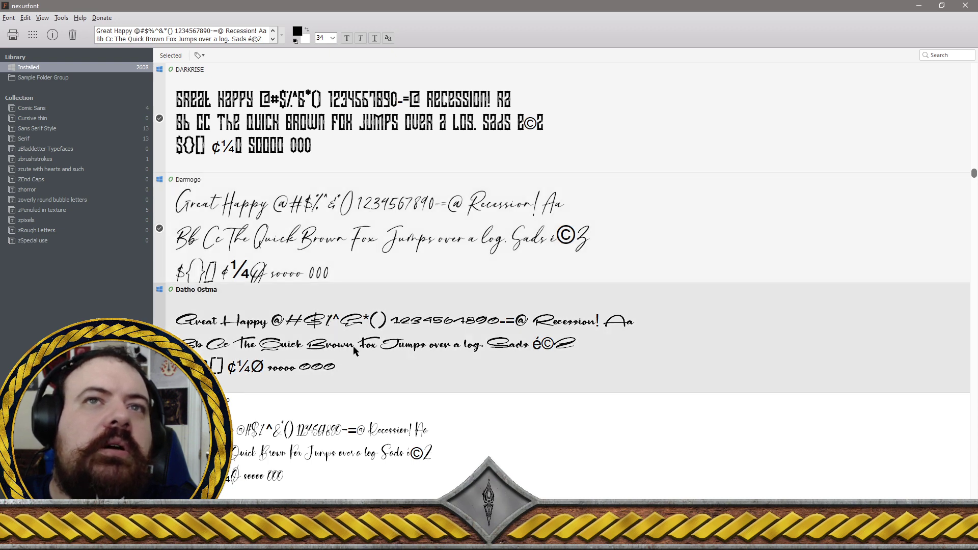
scroll(343, 350, down, 1)
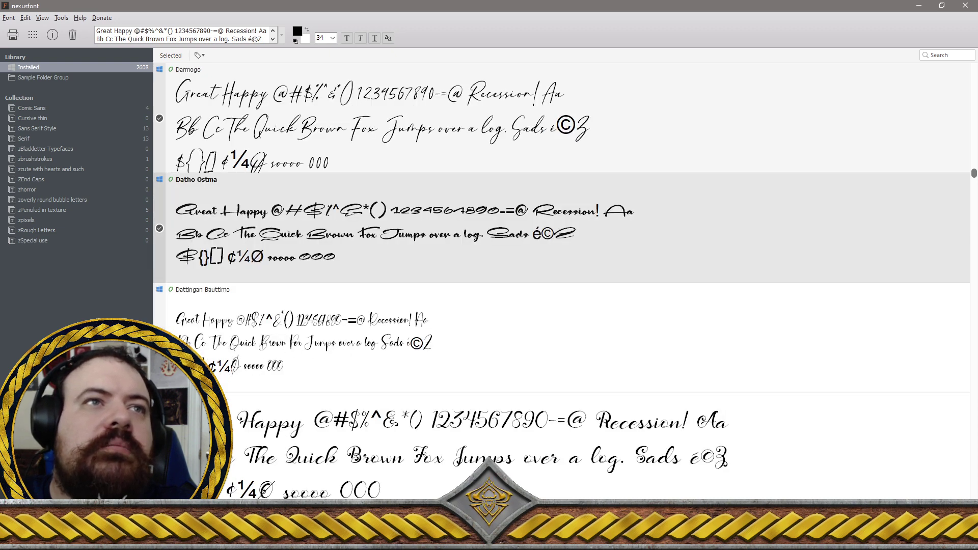
click(560, 337)
scroll(560, 255, down, 1)
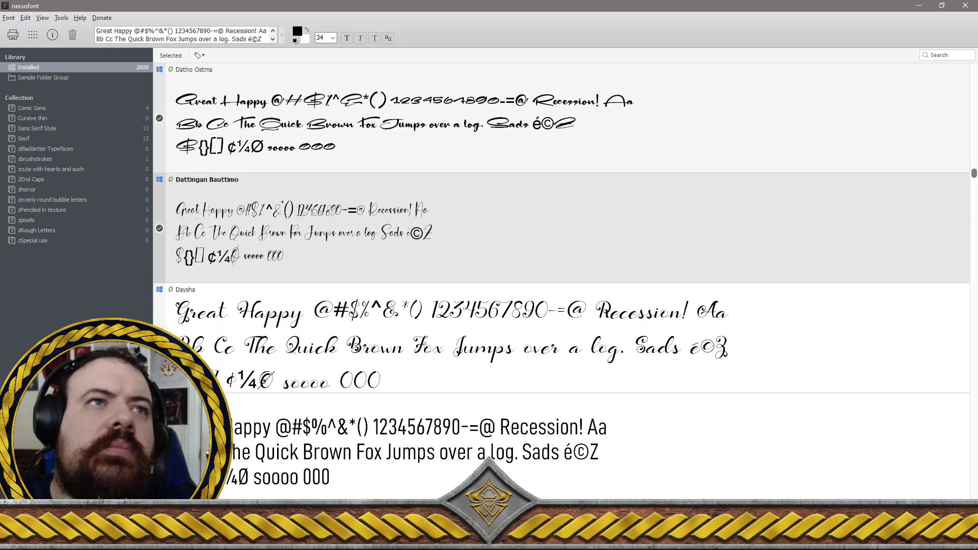
click(561, 338)
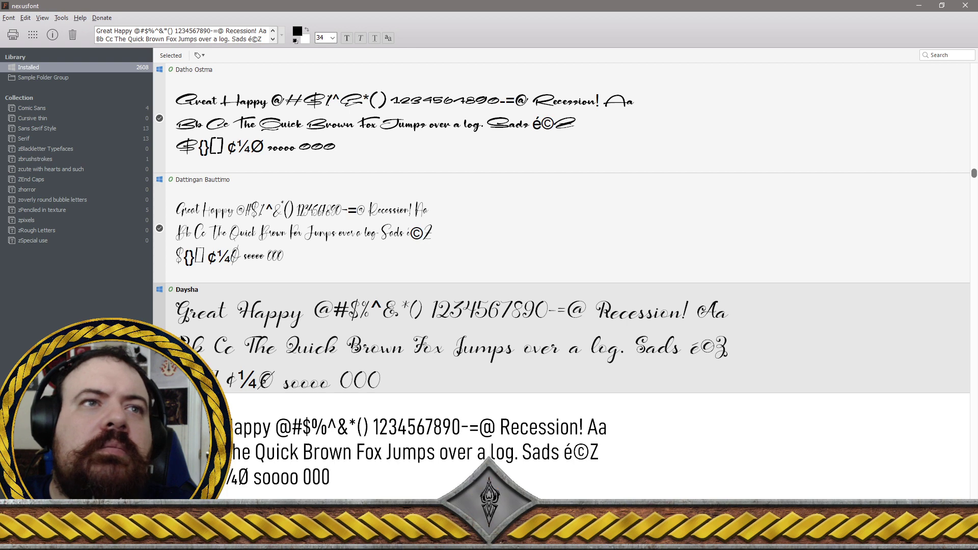
scroll(560, 283, down, 1)
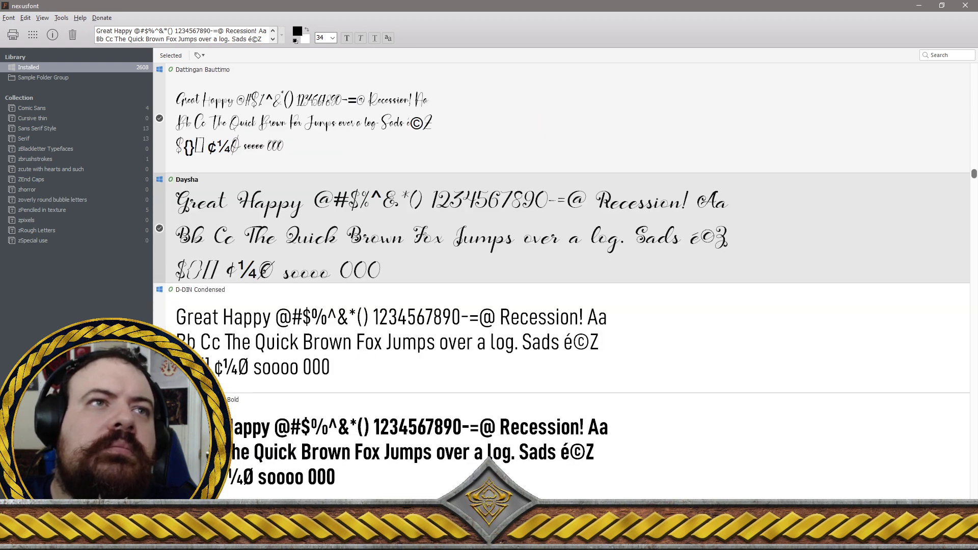
Mark D-DIN Condensed, D-DIN Condensed Bold, Dear Daisy and DEAR GREEN for removal
click(561, 338)
click(248, 434)
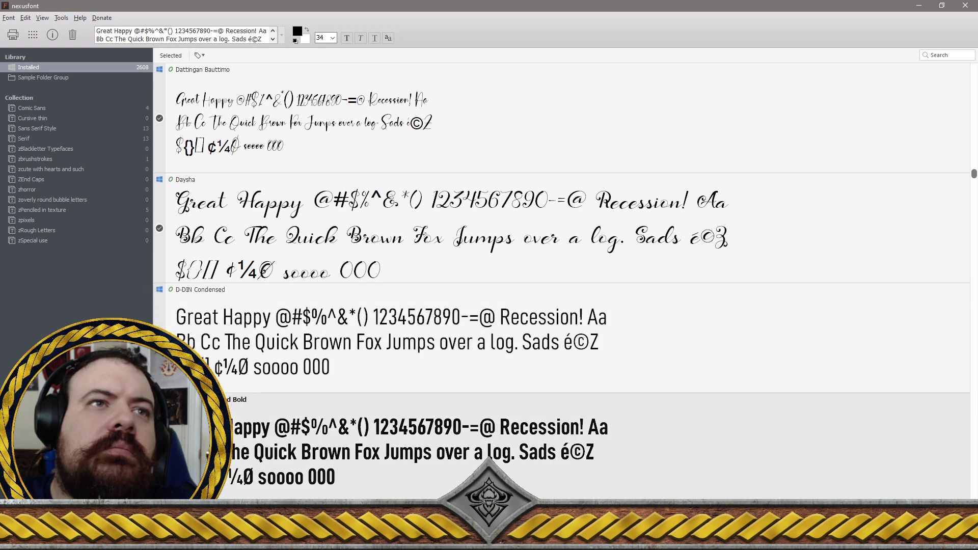
scroll(247, 433, down, 2)
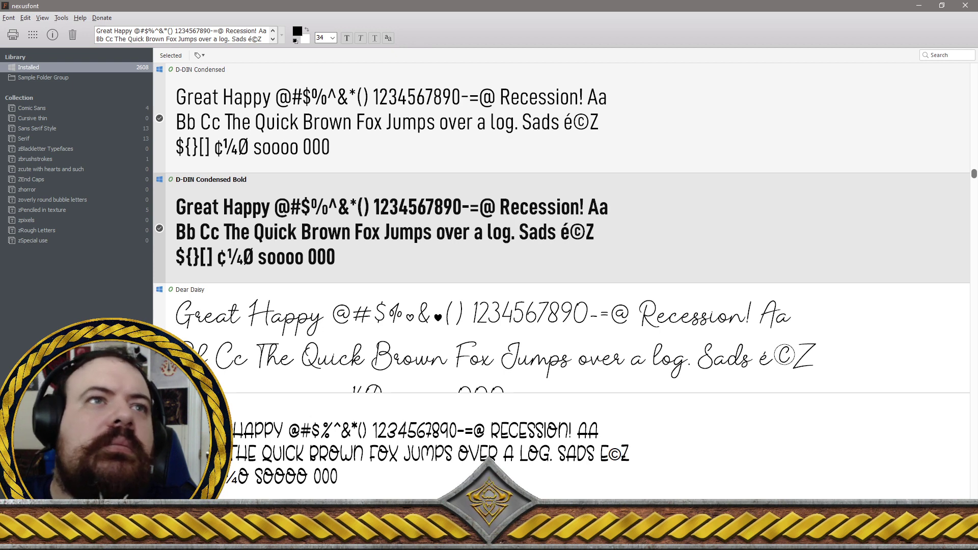
key(Down)
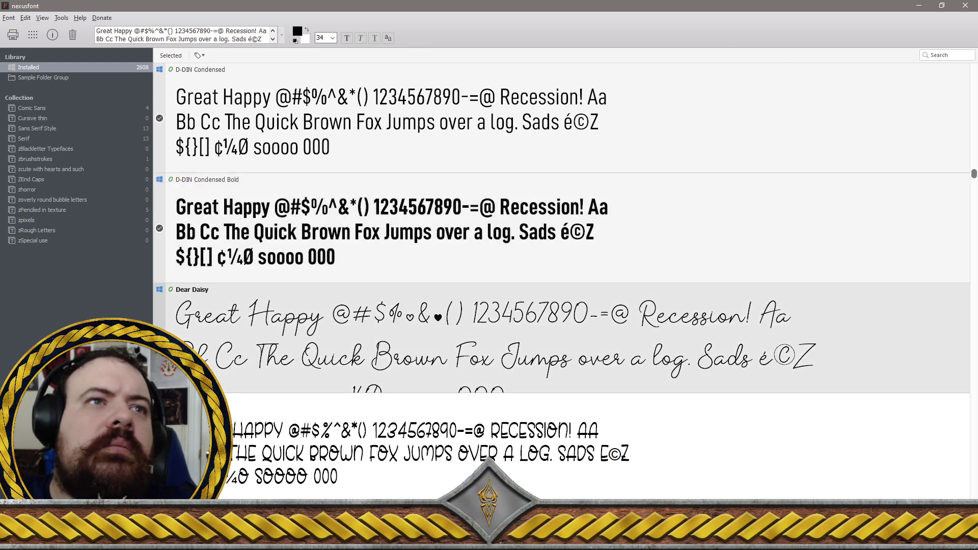
key(Down)
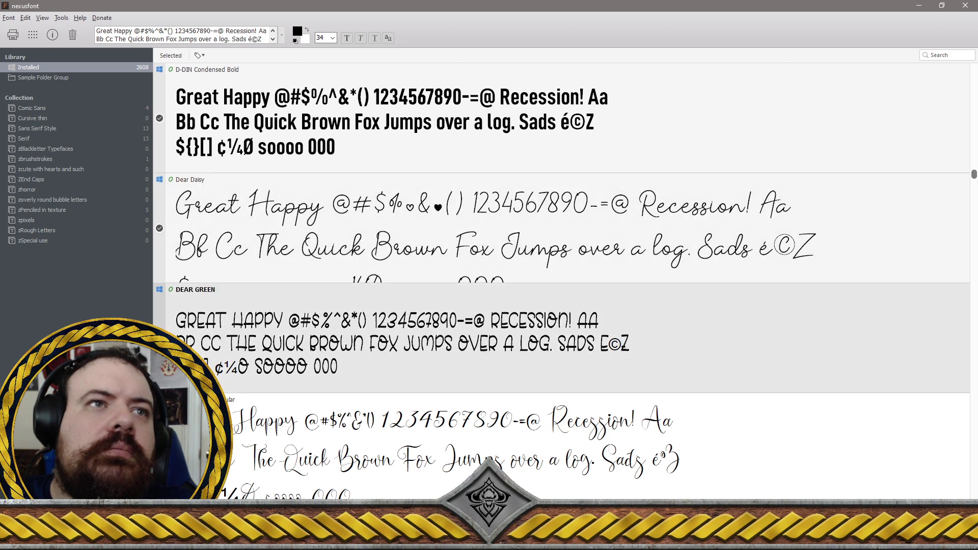
Mark Dear Natasha Regular, Deardorf and Deardorf Alternate for removal
key(Down)
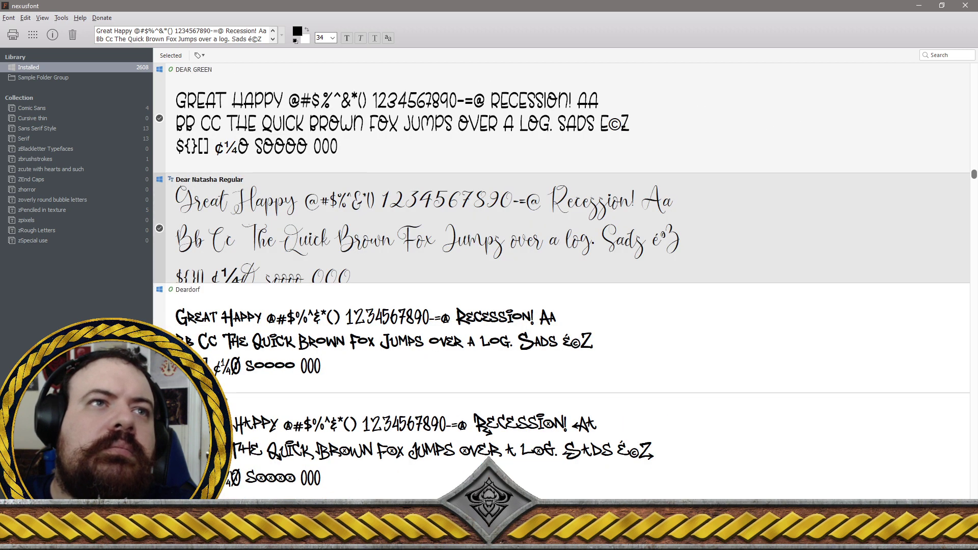
key(Down)
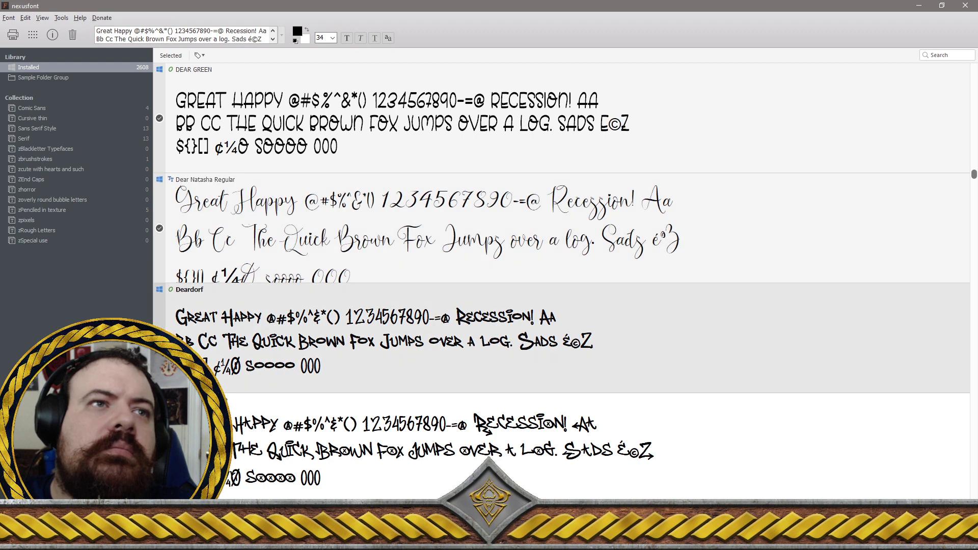
key(Down)
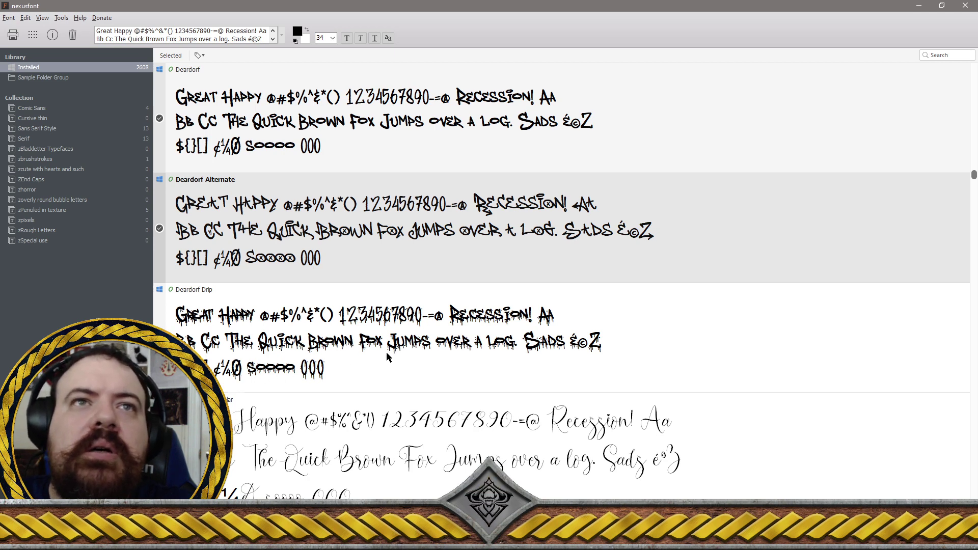
Mark DearNatasha-Regular, Deathridge and Deesirre for removal, leaving Deardorf Drip unmarked
scroll(386, 352, down, 1)
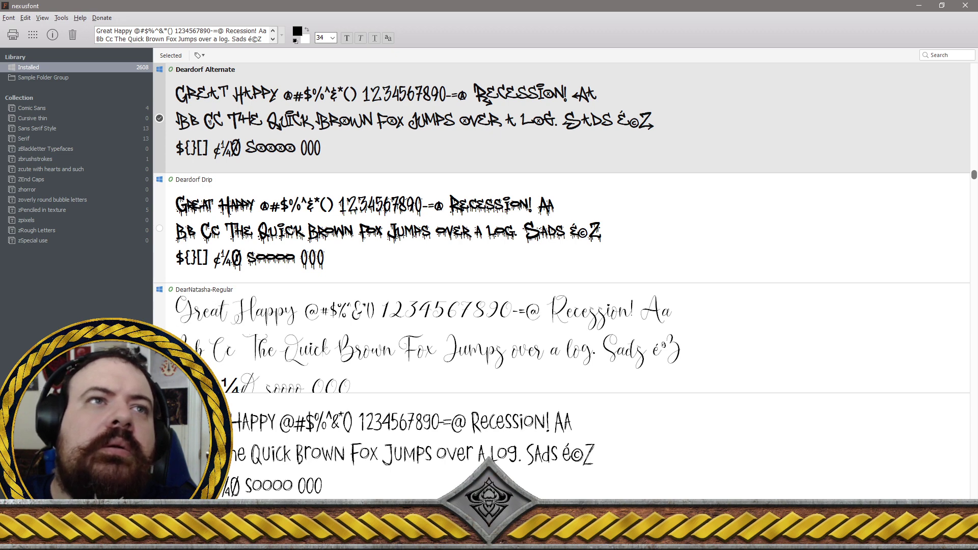
click(193, 329)
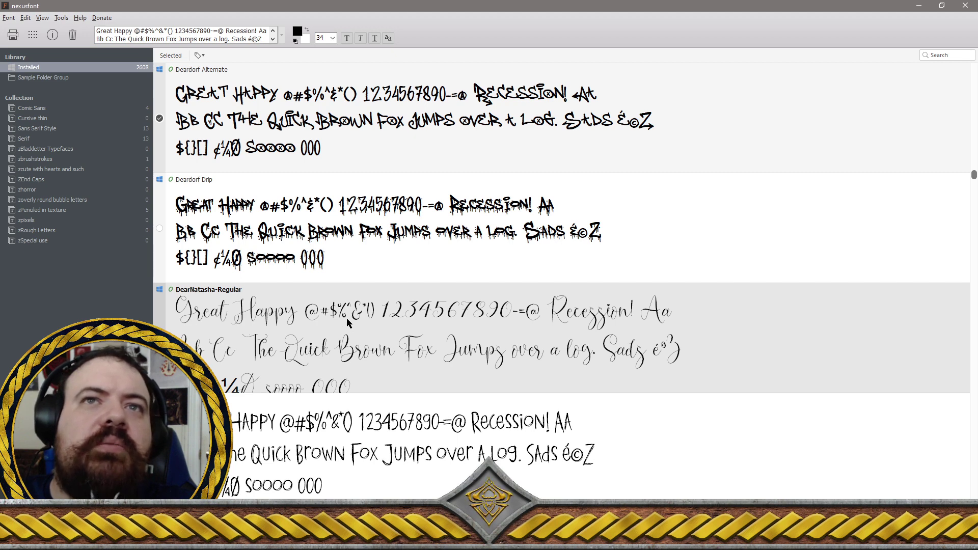
scroll(347, 319, down, 1)
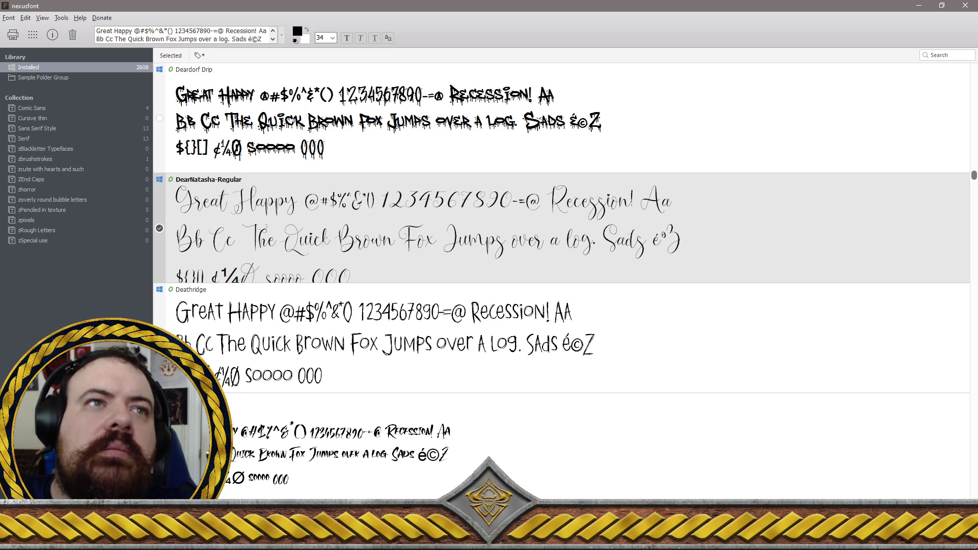
scroll(204, 350, down, 1)
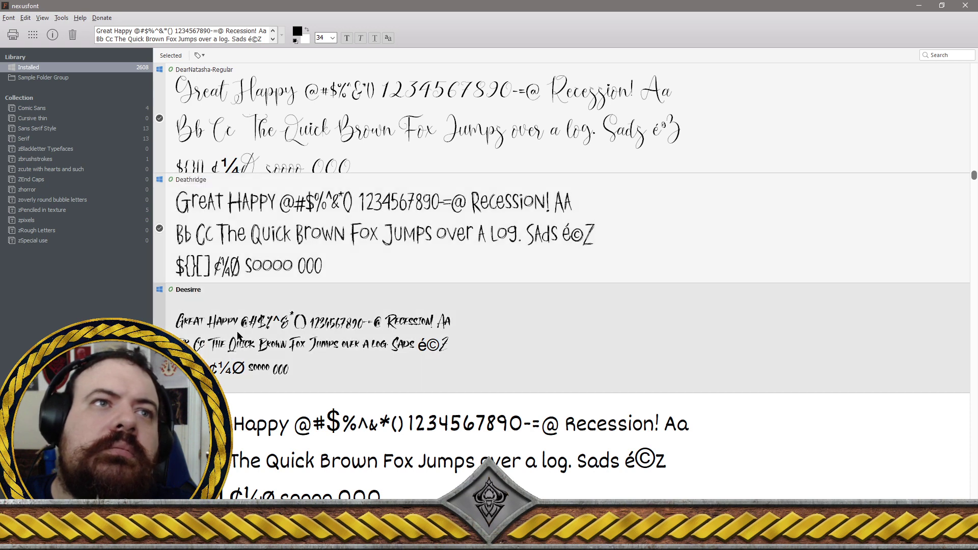
Uninstall all marked fonts with the Uninstall and Delete font files option
right_click(255, 335)
click(276, 354)
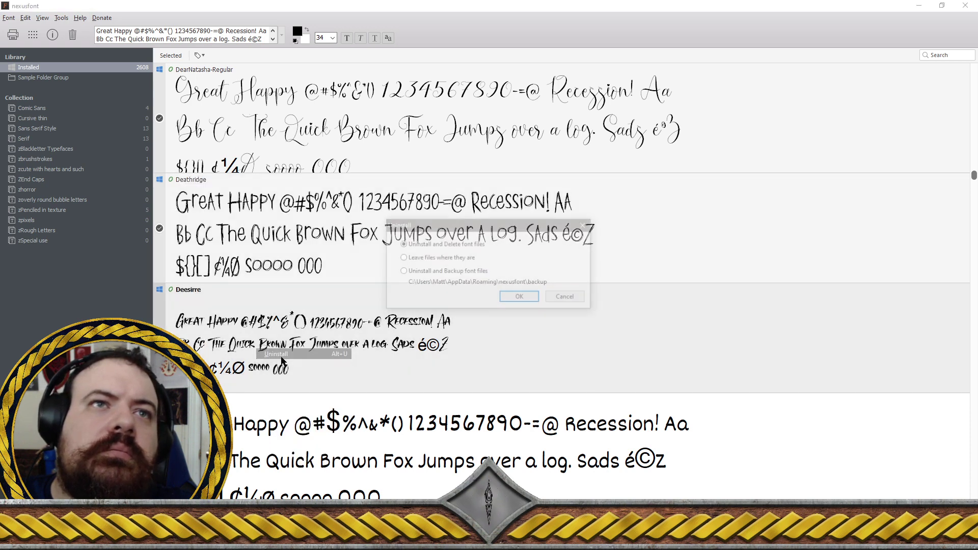
click(521, 298)
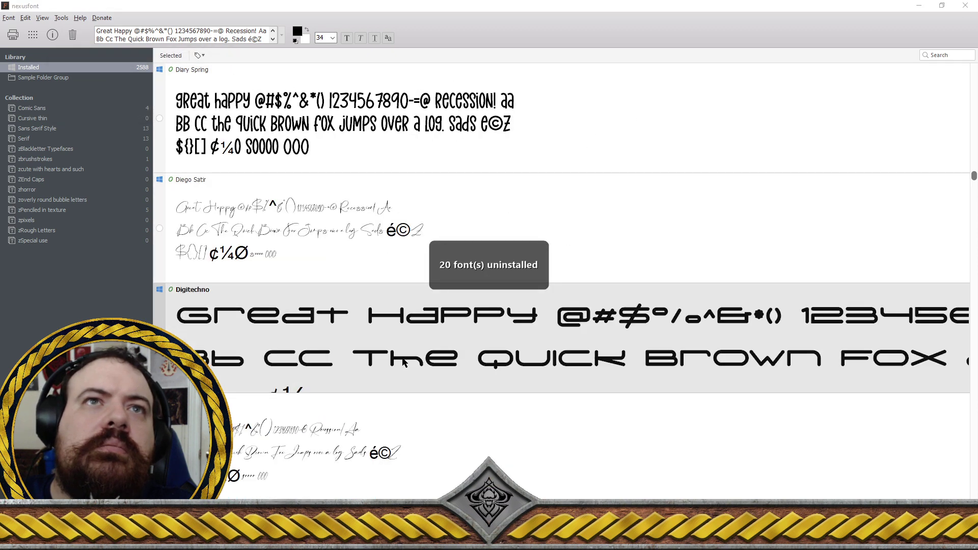
Return to the fonts following Deardorf Drip and mark DELACRUZ and Delight Cookies for removal, leaving Dekko unmarked
scroll(393, 260, up, 4)
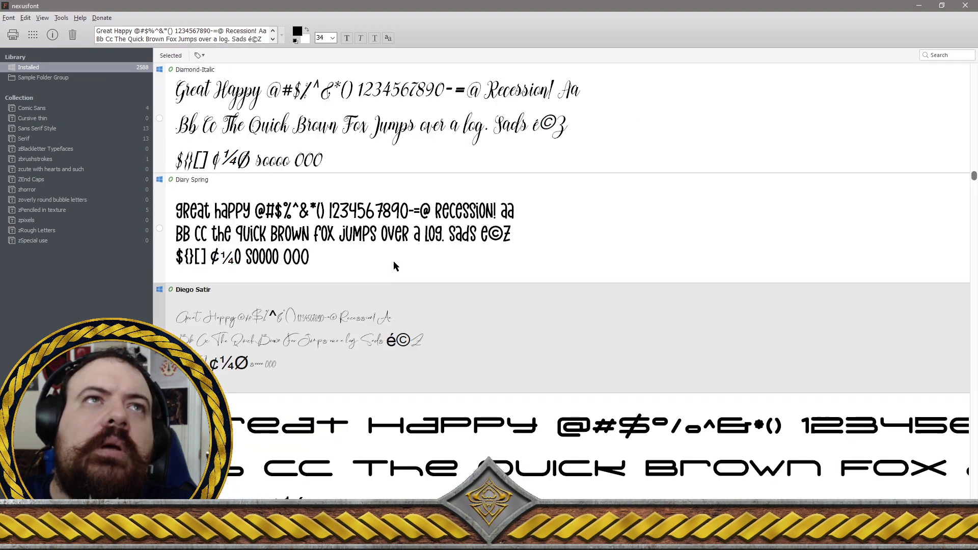
scroll(395, 266, up, 2)
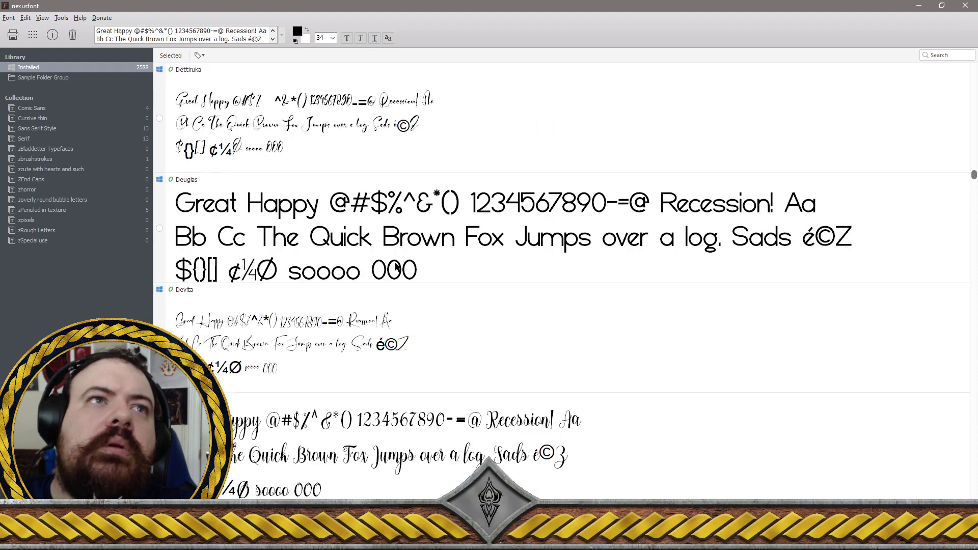
scroll(368, 275, up, 3)
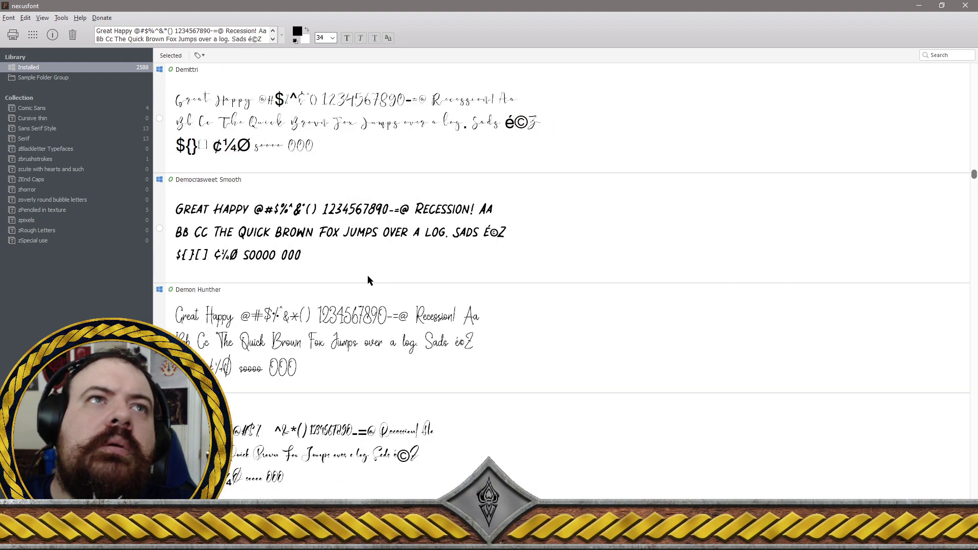
scroll(368, 275, up, 4)
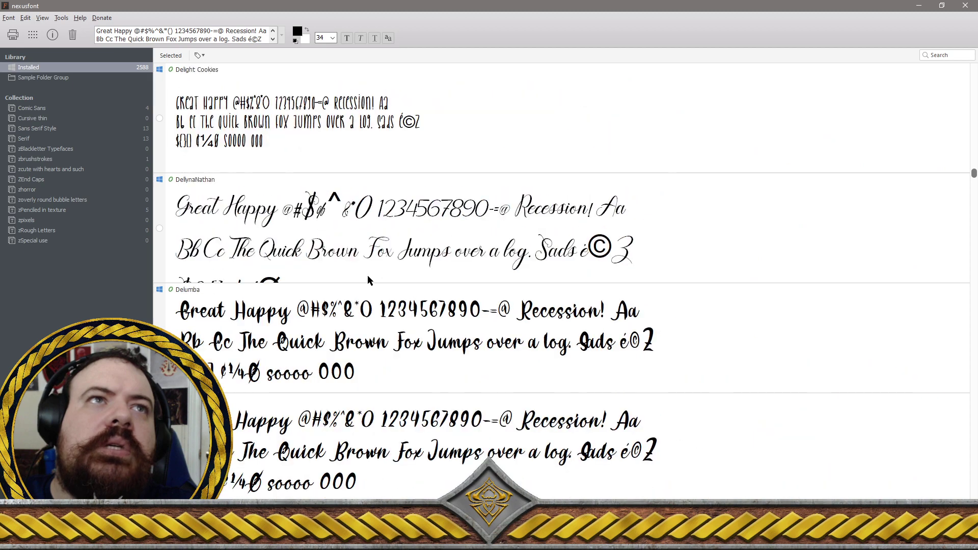
scroll(368, 277, up, 3)
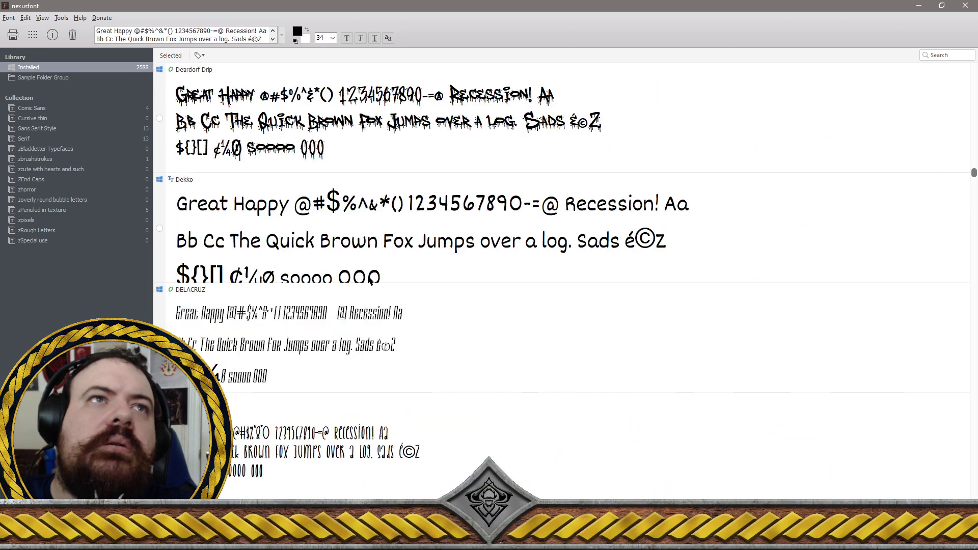
scroll(369, 279, up, 1)
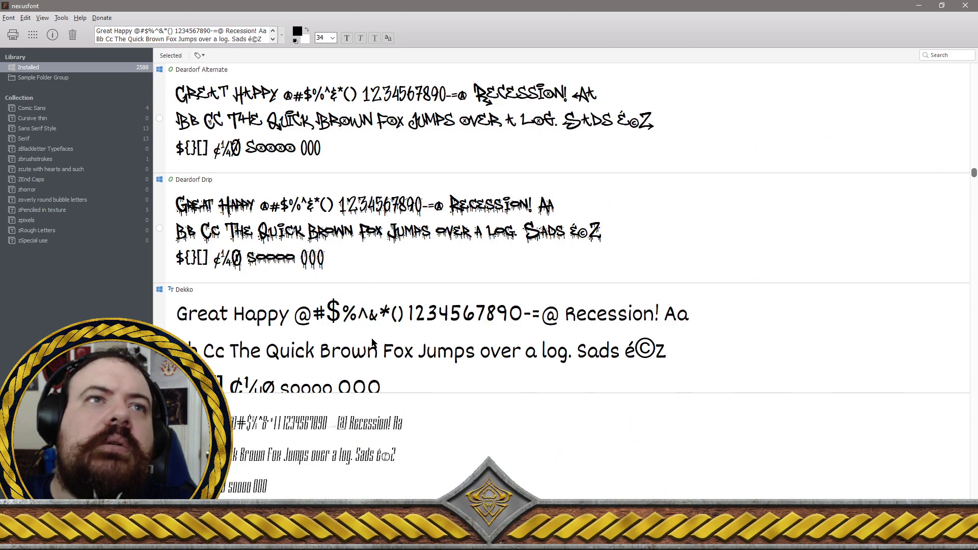
scroll(441, 368, down, 1)
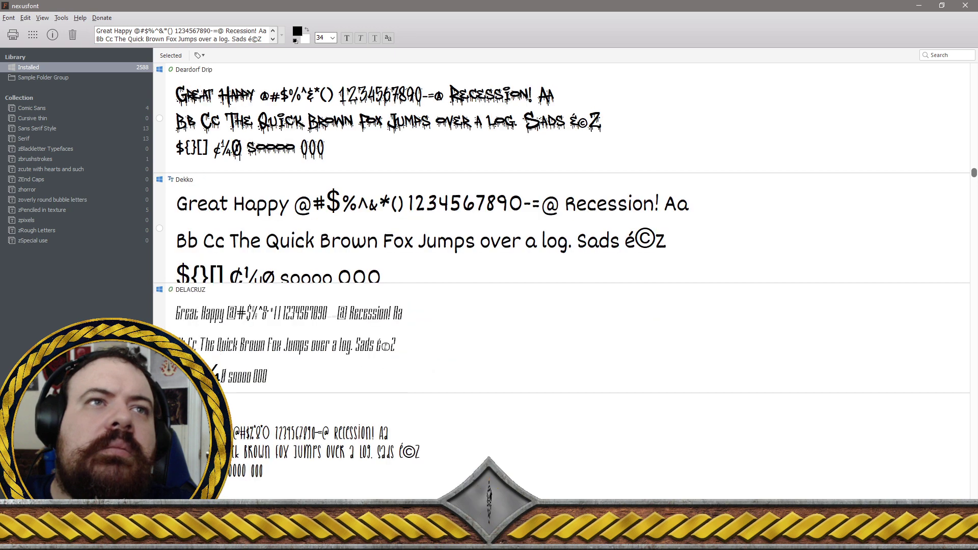
click(441, 368)
scroll(441, 368, down, 1)
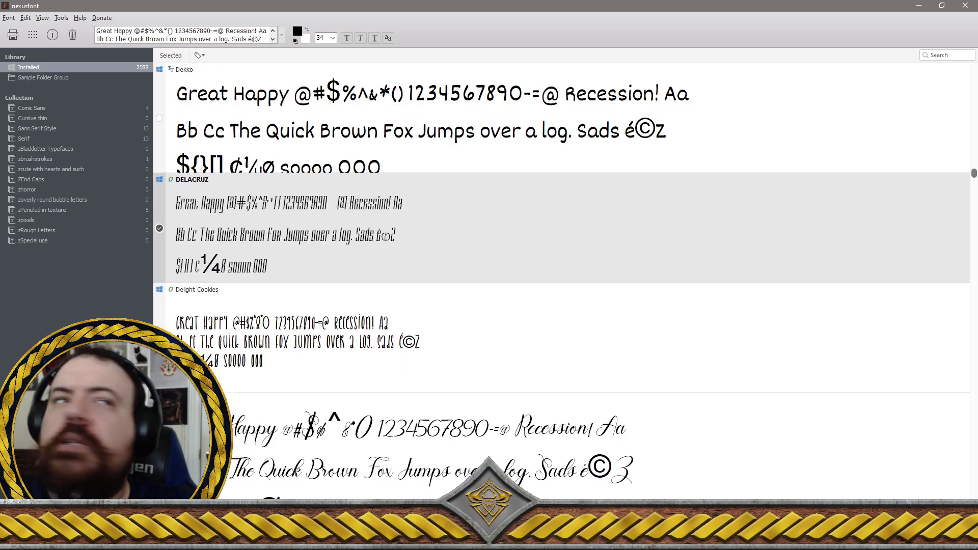
click(441, 368)
Mark DellynaNathan, Delumba and Delumba Italic for removal
scroll(357, 432, down, 1)
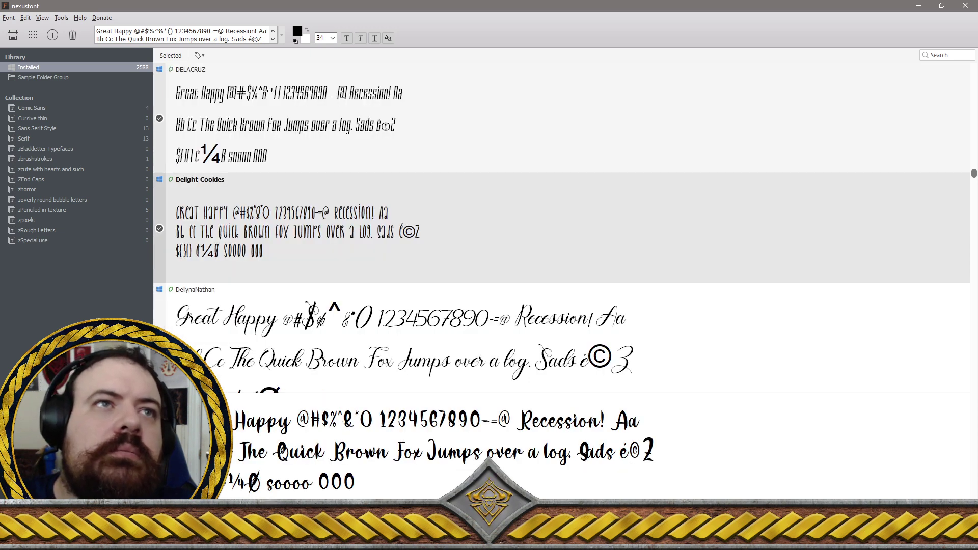
click(441, 368)
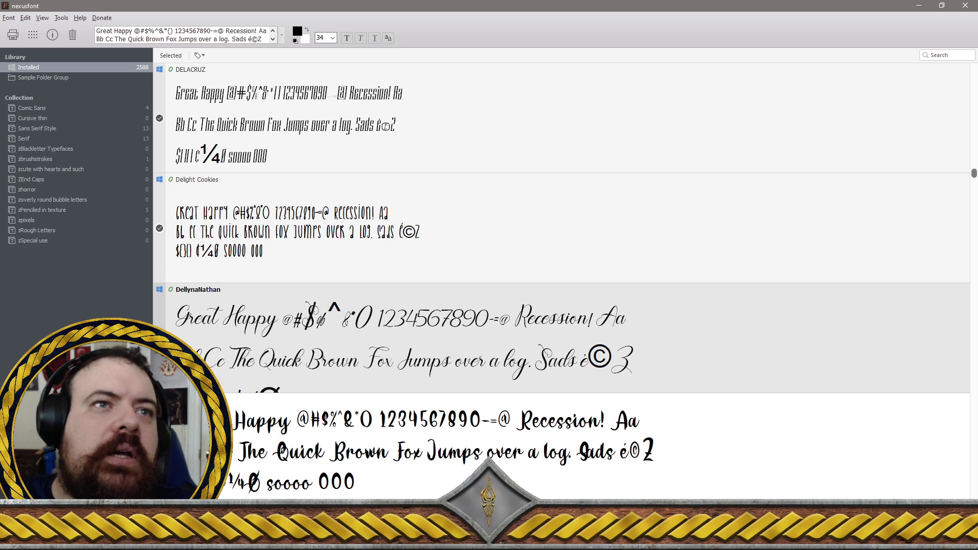
click(442, 433)
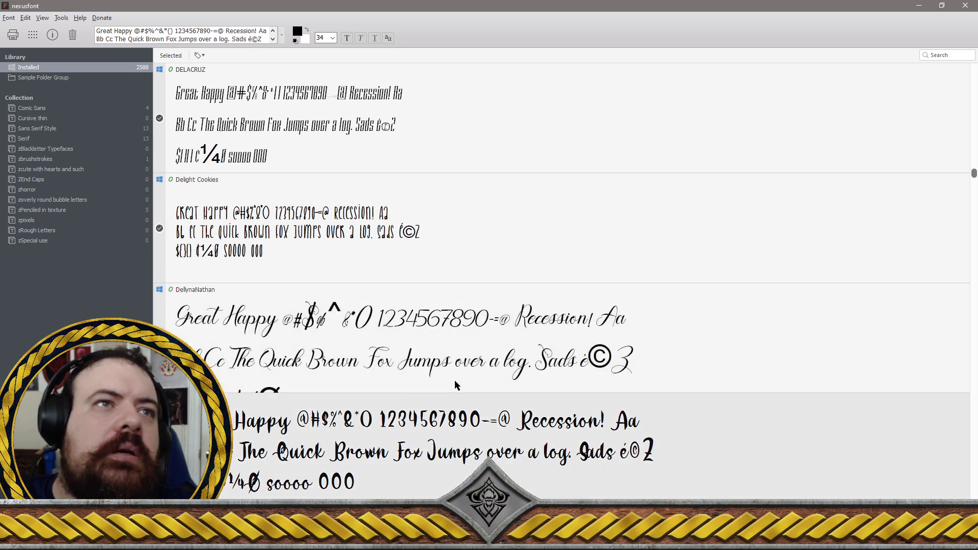
scroll(455, 385, down, 2)
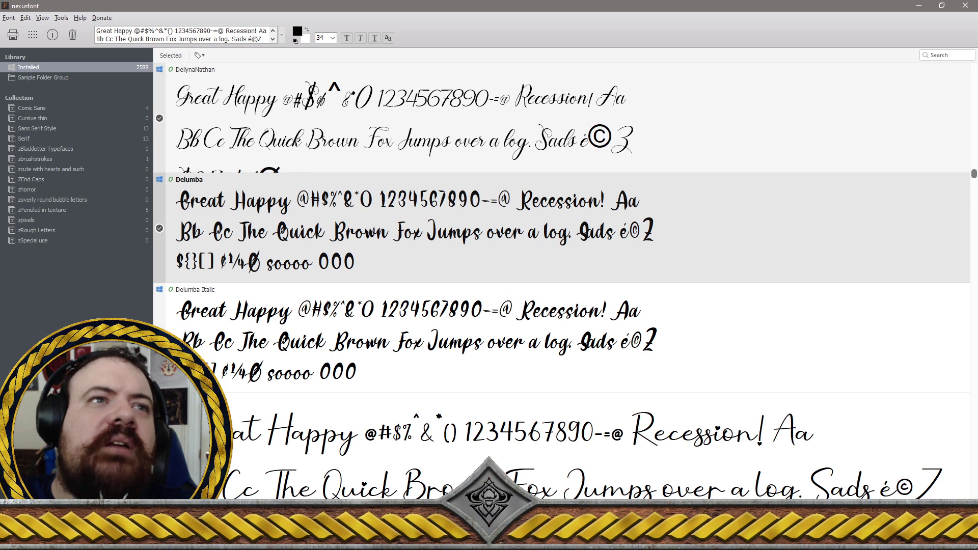
click(247, 336)
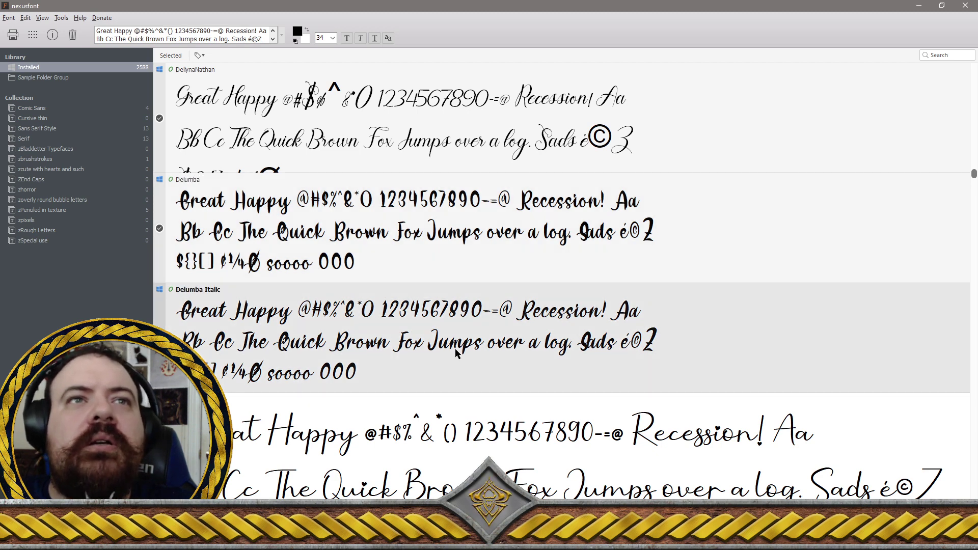
Mark Demillina and Demillina Italic for removal
scroll(455, 348, down, 1)
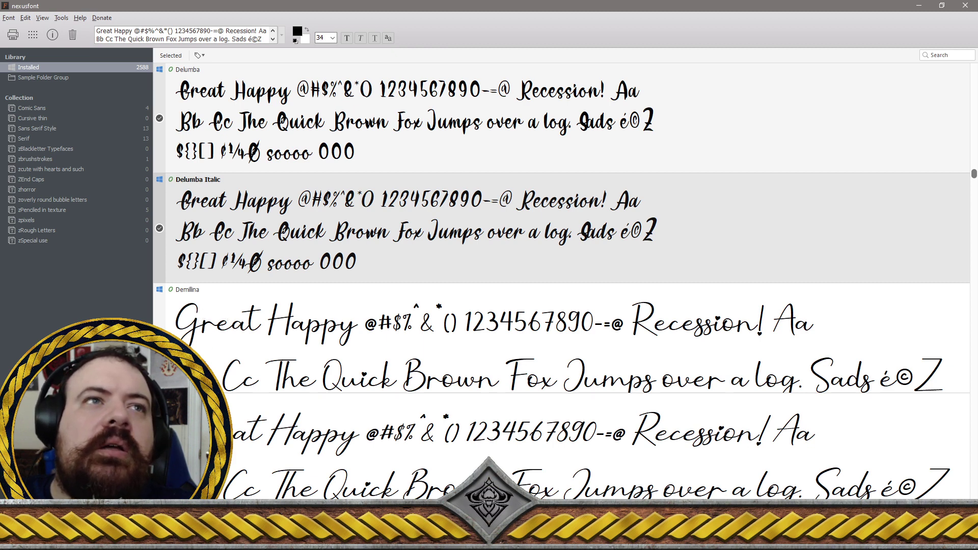
click(227, 299)
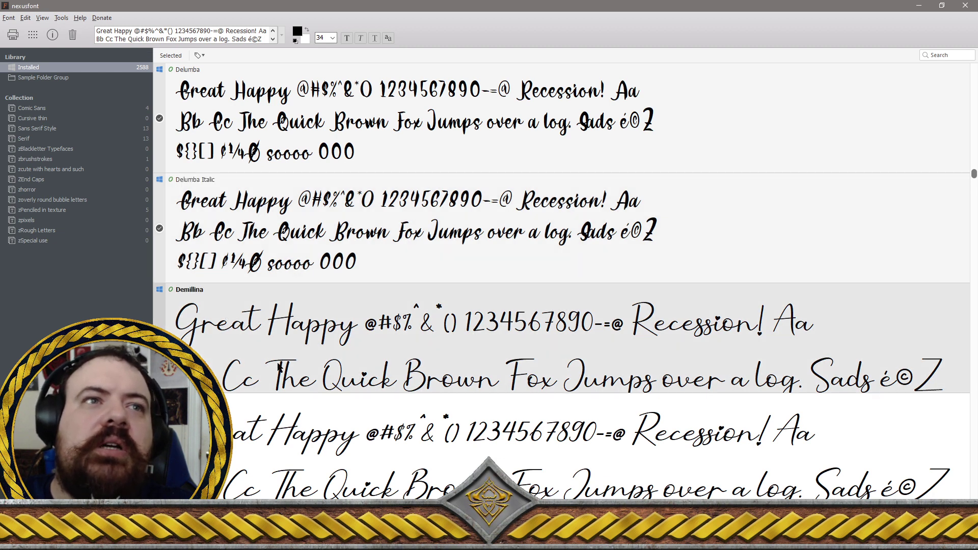
scroll(228, 299, down, 1)
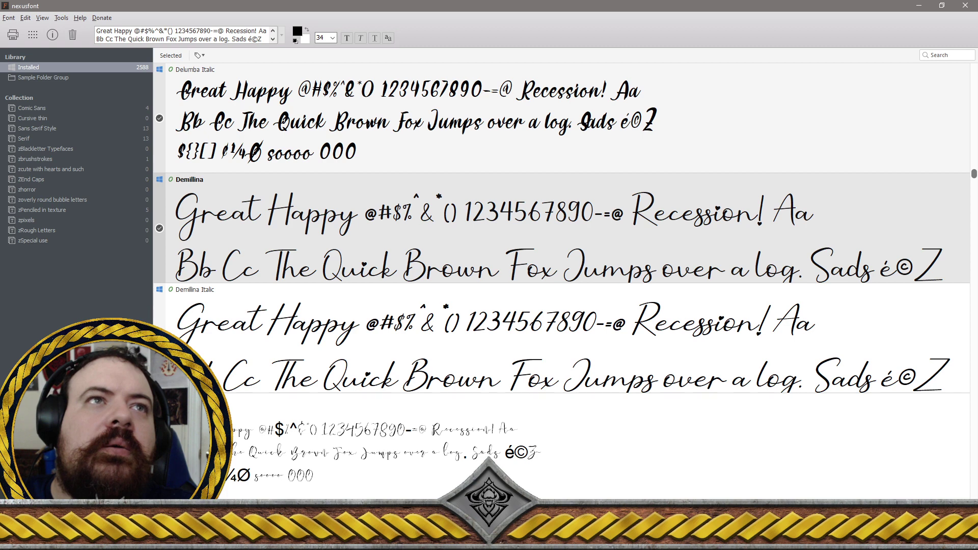
click(194, 312)
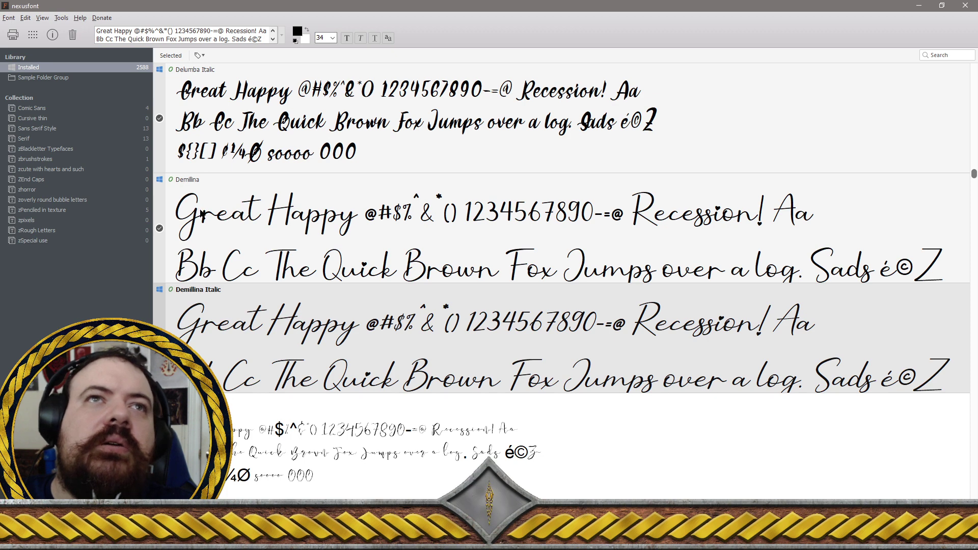
Add the Demittri, Democrasweet Smooth, Demon Hunther and Dettiruka fonts to the current selection of installed fonts
scroll(341, 341, down, 1)
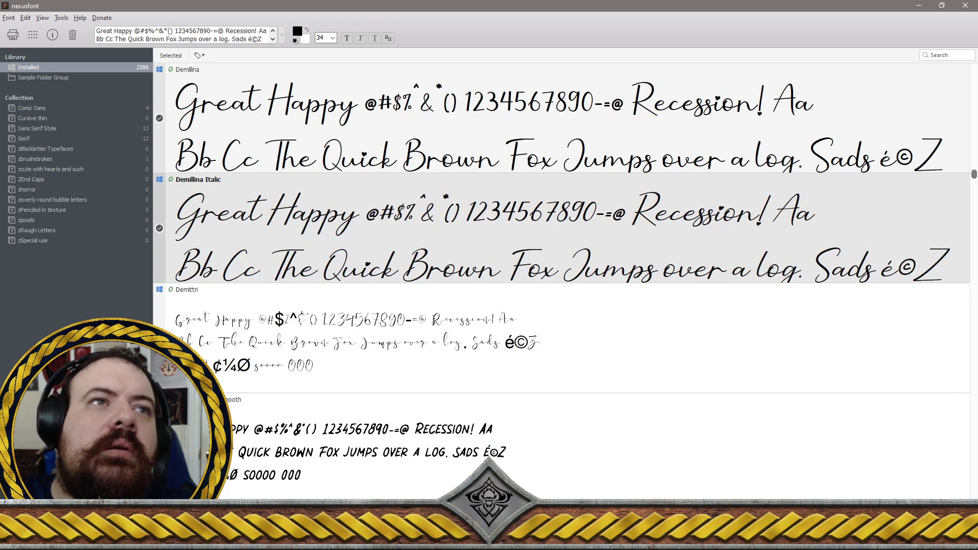
scroll(560, 229, down, 1)
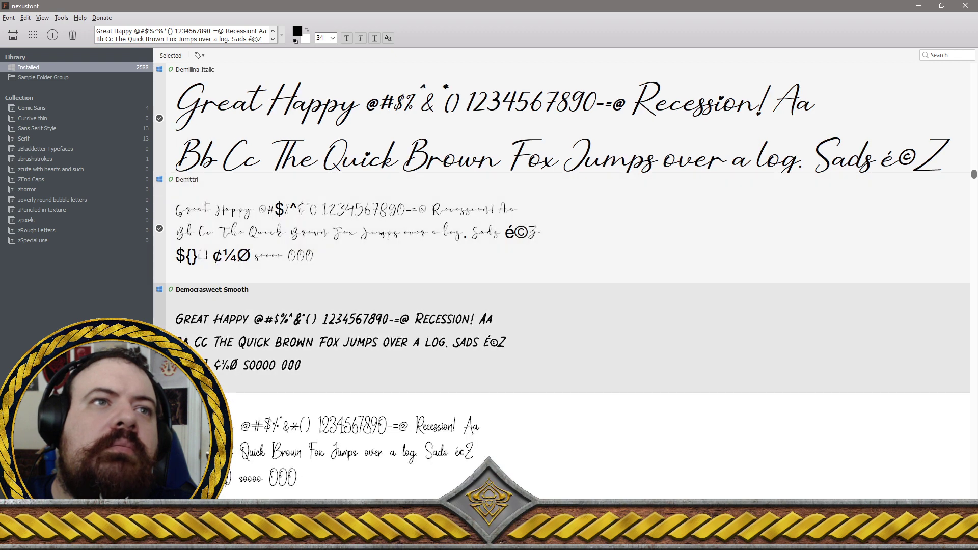
scroll(561, 229, down, 1)
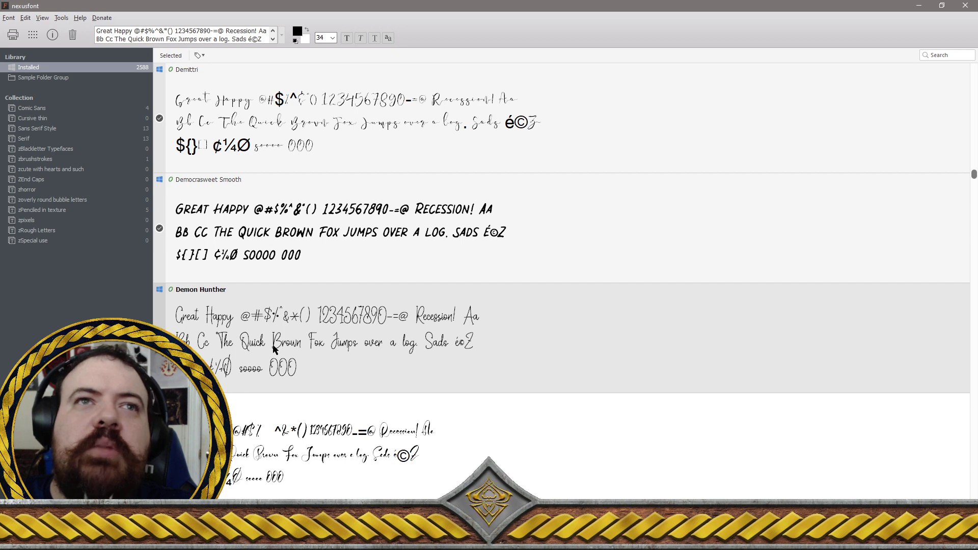
scroll(273, 350, down, 1)
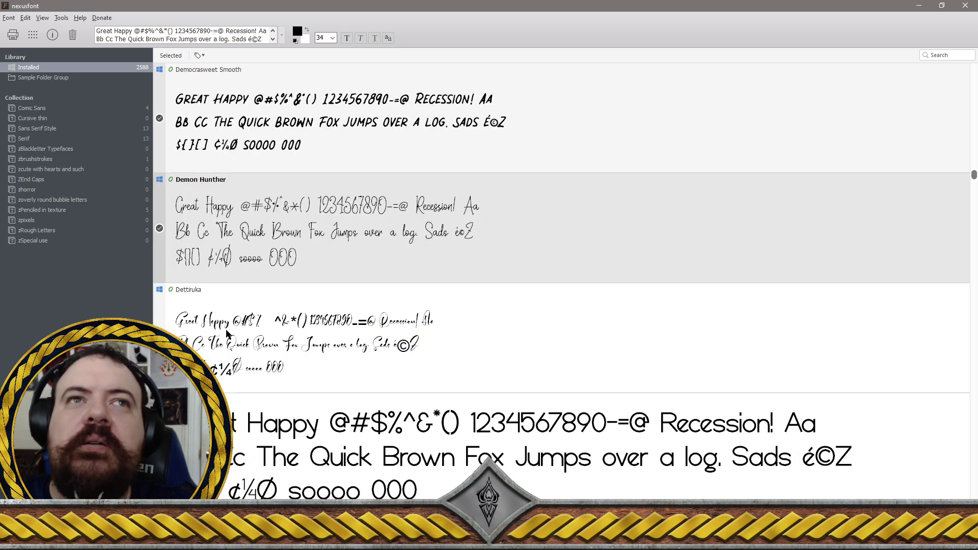
click(255, 321)
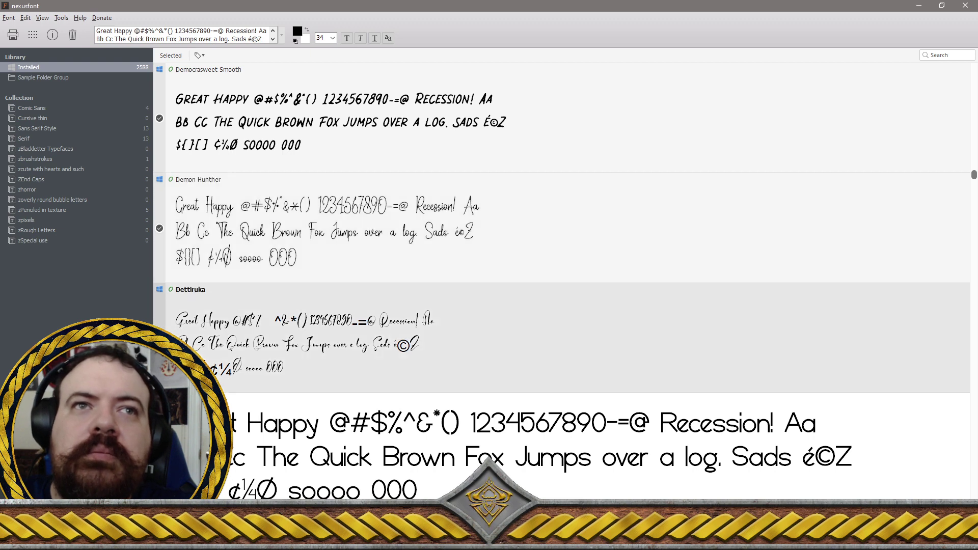
Add the Deuglas, Devita and Diamond fonts to the selection
scroll(560, 280, down, 1)
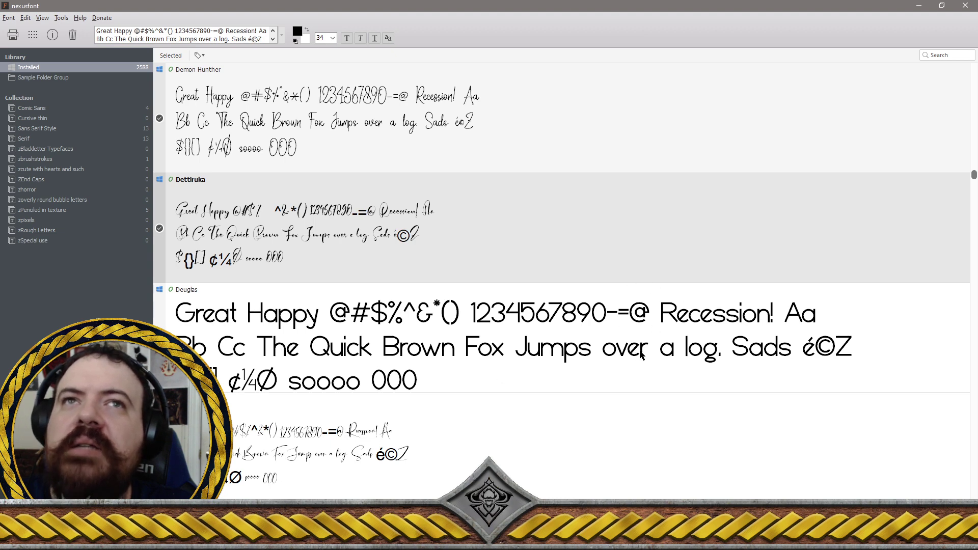
click(202, 352)
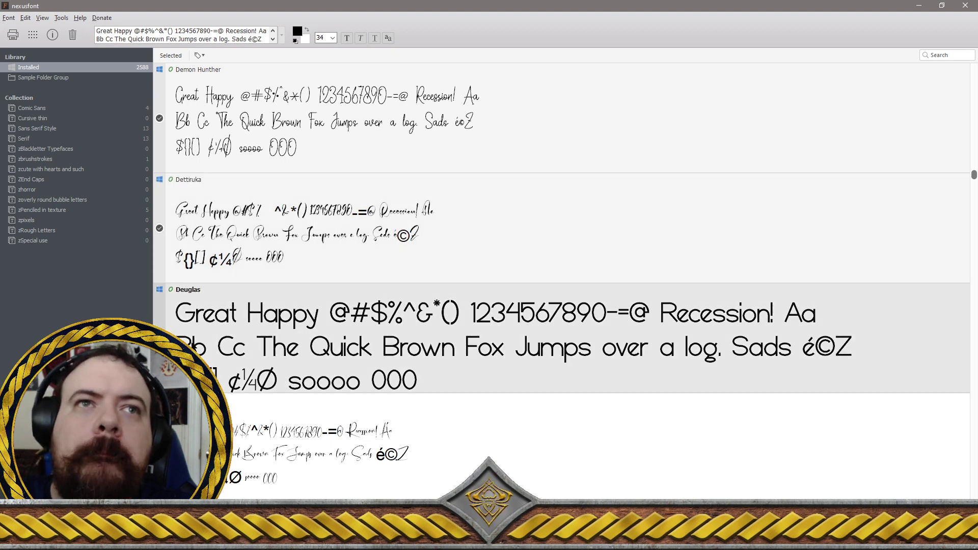
scroll(201, 352, down, 1)
click(201, 351)
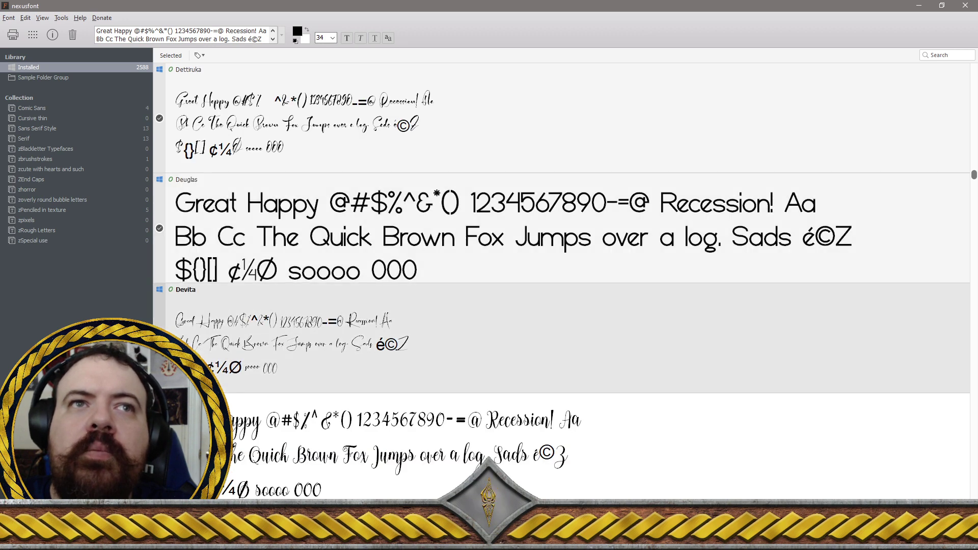
scroll(202, 351, down, 1)
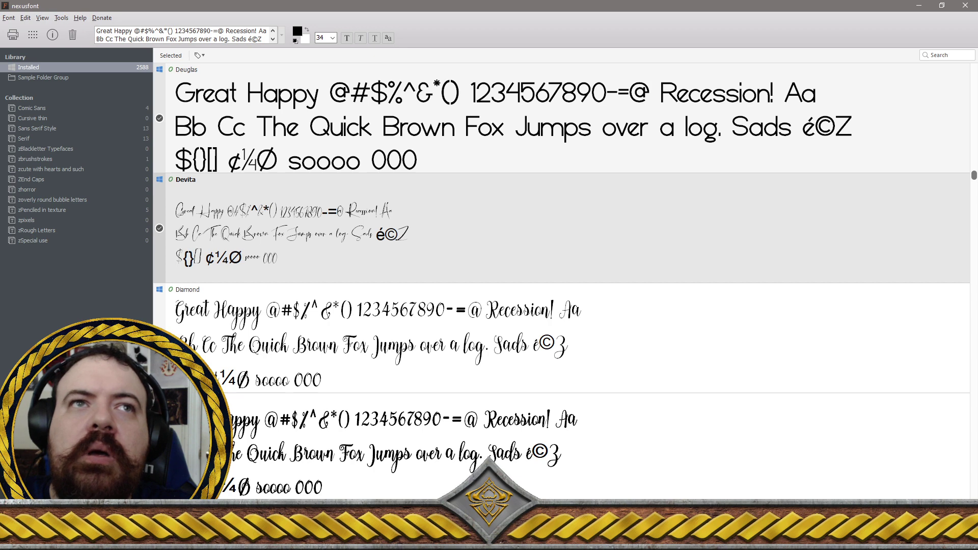
click(201, 352)
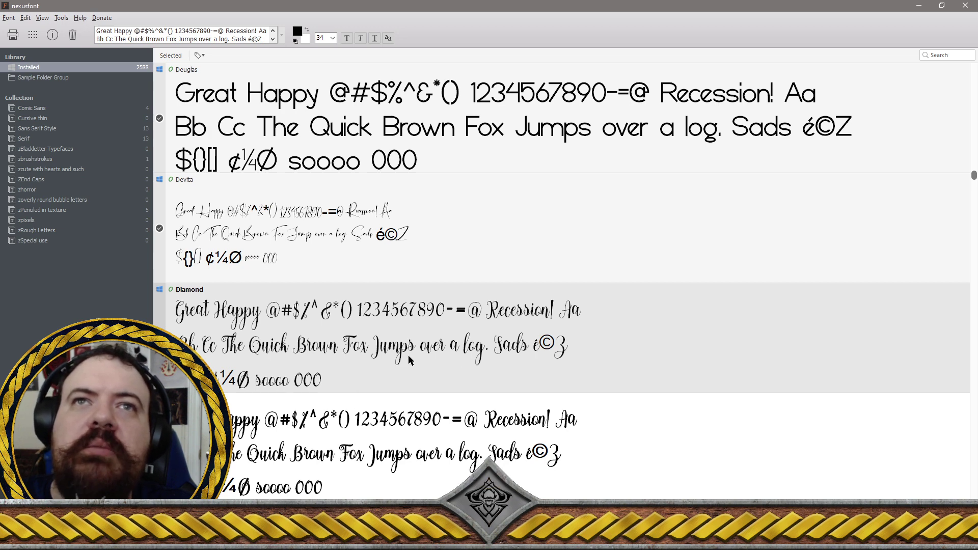
Add the Diamond-Bold, Diamond-Italic and Diary Spring fonts to the selection
scroll(336, 355, down, 1)
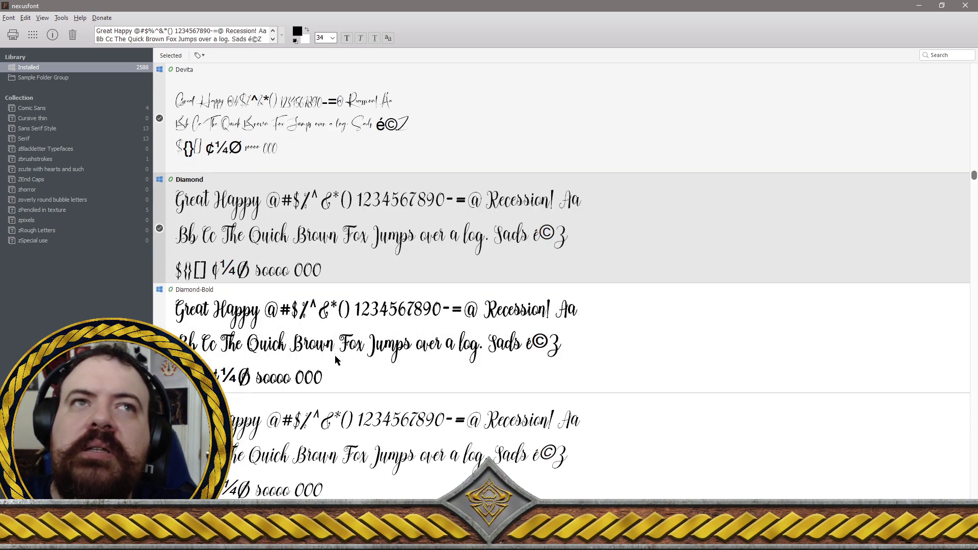
click(356, 336)
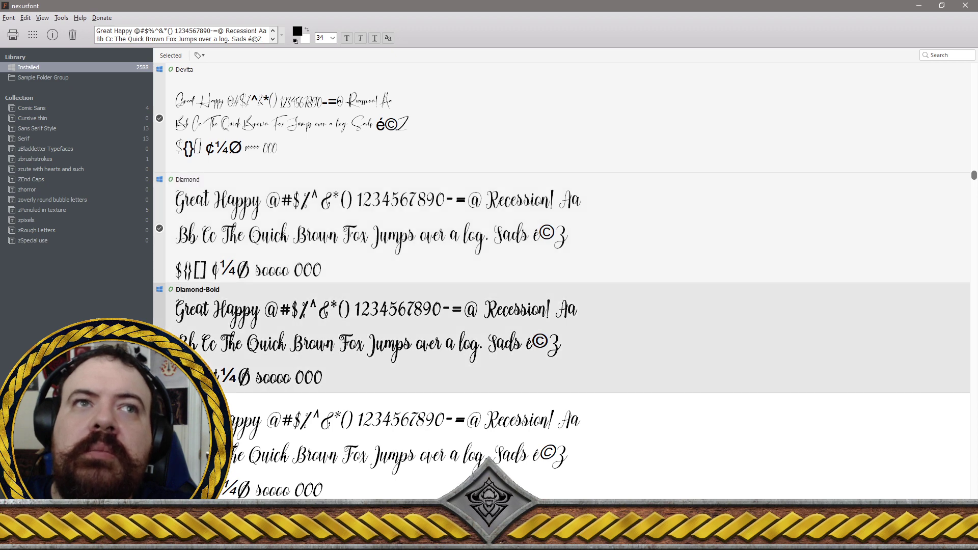
scroll(162, 312, down, 1)
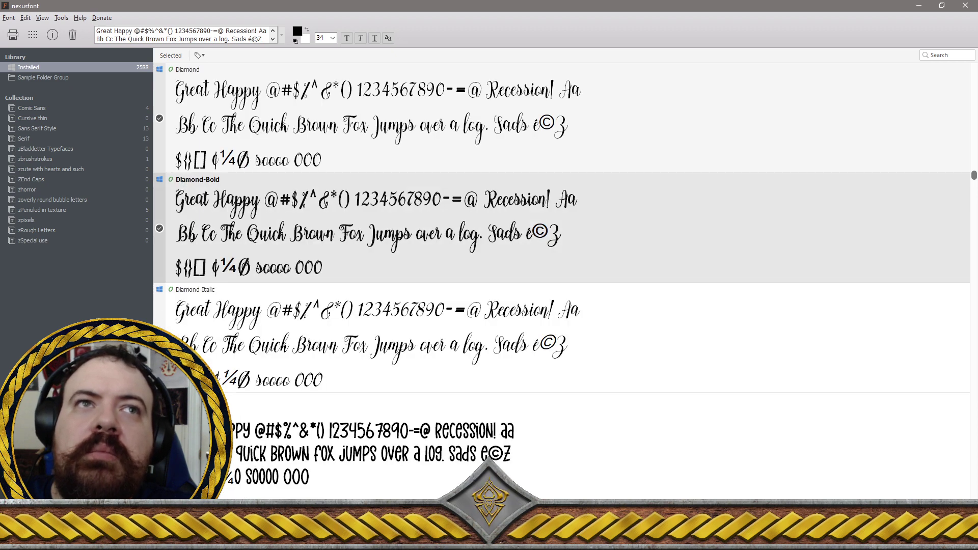
click(163, 314)
scroll(561, 275, down, 1)
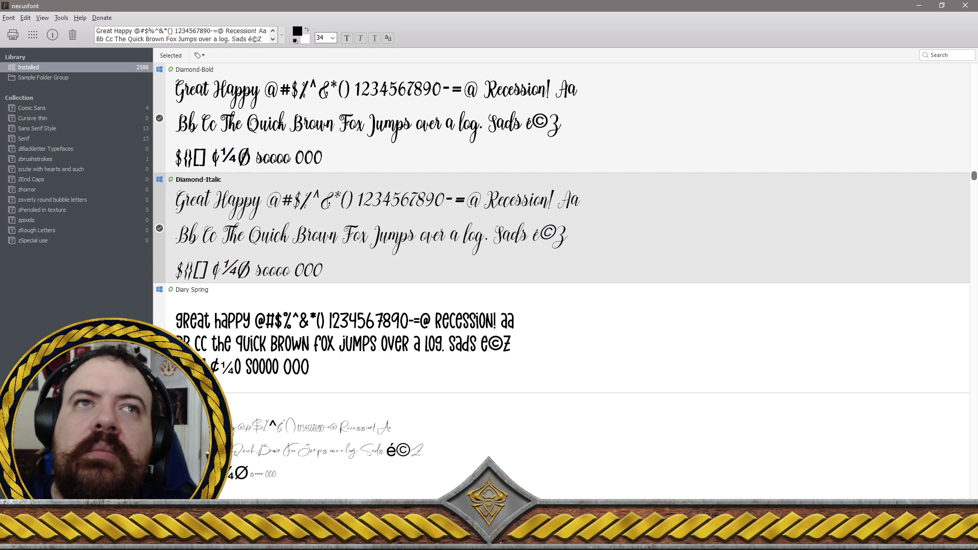
click(357, 336)
Add Diego Satir, Digterra, Dim Berkitana, Dinamica Star, Dino Moment and DINO SKY to the selection, leaving Digitechno out
scroll(560, 275, down, 1)
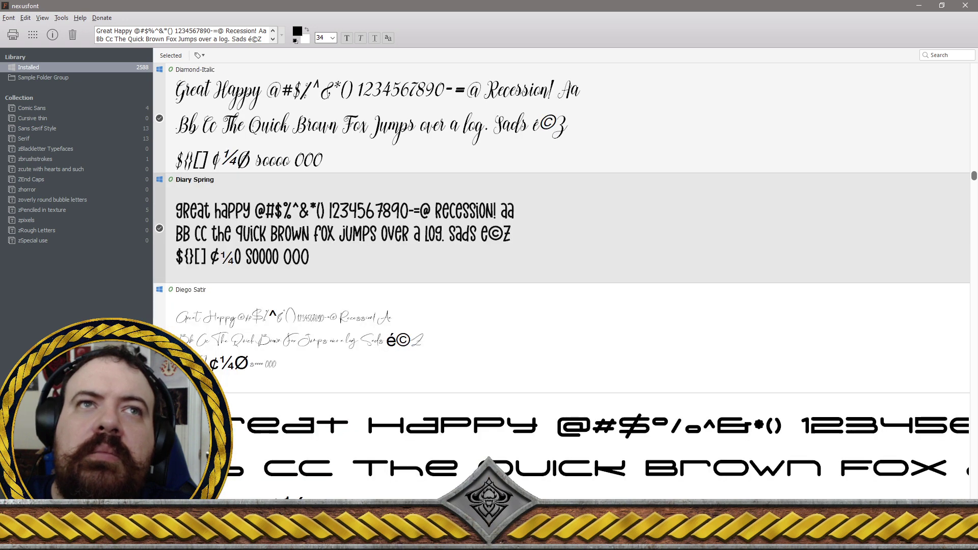
click(218, 346)
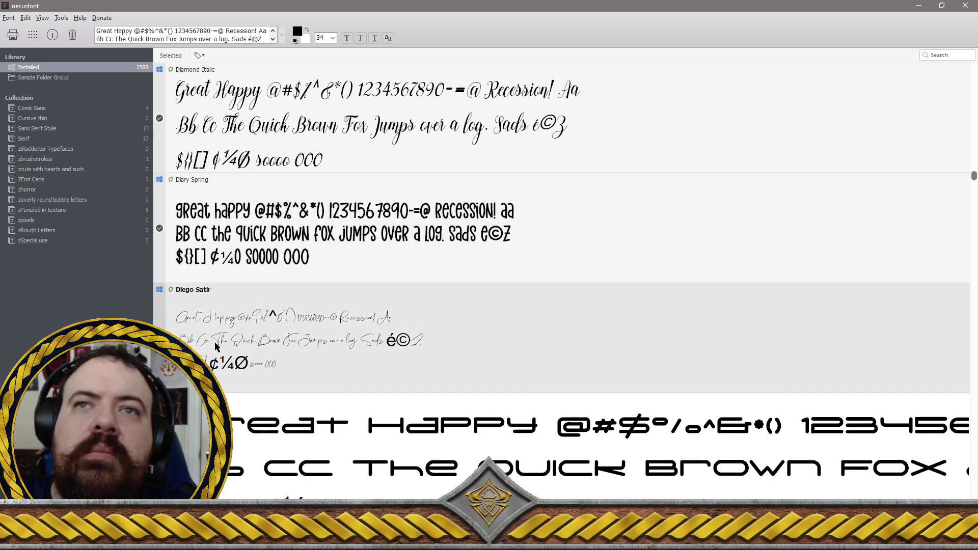
scroll(217, 346, down, 1)
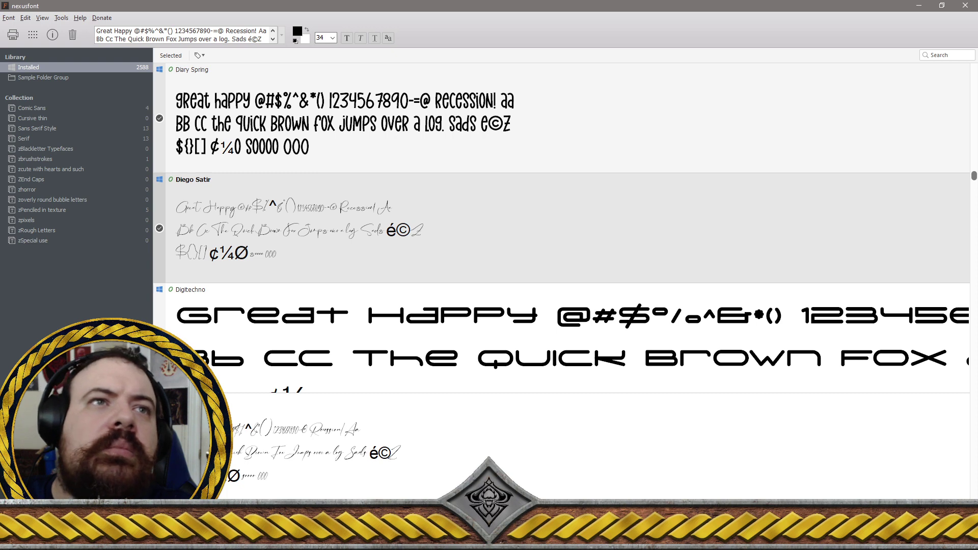
click(217, 346)
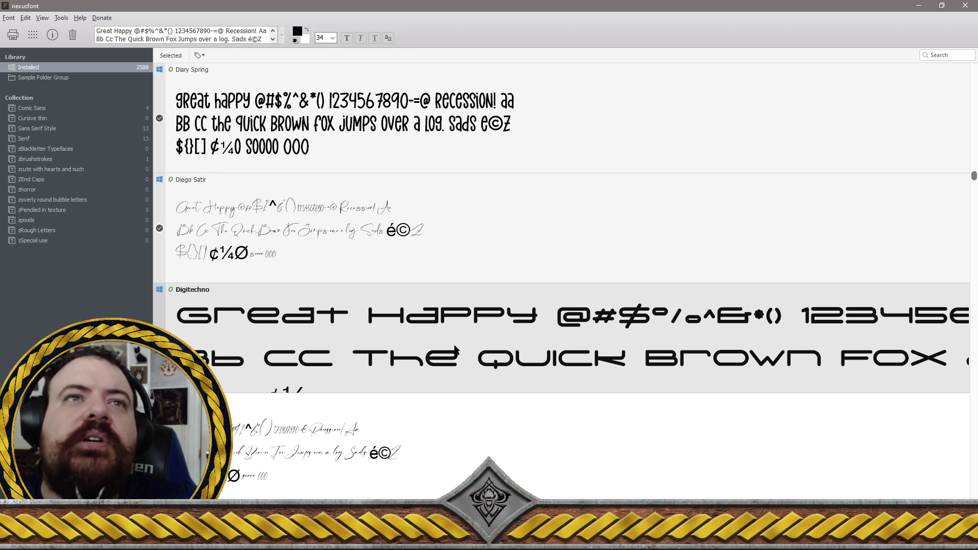
scroll(367, 360, down, 1)
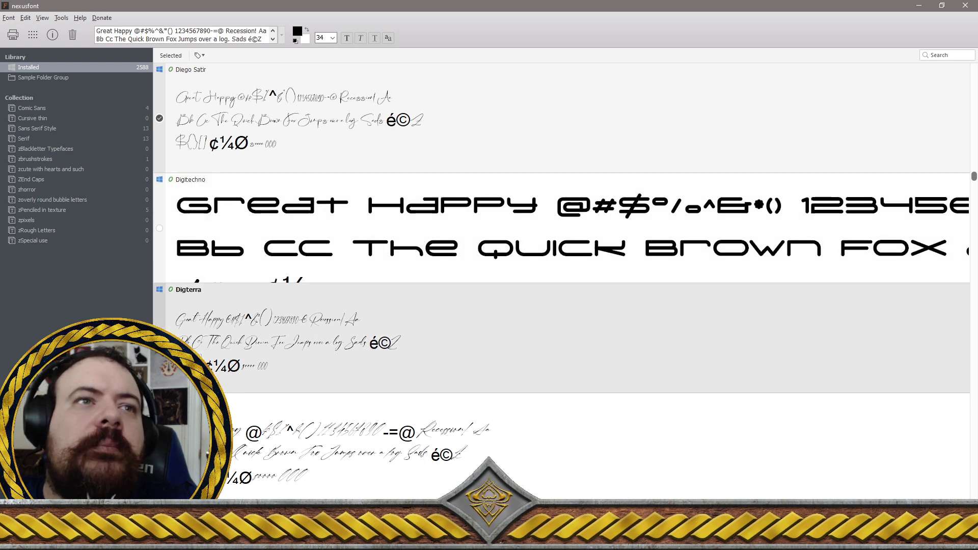
scroll(560, 281, down, 2)
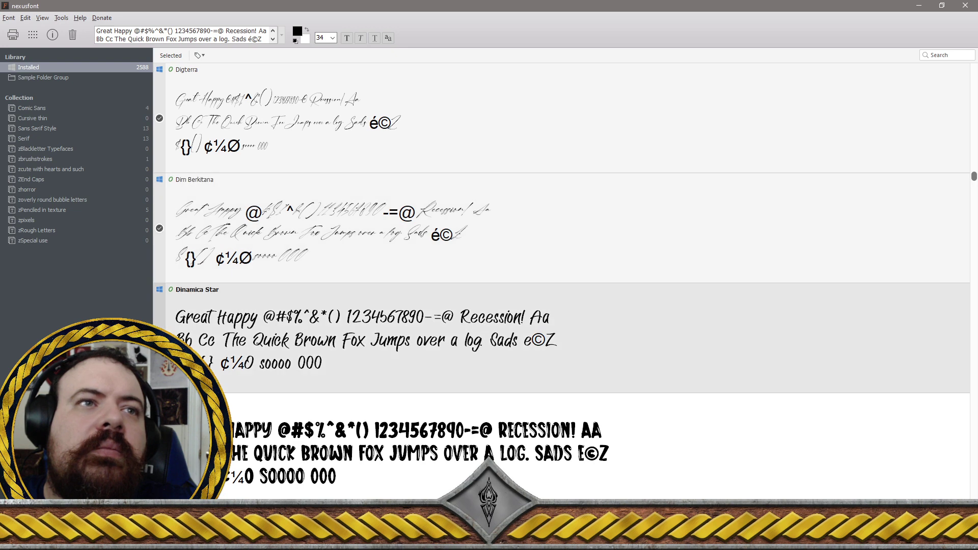
scroll(560, 280, down, 2)
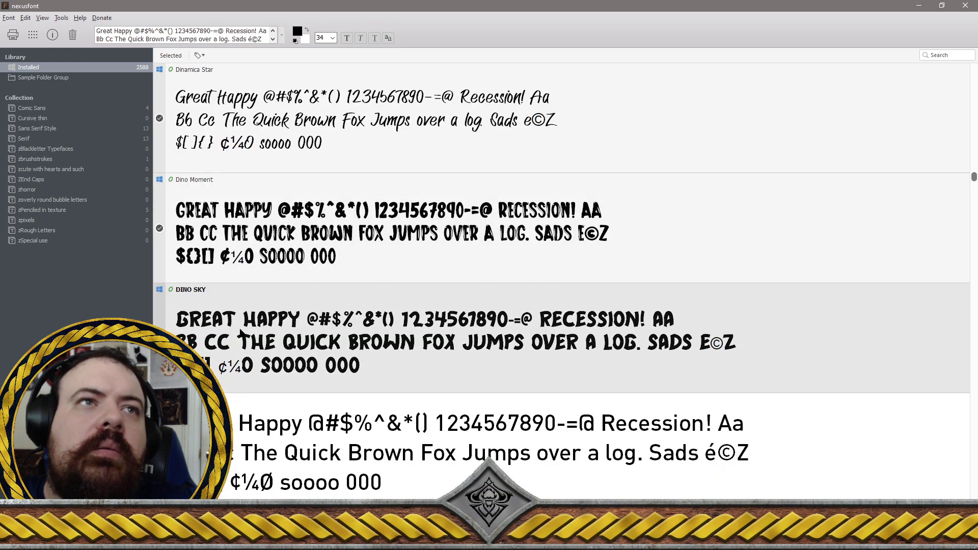
Uninstall all selected fonts with the option to uninstall and delete the font files
right_click(241, 331)
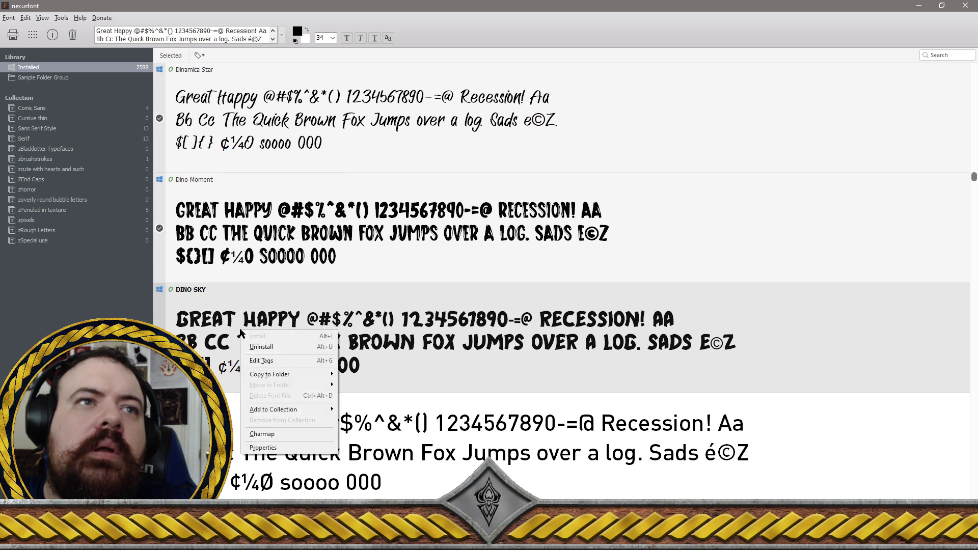
click(263, 347)
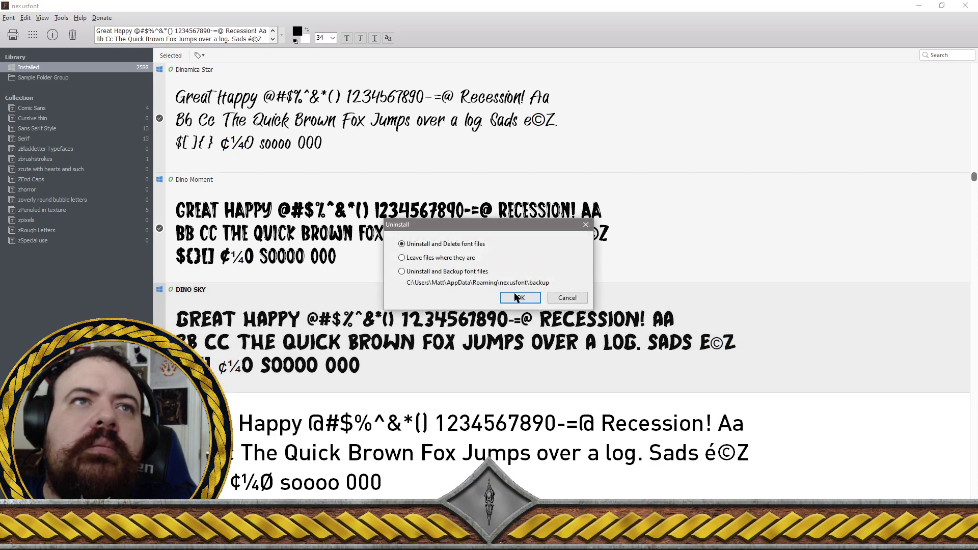
click(515, 296)
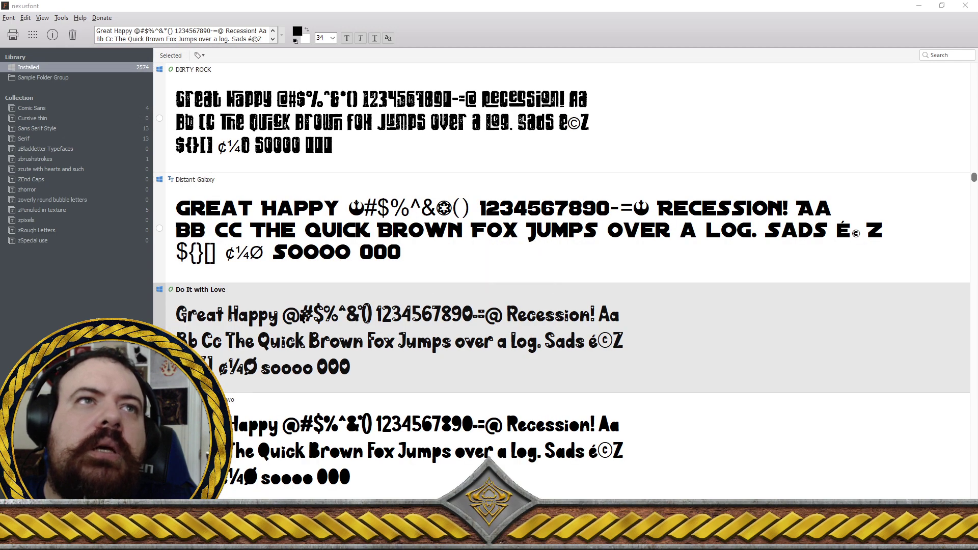
Return to the fonts following Dinamica Star and select DINPro-Medium, DINPro-Regular and Diola Gonel
scroll(308, 312, up, 1)
scroll(308, 312, up, 10)
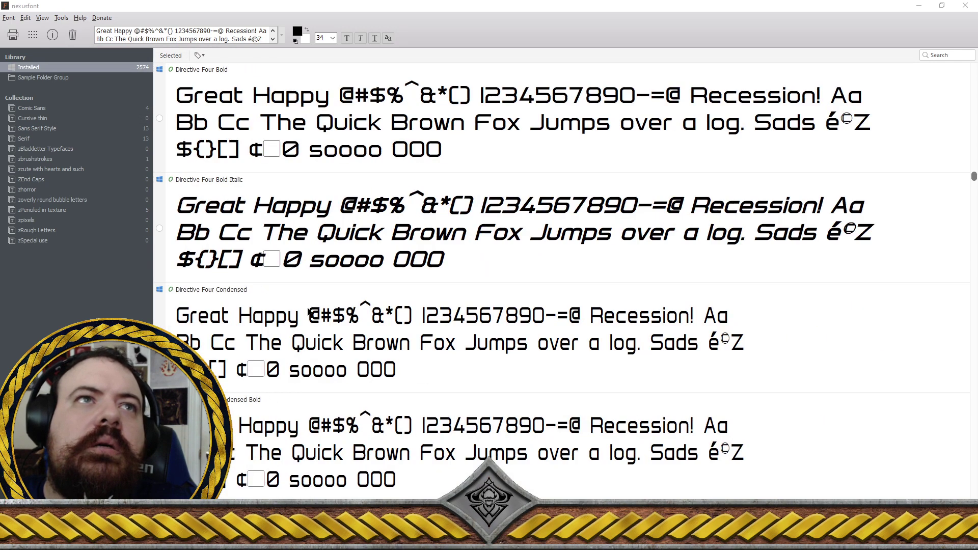
scroll(308, 312, up, 2)
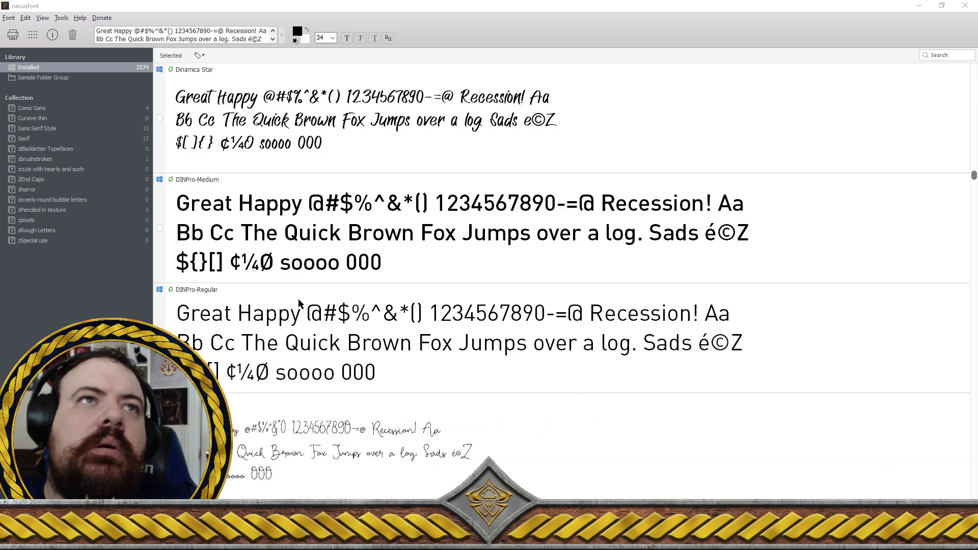
scroll(300, 304, up, 1)
scroll(280, 283, up, 1)
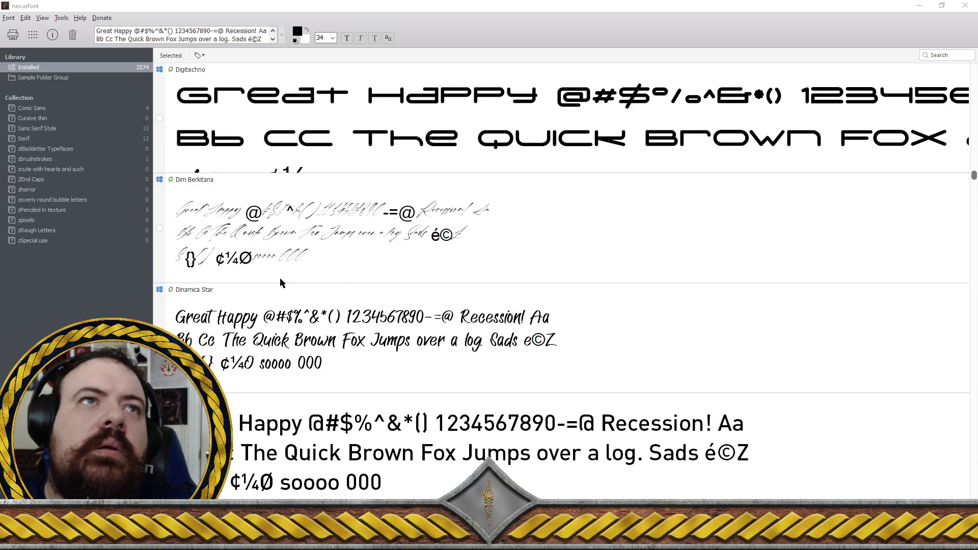
scroll(280, 278, down, 1)
click(280, 286)
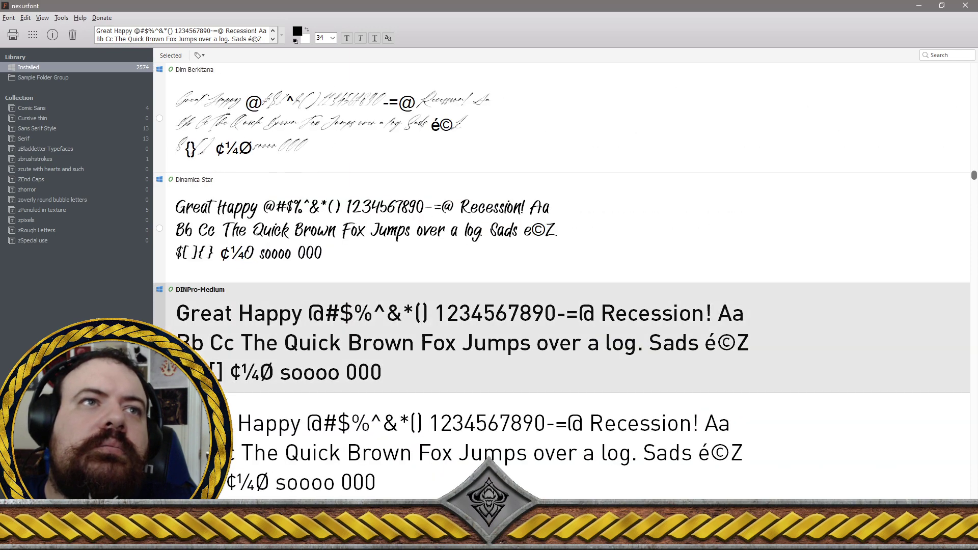
scroll(163, 324, down, 1)
ctrl+click(163, 324)
scroll(163, 324, down, 1)
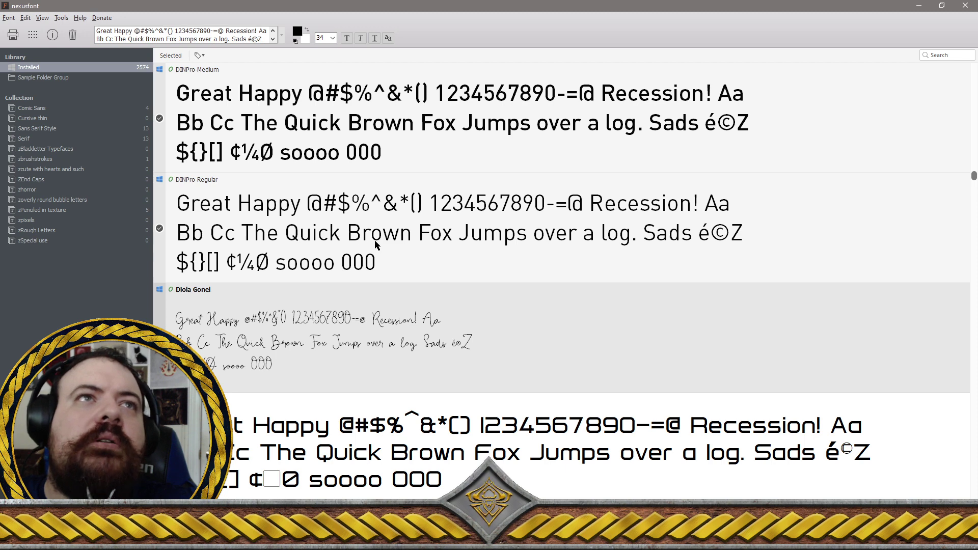
Add Directive Four and its Bold, Bold Italic, Condensed and Condensed Bold variants to the selection
scroll(374, 240, down, 1)
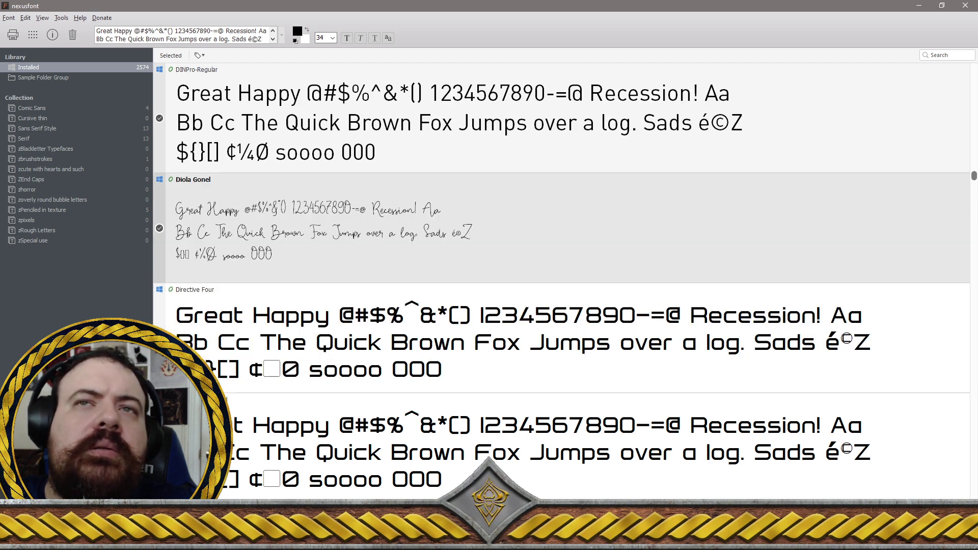
click(510, 337)
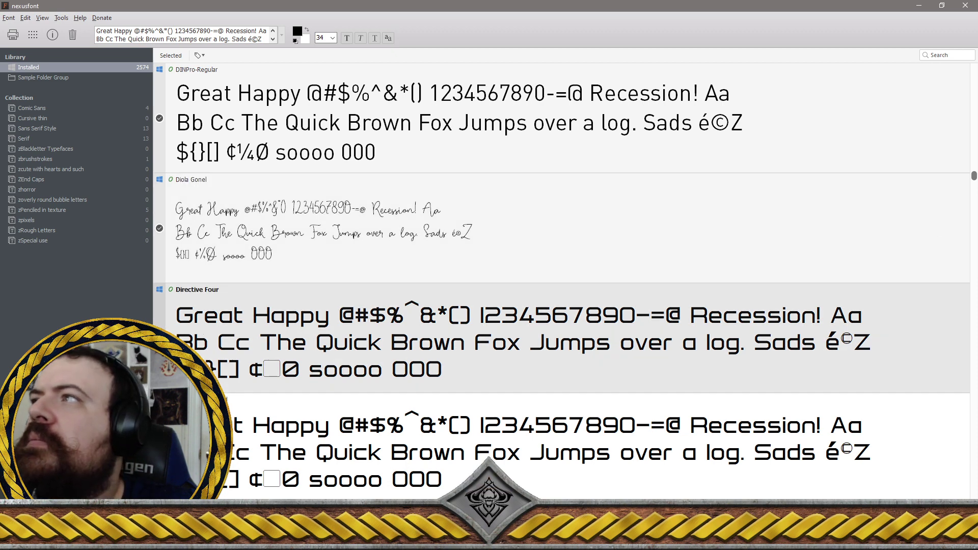
scroll(309, 374, down, 1)
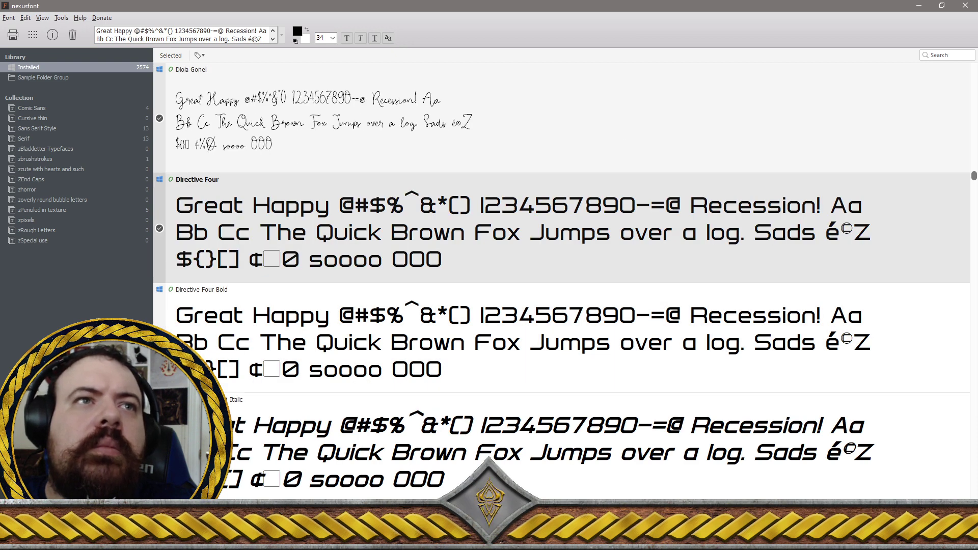
click(204, 290)
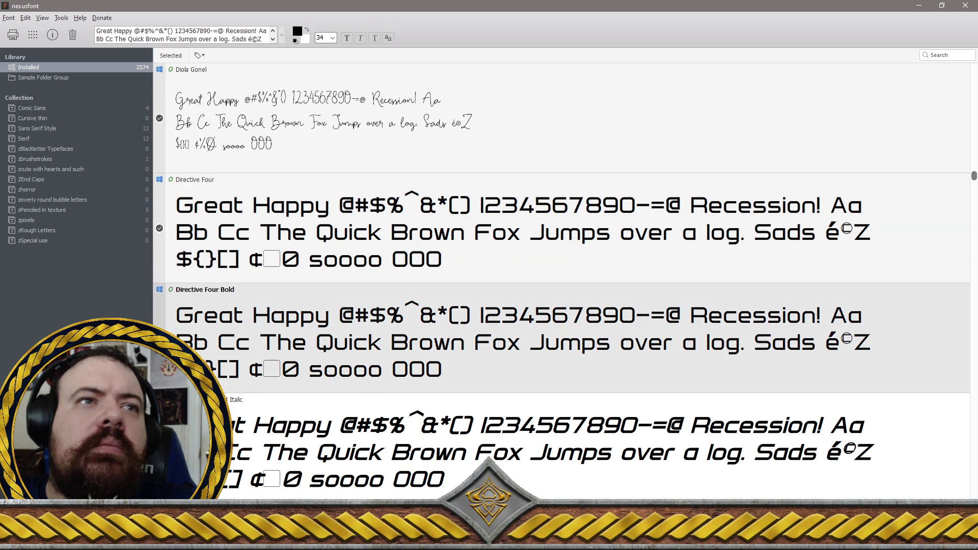
key(Down)
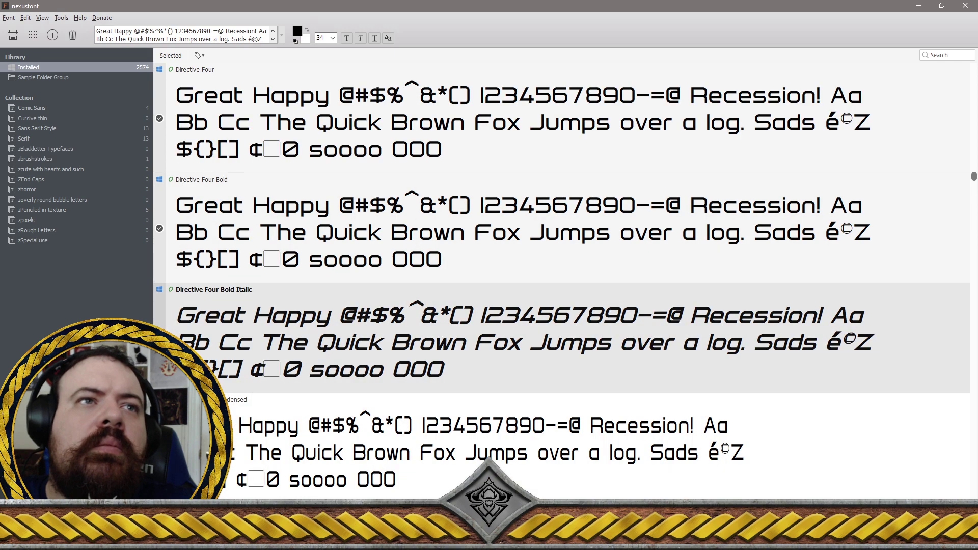
key(Down)
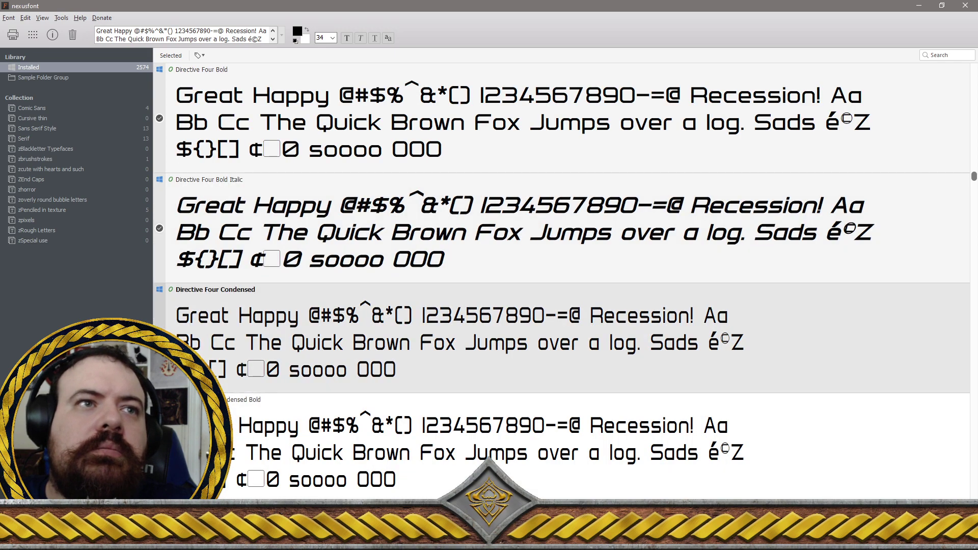
key(Down)
Add the Directive Four Condensed Bold Italic, Condensed Italic and Italic variants to the selection
scroll(359, 381, down, 2)
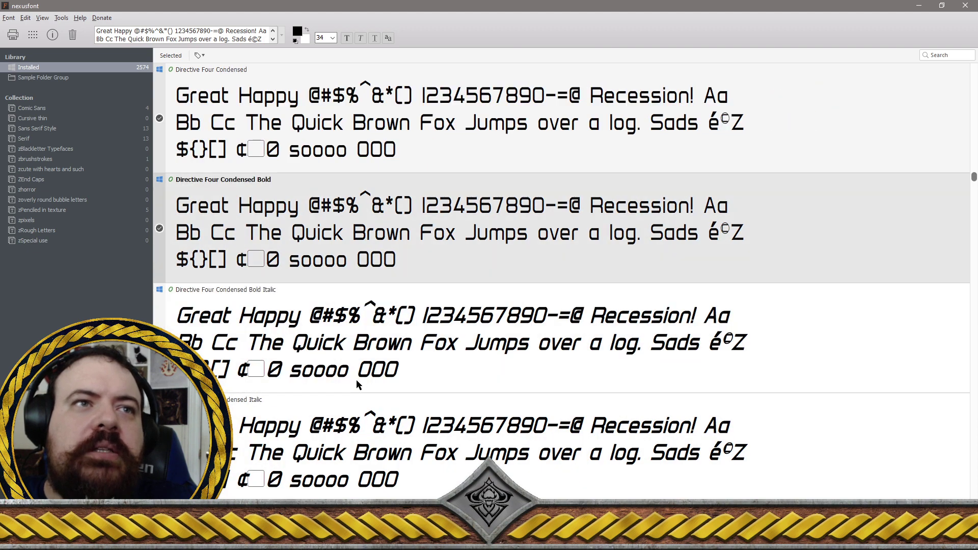
key(Down)
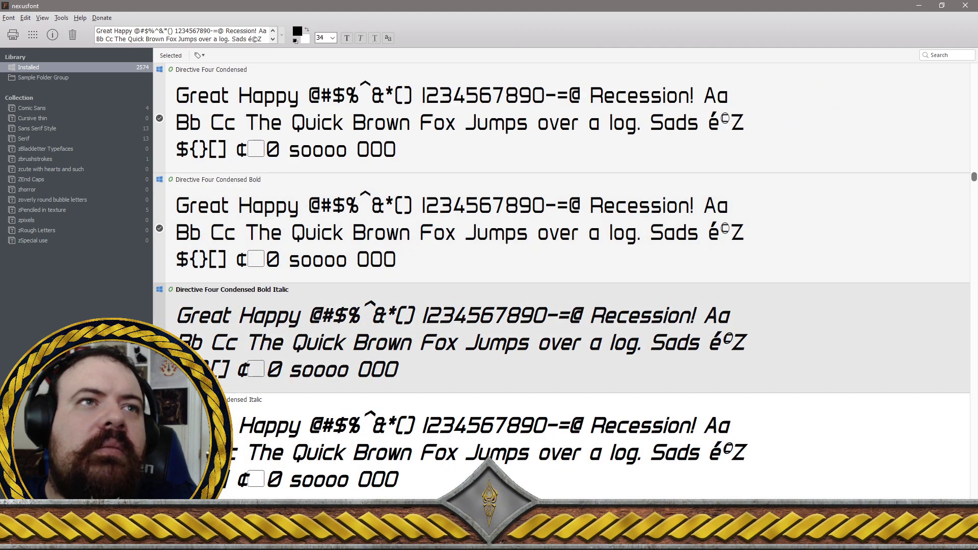
key(Down)
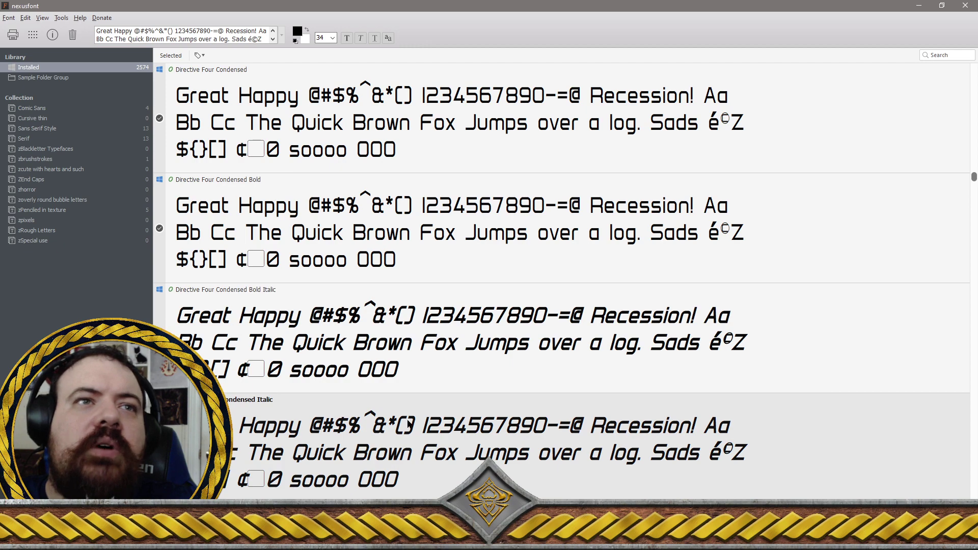
scroll(423, 461, down, 1)
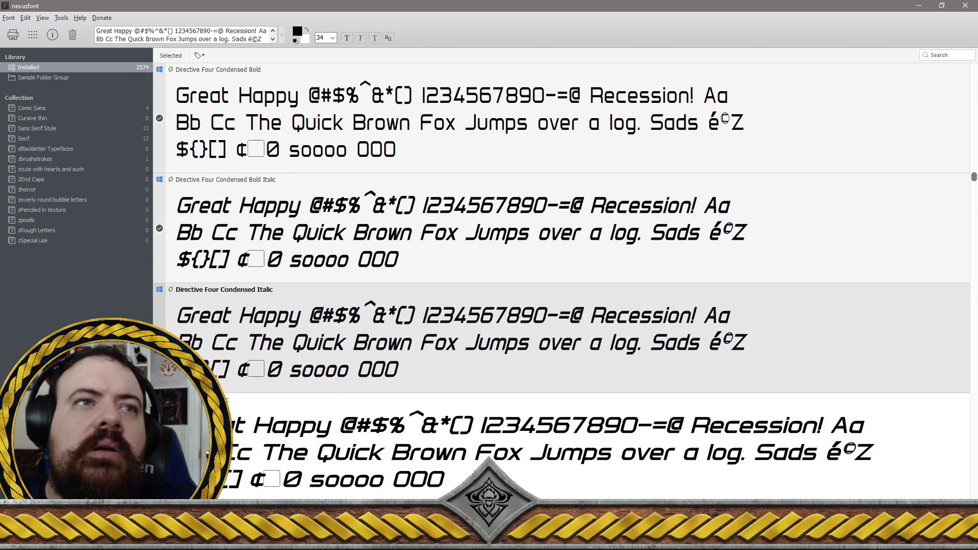
key(Down)
scroll(365, 409, down, 1)
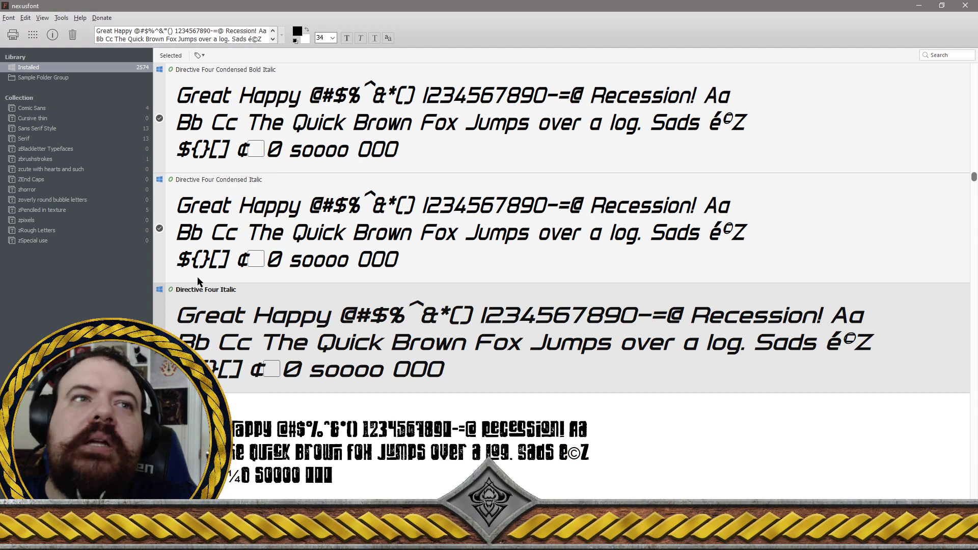
Select Do It with Love Two, leaving DIRTY ROCK, Distant Galaxy and Do It with Love out
scroll(340, 377, down, 1)
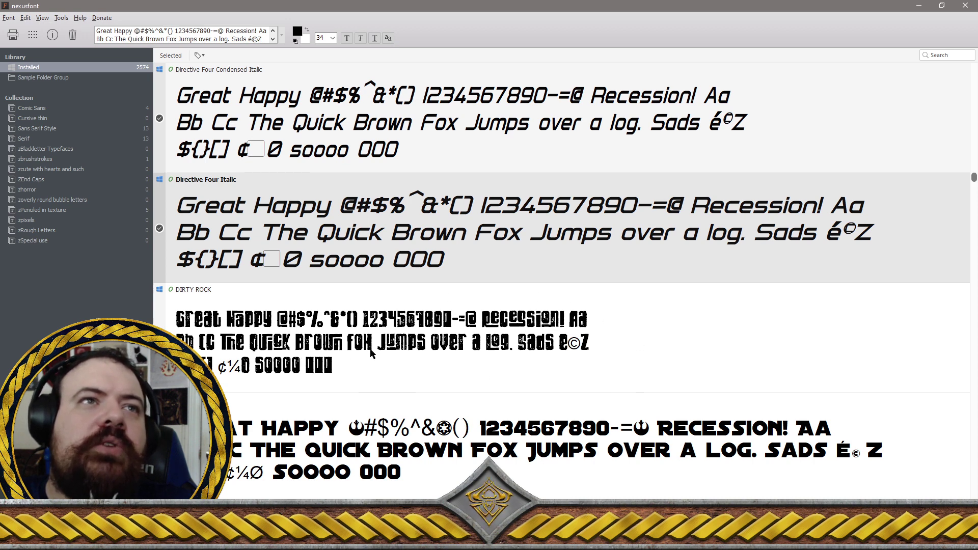
scroll(371, 352, down, 1)
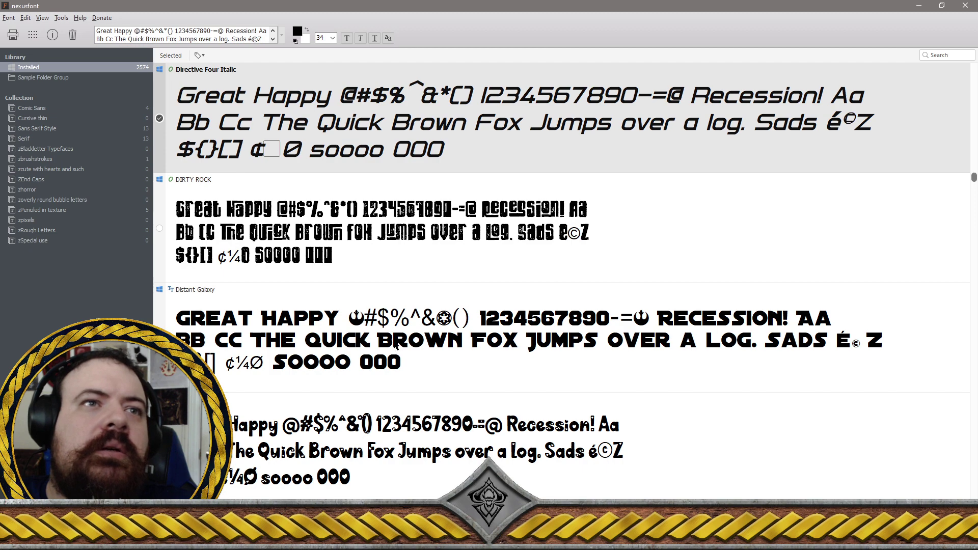
scroll(402, 346, down, 1)
scroll(412, 346, down, 1)
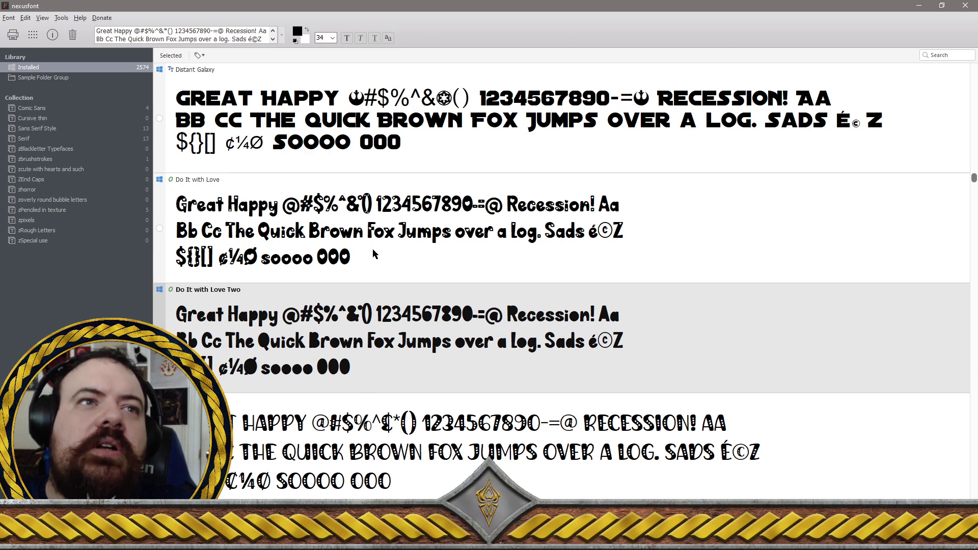
scroll(484, 258, down, 1)
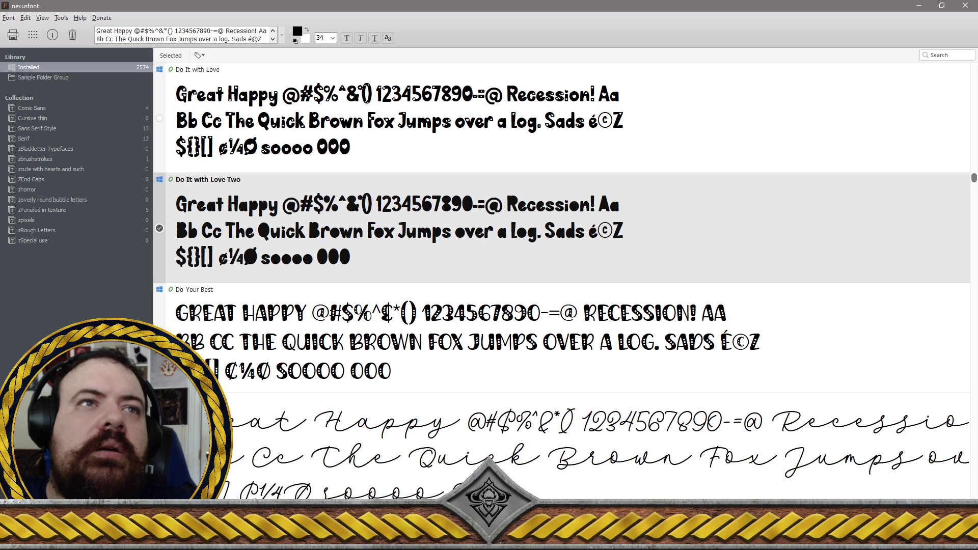
scroll(389, 363, up, 1)
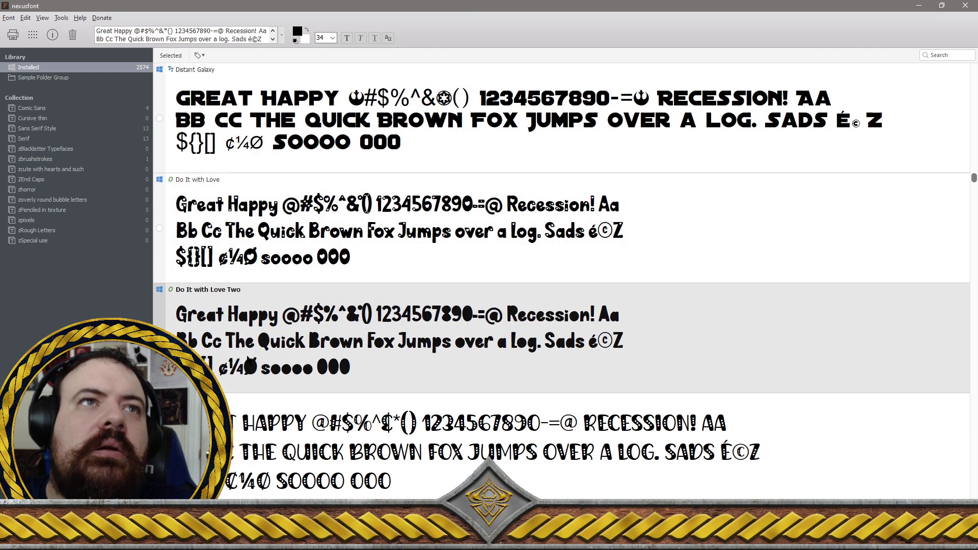
Try to uninstall the selected fonts, including Do It with Love Two, with the option to uninstall and delete the font files
right_click(402, 350)
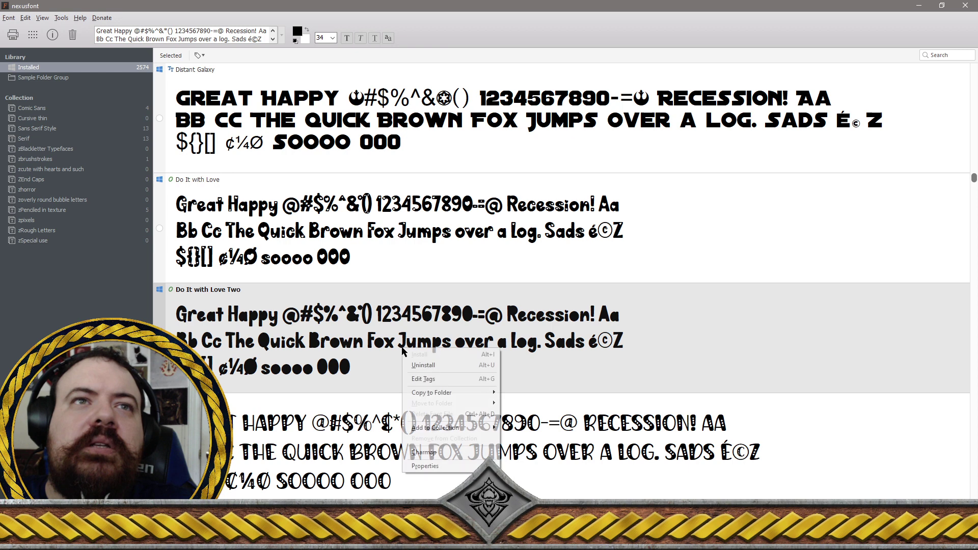
click(437, 365)
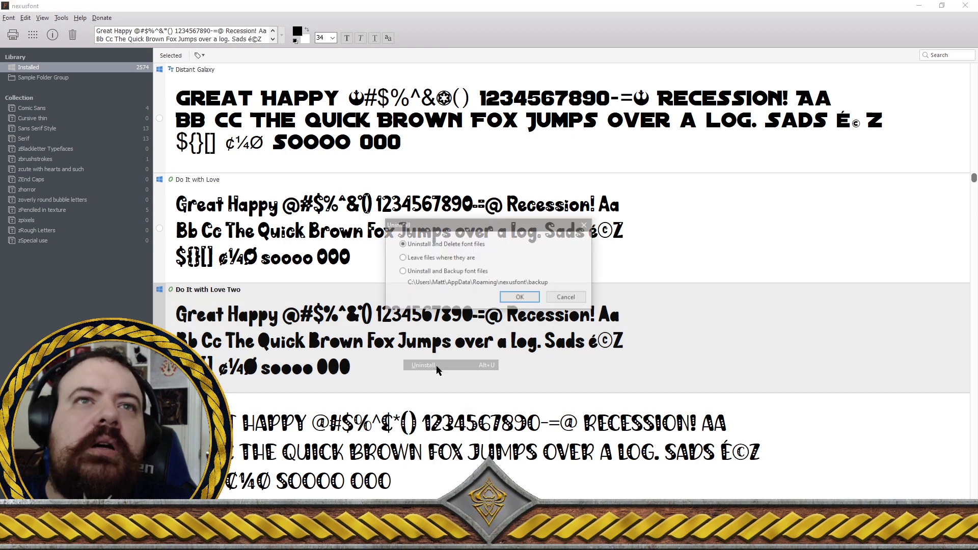
click(526, 297)
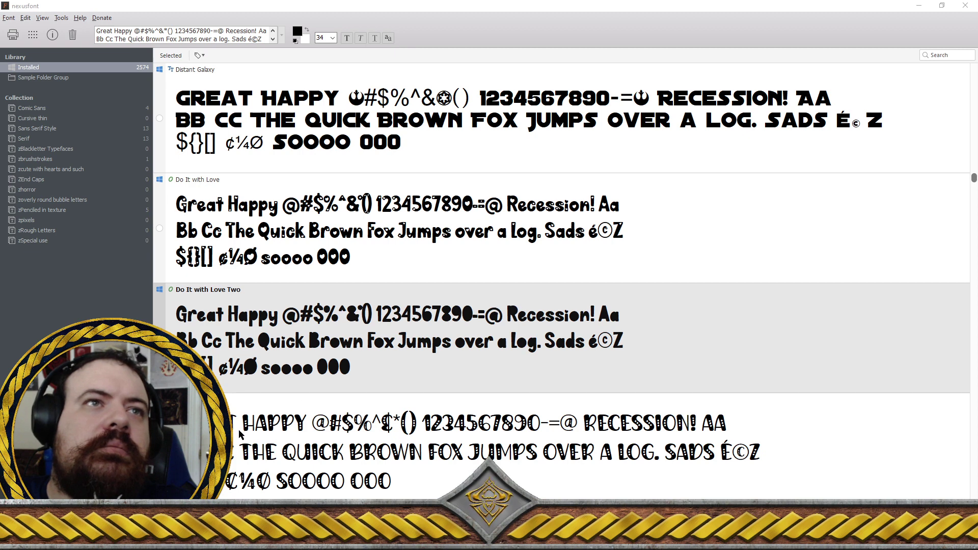
right_click(234, 346)
click(257, 362)
click(528, 299)
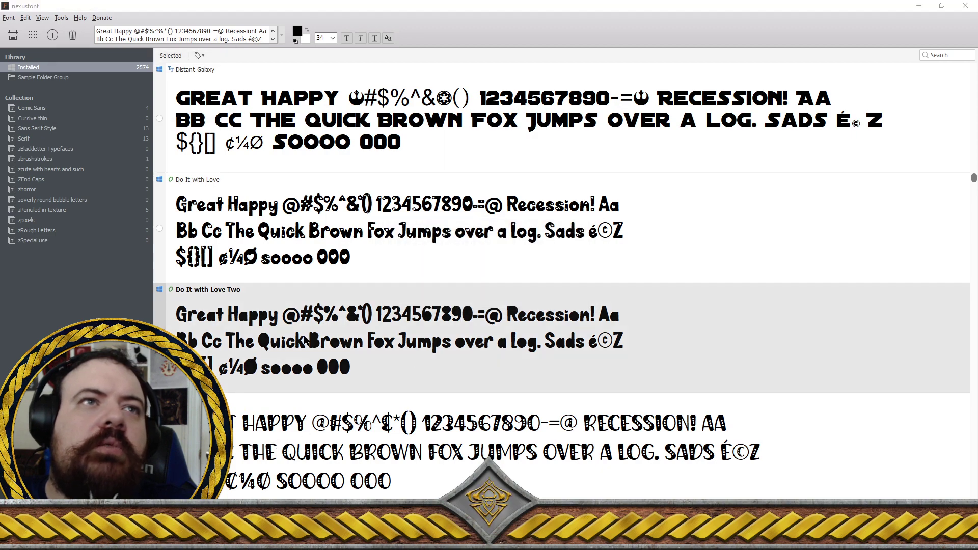
Check the full-size preview of Do Your Best and uninstall that font, deleting its font file
click(285, 432)
double_click(286, 431)
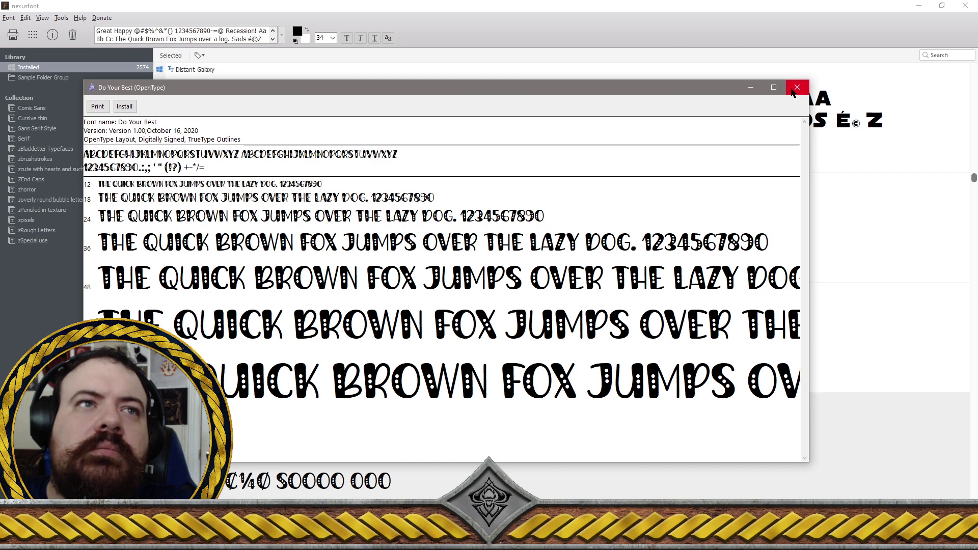
click(794, 90)
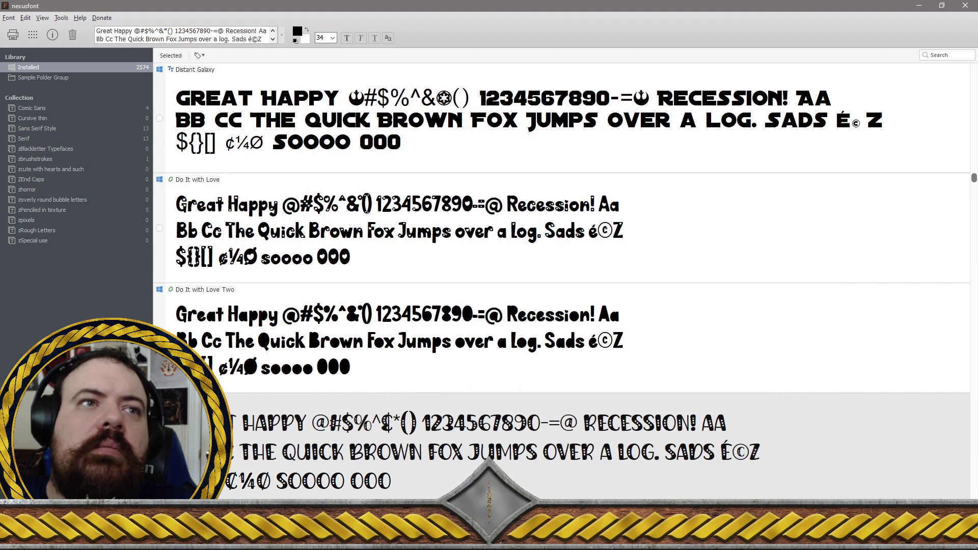
right_click(217, 322)
click(275, 338)
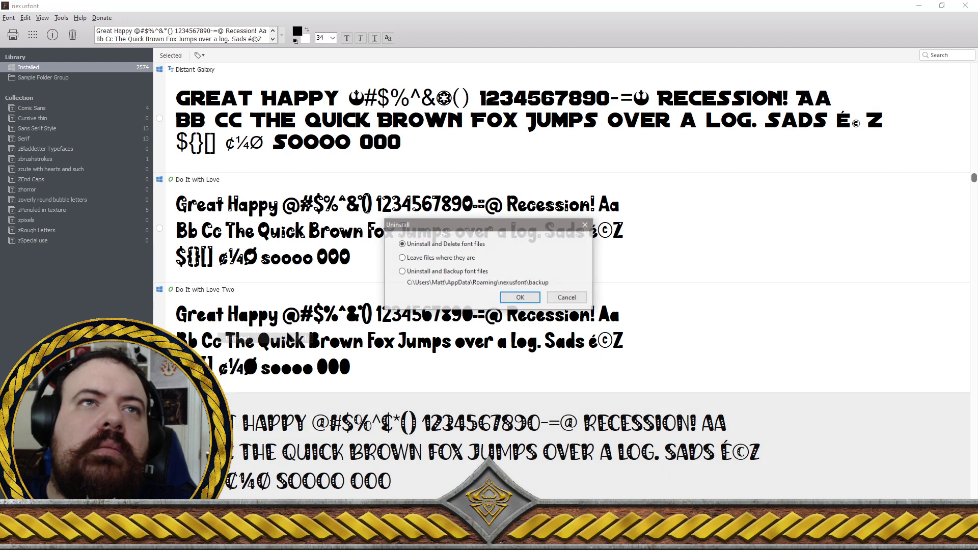
click(518, 297)
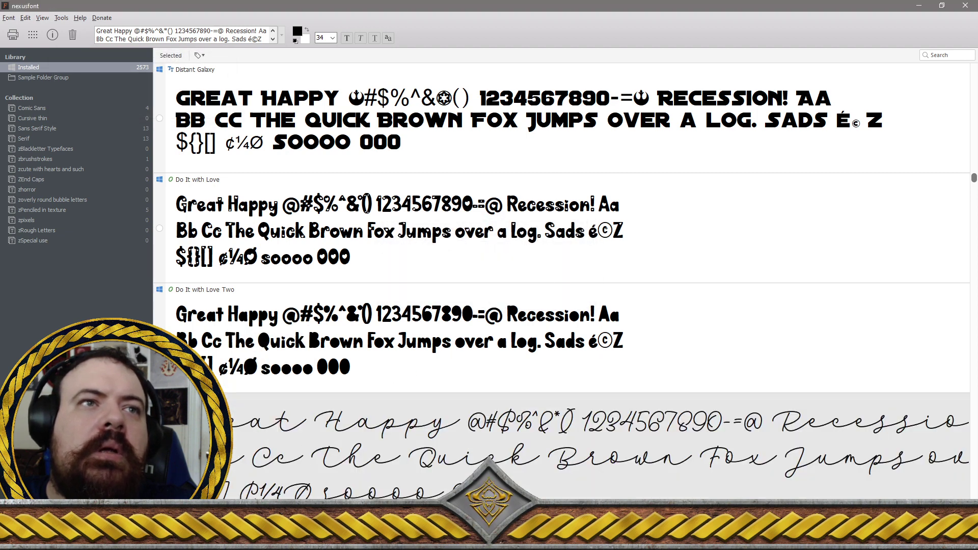
Select Dolca Kathy, DOMINO, DongattaStory and Dontha Tethaki, leaving the TrueType Dongatta Story out
scroll(328, 428, down, 2)
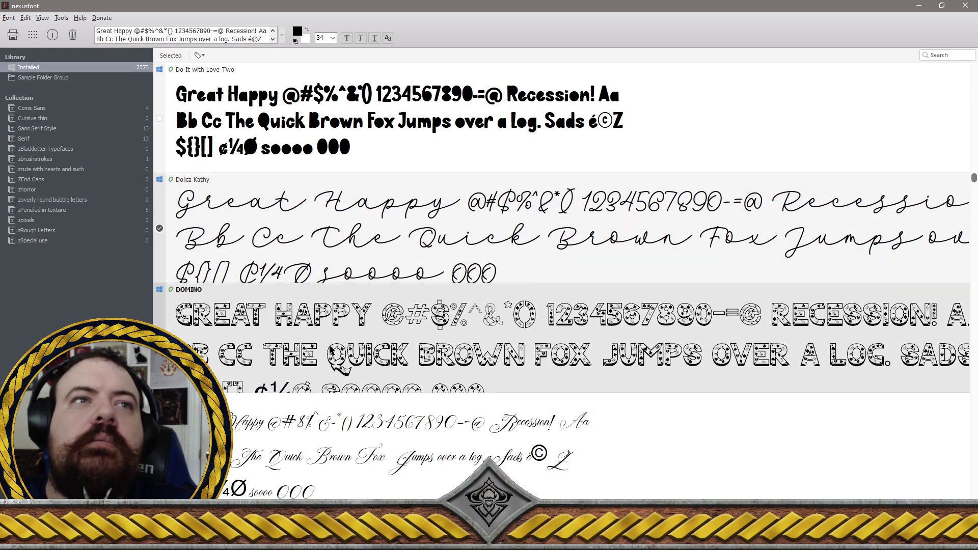
scroll(328, 351, down, 1)
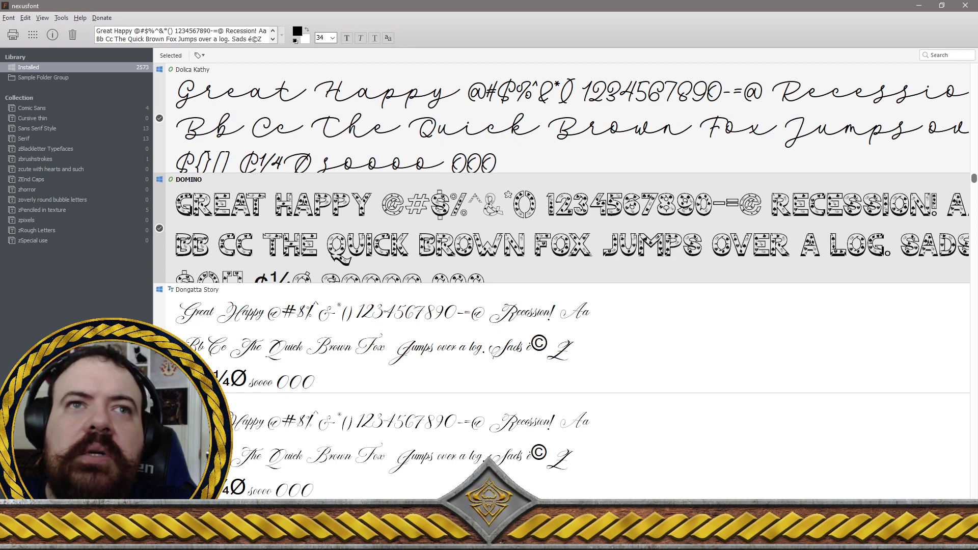
click(299, 439)
scroll(300, 437, down, 1)
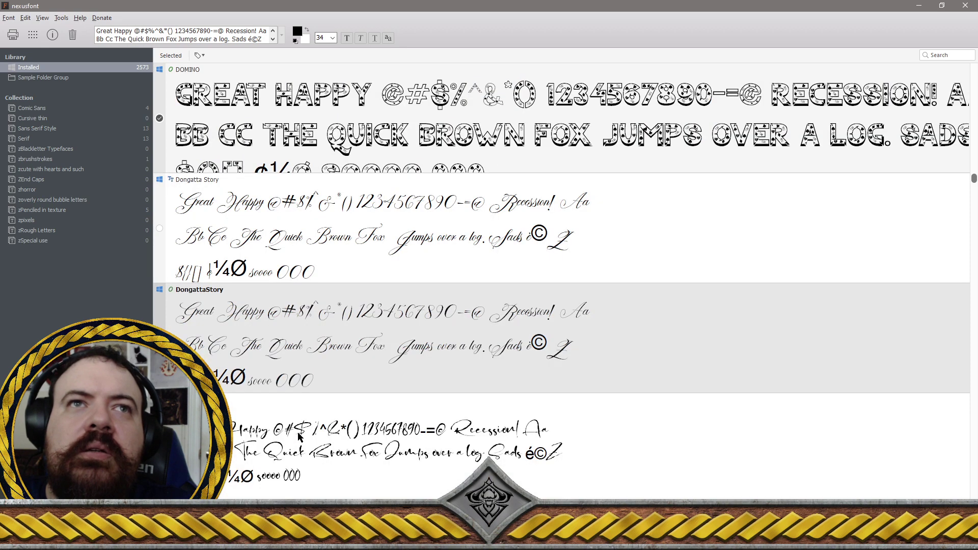
scroll(300, 437, down, 1)
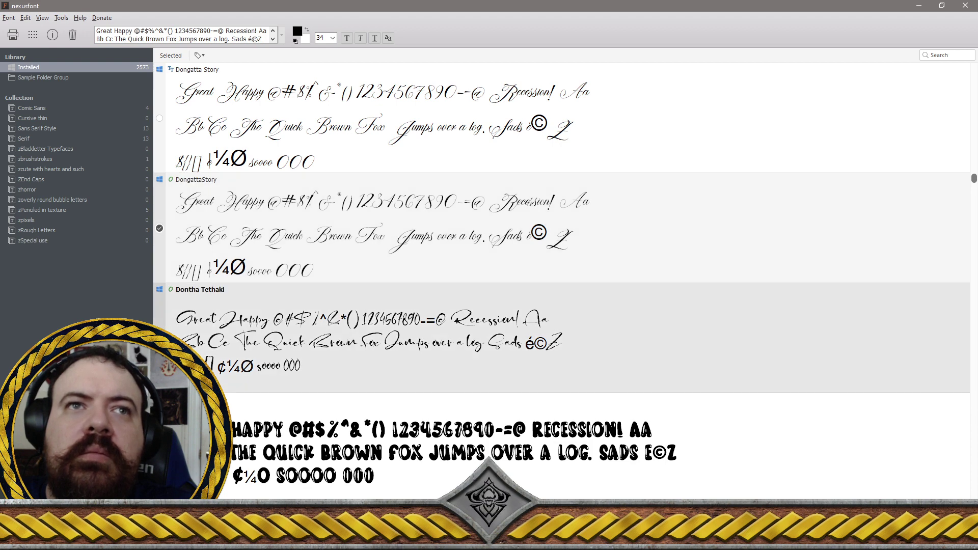
Add Donut Groovy and Donut Kids to the selection, leaving Dope Valenttine and Dormotta out
scroll(275, 402, down, 2)
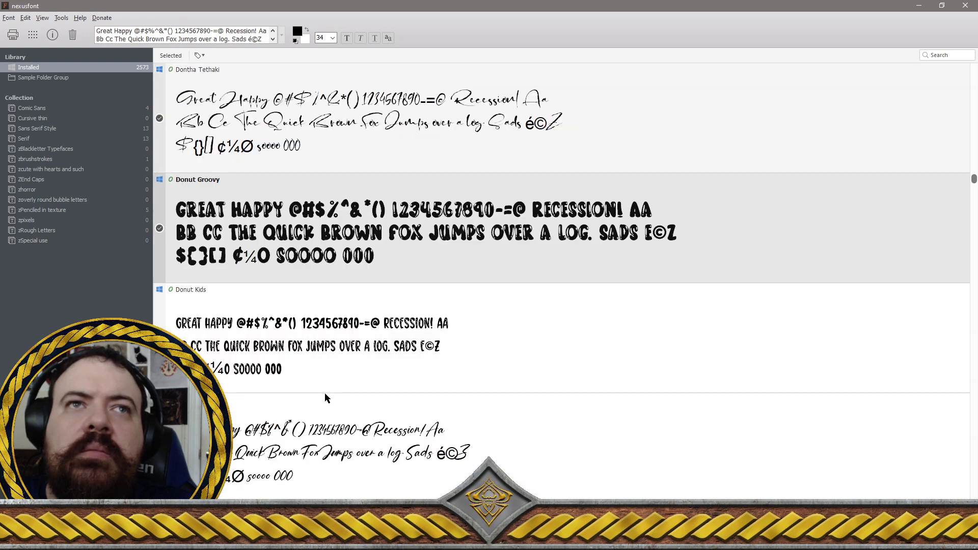
scroll(194, 342, down, 1)
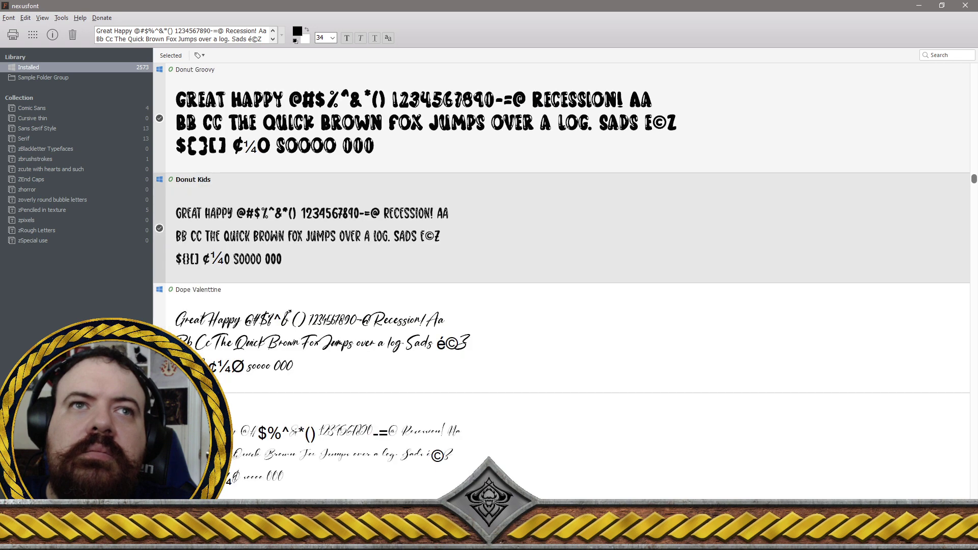
scroll(562, 275, down, 1)
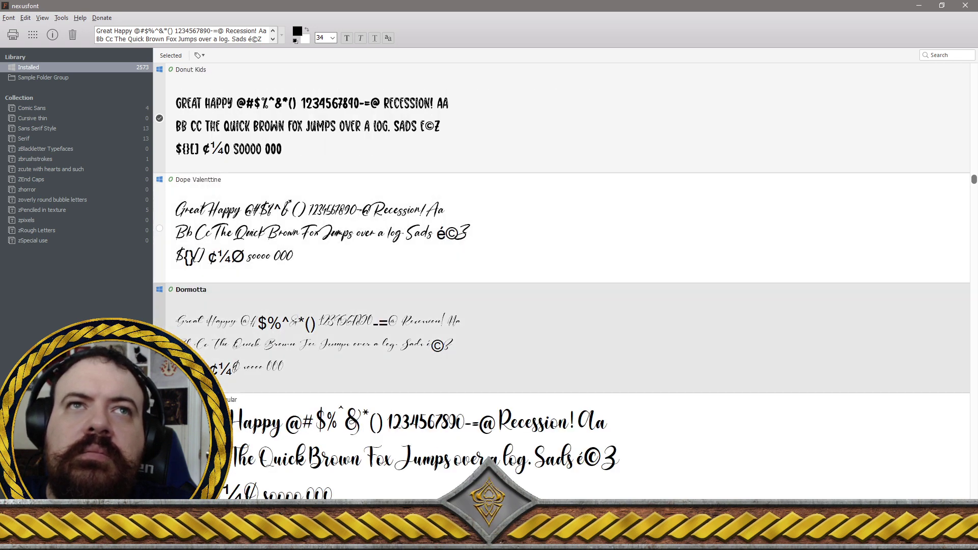
scroll(561, 228, down, 1)
scroll(562, 228, down, 1)
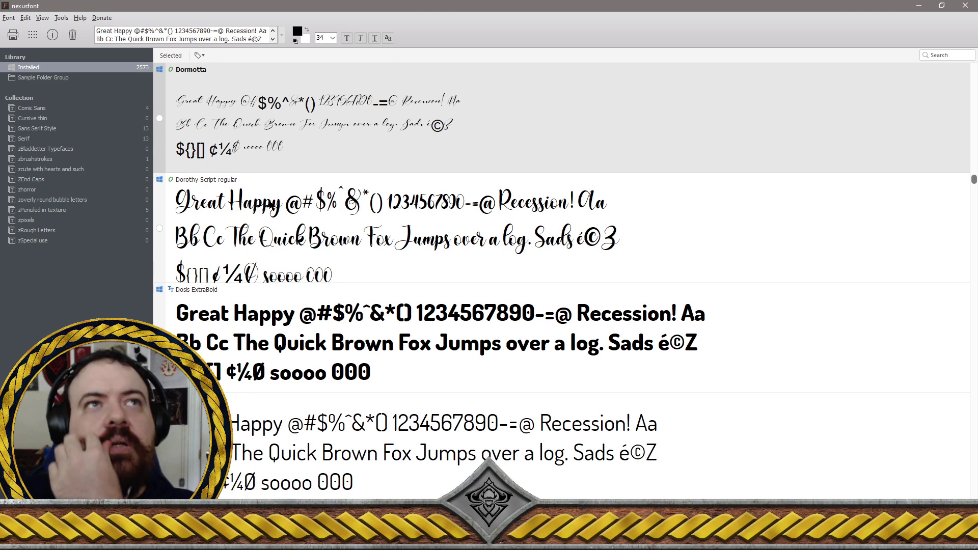
Uninstall the selected fonts together with Dormotta, using the option to uninstall and delete the font files
scroll(552, 119, up, 1)
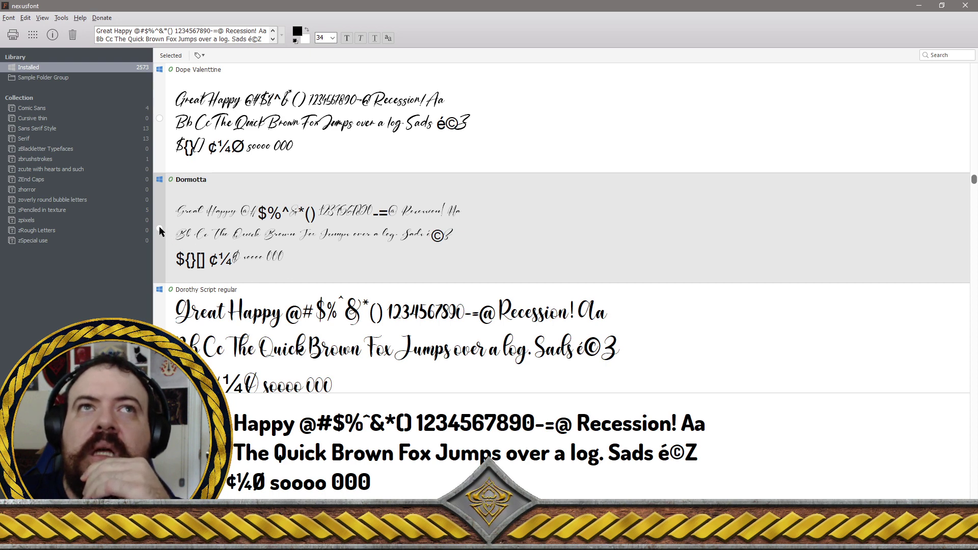
scroll(284, 306, up, 1)
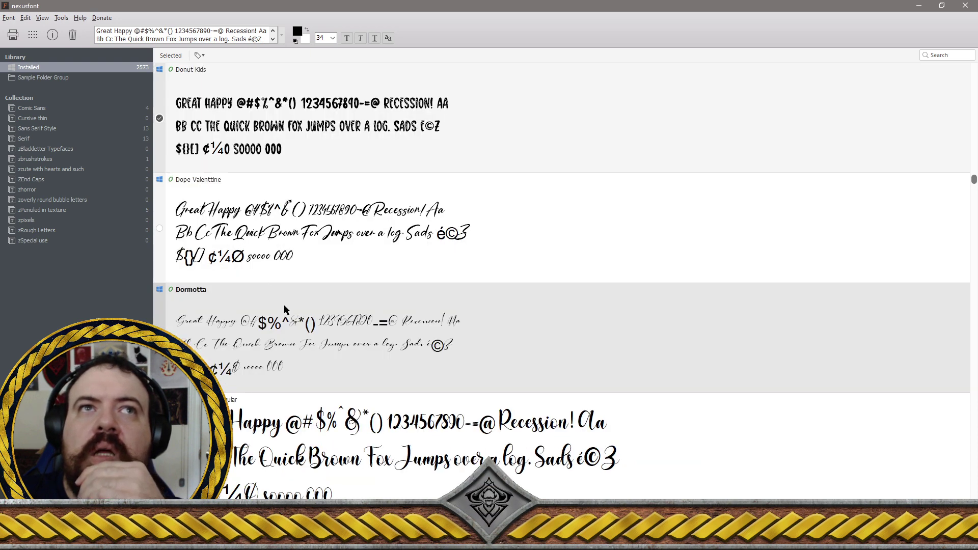
right_click(288, 322)
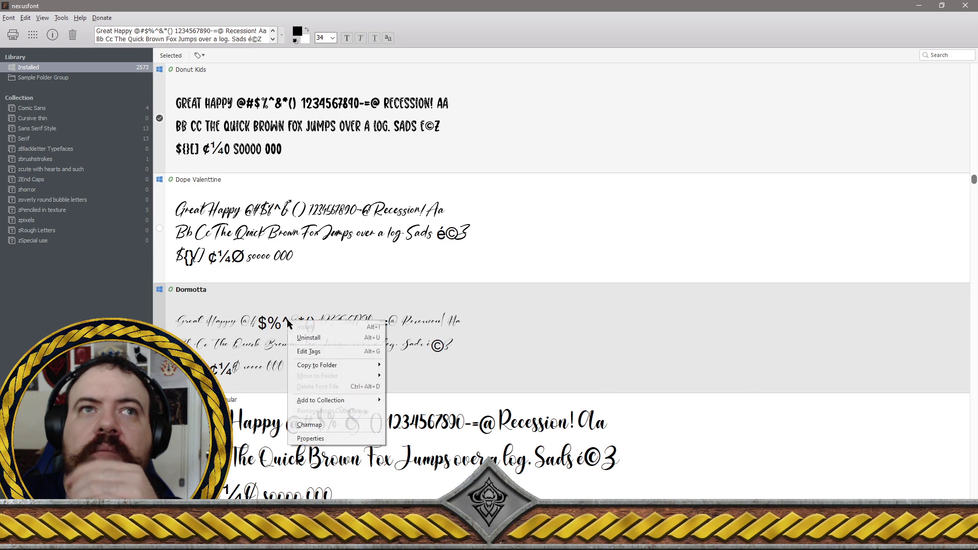
click(329, 338)
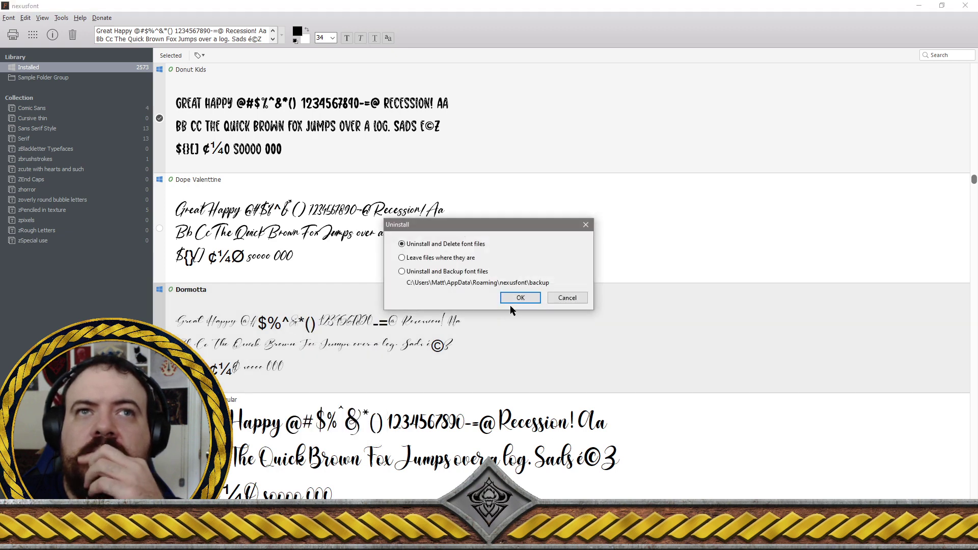
click(522, 301)
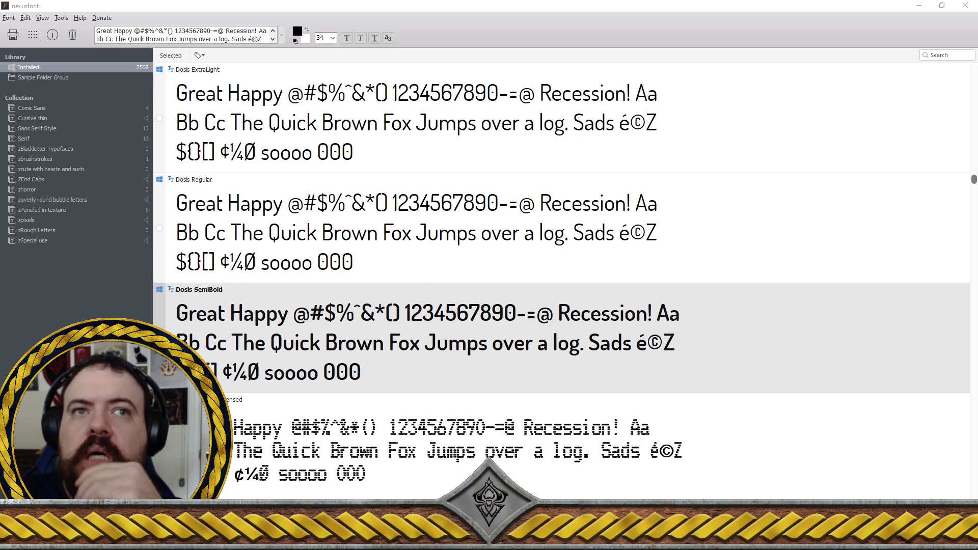
Review the remaining fonts backward from Dotrice Bold Condensed through the Dosis family and Dorothy Script to Do It with Love Two
click(306, 443)
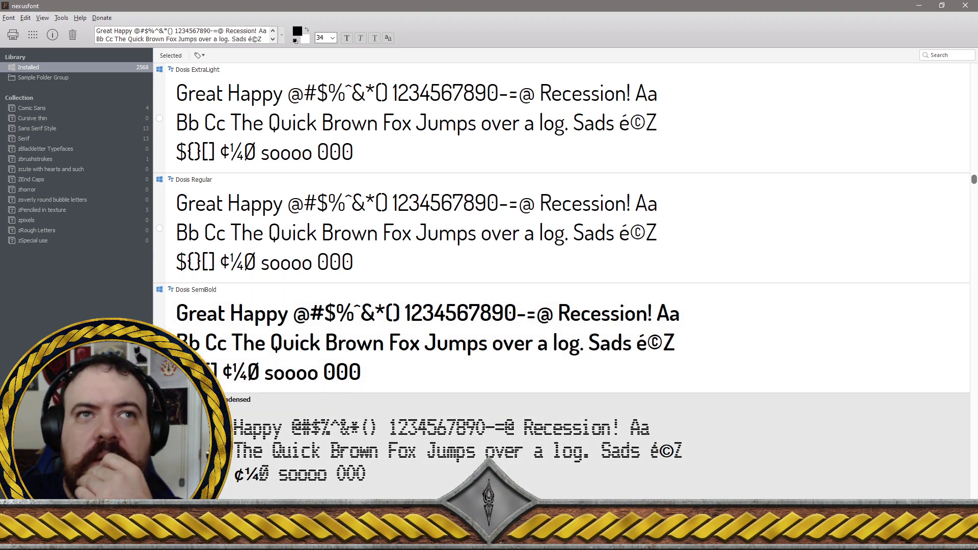
key(Up)
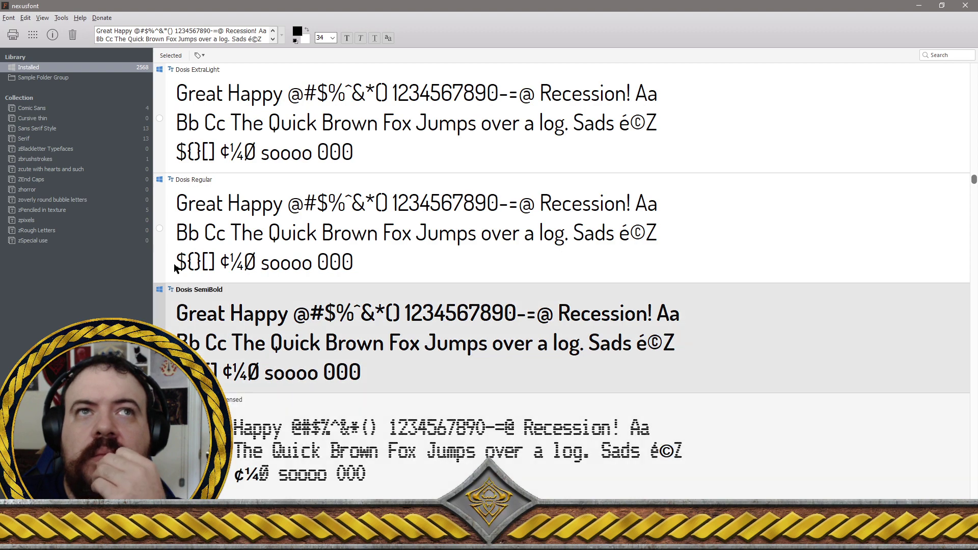
click(175, 236)
scroll(175, 236, up, 1)
click(175, 236)
scroll(174, 236, up, 1)
click(175, 235)
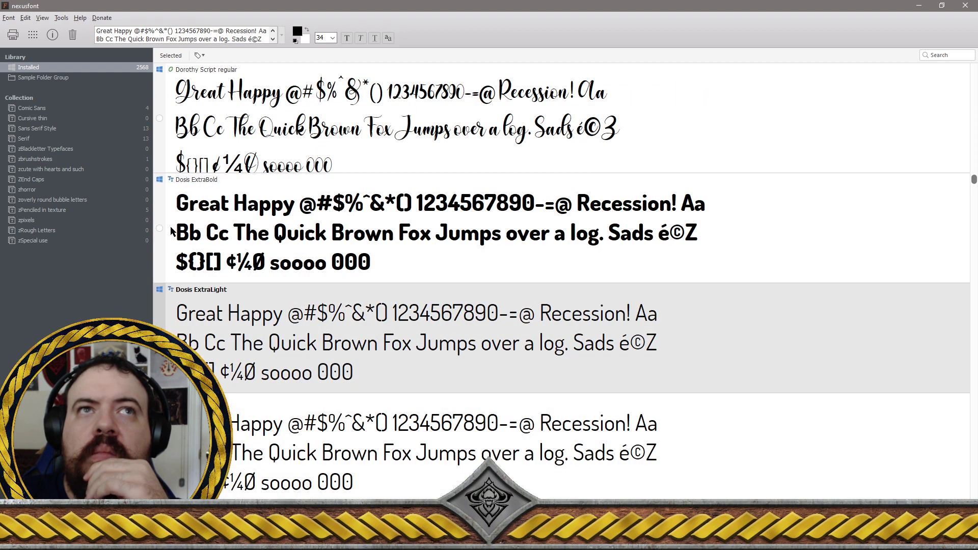
scroll(173, 236, up, 1)
click(175, 235)
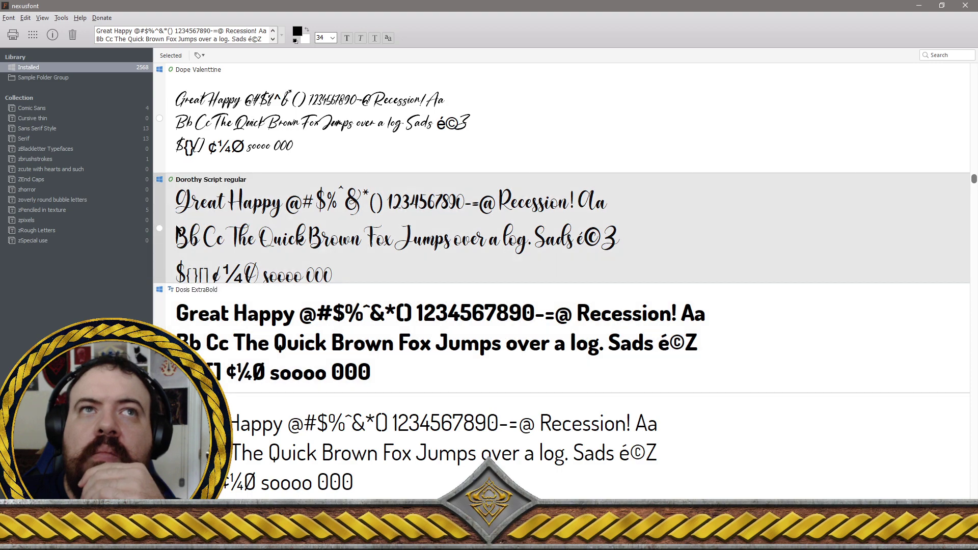
scroll(176, 236, up, 1)
click(185, 237)
scroll(185, 238, up, 1)
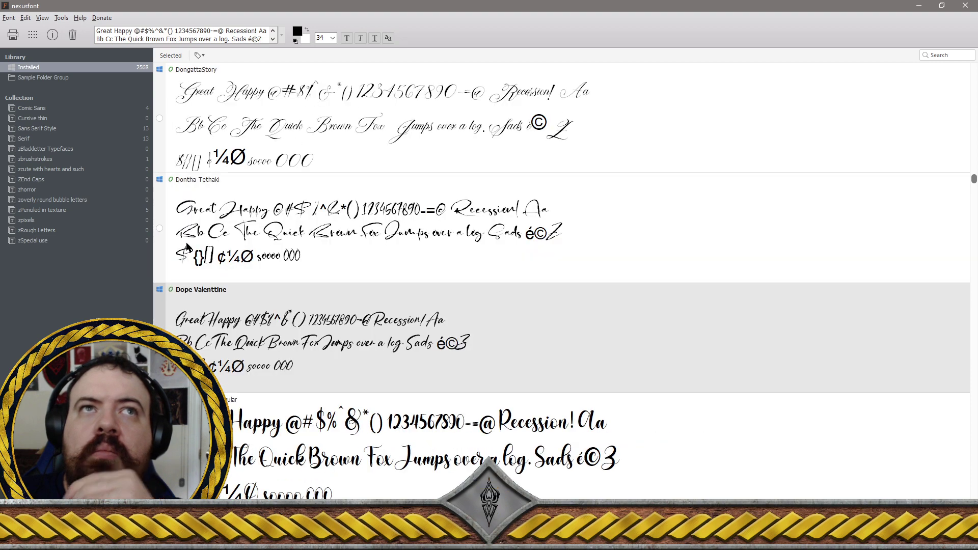
scroll(180, 336, up, 1)
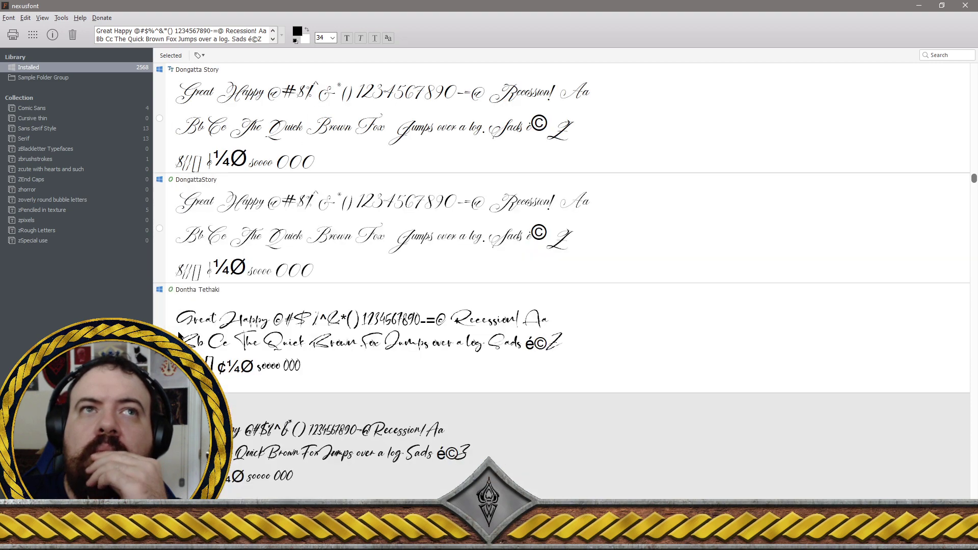
scroll(179, 335, up, 1)
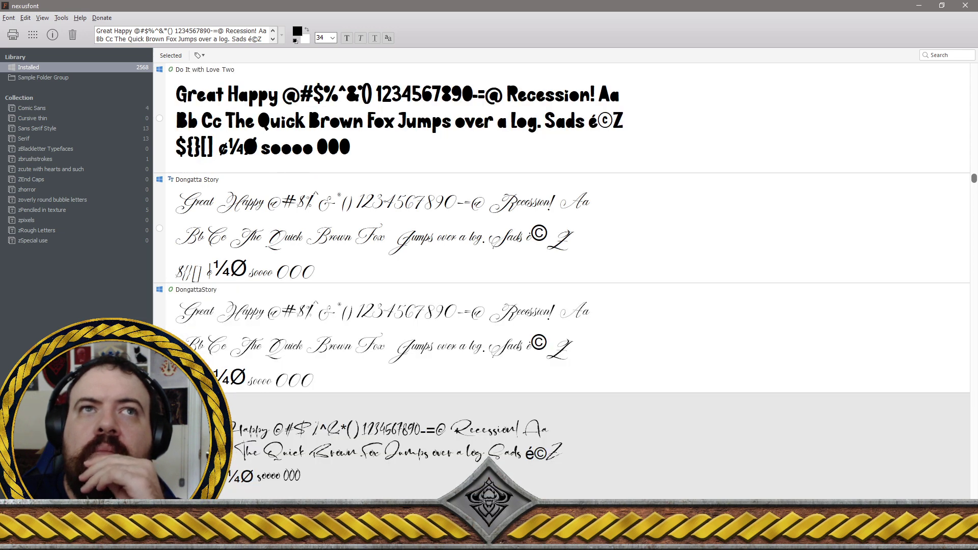
Try to uninstall the OpenType DongattaStory font on its own, with the option to uninstall and delete the font files
click(237, 376)
right_click(210, 335)
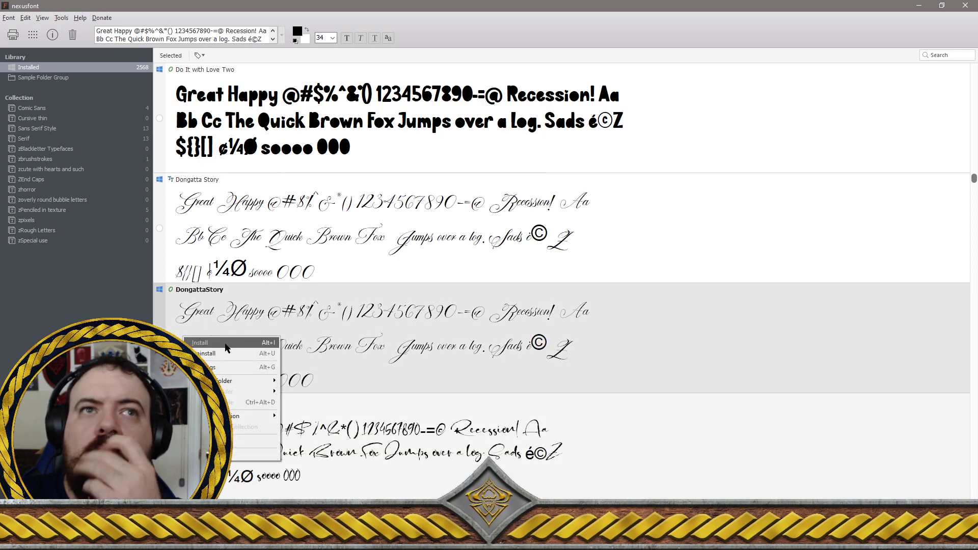
click(226, 352)
click(512, 296)
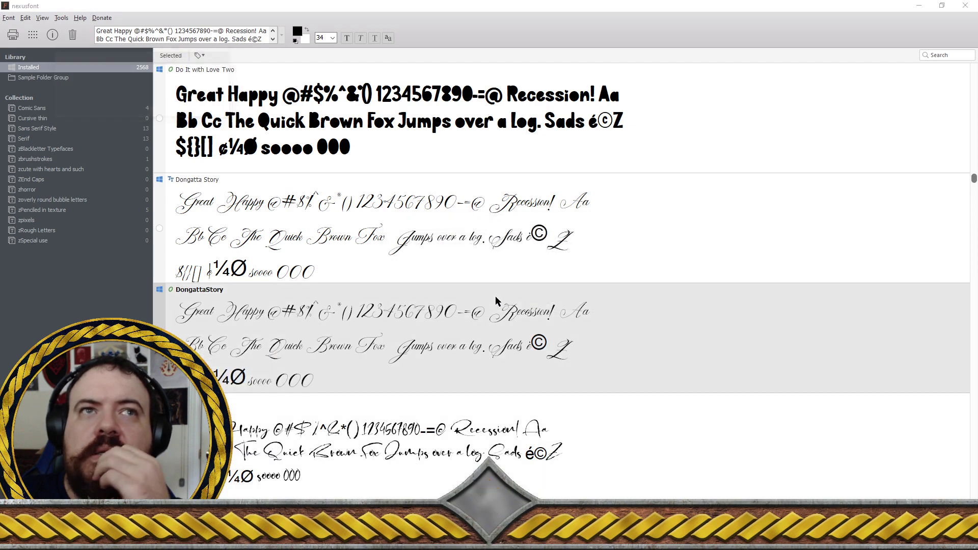
Select Dotrice Bold Condensed and try to delete its font file directly
scroll(335, 323, down, 5)
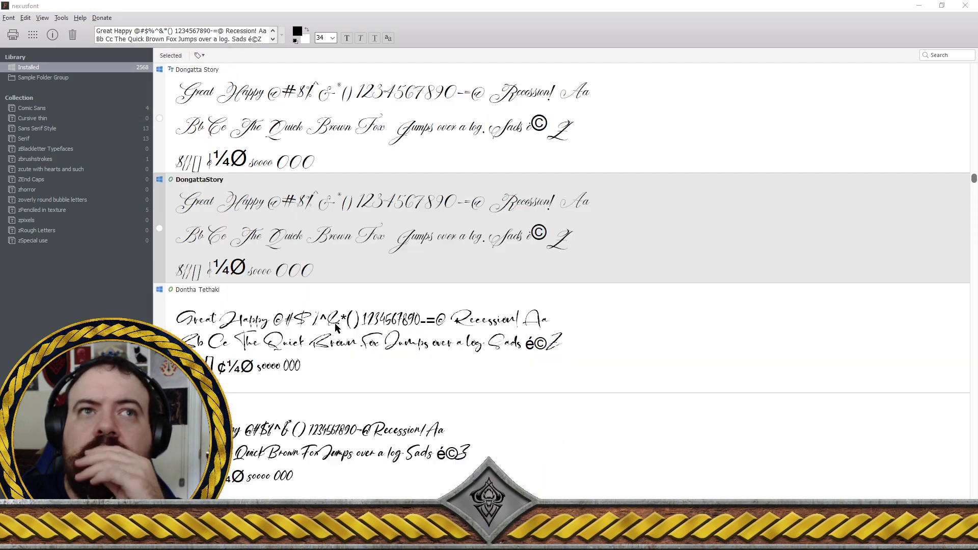
scroll(334, 326, down, 2)
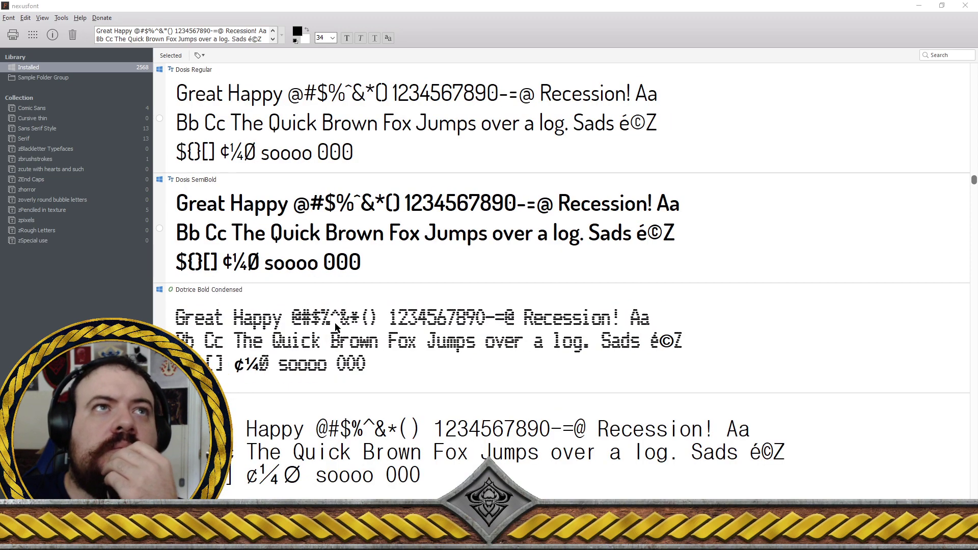
scroll(335, 326, down, 1)
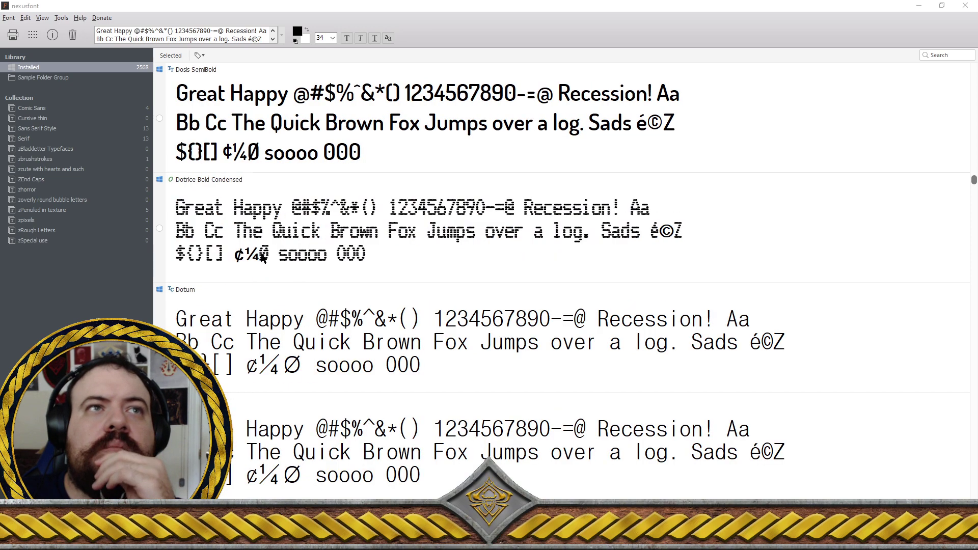
click(159, 228)
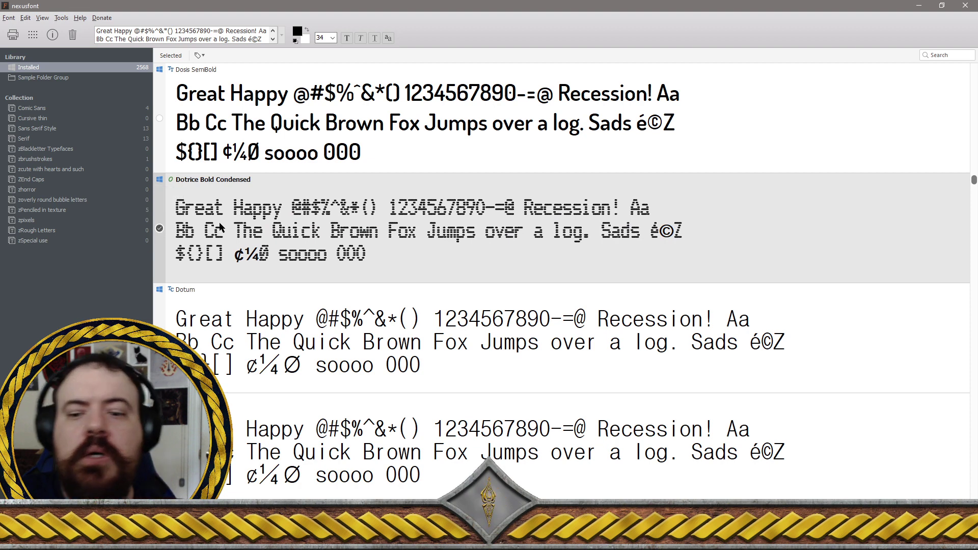
key(Delete)
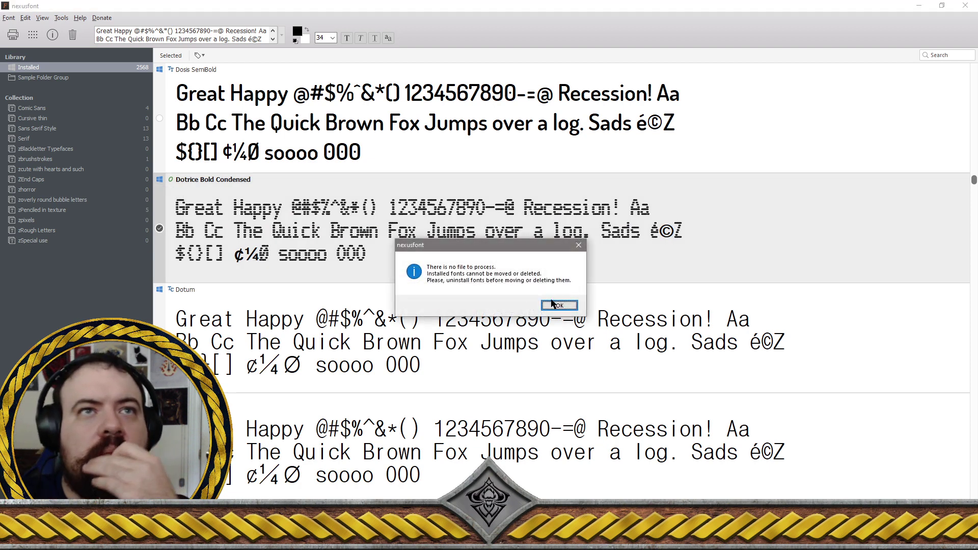
click(559, 305)
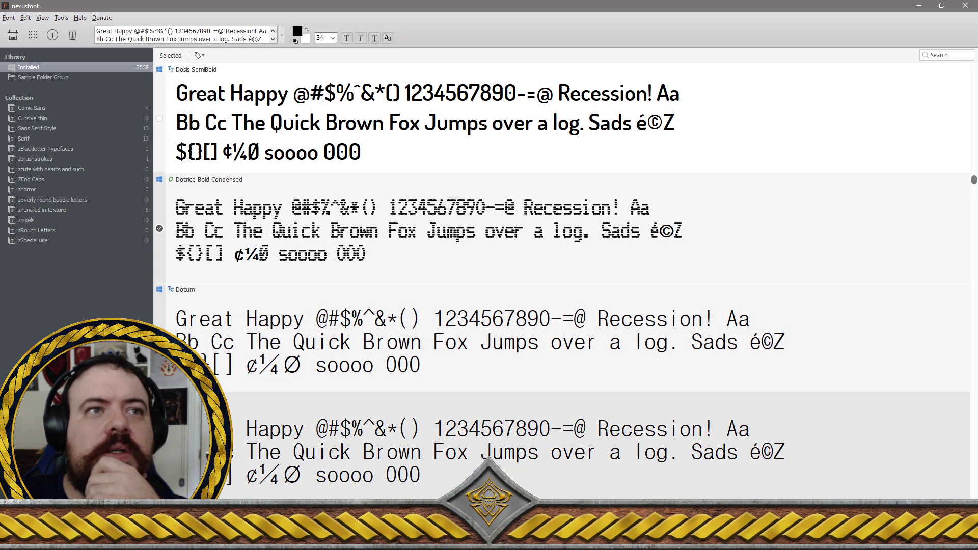
Add Dotum, DotumChe, Double Twice, the three Drama Melody fonts and Dried Olive to the selection
scroll(238, 431, down, 2)
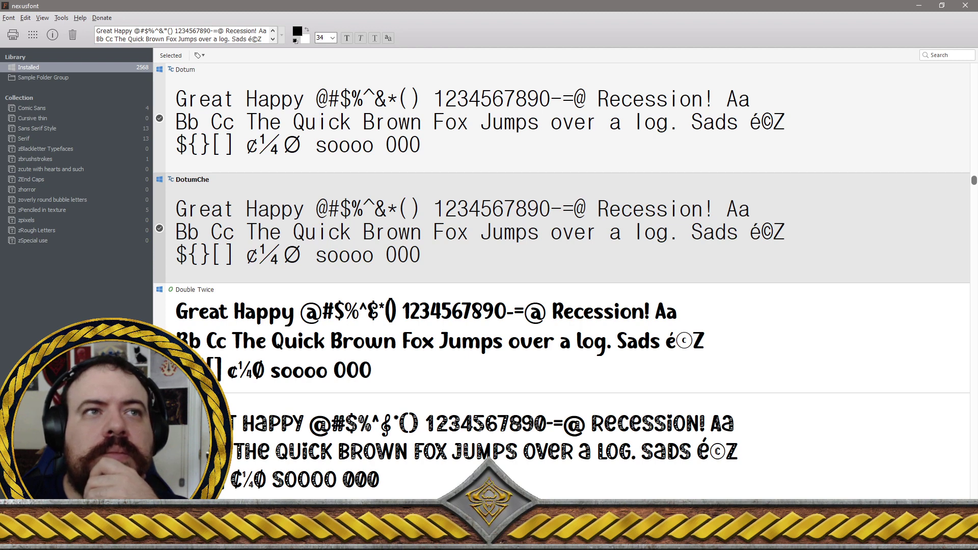
scroll(561, 280, down, 1)
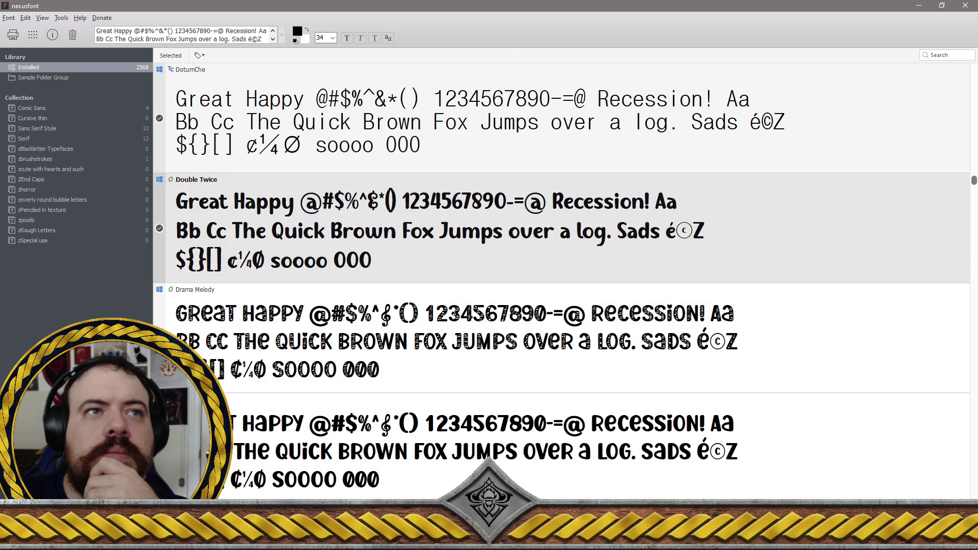
scroll(561, 280, down, 1)
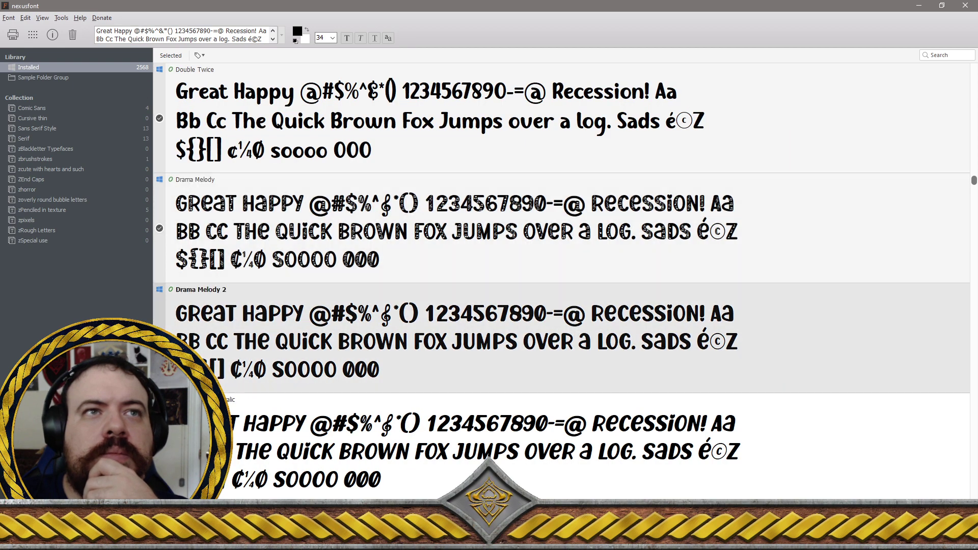
scroll(560, 281, down, 1)
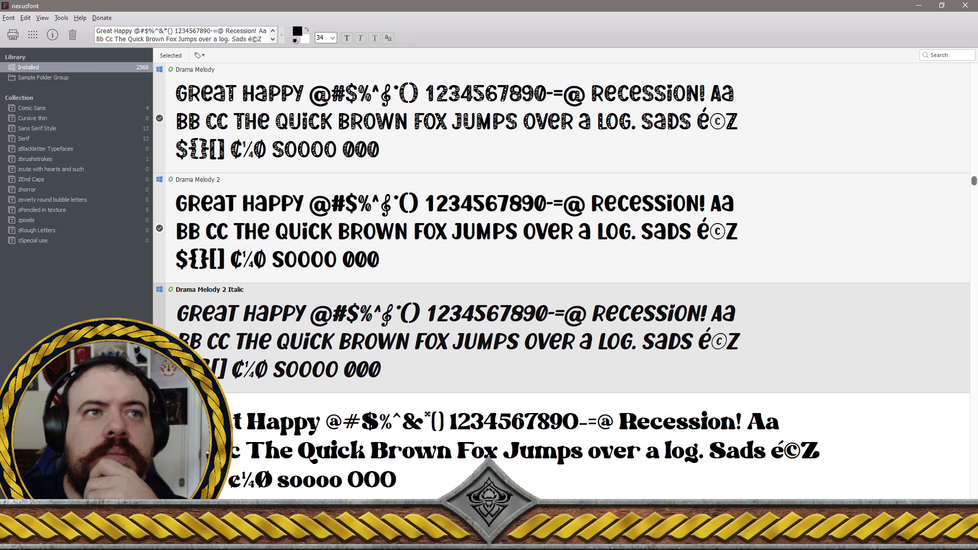
scroll(561, 280, down, 1)
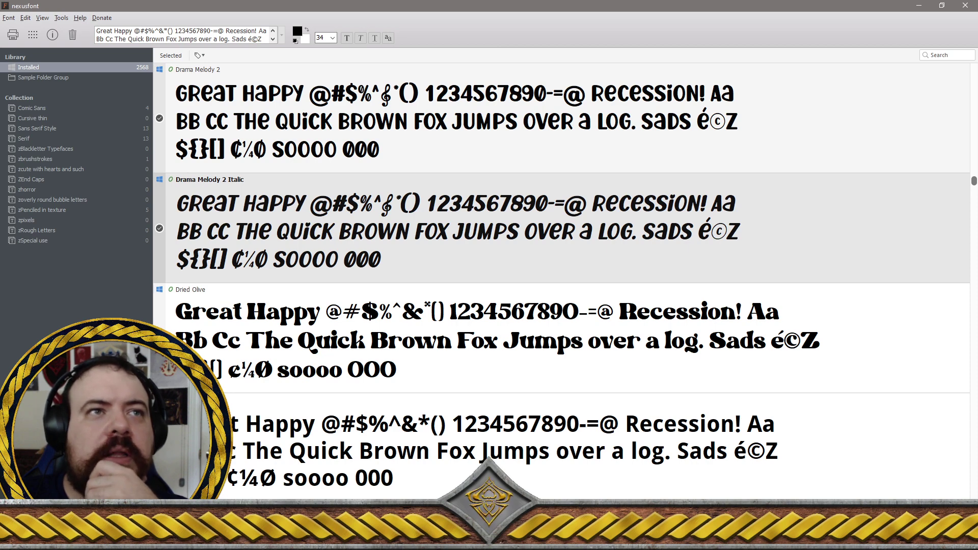
scroll(561, 306, down, 1)
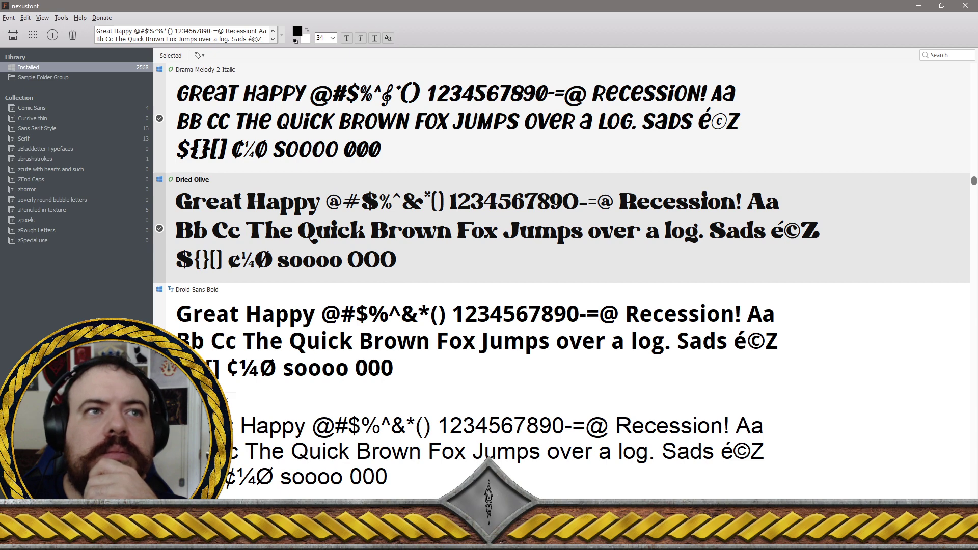
Add Droid Sans Bold, Droid Sans Fallback, Droid Sans Mono and the four Droid Serif styles to the selection
scroll(561, 229, down, 1)
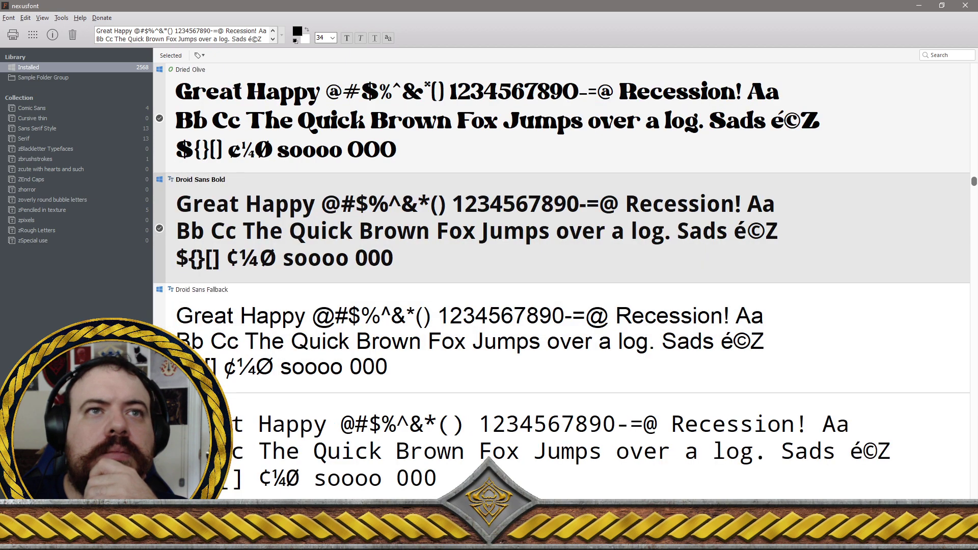
scroll(561, 306, down, 1)
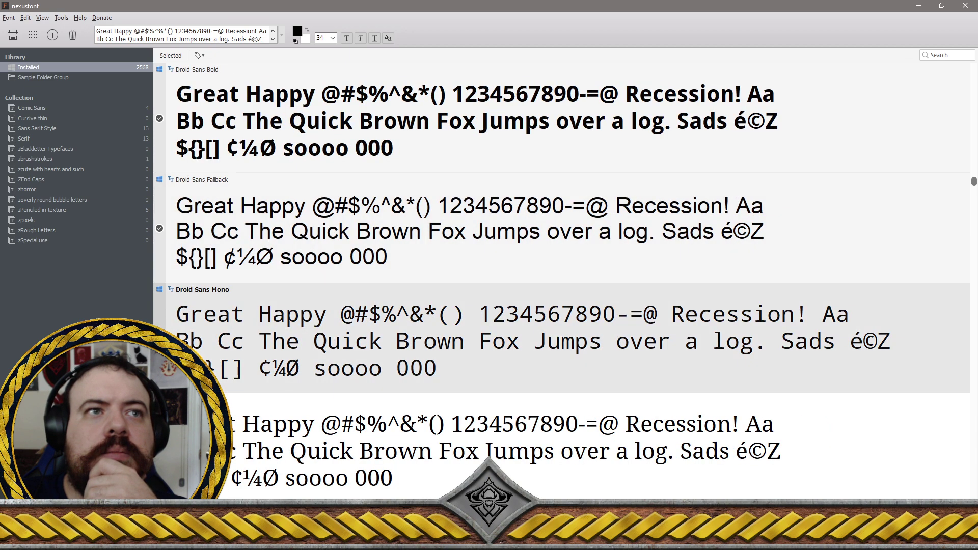
scroll(561, 306, down, 1)
scroll(561, 306, down, 1)
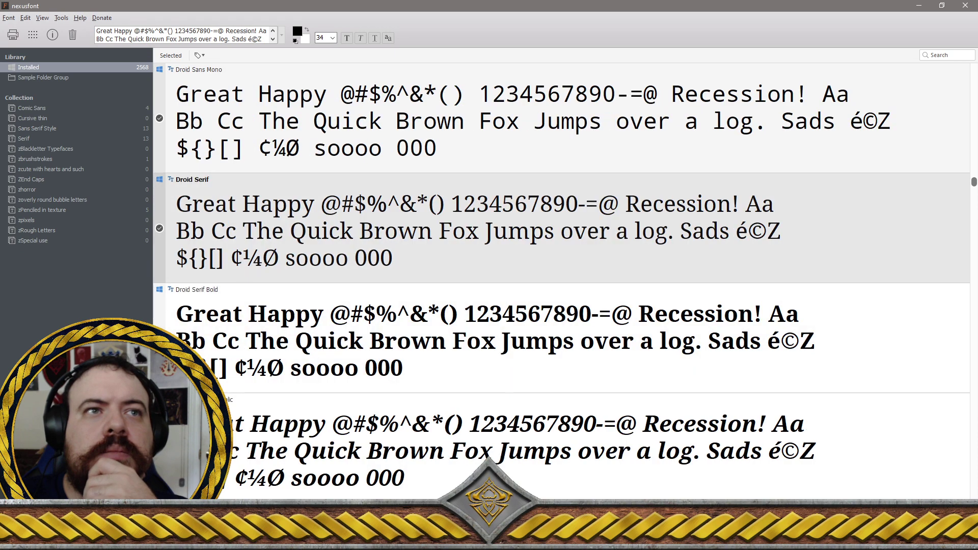
scroll(561, 305, down, 1)
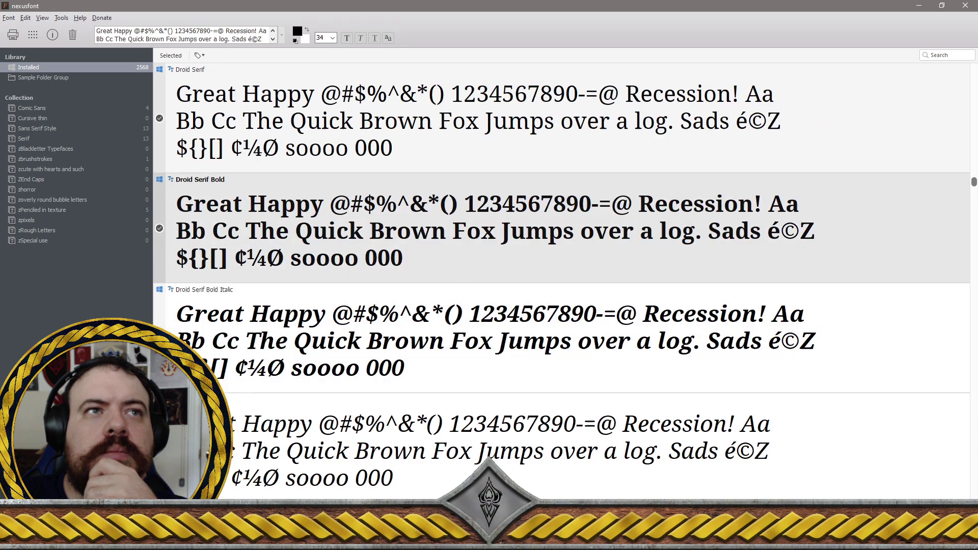
scroll(560, 306, down, 1)
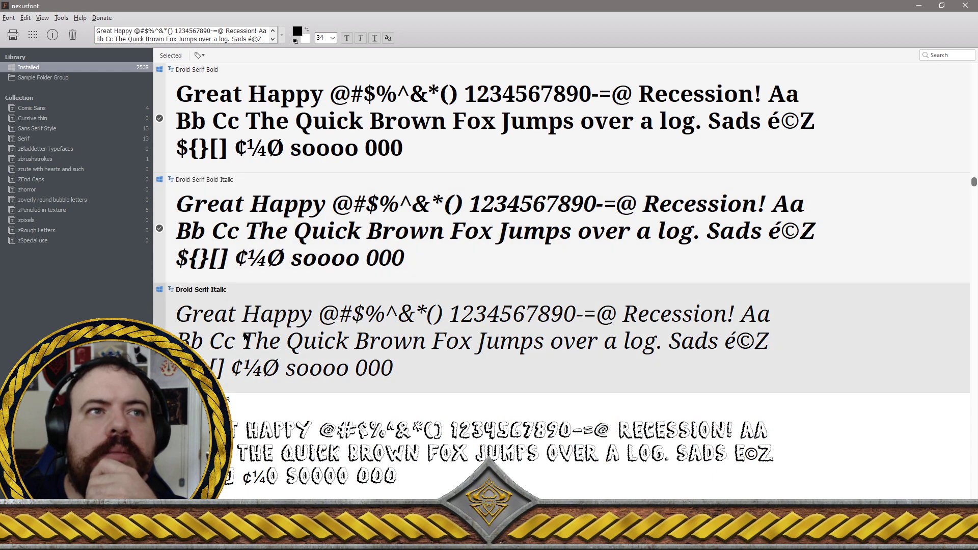
Uninstall the selected fonts, deleting their font files, and check the list back up to Dotum
right_click(254, 333)
click(275, 350)
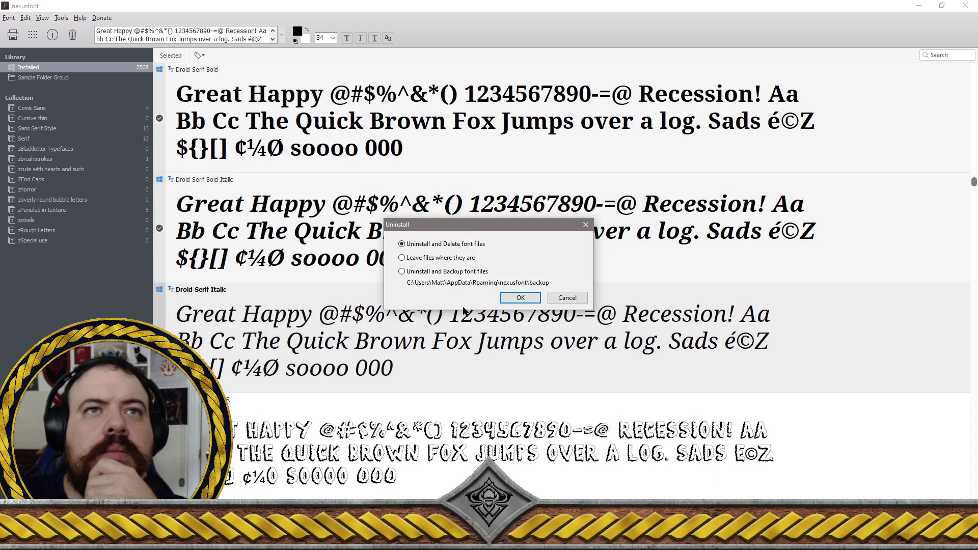
click(506, 299)
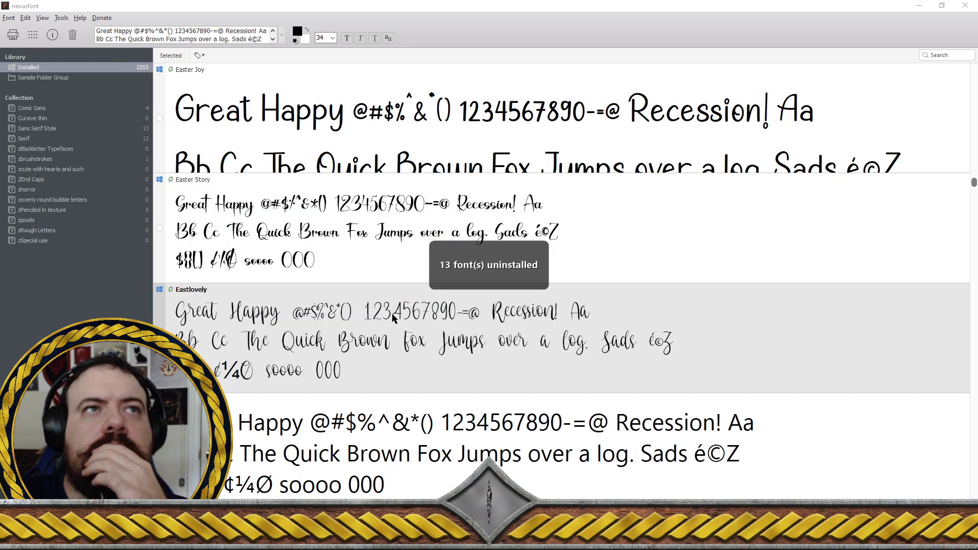
scroll(382, 273, up, 4)
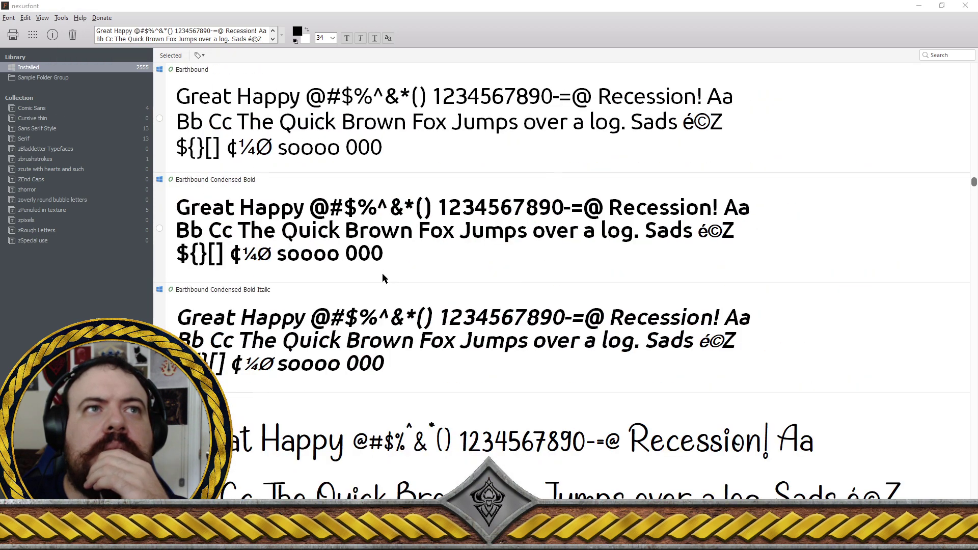
scroll(383, 275, up, 6)
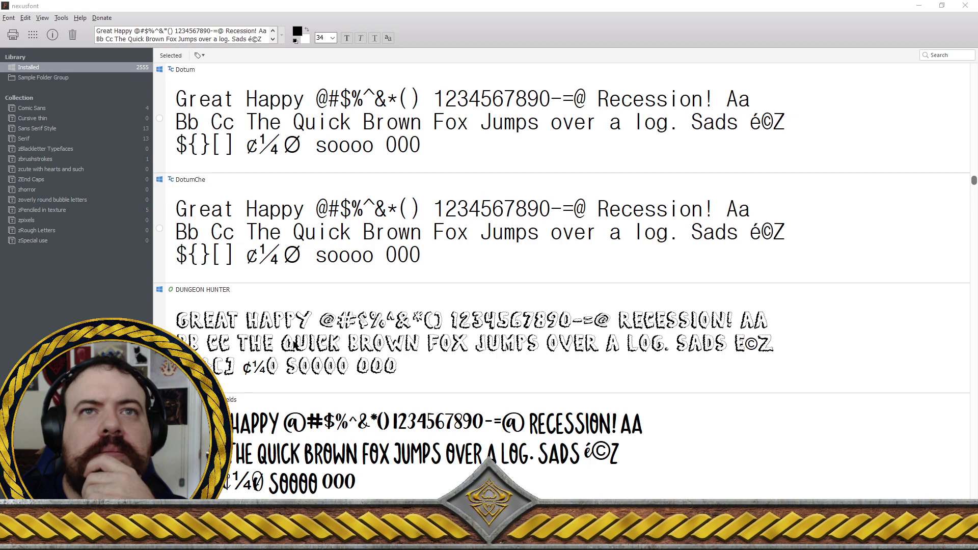
Preview DUNGEON HUNTER in detail and select it together with both Duo Strawberry Fields fonts, DURALIT and DustineScript
double_click(294, 345)
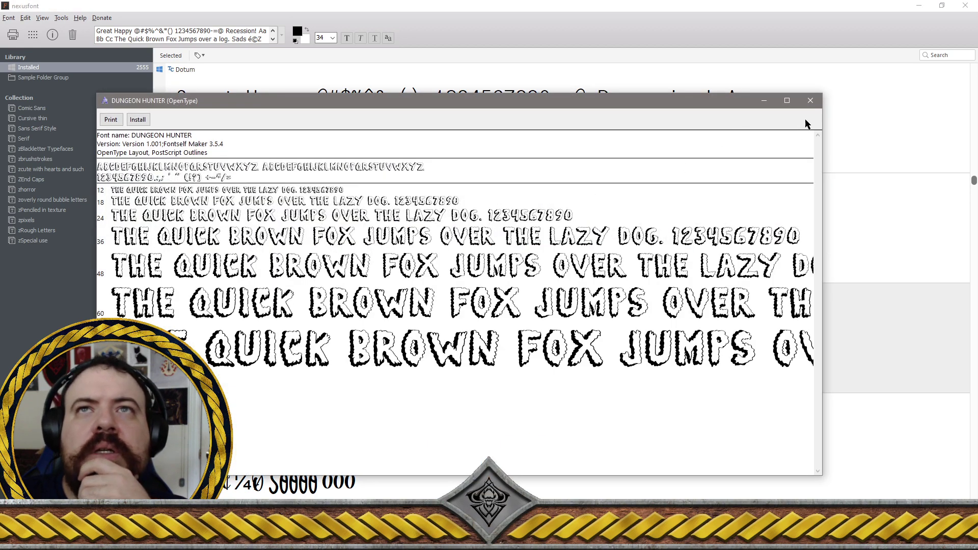
click(810, 100)
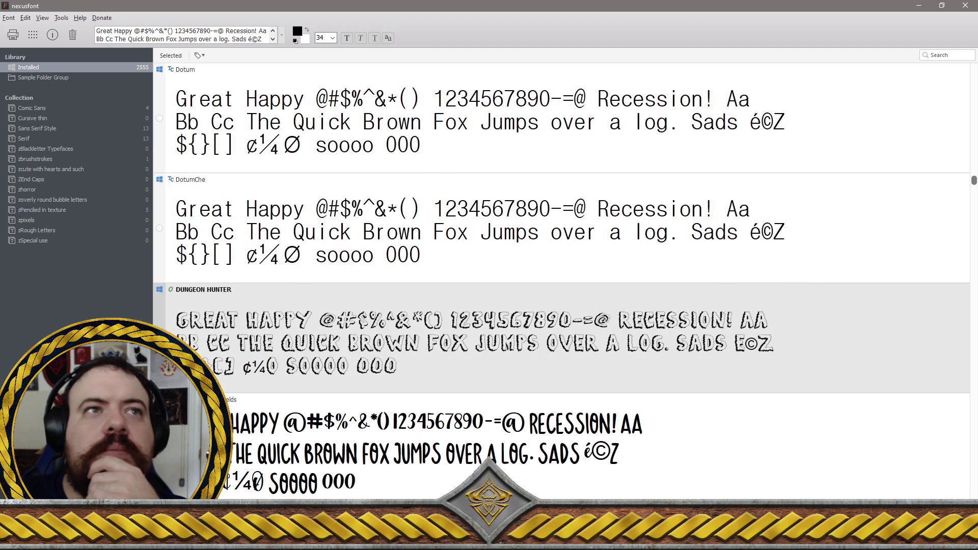
scroll(560, 255, down, 1)
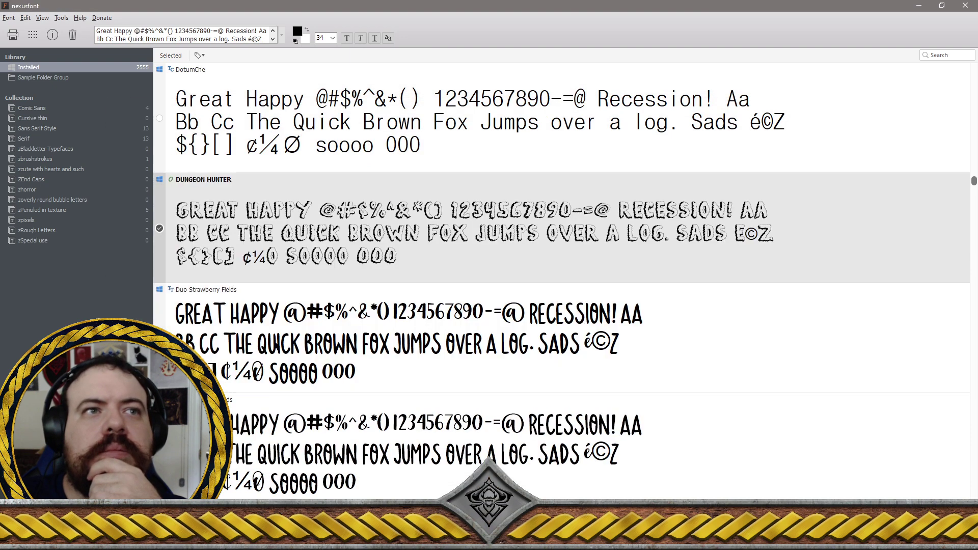
scroll(561, 230, down, 1)
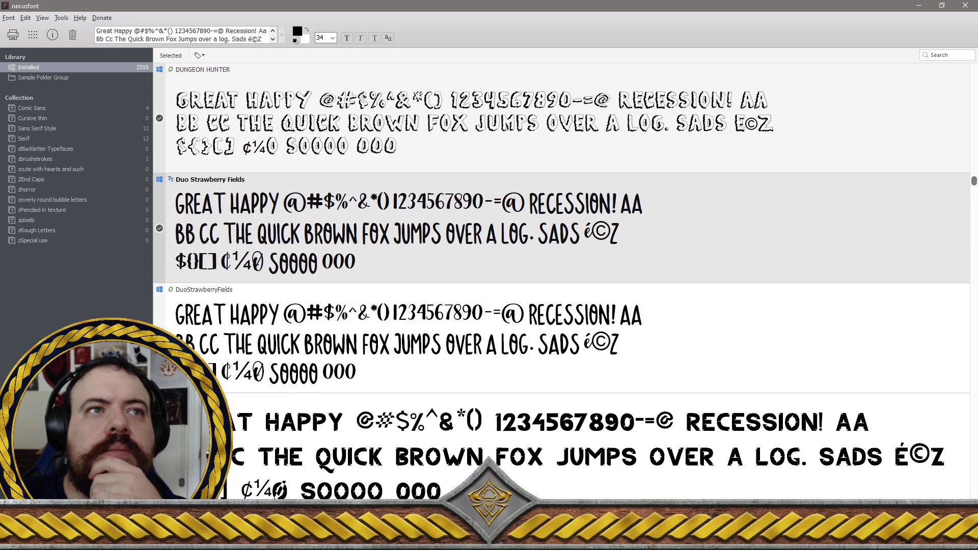
scroll(561, 229, down, 1)
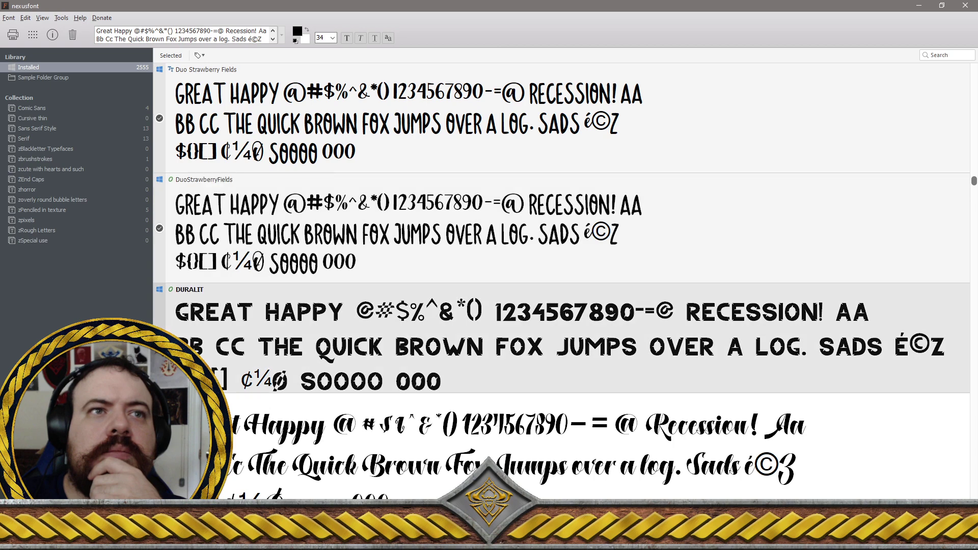
scroll(561, 230, down, 1)
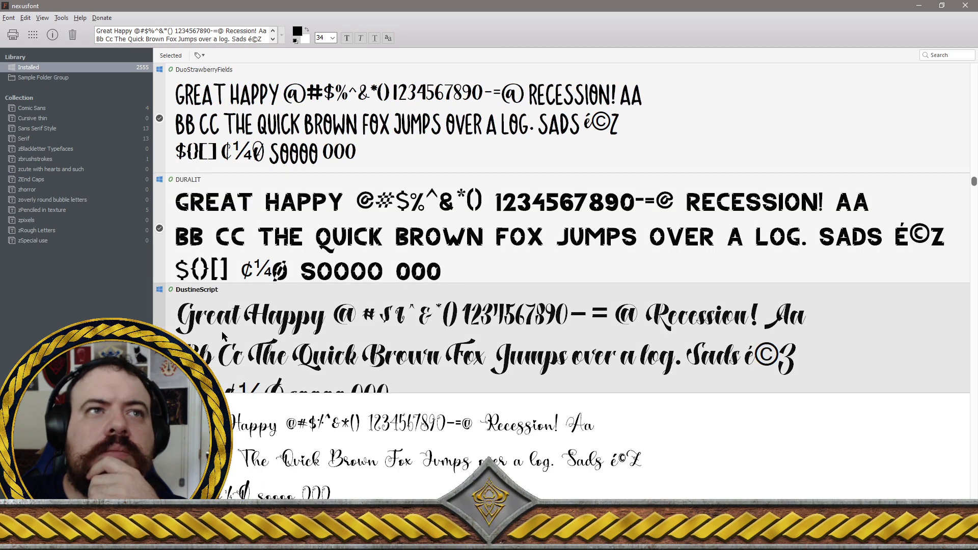
Add both Early Christmas fonts, Earthbound, Earthbound Condensed Bold and Earthbound Condensed Bold Italic to the selection
scroll(342, 341, down, 1)
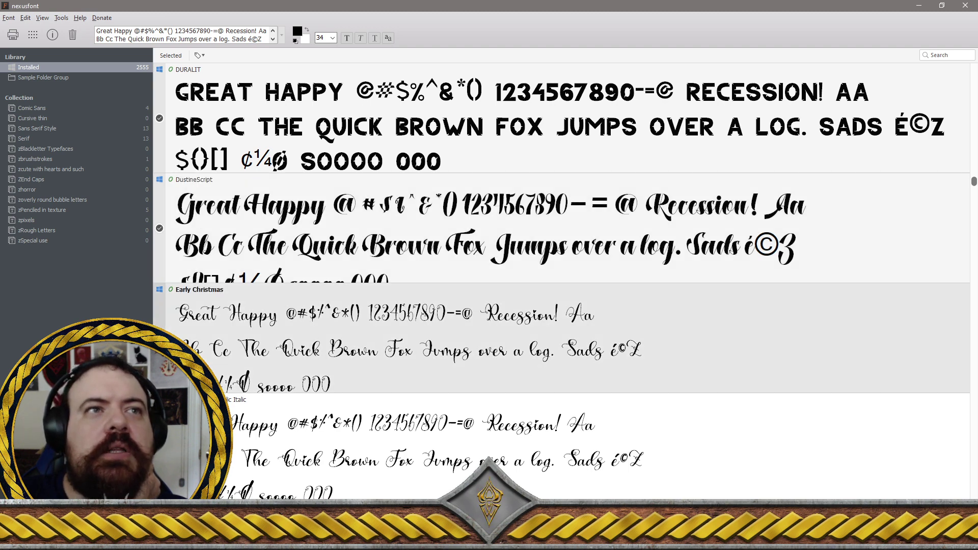
scroll(560, 229, down, 1)
scroll(560, 229, down, 1)
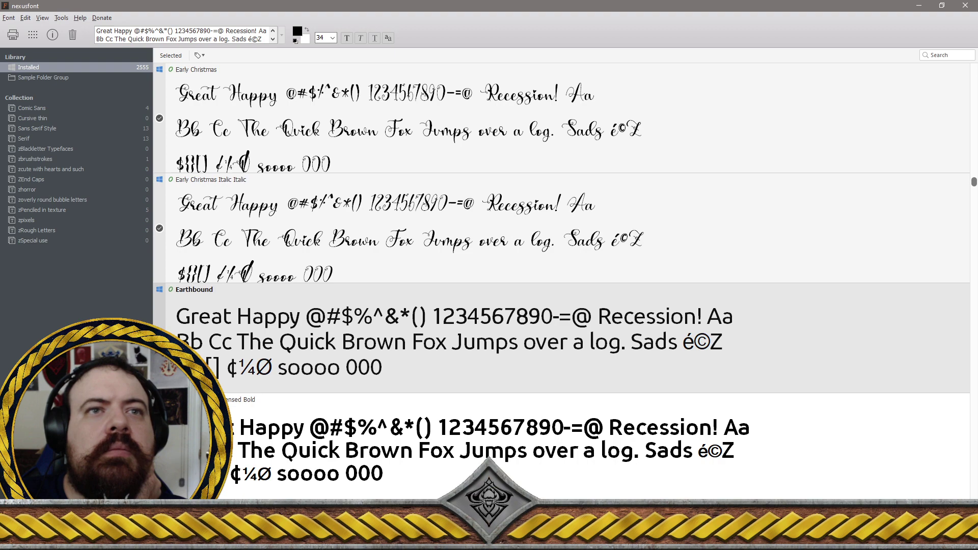
scroll(560, 280, down, 2)
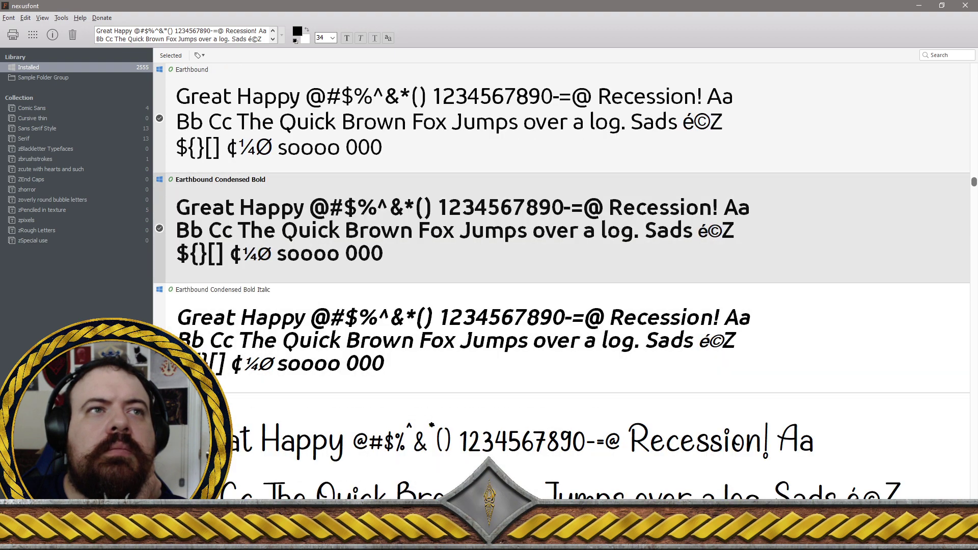
scroll(561, 280, down, 2)
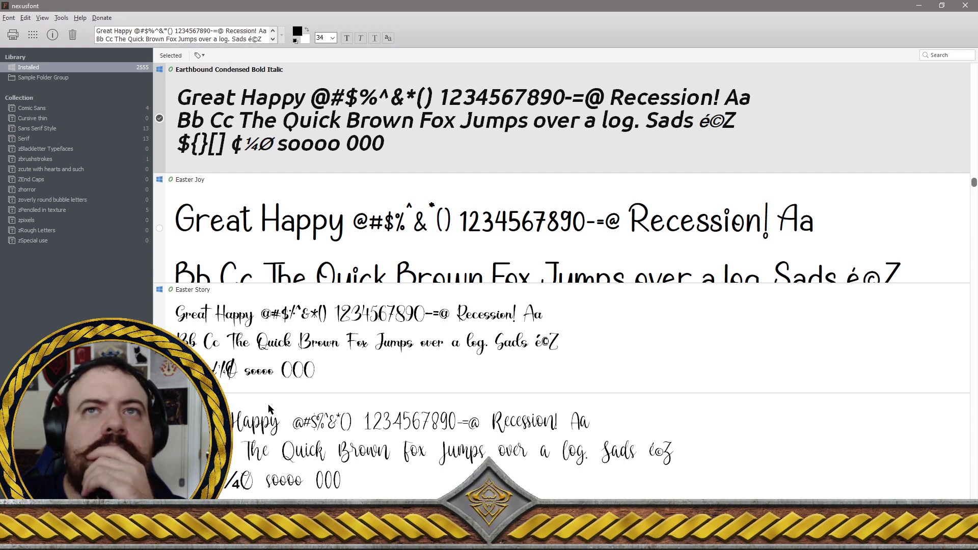
Add Easter Joy, Easter Story and Eastlovely to the selection
click(159, 230)
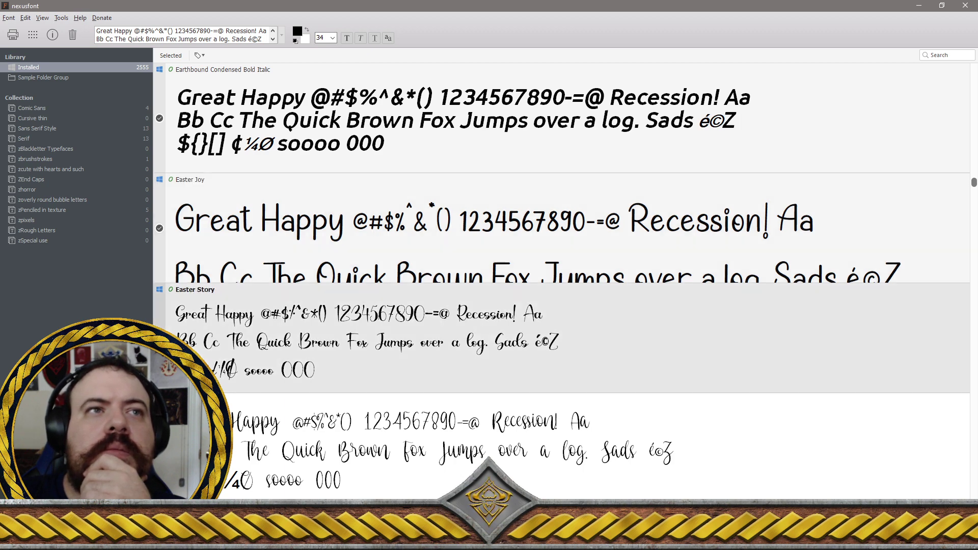
scroll(561, 230, down, 1)
scroll(560, 230, down, 1)
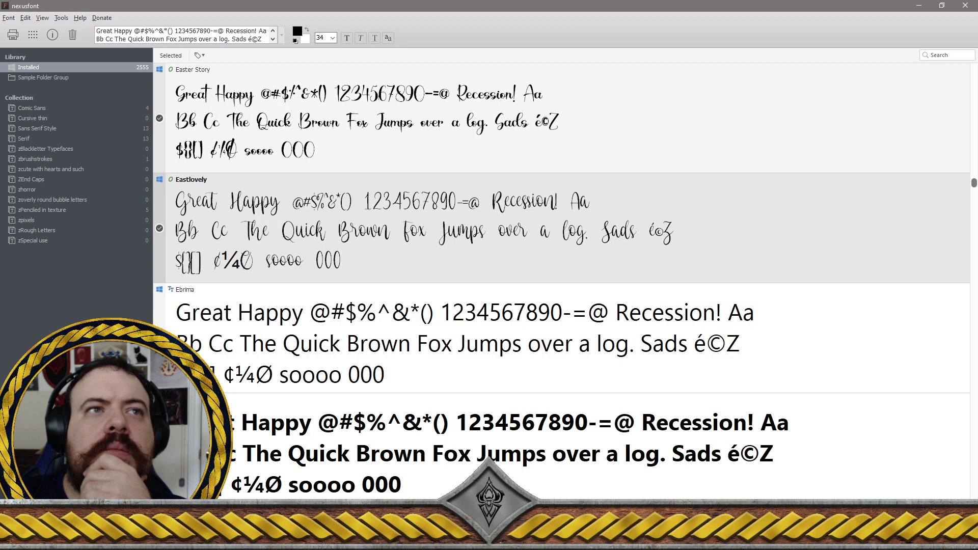
scroll(560, 229, up, 2)
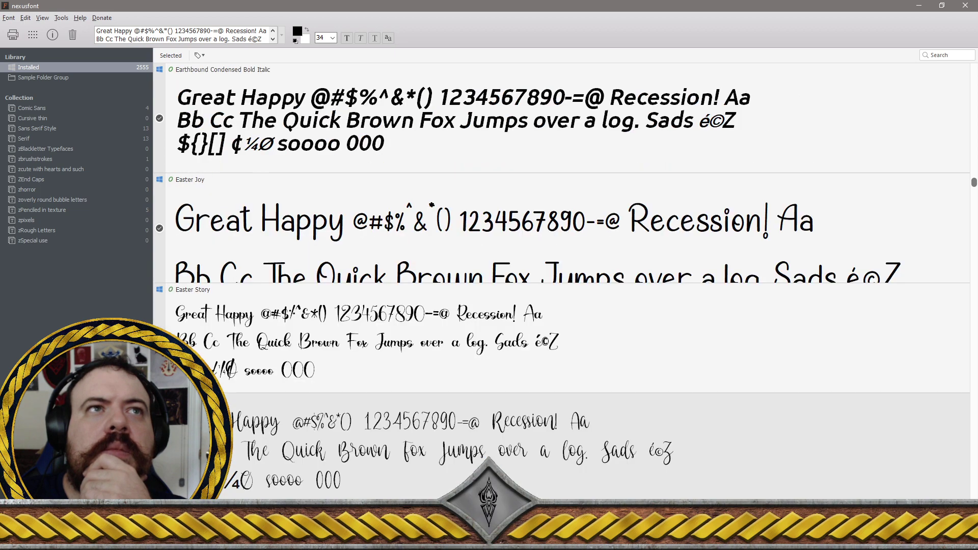
scroll(560, 229, down, 2)
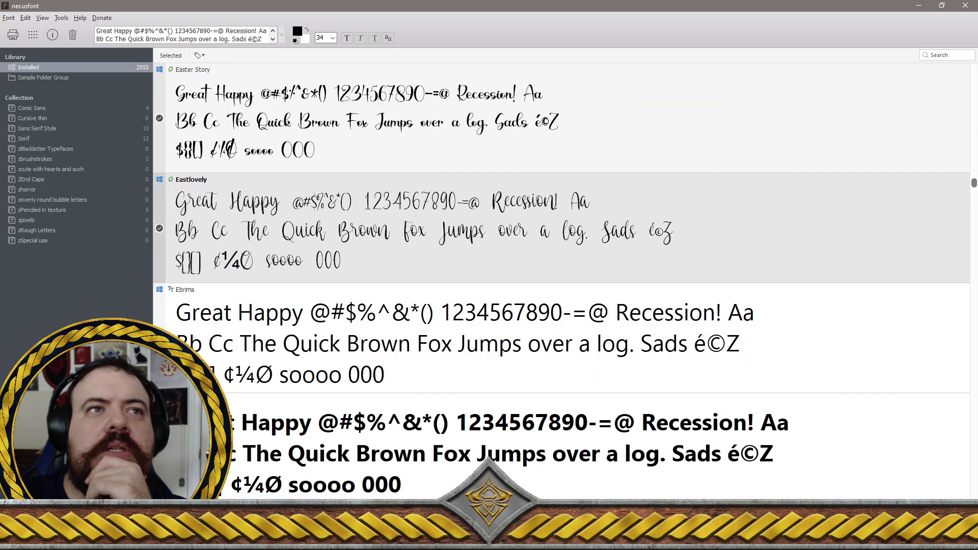
Add Ebrima, Ebrima Bold and Edhan Martine to the selection
scroll(561, 229, down, 1)
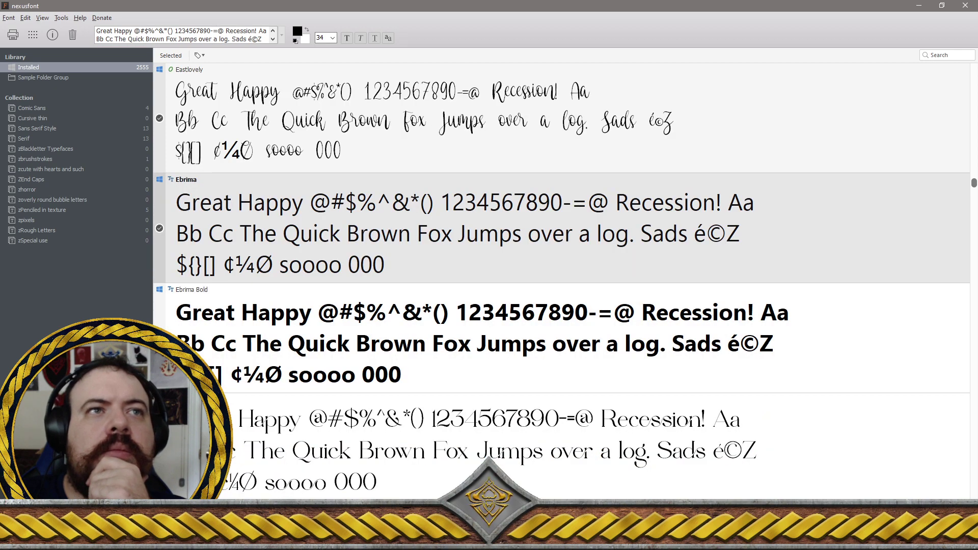
scroll(560, 229, down, 1)
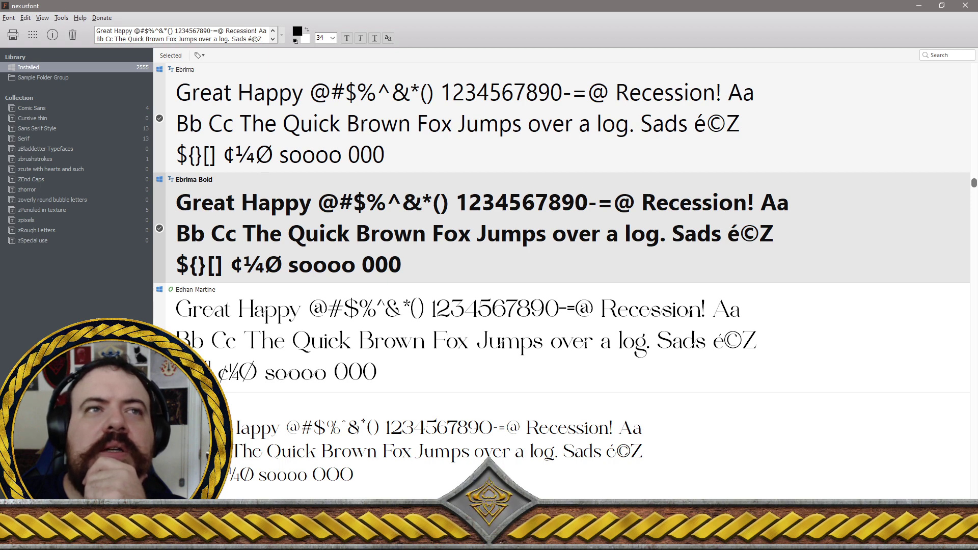
click(501, 343)
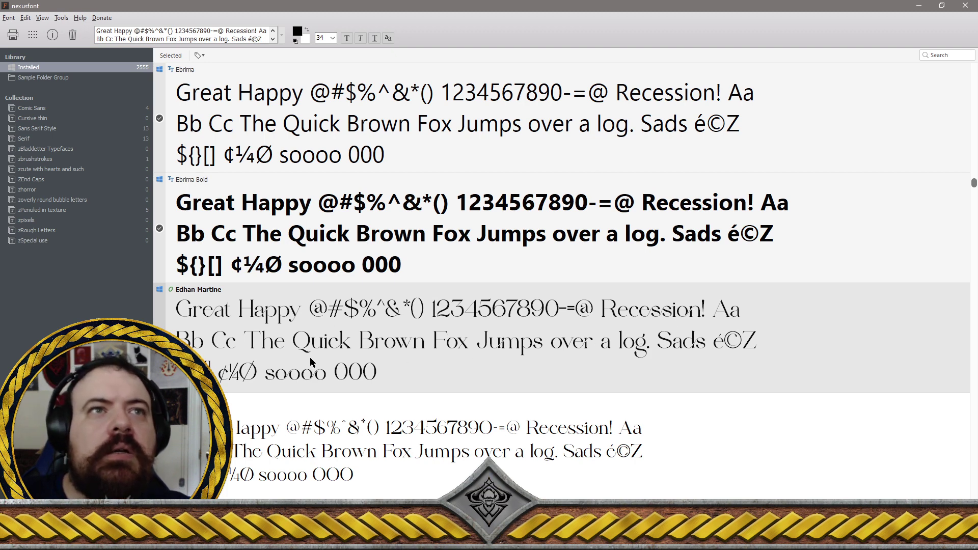
Add Egiela, Egiela Italic, Eiffel Story Reguler and Eighties Signature to the selection
scroll(207, 356, down, 1)
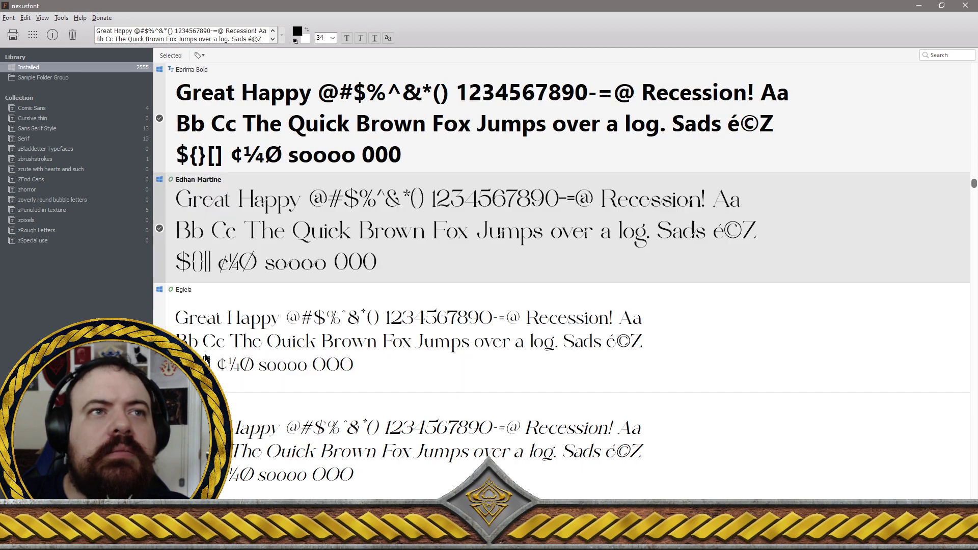
scroll(202, 356, down, 1)
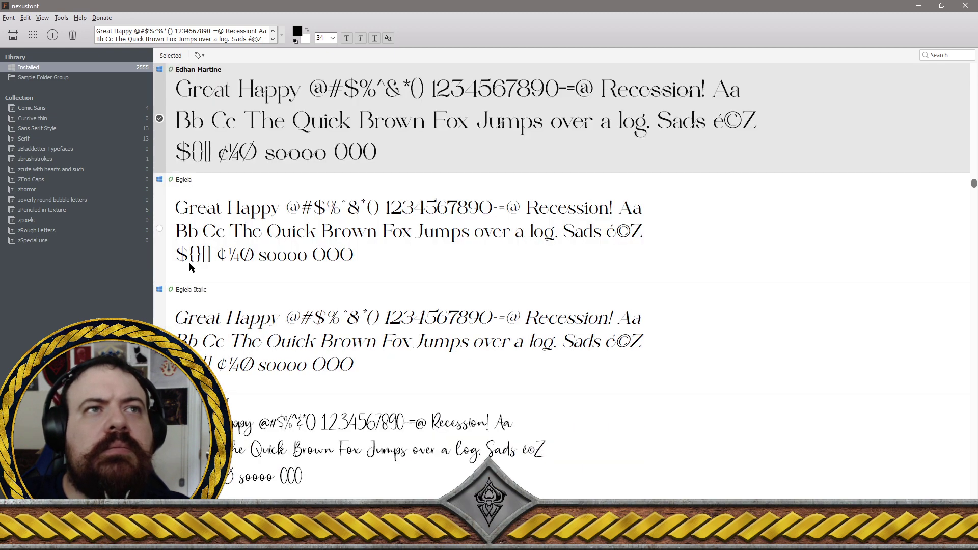
click(159, 229)
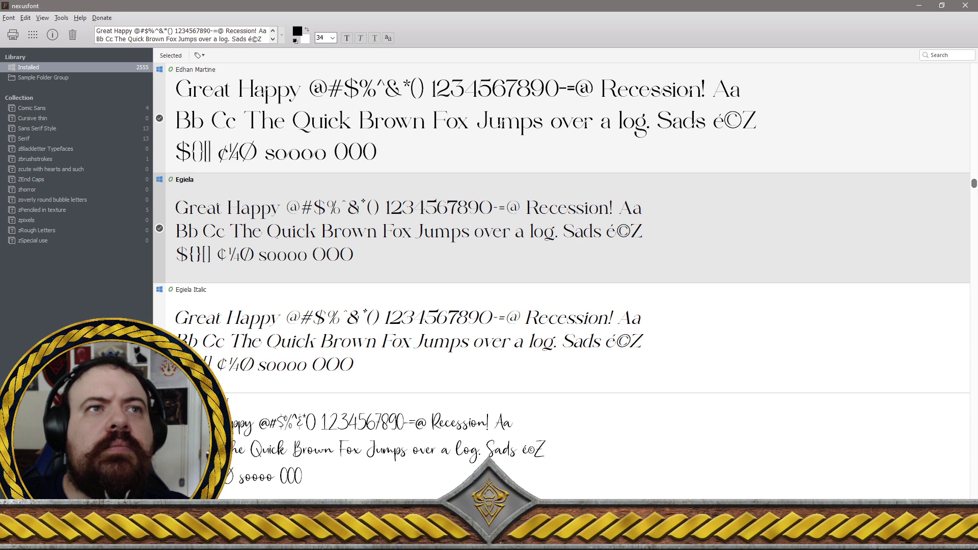
click(159, 338)
scroll(159, 338, down, 1)
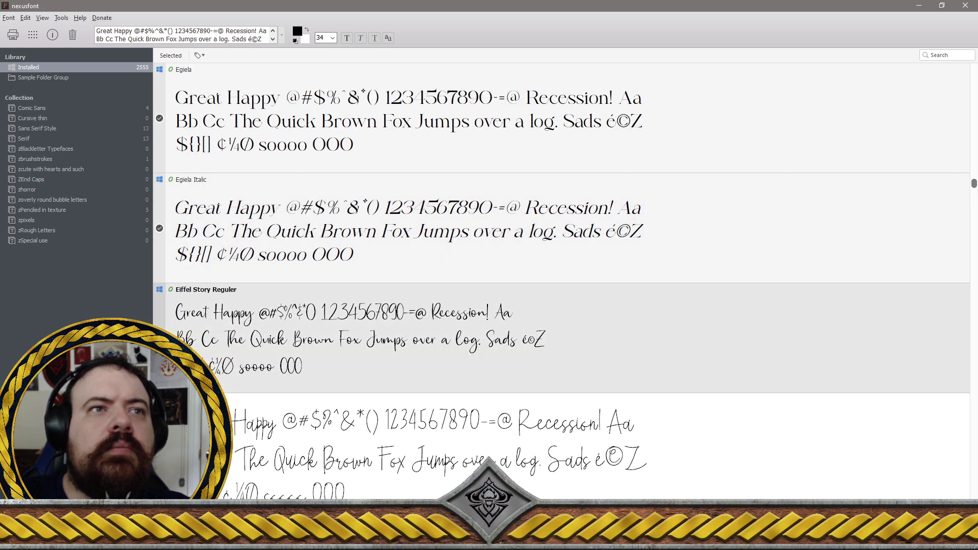
click(159, 338)
scroll(159, 338, down, 1)
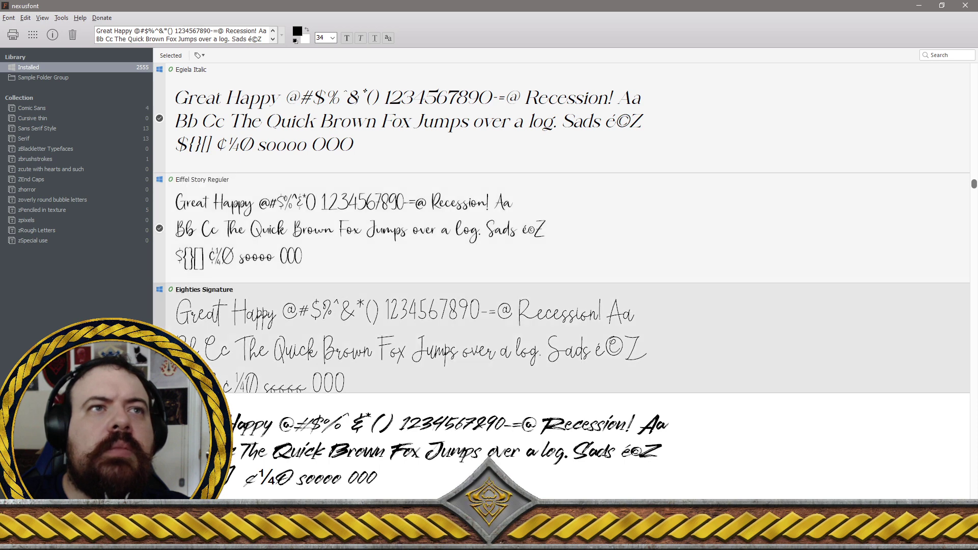
Add Eighty Seven, Elarito Houter, Elfeylasting, Elfira, Elfira Bold, Elimoka and Elmah to the selection
scroll(214, 336, down, 1)
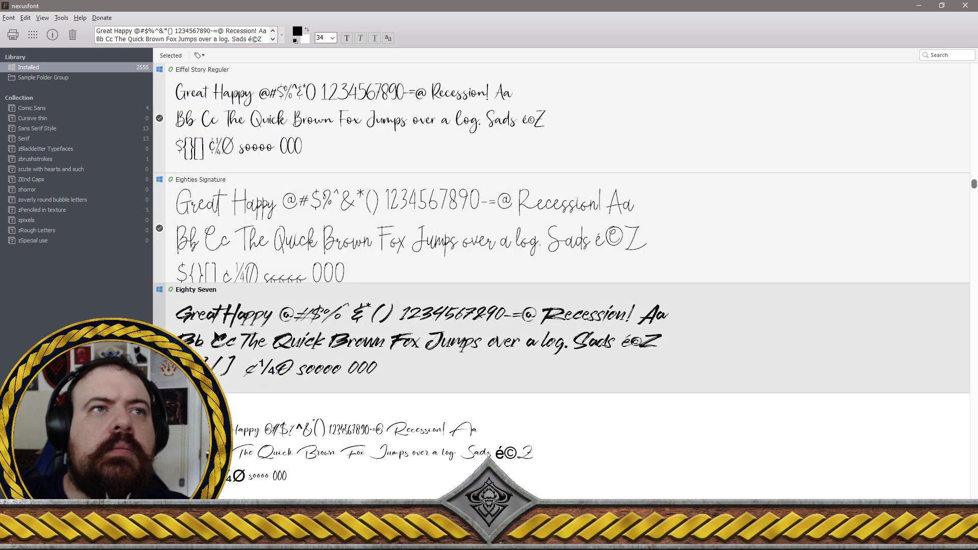
scroll(226, 371, down, 1)
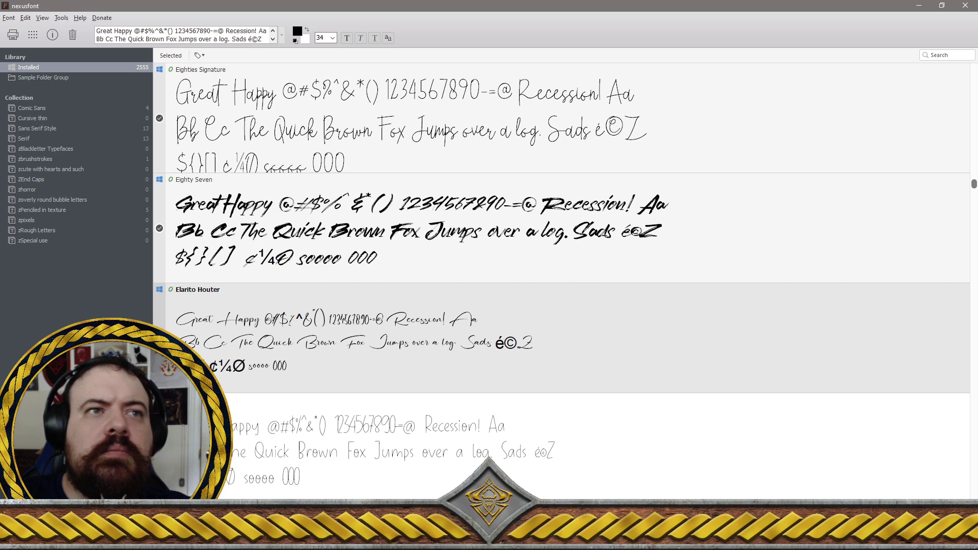
key(Down)
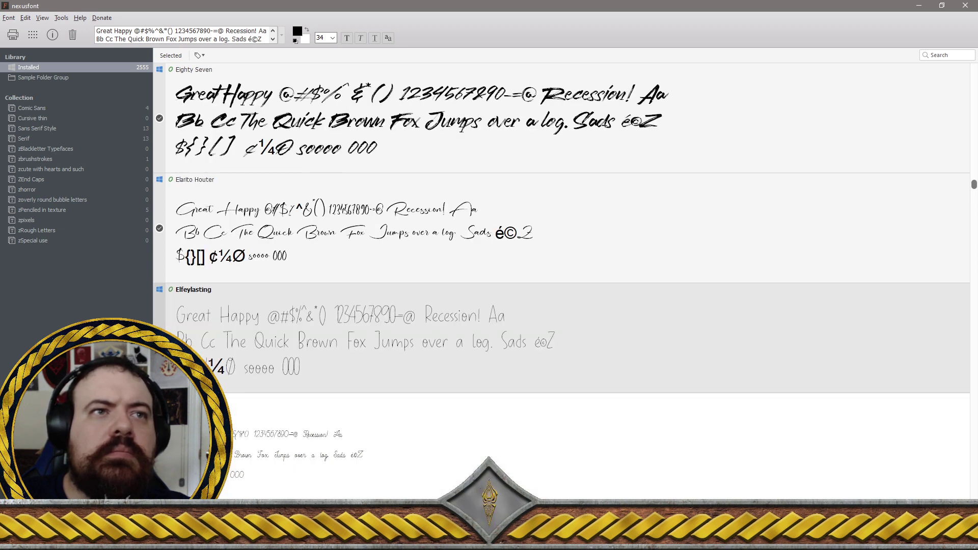
key(Down)
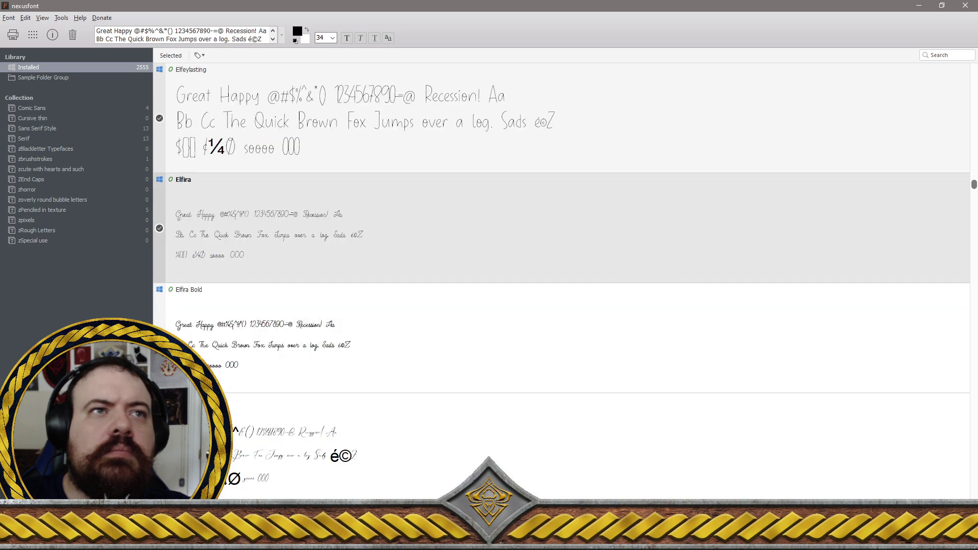
key(Down)
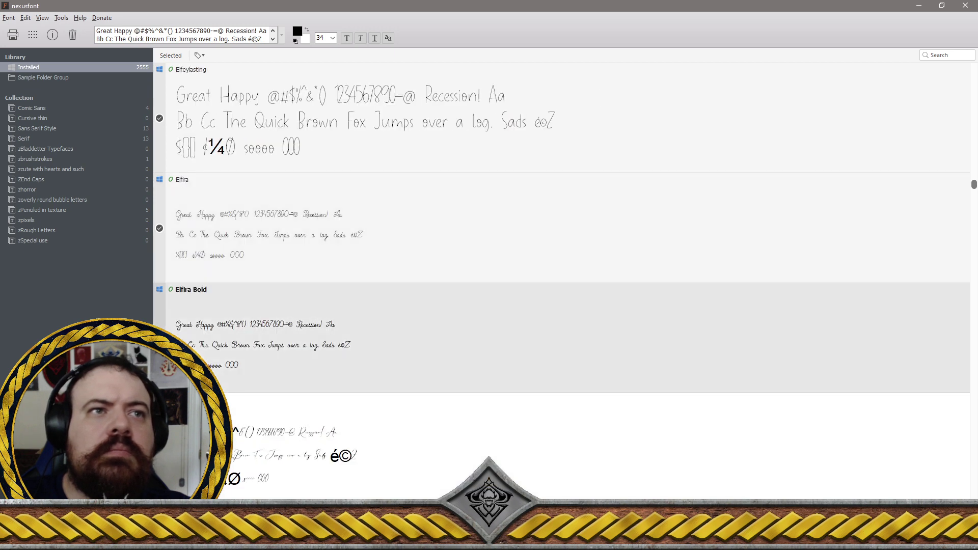
key(Down)
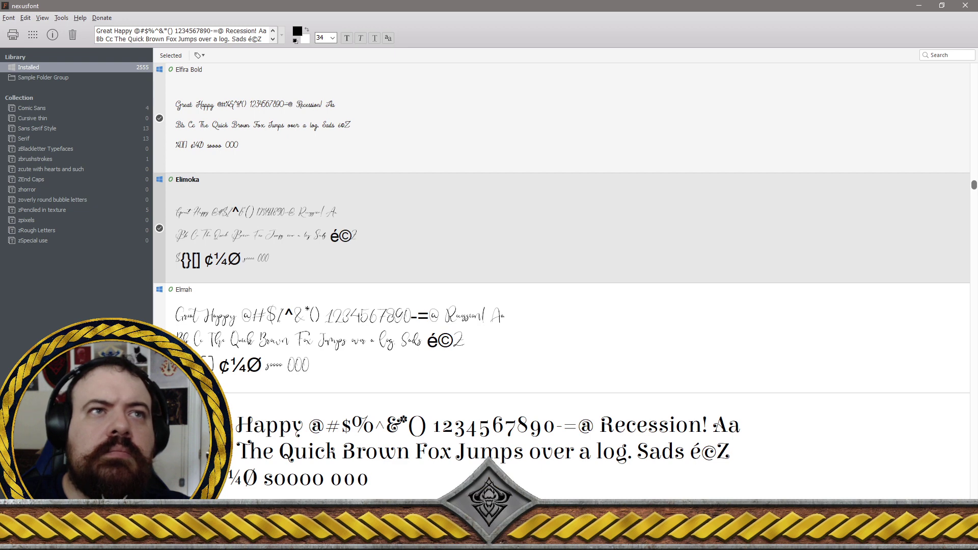
key(Down)
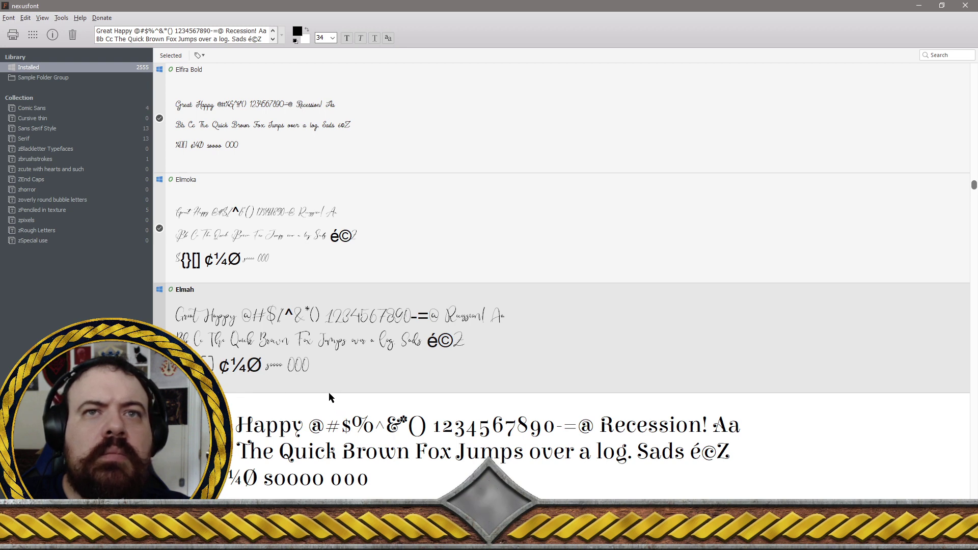
Skip the two Elsie Swash Caps fonts and add ELVINO and Elvishwild Alternate Blocky to the selection
scroll(329, 393, down, 1)
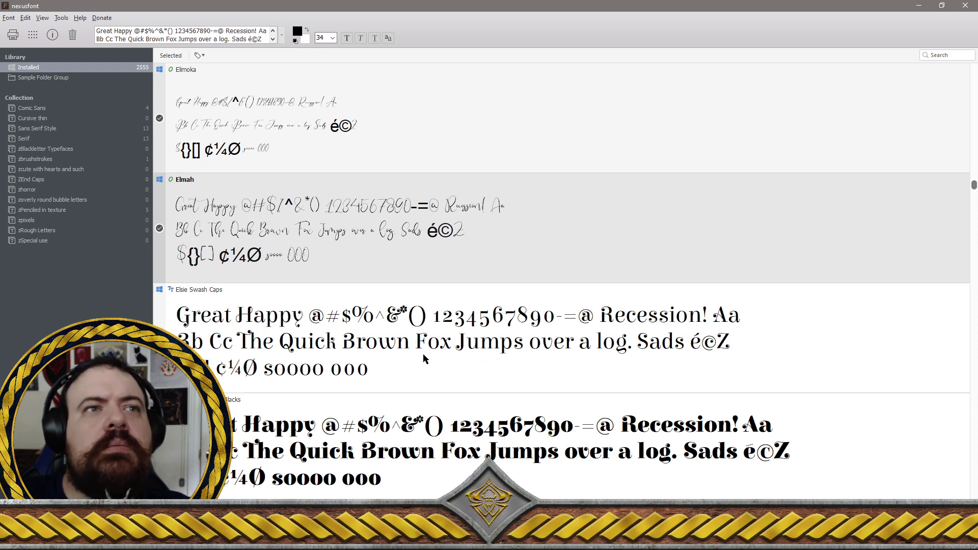
scroll(423, 360, down, 1)
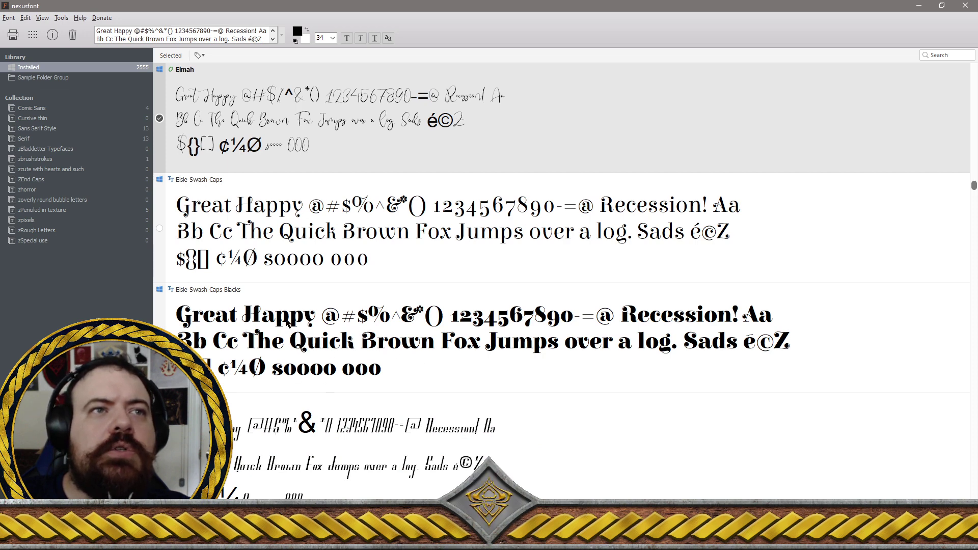
scroll(287, 323, down, 1)
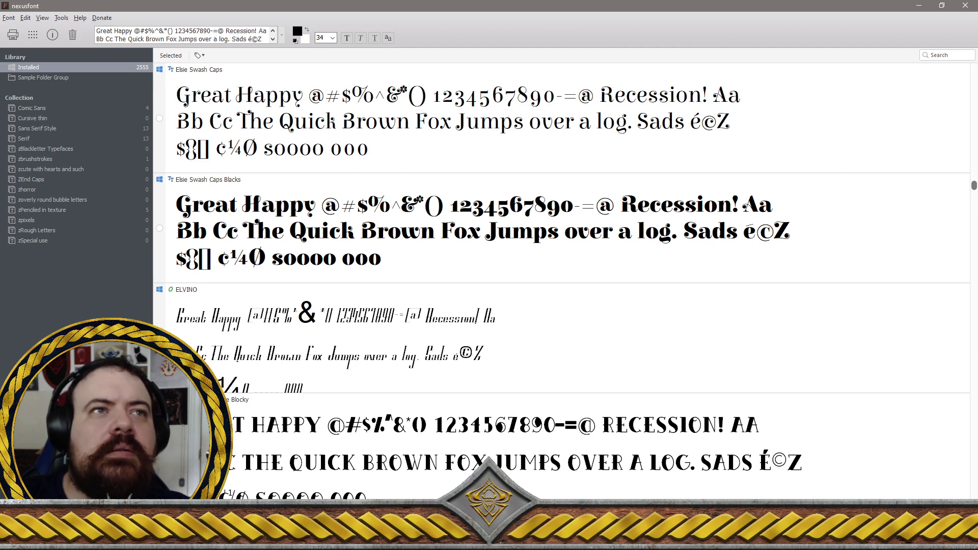
click(332, 337)
scroll(566, 280, down, 1)
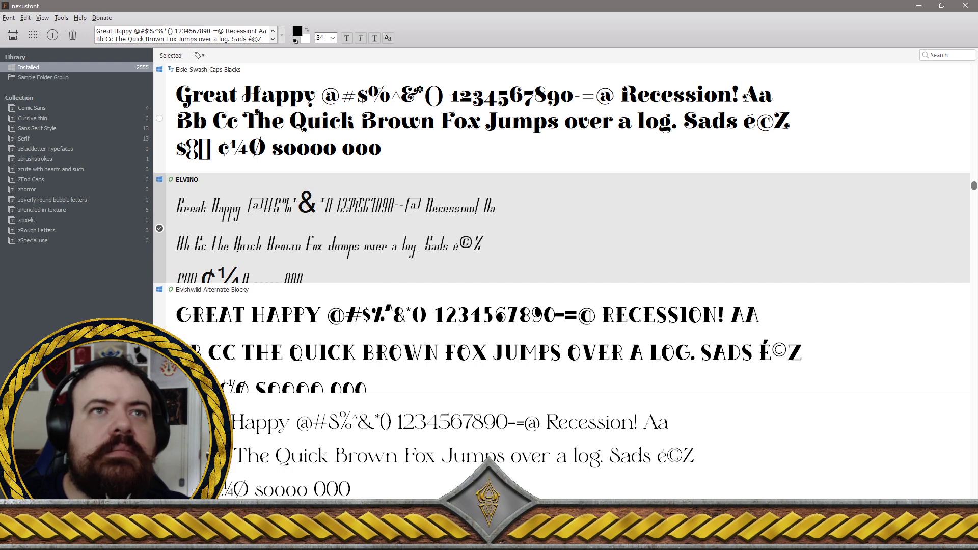
click(332, 336)
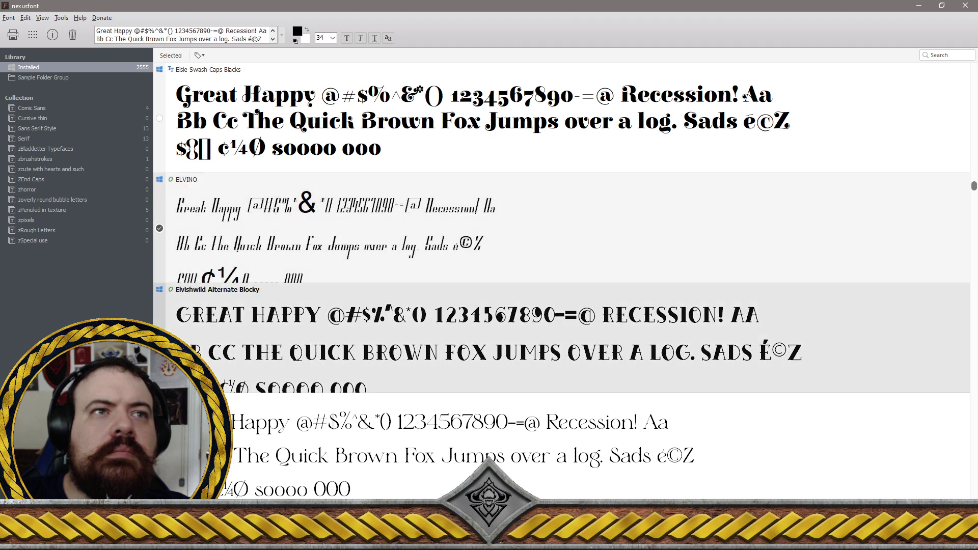
scroll(565, 280, down, 1)
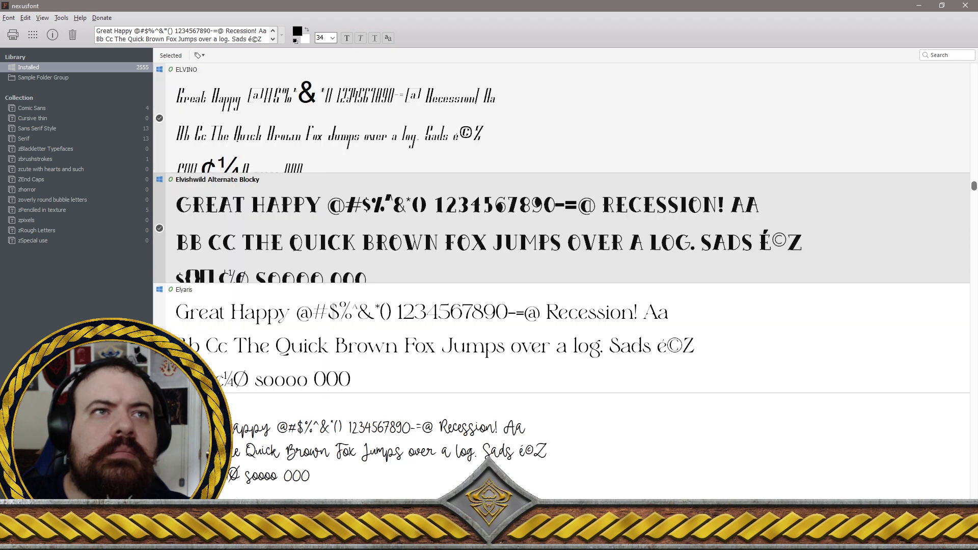
click(332, 336)
scroll(566, 280, down, 1)
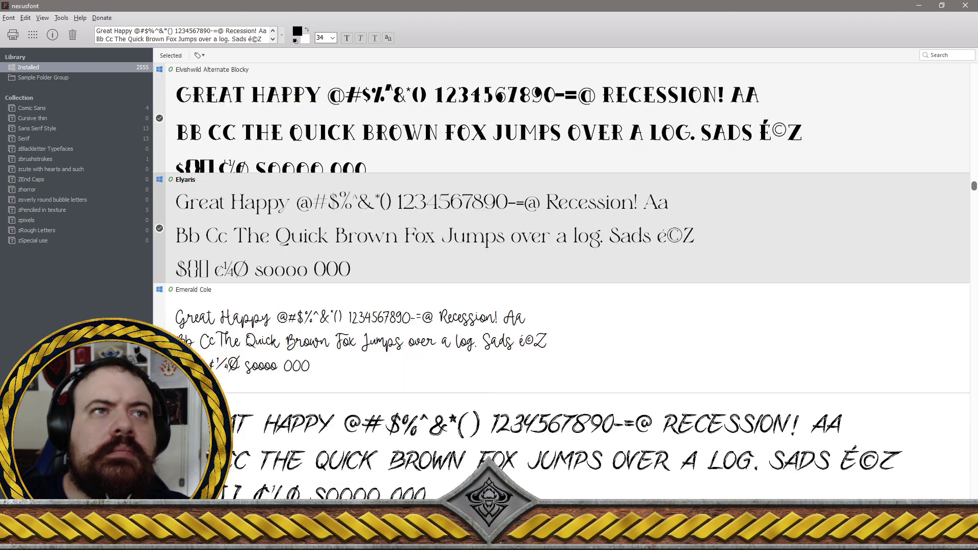
click(331, 337)
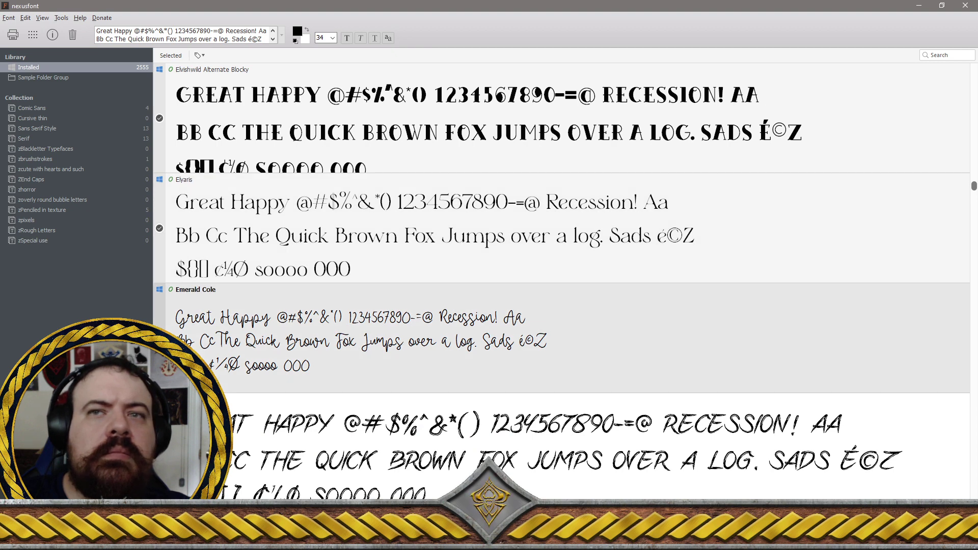
Uninstall the selected batch of fonts and delete their font files
right_click(263, 344)
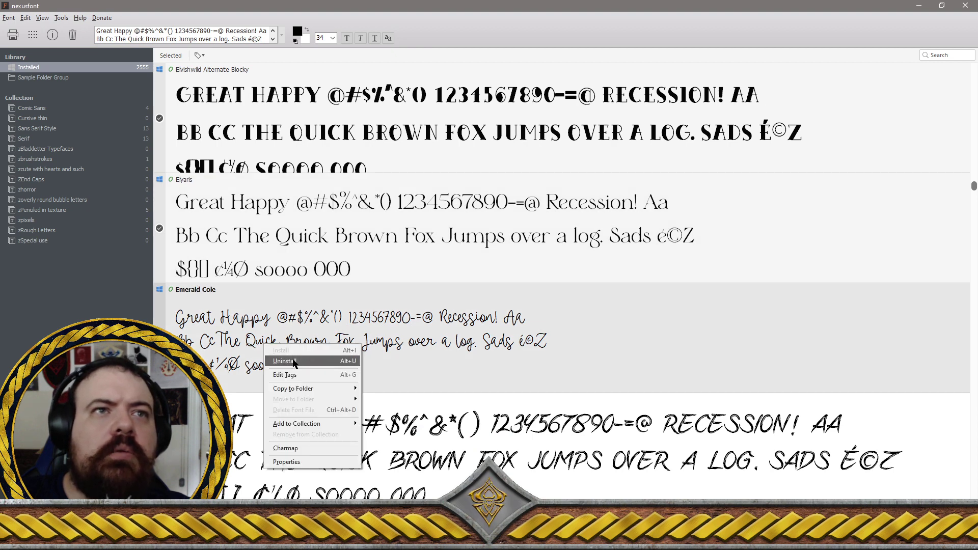
click(295, 362)
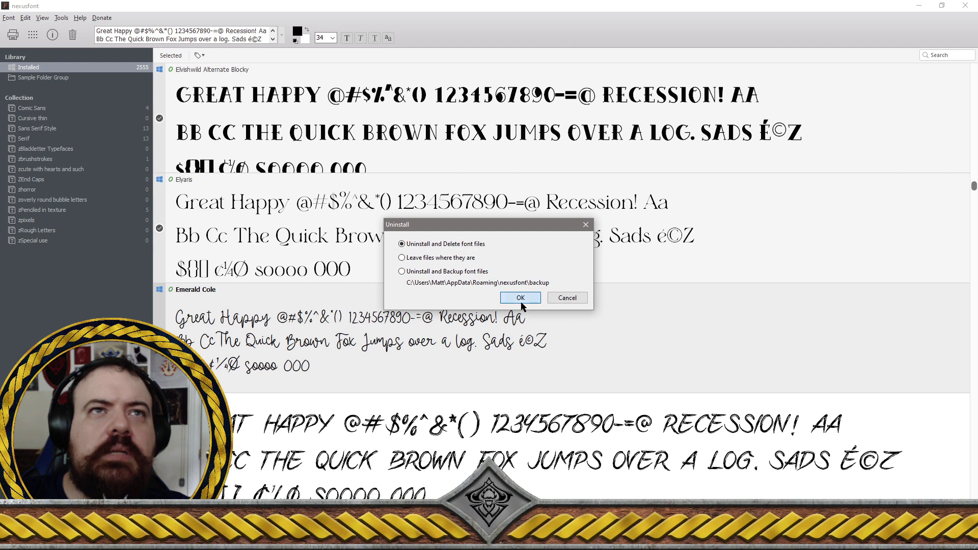
click(521, 300)
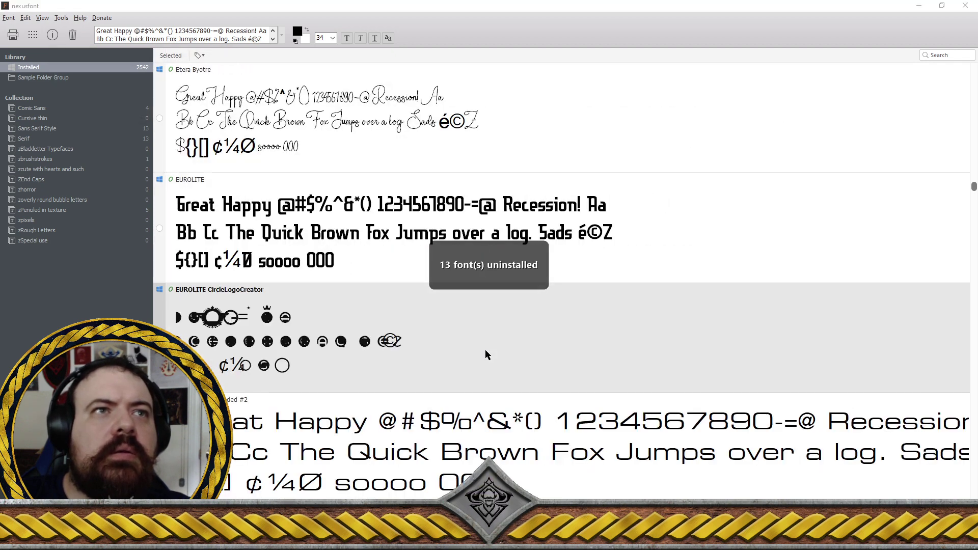
Start a new selection with ENDELLIA SWASH, Enguarda and ENJOY RAINBOW, leaving Elvishwild Alternate Blocky and ENDELLIA out
scroll(485, 354, up, 7)
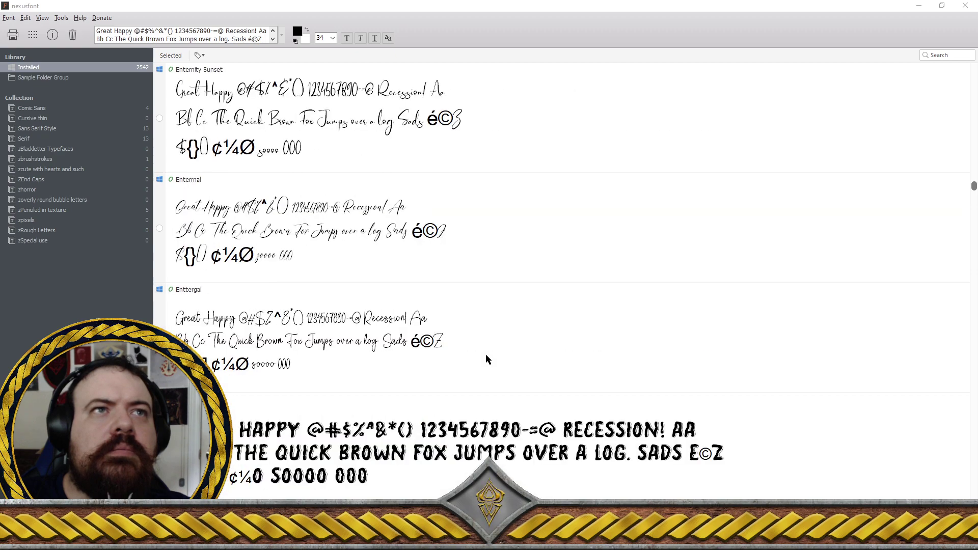
scroll(486, 355, up, 4)
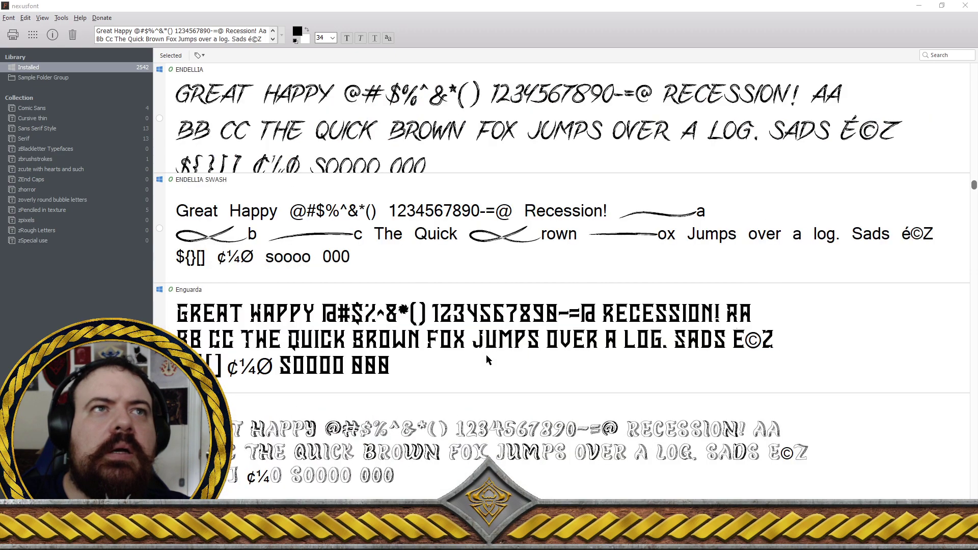
scroll(486, 355, up, 6)
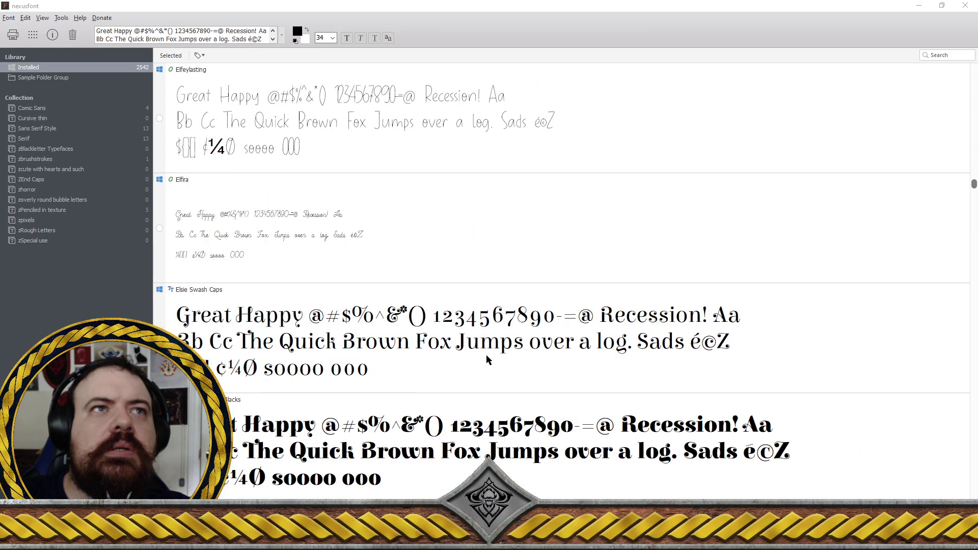
scroll(486, 359, down, 3)
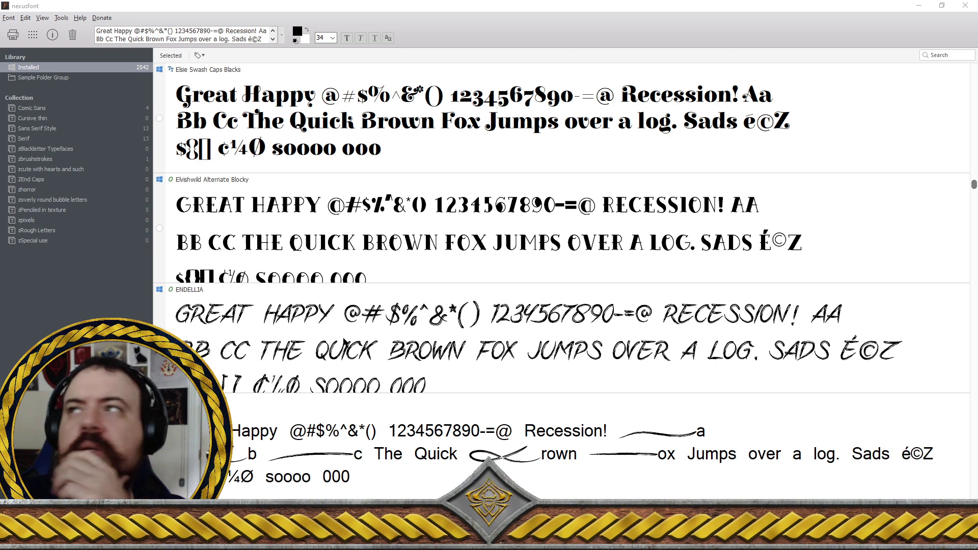
scroll(364, 334, down, 1)
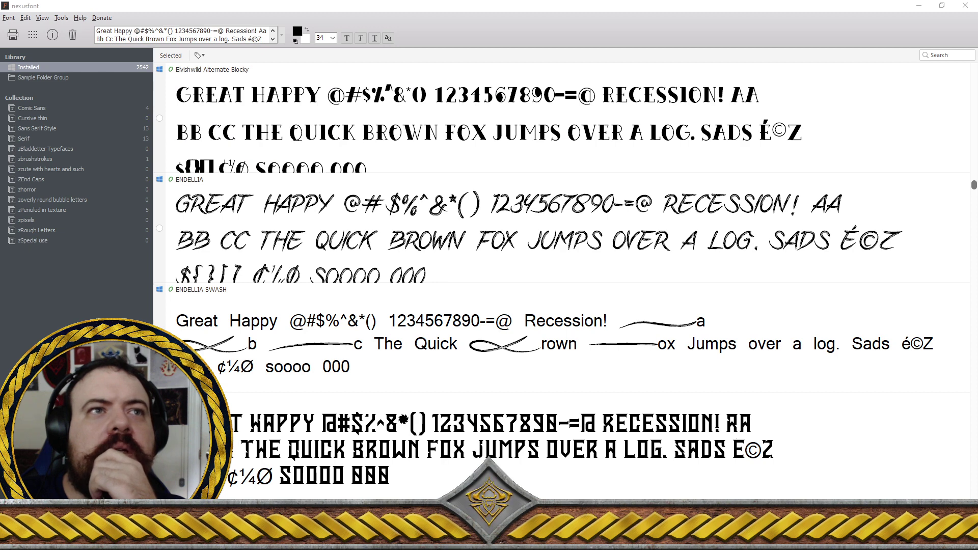
click(560, 378)
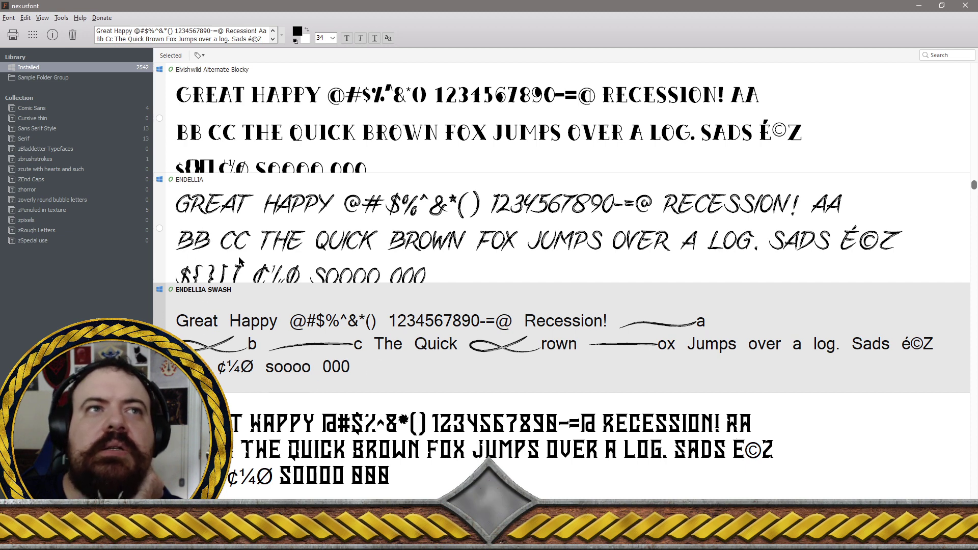
scroll(287, 328, down, 1)
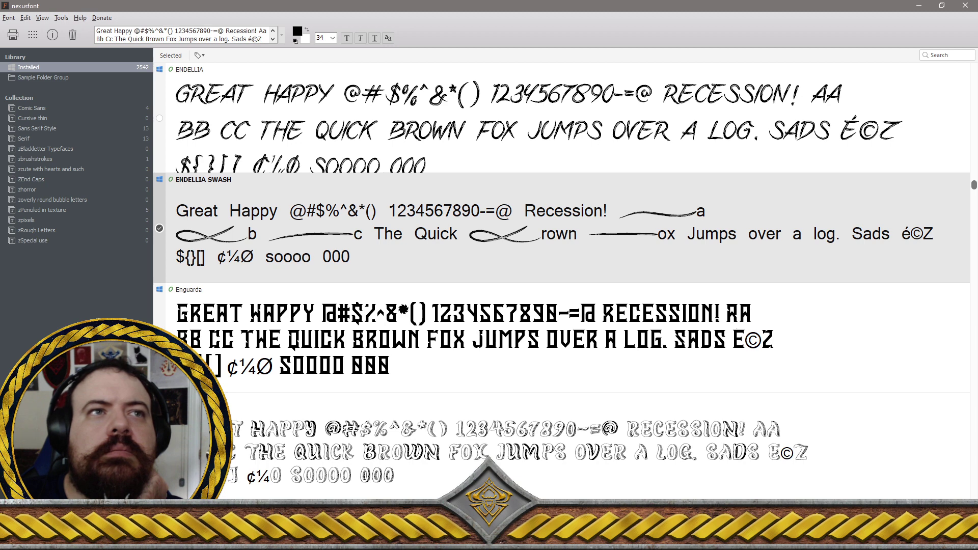
click(160, 339)
scroll(160, 339, down, 1)
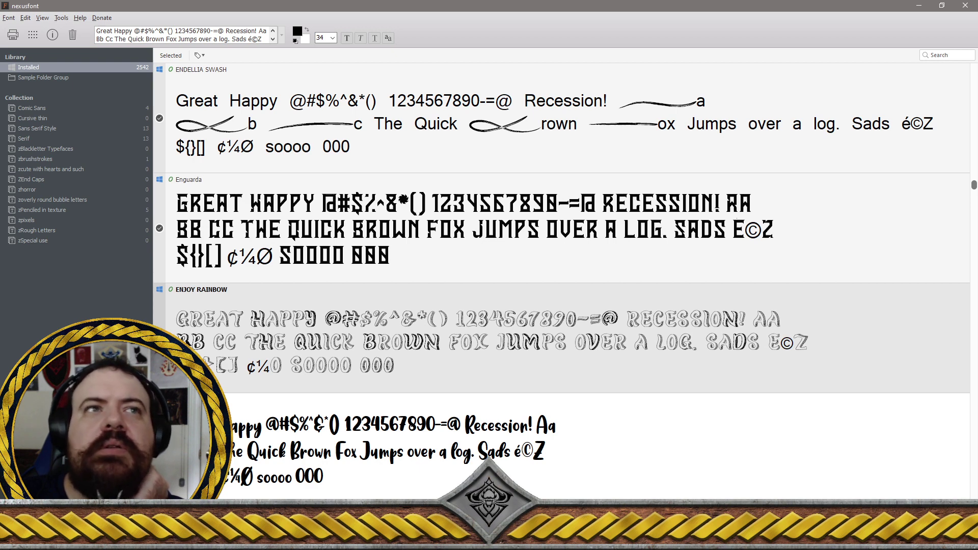
Add Enjoy the Talk, Enjoy the Talk Italic and Enternity Sunset to the selection
scroll(430, 361, down, 1)
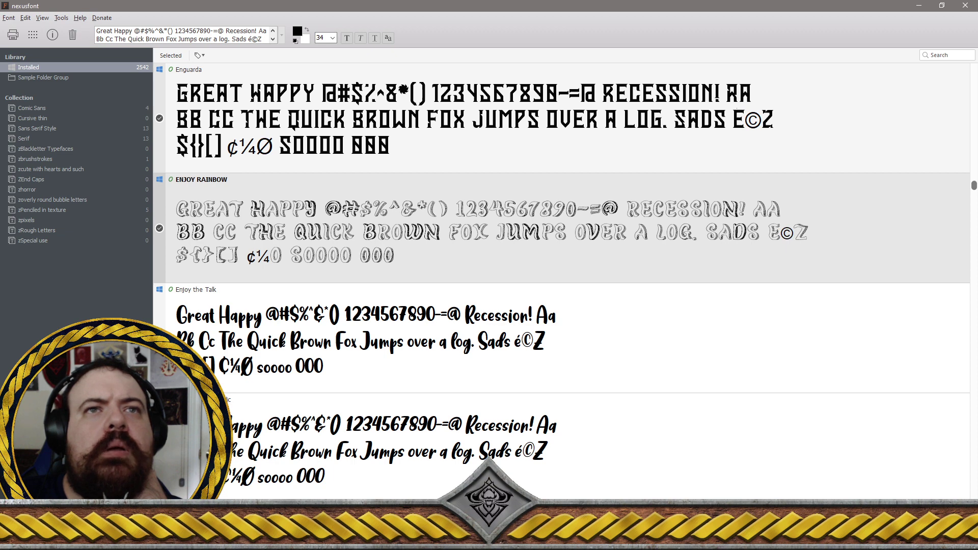
click(160, 338)
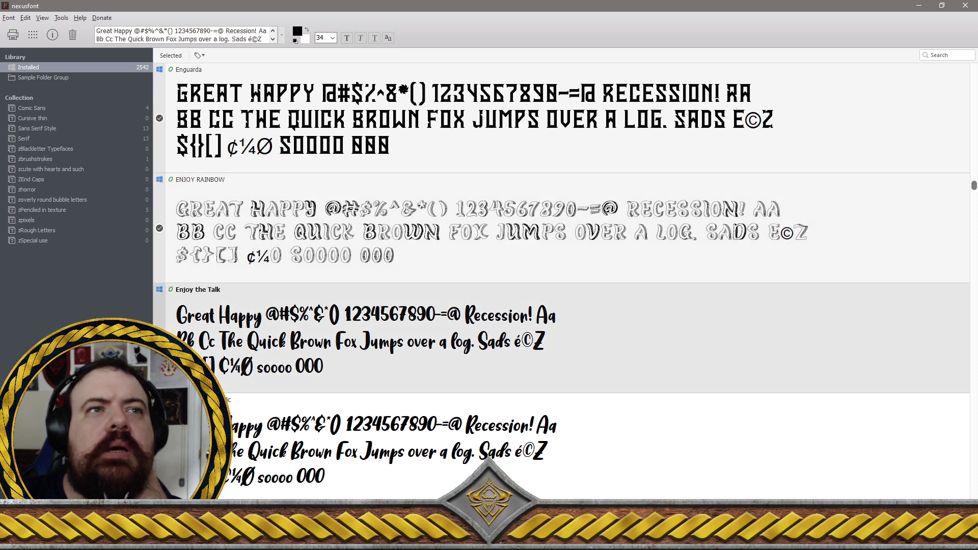
click(258, 400)
scroll(257, 399, down, 2)
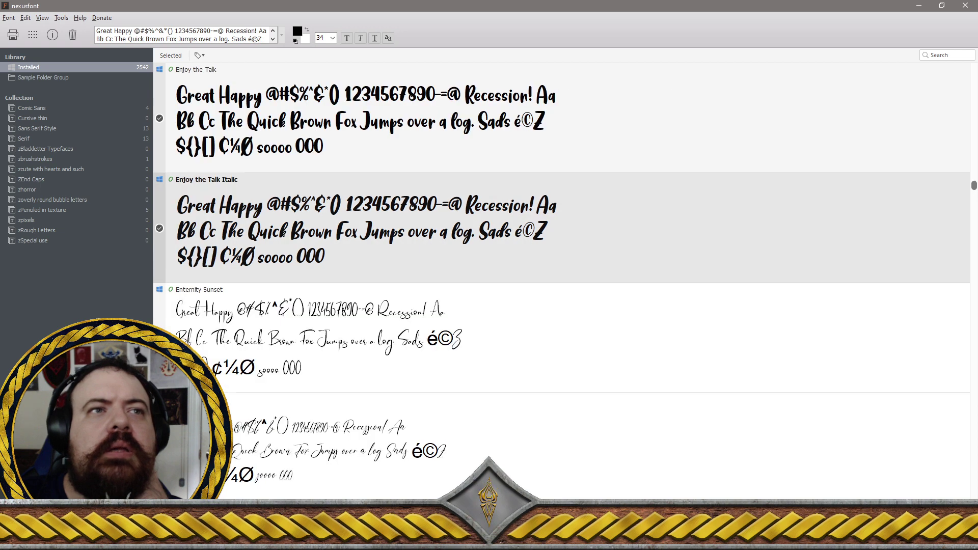
click(258, 338)
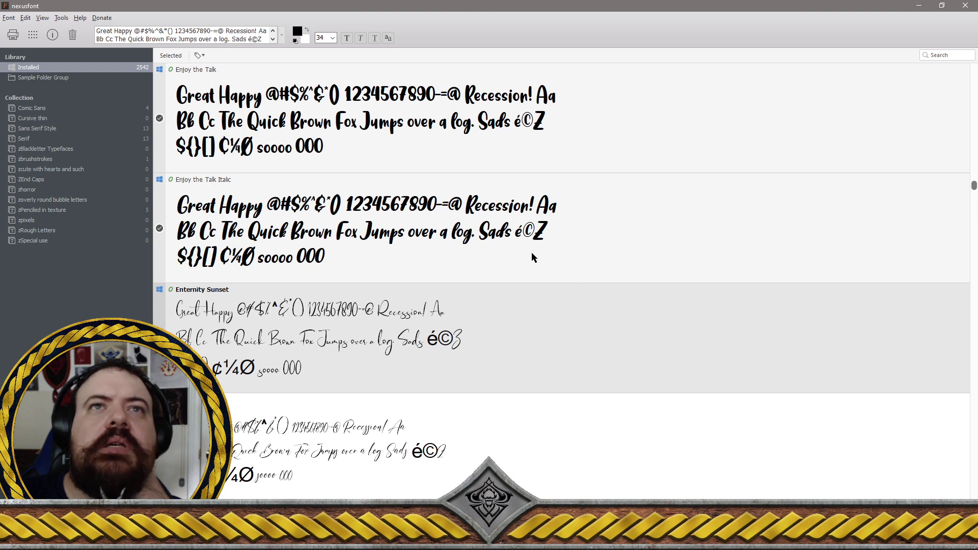
Add Entermal, Enttergal and ESKIMO HAI to the selection
scroll(558, 327, down, 1)
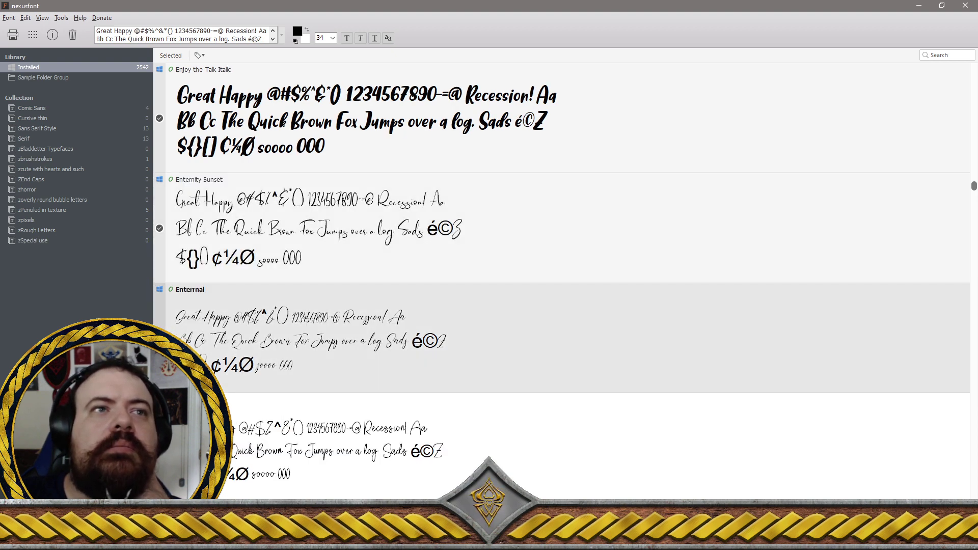
scroll(558, 327, down, 1)
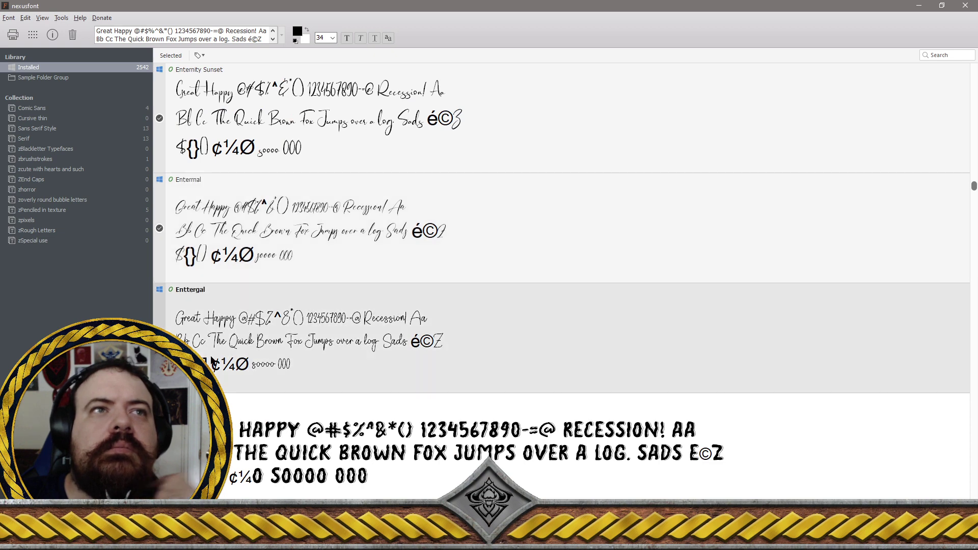
scroll(198, 351, down, 1)
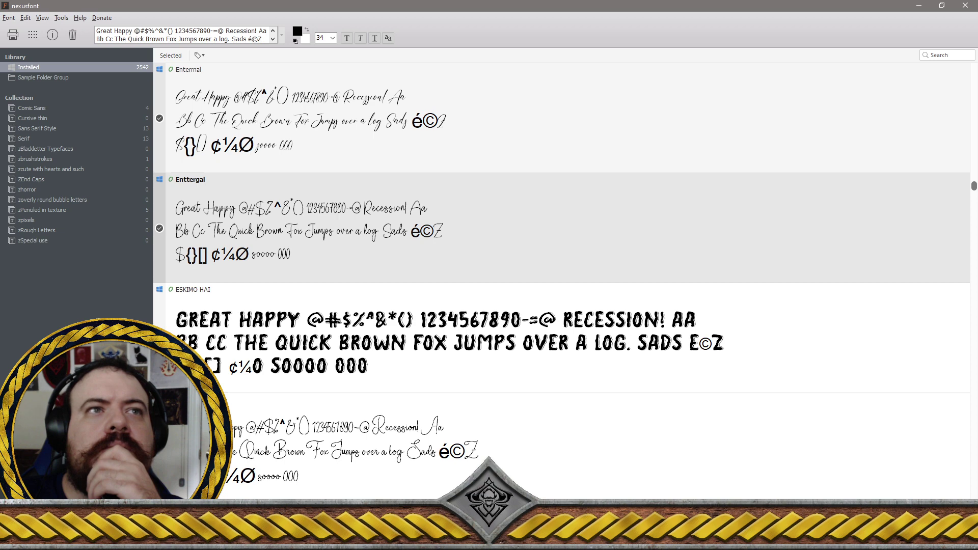
click(159, 339)
scroll(160, 338, down, 1)
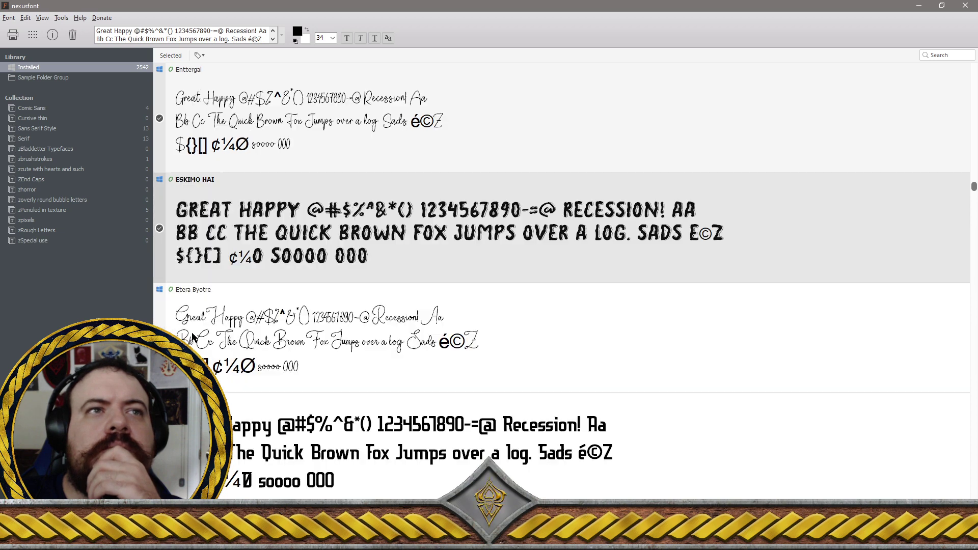
Add Etera Byotre, EUROLITE CircleLogoCreator, Eurostile LT Extended #2 and Eurostile LT Medium to the selection, skipping EUROLITE
scroll(560, 229, down, 1)
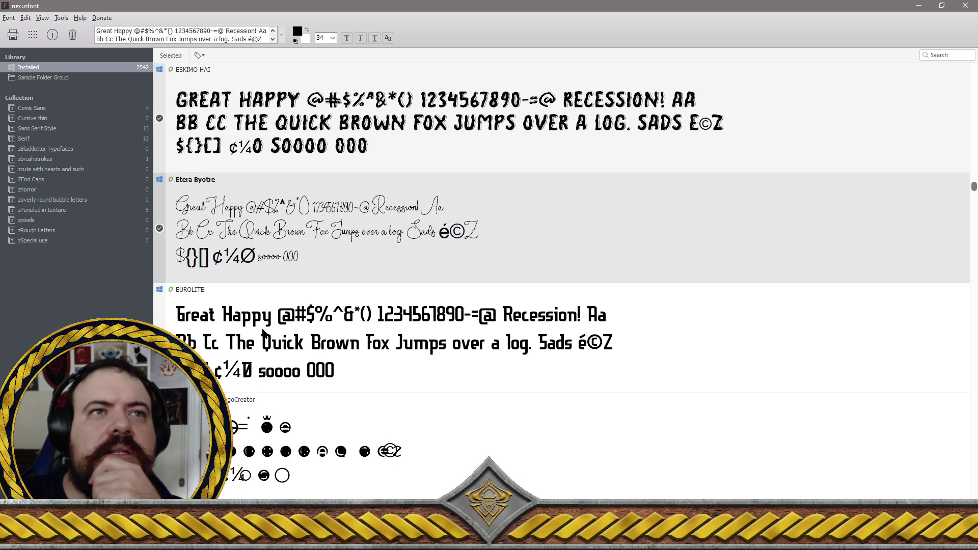
scroll(348, 348, down, 1)
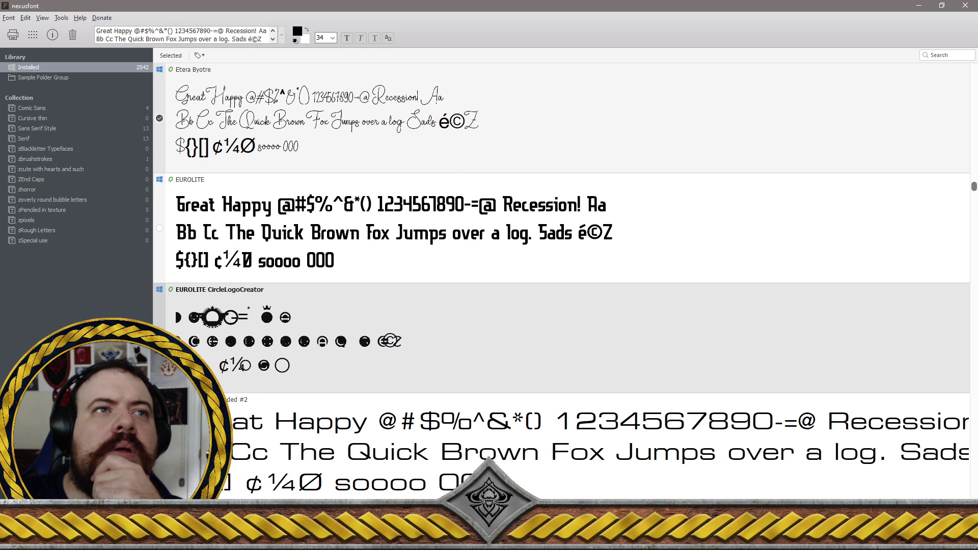
scroll(560, 227, down, 1)
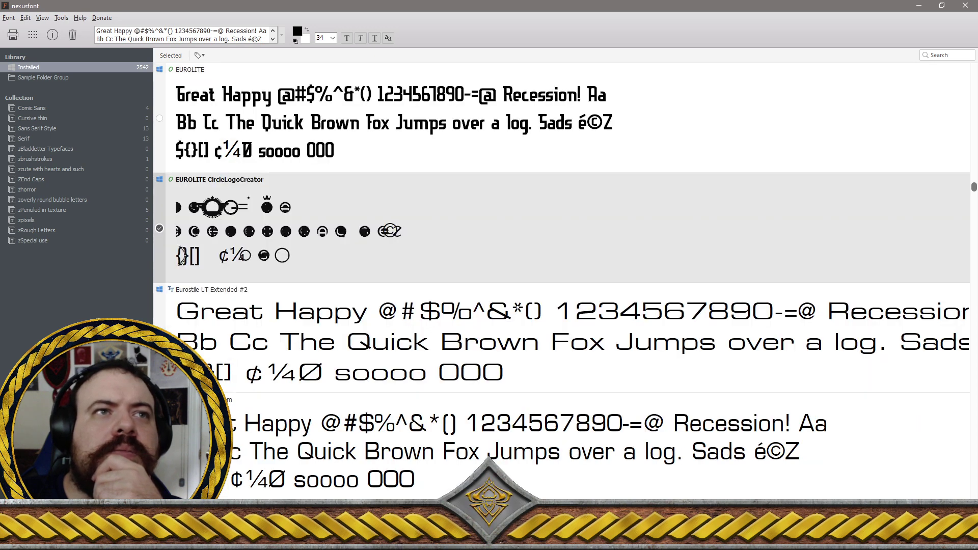
scroll(560, 228, down, 1)
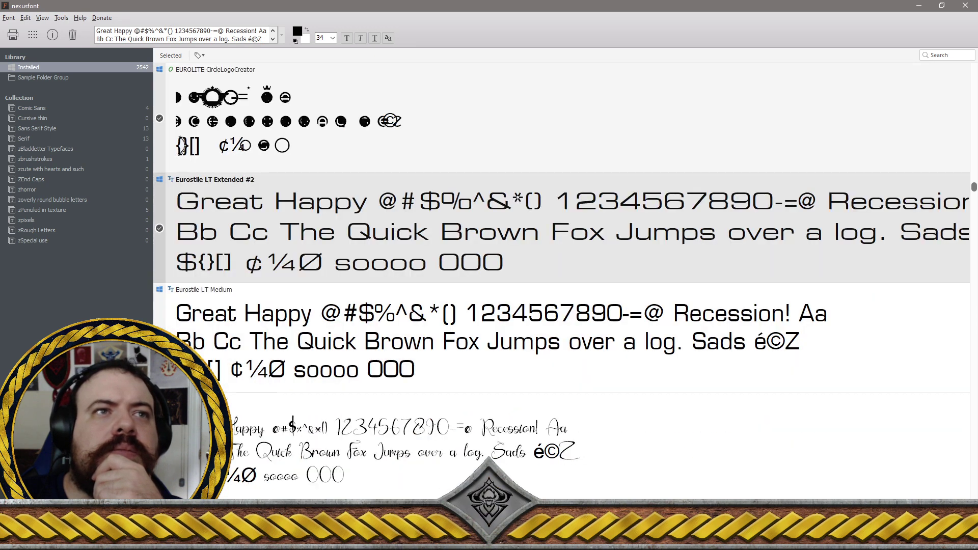
scroll(560, 228, down, 1)
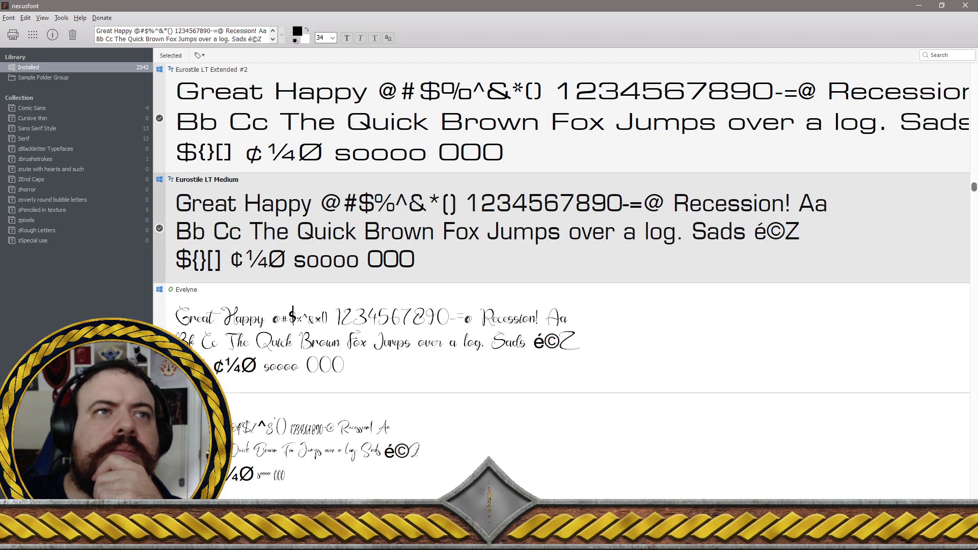
Add Evelyne, Everlasthing, EvokeOrnaments and Extras to the selection
scroll(560, 228, down, 1)
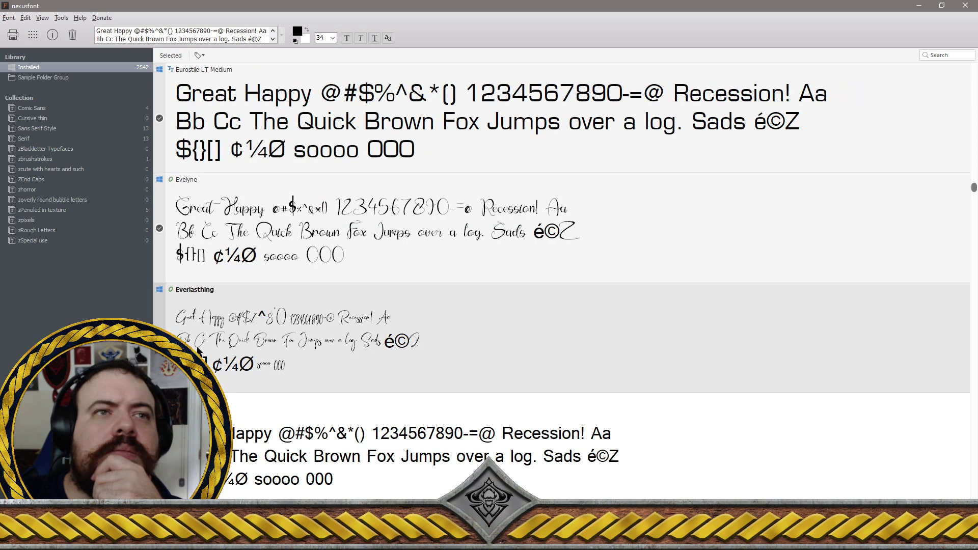
scroll(250, 352, down, 1)
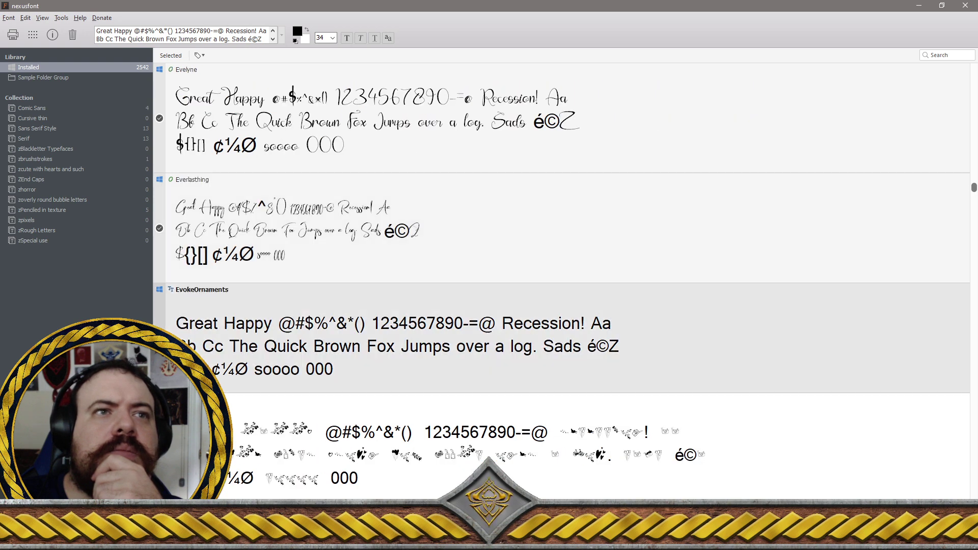
scroll(561, 280, down, 1)
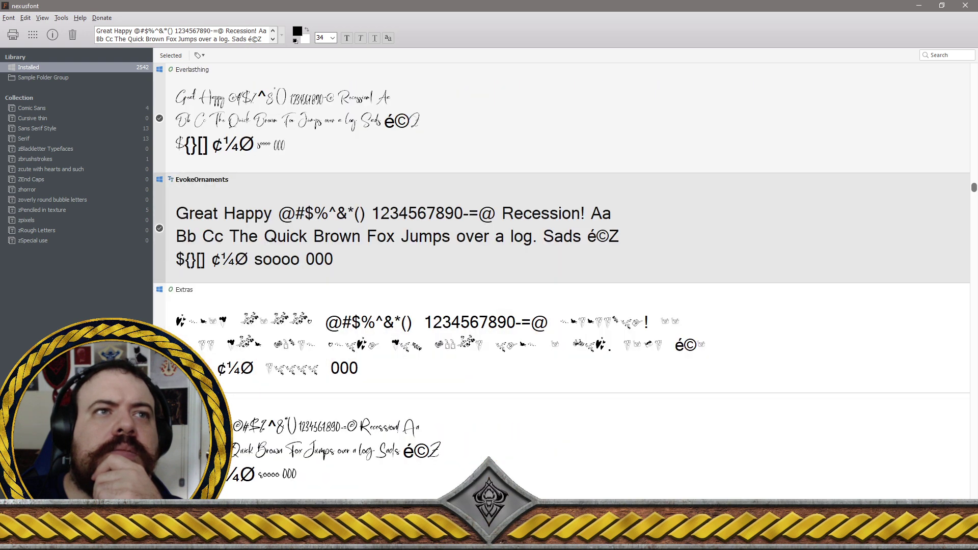
scroll(561, 280, down, 1)
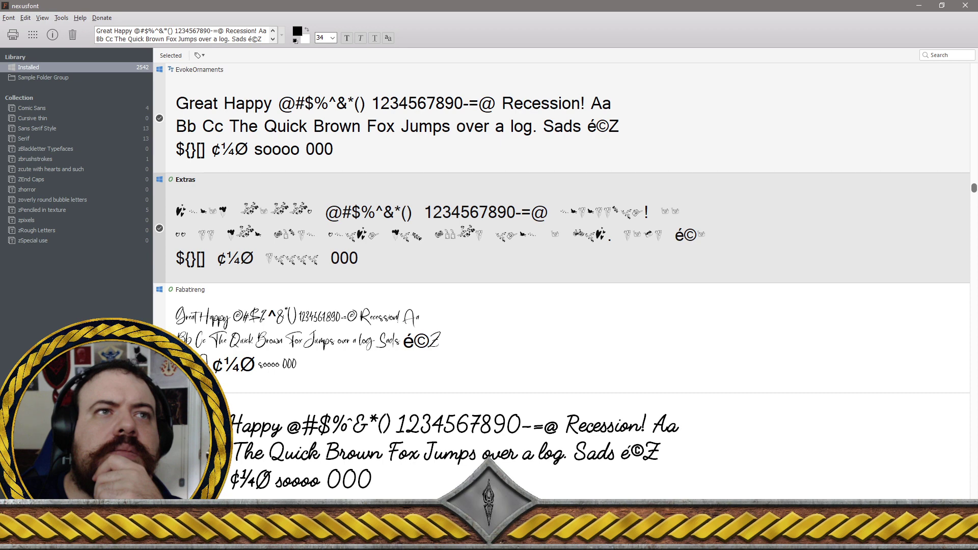
Add Fabatireng, FabfeltScript Bold, Fabulous, Fachristar, FACTORY SPRING and FAIRY BRIGHT to the selection
scroll(561, 280, down, 1)
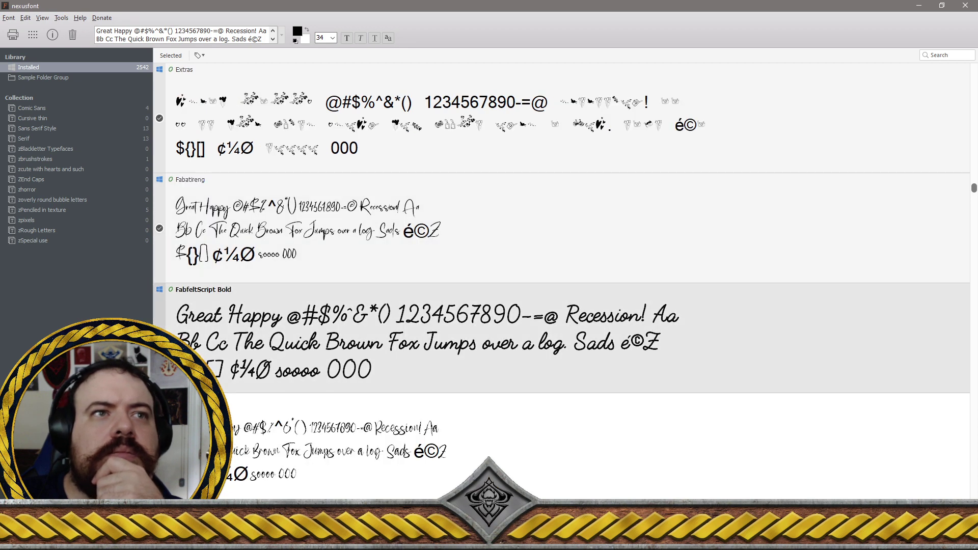
scroll(561, 281, down, 1)
scroll(561, 280, down, 1)
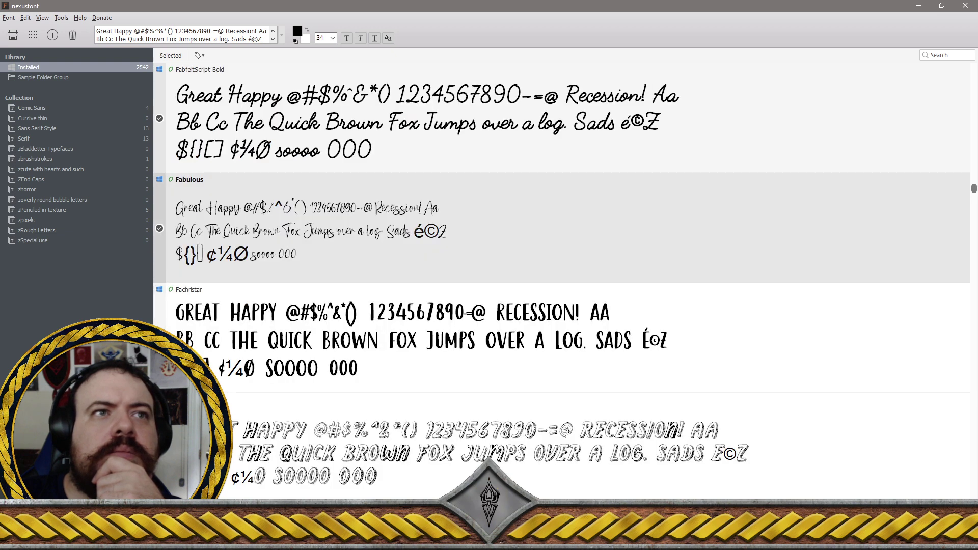
scroll(560, 280, down, 1)
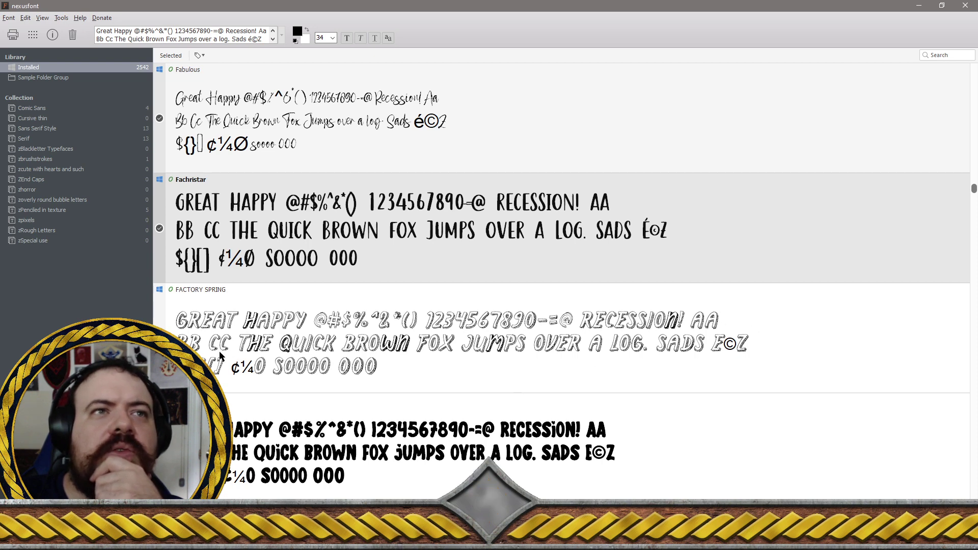
click(298, 332)
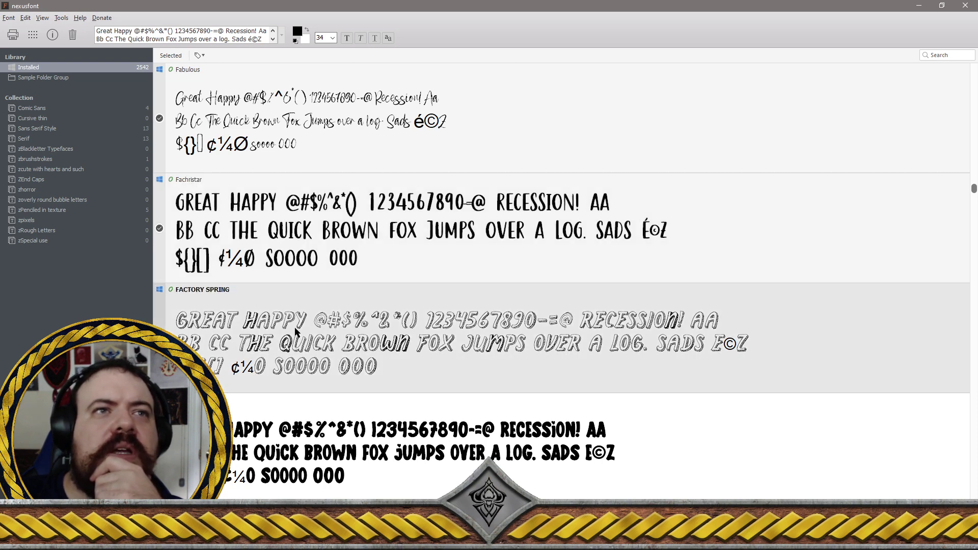
scroll(330, 345, down, 1)
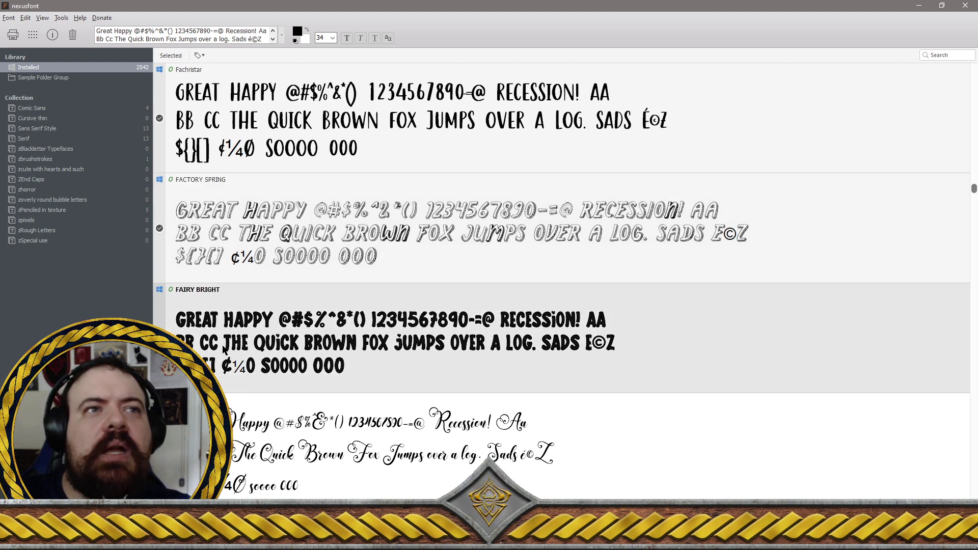
Add Falentinha Premium, Falesttine and Falina Sweet to the selection, skipping Fairytails regular and Fake Nice
scroll(315, 389, down, 1)
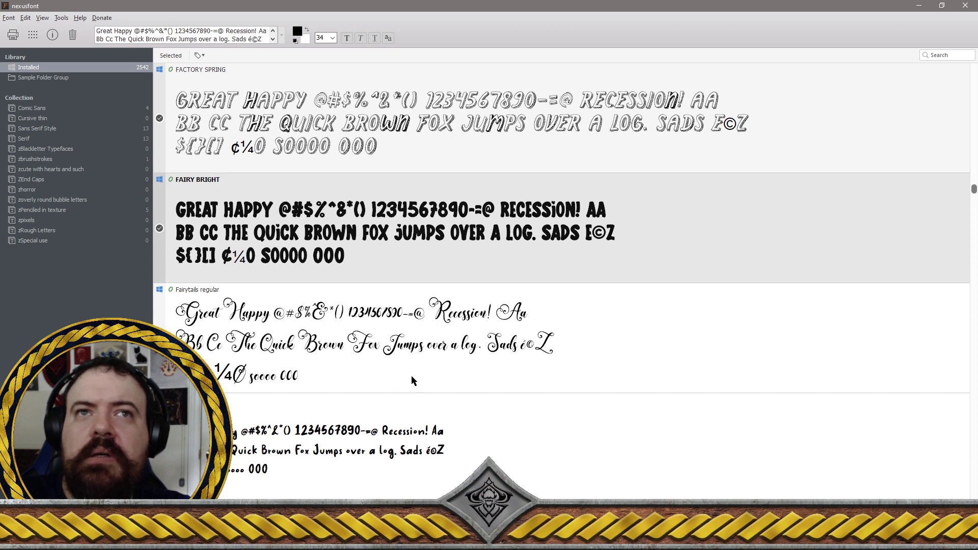
scroll(408, 376, down, 1)
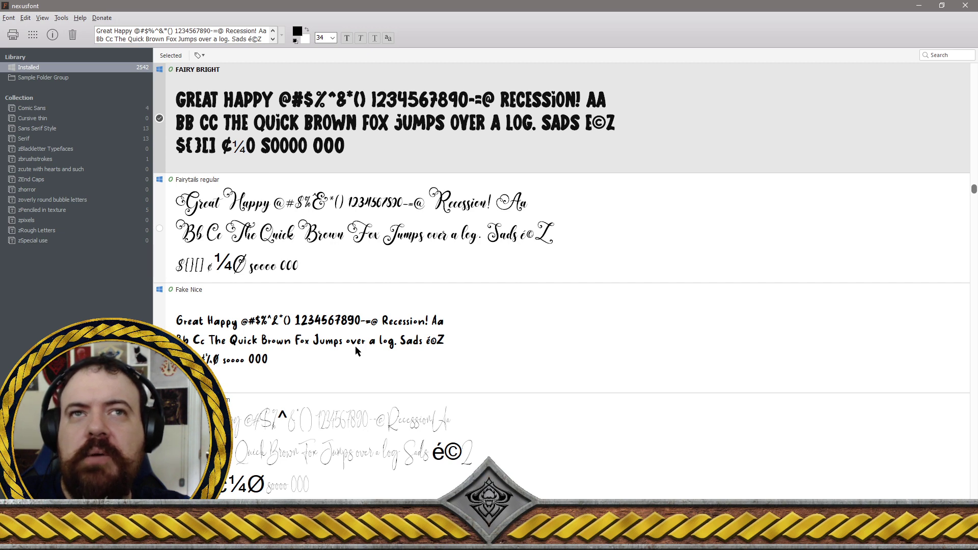
scroll(334, 340, down, 1)
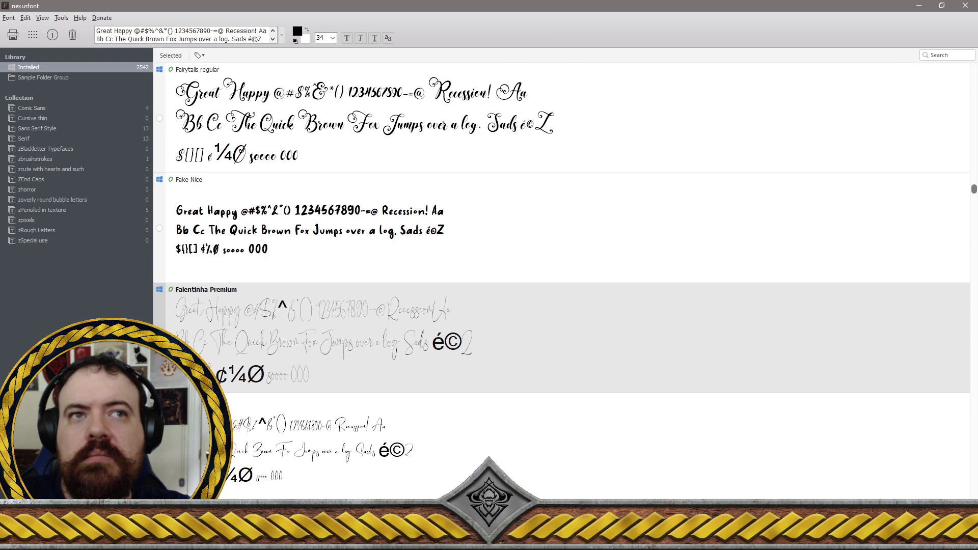
scroll(334, 341, down, 1)
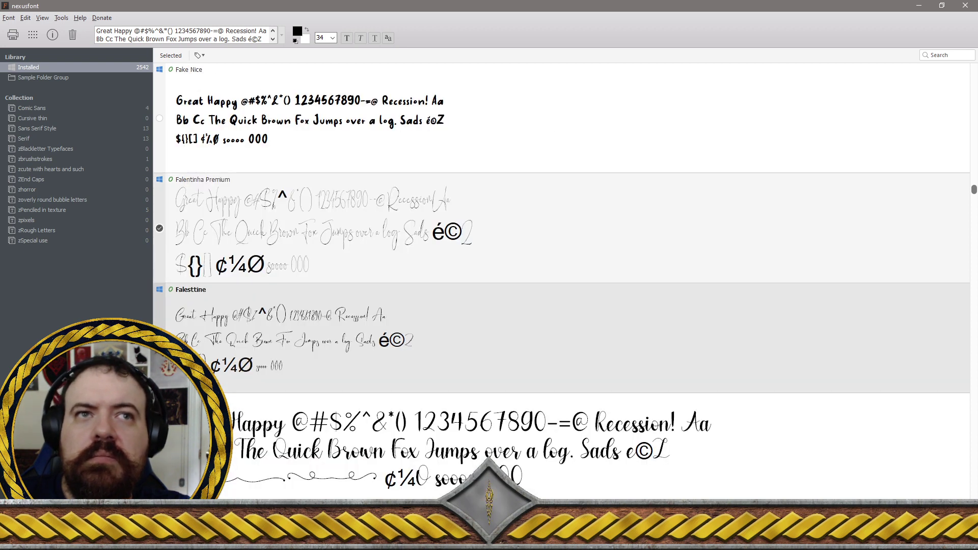
scroll(251, 376, down, 1)
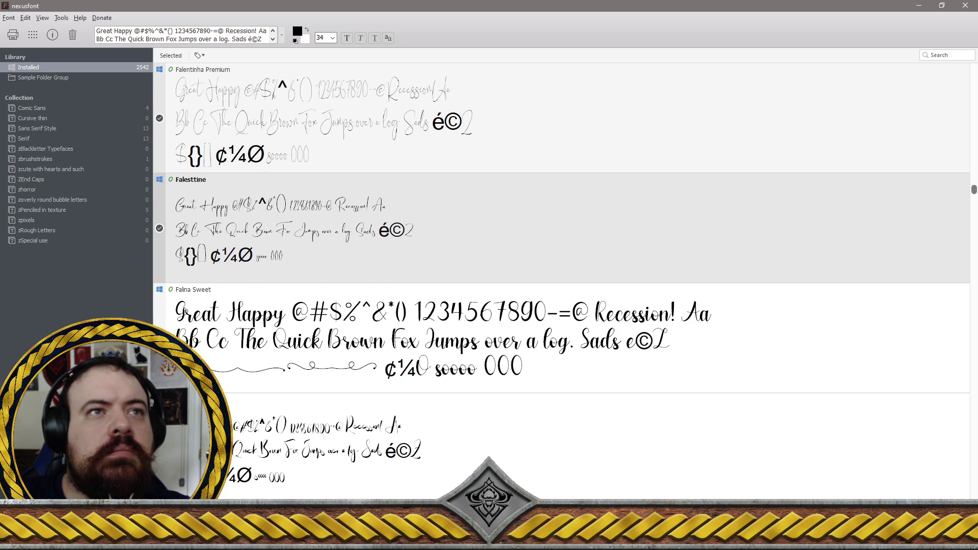
scroll(561, 336, down, 1)
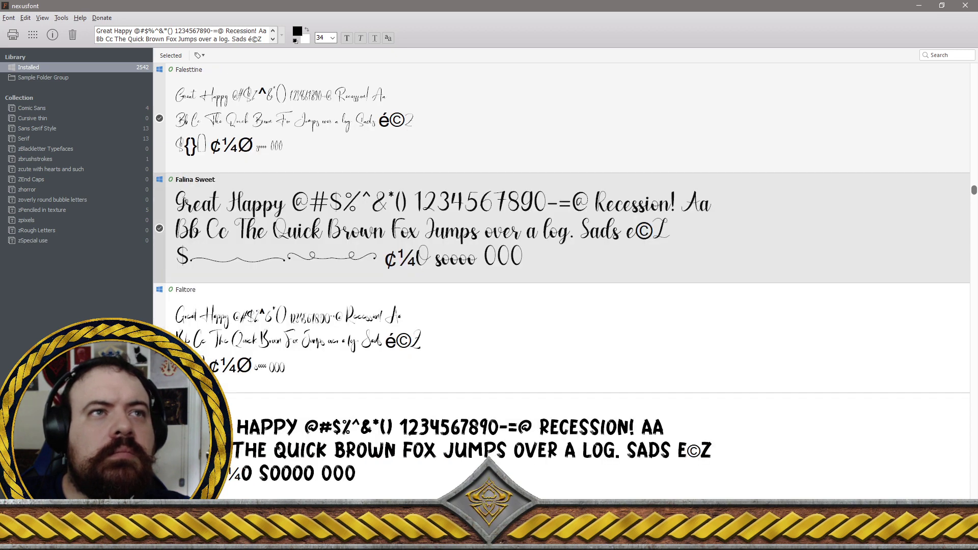
Add Falitore, FALL KINGDOM, Fallenthina Thatcher and Falling in love Regular to the selection
scroll(560, 230, down, 1)
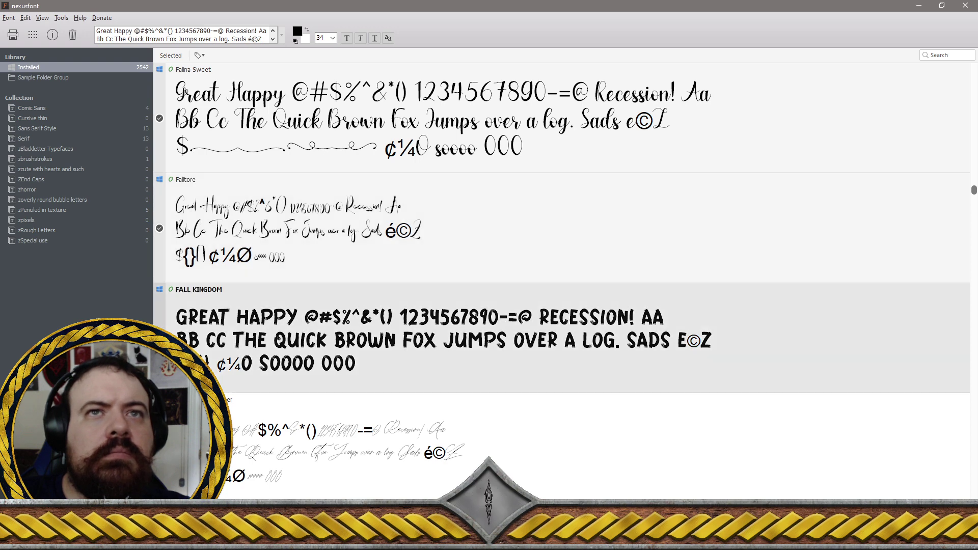
scroll(561, 283, down, 1)
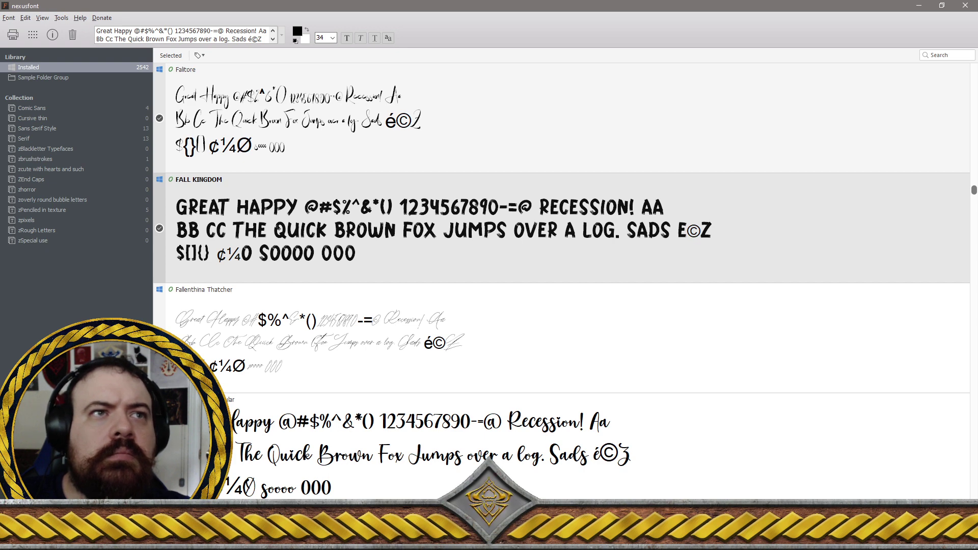
scroll(560, 230, down, 1)
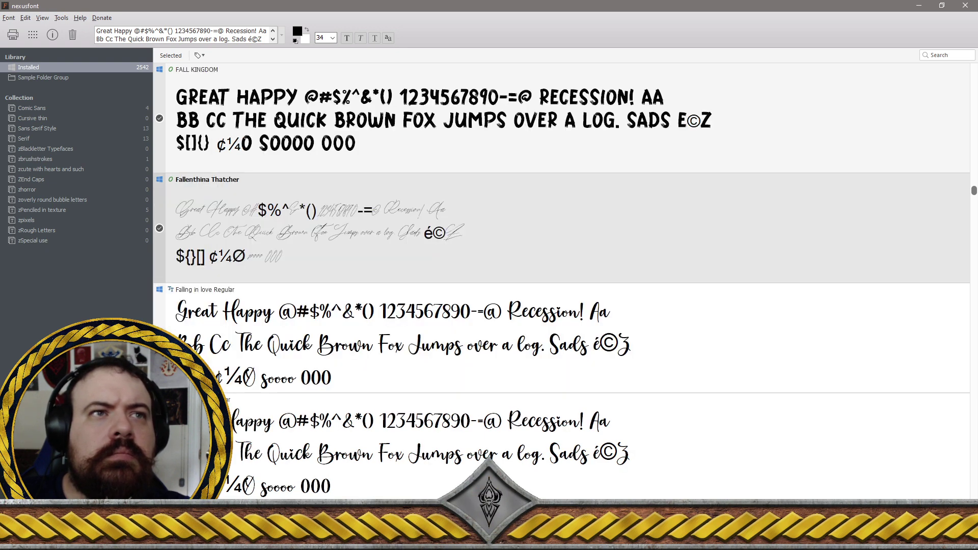
scroll(159, 307, down, 1)
click(160, 231)
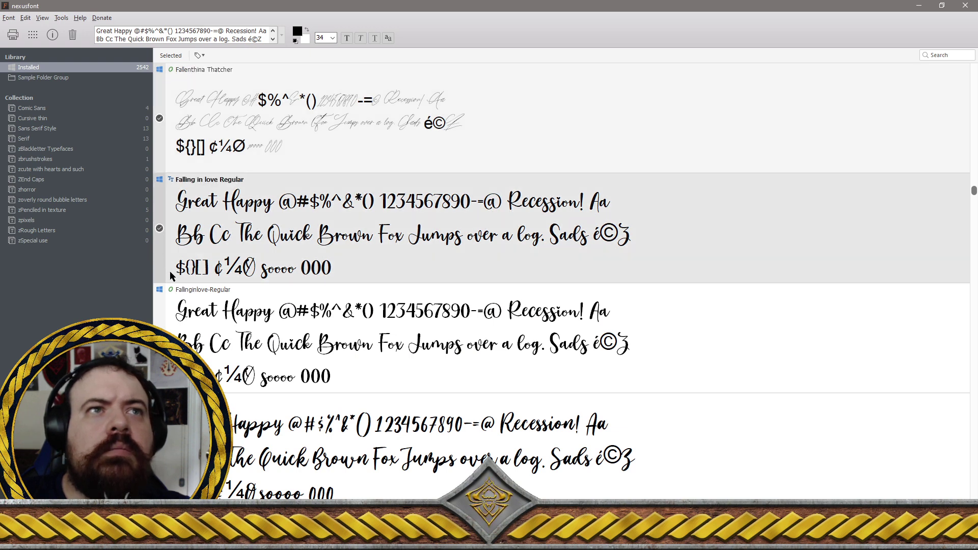
Add Fallinginlove-Regular, Family Times and Famttura to the selection
click(159, 338)
scroll(159, 337, down, 1)
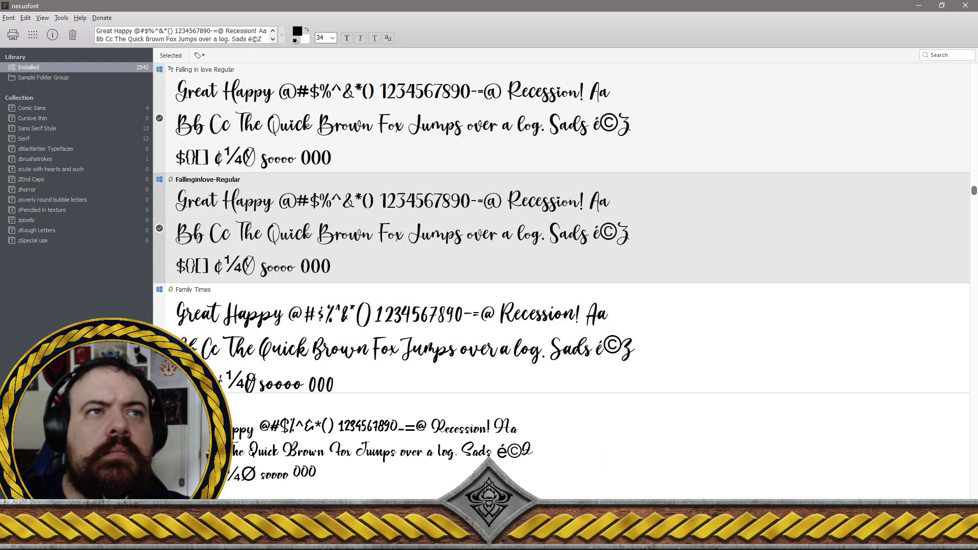
click(159, 338)
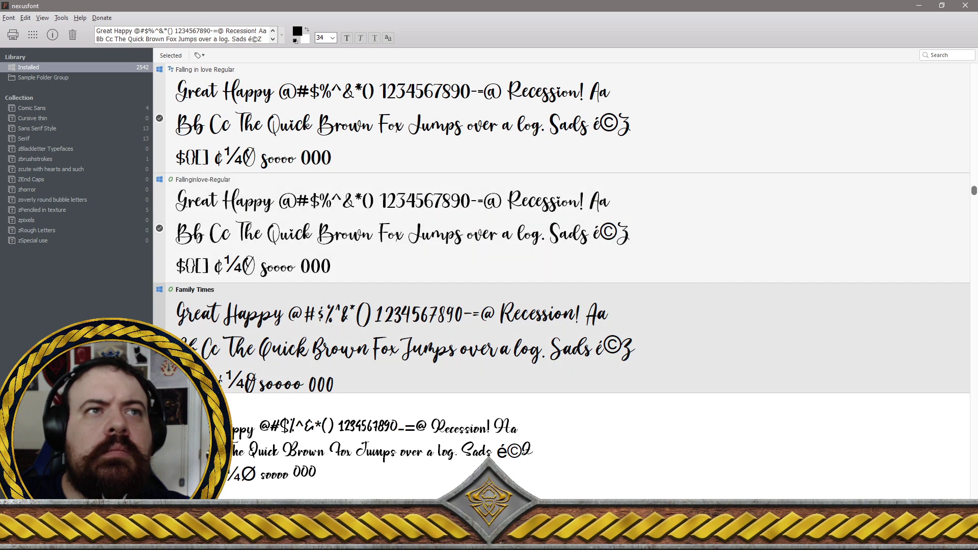
scroll(160, 338, down, 1)
click(160, 338)
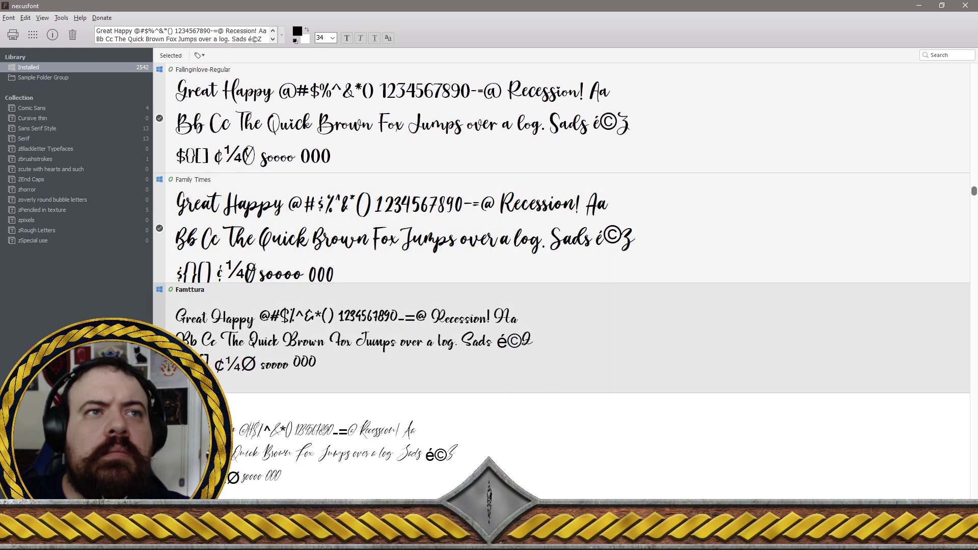
Add Famttura One, Fantastic and Fanttikha to the selection
scroll(159, 338, down, 1)
click(159, 338)
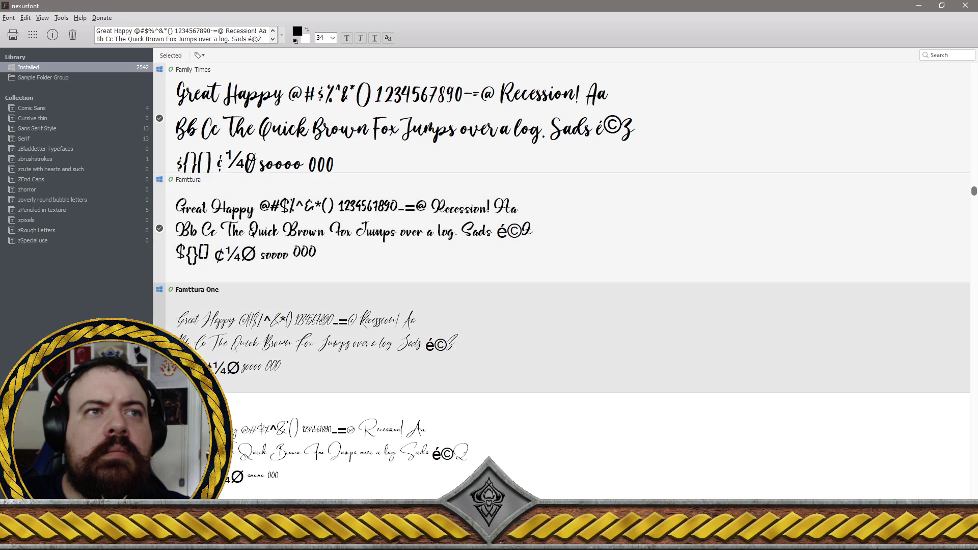
scroll(159, 338, down, 1)
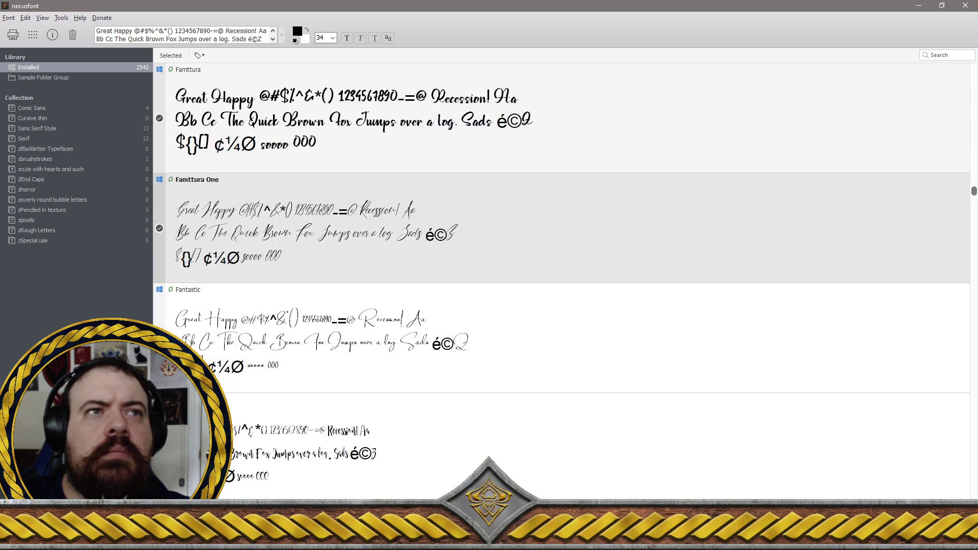
click(159, 338)
scroll(160, 338, down, 1)
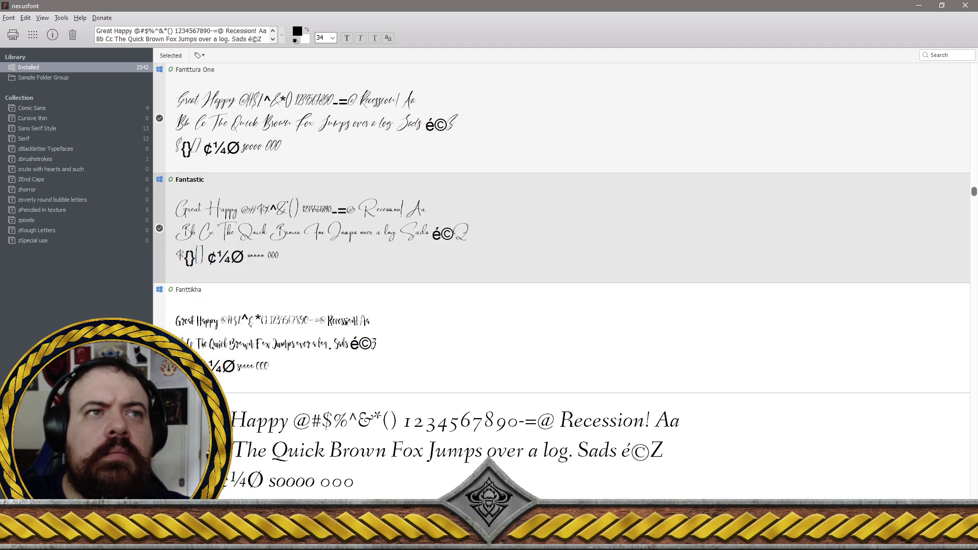
click(159, 338)
scroll(160, 338, down, 1)
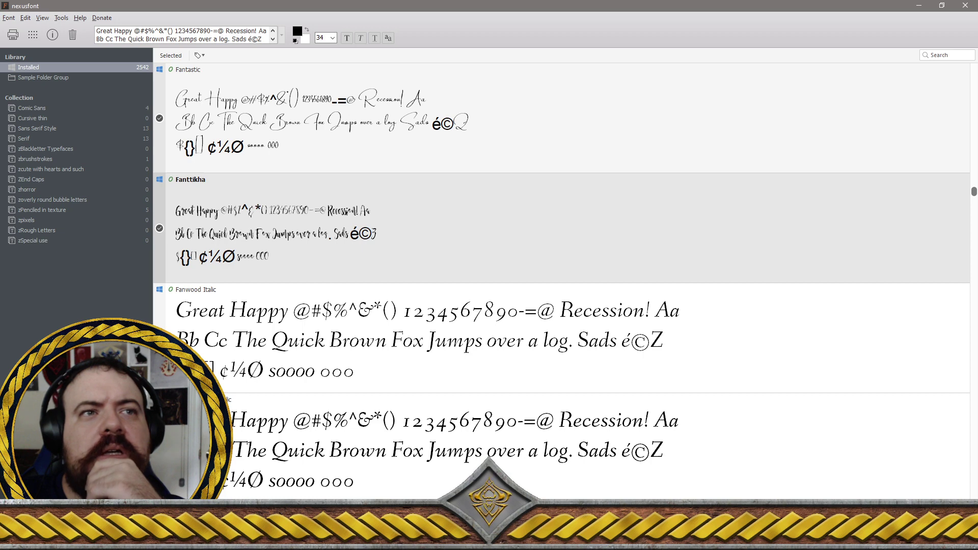
Add Farihmes and Faritta to the selection, skipping Fanwood Italic and Fanwood Text Italic
scroll(561, 173, down, 1)
scroll(561, 173, down, 1)
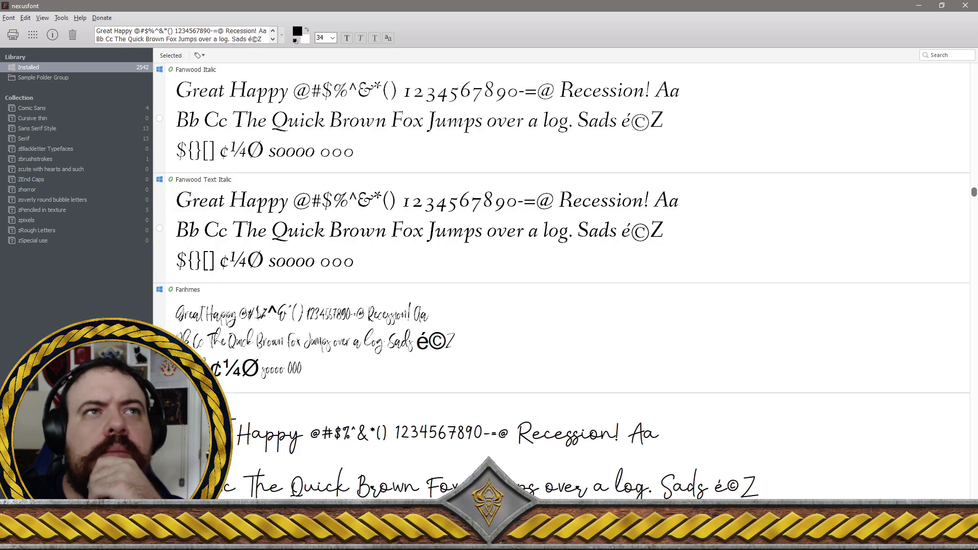
click(560, 336)
scroll(561, 283, down, 1)
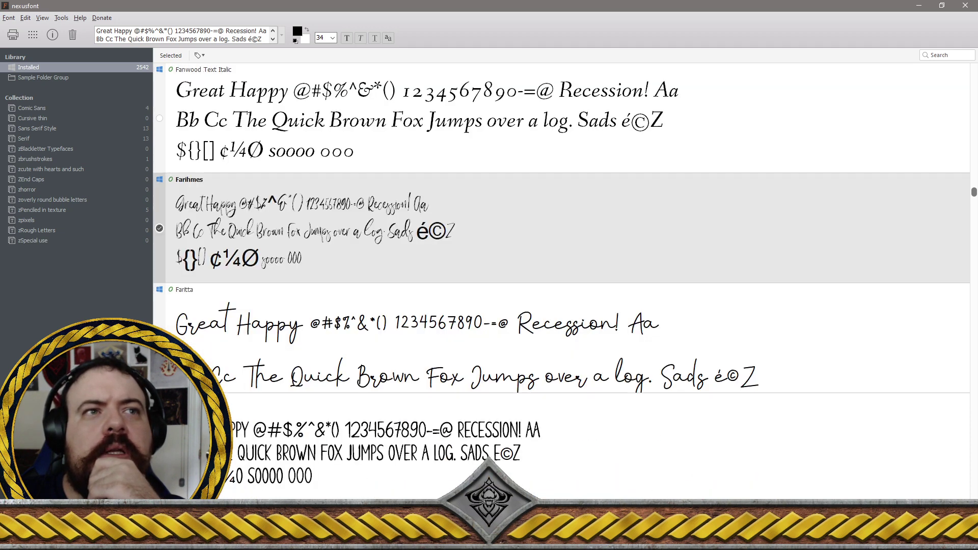
scroll(560, 228, down, 1)
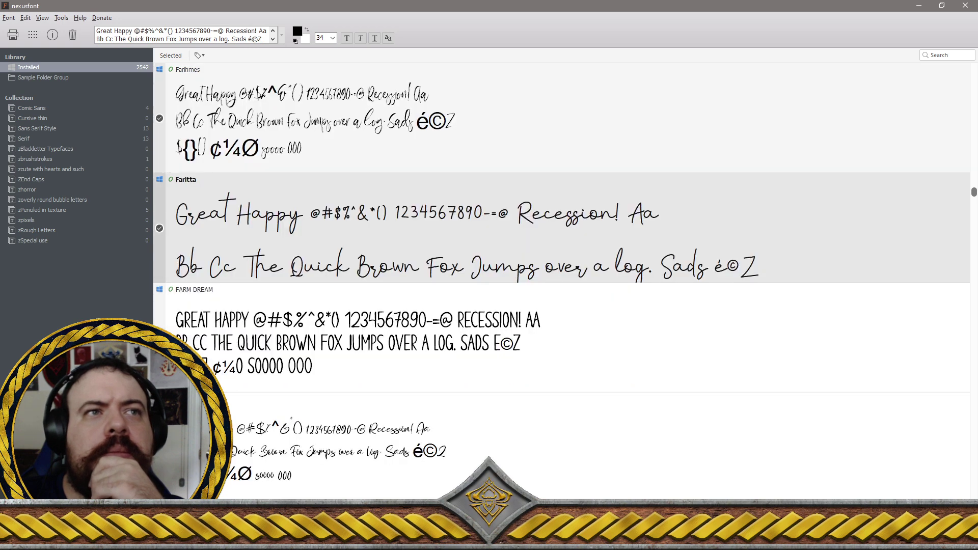
Add FARM DREAM, Farmastte, Farmhouse, FARMHOUSE LOVE and FARMHOUSE MEMORIES to the selection
scroll(561, 283, down, 1)
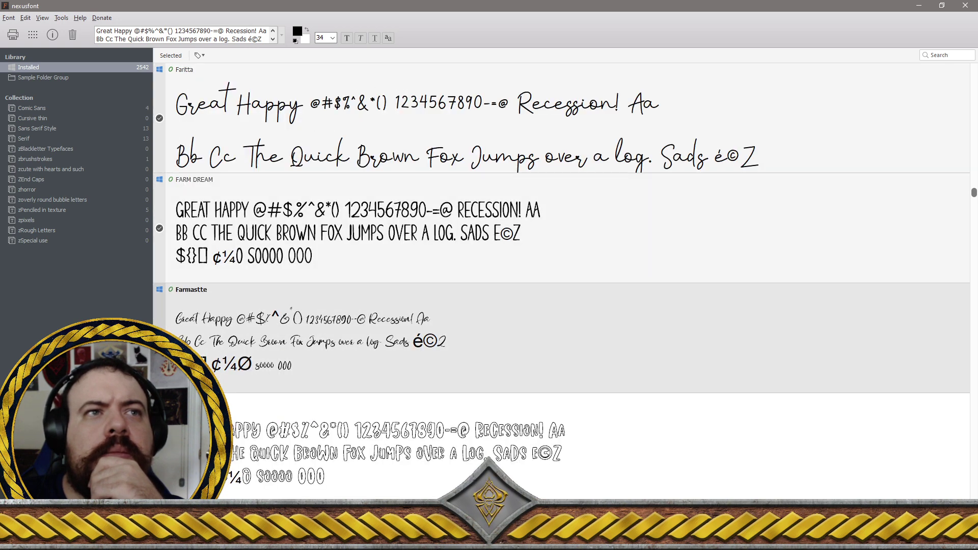
scroll(560, 265, down, 1)
scroll(561, 305, down, 1)
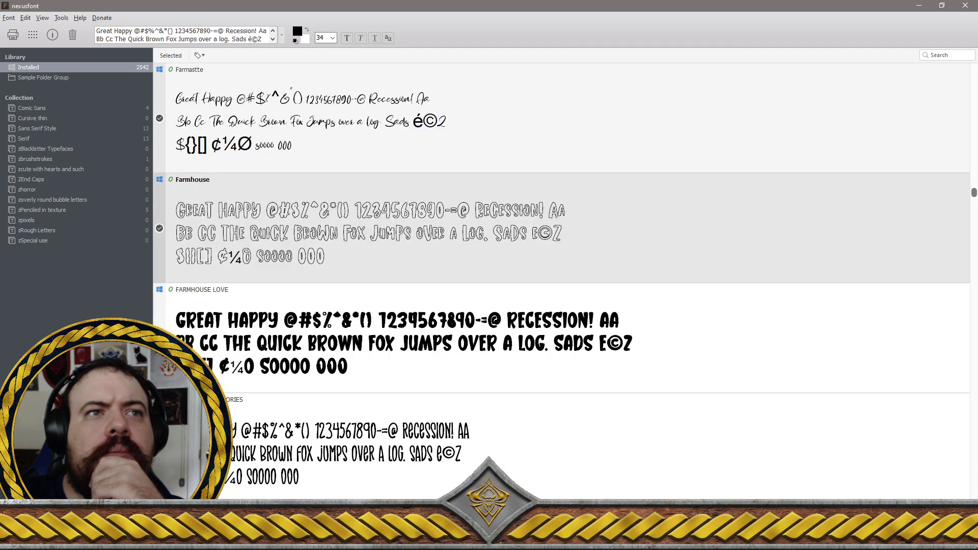
scroll(561, 283, down, 1)
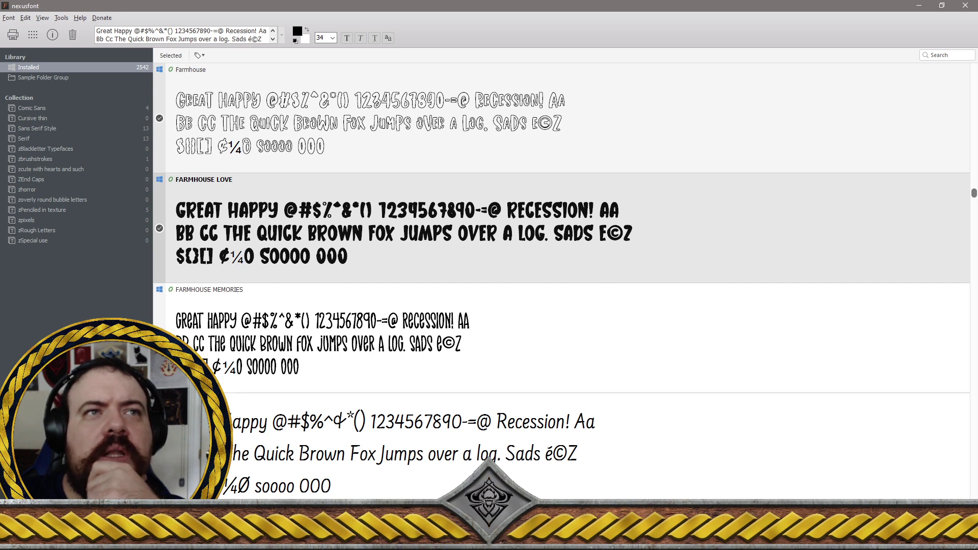
scroll(561, 283, down, 1)
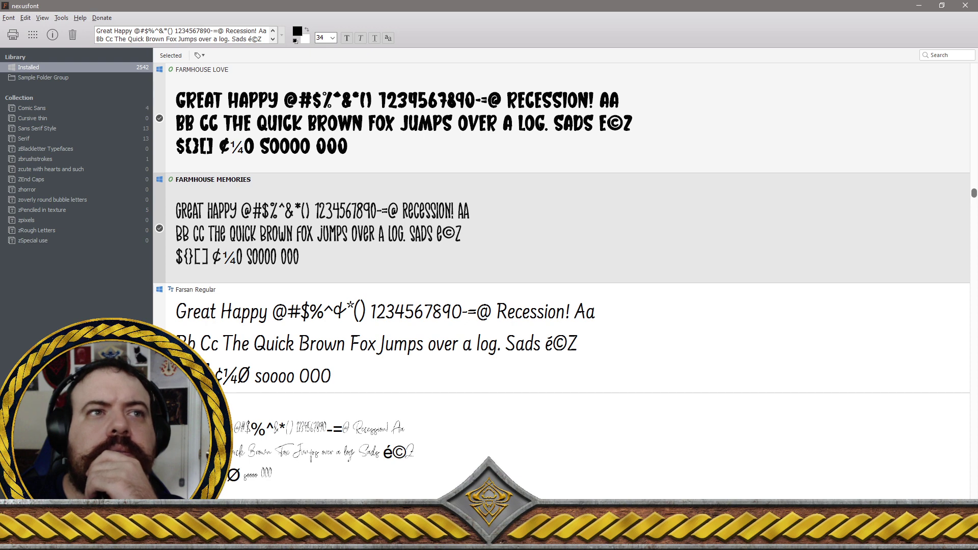
Add Farsan Regular, Fasitta, FASTRACE and Fate Of Love to the selection, skipping Faster One
scroll(560, 283, down, 1)
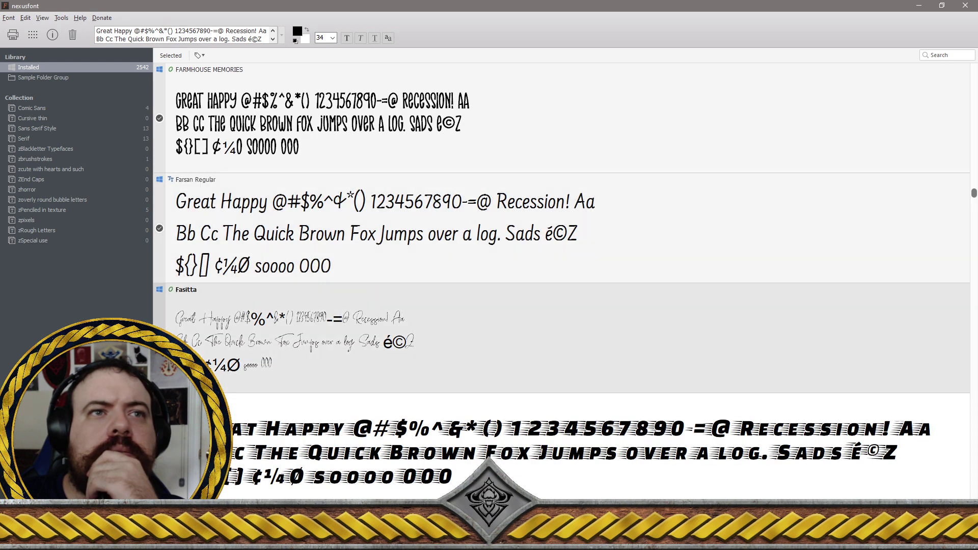
scroll(561, 283, down, 1)
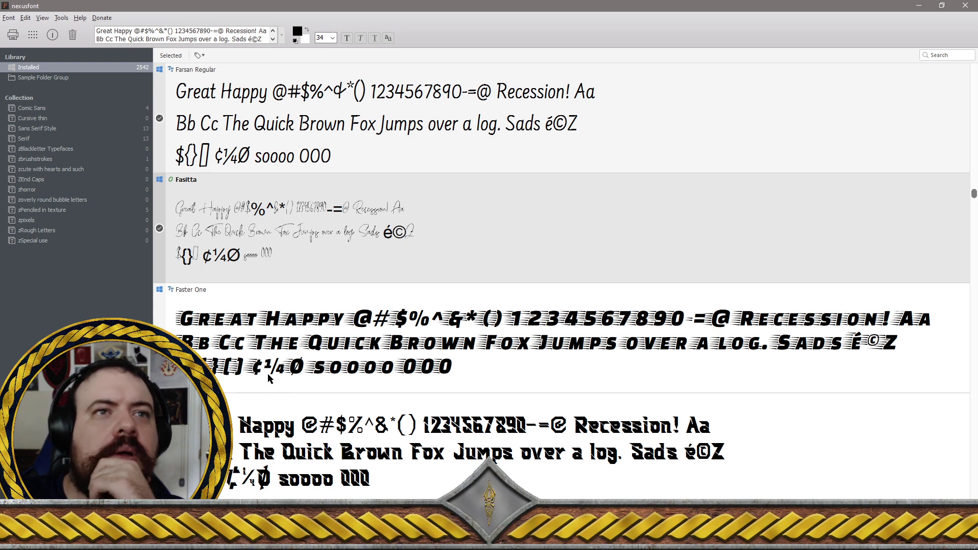
scroll(270, 378, down, 1)
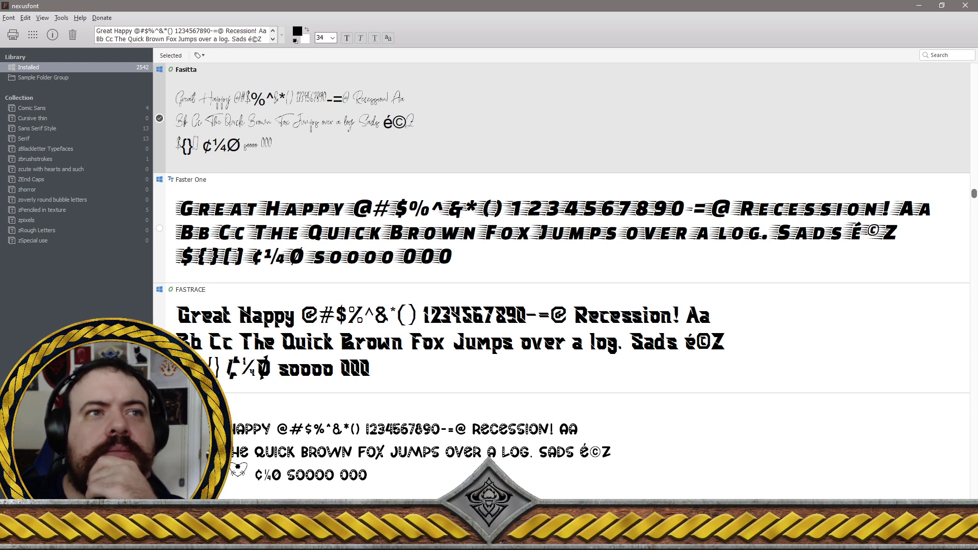
scroll(562, 228, down, 1)
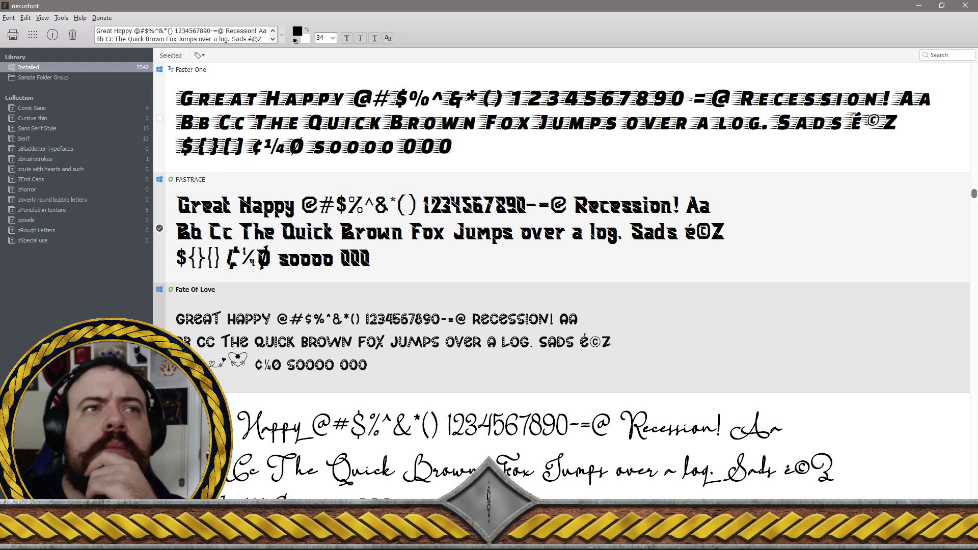
Add Father Christmas, FATHERS DAY, fathinya and Fathoni to the selection
scroll(561, 228, down, 1)
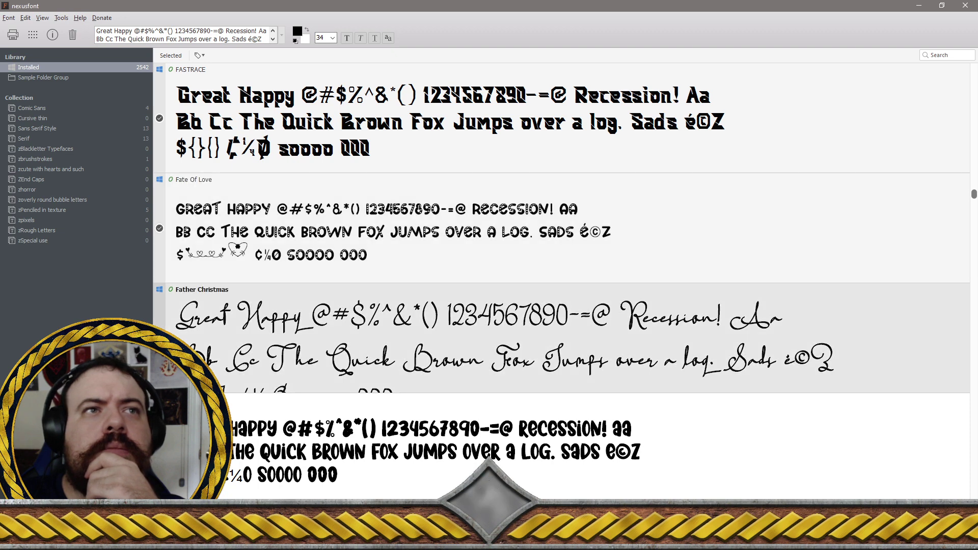
scroll(561, 280, down, 1)
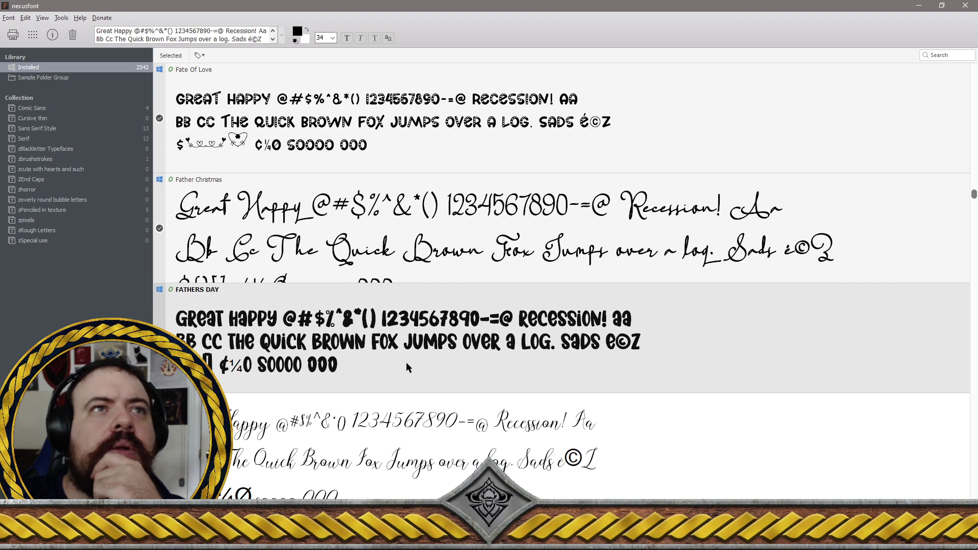
scroll(380, 349, up, 1)
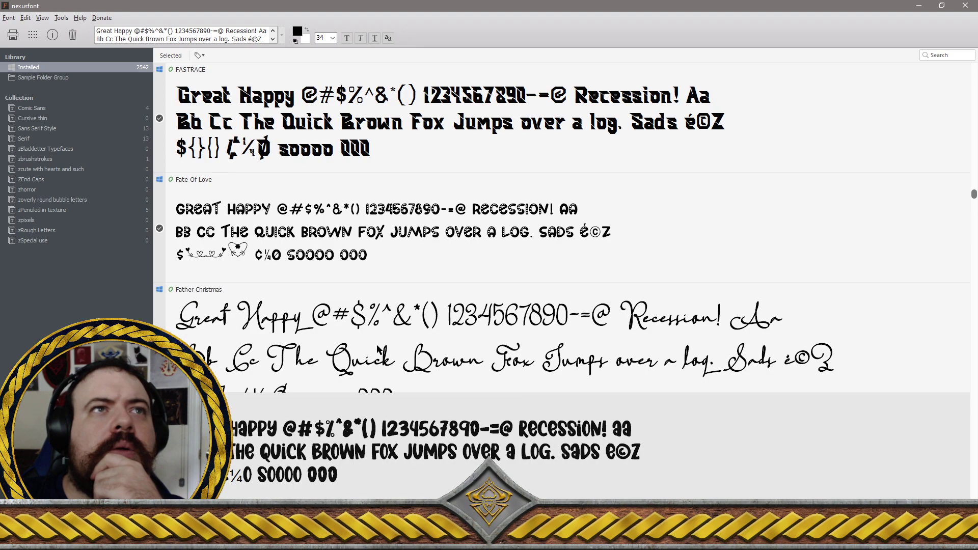
scroll(378, 350, down, 2)
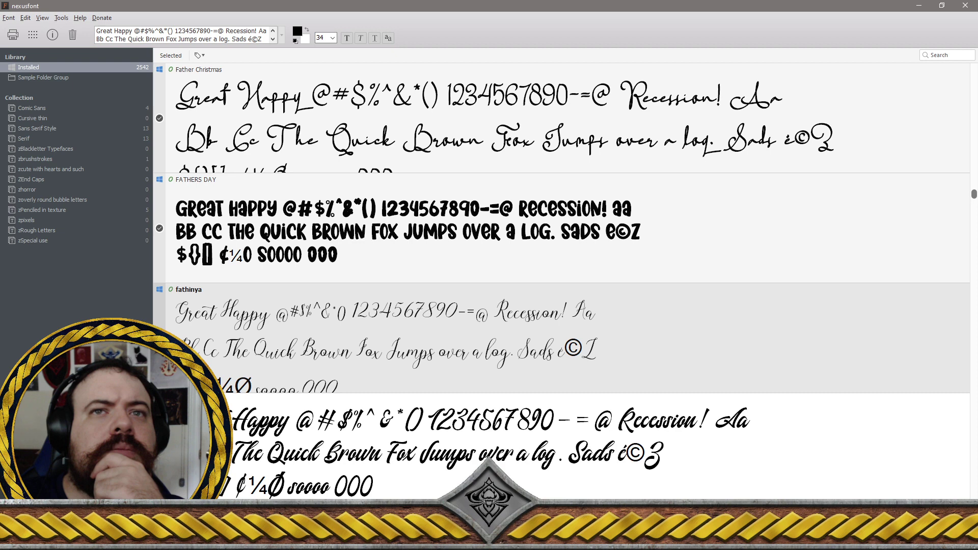
scroll(560, 280, down, 1)
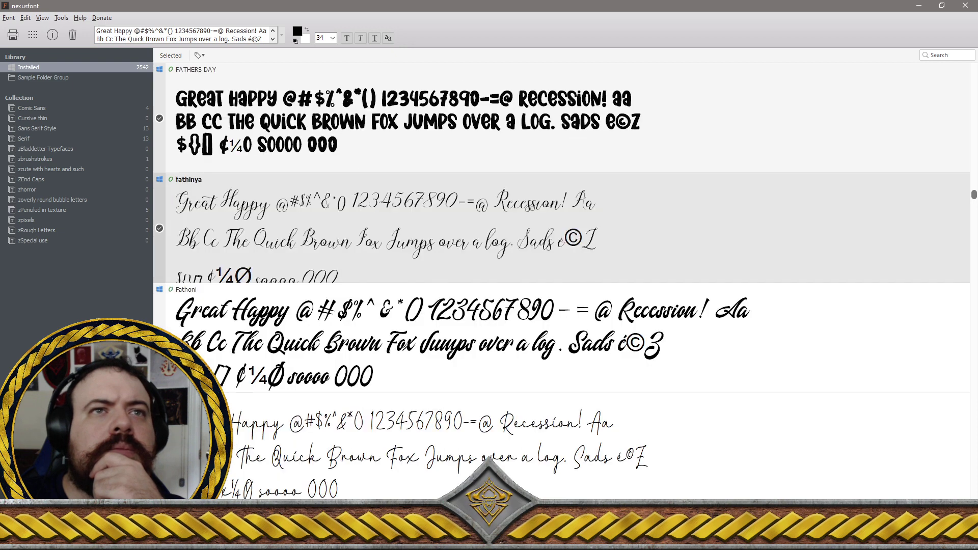
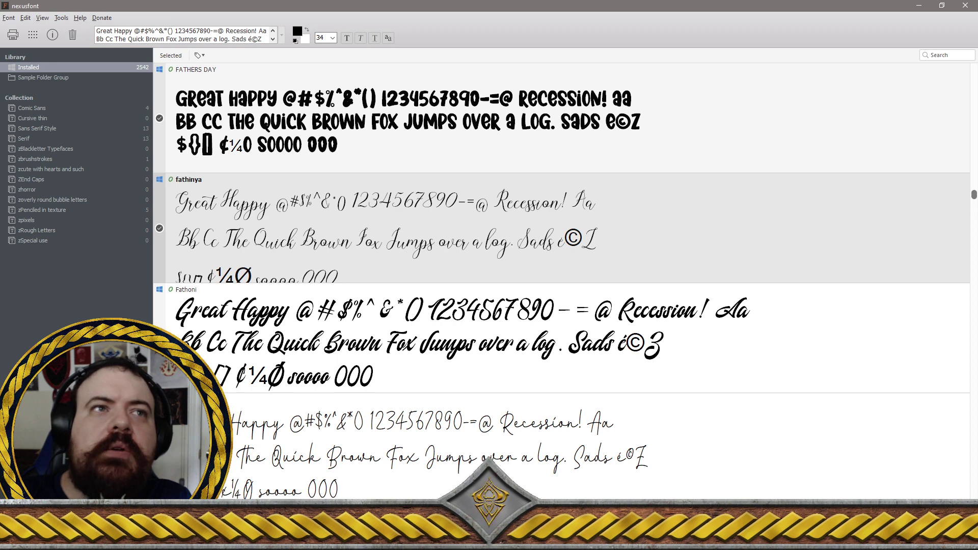
click(223, 342)
scroll(296, 351, down, 1)
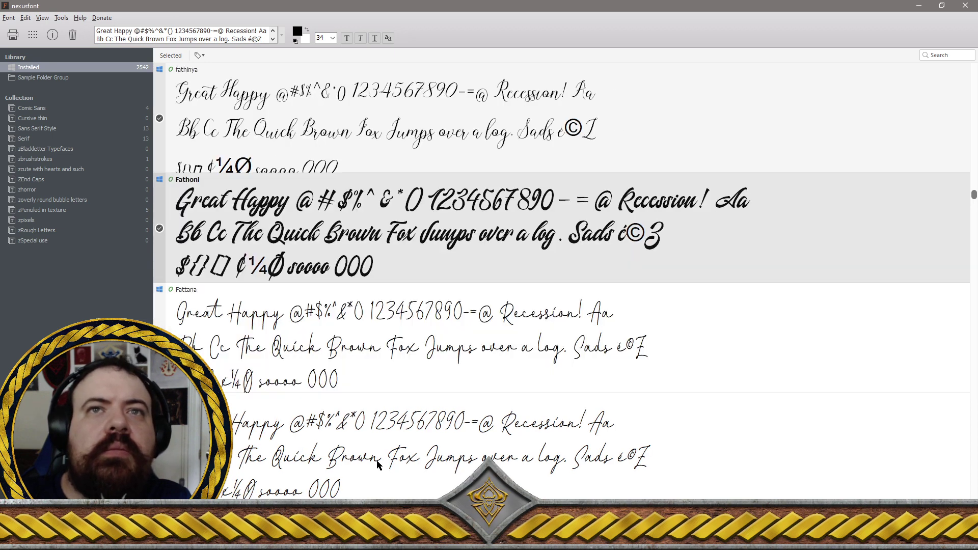
Add Fattana, Fattana Italic, Faylake, Faylake Rough and Febriella to the selection
scroll(561, 280, down, 1)
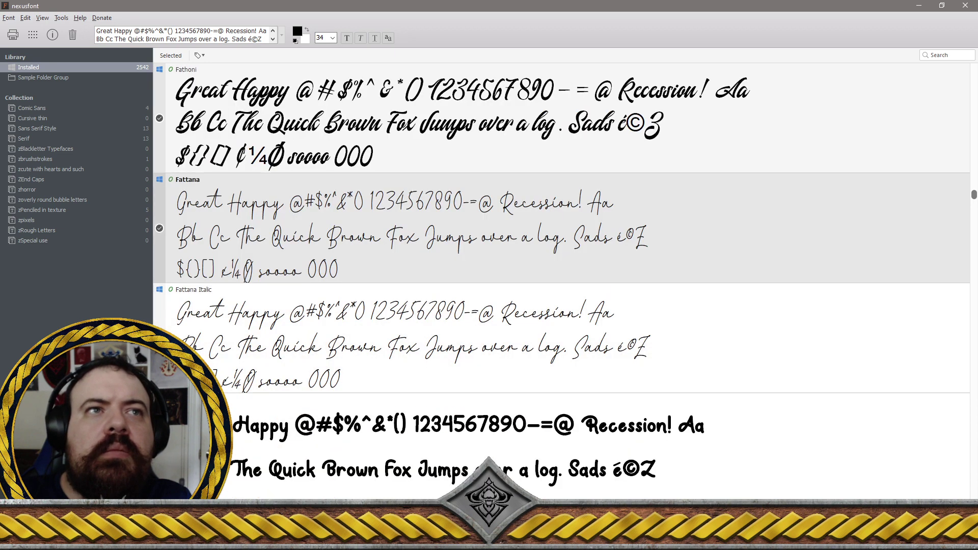
scroll(560, 229, down, 1)
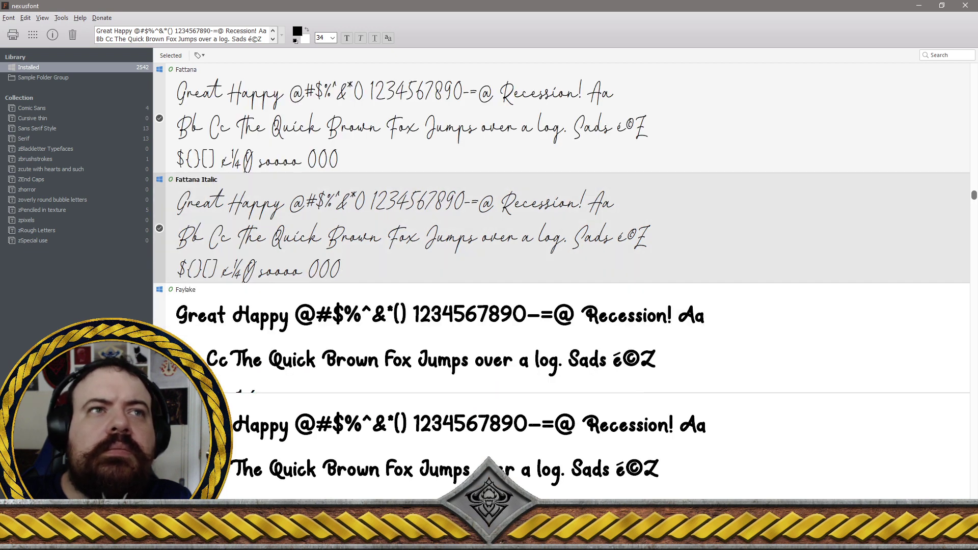
scroll(561, 230, down, 1)
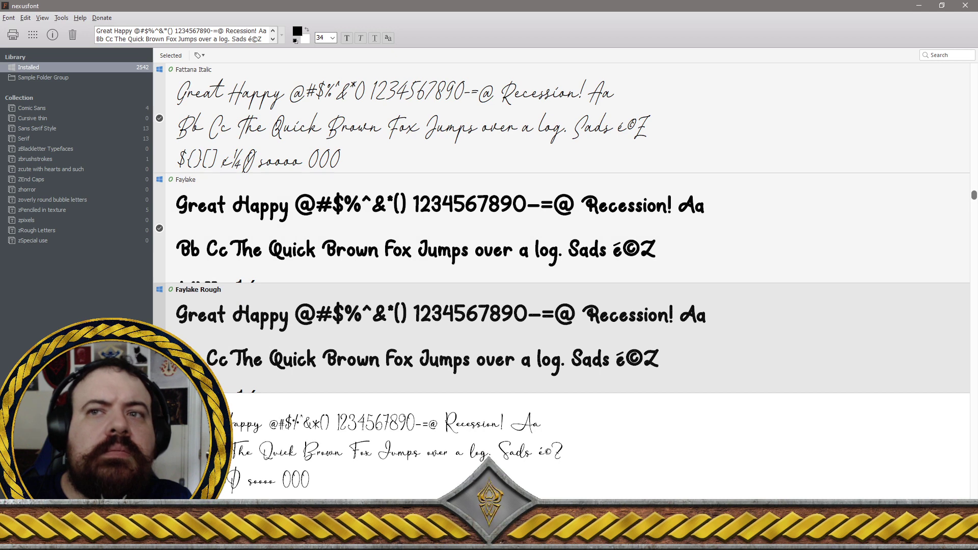
scroll(561, 229, down, 1)
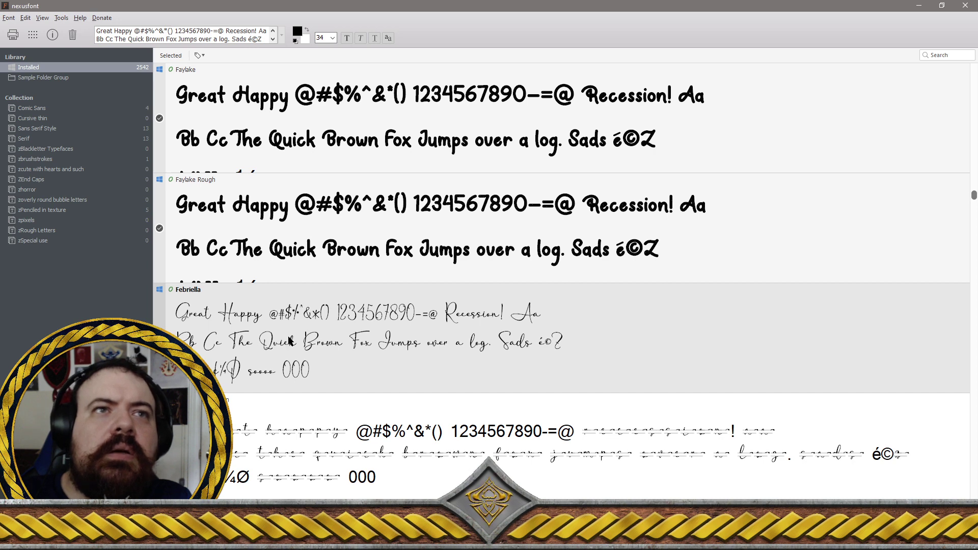
Uninstall all selected fonts with the option to uninstall and delete the font files
right_click(290, 340)
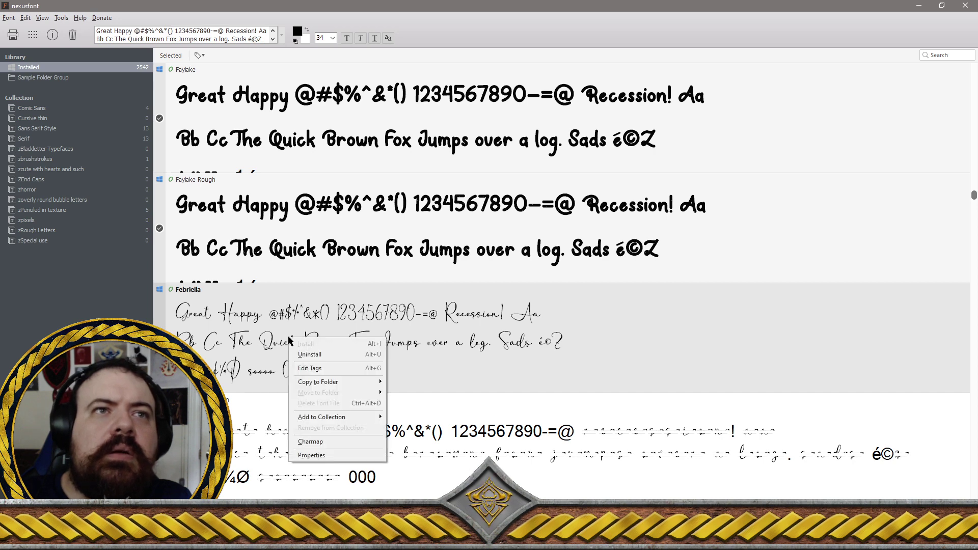
click(310, 357)
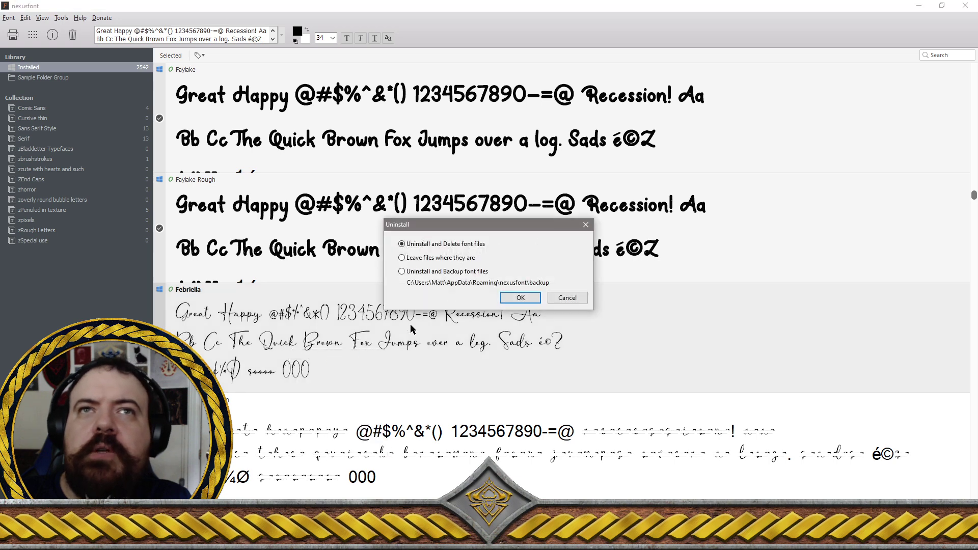
click(540, 298)
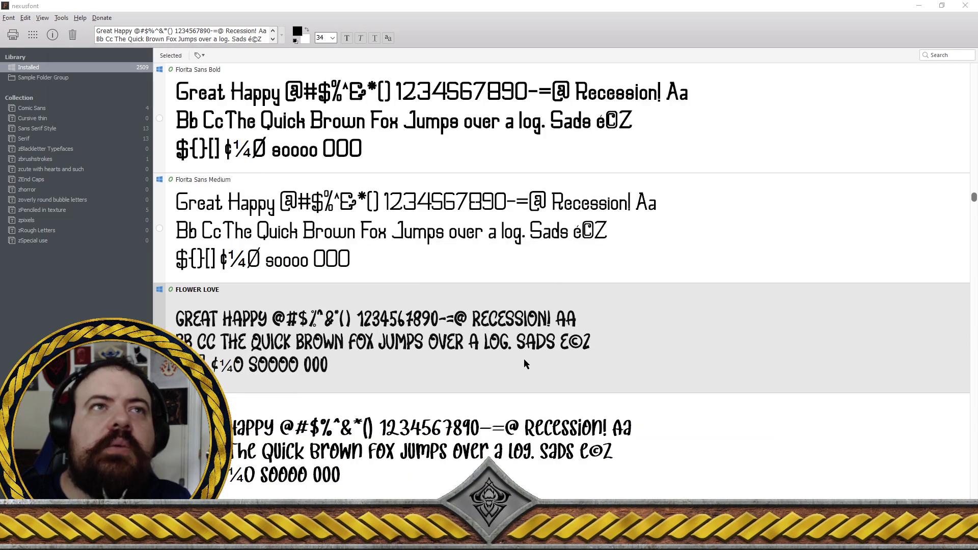
Start a new selection with Febriella Monogram, Felicity Agatha and Felicity Agatha Italic
scroll(524, 359, up, 5)
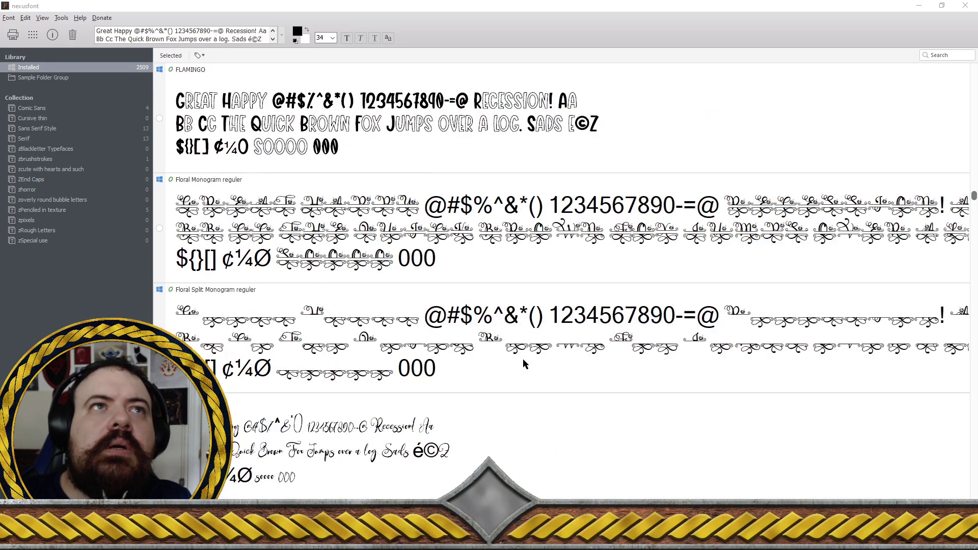
scroll(523, 359, up, 6)
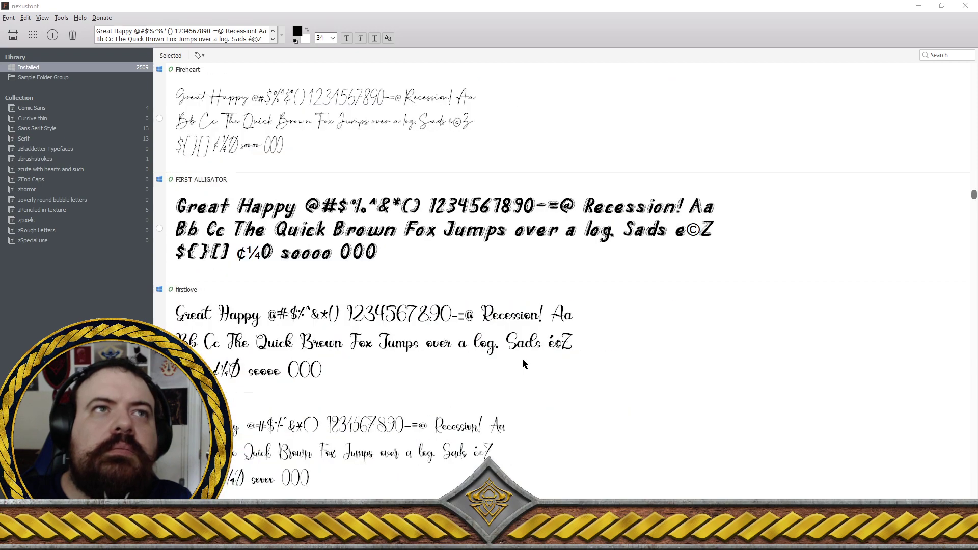
scroll(523, 363, up, 8)
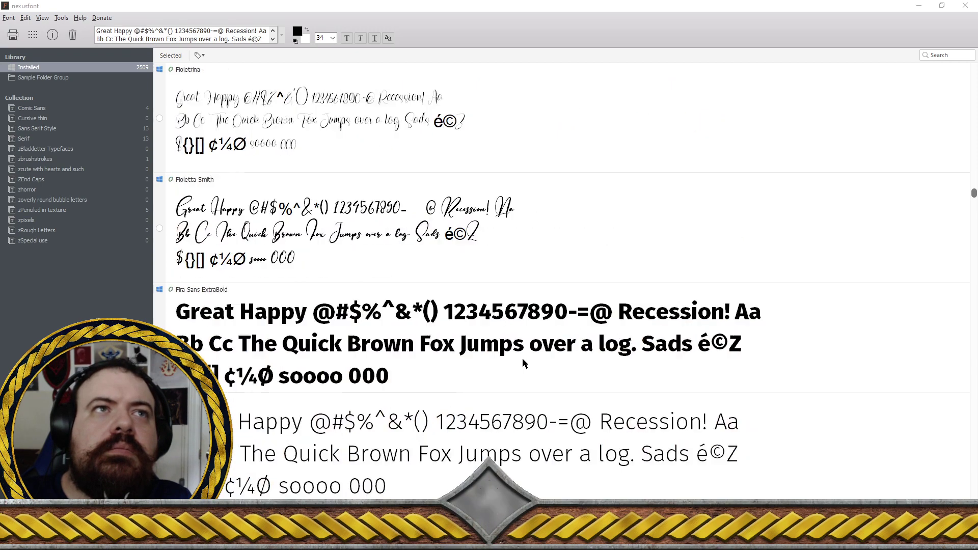
scroll(523, 362, up, 8)
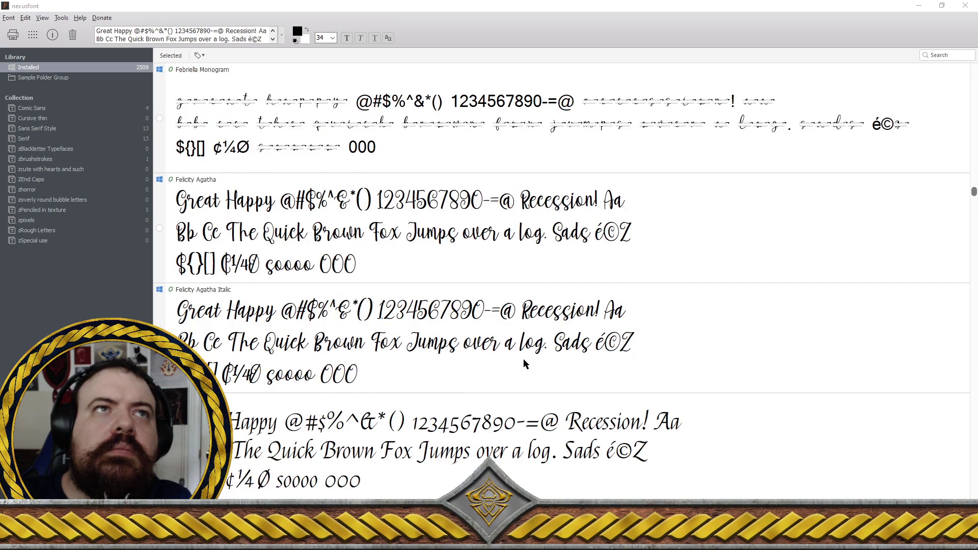
scroll(526, 364, up, 1)
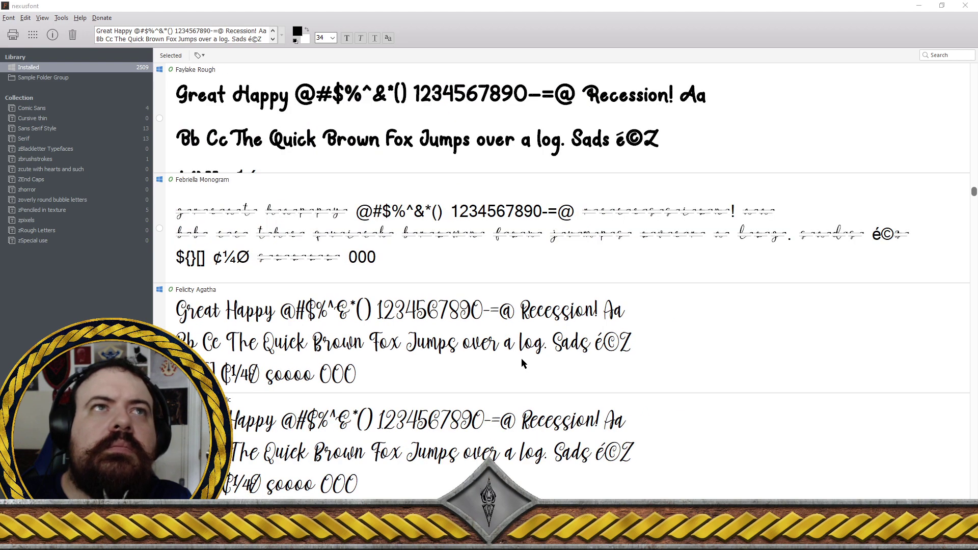
scroll(521, 359, up, 1)
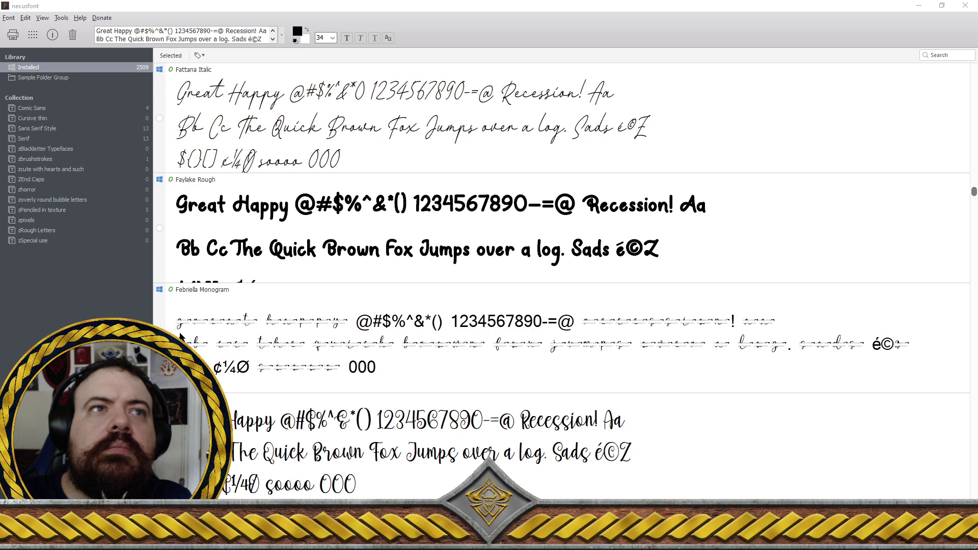
click(193, 298)
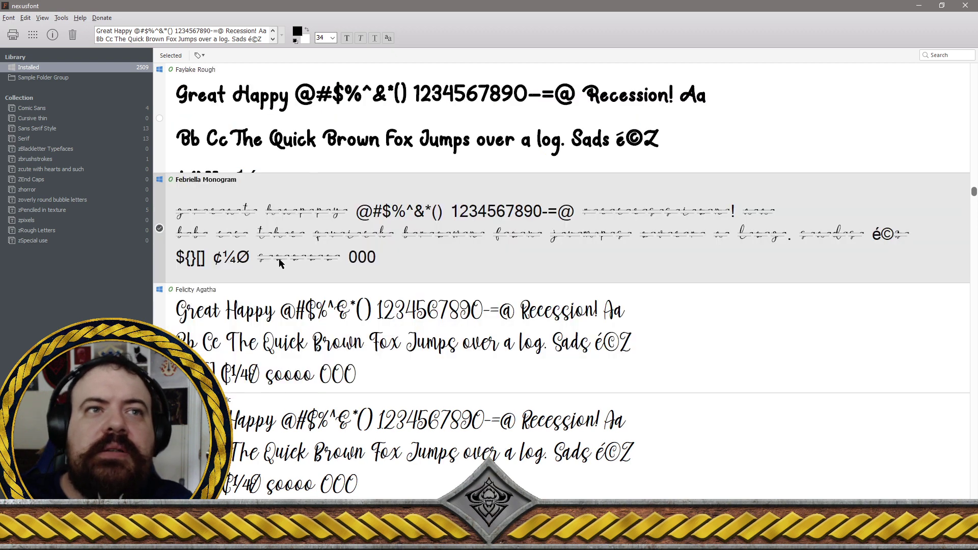
scroll(306, 189, down, 1)
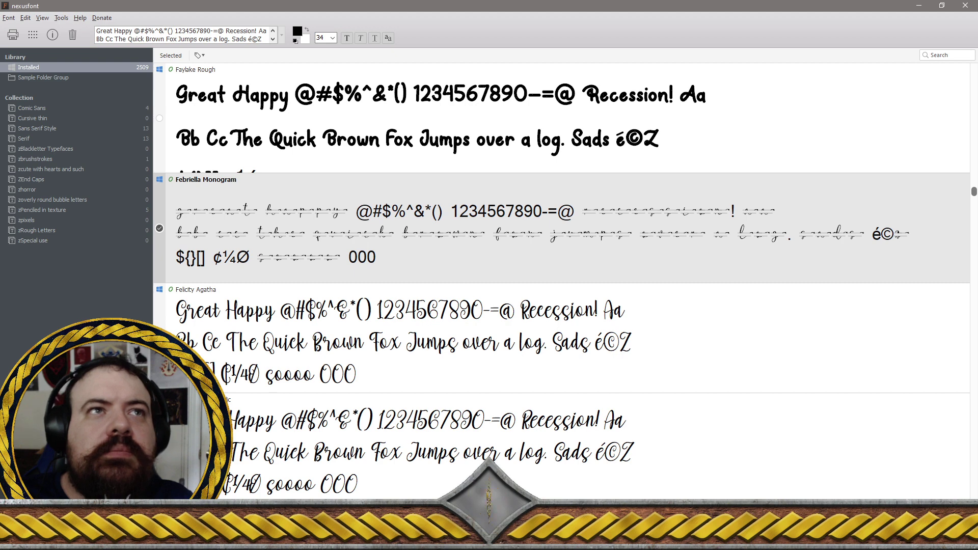
click(561, 337)
scroll(561, 229, down, 1)
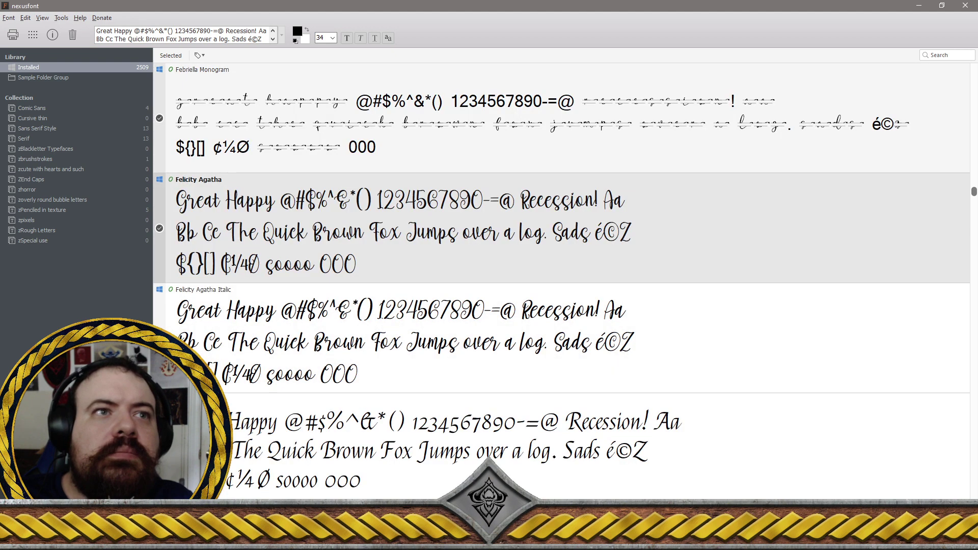
click(560, 336)
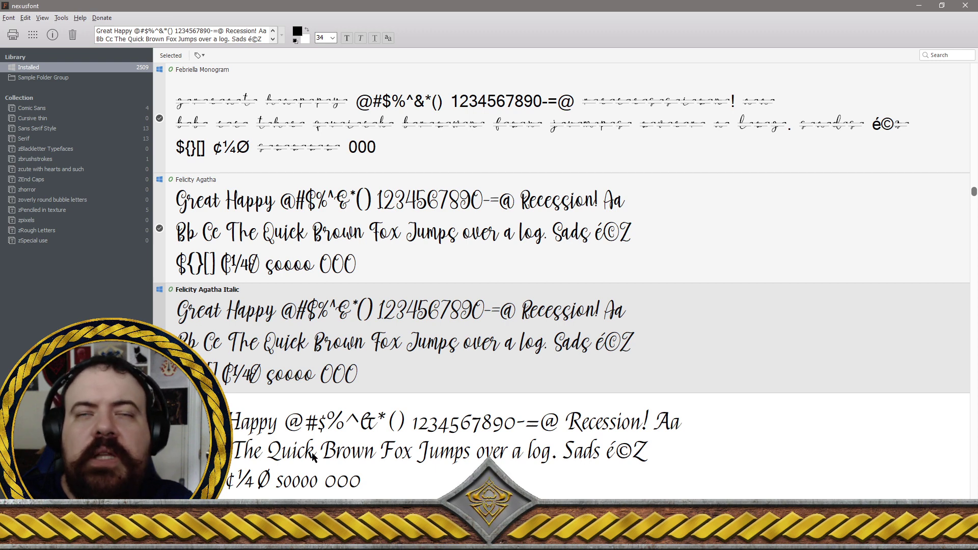
Add Felipa, Felisya Banatier and Feltarigo to the selection
scroll(313, 456, down, 1)
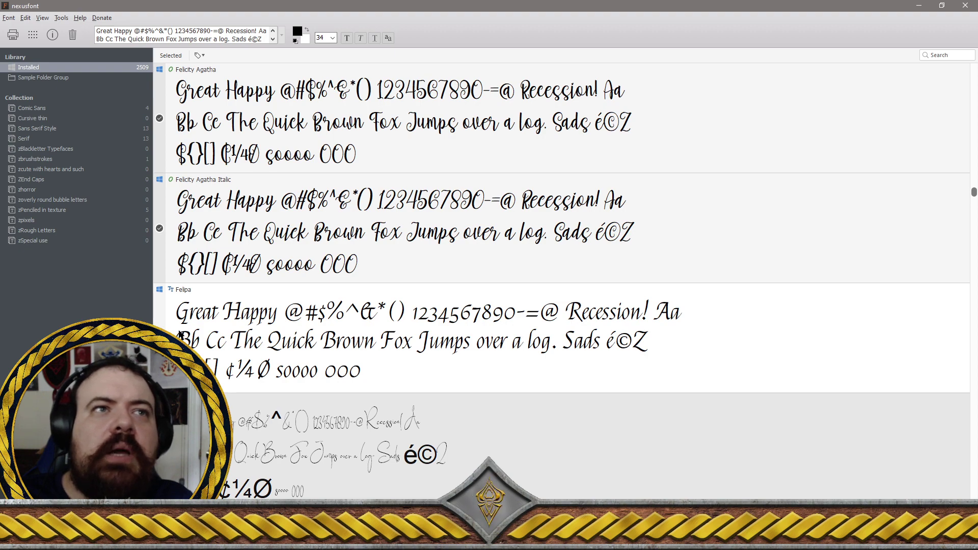
click(236, 366)
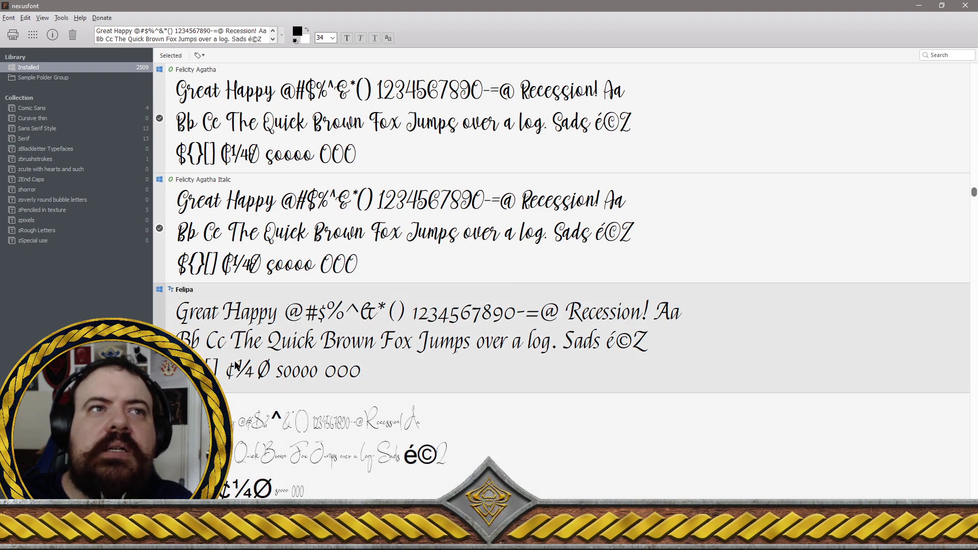
scroll(236, 366, down, 2)
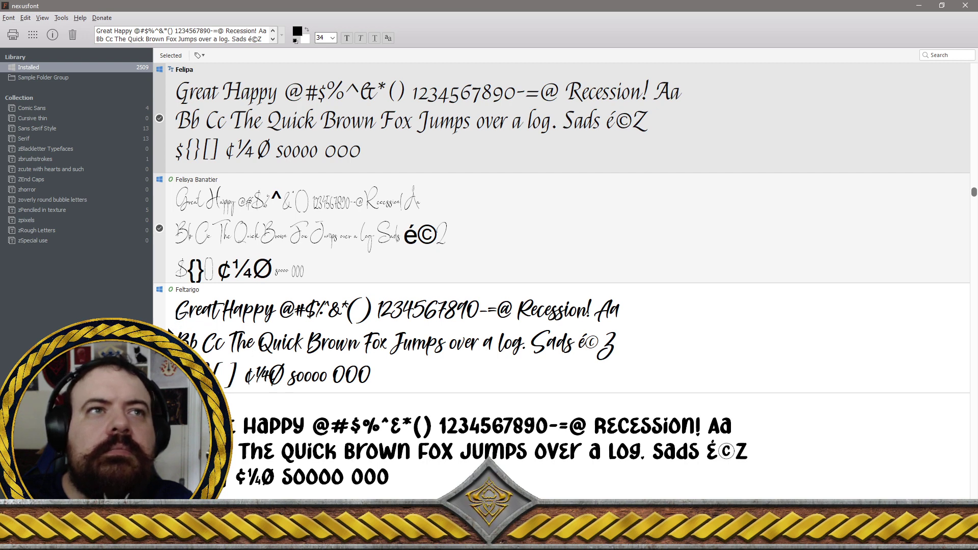
click(236, 366)
scroll(236, 366, down, 1)
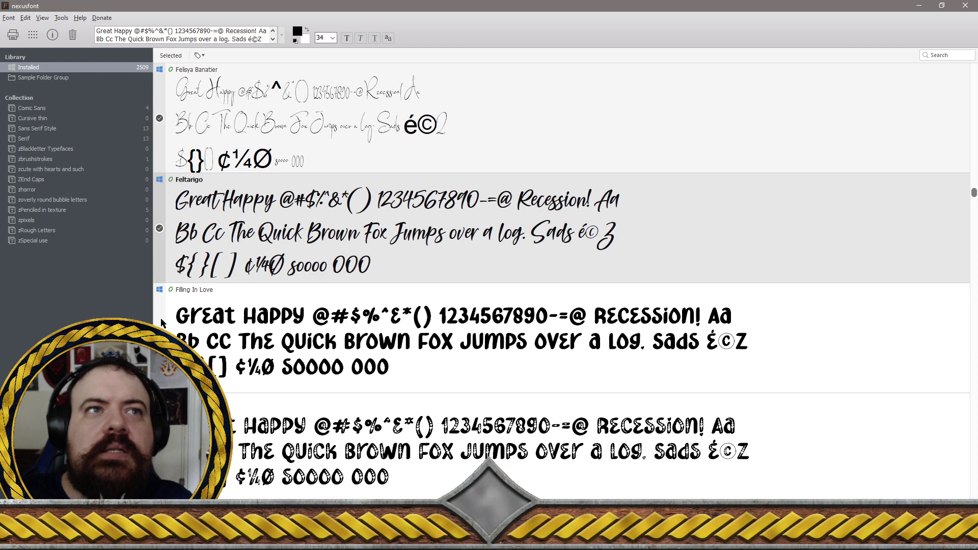
Add Filling In Love, Filling In Love2 and Finally Christy to the selection
key(Down)
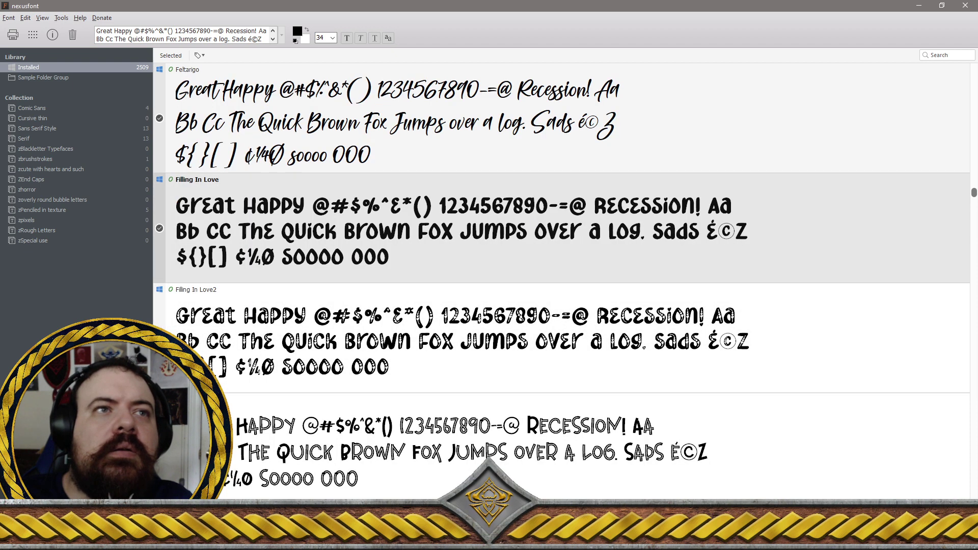
key(Down)
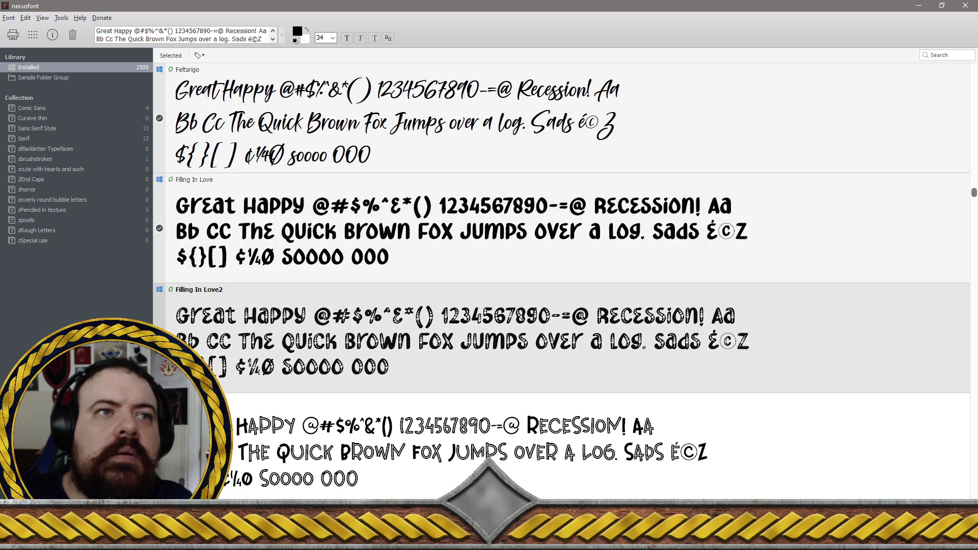
key(Down)
key(Down)
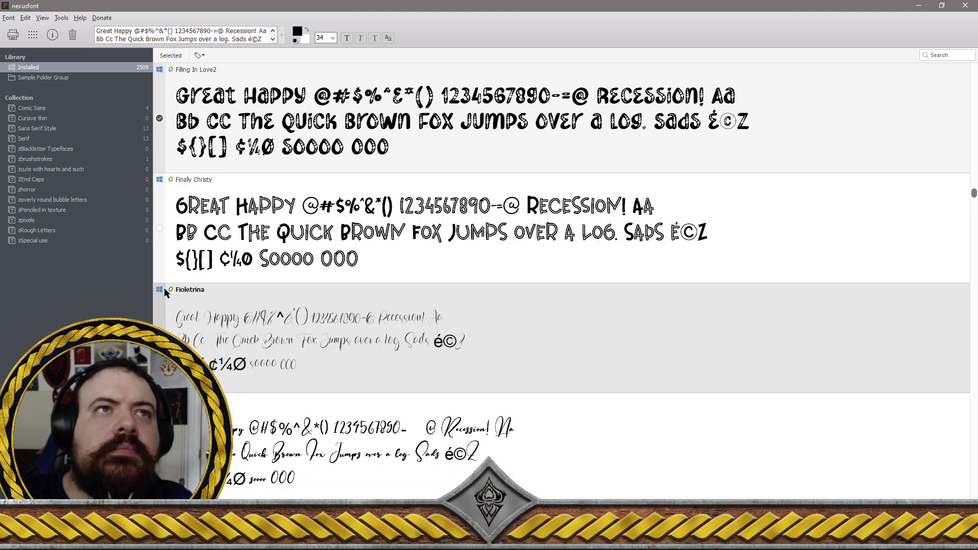
click(159, 230)
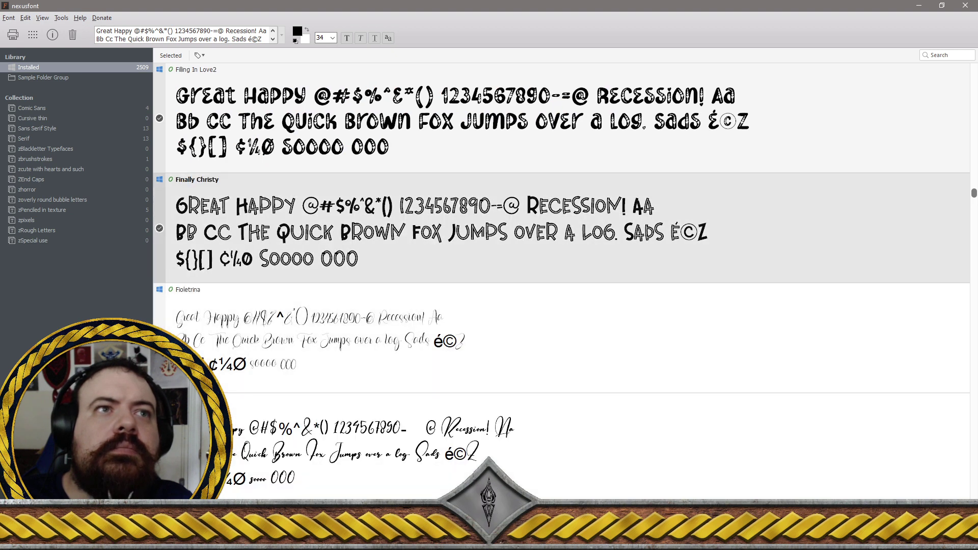
Add Fioletrina and Fioletta Smith to the selection
click(560, 337)
scroll(561, 275, down, 1)
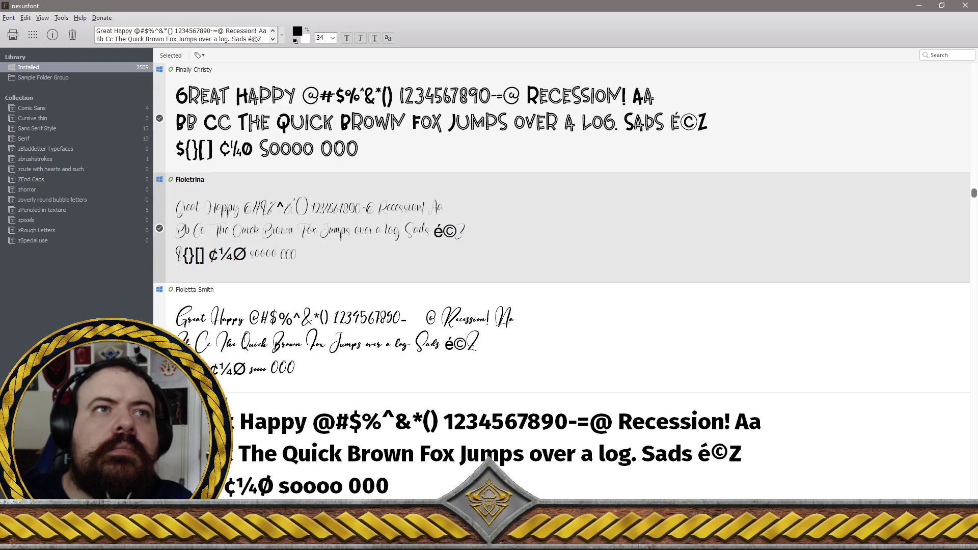
click(560, 336)
scroll(561, 275, down, 1)
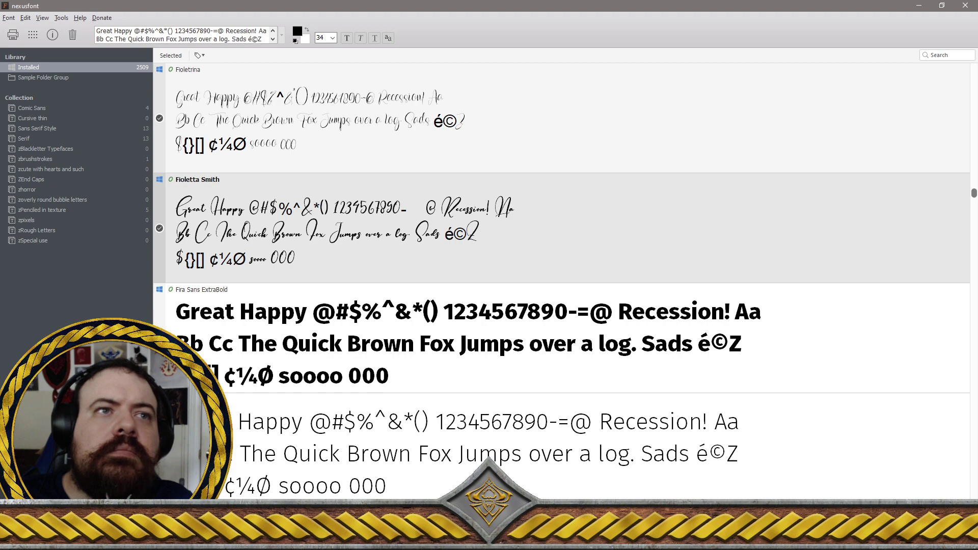
Add Fireheart and FIRST ALLIGATOR to the selection, skipping all the Fira Sans fonts
scroll(561, 276, down, 1)
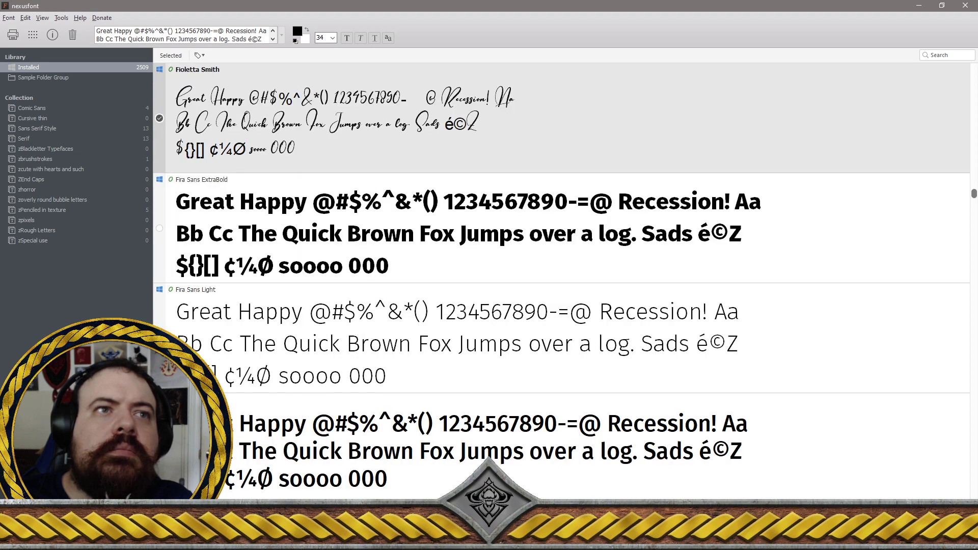
scroll(561, 275, down, 1)
scroll(560, 275, down, 1)
scroll(560, 275, down, 1)
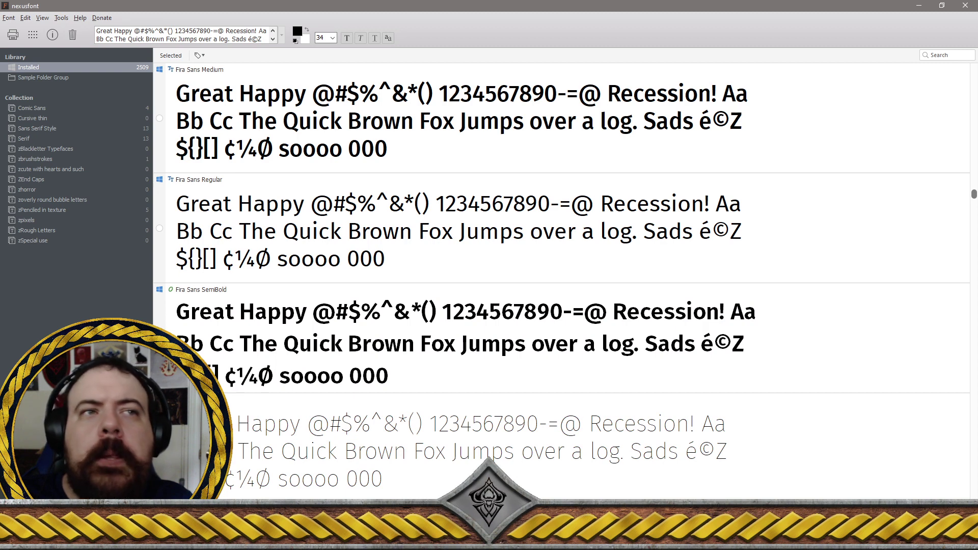
scroll(560, 275, down, 1)
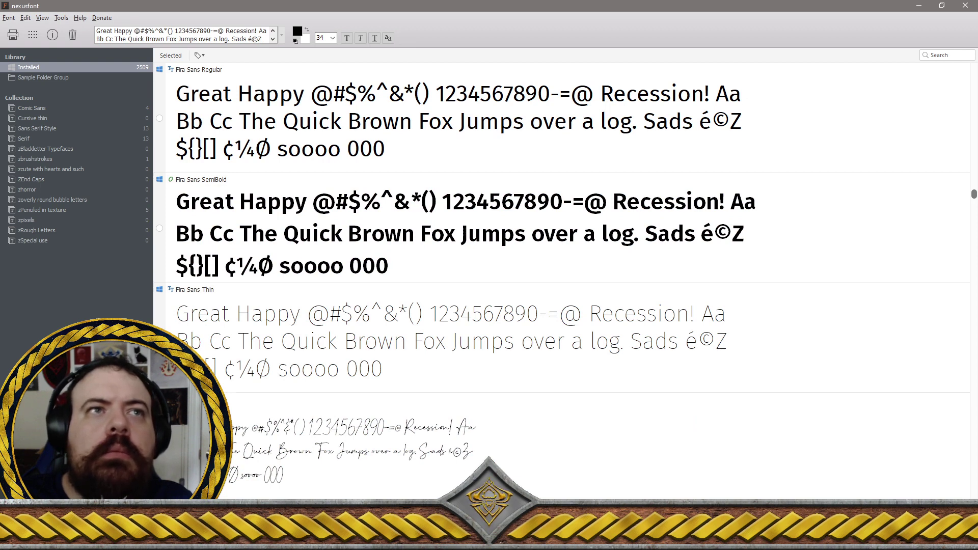
scroll(560, 275, down, 1)
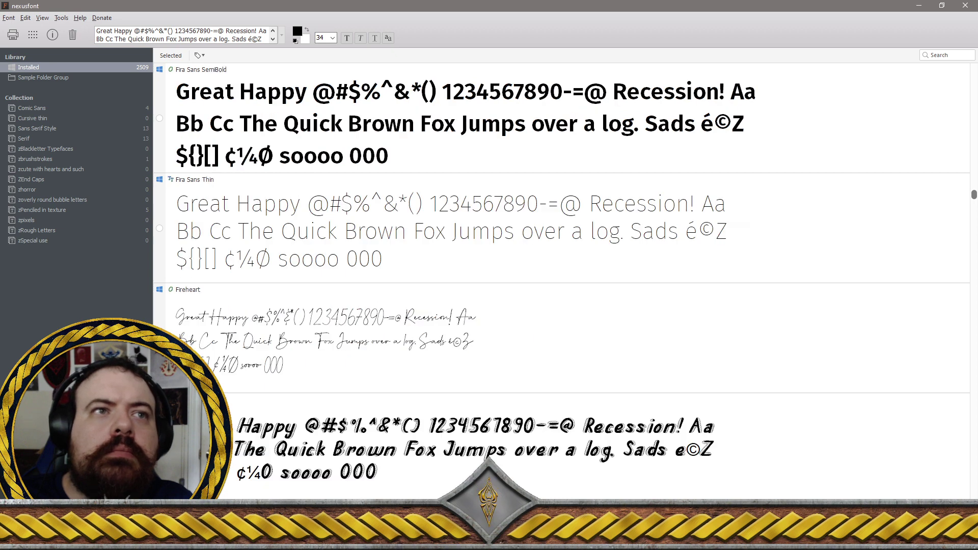
click(560, 336)
scroll(561, 336, down, 1)
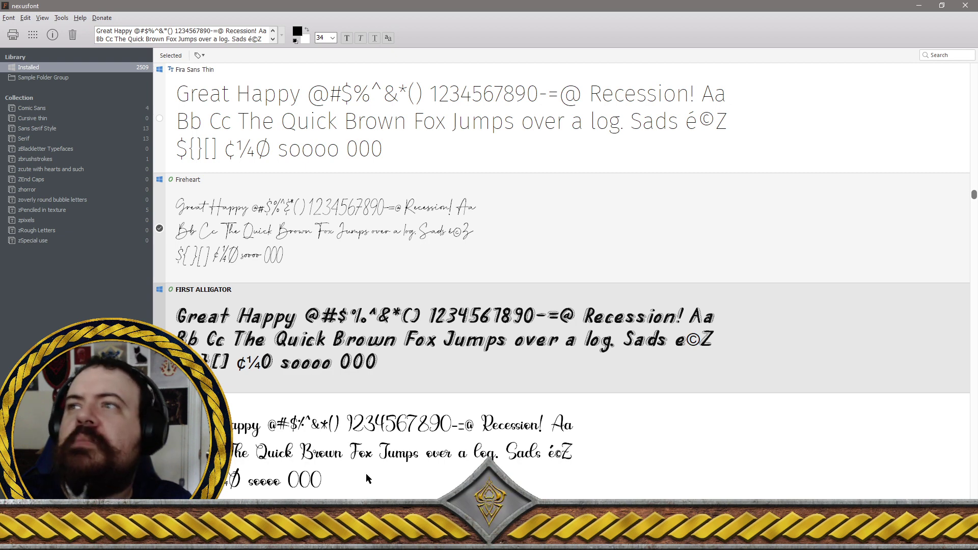
Add firstlove and Fishbone to the selection
scroll(366, 473, down, 1)
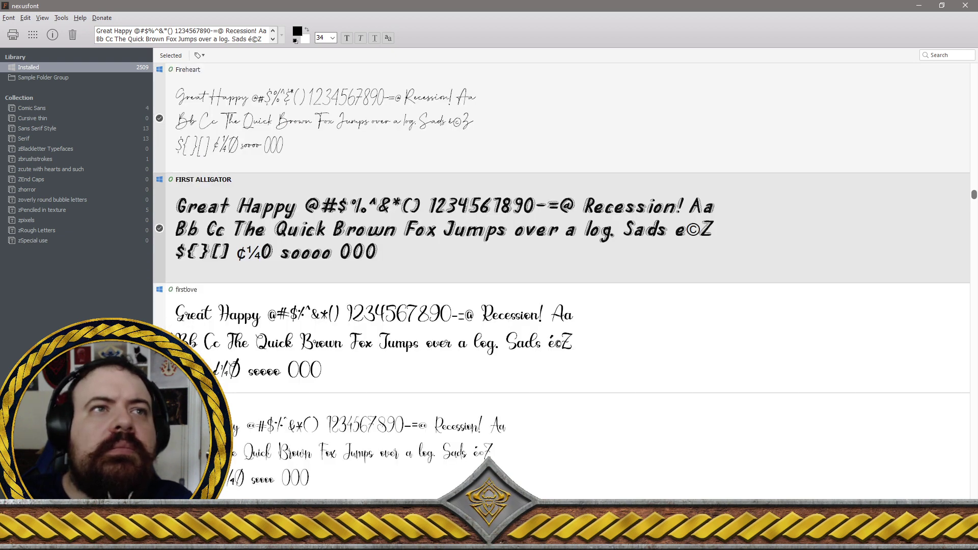
click(159, 338)
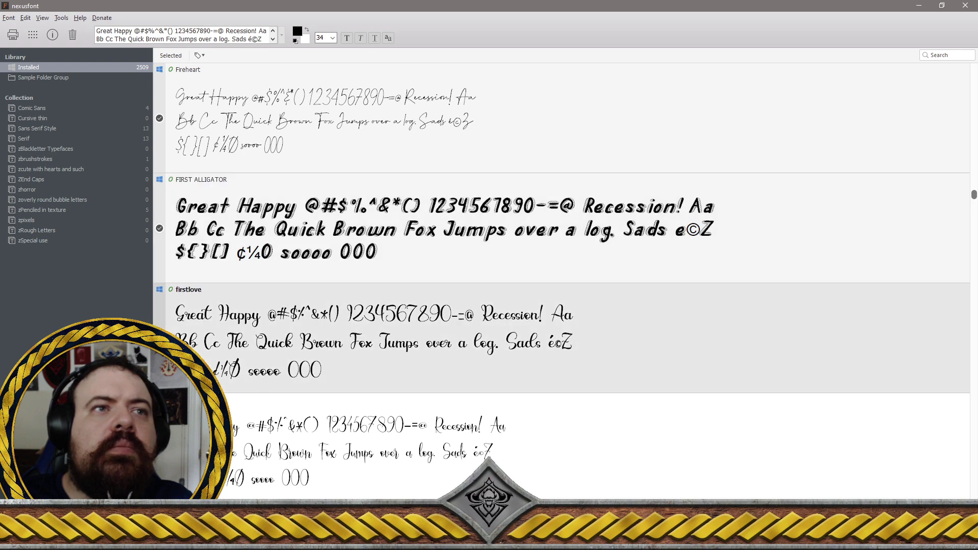
scroll(319, 352, down, 2)
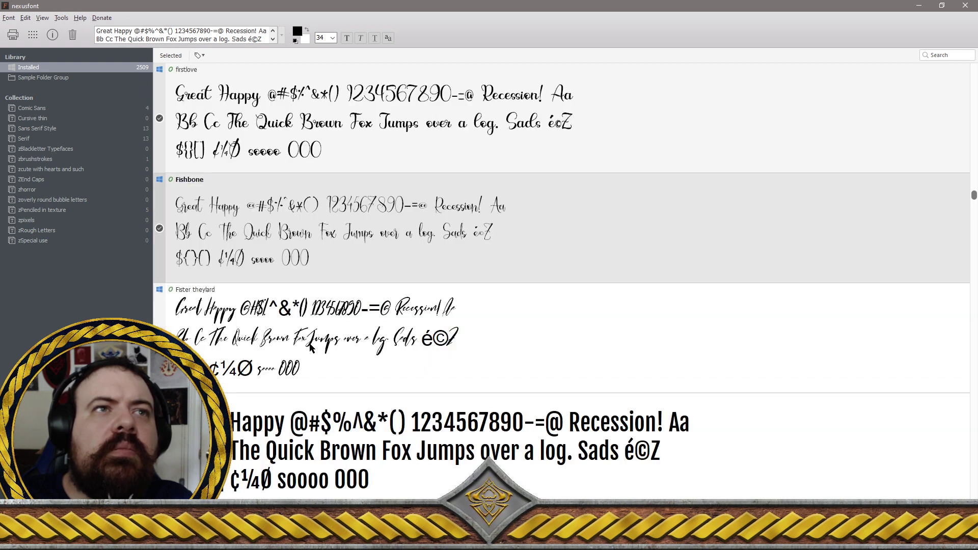
Add Fister theylard, Fjalla One and FLAMINGO to the selection
key(Down)
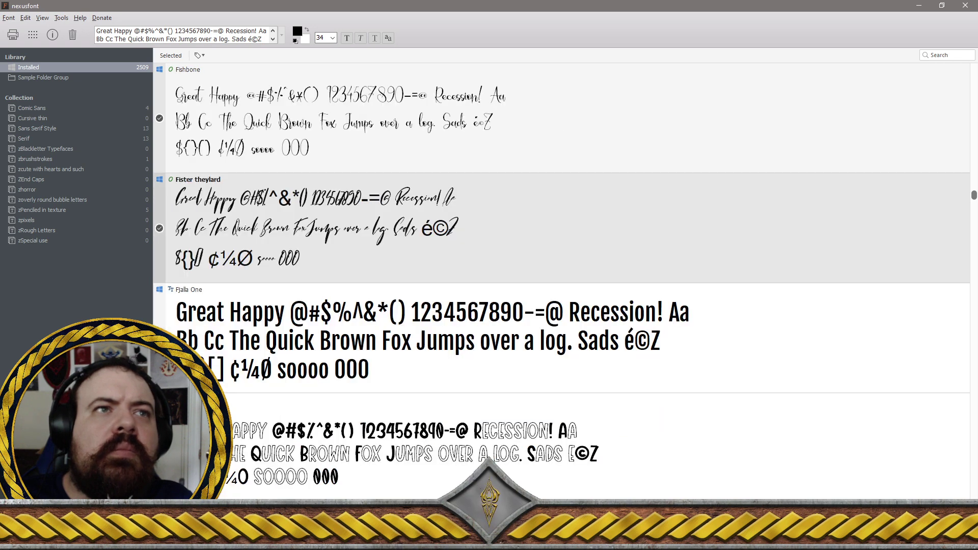
key(Down)
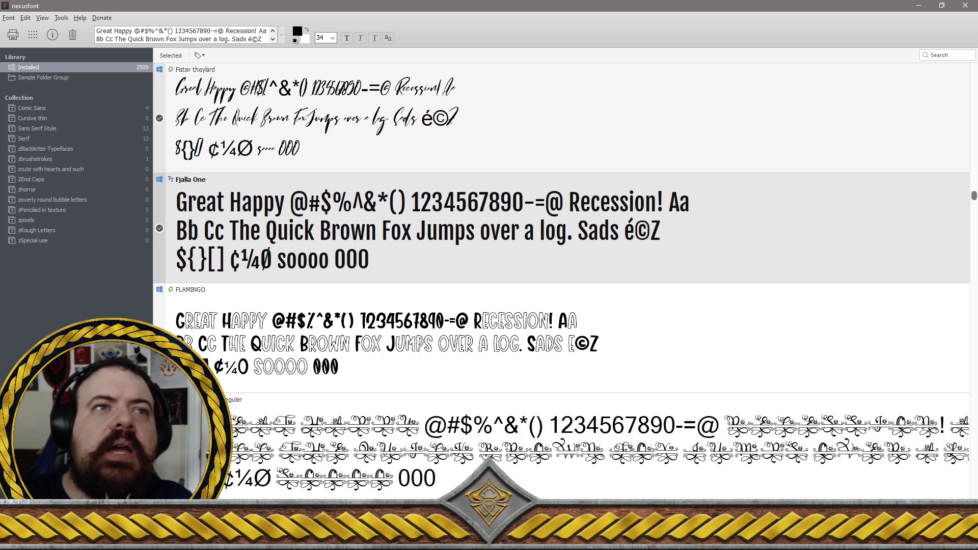
click(159, 338)
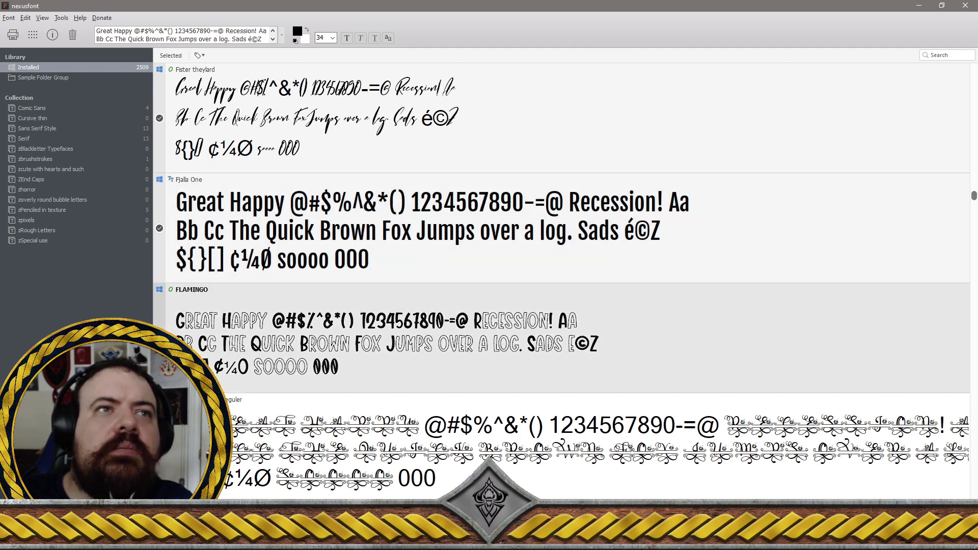
scroll(561, 280, down, 1)
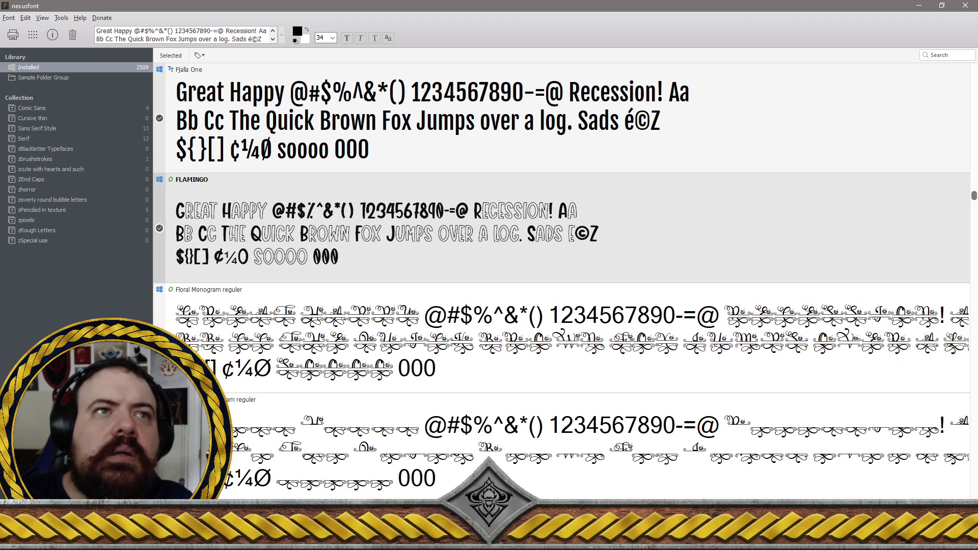
Add Floral Monogram reguler and Floral Split Monogram reguler to the selection
click(560, 338)
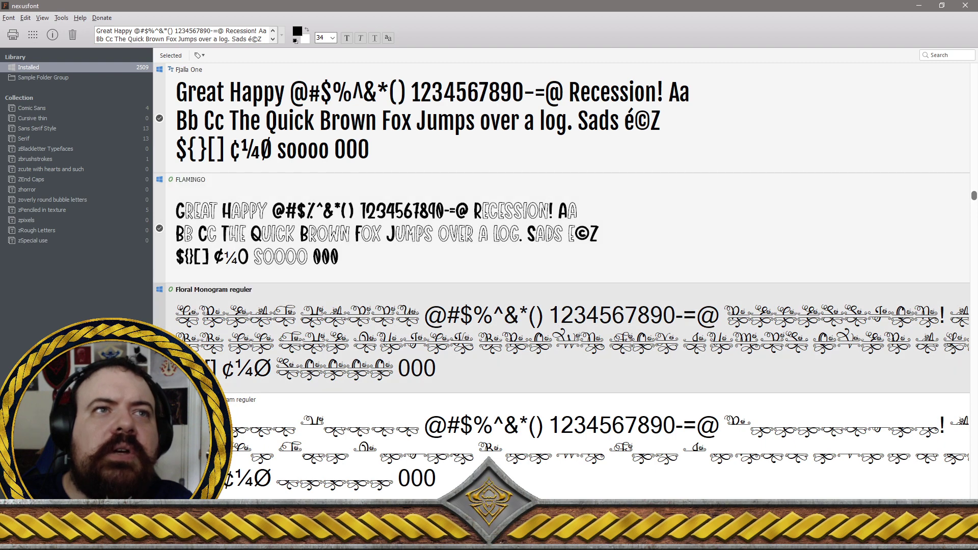
scroll(560, 280, down, 1)
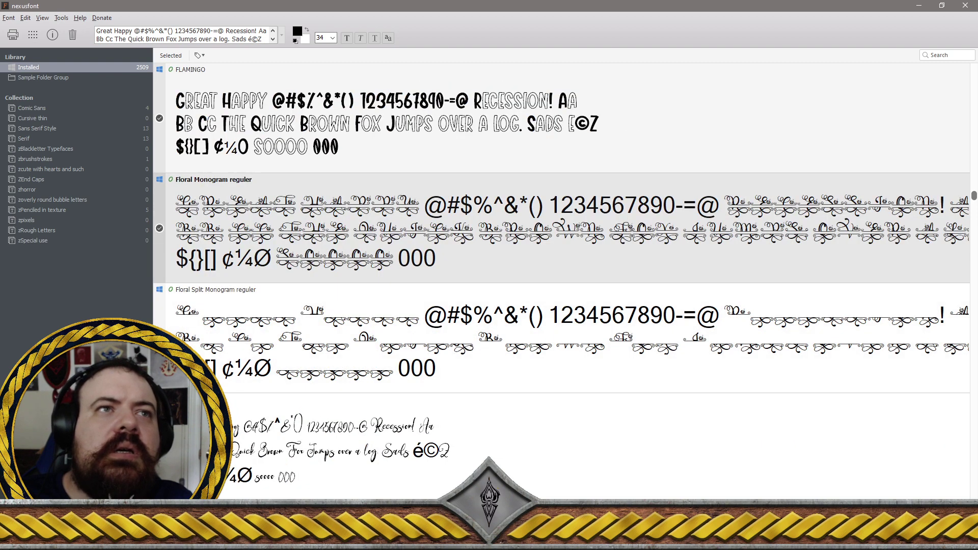
click(560, 338)
scroll(560, 280, down, 1)
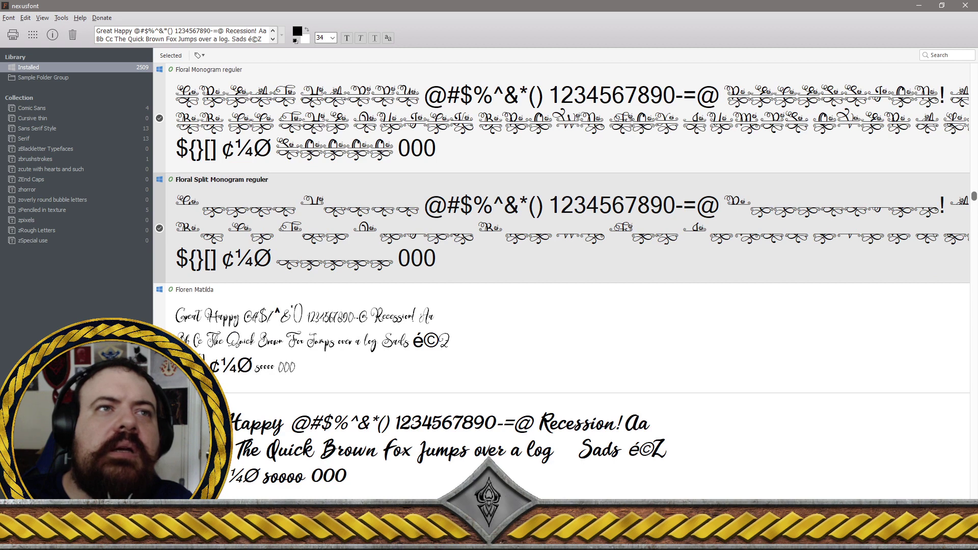
Add Floren Matilda, Florencia Blonde and Florita to the selection
click(560, 338)
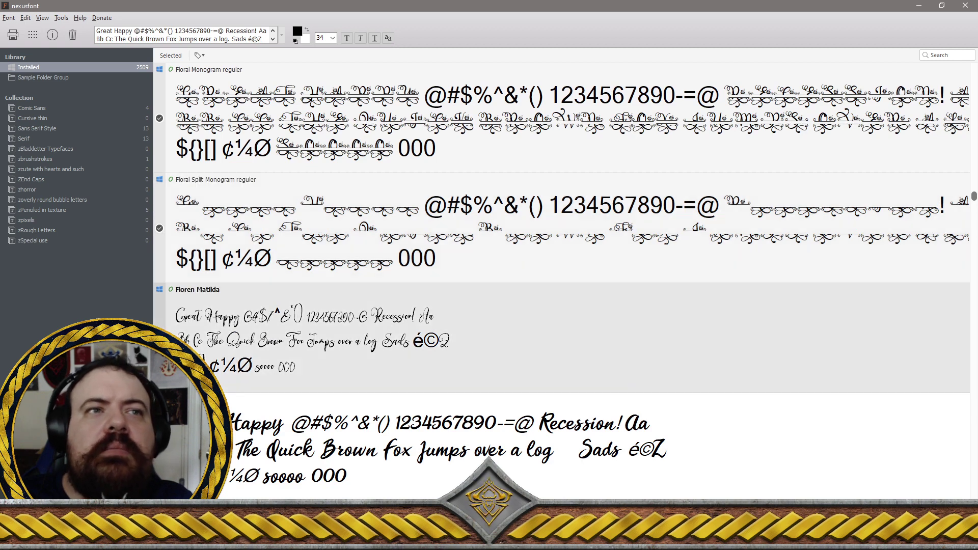
scroll(560, 280, down, 1)
click(561, 338)
scroll(560, 280, down, 1)
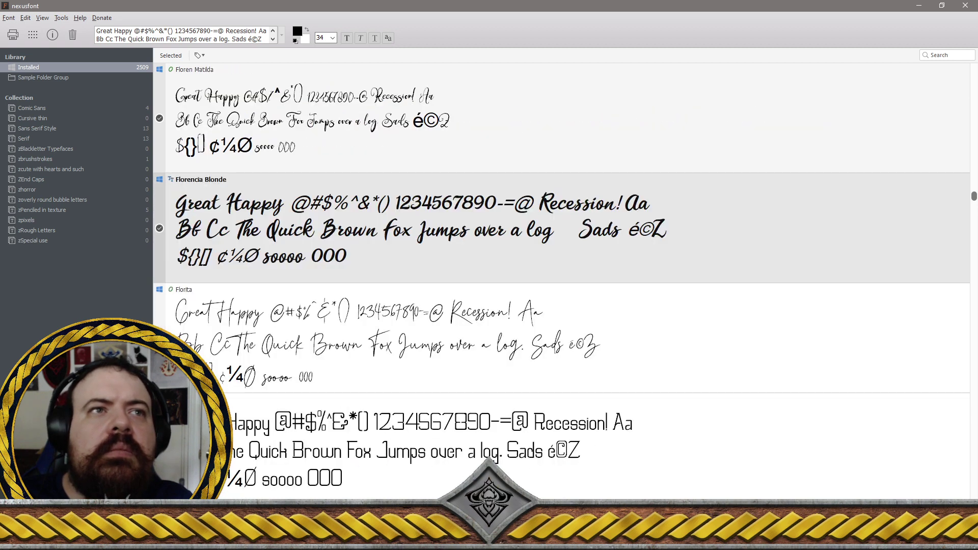
click(561, 337)
scroll(560, 281, down, 1)
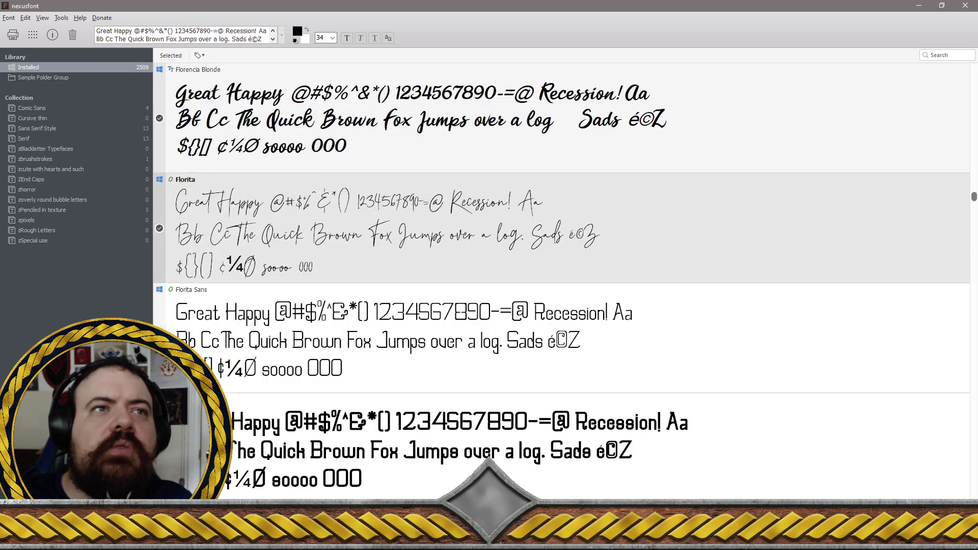
Add the three Florita Sans fonts (regular, Bold and Medium) to the selection
click(560, 338)
scroll(560, 280, down, 1)
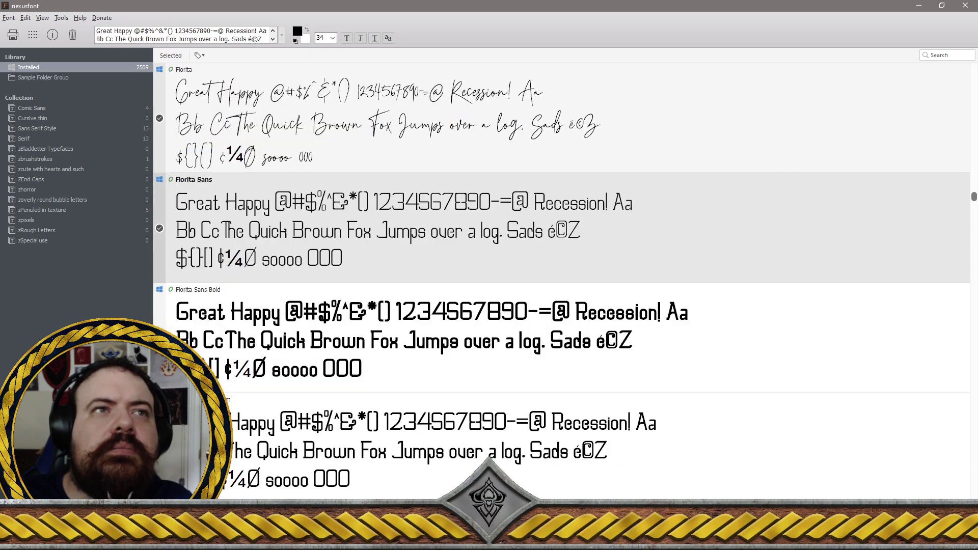
click(560, 338)
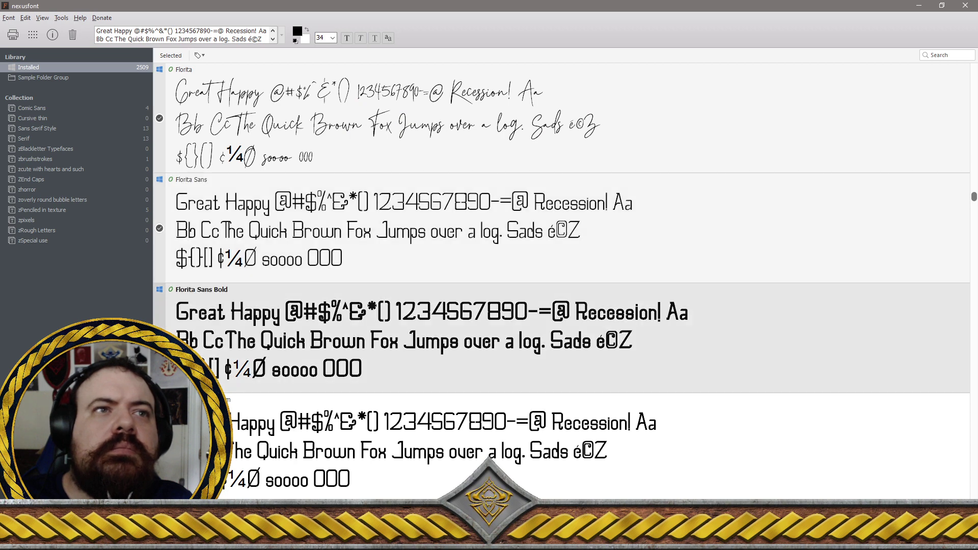
click(561, 443)
scroll(560, 280, down, 1)
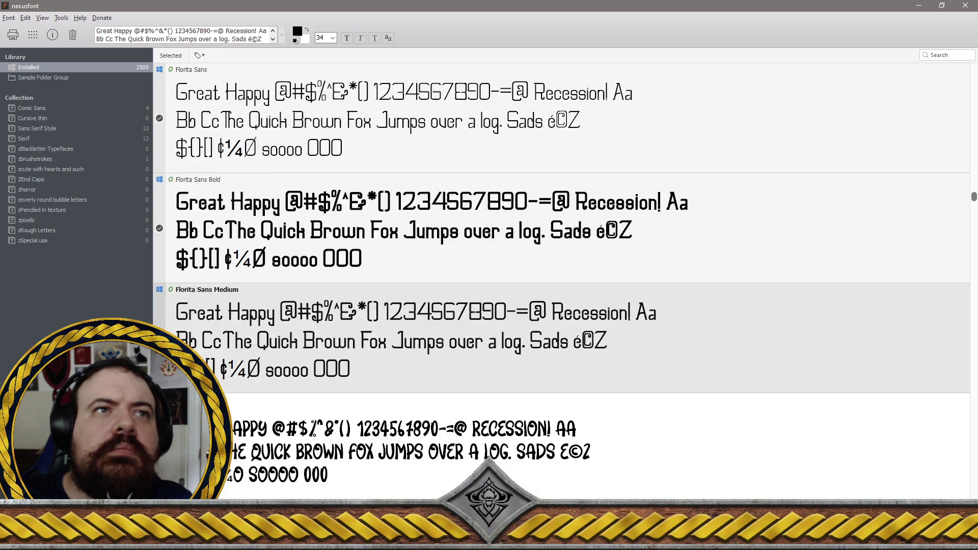
Add FLOWER LOVE, Flowers Stories and follow your dreams to the selection
click(561, 444)
scroll(561, 280, down, 1)
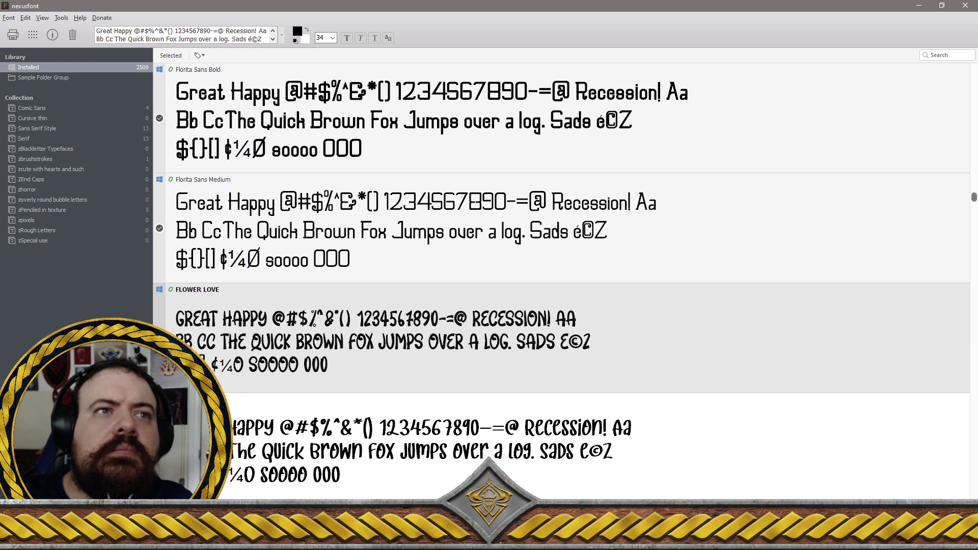
click(561, 443)
scroll(561, 280, down, 1)
click(561, 443)
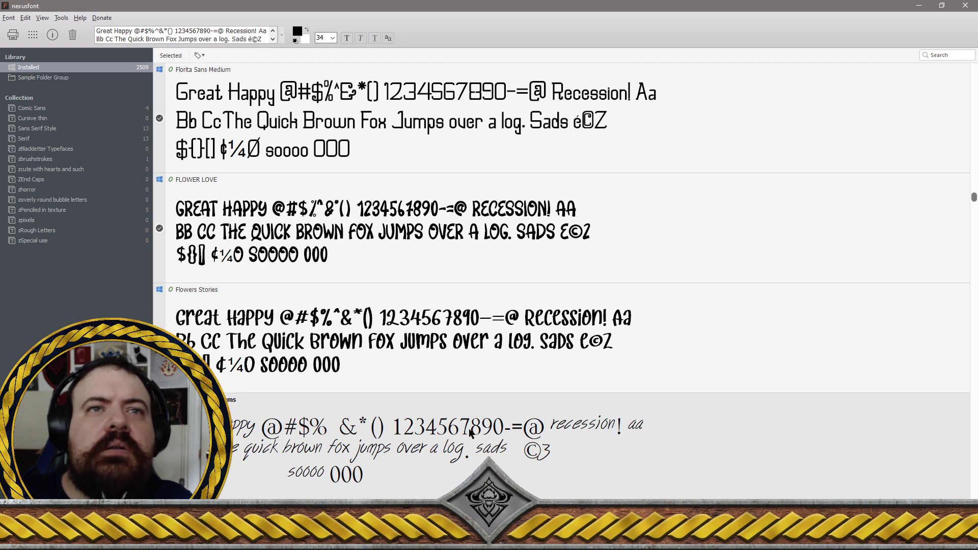
scroll(454, 435, down, 1)
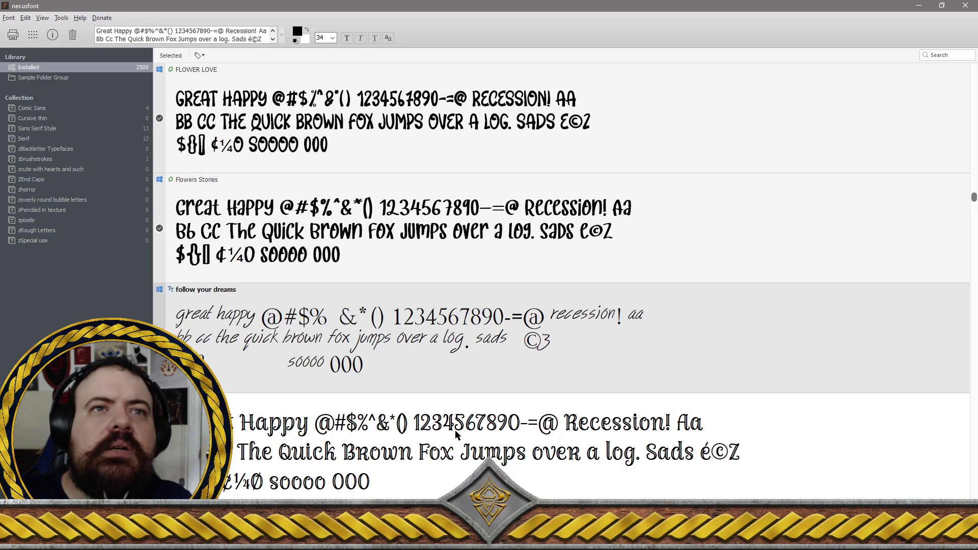
Add FONTLOVE and FonttSetya to the selection, skipping both Fondacy Carved fonts
scroll(456, 434, down, 1)
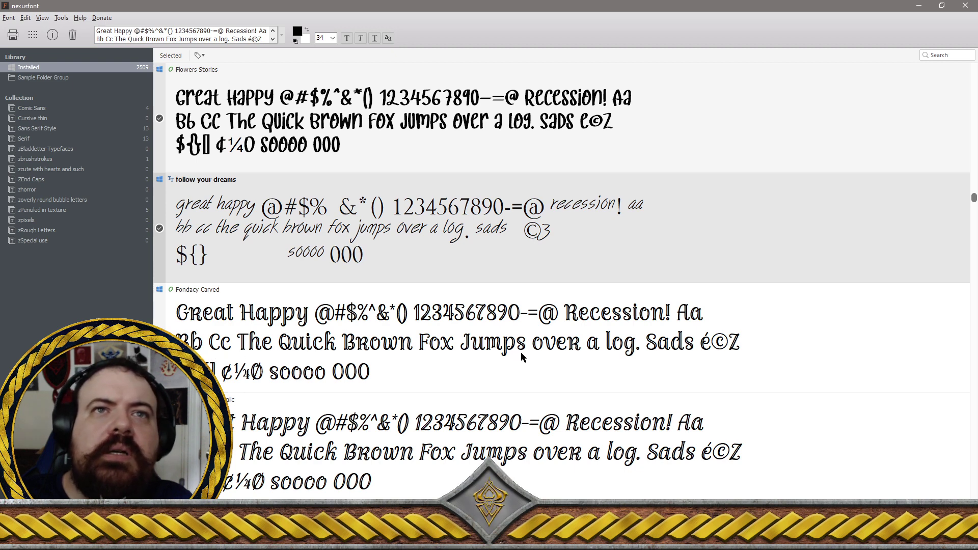
scroll(418, 383, down, 2)
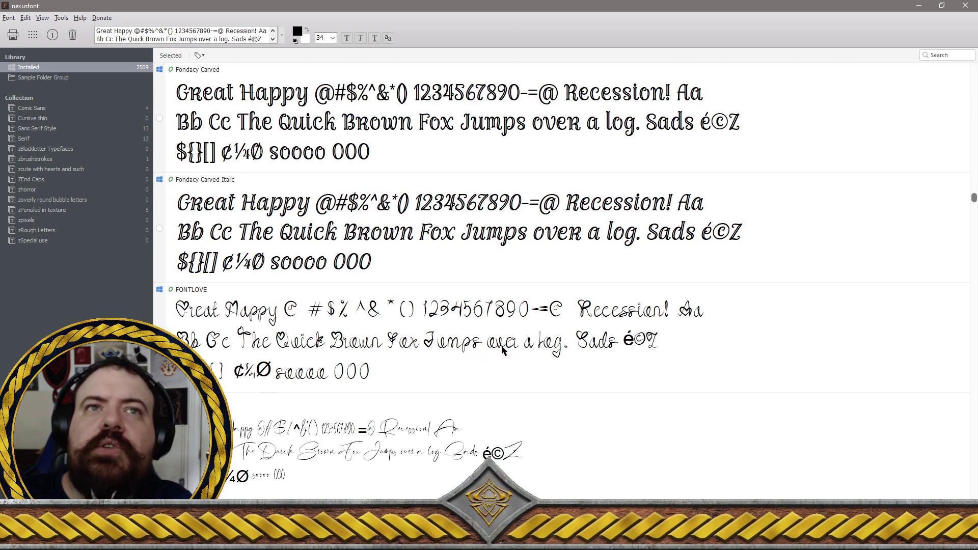
click(224, 351)
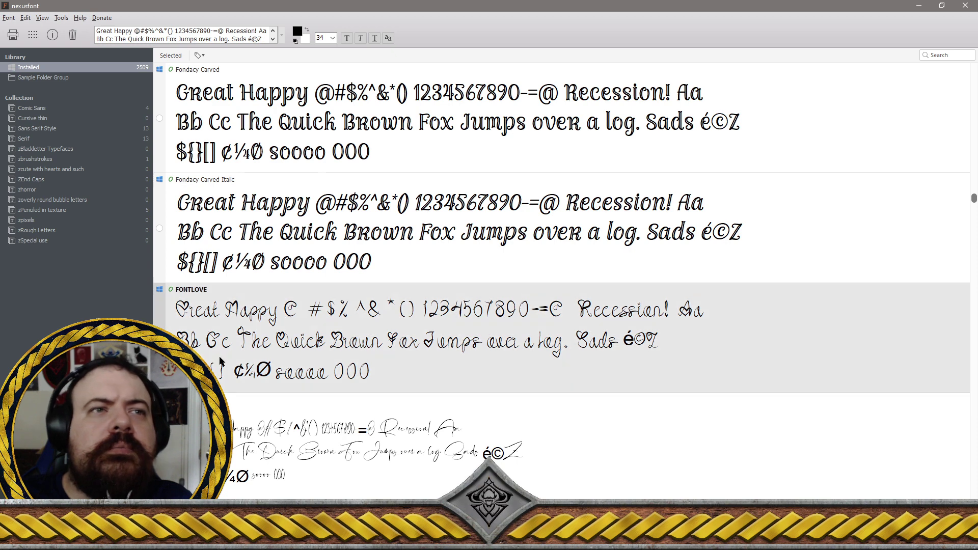
scroll(214, 357, down, 1)
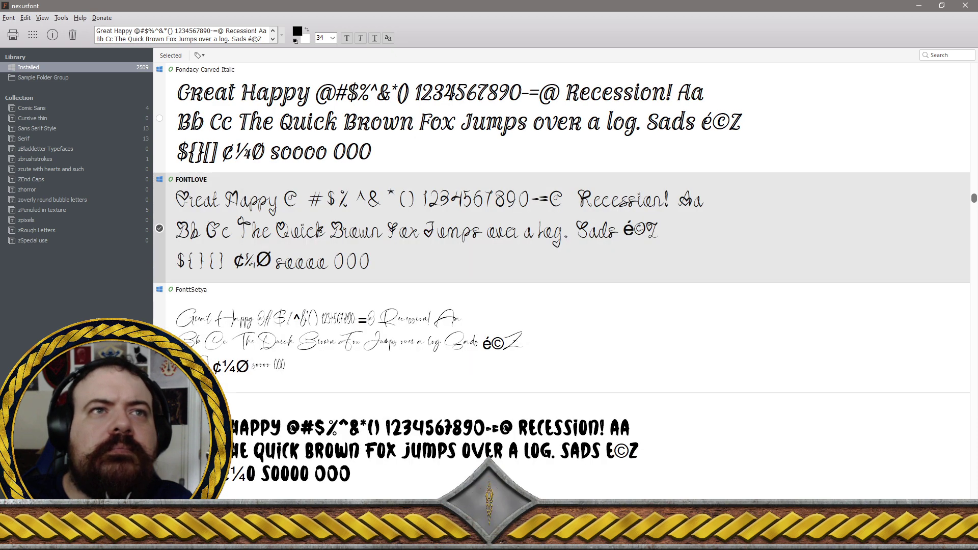
click(225, 352)
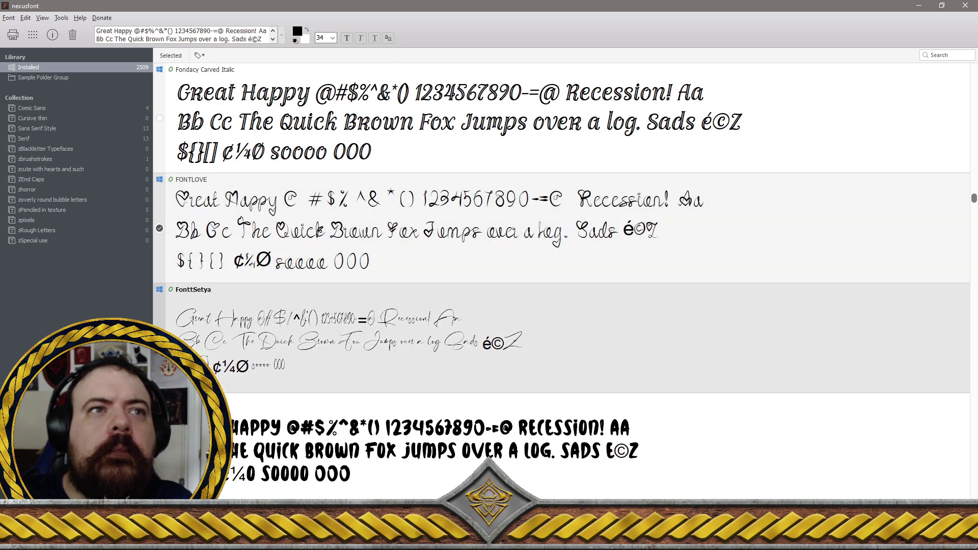
scroll(224, 352, down, 1)
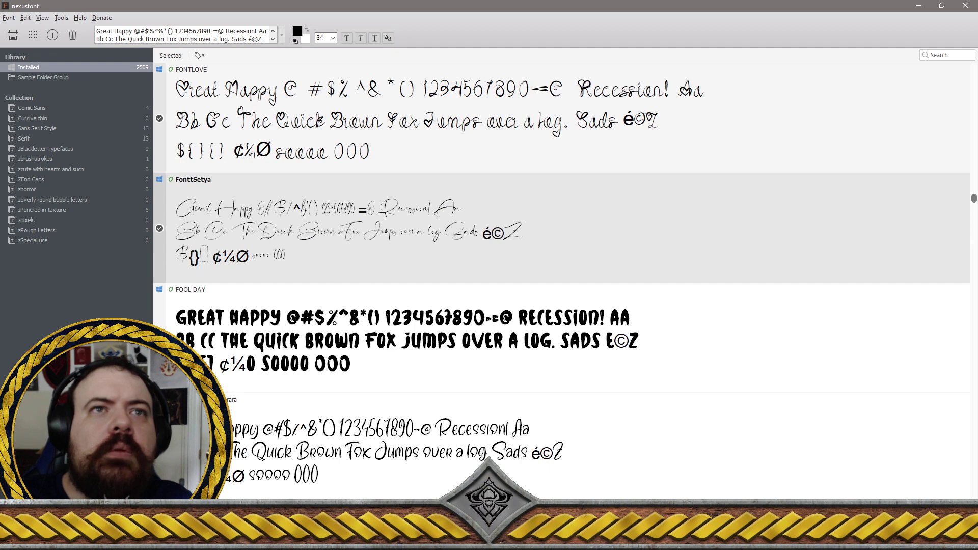
Add FOOL DAY and For My Children Barara to the selection
click(225, 352)
scroll(224, 352, down, 1)
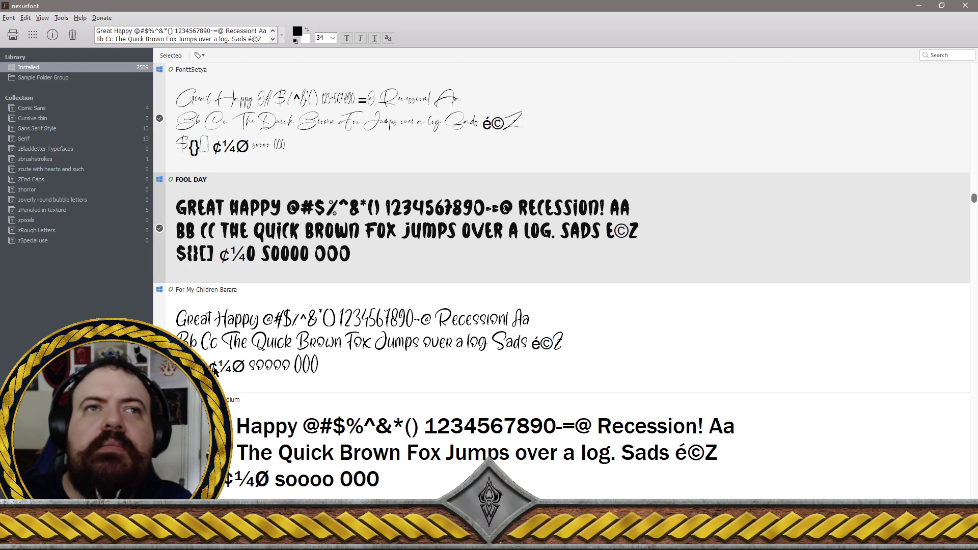
click(357, 337)
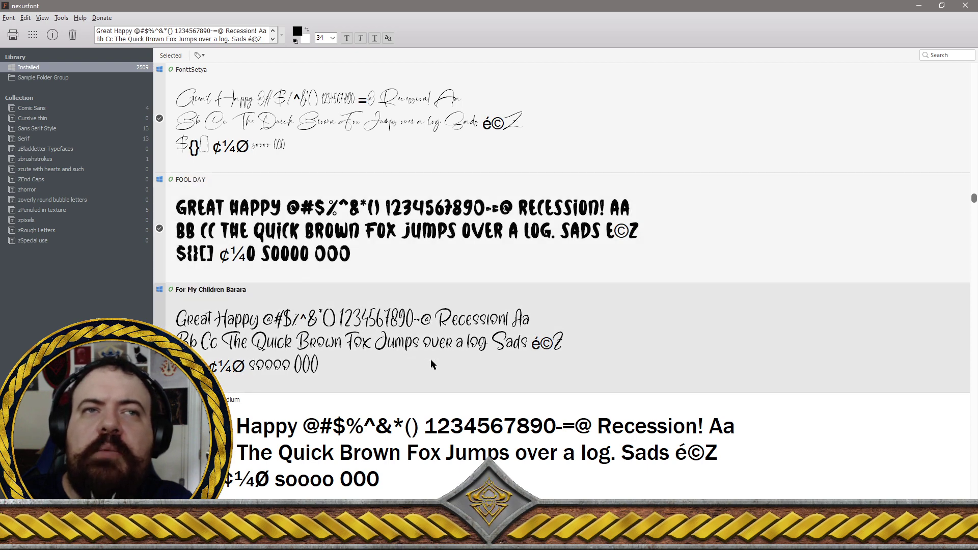
Add Franklin Gothic Medium and Franklin Gothic Medium Italic to the selection
scroll(431, 360, down, 1)
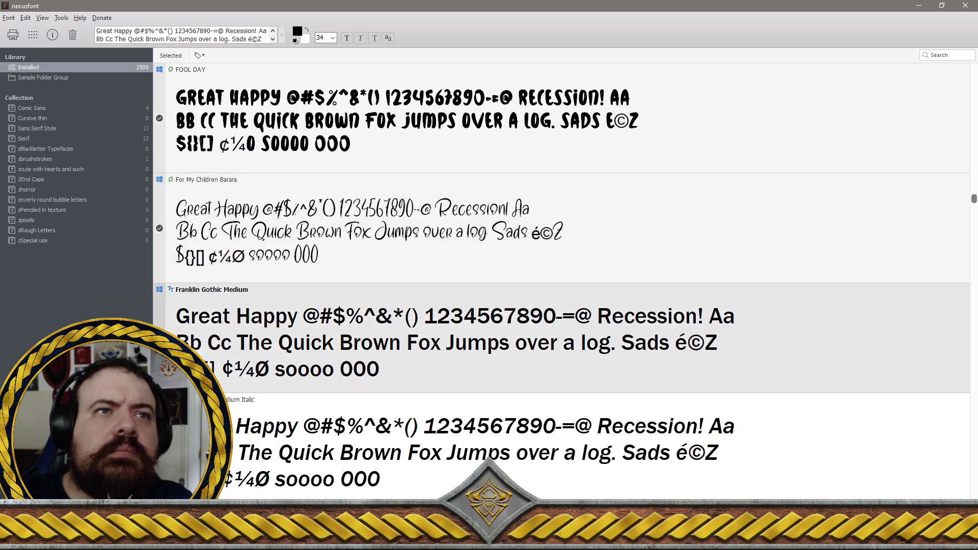
scroll(560, 337, down, 2)
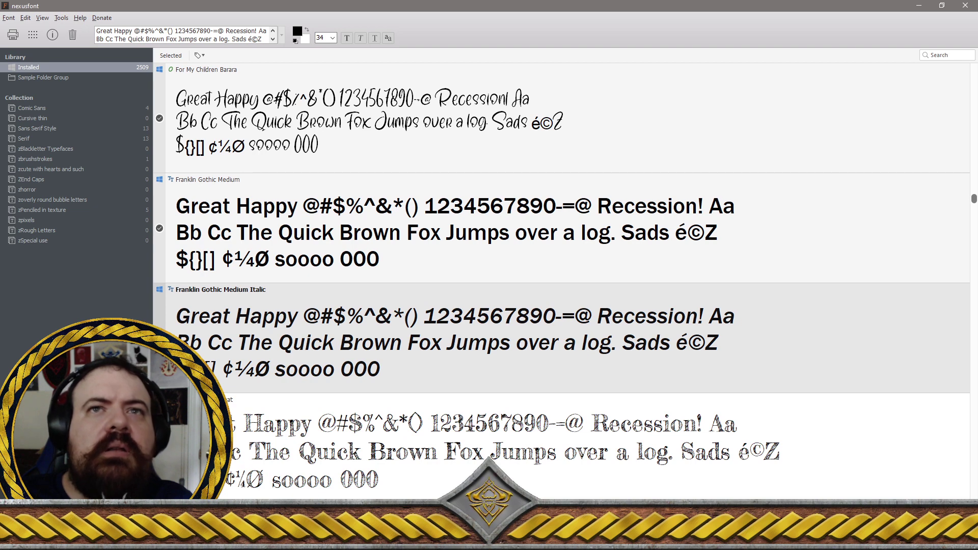
scroll(561, 336, down, 1)
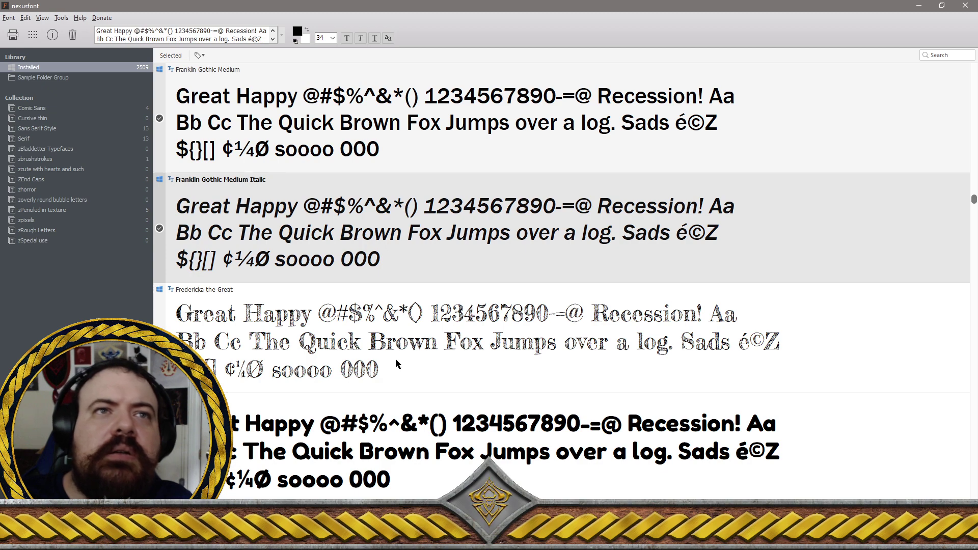
Add Fredoka One, FreeUniversal-BoldItalic and FreeUniversal-Regular to the selection, skipping Fredericka the Great
scroll(393, 360, down, 1)
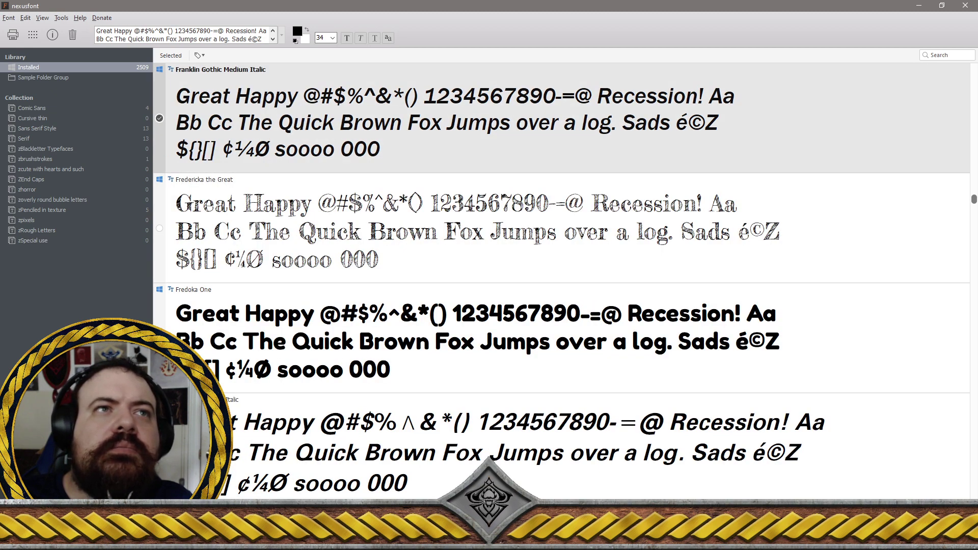
scroll(393, 361, down, 1)
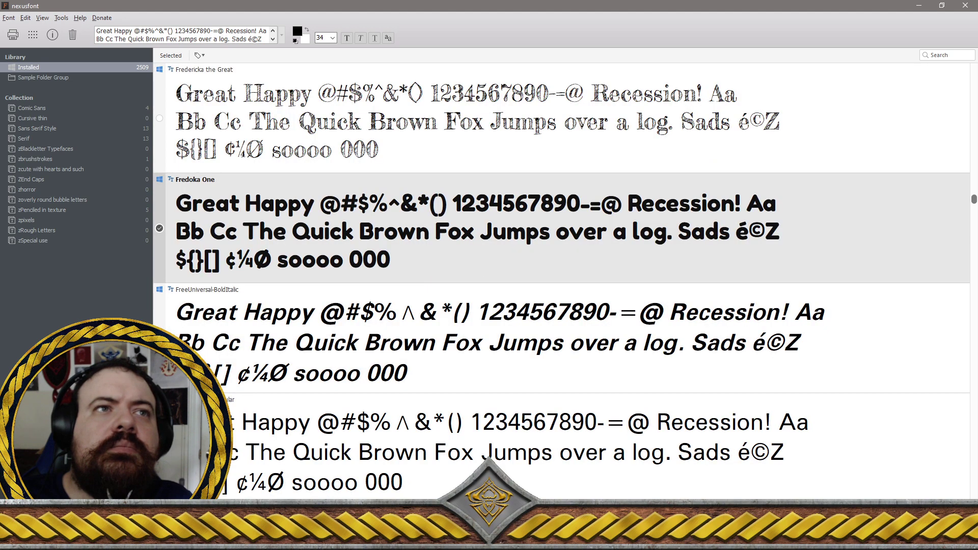
scroll(393, 360, down, 1)
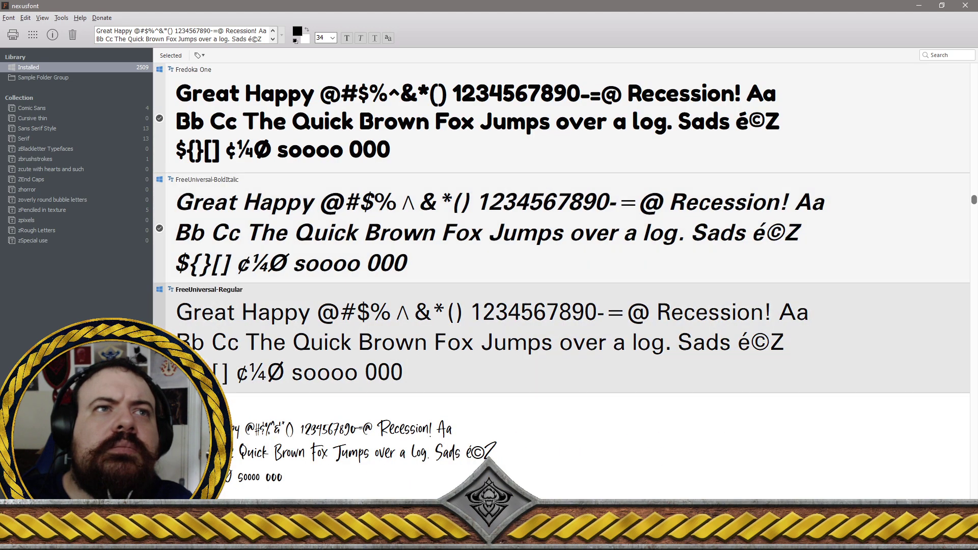
Add Fresh Cocktails, FRESH DREAM, Friday Stuck, both Fried Beef Tomato fonts and FrostingforBreakfast to the selection
scroll(393, 360, down, 1)
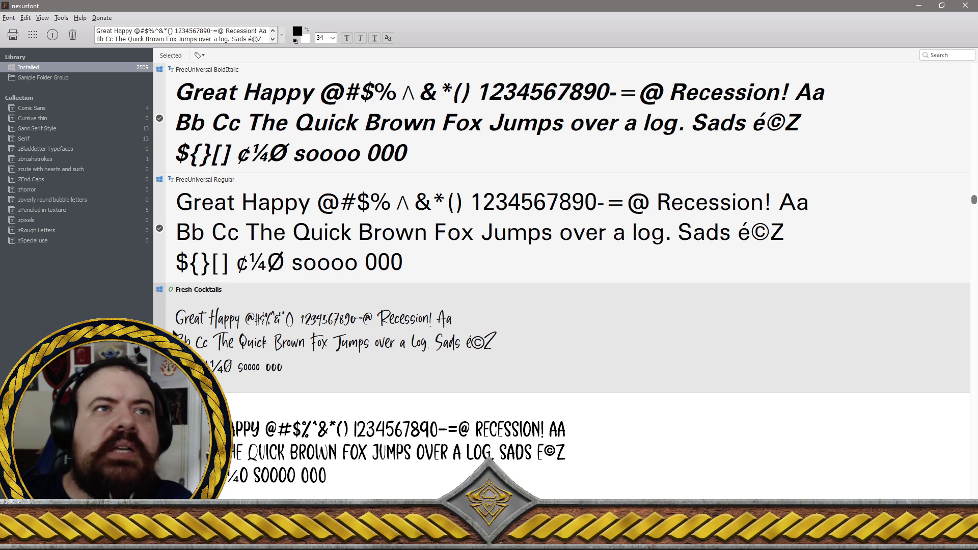
scroll(174, 332, down, 1)
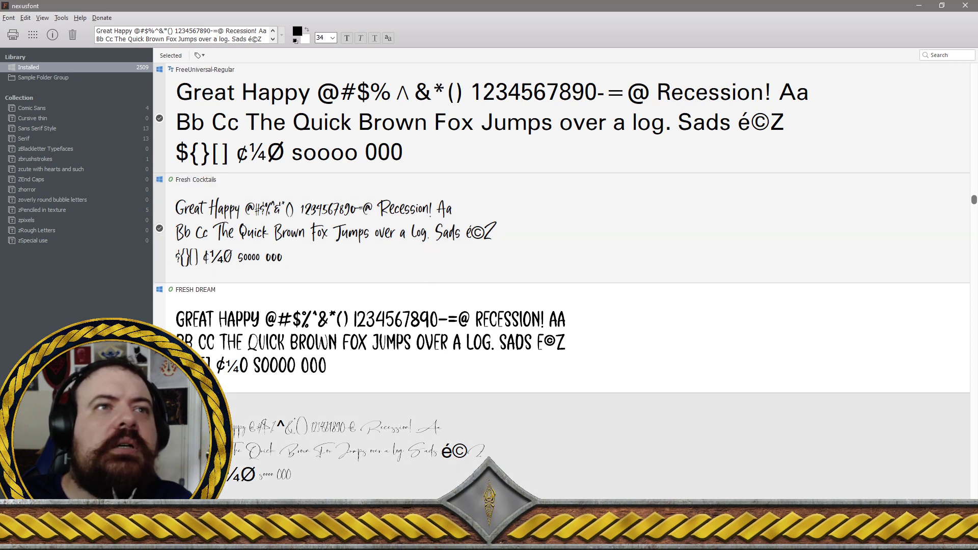
scroll(238, 357, down, 2)
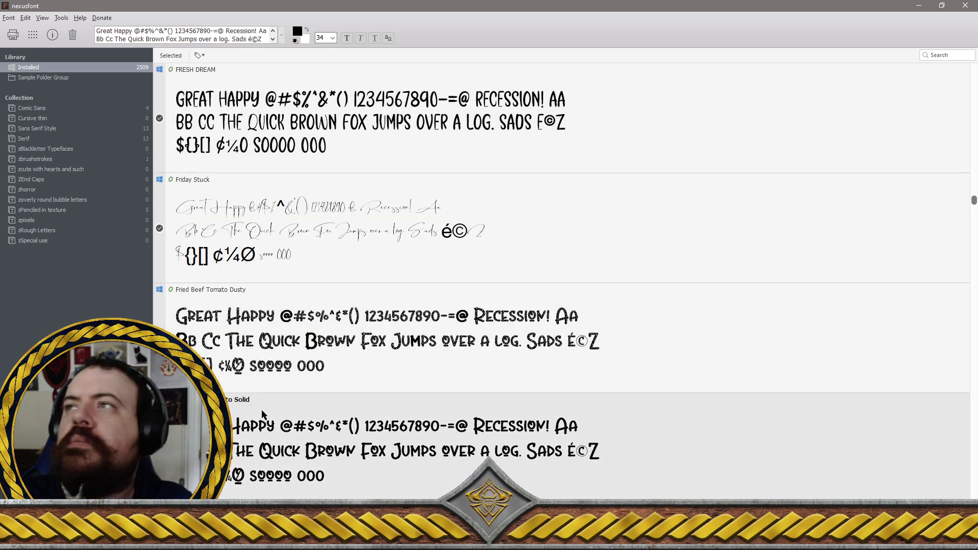
scroll(262, 411, down, 2)
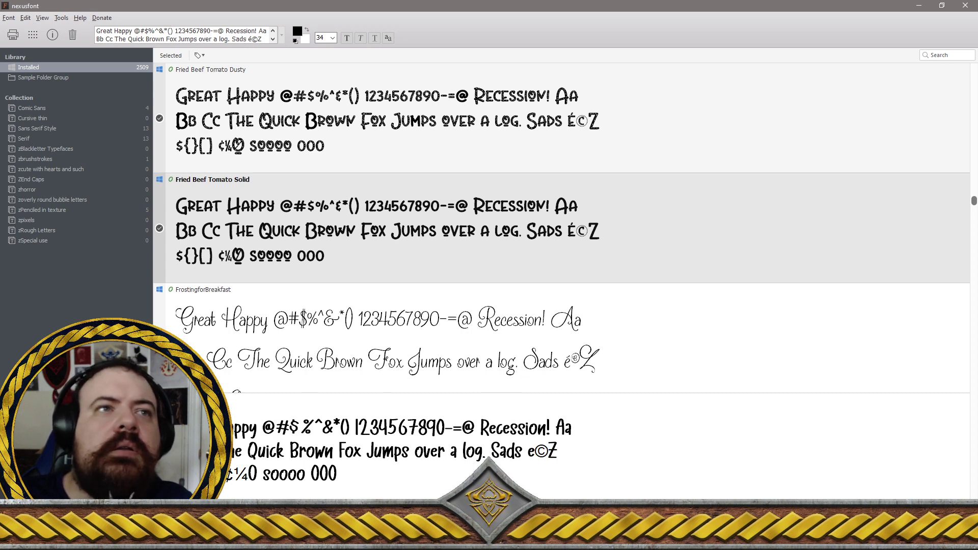
click(510, 352)
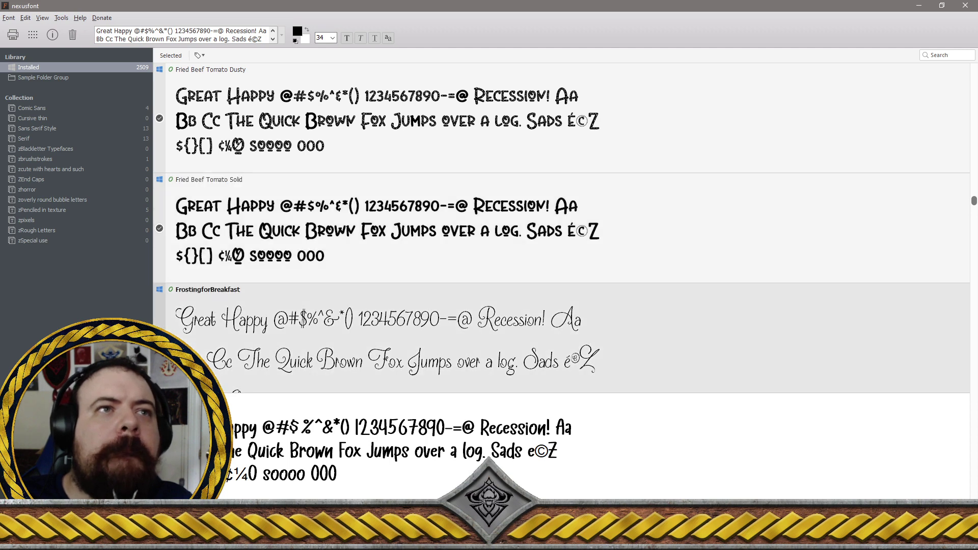
Uninstall the batch of selected fonts and confirm the removal
right_click(270, 338)
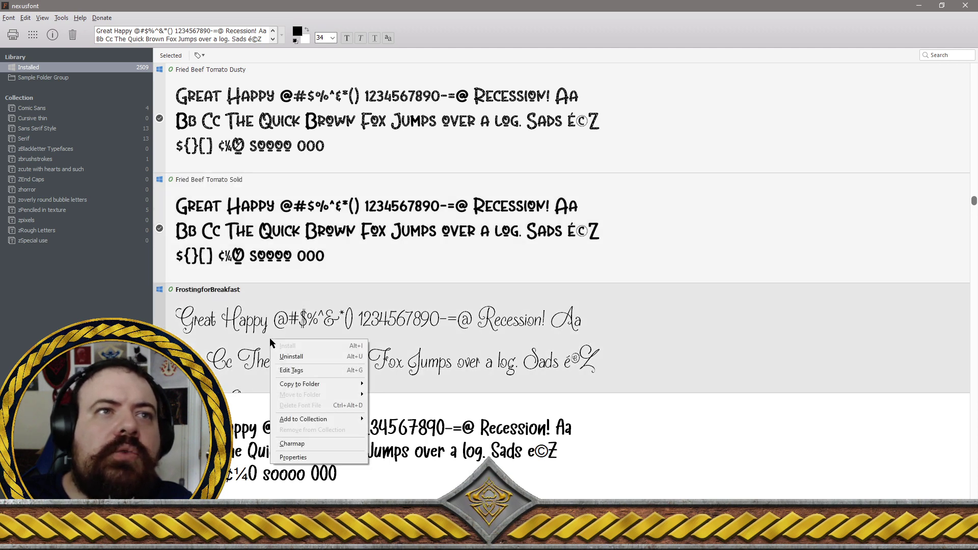
click(288, 356)
click(519, 296)
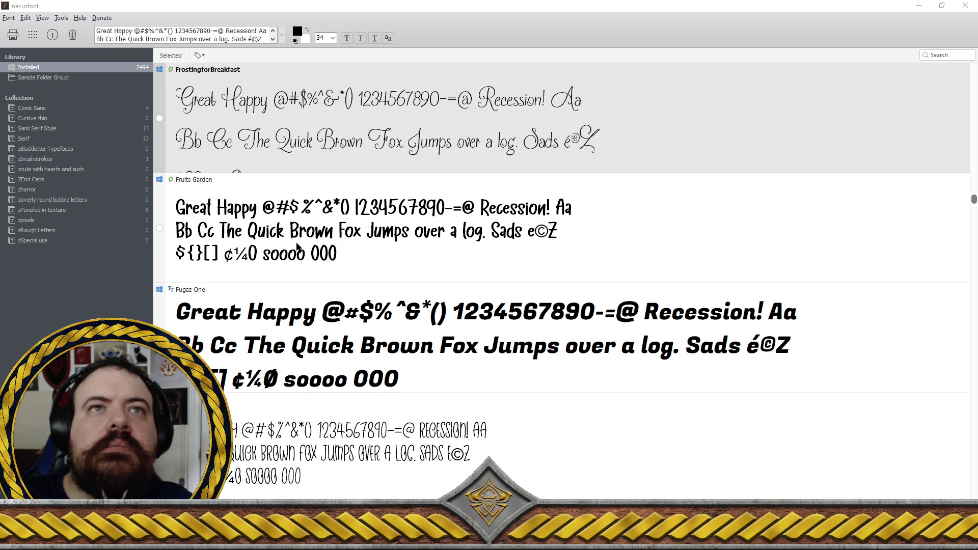
Start a new selection with Fruits Garden, FUNKY SWEET and Funky Tiger, skipping Fugaz One
click(159, 230)
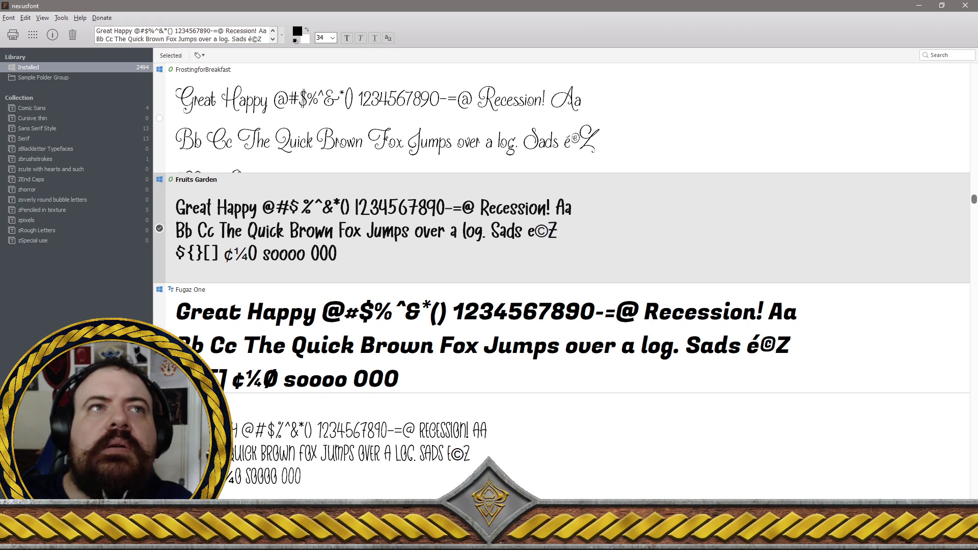
scroll(264, 333, down, 1)
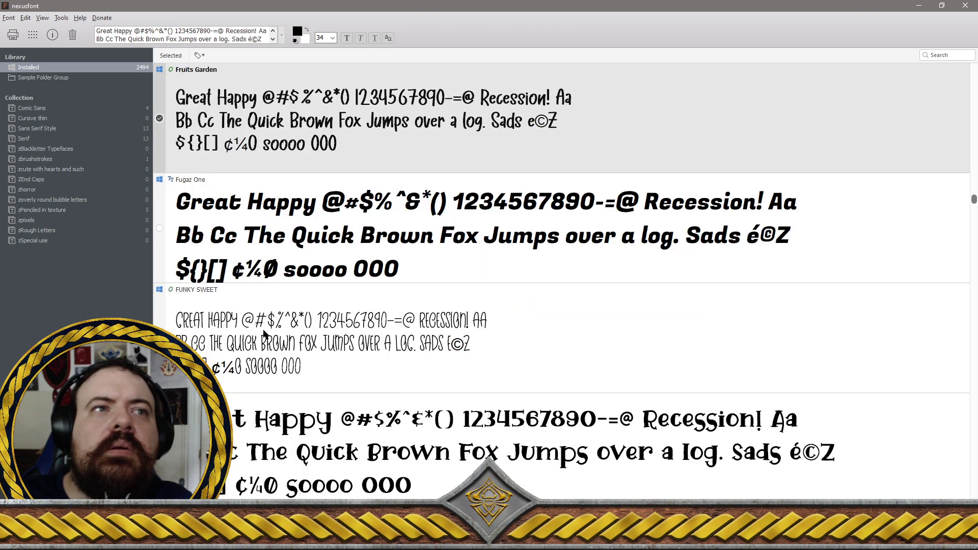
click(207, 347)
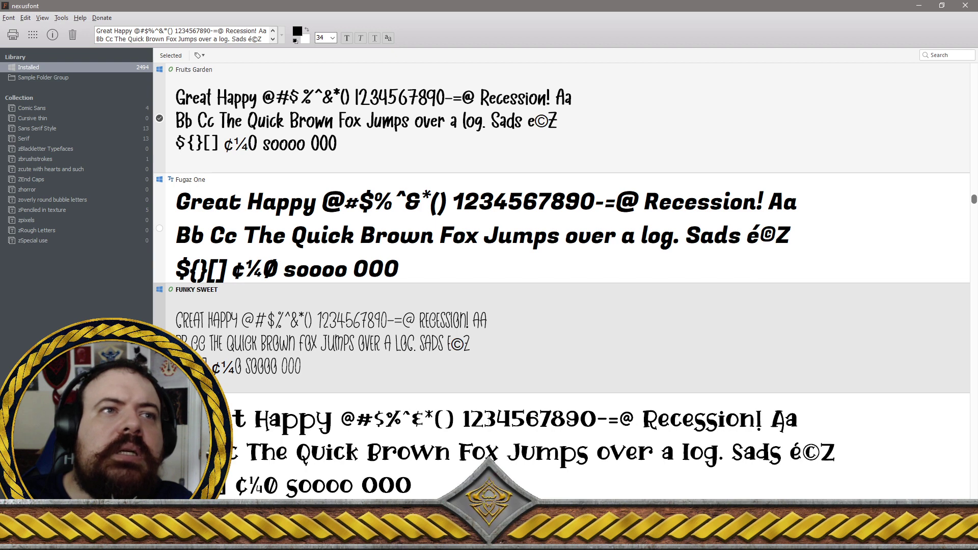
click(206, 408)
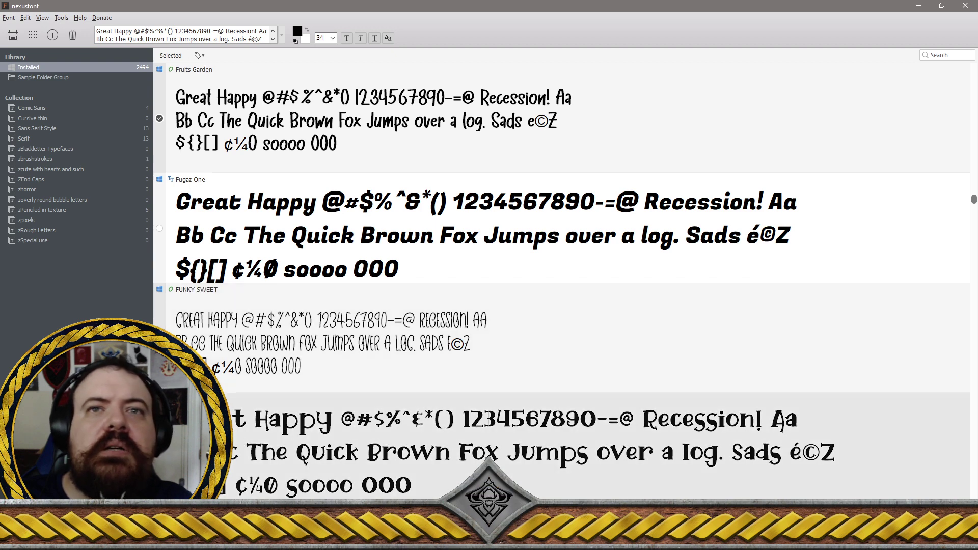
scroll(250, 351, down, 2)
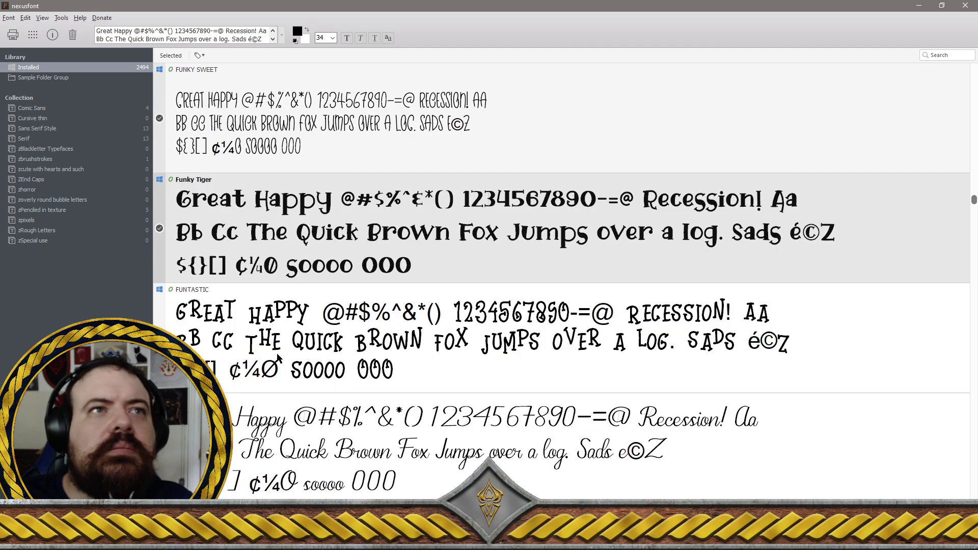
Add FUNTASTIC, Funykora, Furious Bold and Furious-Bold to the selection
click(273, 350)
scroll(273, 350, down, 1)
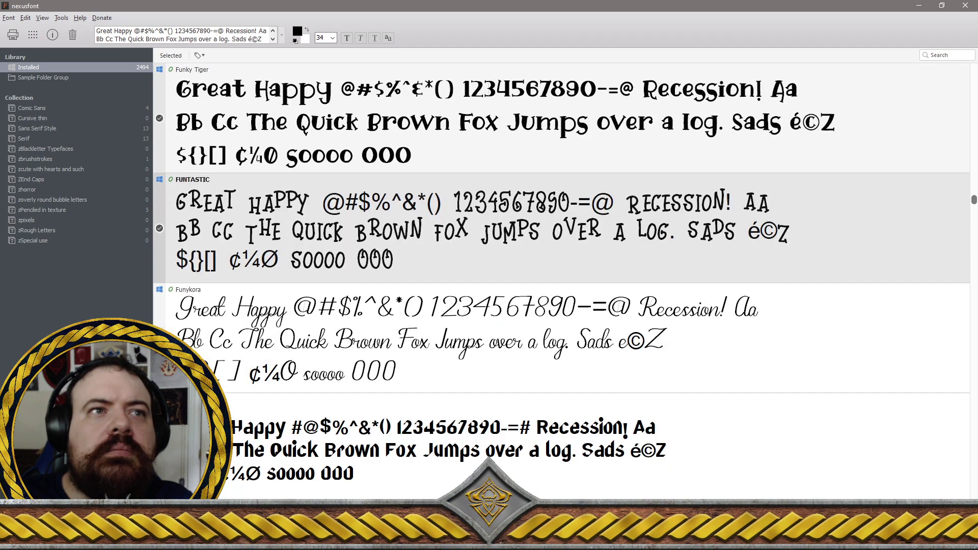
click(306, 337)
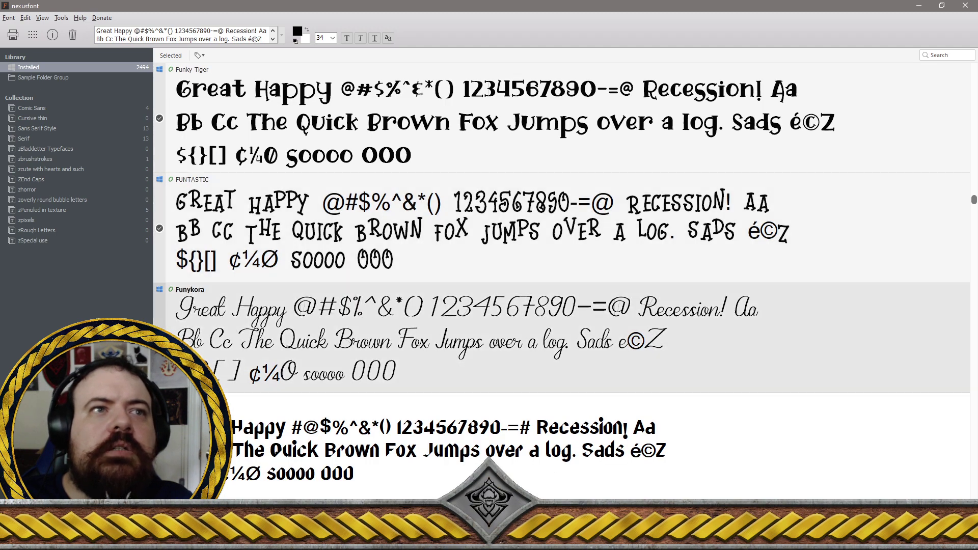
scroll(561, 280, down, 1)
click(200, 344)
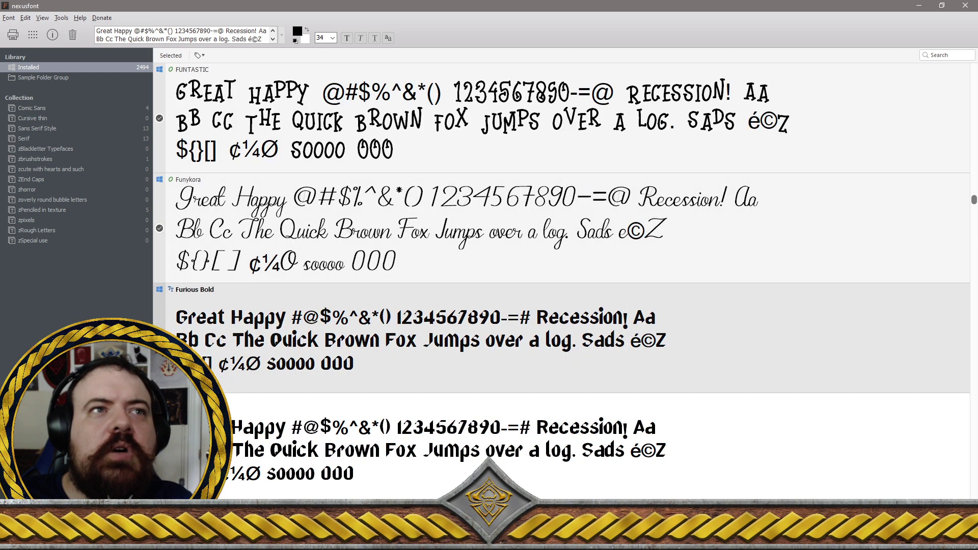
scroll(246, 343, down, 1)
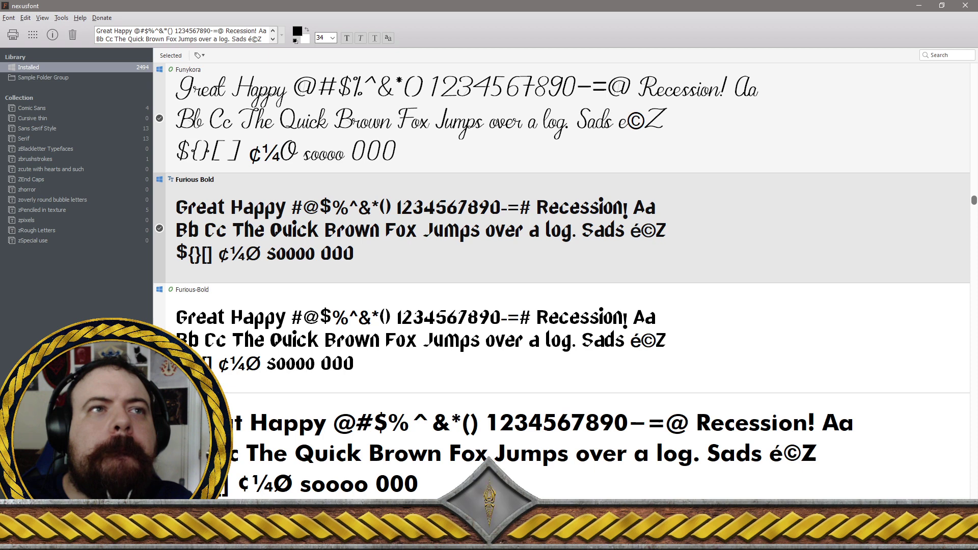
click(246, 339)
scroll(246, 339, down, 1)
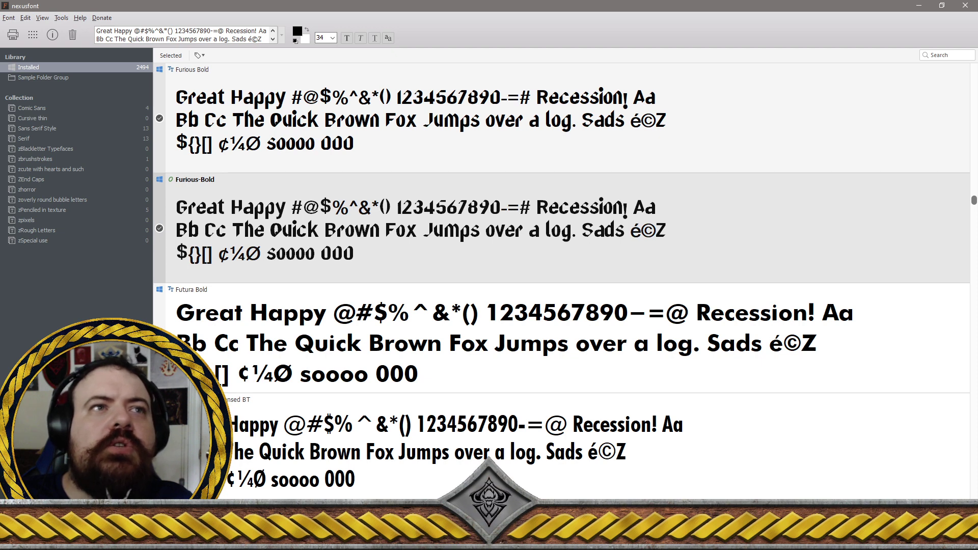
Add Futura Bold, Futura Bold Condensed BT, Futura Bold Italic BT and Futura Book BT to the selection
click(246, 339)
key(Down)
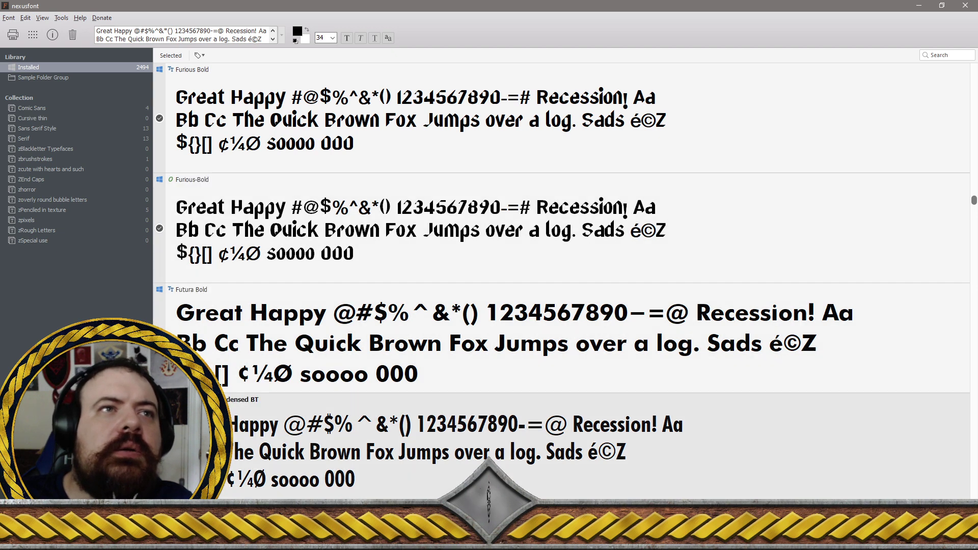
scroll(243, 380, down, 1)
scroll(242, 380, down, 1)
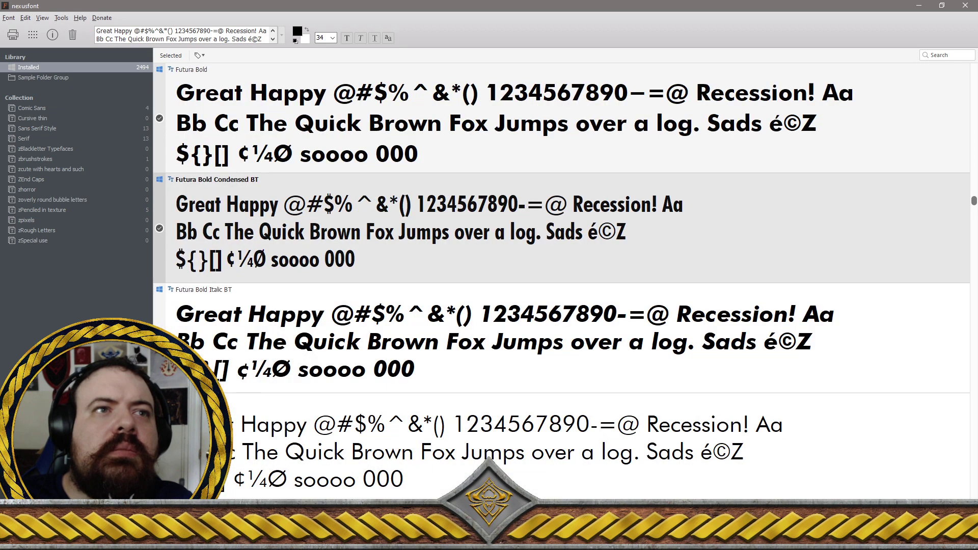
key(Down)
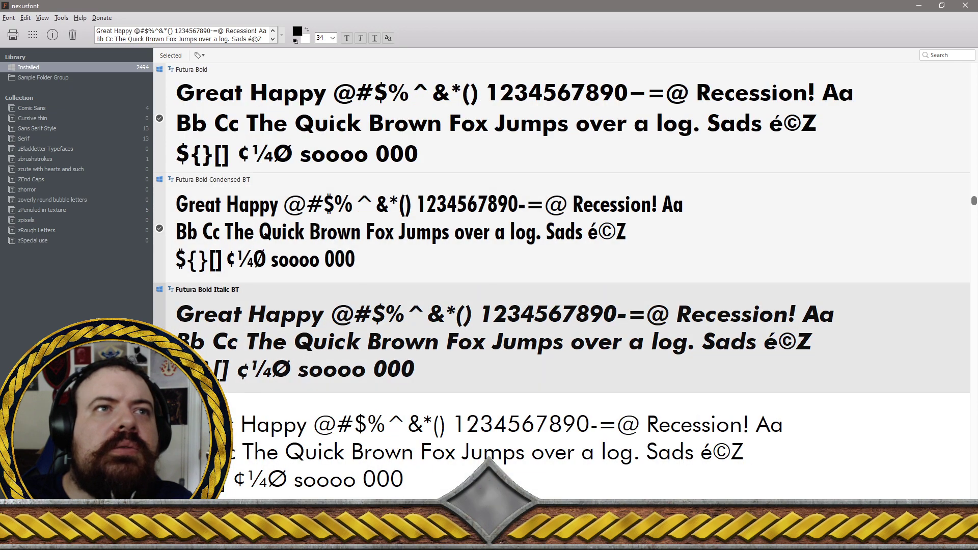
scroll(238, 340, down, 1)
key(Down)
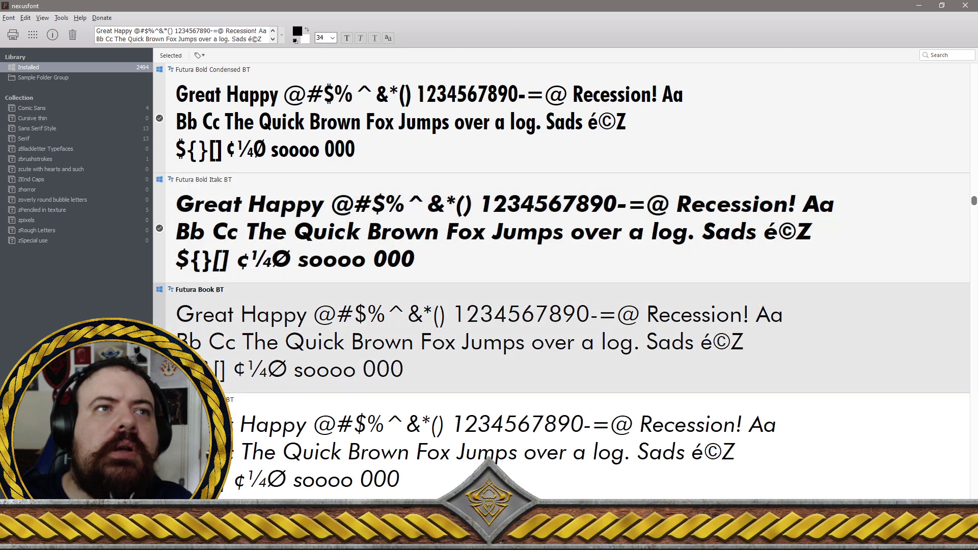
scroll(565, 281, down, 1)
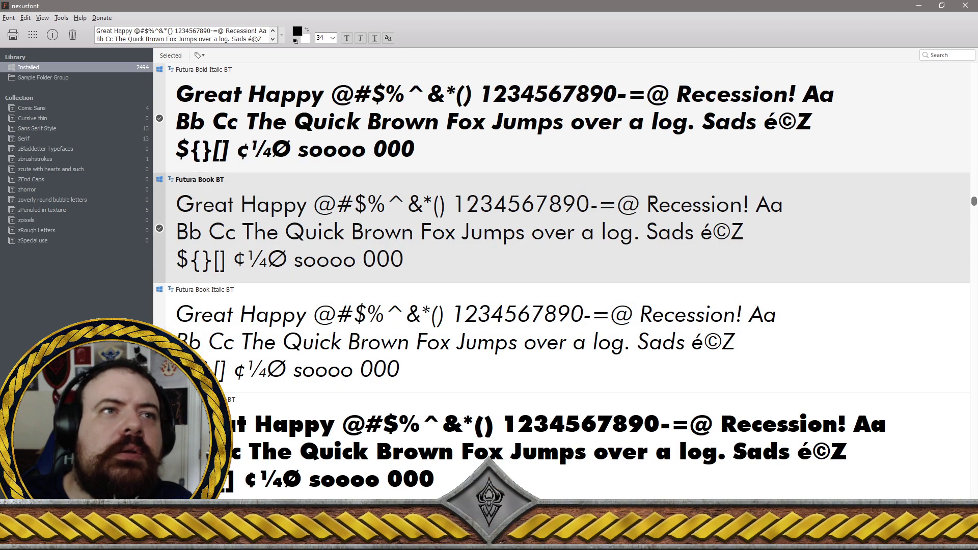
Add Futura Book Italic BT, Futura Extra Black BT, Futura Heavy BT and Futura Heavy Italic BT to the selection
key(Down)
key(Down)
scroll(566, 280, down, 1)
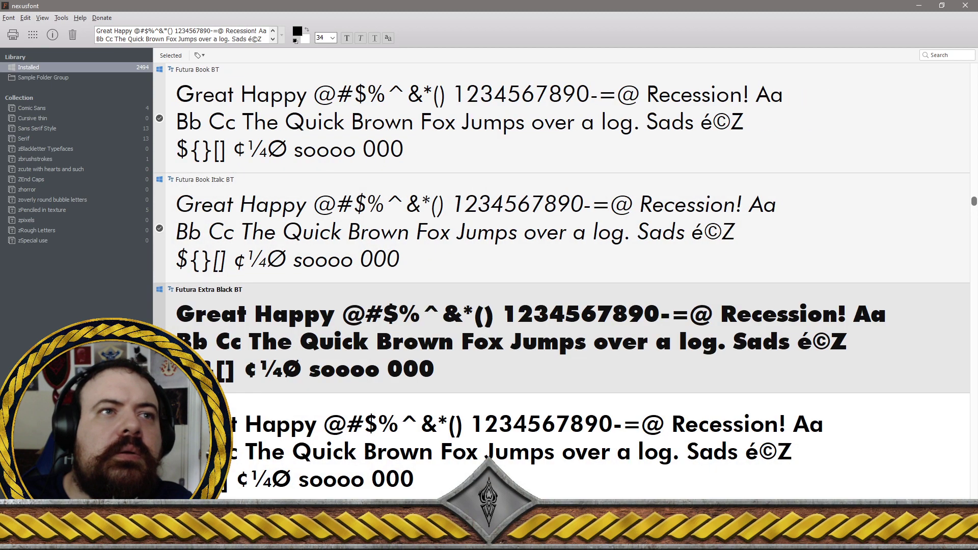
key(Down)
scroll(566, 281, down, 1)
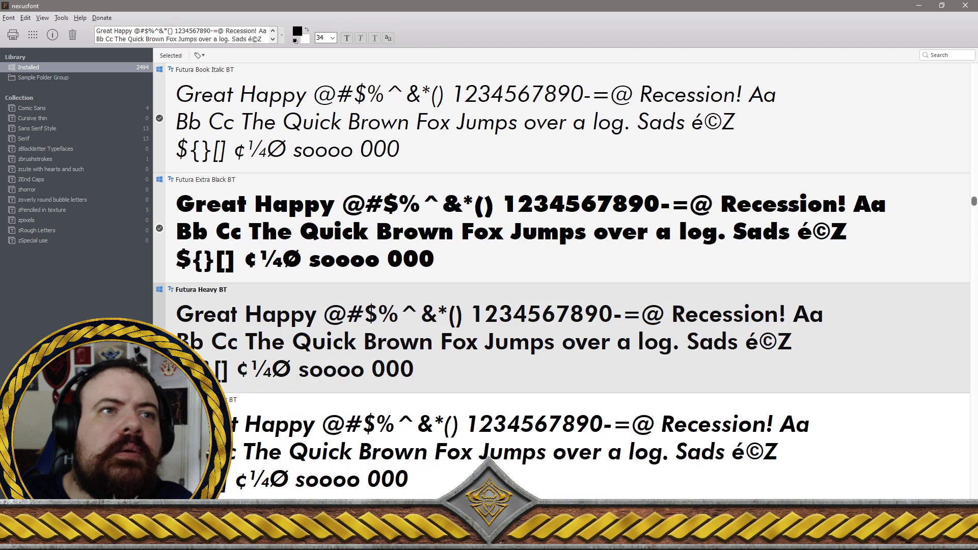
key(Down)
scroll(565, 280, down, 1)
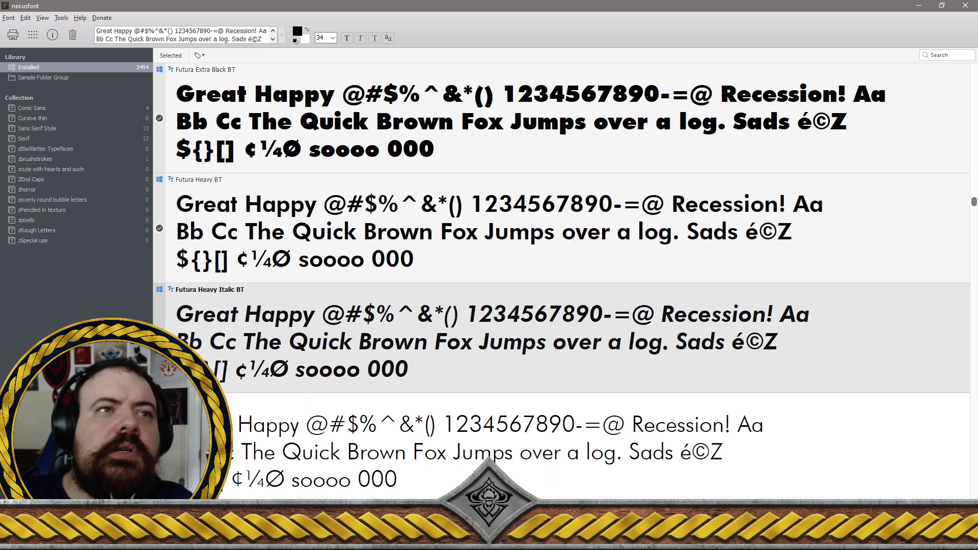
Add Futura Light BT, Futura Light Condensed BT and Futura Light Italic BT to the selection
key(Down)
scroll(566, 281, down, 1)
key(Down)
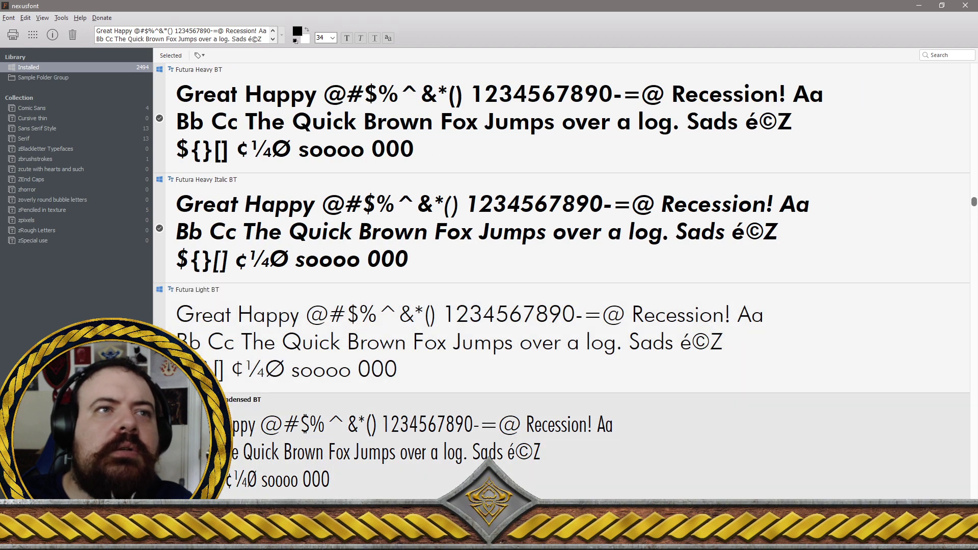
scroll(565, 280, down, 1)
key(Down)
scroll(437, 420, down, 1)
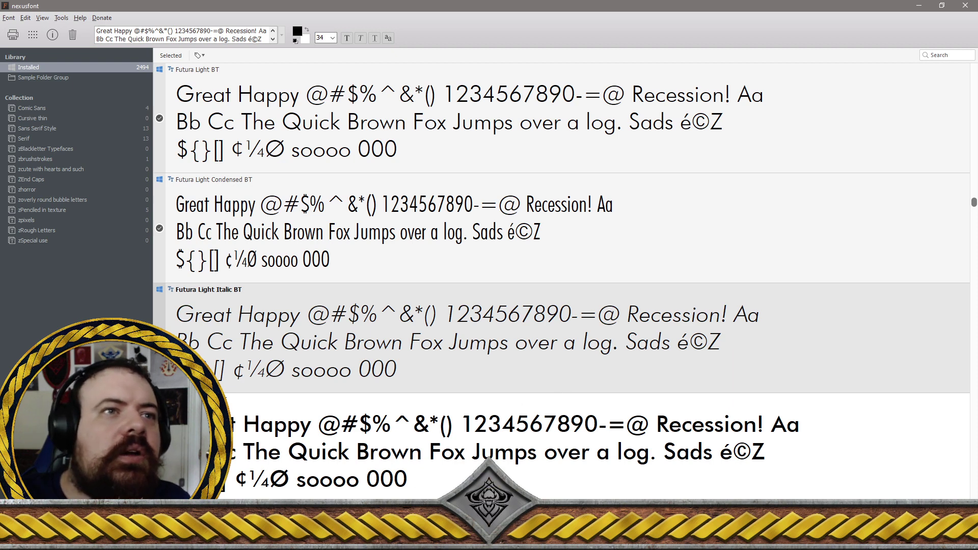
Add Futura Medium BT, Futura Medium Condensed BT, Futura Medium Italic BT and Futura-Black Bold to the selection
key(Down)
scroll(560, 280, down, 1)
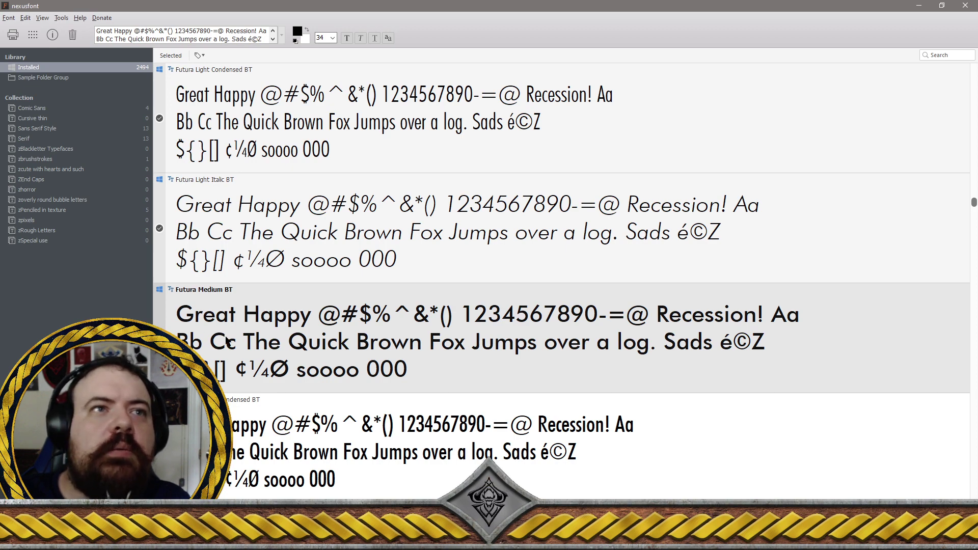
scroll(560, 280, down, 1)
key(Down)
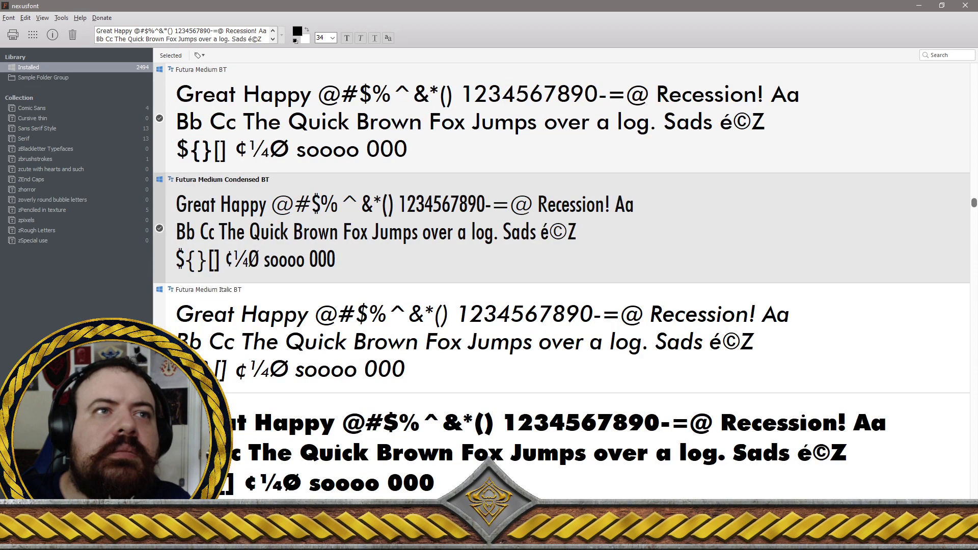
key(Down)
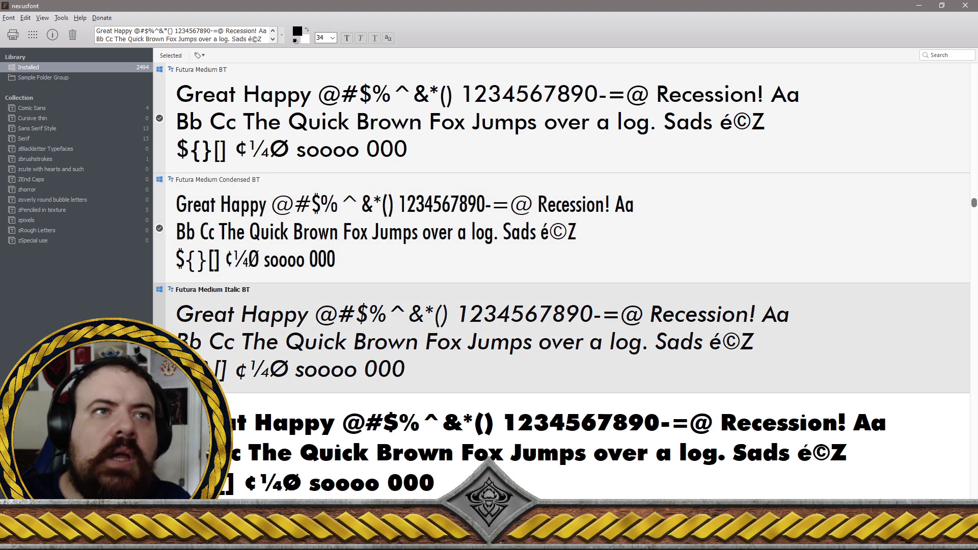
key(Down)
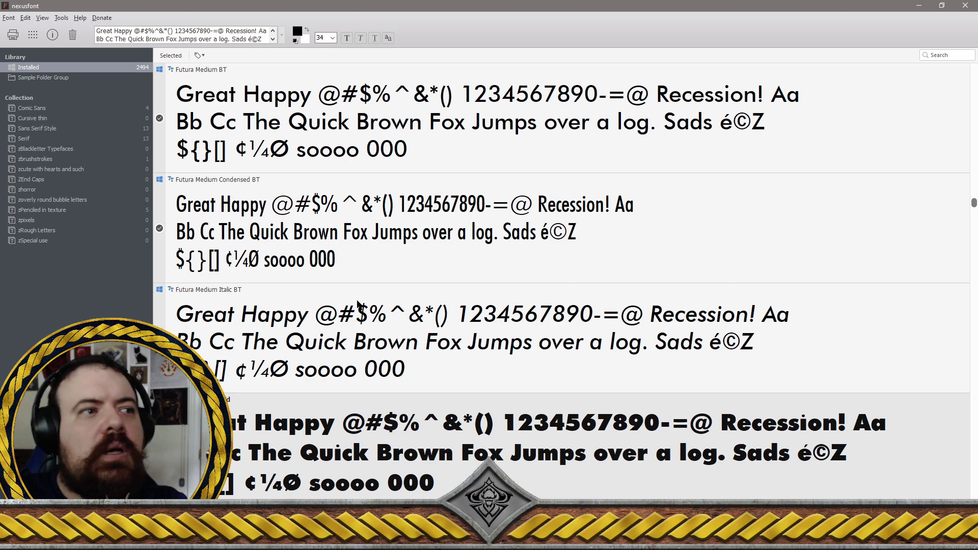
scroll(336, 413, down, 2)
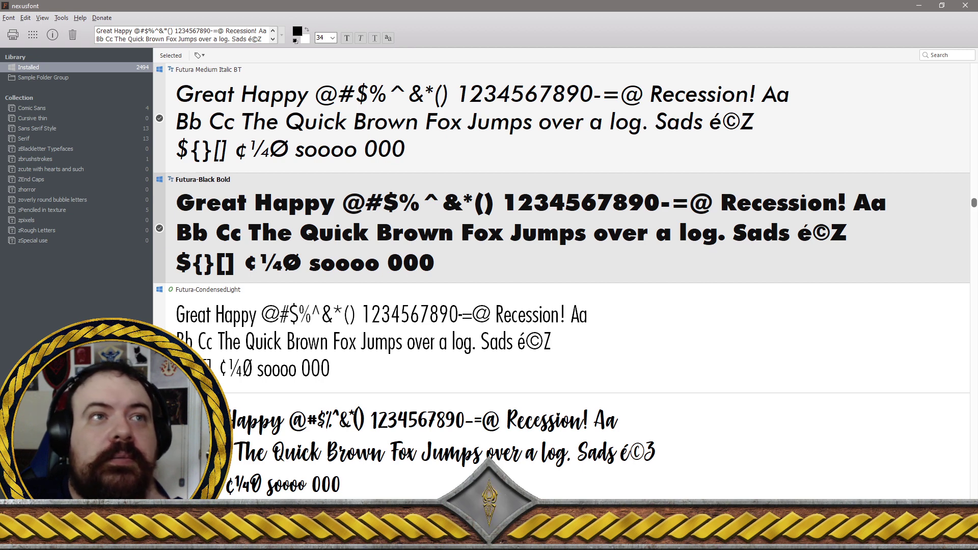
Add Futura-CondensedLight, Gabelisa and gabriella to the selection
scroll(294, 207, down, 1)
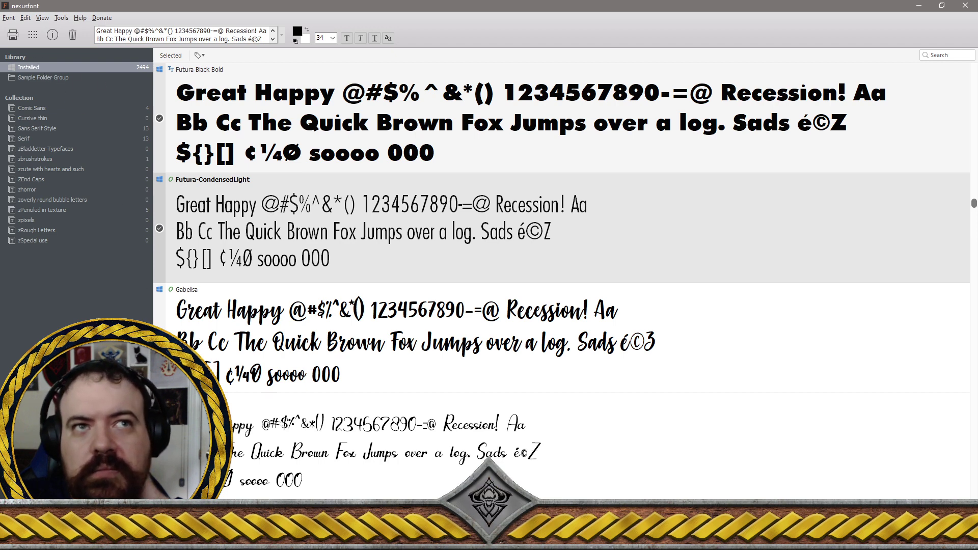
key(Down)
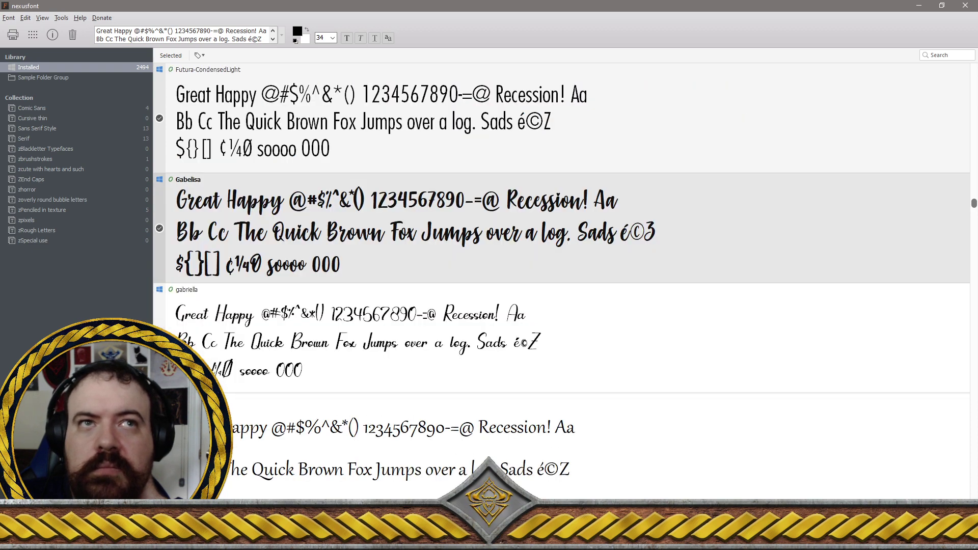
key(Down)
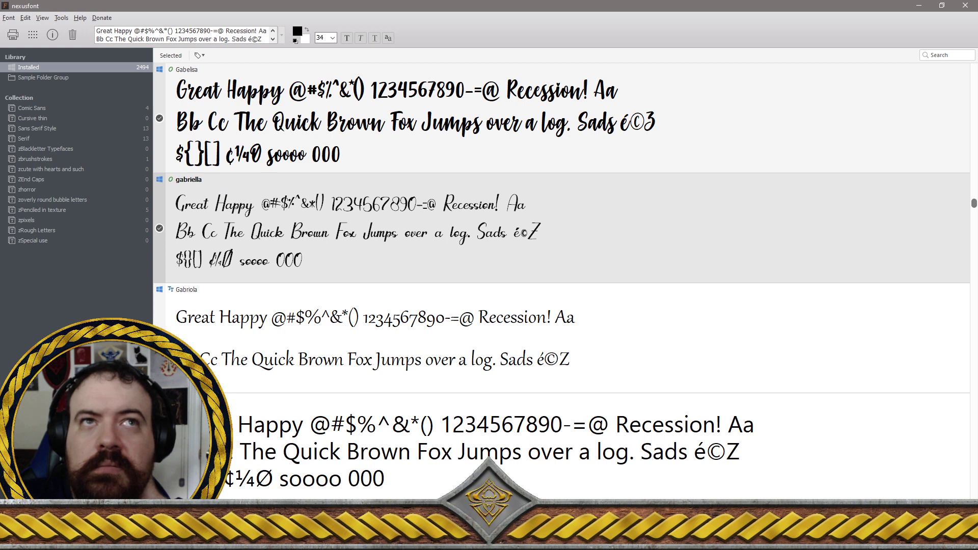
Add Gadugi, Gadugi Bold, Gahar Italic, Gahar Rough and Gahar Vintage to the selection, skipping Gabriola
scroll(560, 173, down, 1)
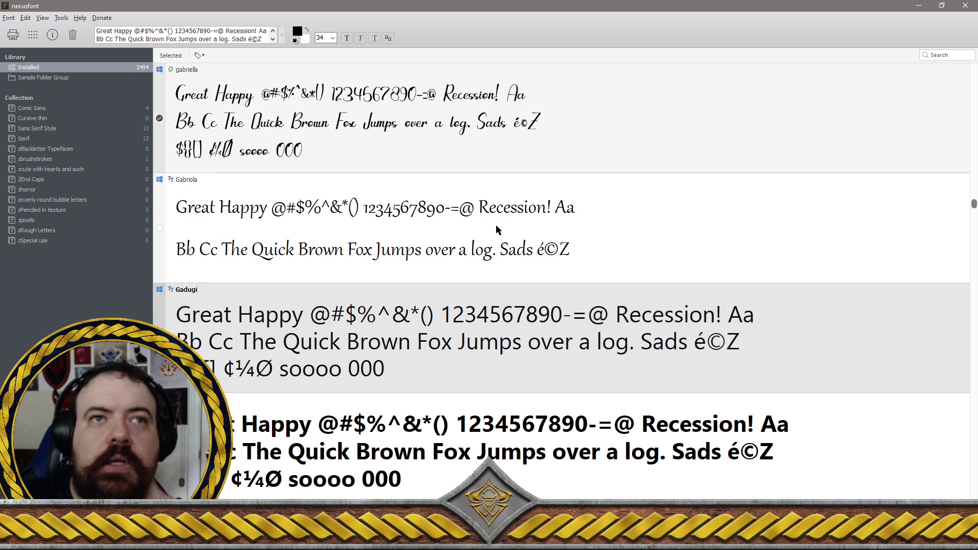
scroll(496, 225, down, 1)
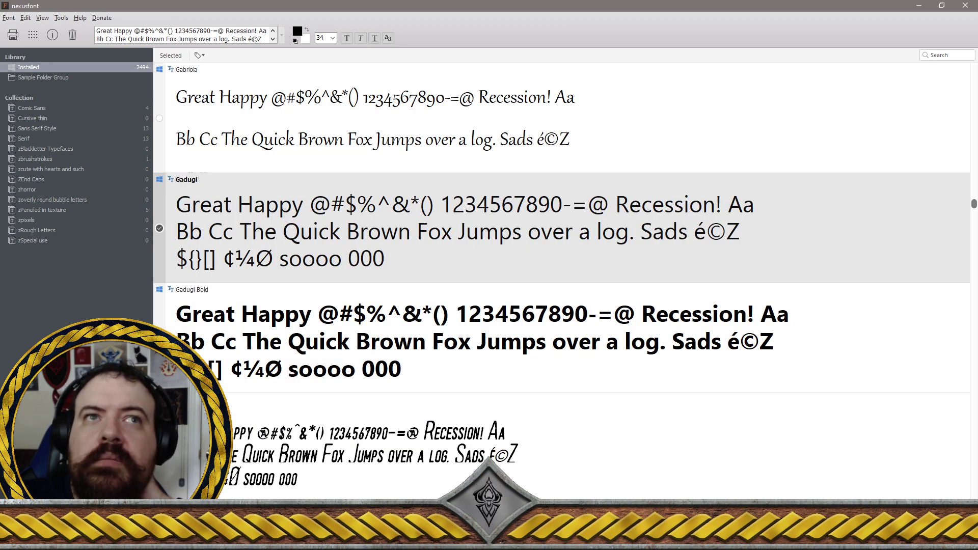
scroll(560, 229, down, 1)
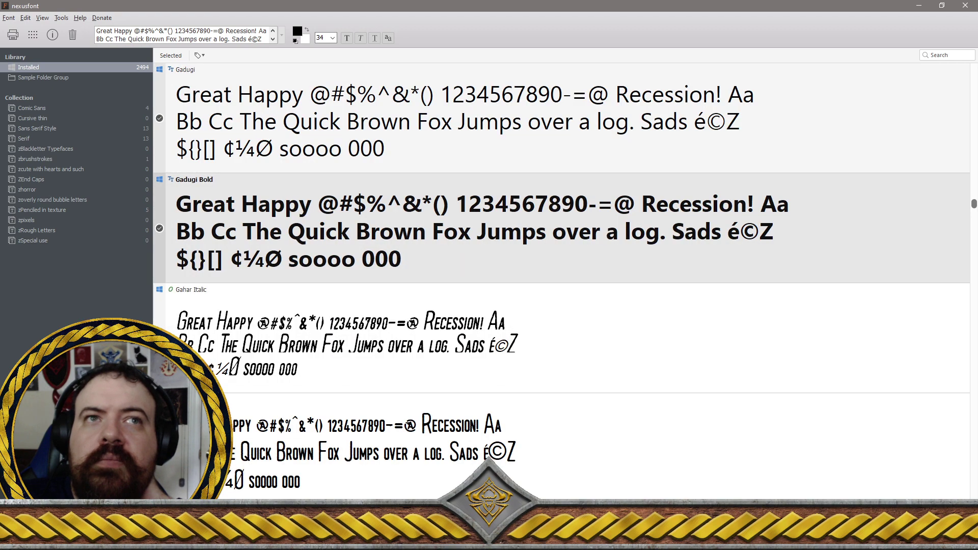
scroll(561, 230, down, 1)
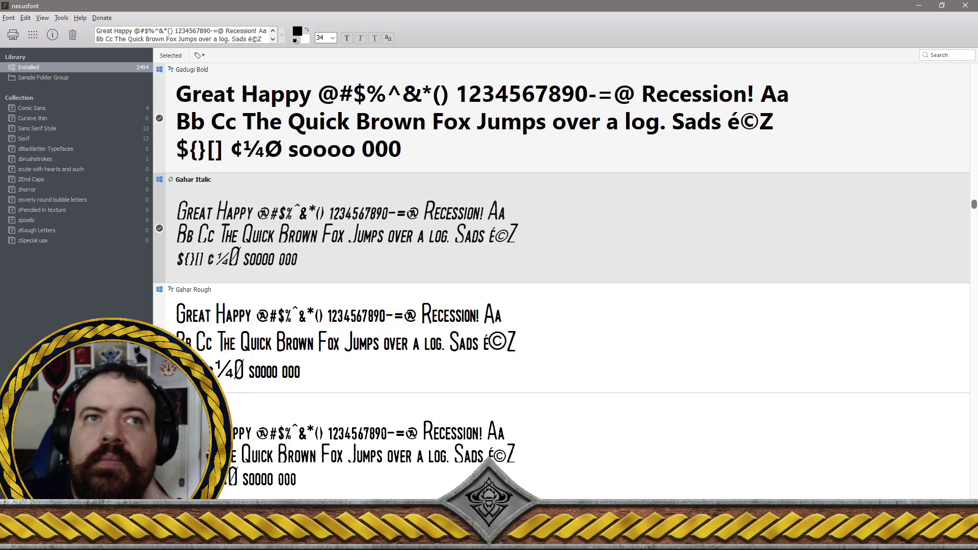
scroll(560, 229, down, 1)
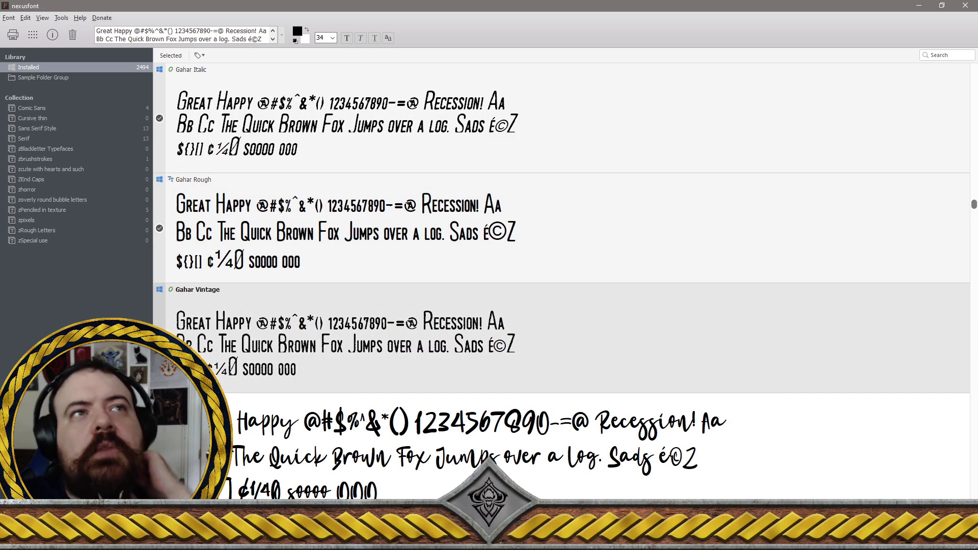
Add Gain Momentum, Galada Regular and Galeeyo to the selection of unwanted fonts
scroll(560, 229, up, 1)
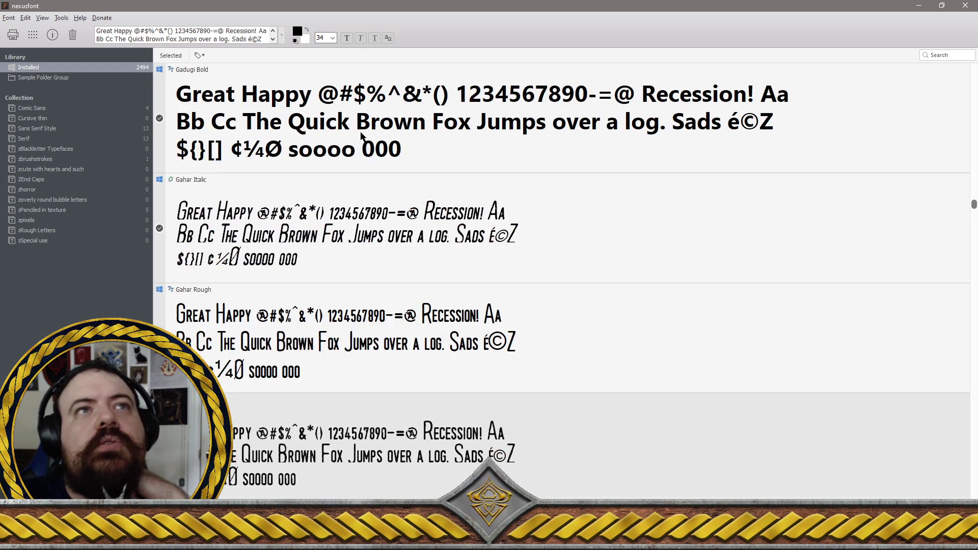
scroll(444, 204, down, 2)
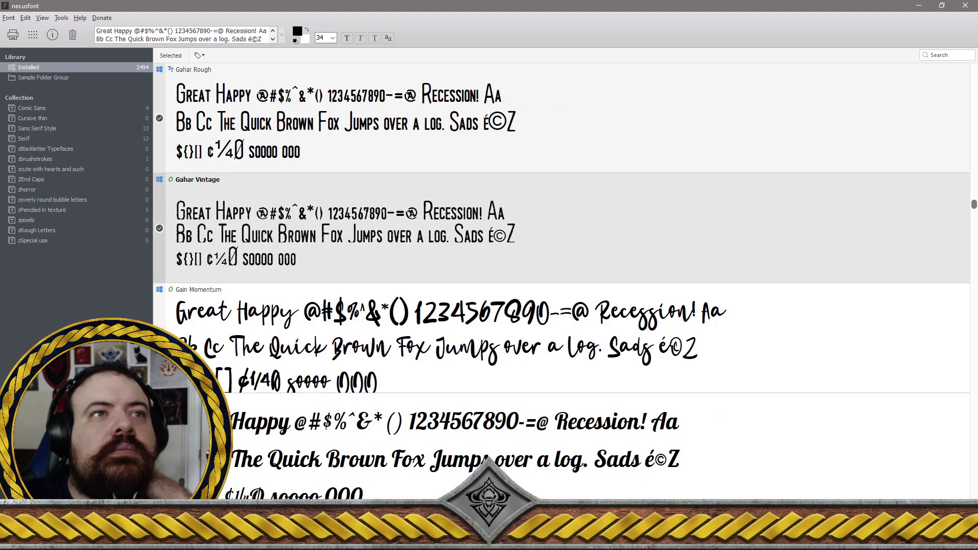
scroll(443, 229, down, 1)
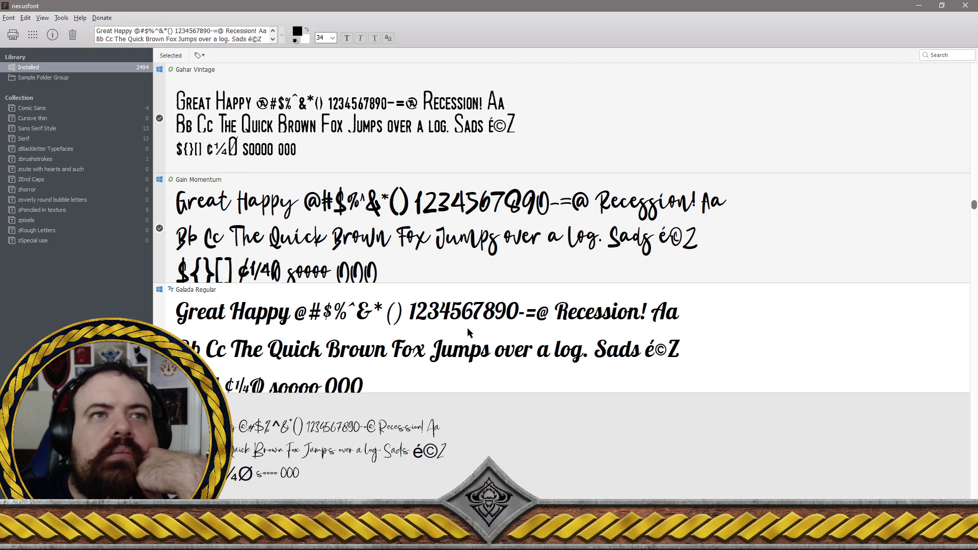
scroll(467, 328, down, 1)
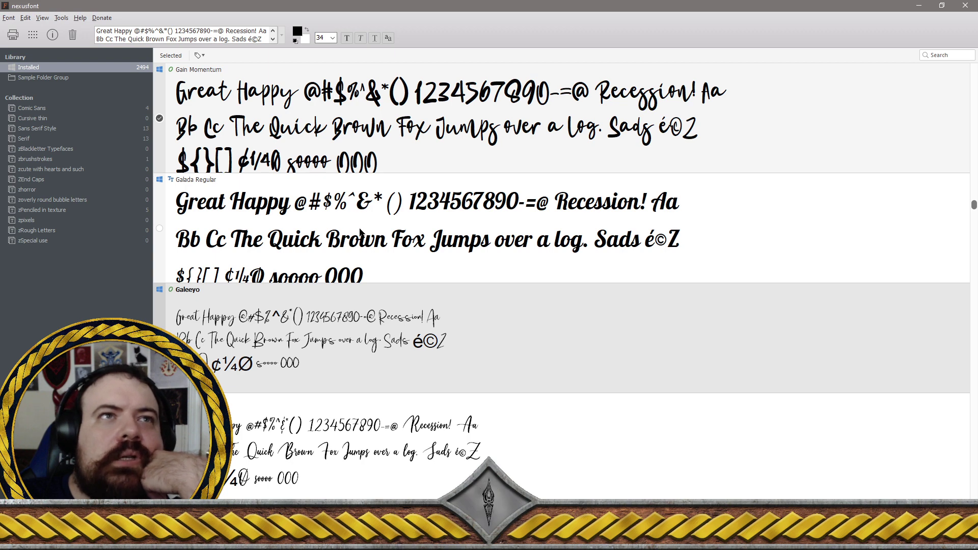
click(160, 229)
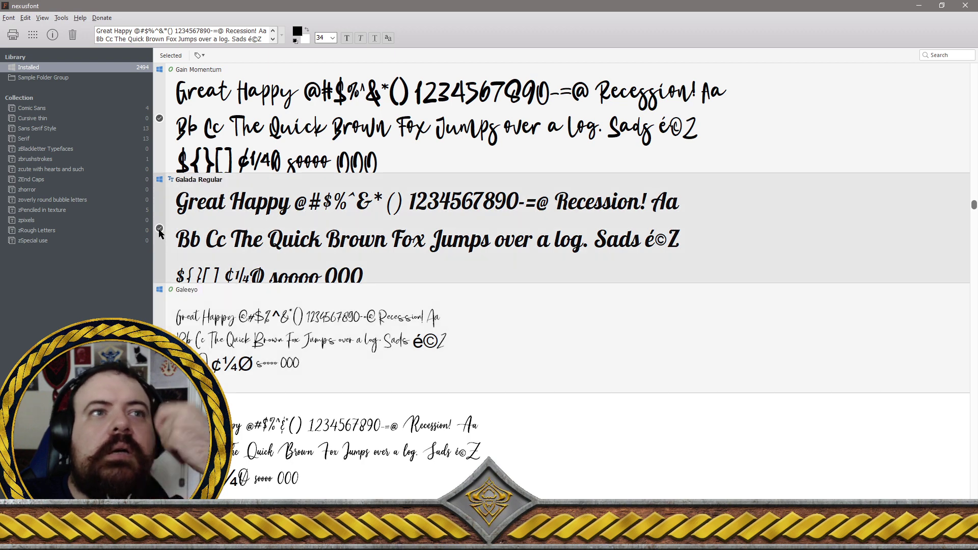
Add Galih Ratna, GalithaScript, Gallatone and Gallatone Bonus to the selection
scroll(198, 244, down, 1)
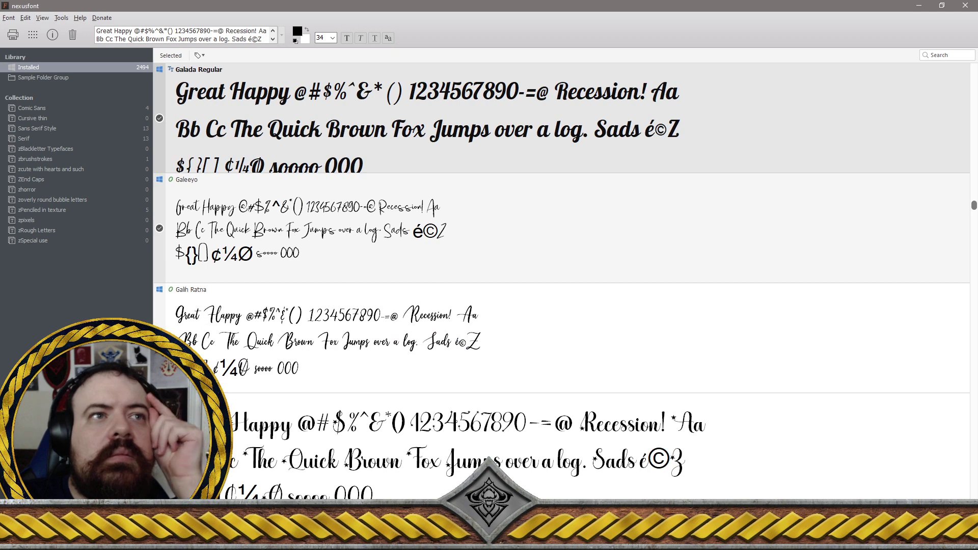
click(159, 341)
scroll(160, 341, down, 1)
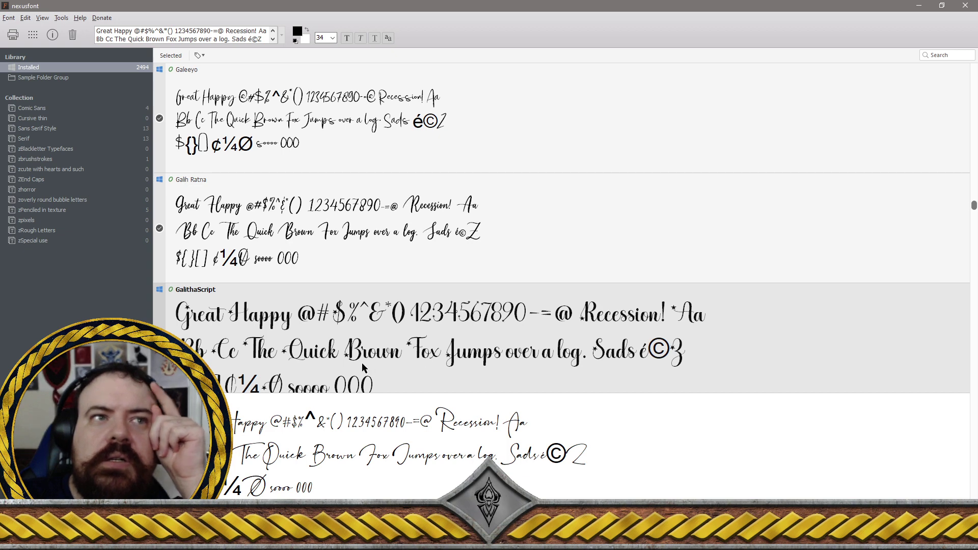
scroll(362, 363, down, 1)
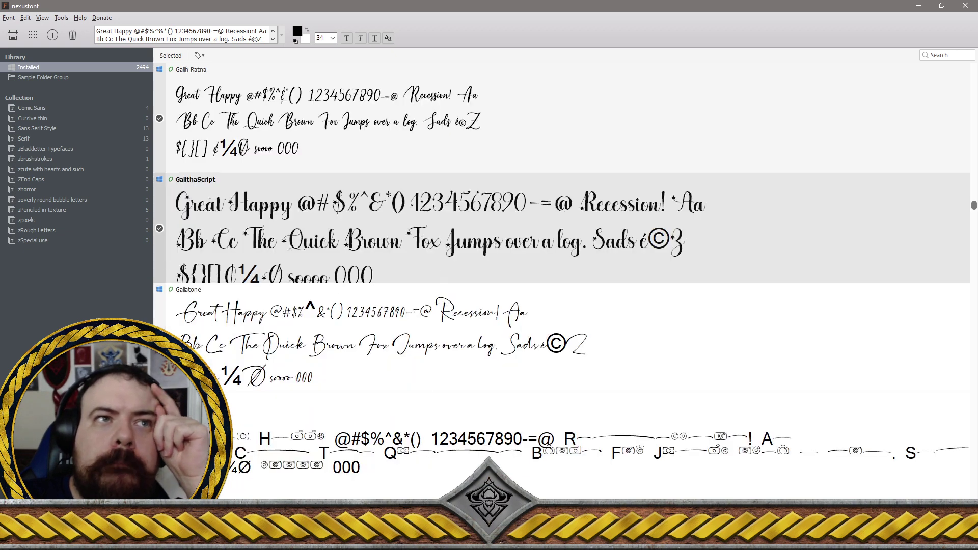
click(159, 339)
scroll(560, 252, down, 1)
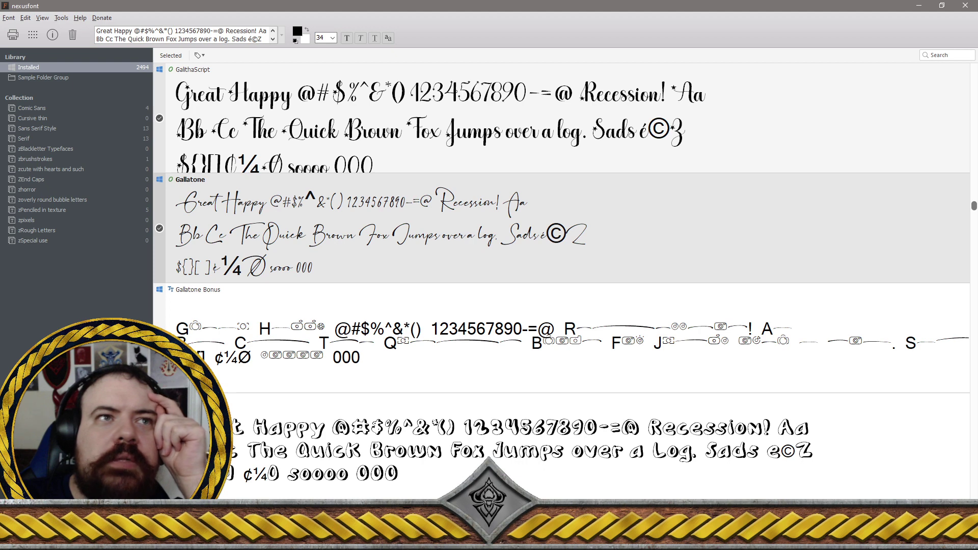
click(560, 305)
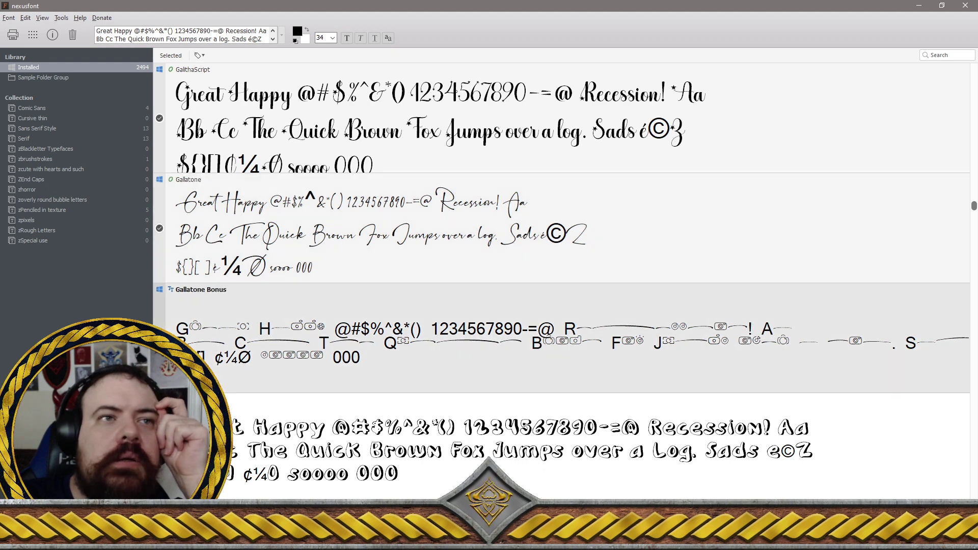
scroll(182, 340, down, 1)
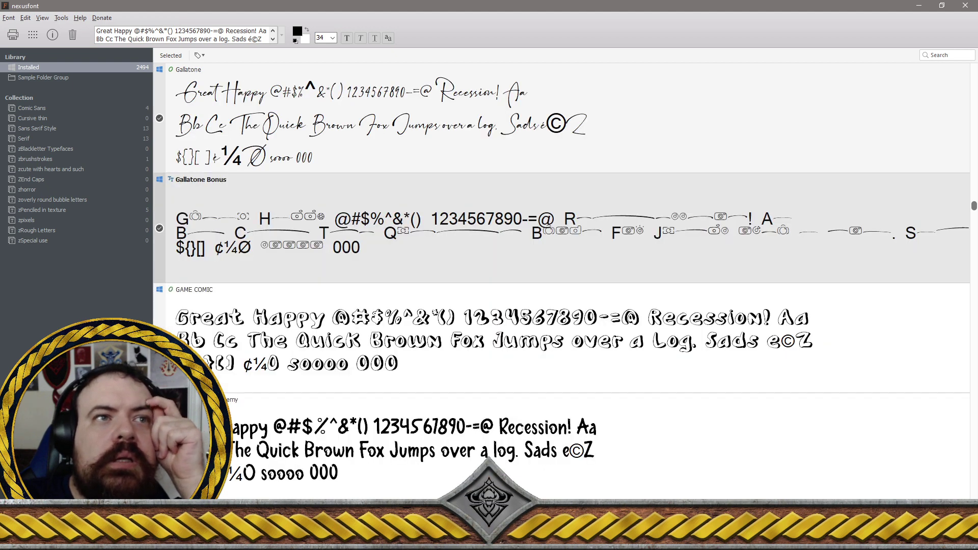
Uninstall all the selected fonts with the option to uninstall and delete the font files
right_click(254, 247)
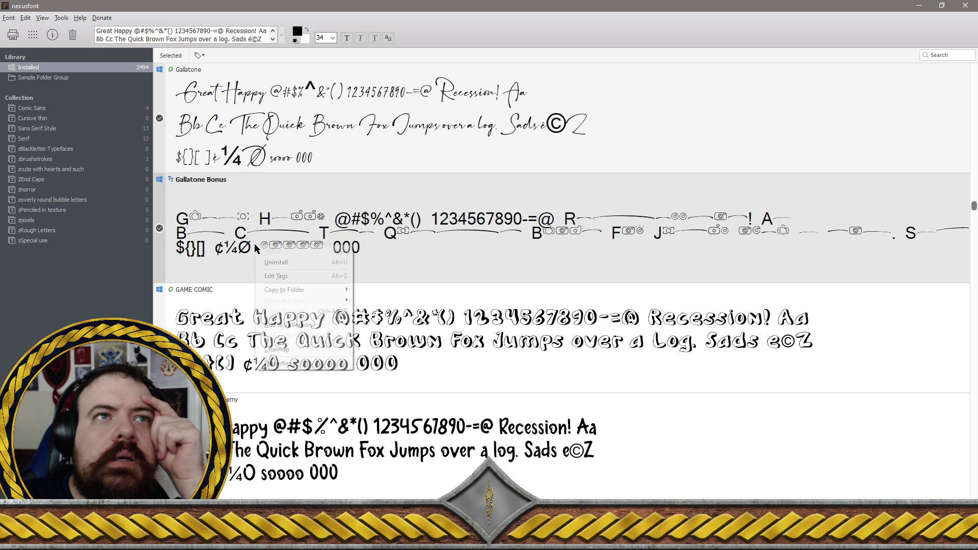
click(276, 262)
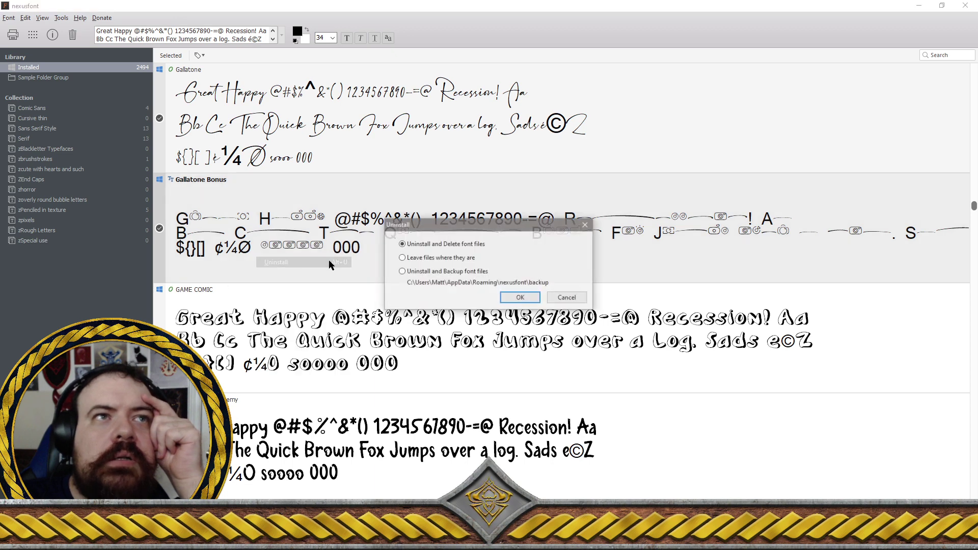
click(520, 298)
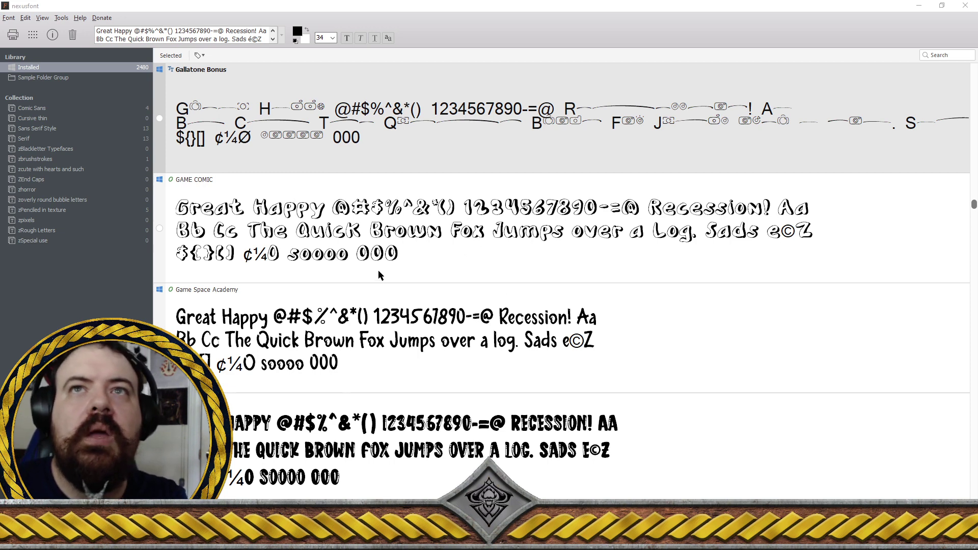
Start a new selection with GAME COMIC, Game Space Academy, Game Vintage and Gamelight, leaving Gallatone Bonus out
click(160, 230)
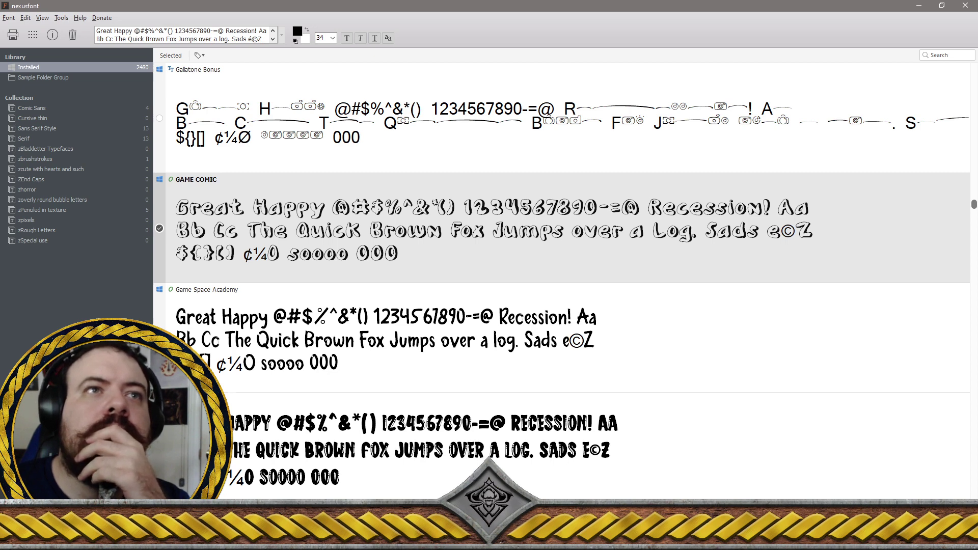
key(Down)
scroll(561, 229, down, 1)
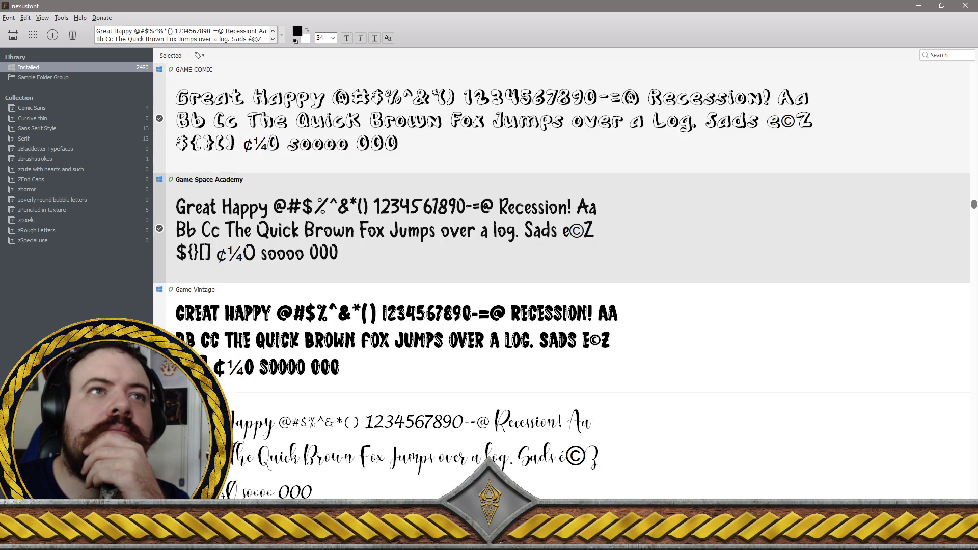
key(Down)
scroll(560, 280, down, 1)
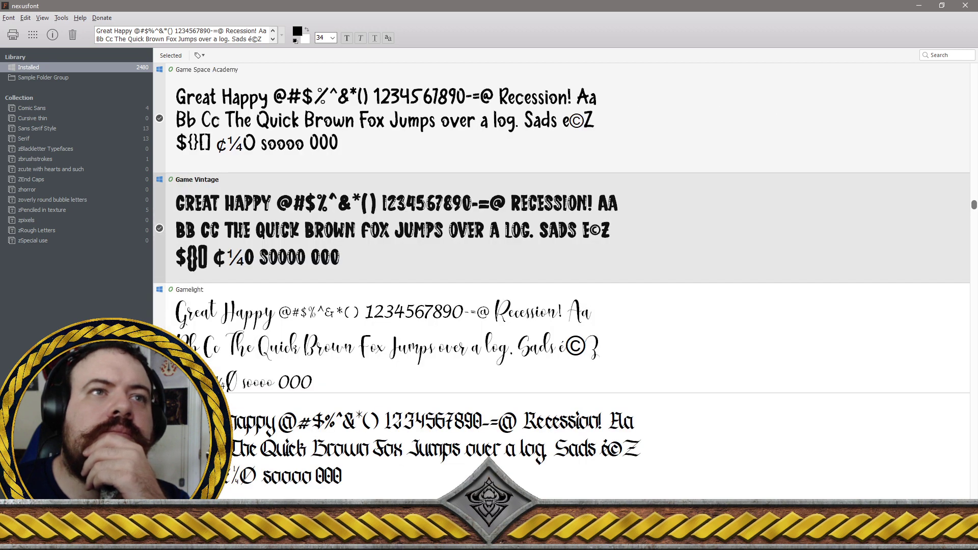
key(Down)
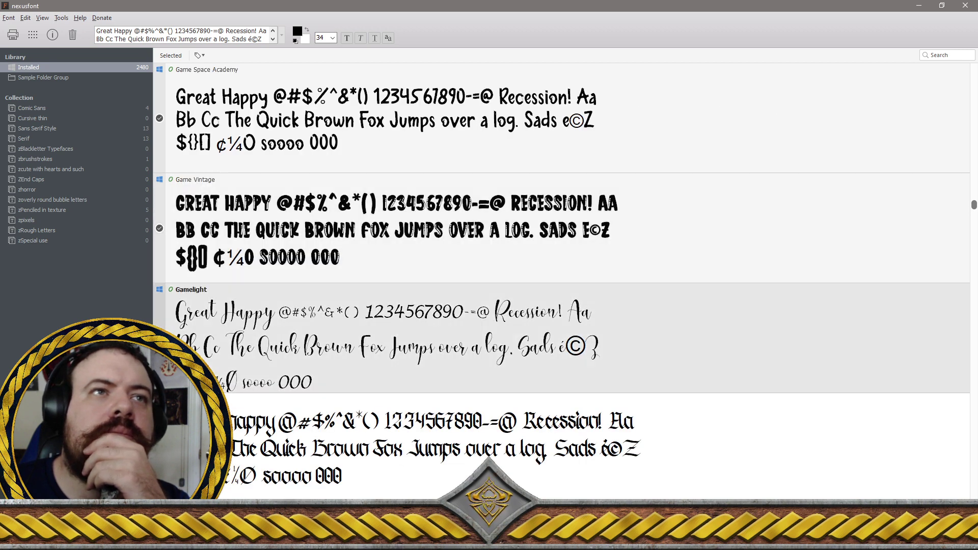
scroll(561, 281, down, 1)
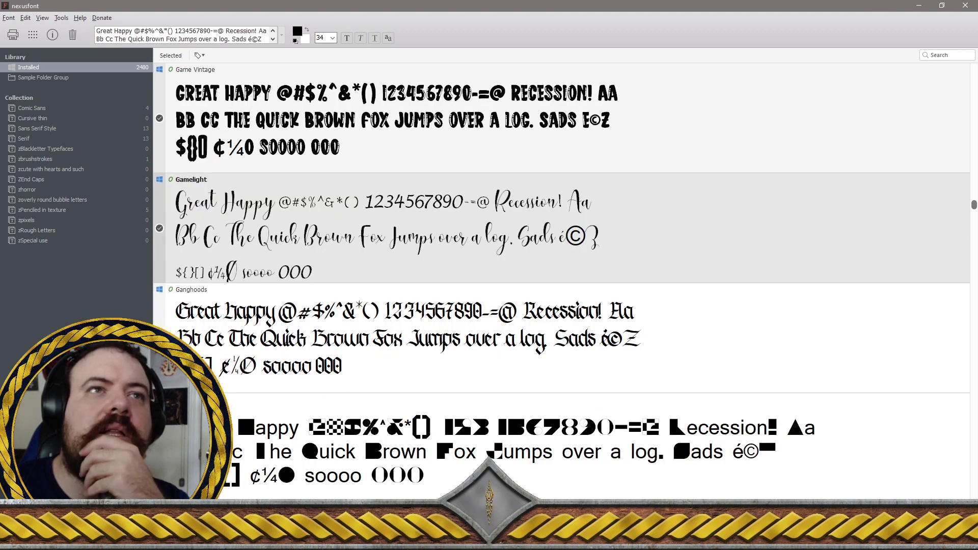
Add Ganghoods, Garis Lengkung, Gauge Oblique, Gauge Regular, Gauge-Oblique and Gauge-Regular to the selection
key(Down)
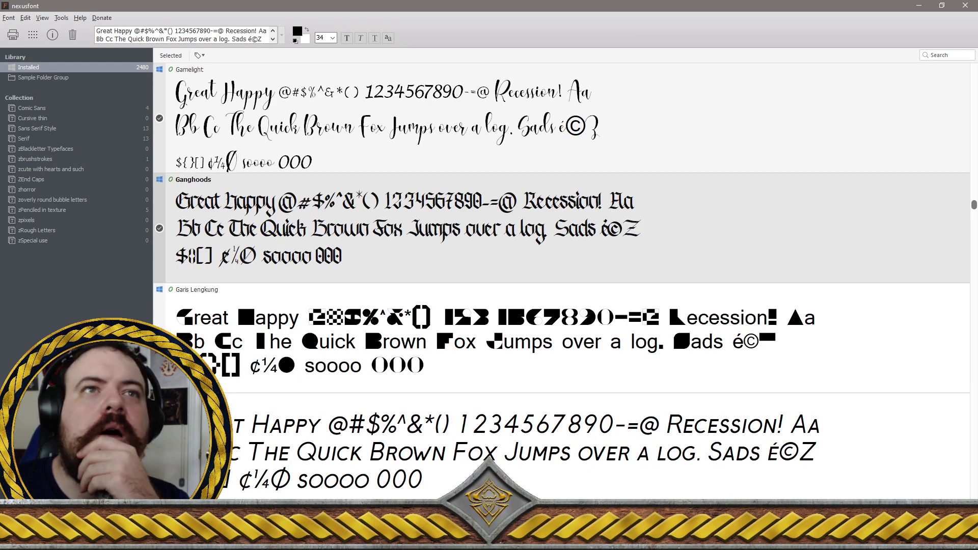
key(Down)
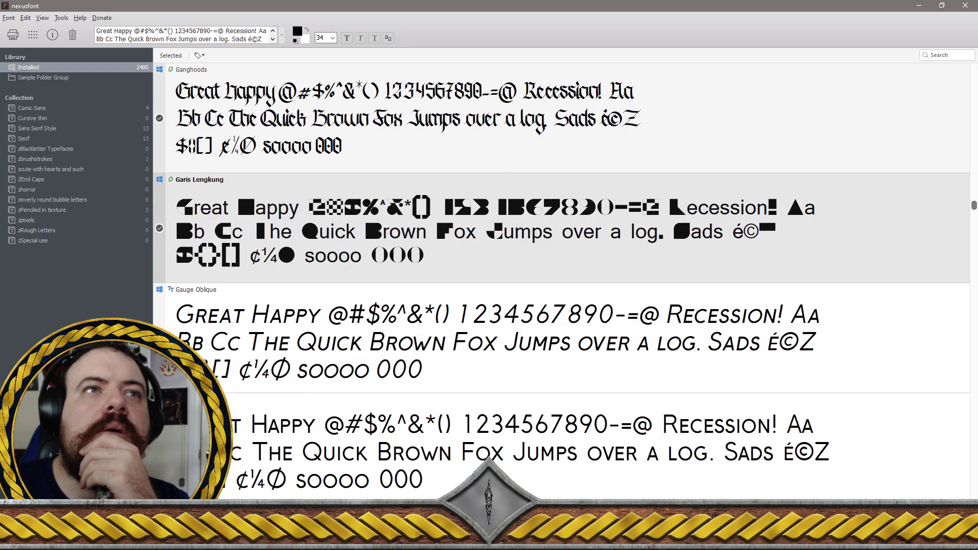
key(Down)
key(Down)
key(Down)
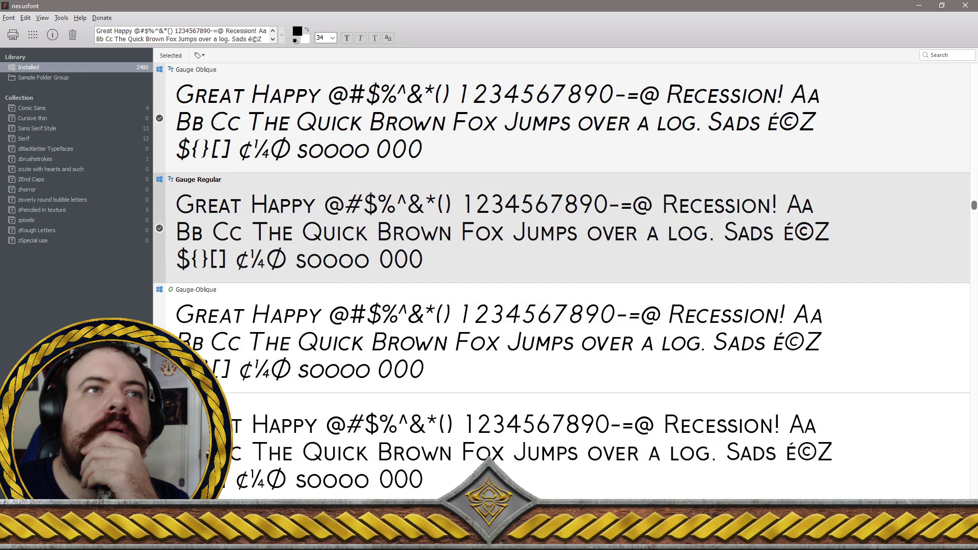
key(Down)
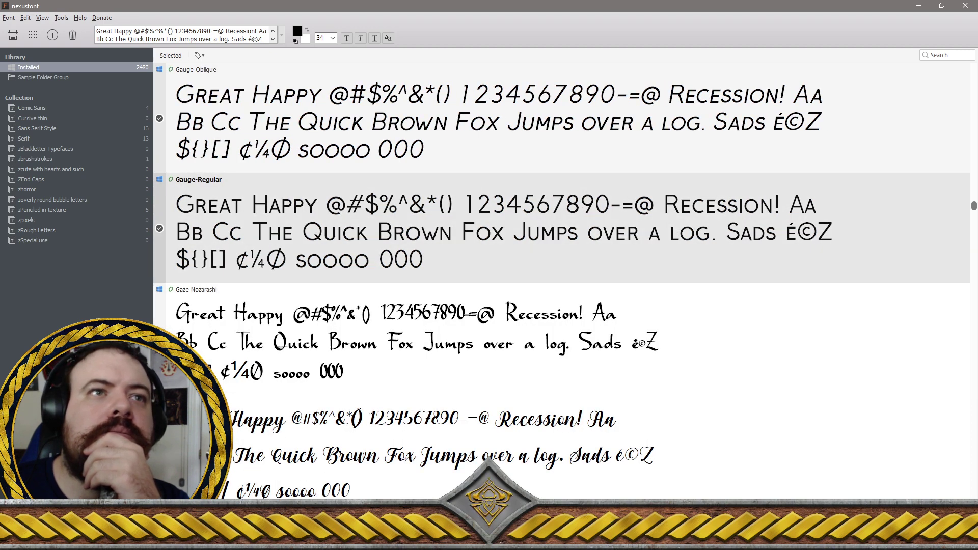
Add Gaze Nozarashi, Gebrina, Gecko Moria and Gelar to the selection
key(Down)
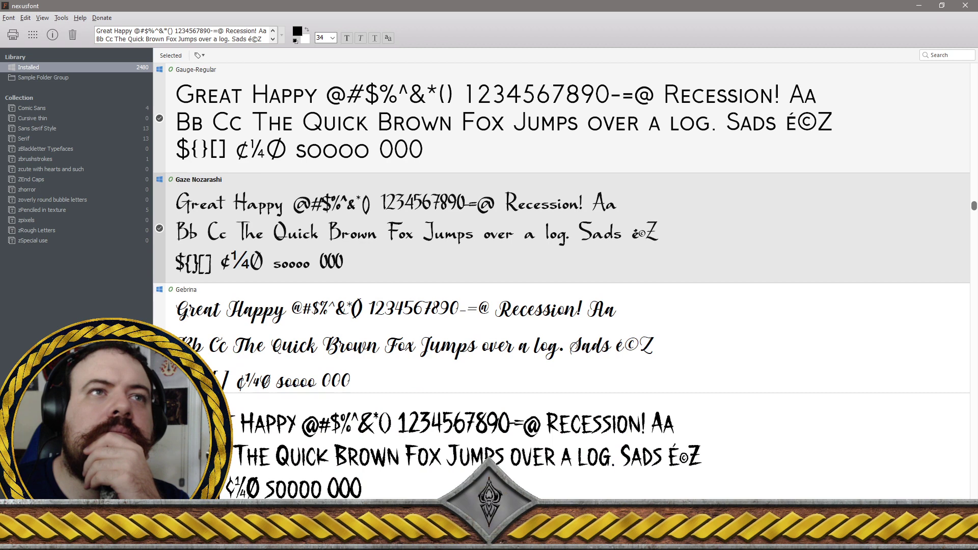
key(Down)
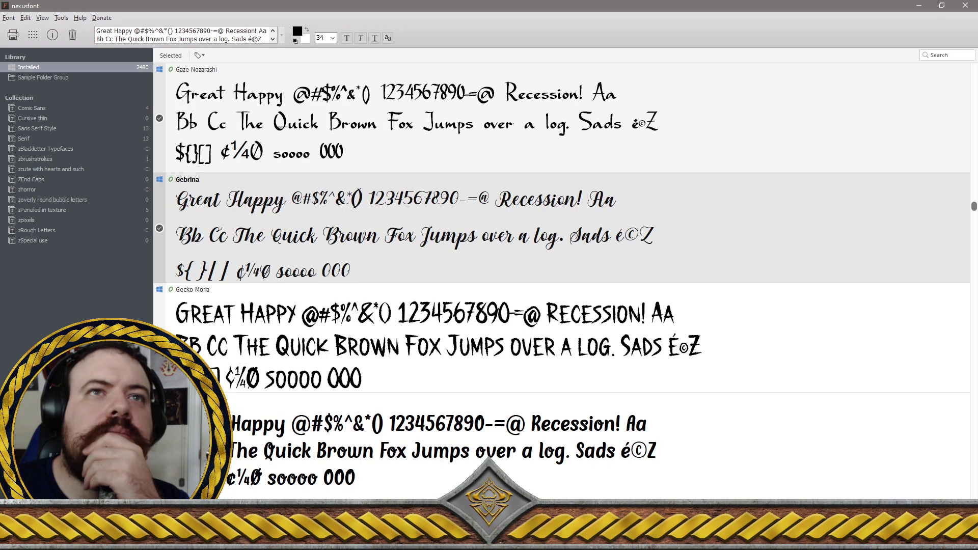
key(Down)
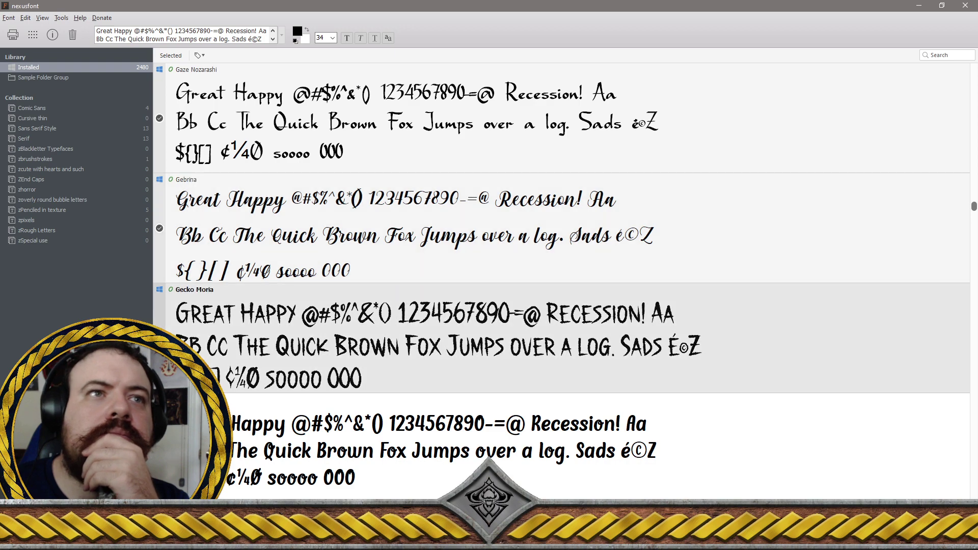
key(Down)
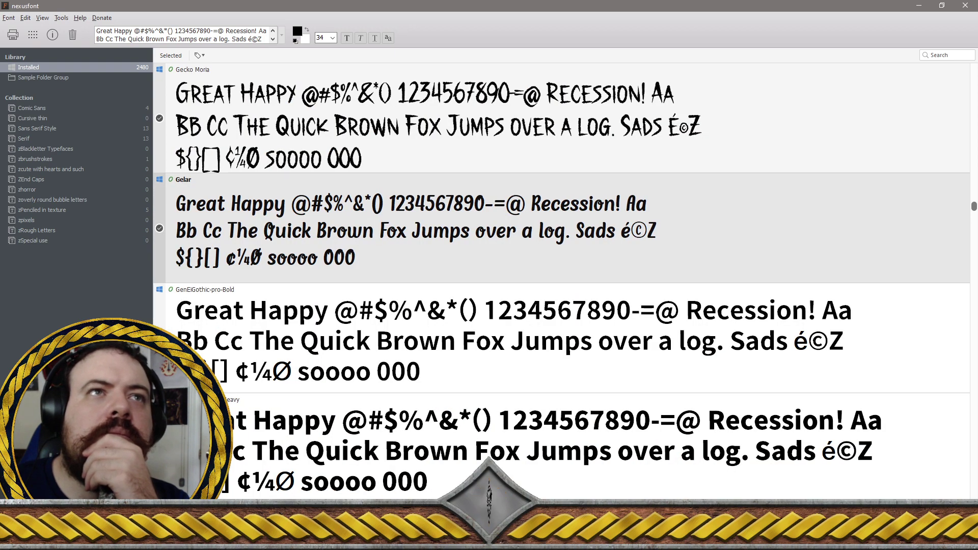
Add the GenEiGothic-pro Bold, Heavy, Light, Regular and SemiBold fonts to the selection
key(Down)
key(Down)
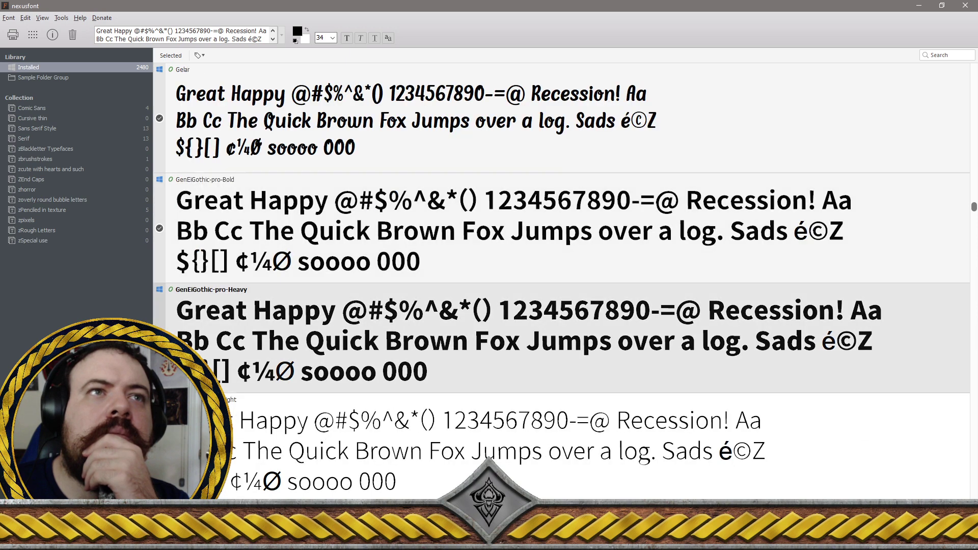
key(Down)
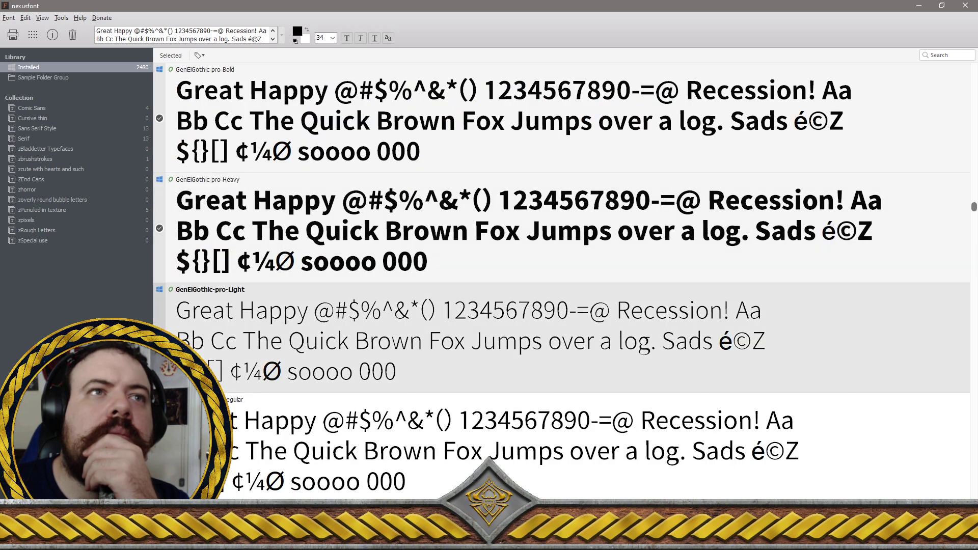
key(Down)
key(Down)
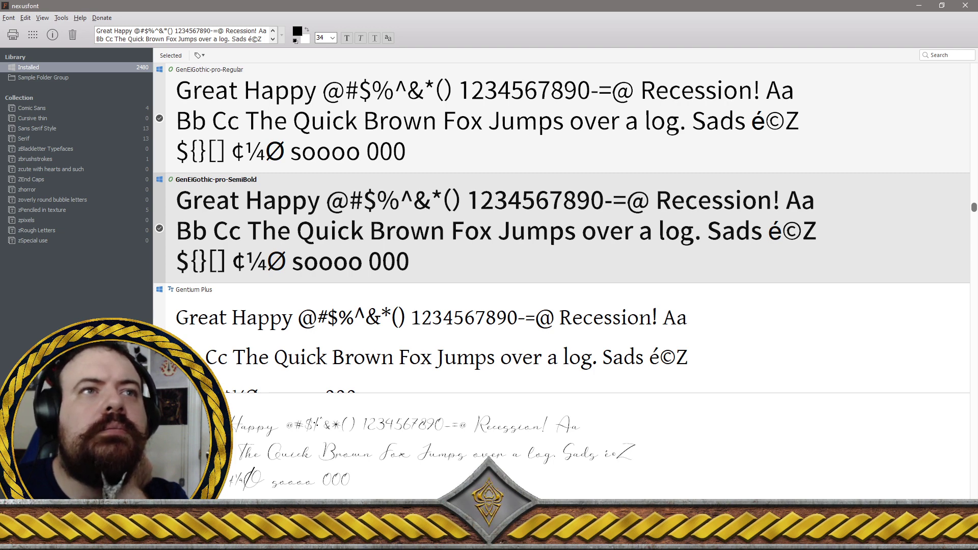
Add Gentium Plus, Geollitta and GEORGIA LINE to the selection, skipping the regular, bold and italic Georgia fonts
key(Down)
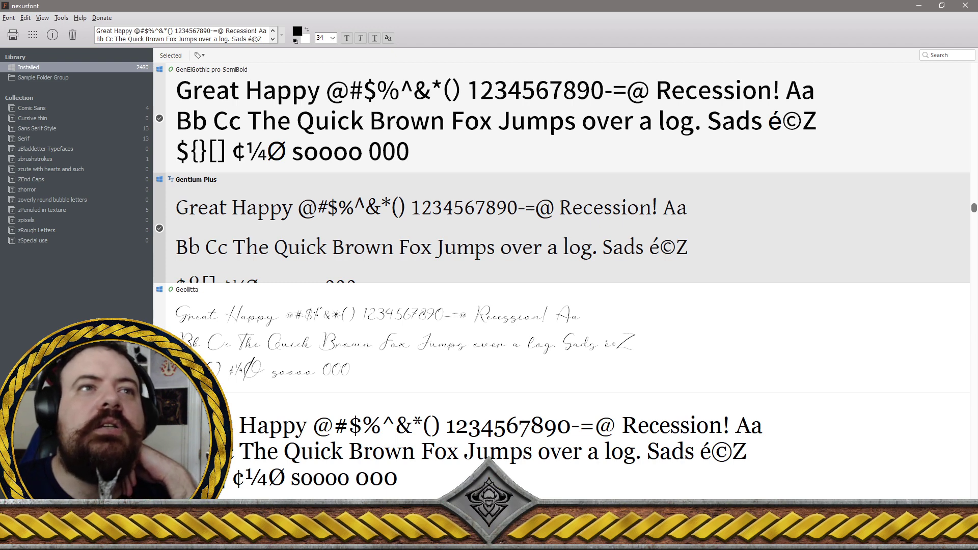
click(284, 322)
scroll(285, 321, down, 1)
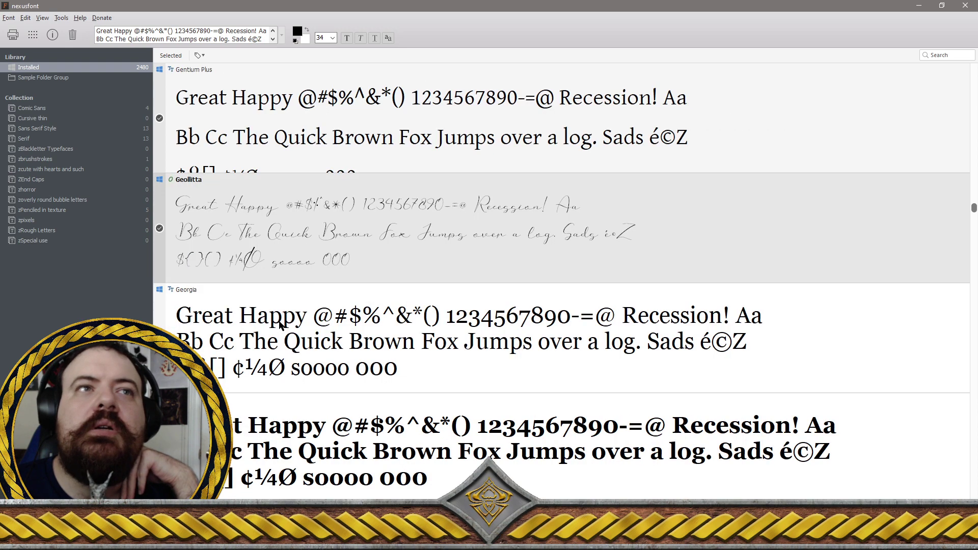
scroll(306, 382, down, 1)
scroll(304, 382, down, 3)
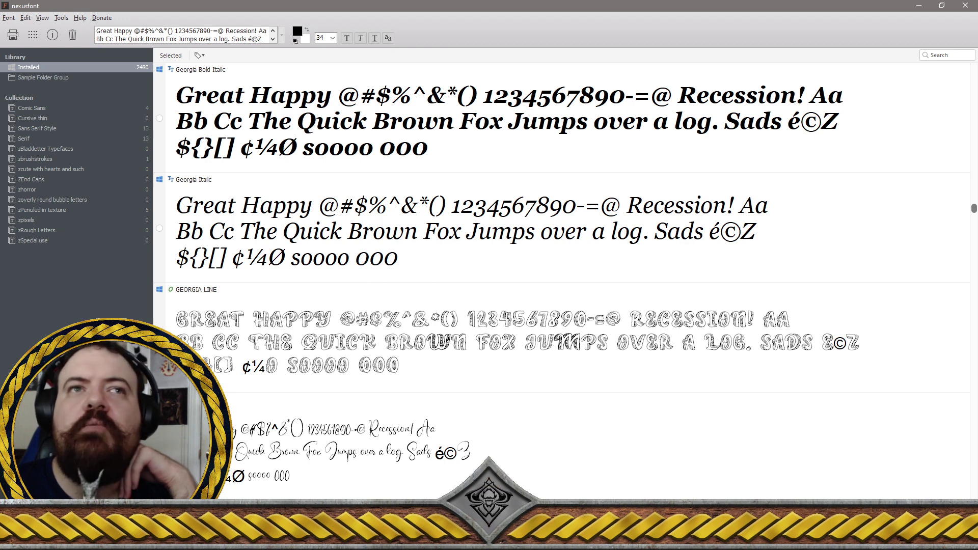
click(561, 338)
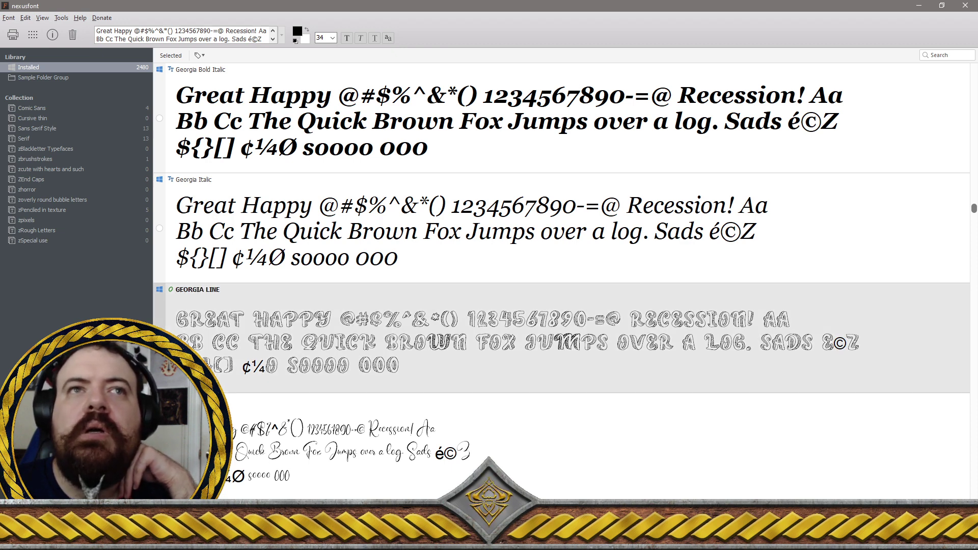
scroll(560, 280, down, 1)
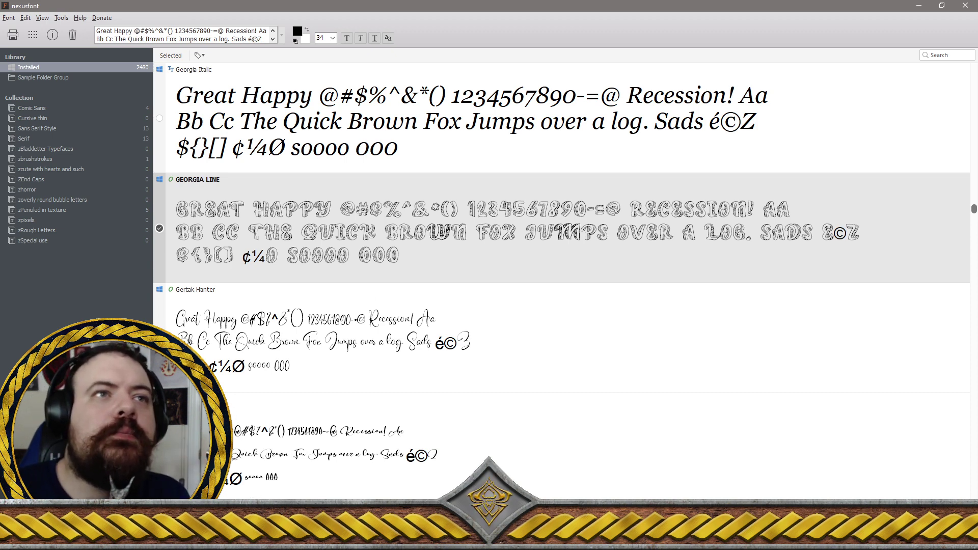
Add Gertak Hanter, Gesttrak, Getterny Mamthi, Gettiron and Ghanila to the checked fonts in the Installed list
scroll(560, 230, down, 1)
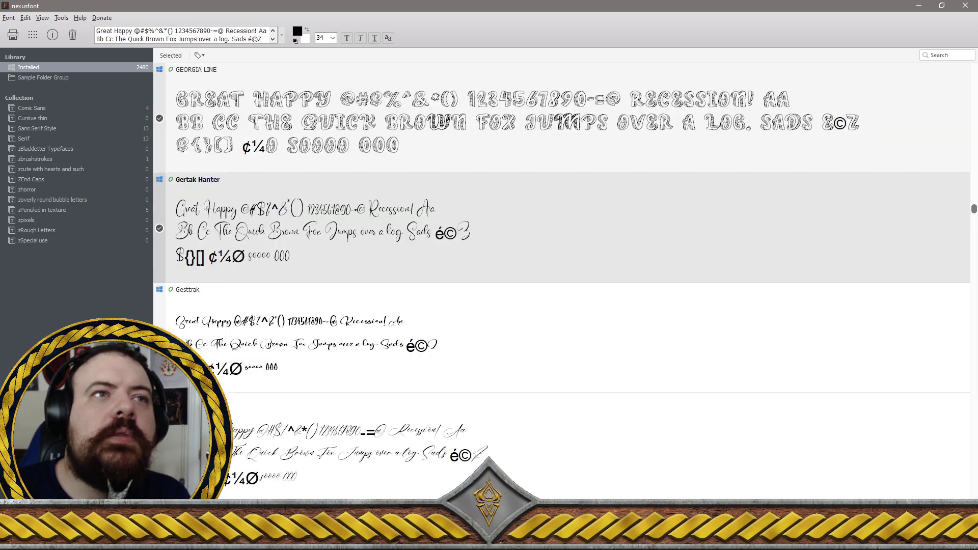
scroll(560, 229, down, 1)
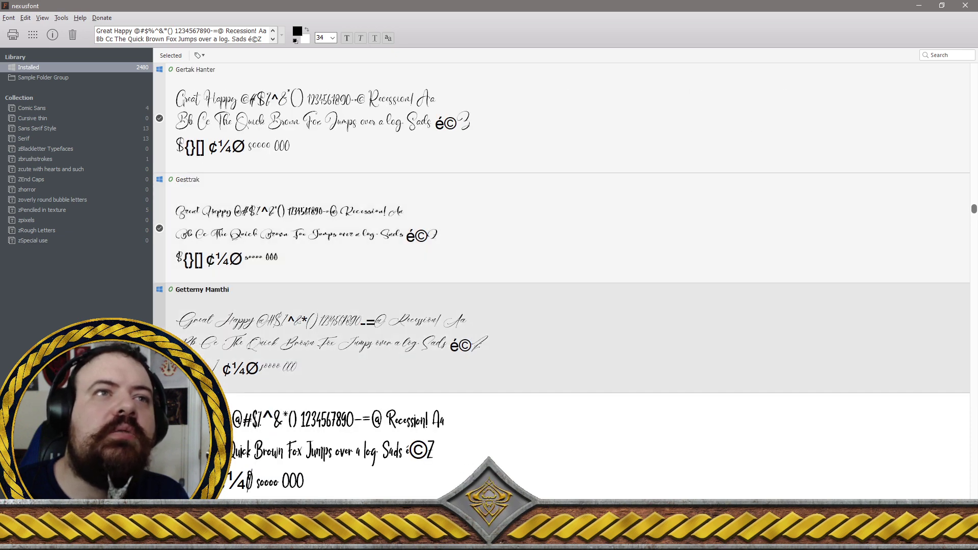
scroll(560, 229, down, 1)
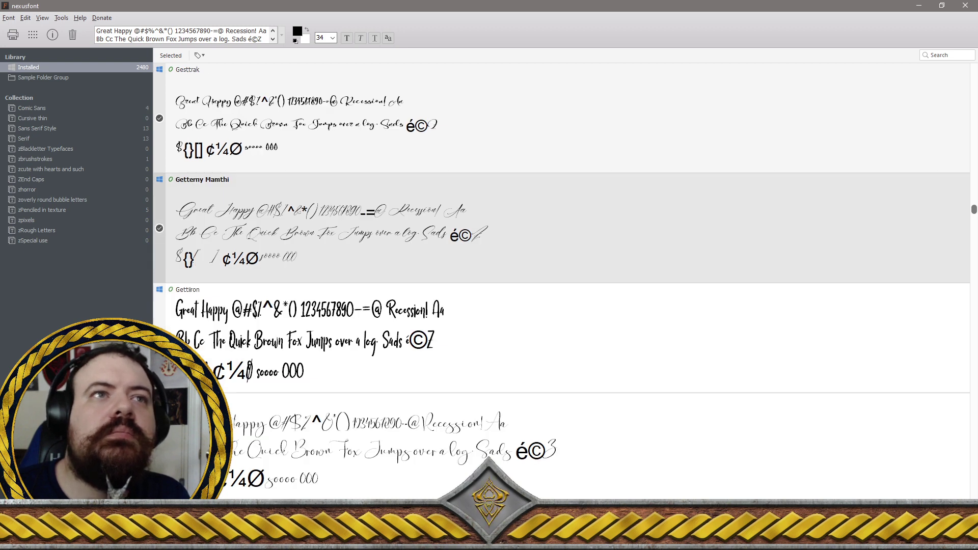
scroll(561, 229, down, 1)
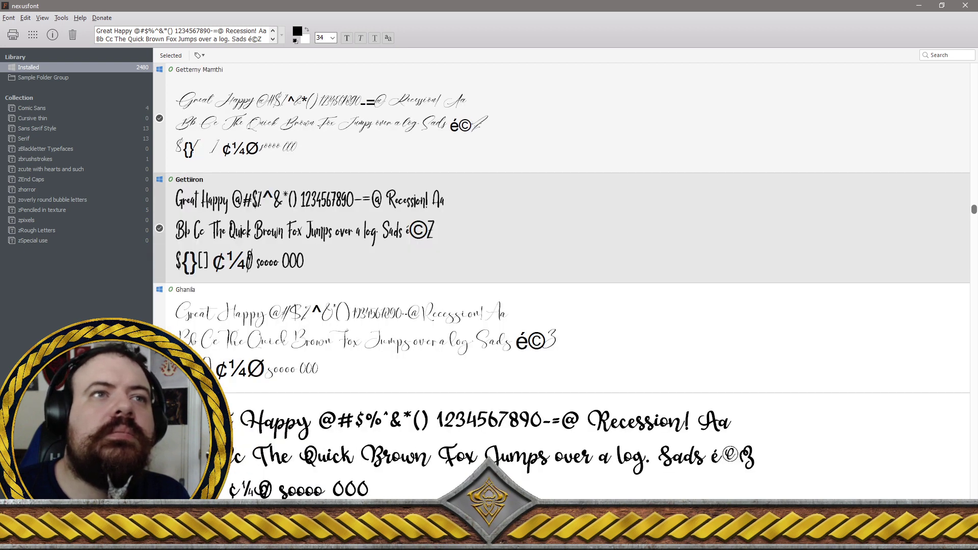
scroll(561, 230, down, 1)
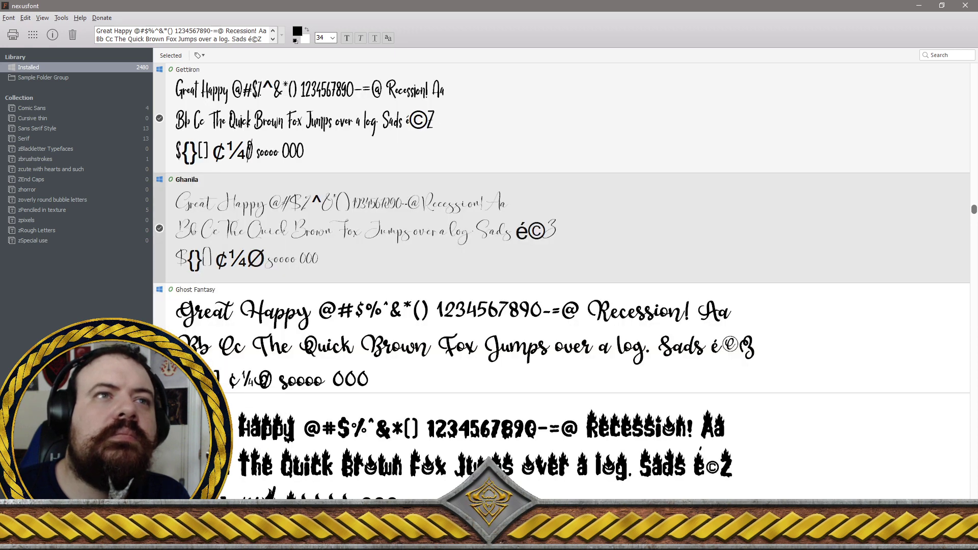
scroll(561, 230, down, 1)
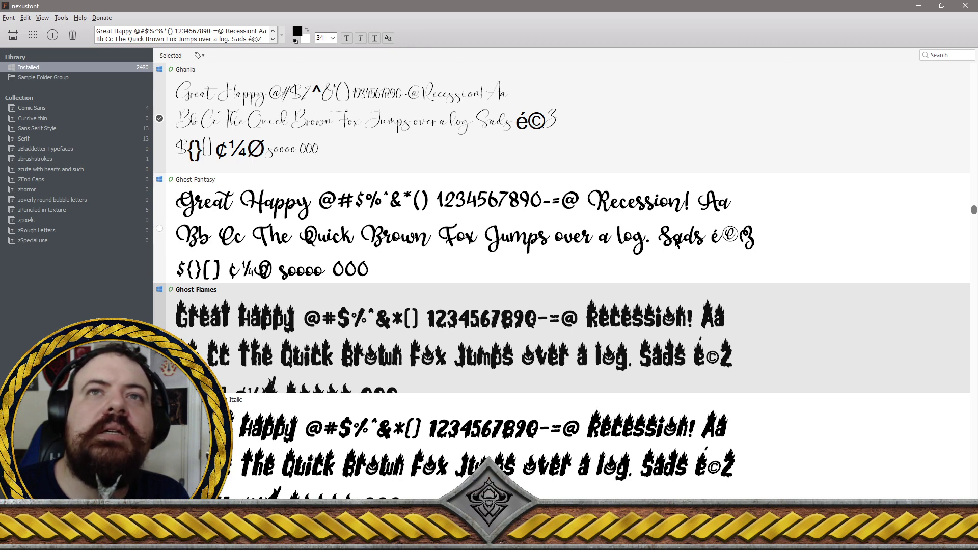
Add Ghost Fantasy, Ghost Flames and Ghost Flames Italic Italic to the checked fonts
click(160, 230)
scroll(161, 231, down, 1)
click(159, 229)
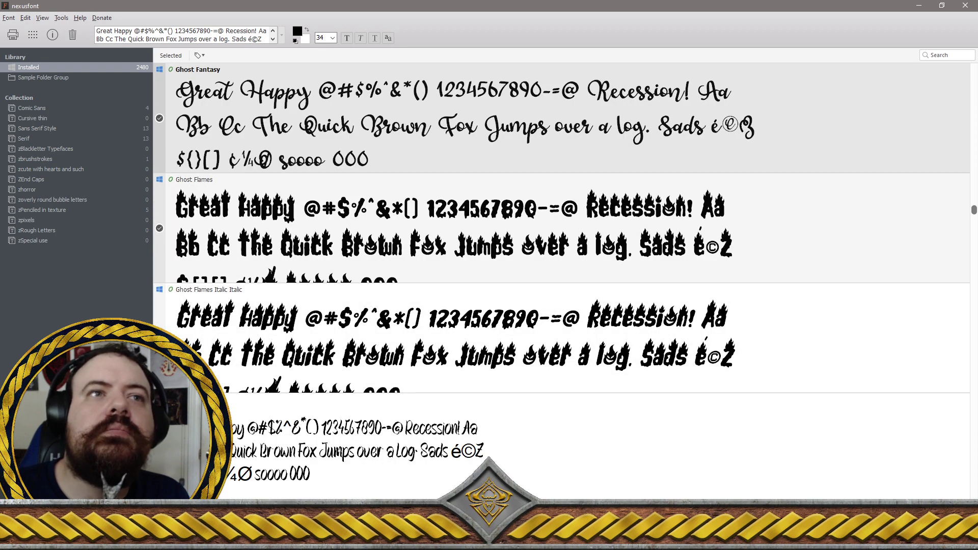
scroll(160, 228, down, 1)
click(160, 228)
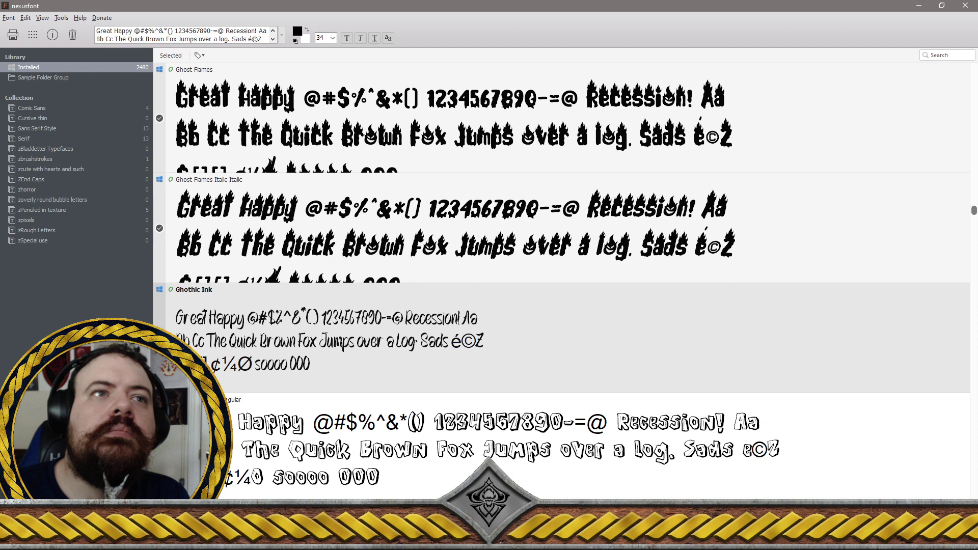
Add Ghothic Ink, GiantBoomFont Regular and Gibran to the checked fonts
scroll(159, 228, down, 1)
click(160, 228)
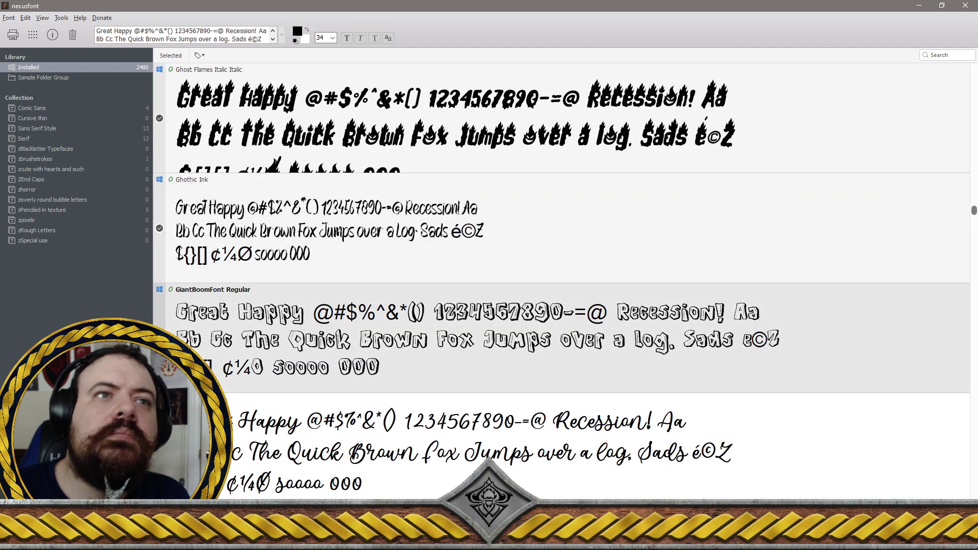
scroll(159, 228, down, 1)
click(159, 228)
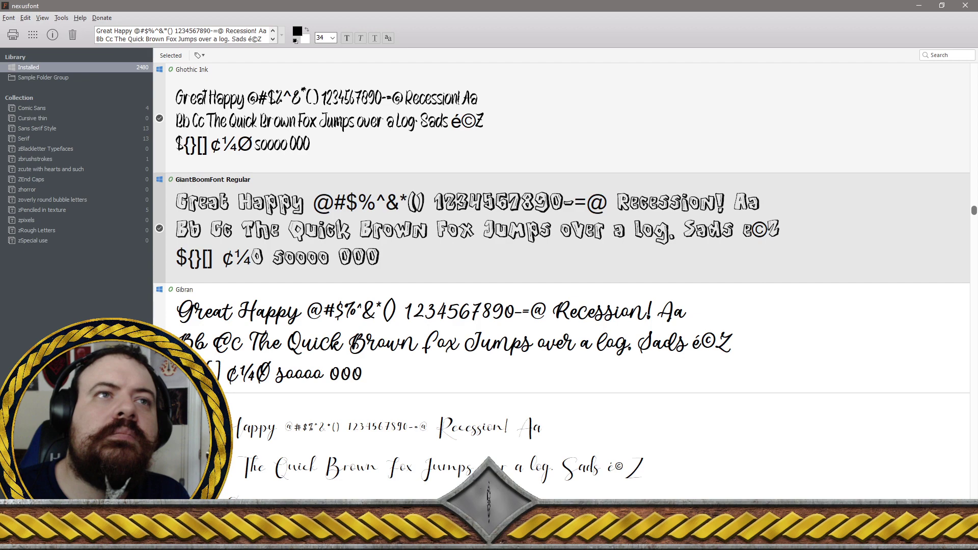
scroll(160, 229, down, 1)
click(160, 228)
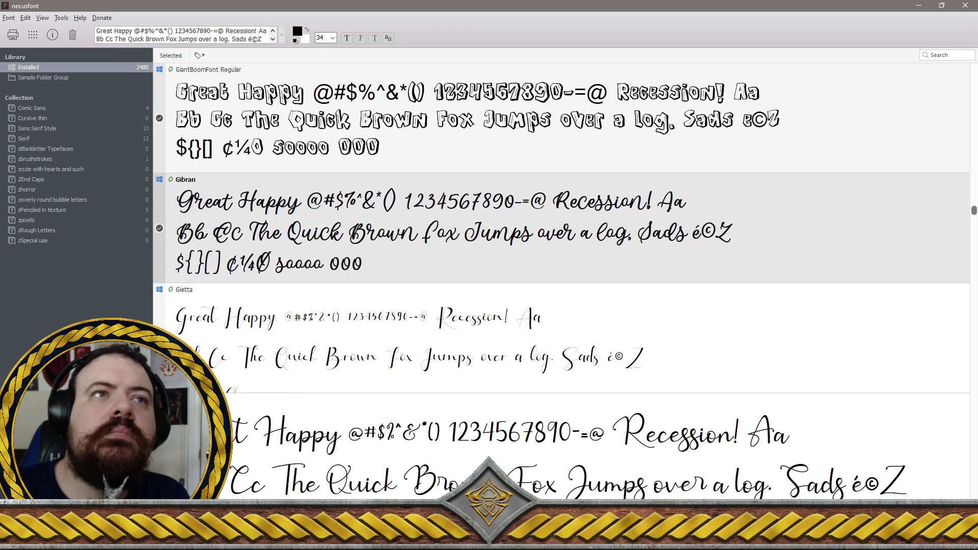
Add Gietta, Giette and Giette Italic to the checked fonts
click(184, 289)
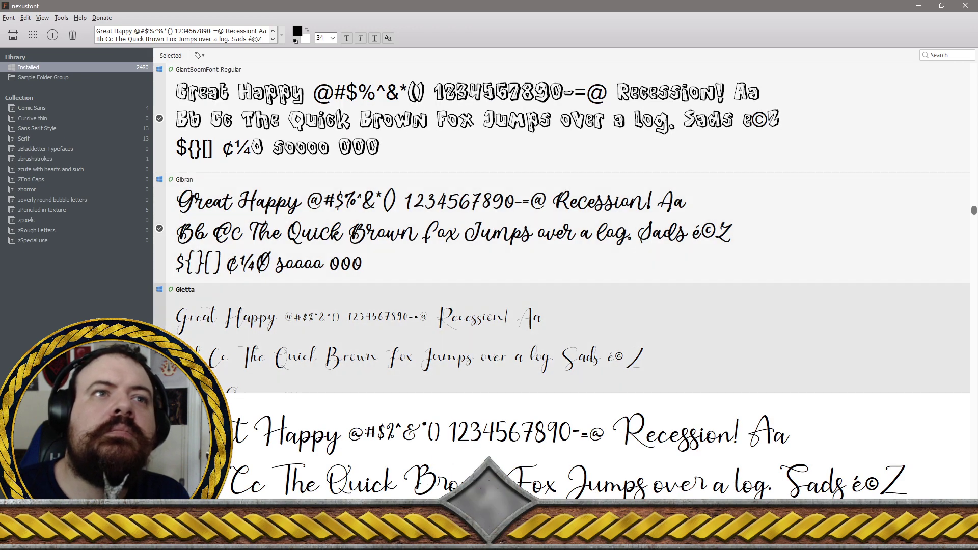
scroll(560, 281, down, 1)
click(185, 290)
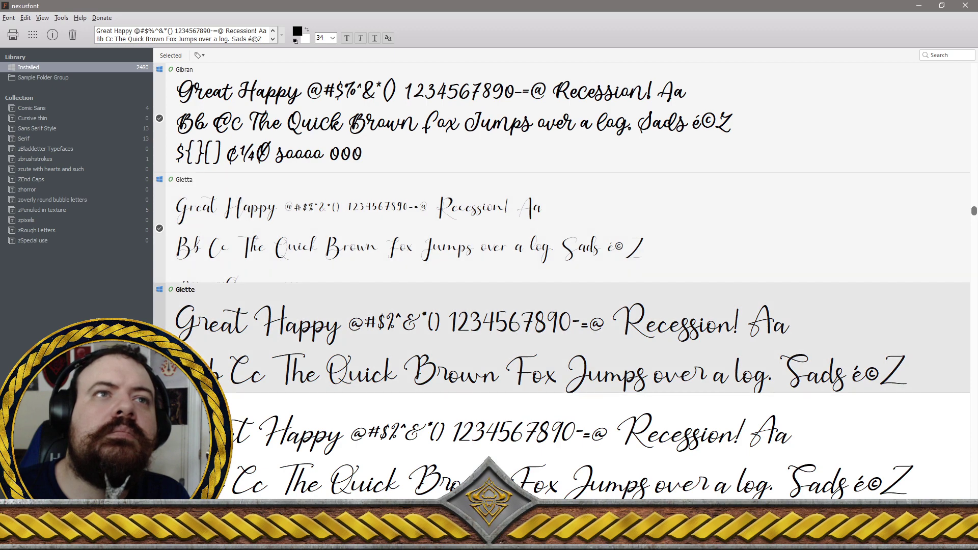
scroll(560, 280, down, 1)
click(184, 290)
Add Gilmour, Gimttsa and Giodasi to the checked fonts
scroll(561, 280, down, 1)
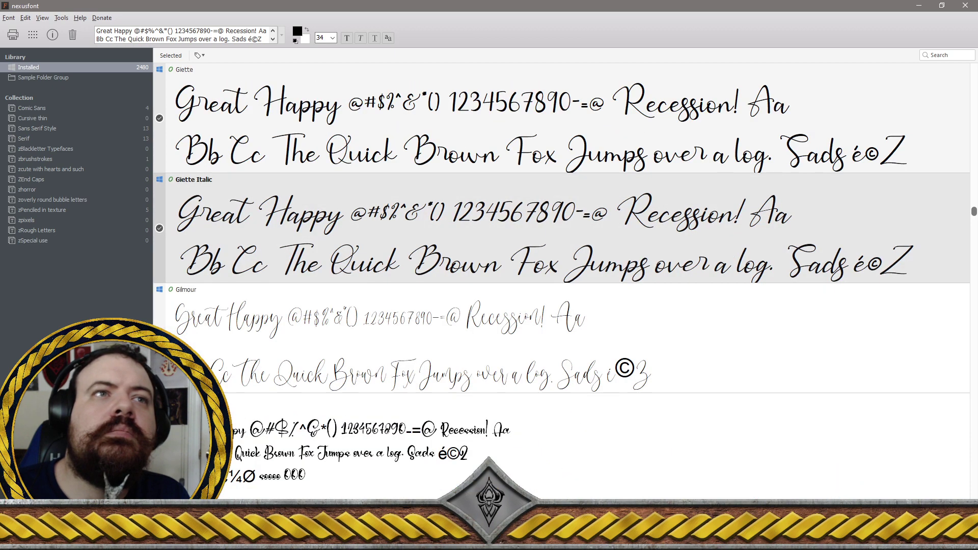
click(184, 289)
scroll(560, 280, down, 1)
click(185, 290)
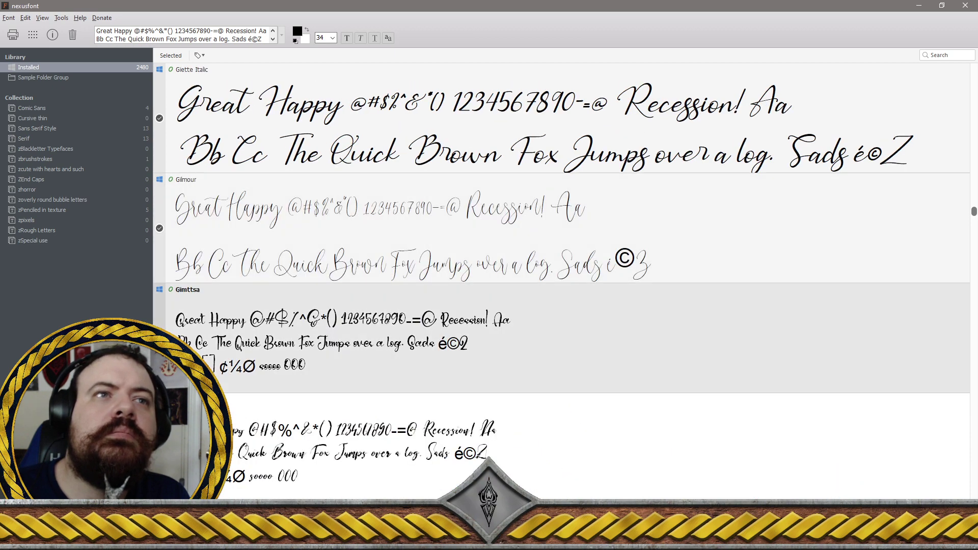
scroll(561, 281, down, 1)
click(185, 290)
Add Giraffe Highlight Script, Giraffe Highlight Serif and Girls Stuff to the checked fonts
scroll(560, 280, down, 1)
click(185, 290)
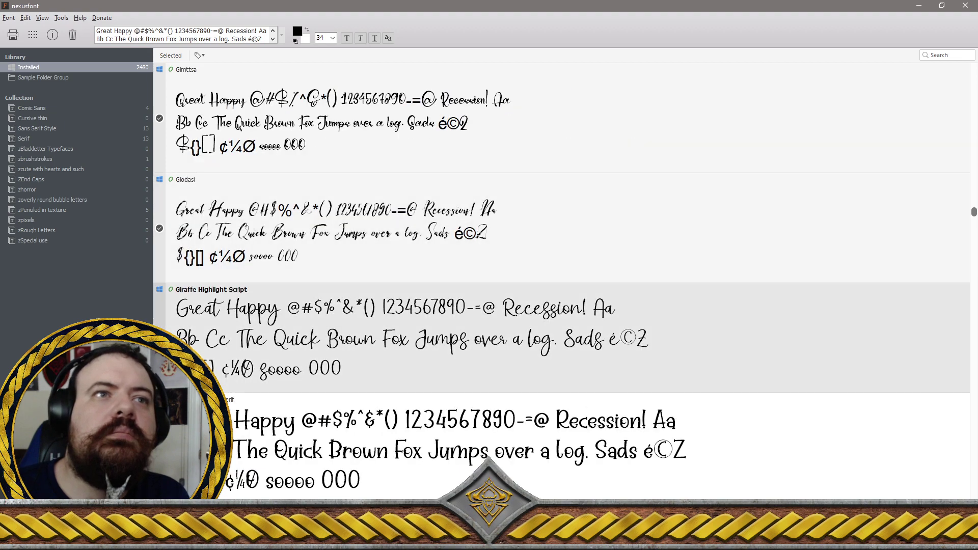
scroll(561, 280, down, 1)
click(184, 289)
scroll(561, 281, down, 1)
click(185, 289)
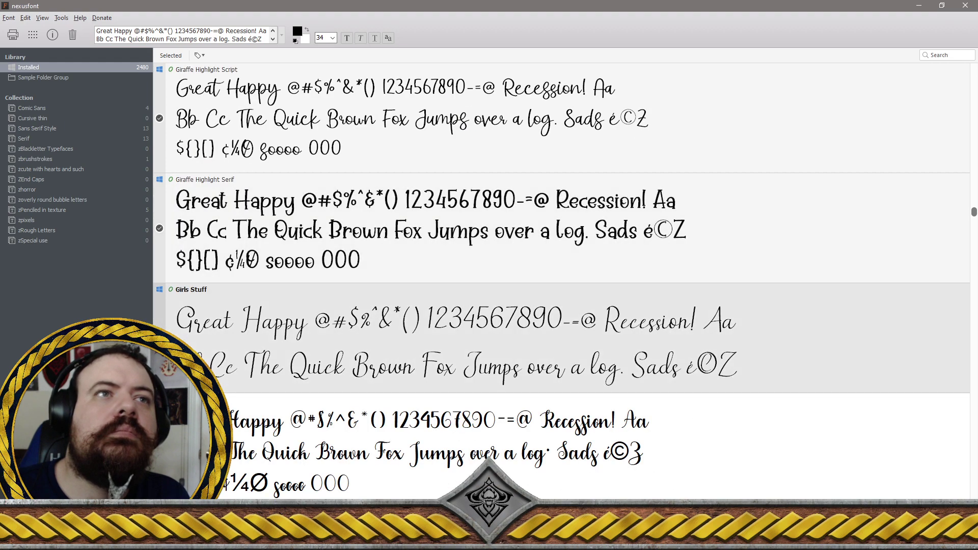
Add Girly Love, GirlyLove and Girlynight to the checked fonts
scroll(560, 280, down, 1)
click(185, 290)
scroll(561, 280, down, 1)
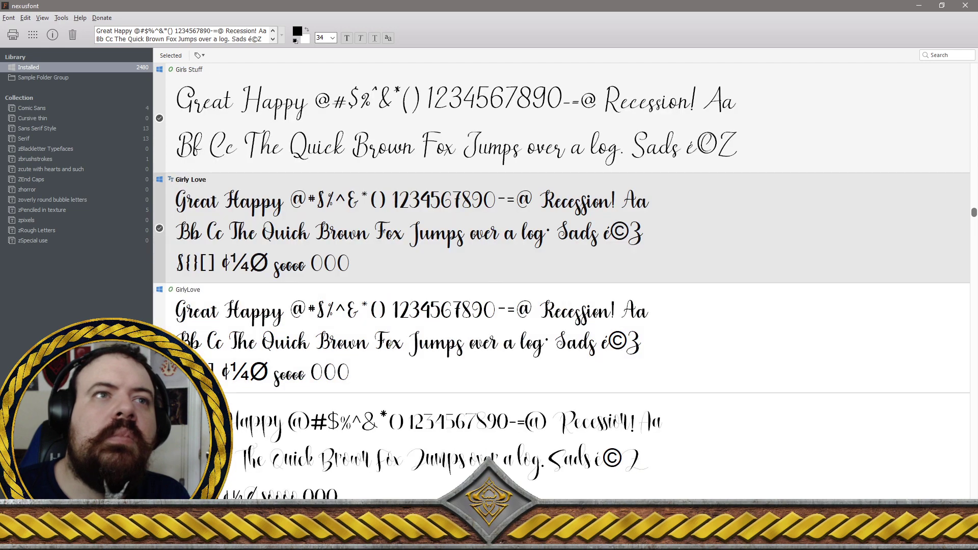
click(185, 289)
scroll(560, 280, down, 1)
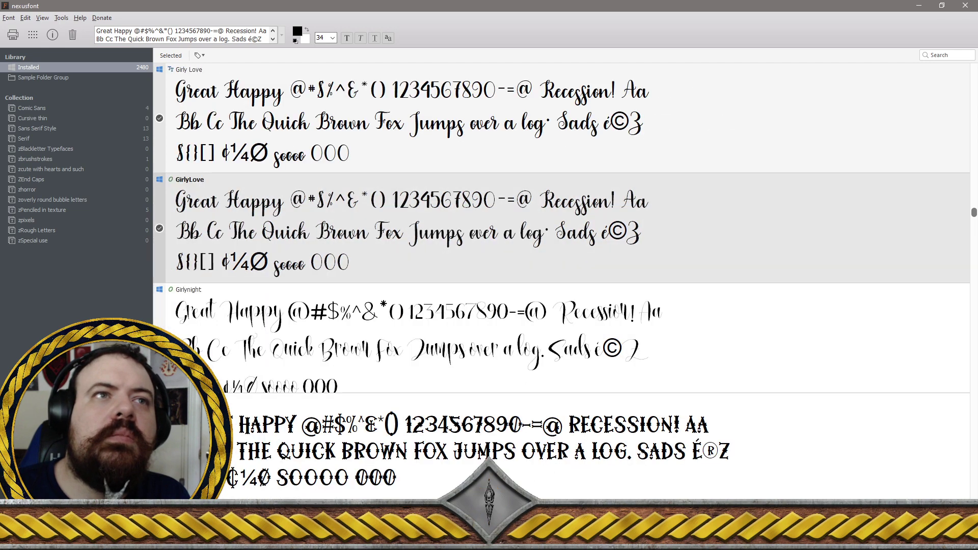
click(185, 289)
scroll(561, 280, down, 1)
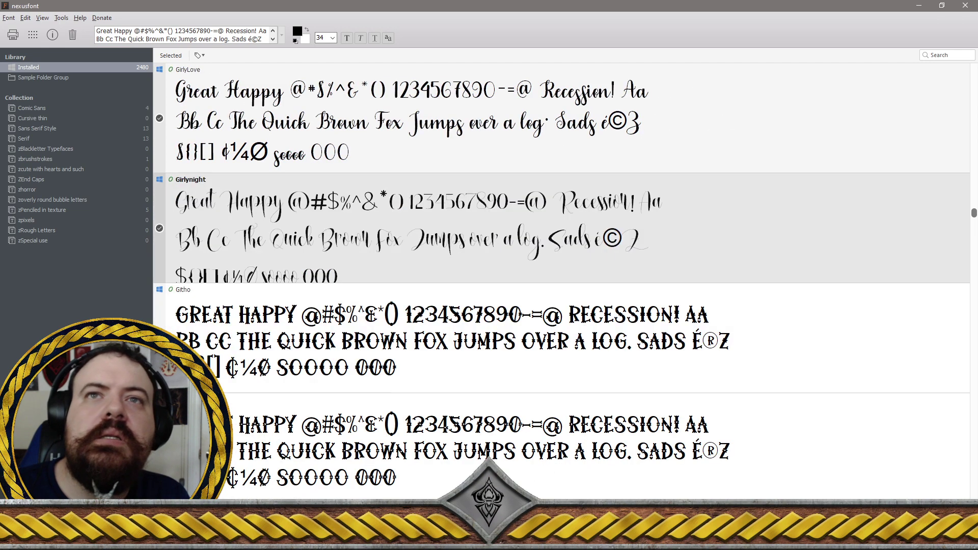
Uninstall all the checked fonts and confirm the removal
right_click(280, 249)
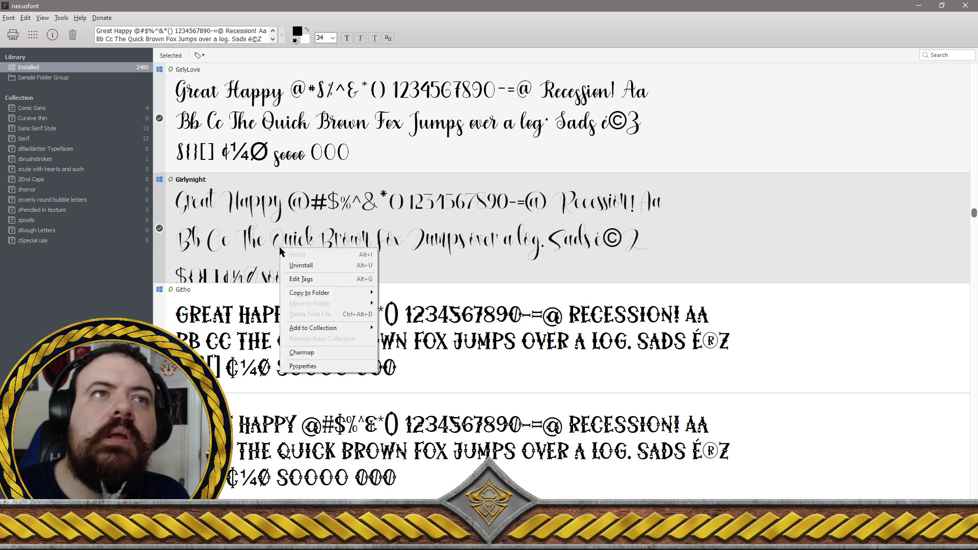
click(333, 266)
click(528, 298)
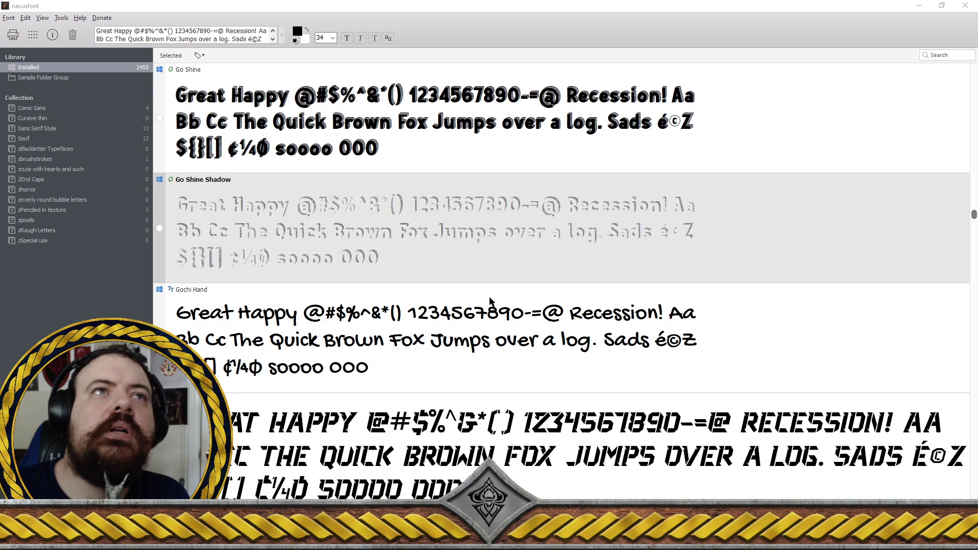
Go back to the Githo font and examine its letterforms in the full-size font preview, closing the preview when done
scroll(491, 301, up, 5)
scroll(491, 301, up, 4)
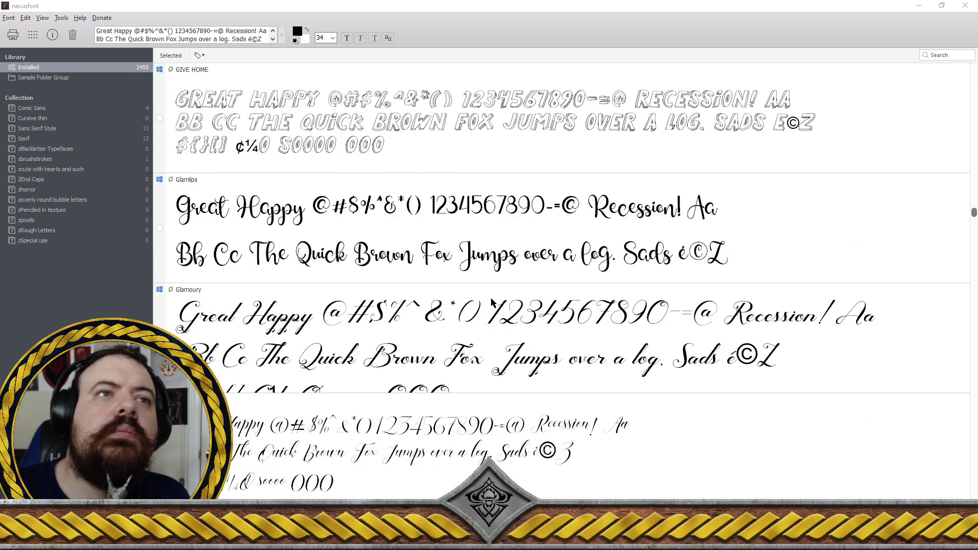
scroll(492, 303, up, 3)
scroll(492, 302, up, 5)
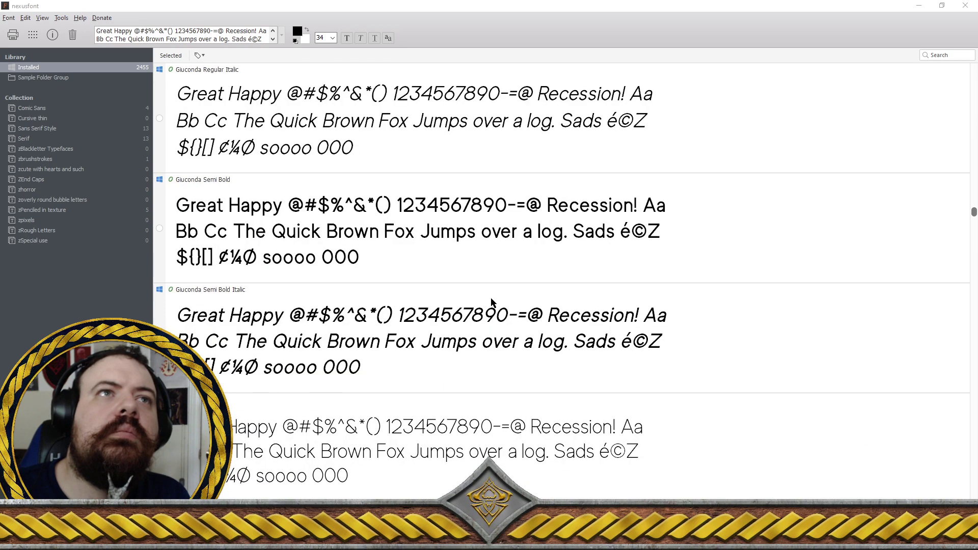
scroll(492, 302, up, 6)
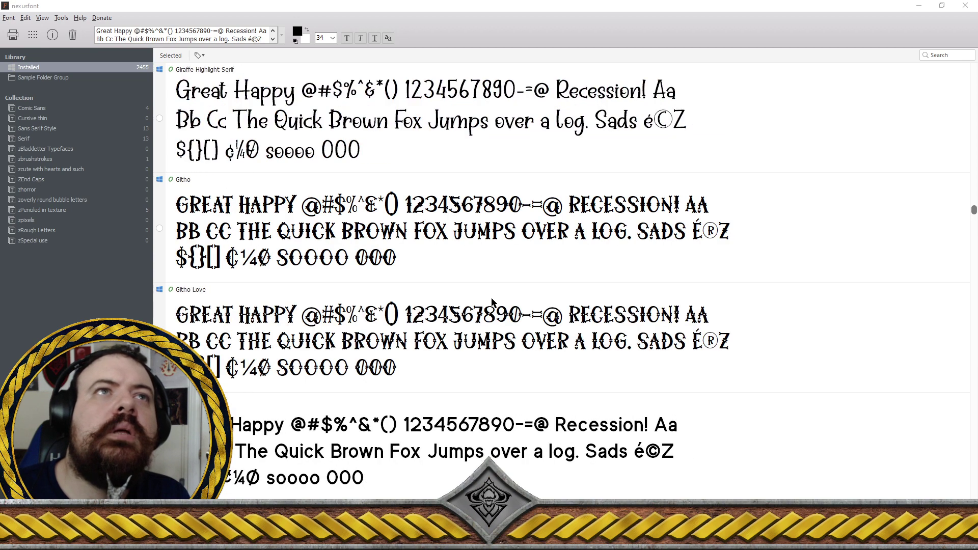
double_click(412, 258)
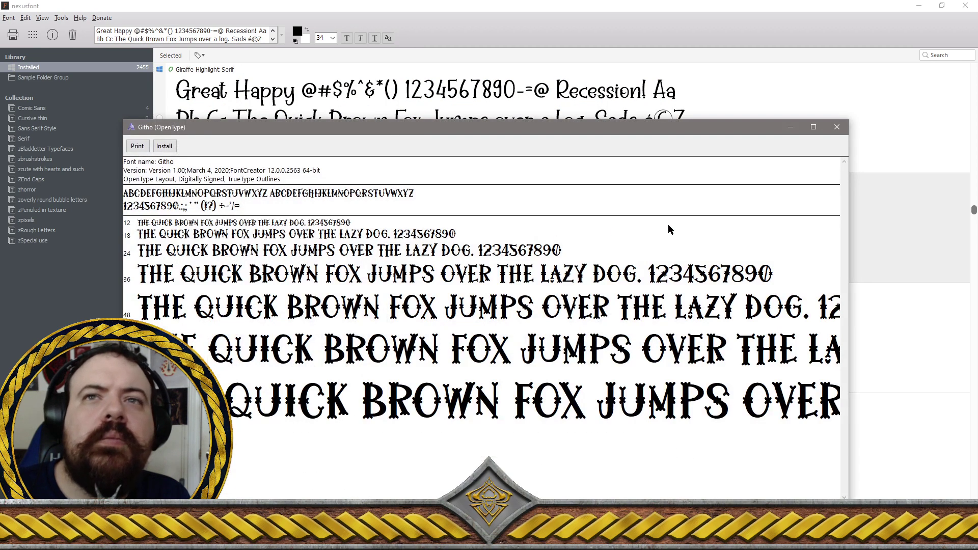
click(837, 128)
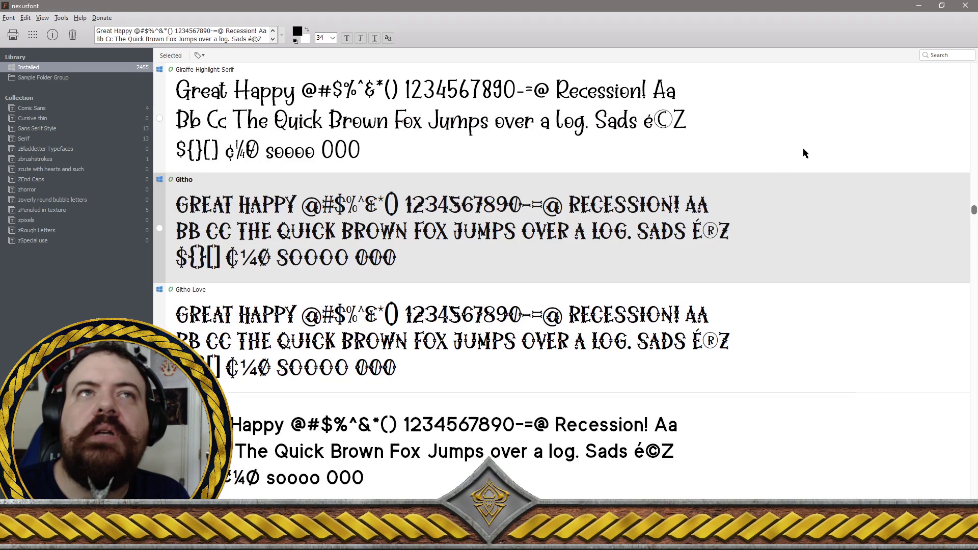
double_click(448, 255)
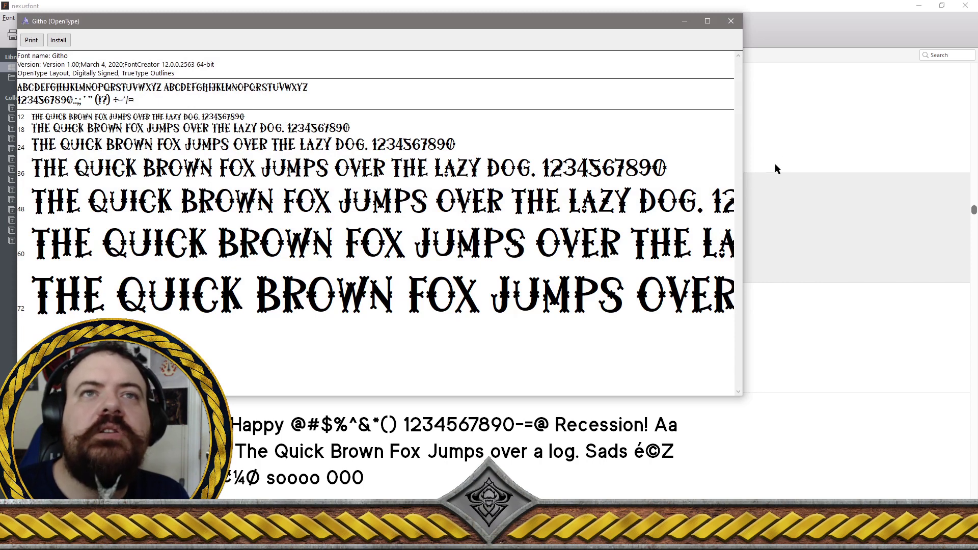
click(731, 21)
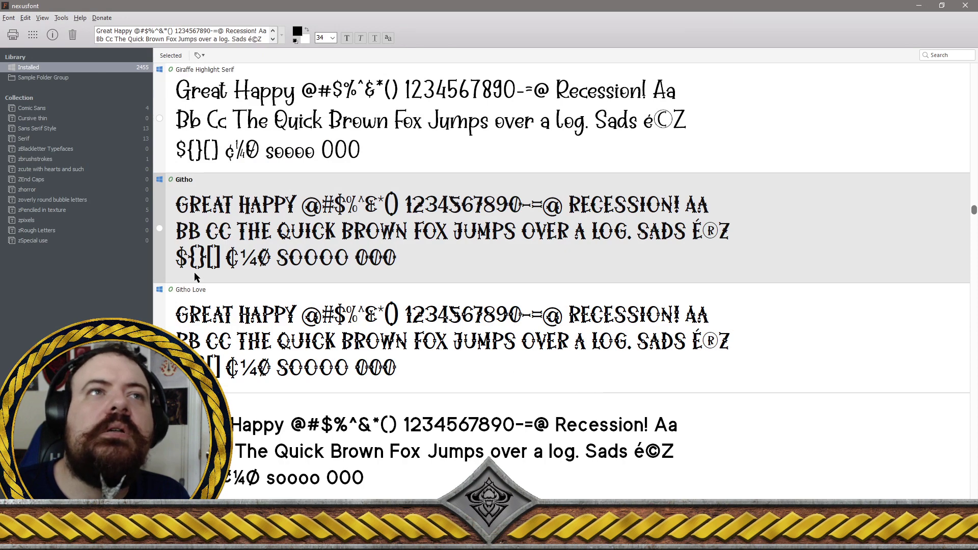
Check the Githo, Githo Love and Giuconda Bold fonts in the Installed list
click(159, 228)
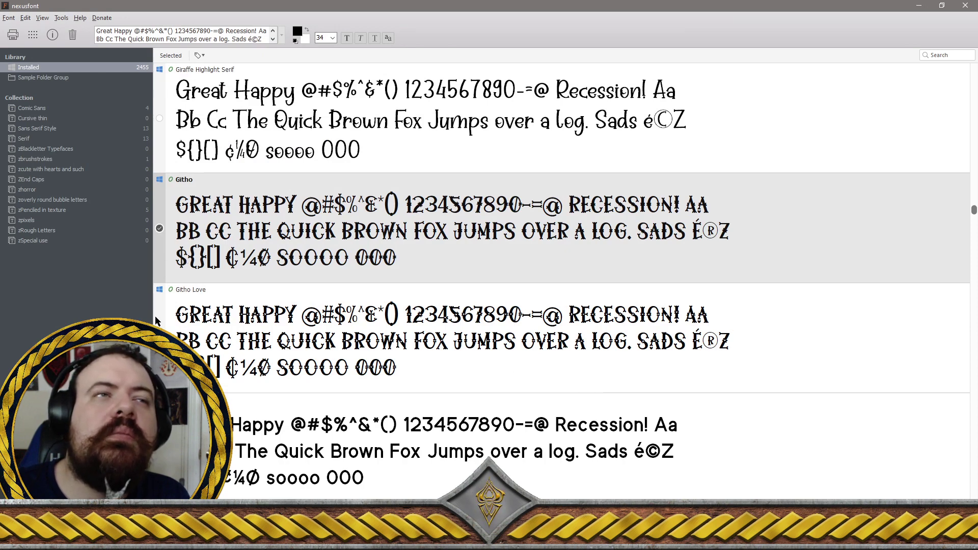
scroll(560, 227, down, 1)
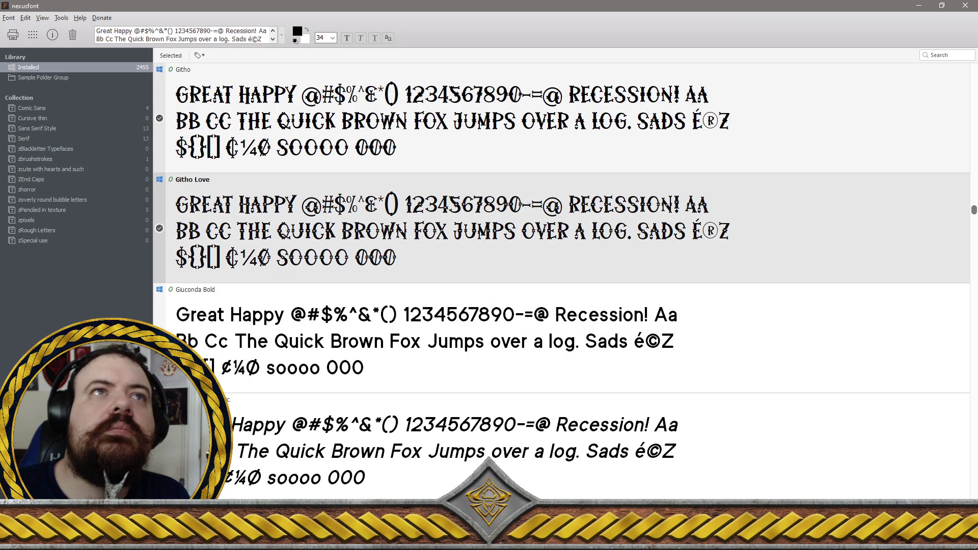
scroll(560, 228, down, 1)
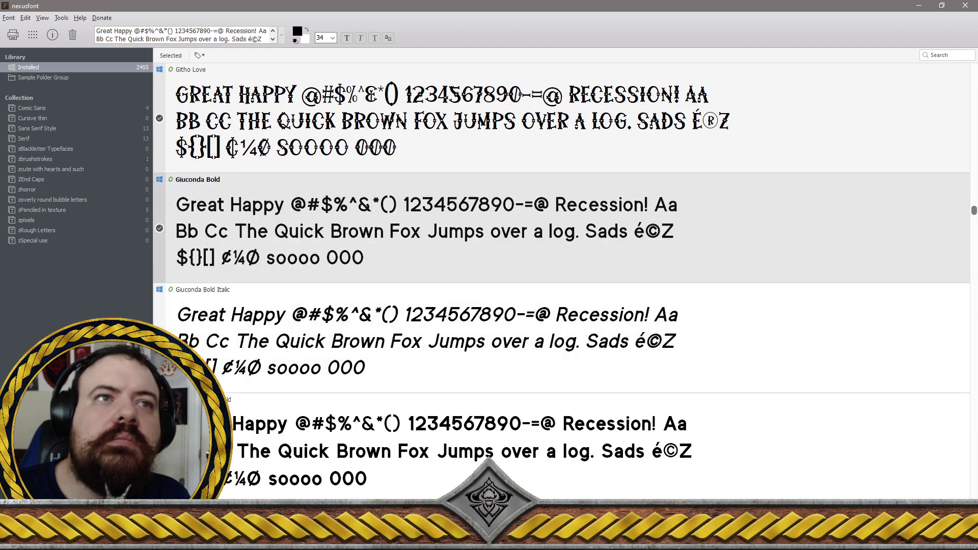
Check the Giuconda Bold Italic, Extra Bold, Extra Bold Italic, Heavy and Heavy Italic fonts
scroll(560, 228, down, 1)
scroll(561, 228, down, 1)
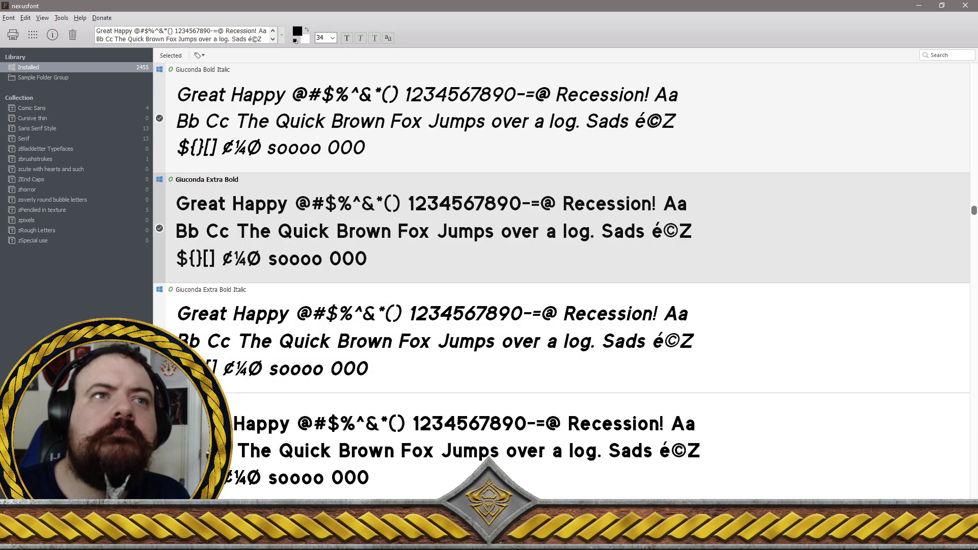
scroll(561, 227, down, 1)
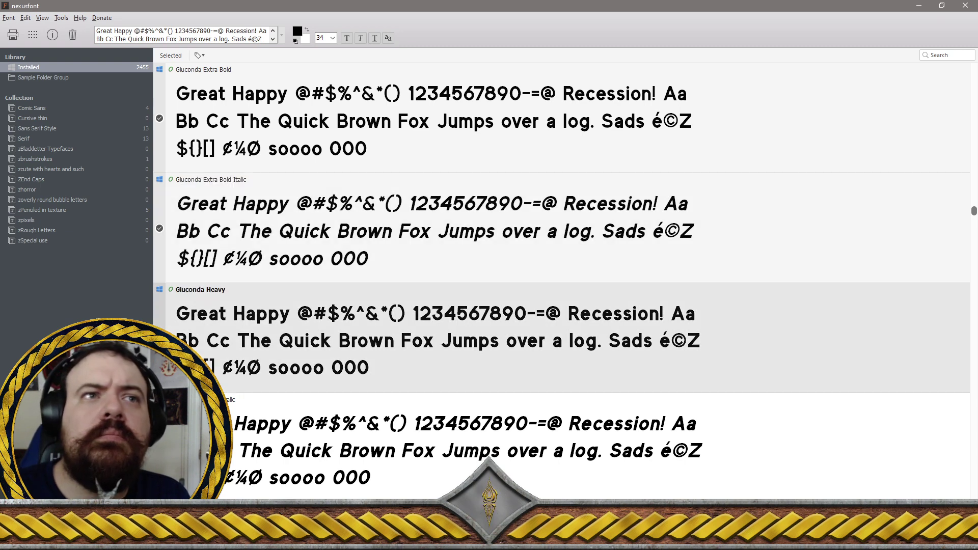
scroll(560, 280, down, 1)
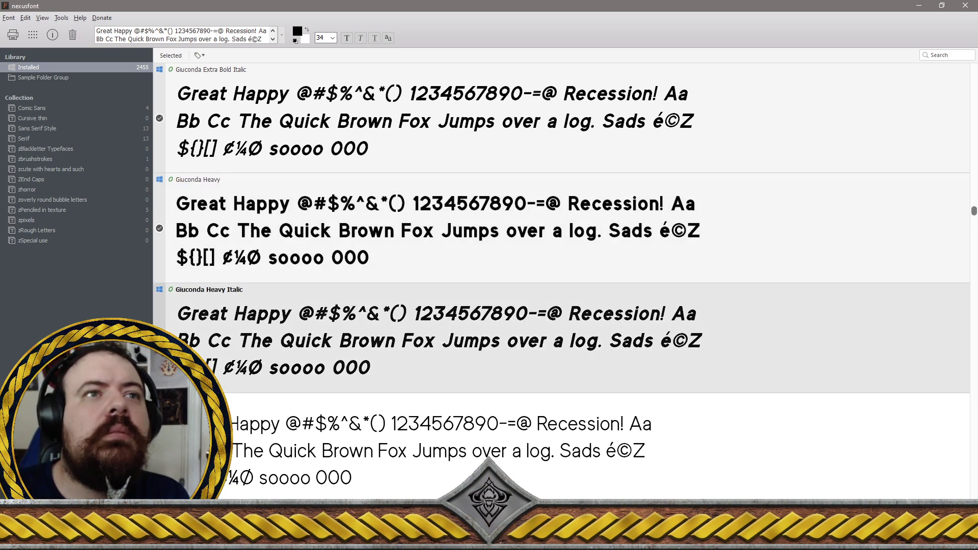
scroll(560, 336, down, 1)
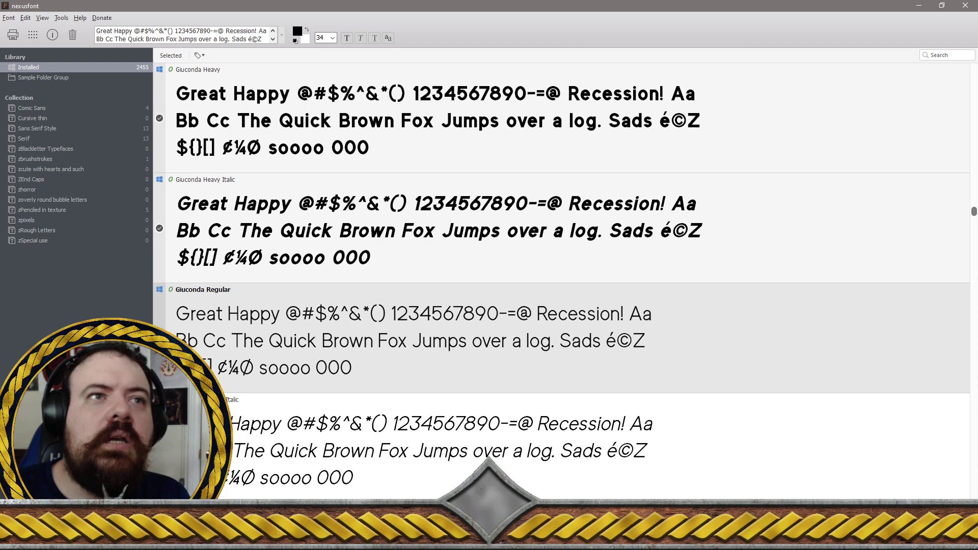
Check the remaining Giuconda fonts: Regular, Regular Italic, Semi Bold, Semi Bold Italic, Thin and Thin Italic
scroll(560, 337, down, 1)
scroll(561, 336, down, 1)
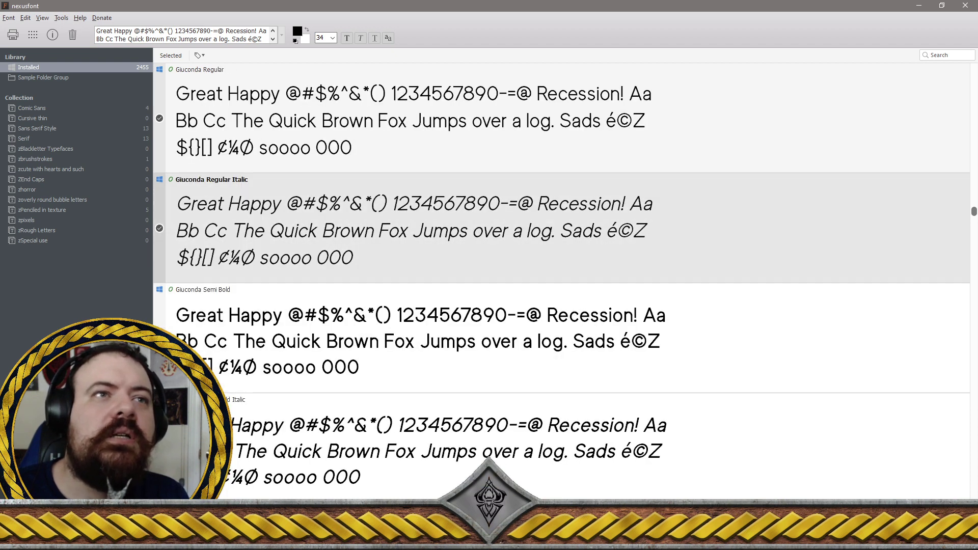
scroll(561, 336, down, 1)
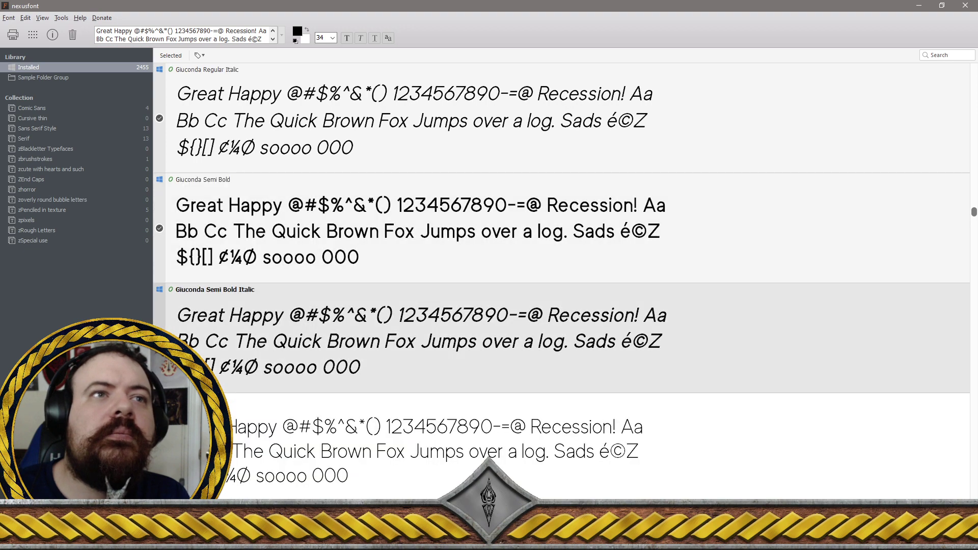
scroll(561, 336, down, 1)
scroll(561, 337, down, 1)
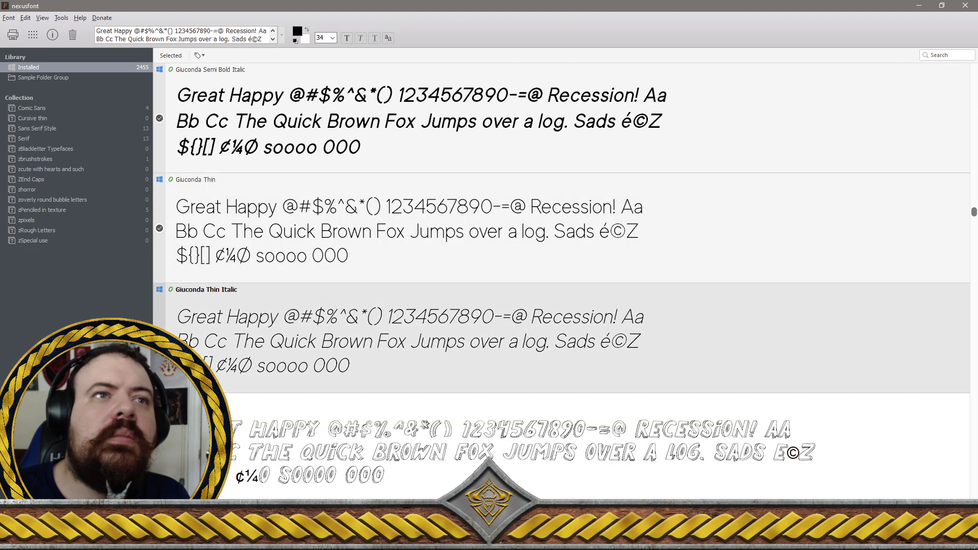
scroll(561, 336, down, 1)
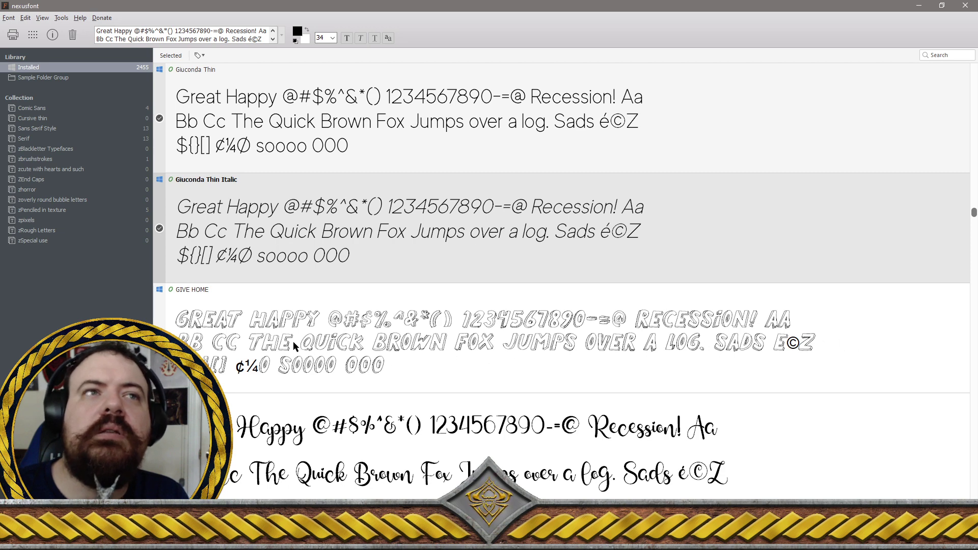
Add GIVE HOME, Glamlips, Glamoury and Glitter to the checked fonts
scroll(561, 230, down, 1)
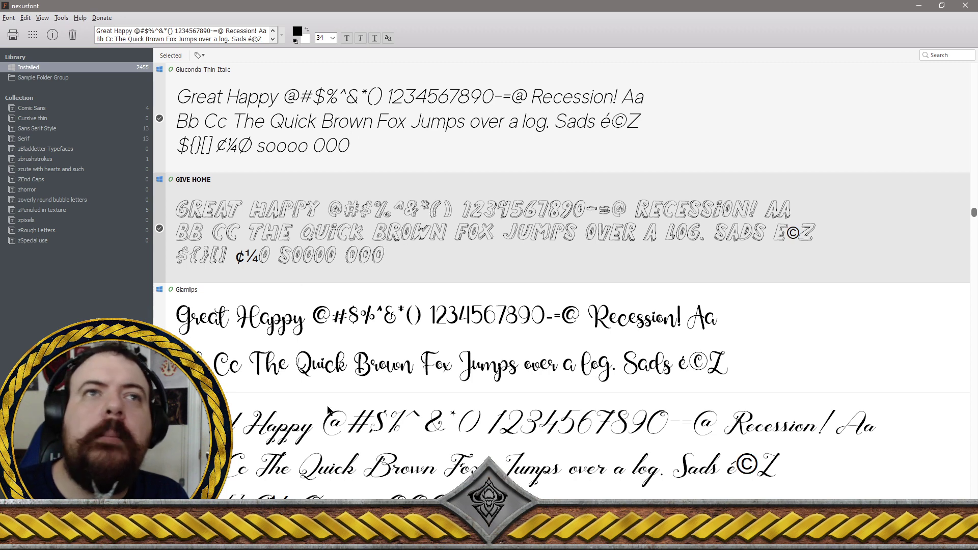
key(Down)
scroll(561, 283, down, 1)
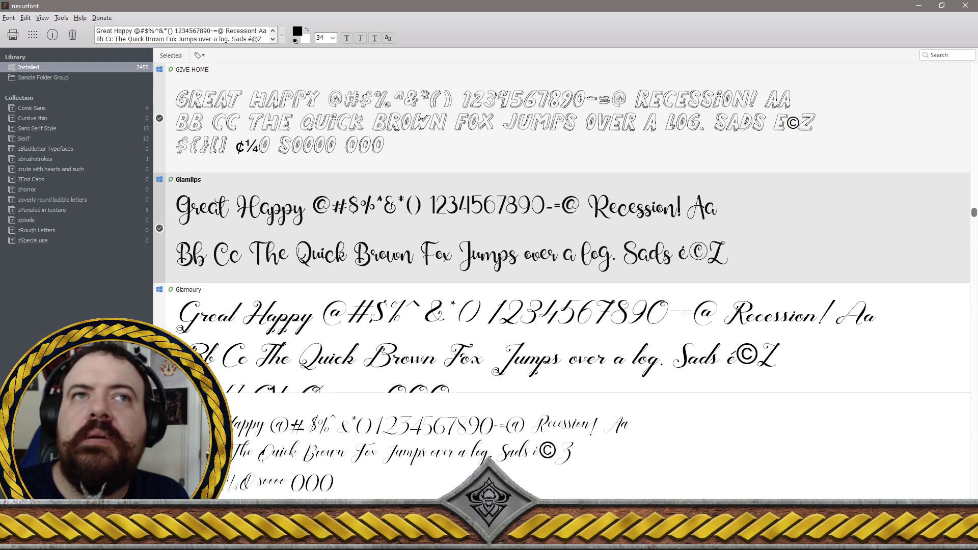
click(223, 335)
scroll(224, 335, down, 1)
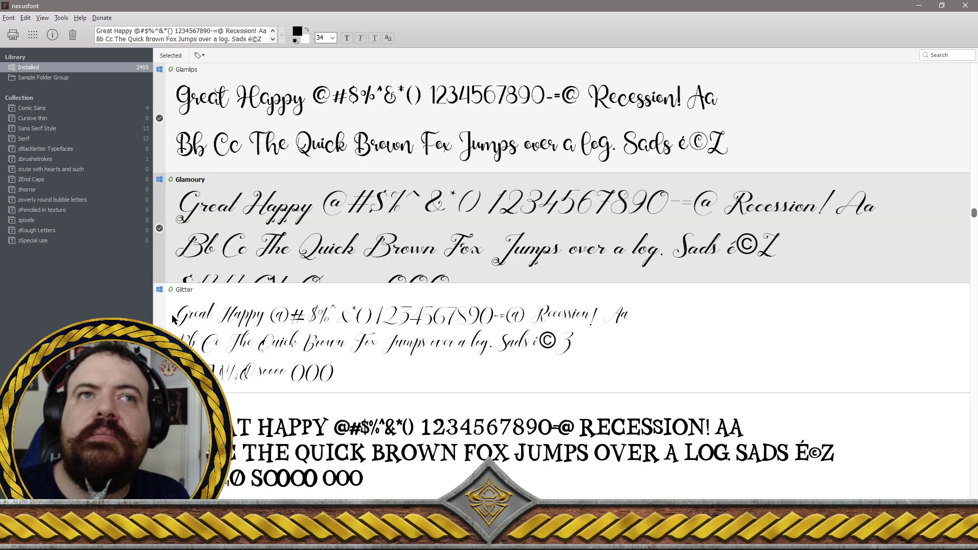
click(223, 336)
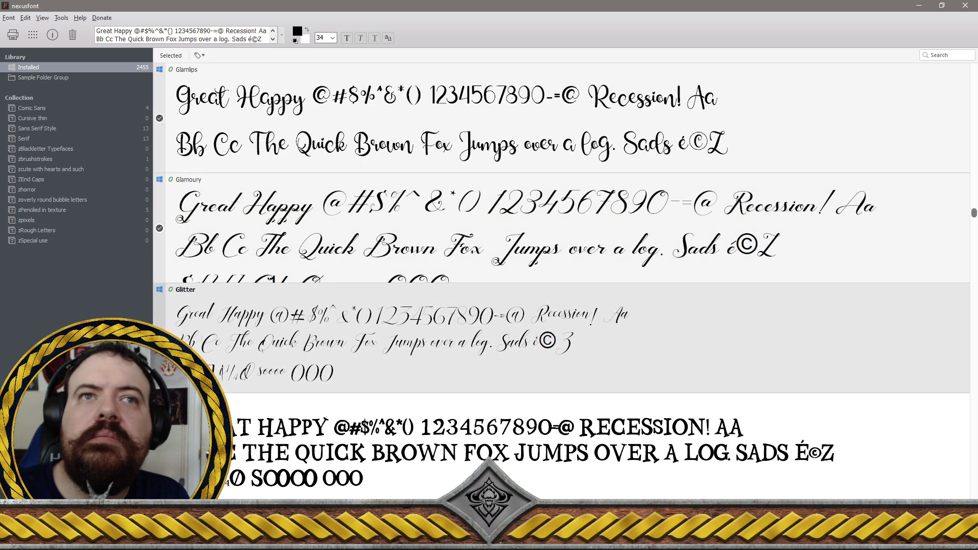
scroll(224, 335, down, 1)
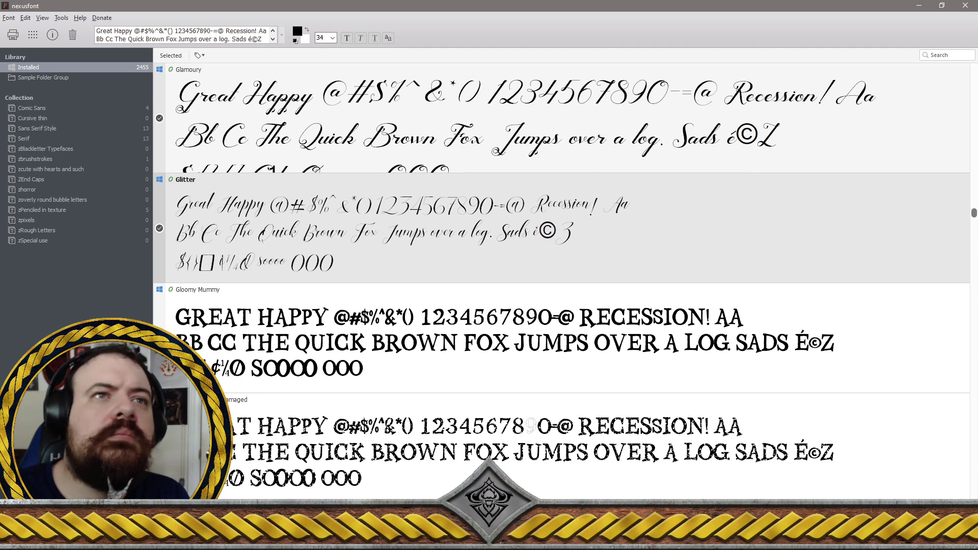
Check the Gloomy Mummy, Gloomy Mummy Damaged, Gnome Miracle and Gnomes Panda fonts
click(223, 335)
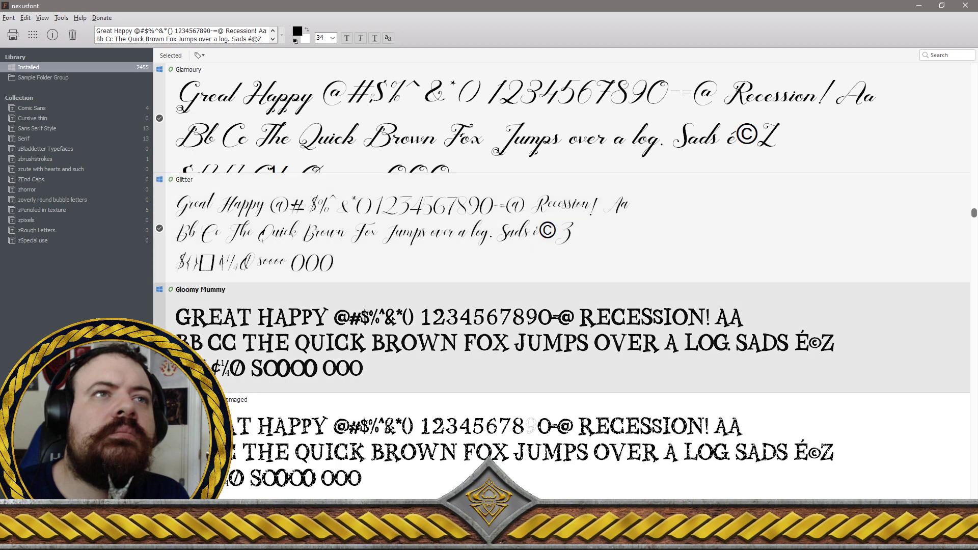
scroll(560, 280, down, 1)
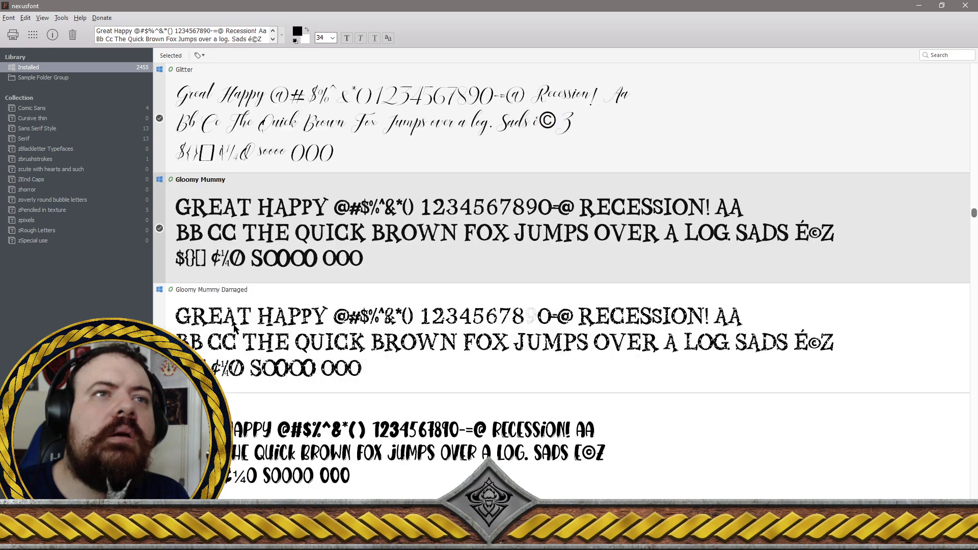
click(223, 335)
scroll(223, 336, down, 1)
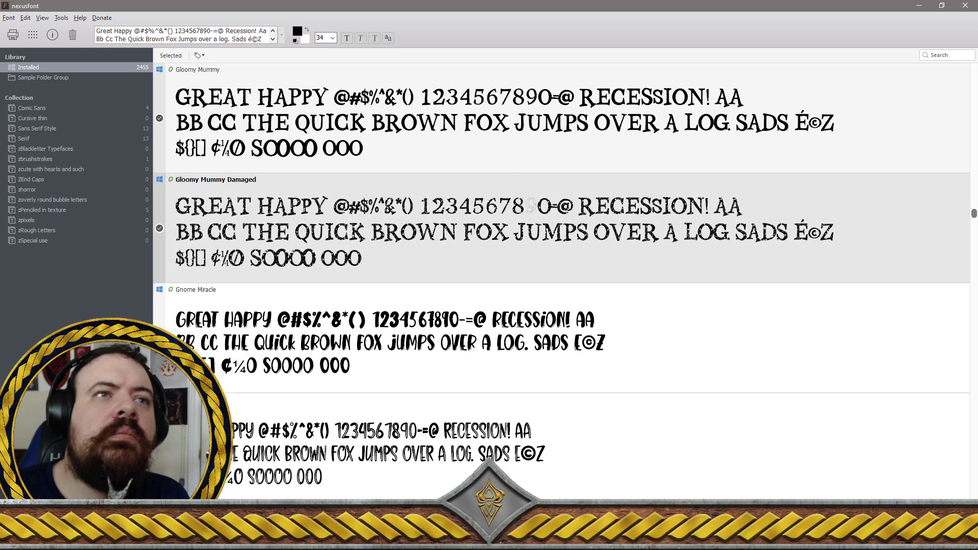
click(224, 335)
scroll(223, 336, down, 1)
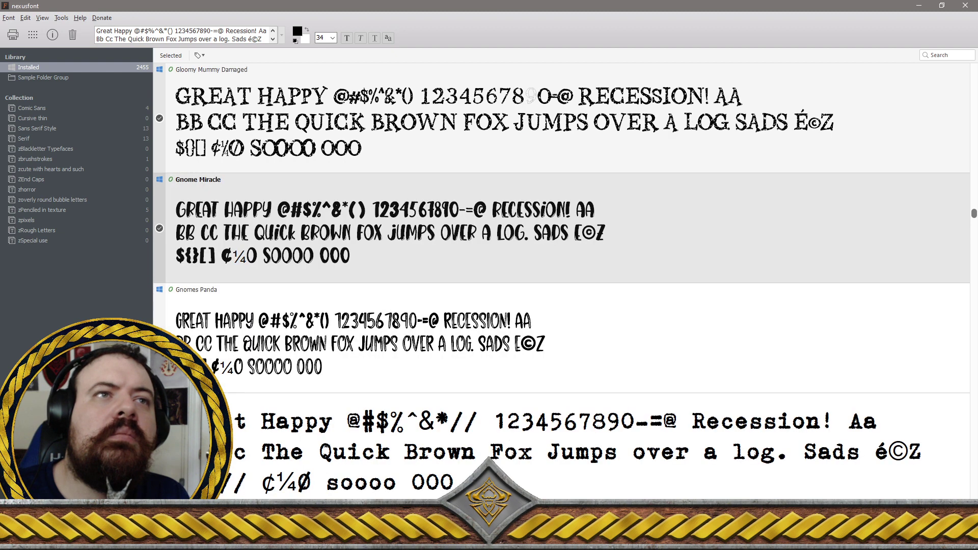
click(223, 336)
scroll(223, 336, down, 1)
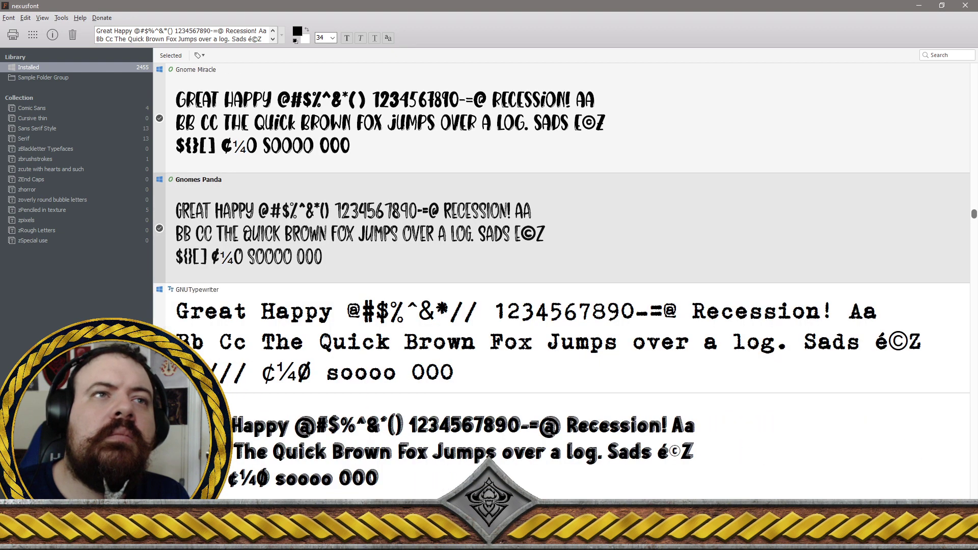
Add GNUTypewriter, Go Shine and Go Shine Shadow to the checked fonts
click(223, 336)
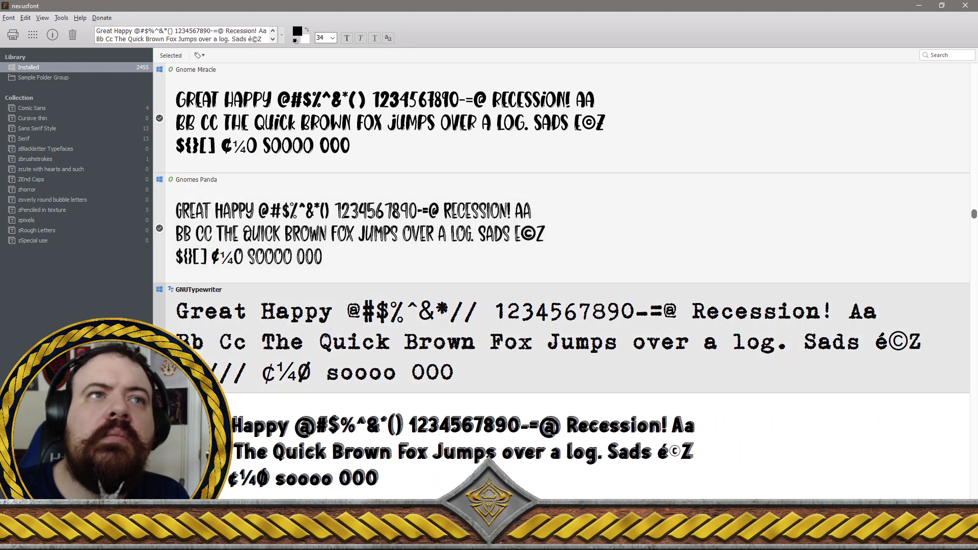
scroll(223, 336, down, 1)
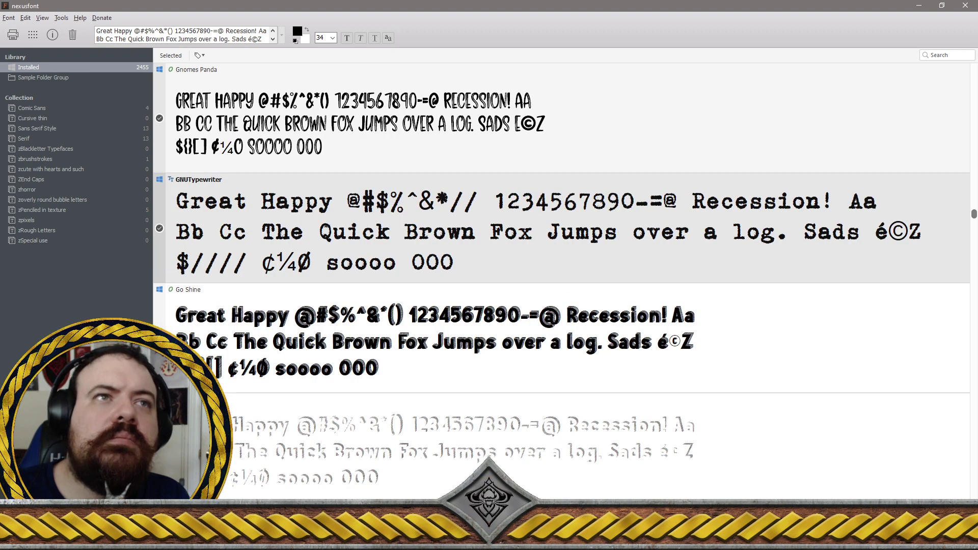
click(223, 337)
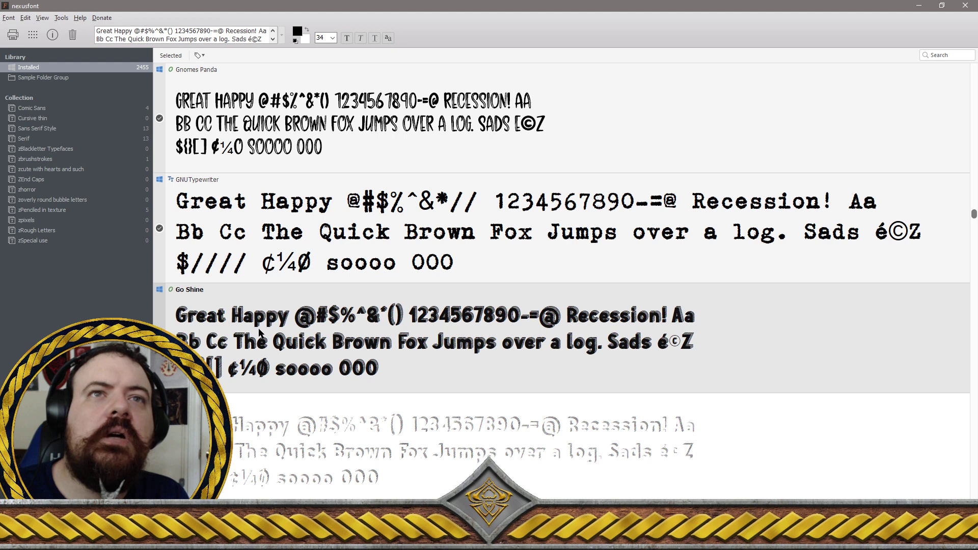
scroll(262, 335, down, 1)
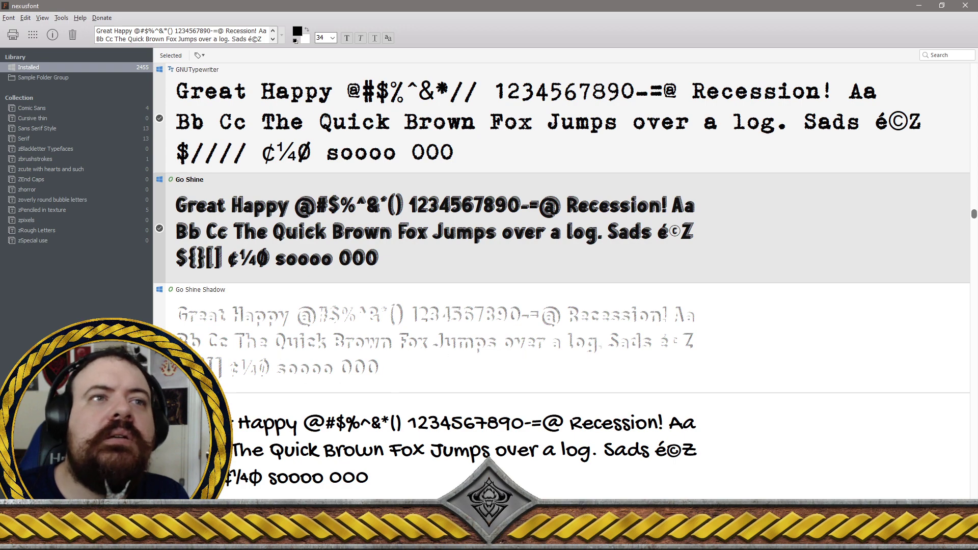
click(276, 363)
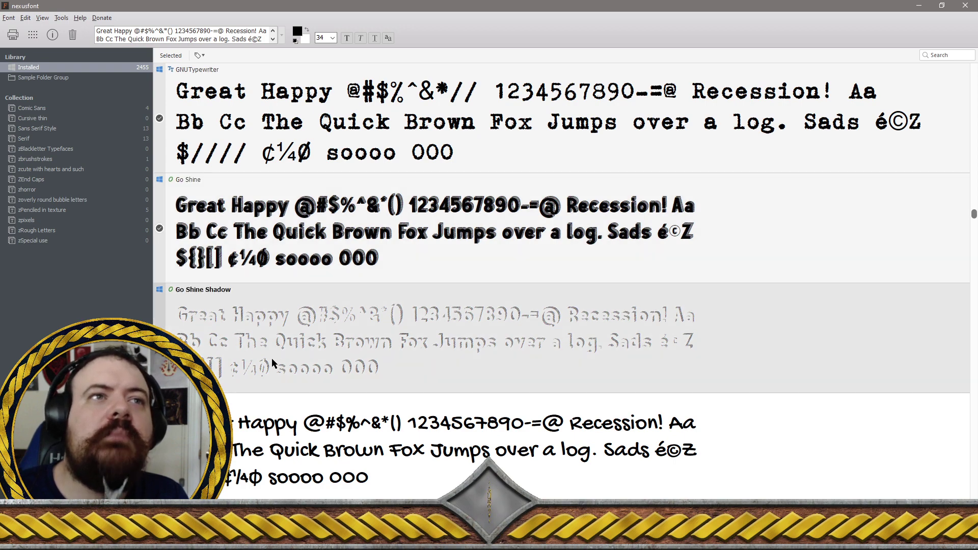
scroll(275, 365, down, 1)
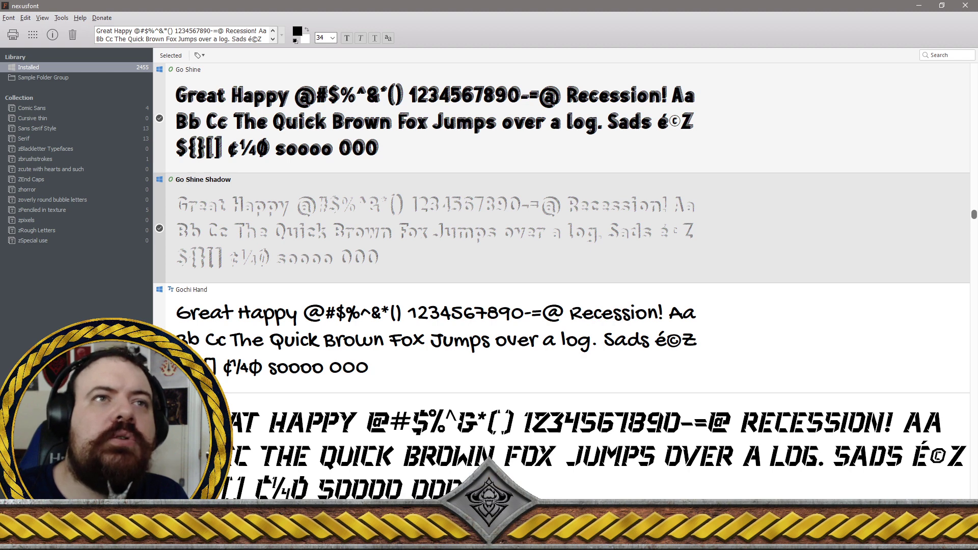
Check the Gochi Hand, GOFIRE and Golden Motion fonts in the Installed list
click(275, 363)
scroll(561, 286, down, 1)
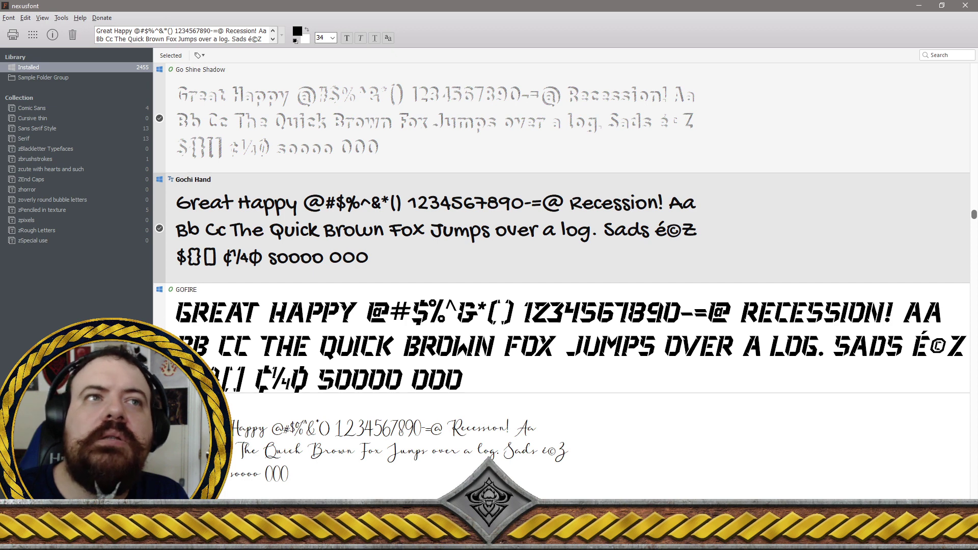
click(168, 347)
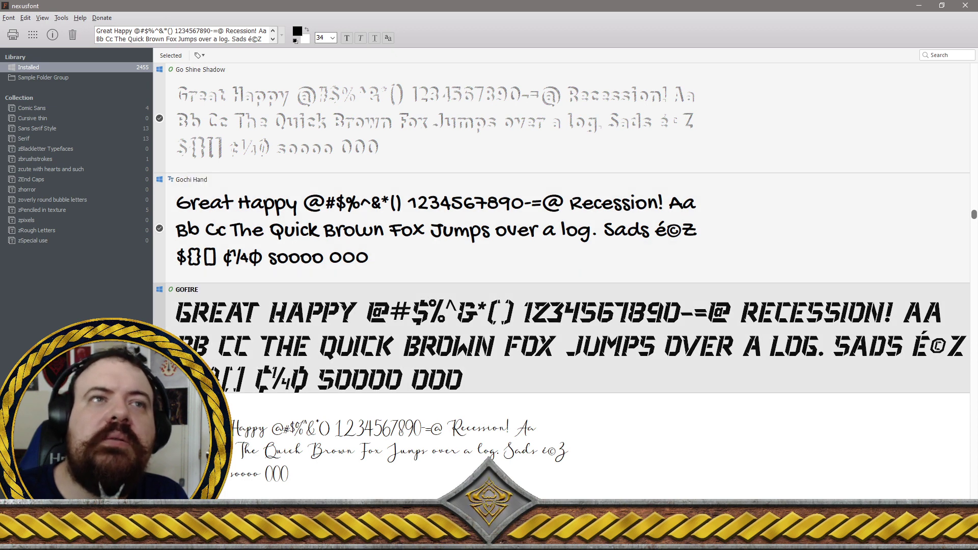
scroll(561, 275, down, 1)
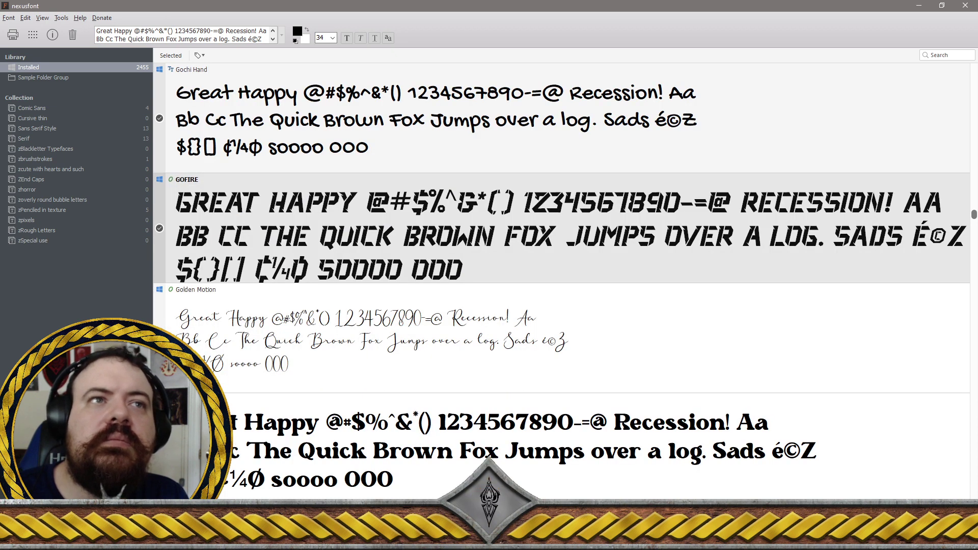
click(168, 347)
scroll(560, 275, down, 1)
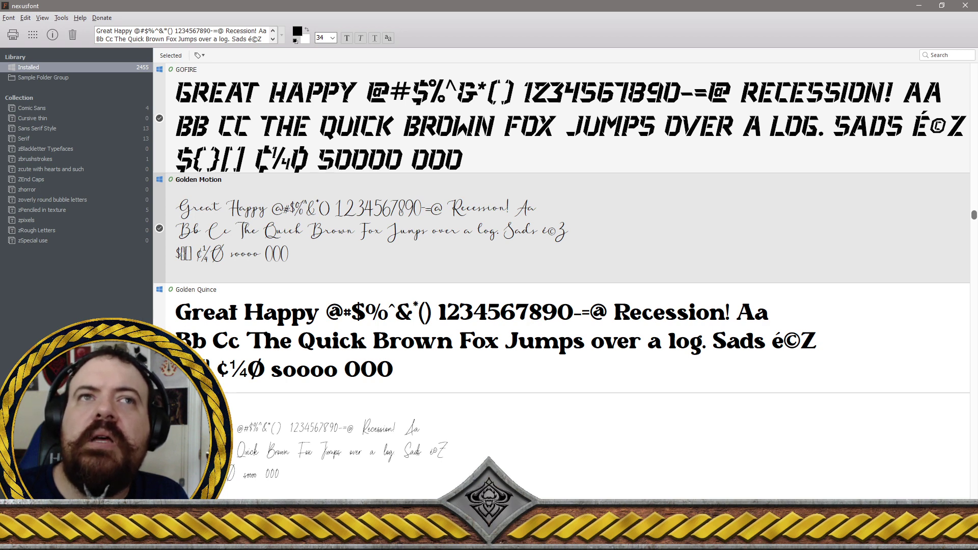
Check the Golden Quince, Goldenlead, GoldingSignature, GoldingSignatureItalic-Italic and Goldiolus fonts
scroll(355, 347, down, 1)
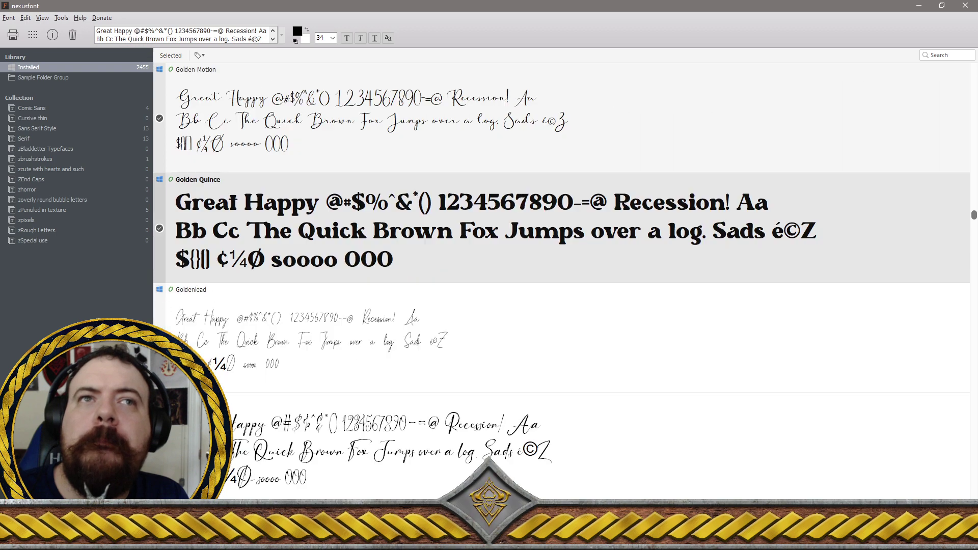
scroll(356, 346, down, 1)
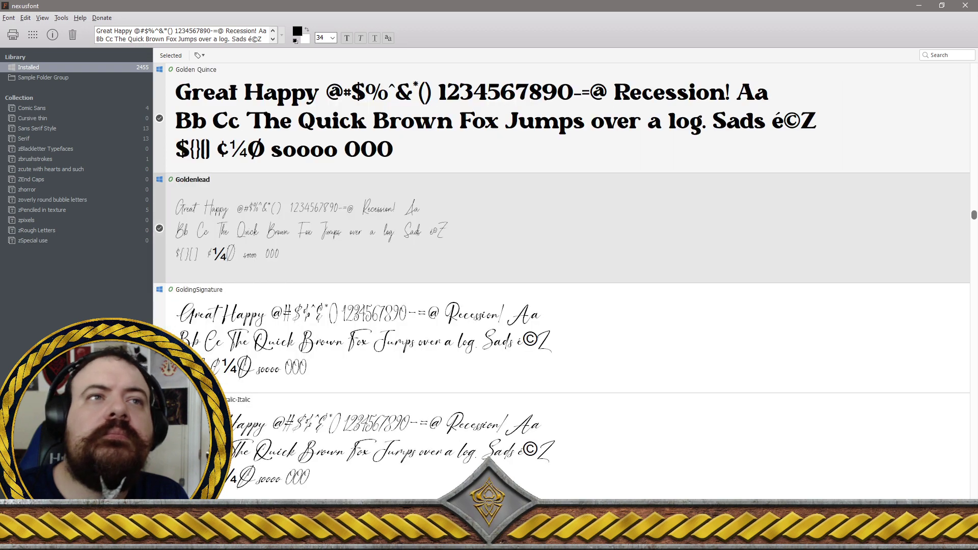
scroll(356, 347, down, 1)
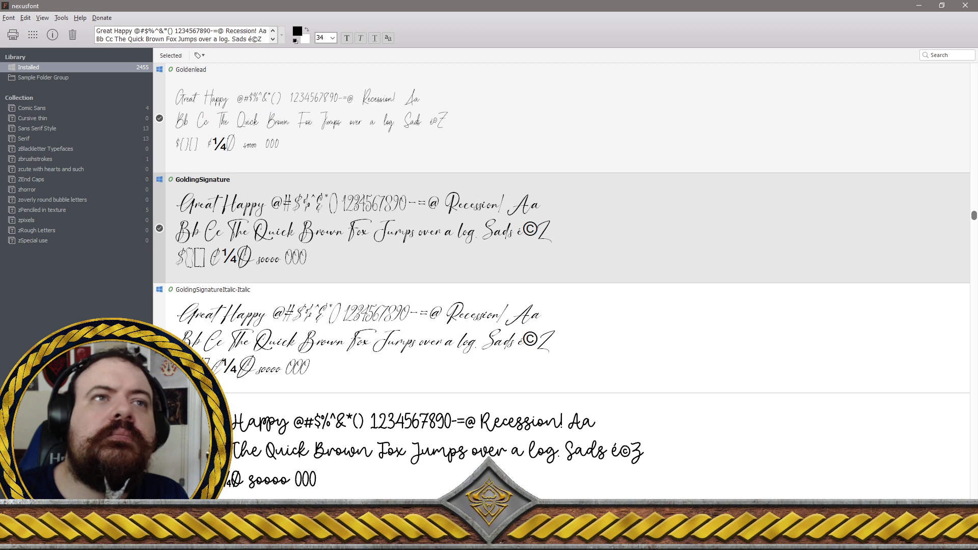
scroll(356, 347, down, 1)
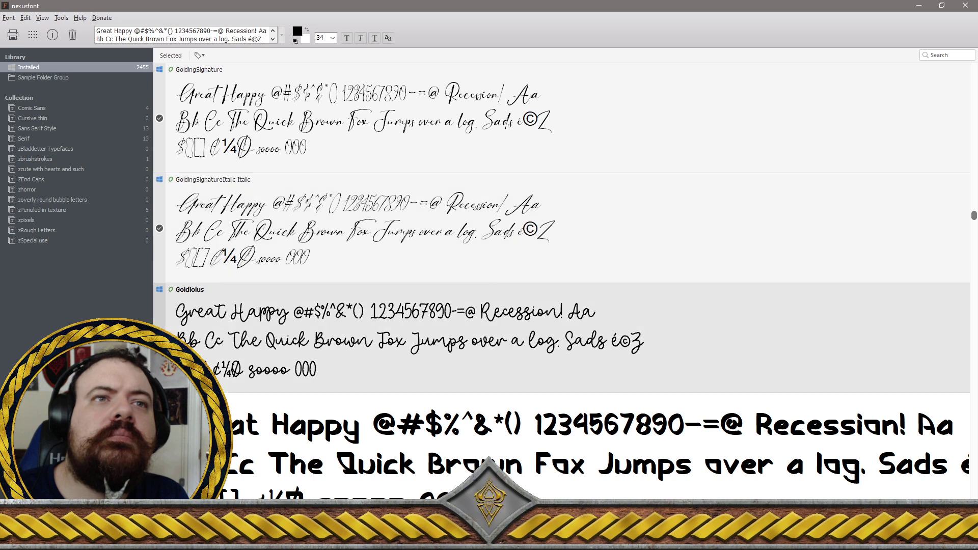
Add GONDESS and Good Sunset to the checked fonts
scroll(561, 283, down, 1)
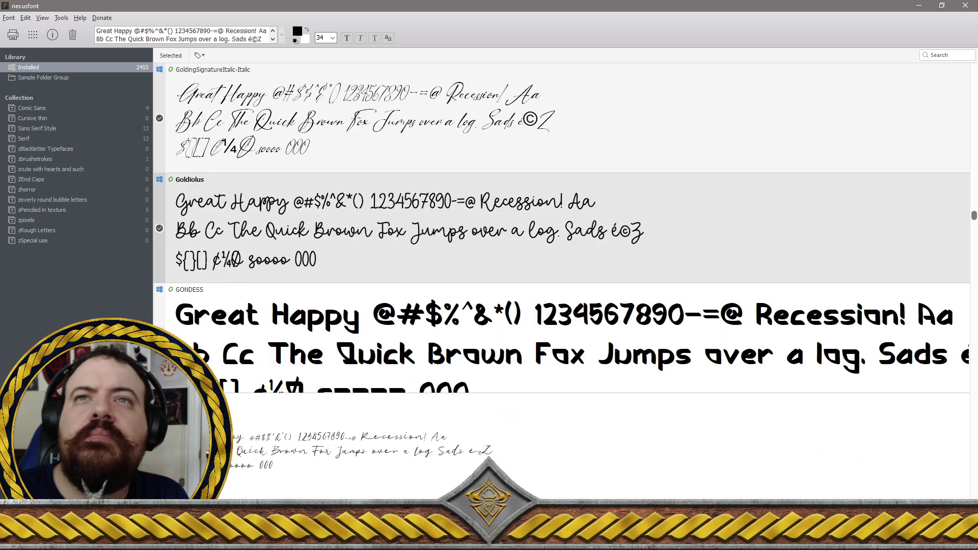
scroll(561, 331, down, 1)
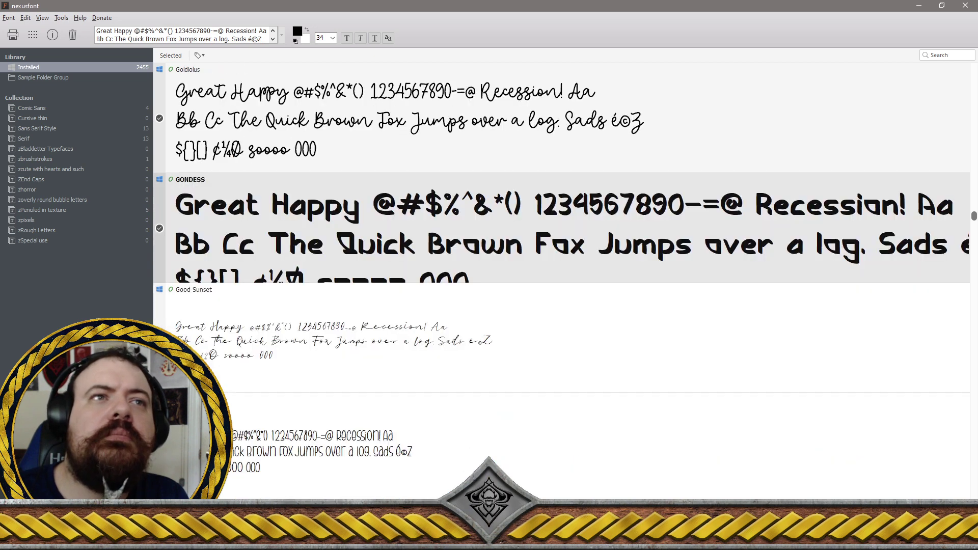
scroll(562, 283, down, 1)
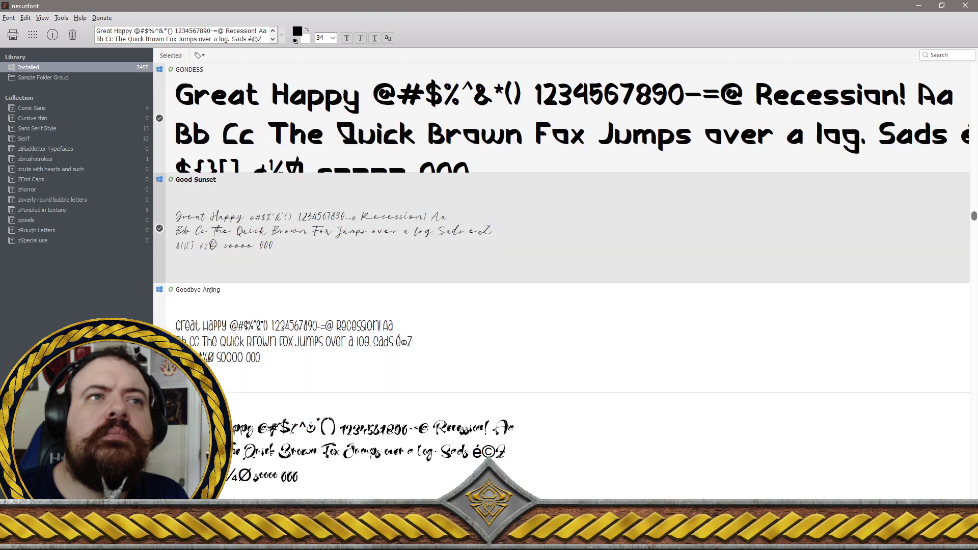
Check the Goodbye Anjing, GoodForYou and Goodness Cakes fonts in the Installed list
scroll(560, 282, down, 1)
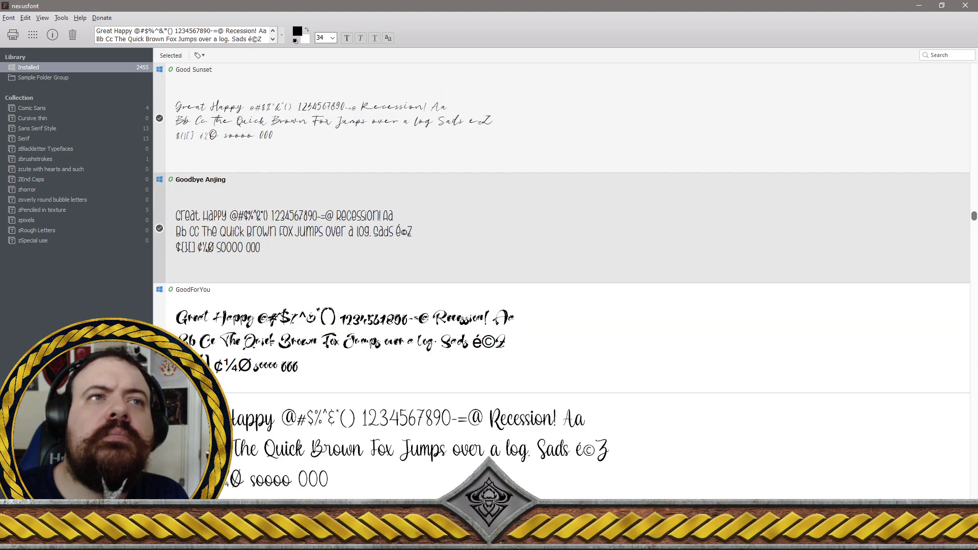
scroll(561, 282, down, 1)
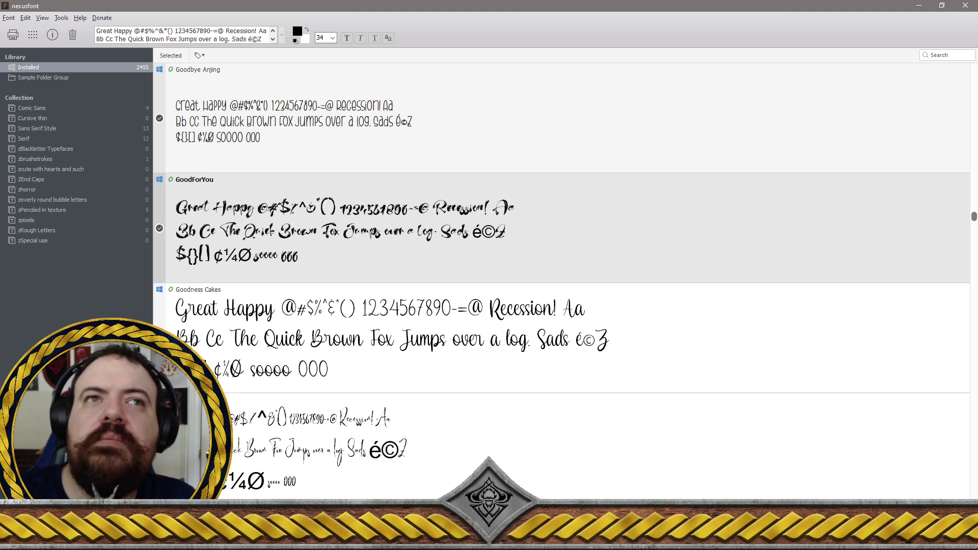
click(209, 332)
scroll(209, 331, down, 1)
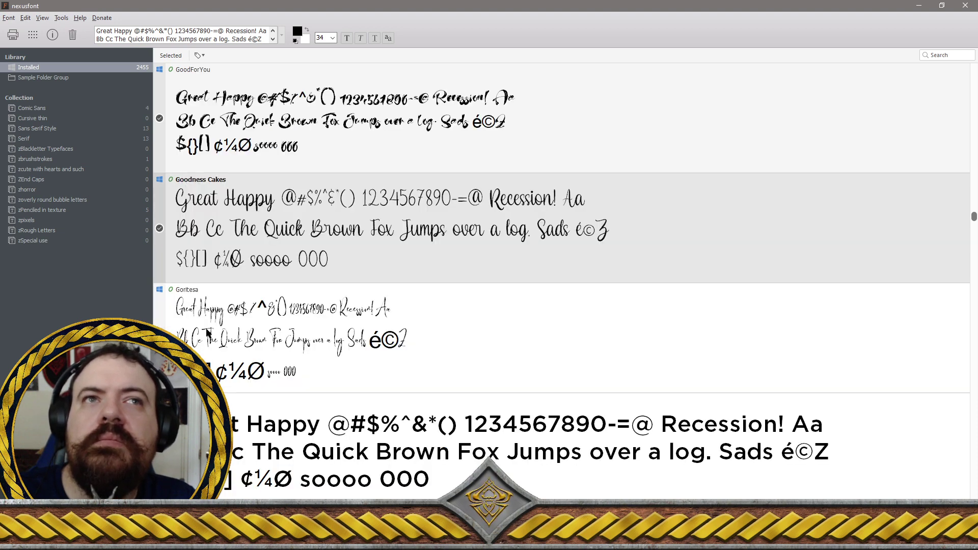
Add Goritesa, Gotham-Medium and Gottera to the checked fonts
click(209, 332)
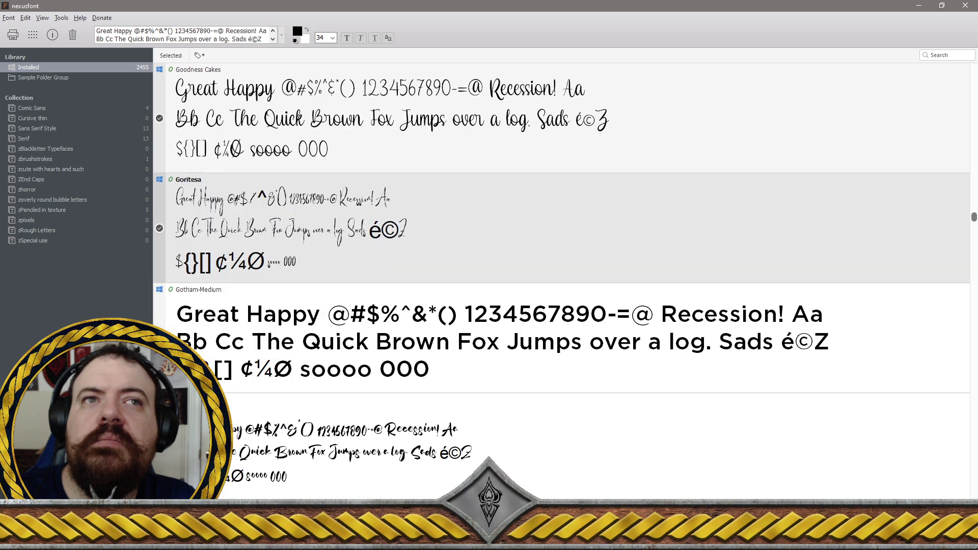
click(209, 332)
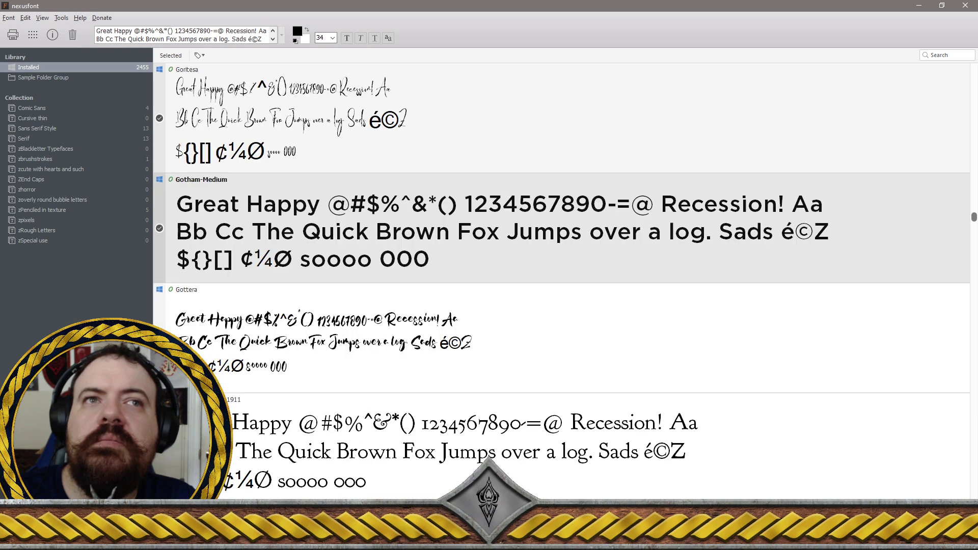
click(209, 332)
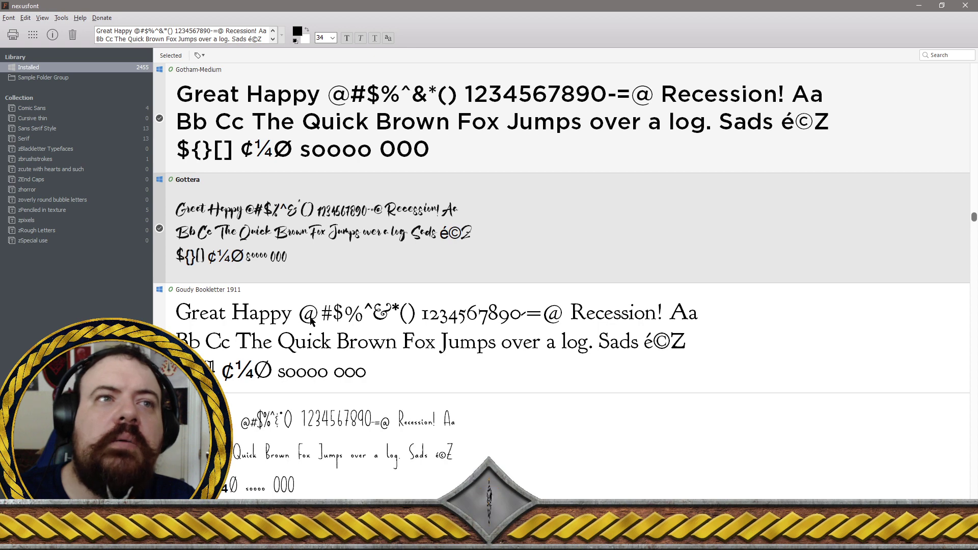
Skip Goudy Bookletter 1911 and check the Gradechalky, Grammatika and Grandmora fonts
scroll(423, 363, down, 1)
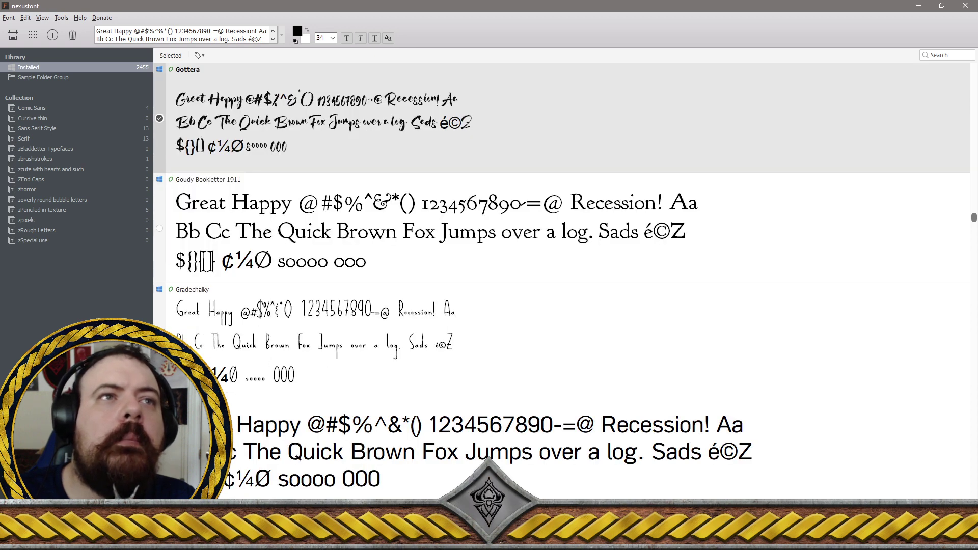
click(423, 363)
scroll(423, 362, down, 1)
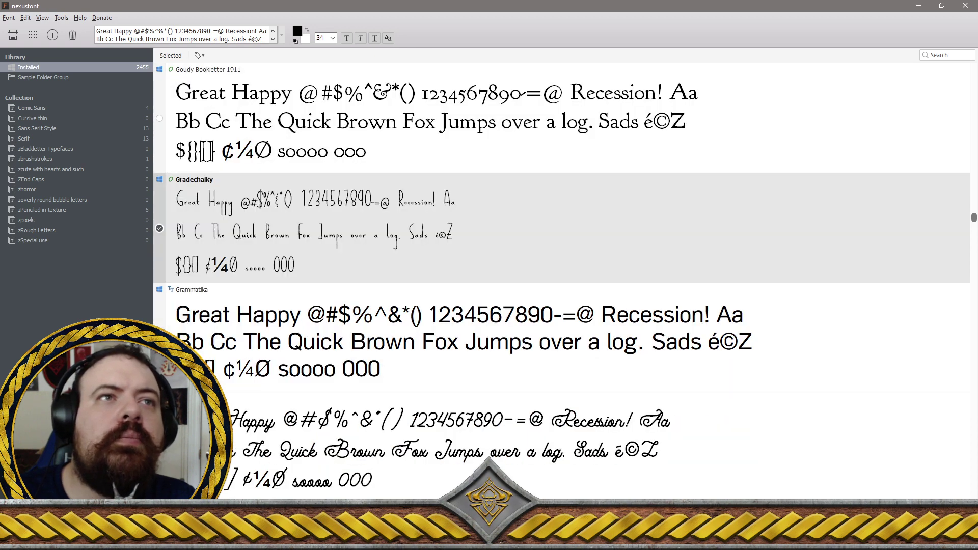
click(423, 363)
scroll(423, 363, down, 1)
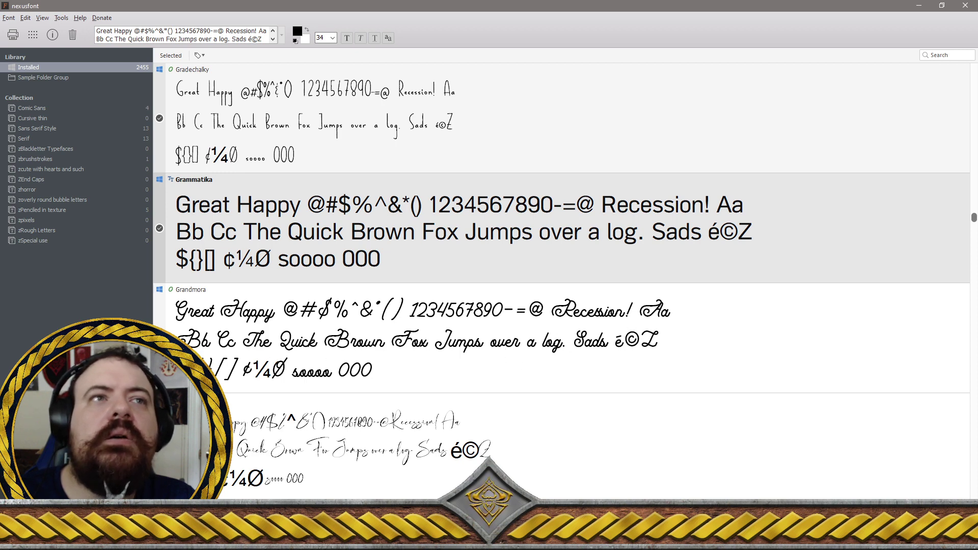
click(581, 345)
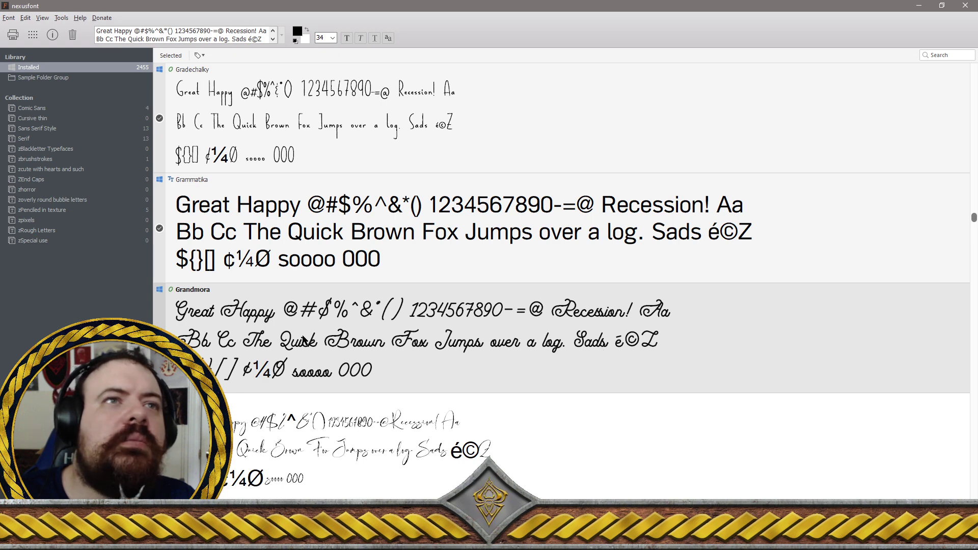
scroll(300, 340, down, 1)
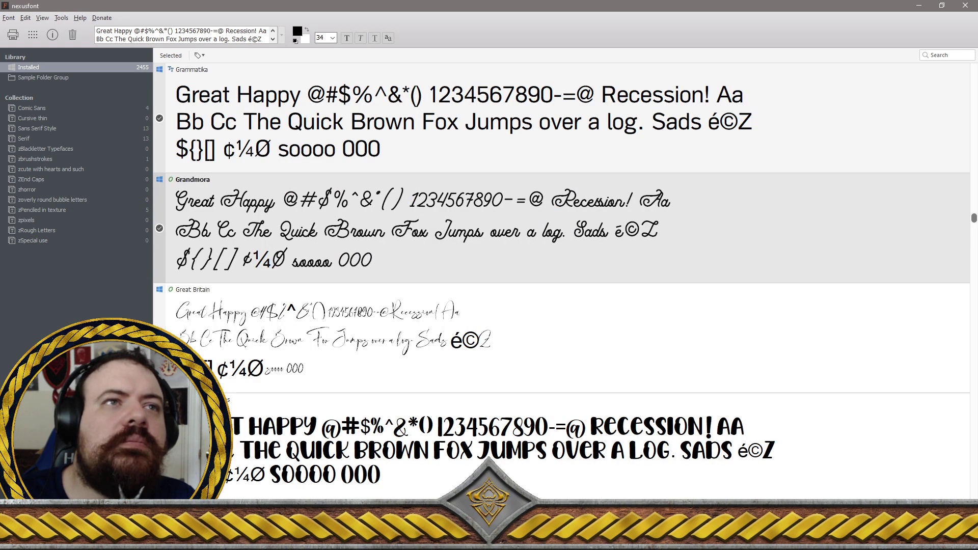
Check the Great Britain, Great Daylight Sans and Great Food fonts
click(301, 340)
scroll(301, 340, down, 1)
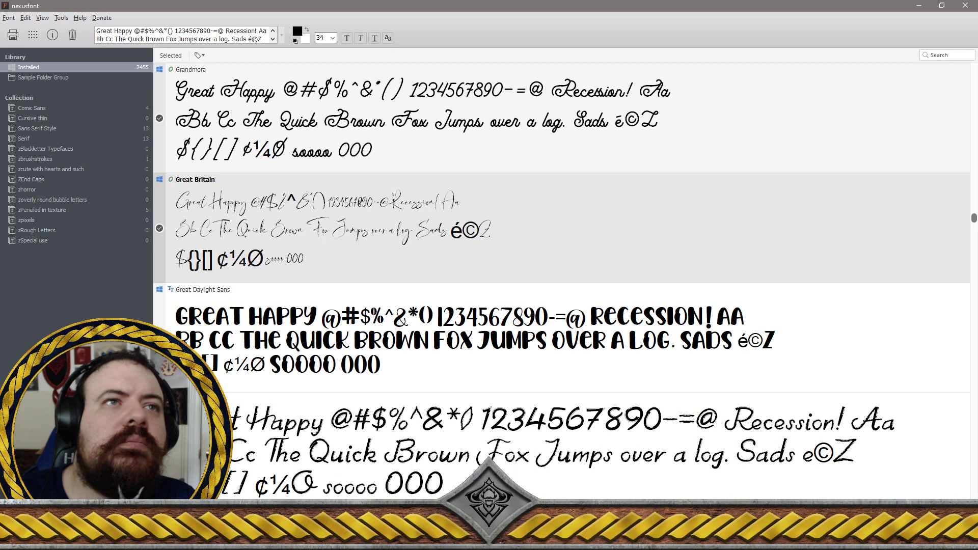
click(300, 341)
scroll(301, 341, down, 1)
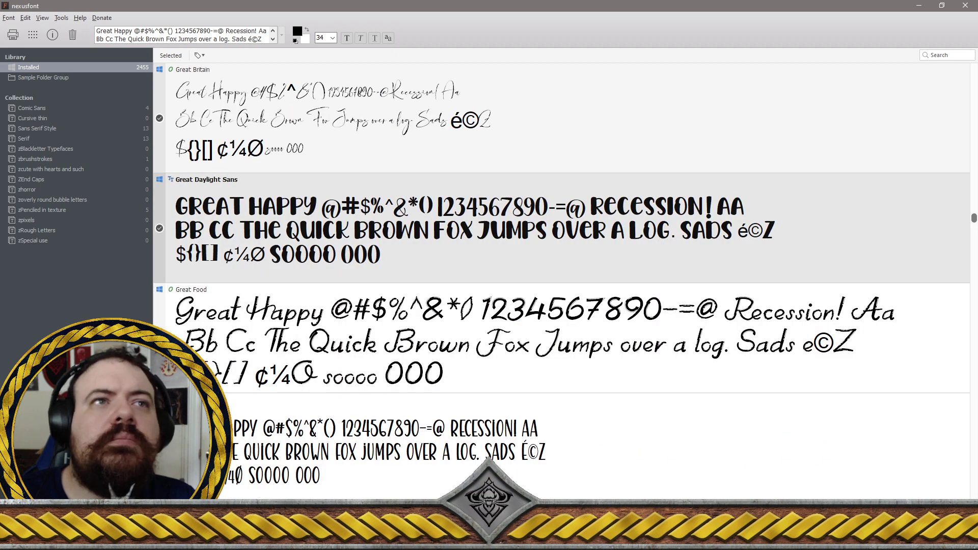
click(301, 340)
scroll(301, 341, down, 1)
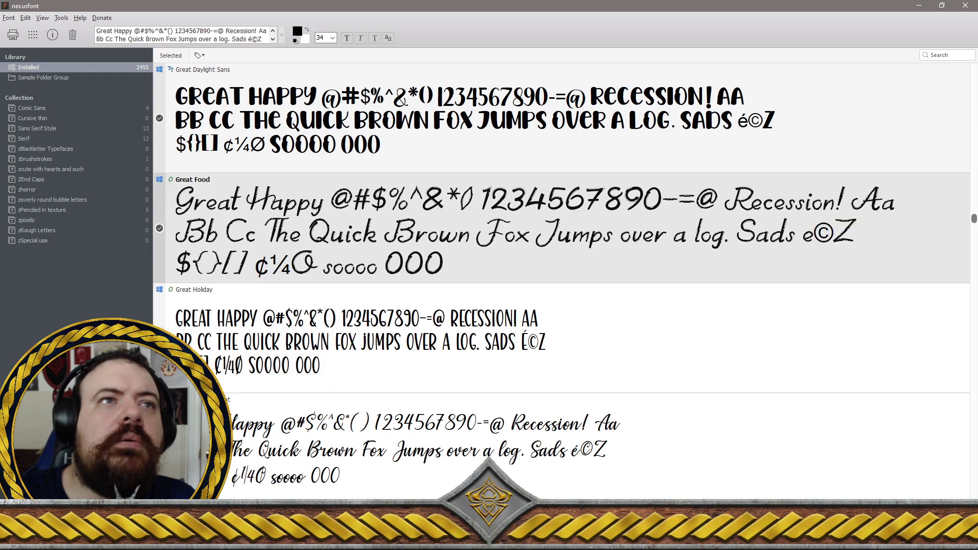
Add Great Holiday, Great Holiday Script and Great Vibes to the checked fonts
click(301, 340)
scroll(301, 340, down, 1)
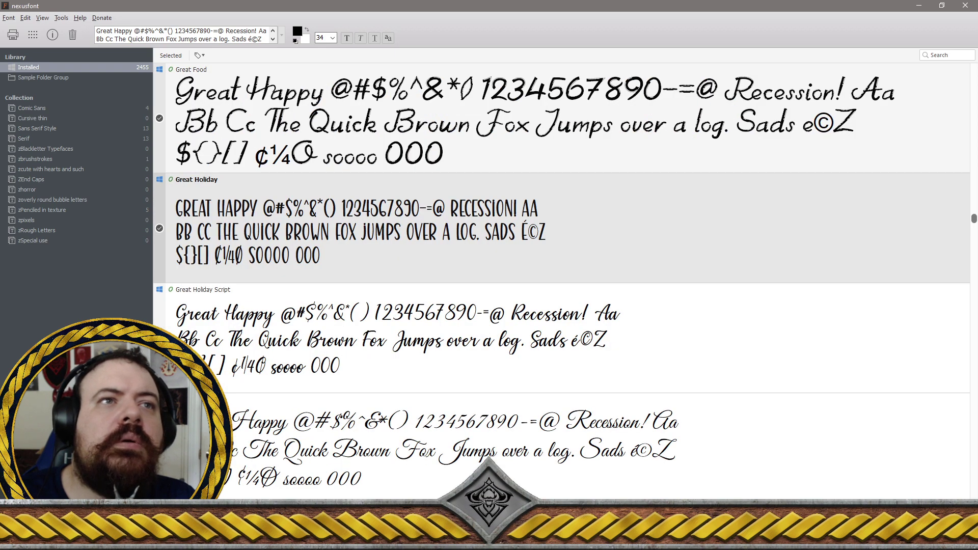
click(301, 341)
scroll(300, 340, down, 1)
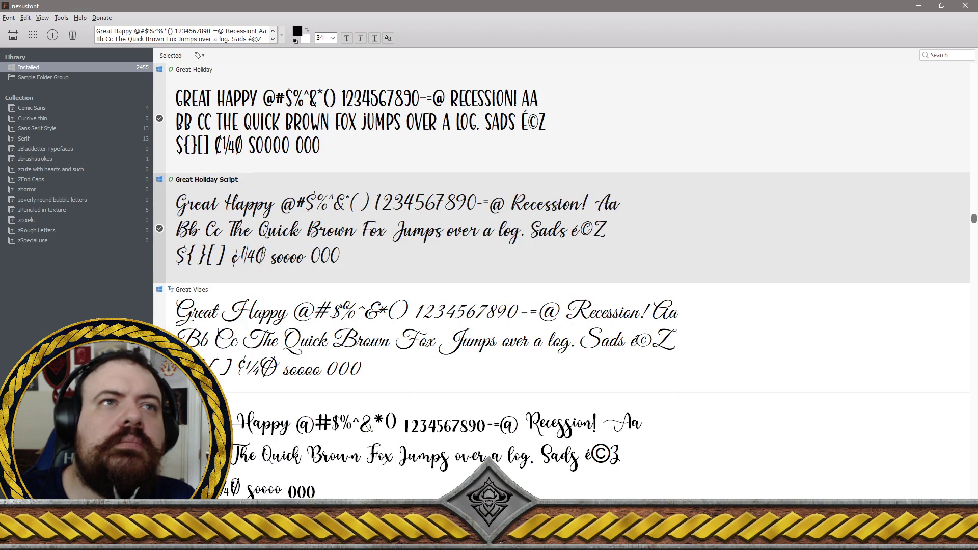
click(301, 340)
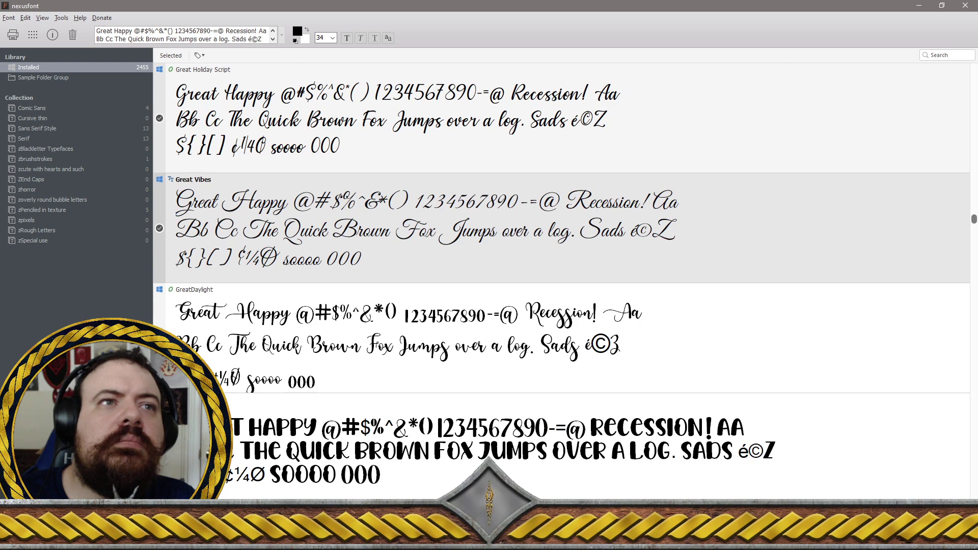
Check every font from GreatDaylight through Greenity-Bold, including GreatDaylightSans, Greater Delight, Greathy, Green Love and Greenity Bold
key(Down)
key(Down)
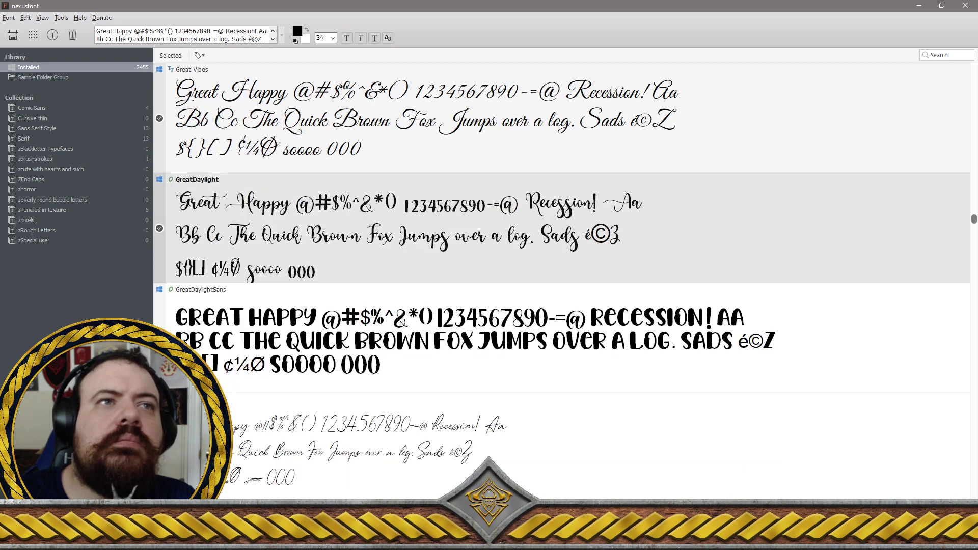
key(Down)
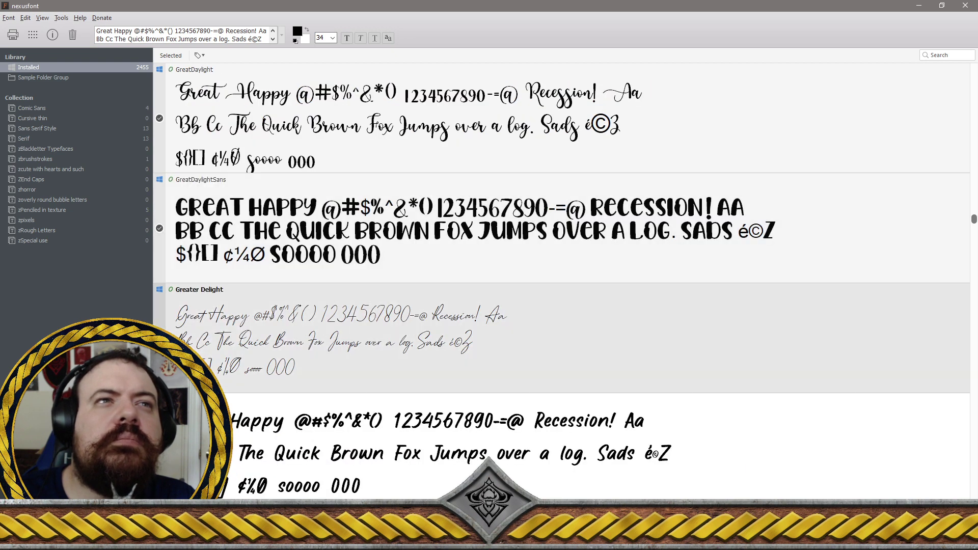
key(Down)
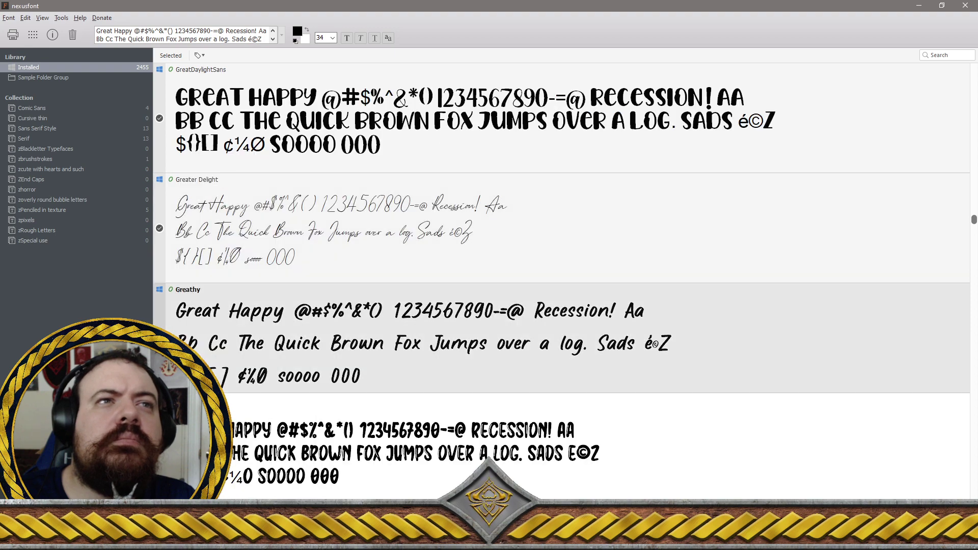
key(Down)
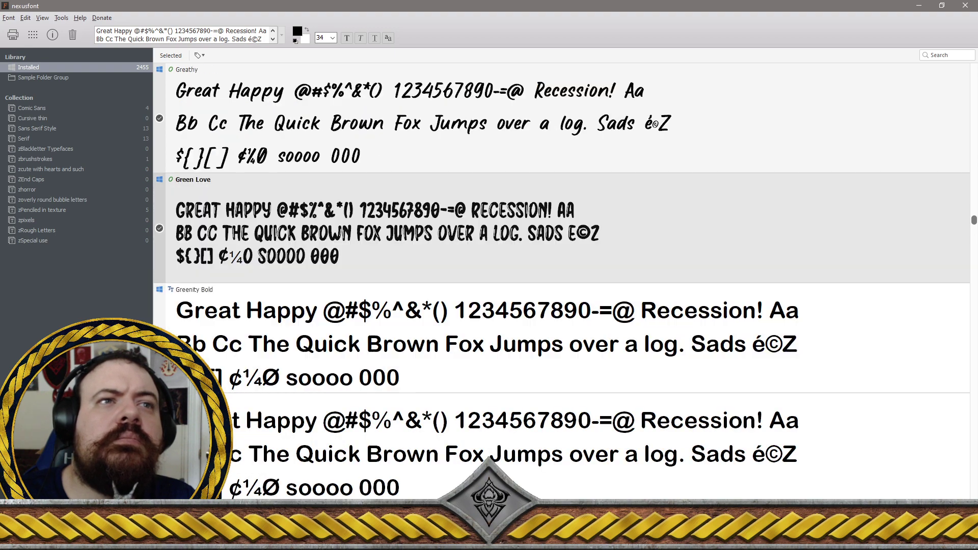
key(Down)
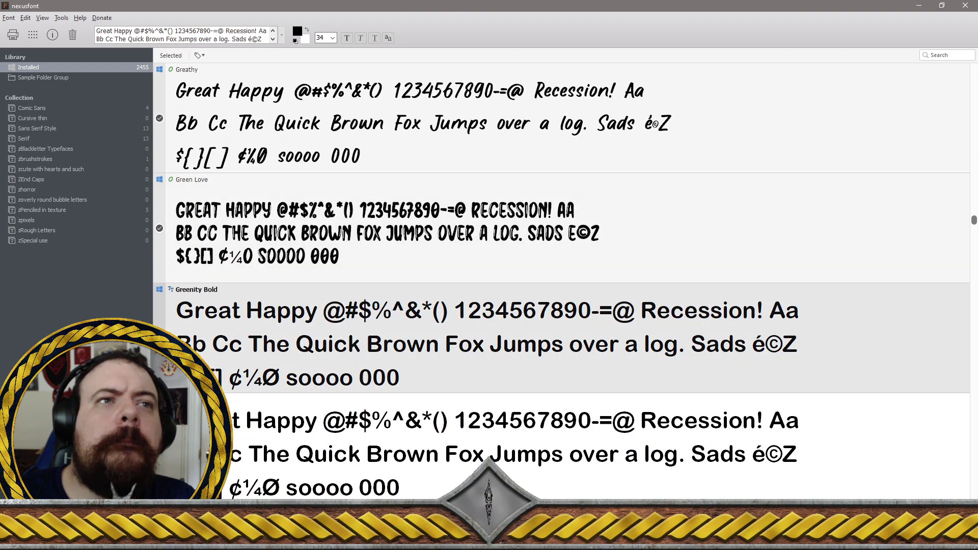
key(Down)
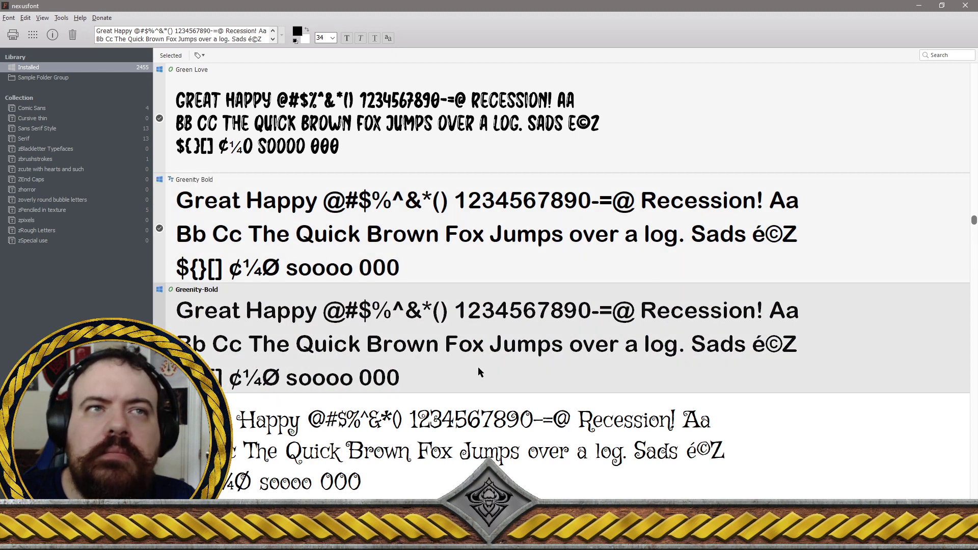
Uninstall the checked batch of fonts with the Uninstall and Delete font files option
right_click(452, 344)
click(466, 352)
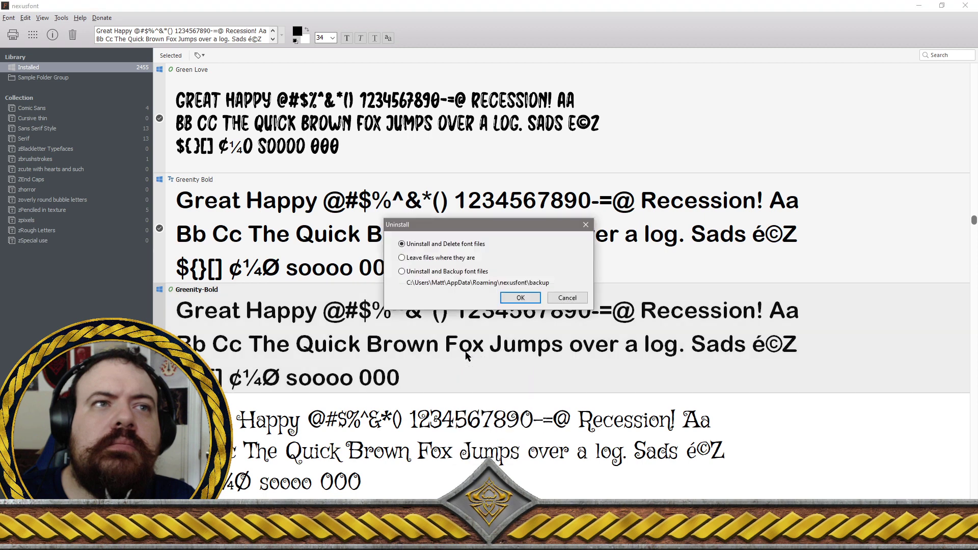
click(519, 298)
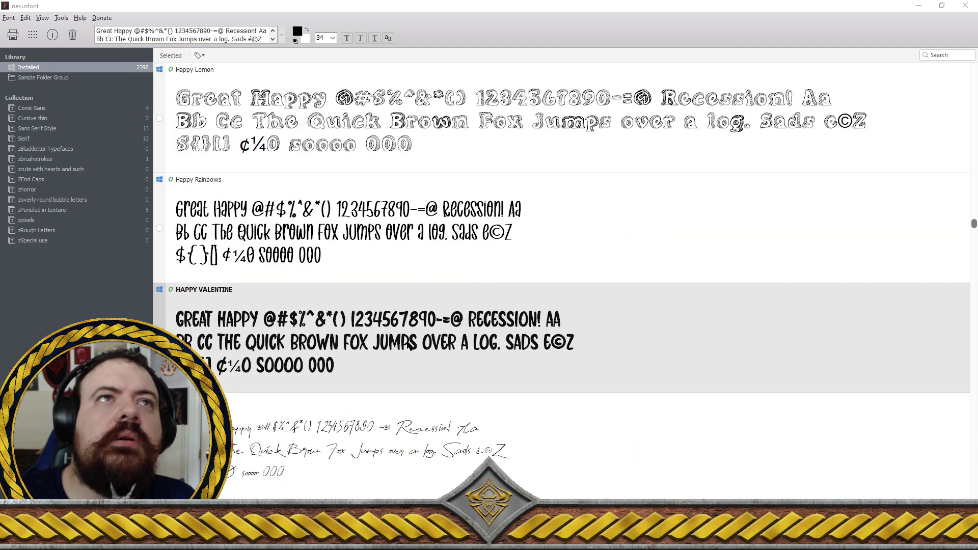
Go back up the Installed list from the Happy fonts to Goudy Bookletter 1911 and Griffy, where the review left off
scroll(410, 345, up, 4)
scroll(408, 345, up, 5)
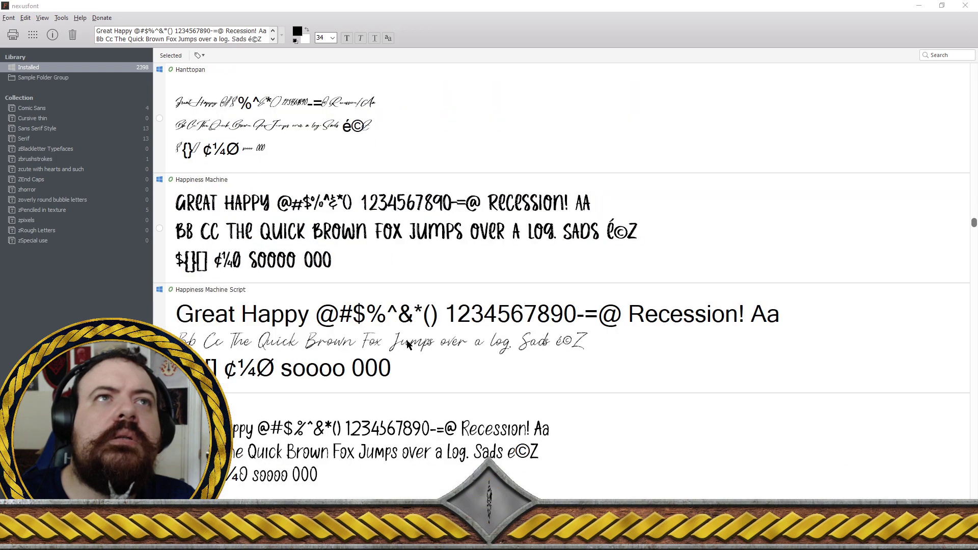
scroll(408, 345, up, 1)
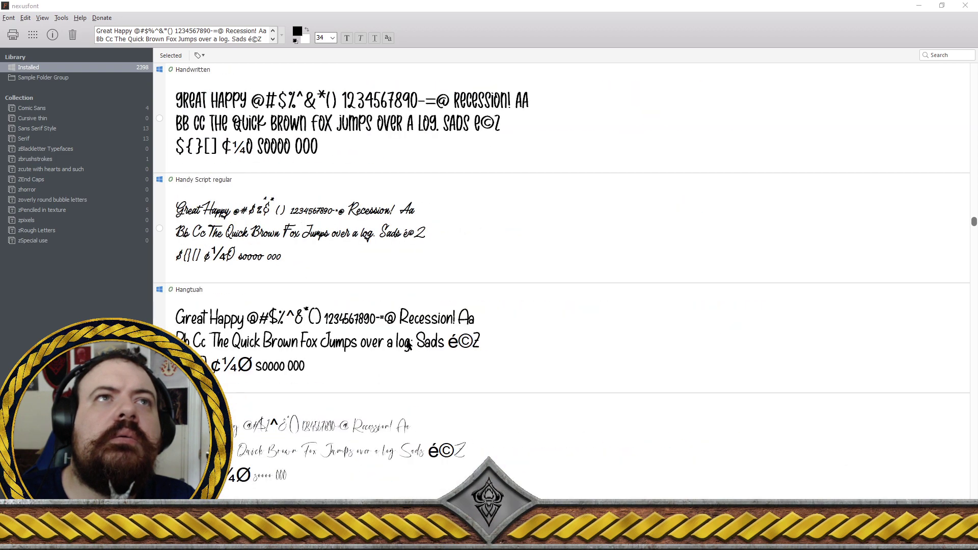
scroll(408, 345, up, 3)
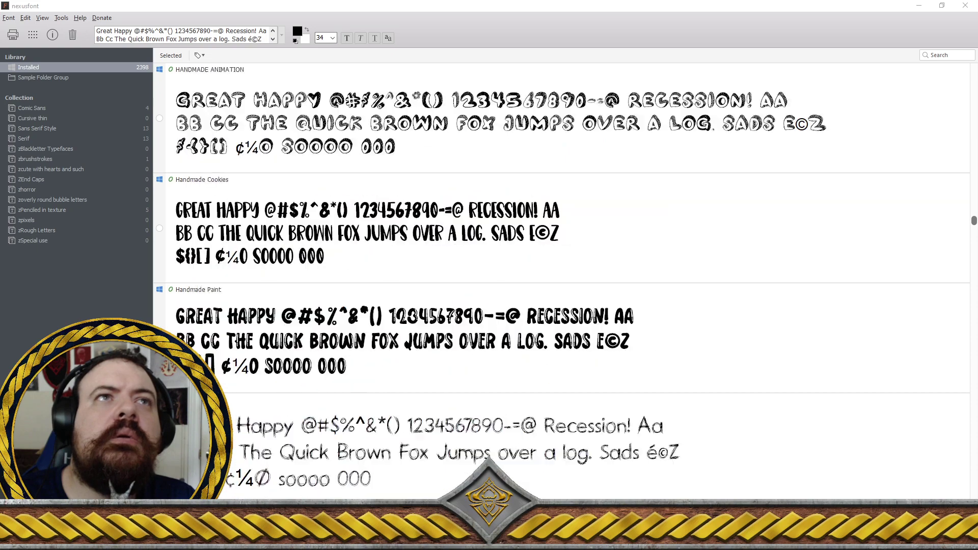
scroll(406, 340, up, 8)
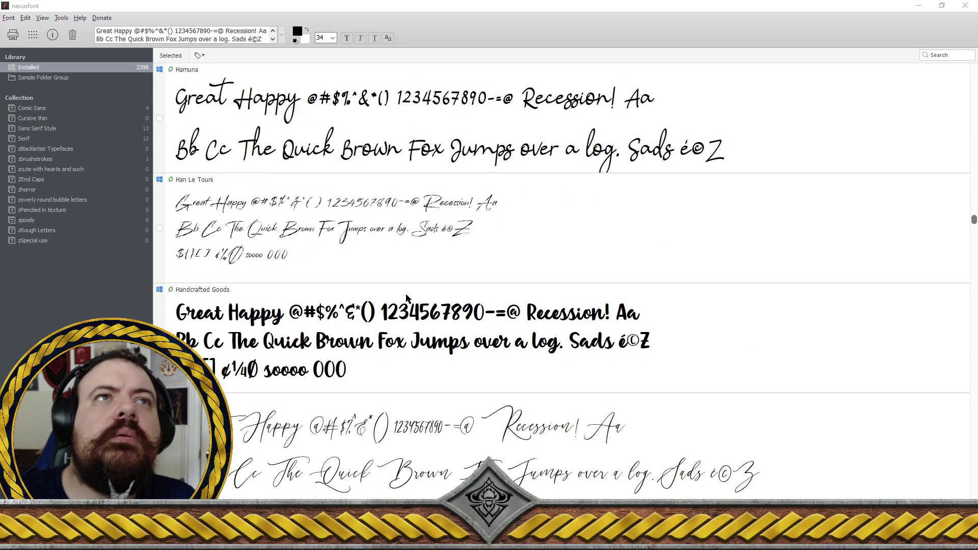
scroll(407, 296, up, 7)
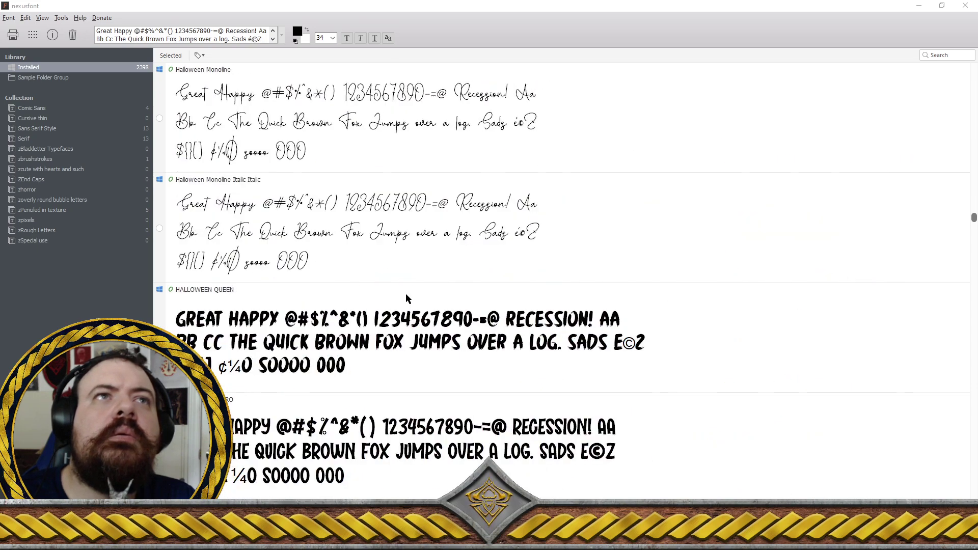
scroll(406, 299, up, 8)
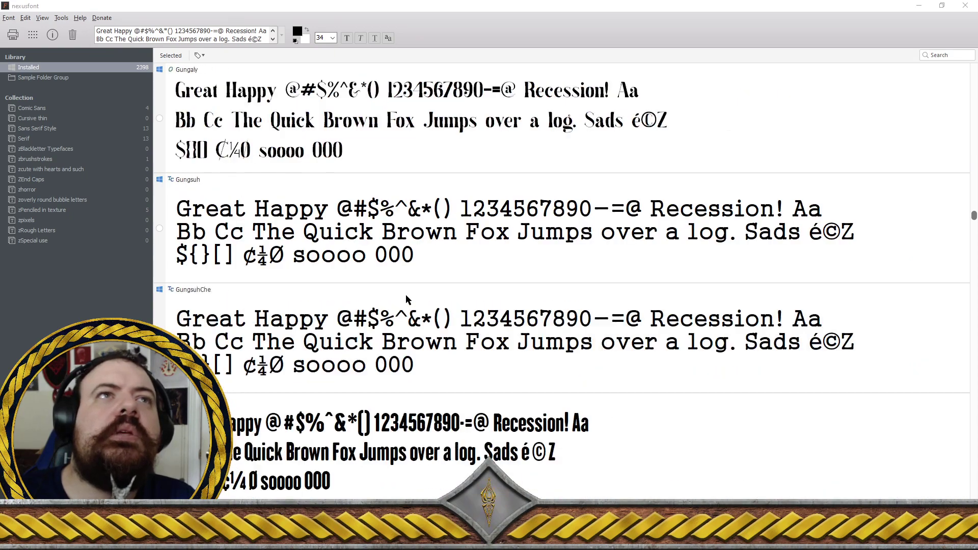
scroll(406, 299, up, 8)
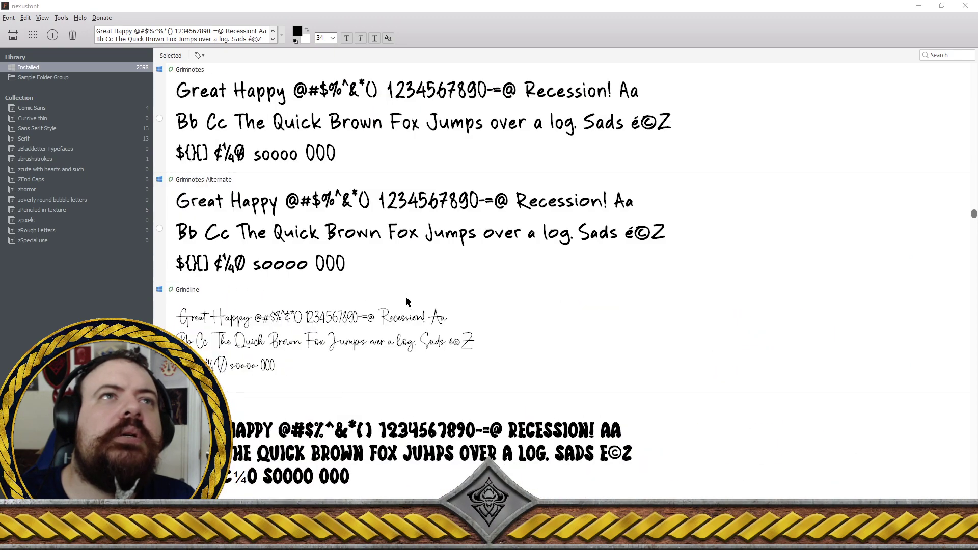
scroll(407, 301, up, 2)
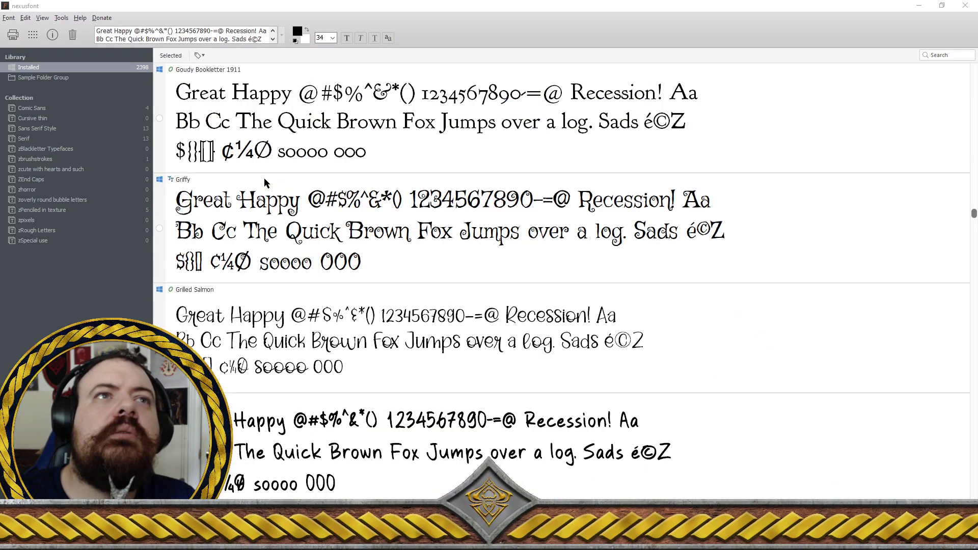
Open the Griffy font's full preview to examine its characters and sample sizes, and close it again
click(398, 232)
double_click(401, 235)
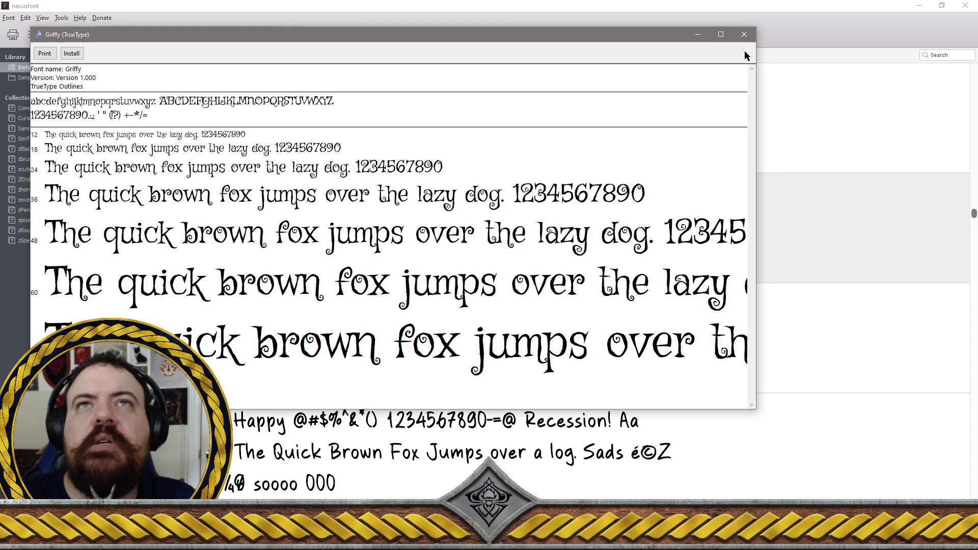
click(745, 35)
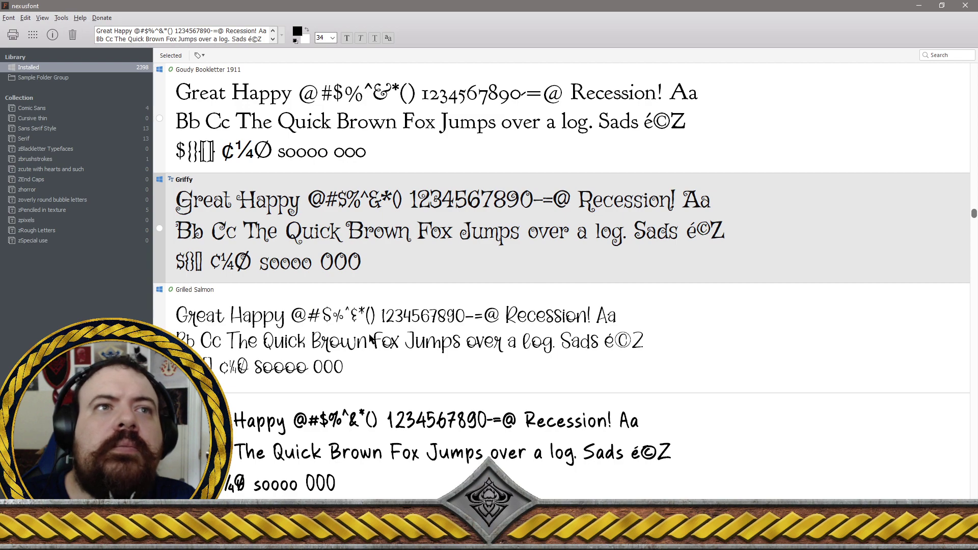
Examine the Grilled Salmon font in its full preview, close the preview and check the font for removal
double_click(371, 338)
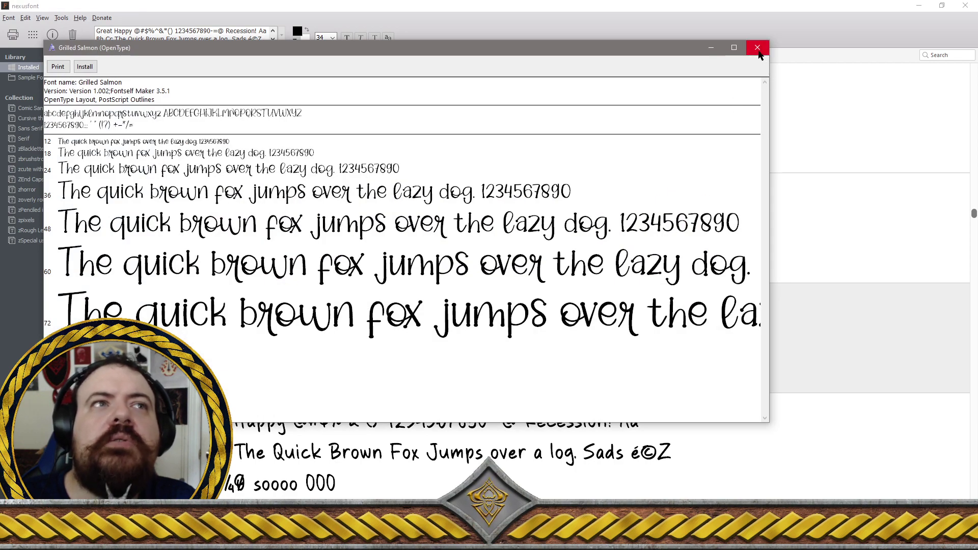
click(758, 47)
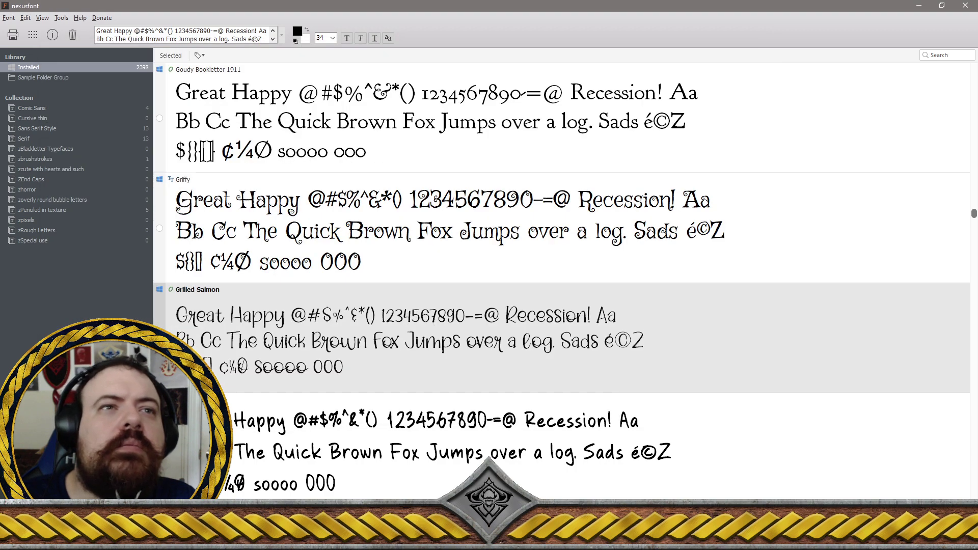
scroll(560, 280, down, 1)
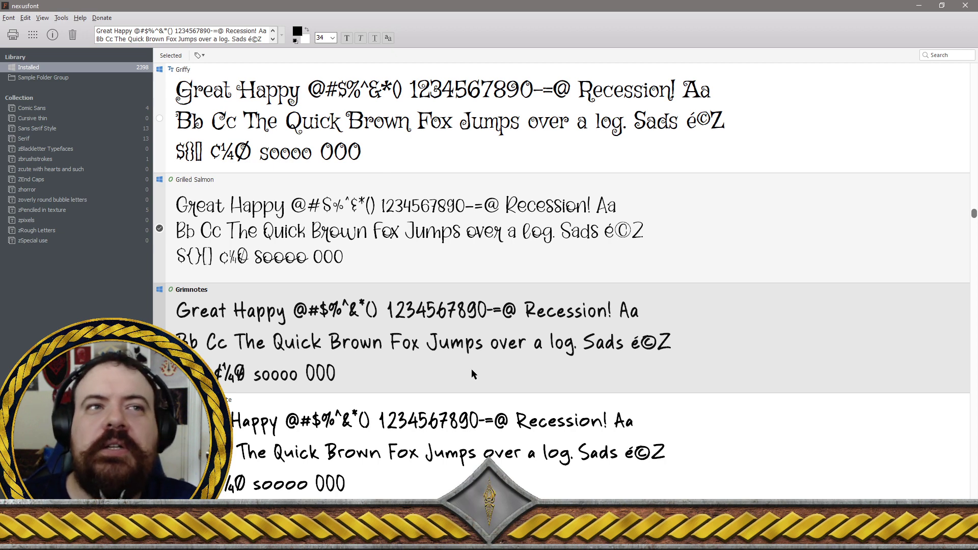
Check Grimnotes, Grindline, Groovy Bunny, Groovy Round and Guardian Snowing for removal, skipping Grimnotes Alternate
scroll(375, 444, down, 1)
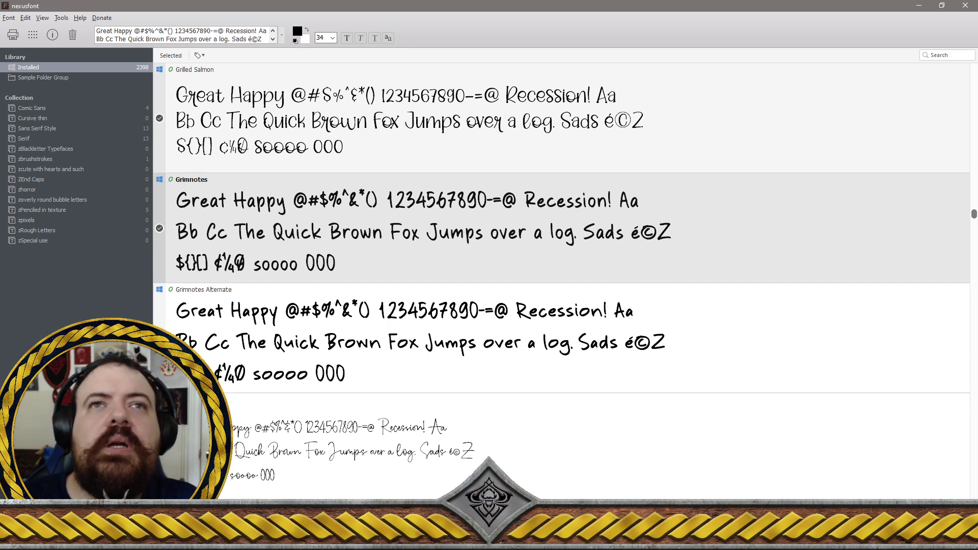
scroll(363, 355, down, 1)
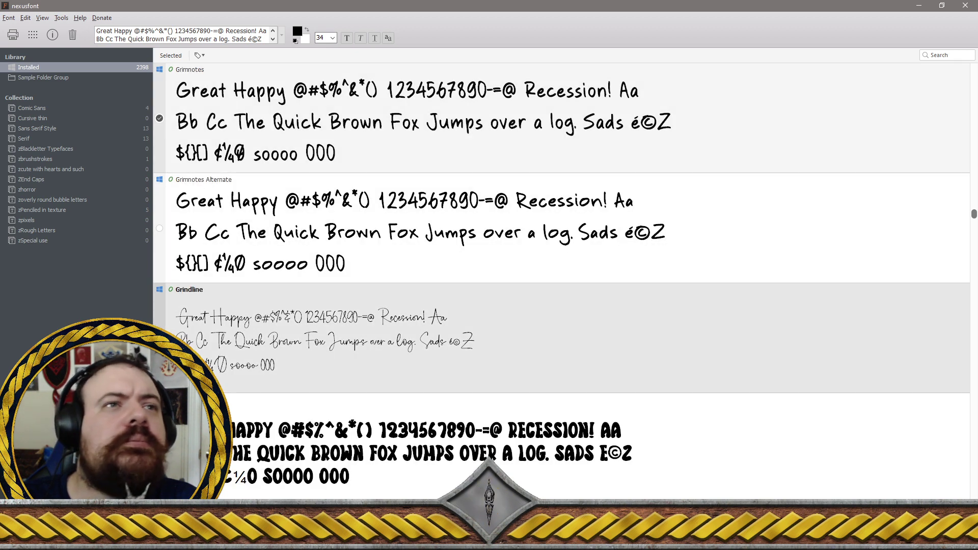
scroll(363, 336, down, 1)
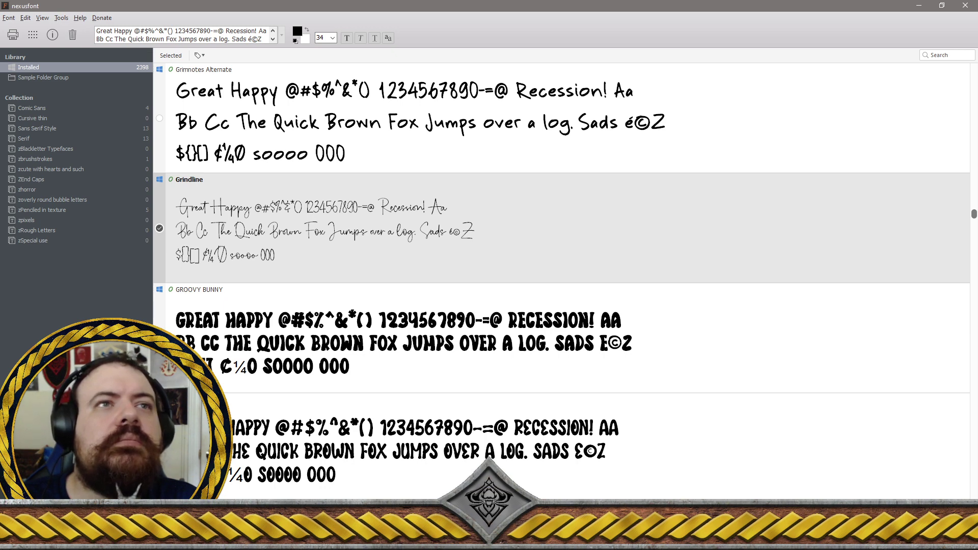
scroll(560, 228, down, 1)
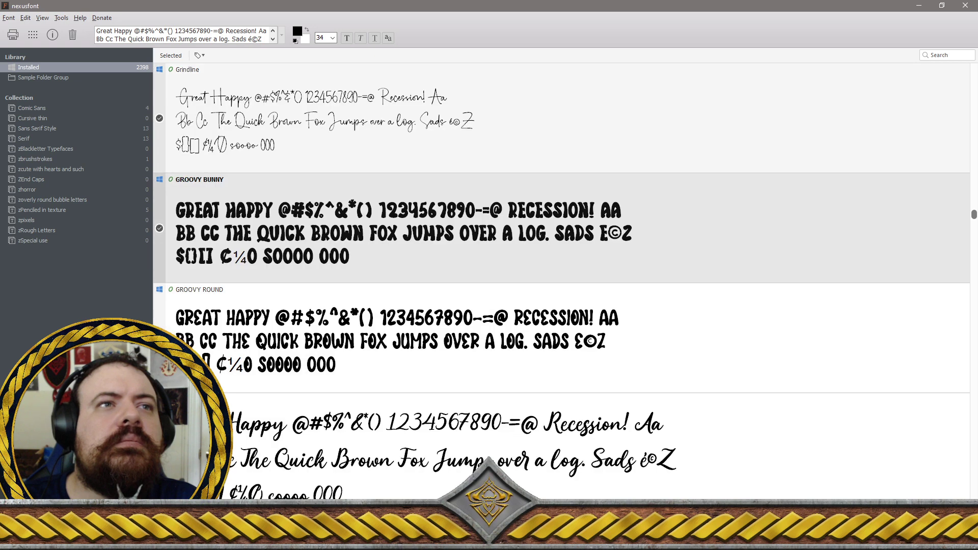
scroll(561, 228, down, 1)
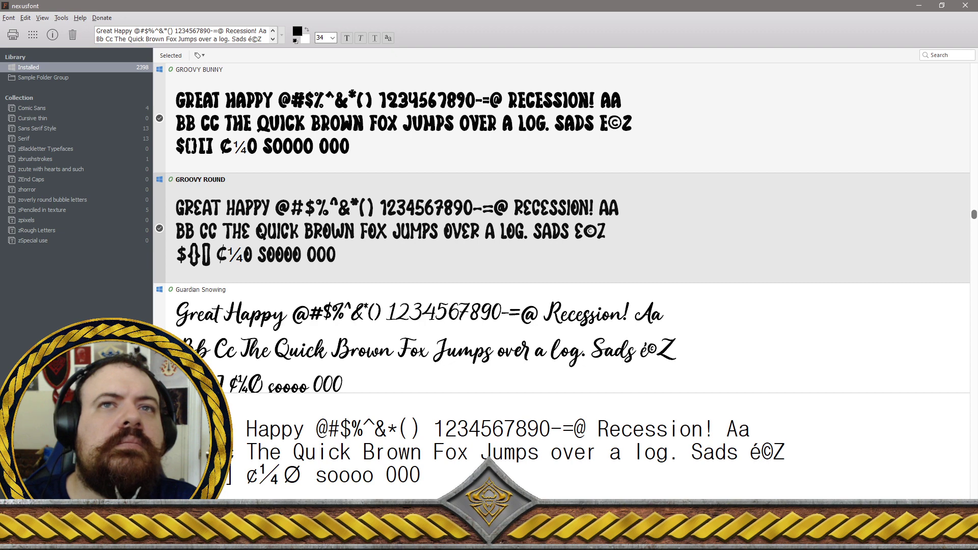
scroll(561, 228, down, 1)
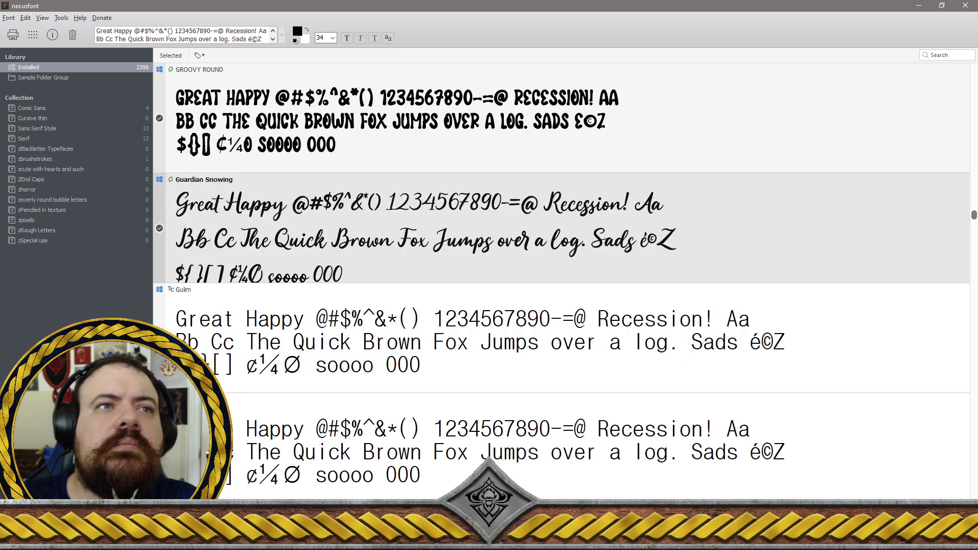
Check the fonts from Gulim through H.H. Samuel, including GulimChe, Gungaly, Gungsuh and GungsuhChe
scroll(561, 228, down, 1)
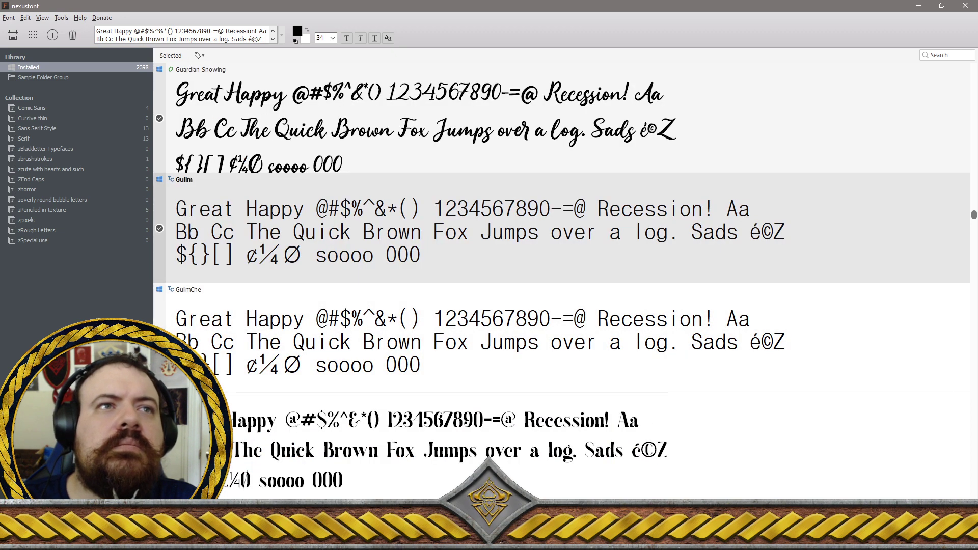
scroll(560, 228, down, 1)
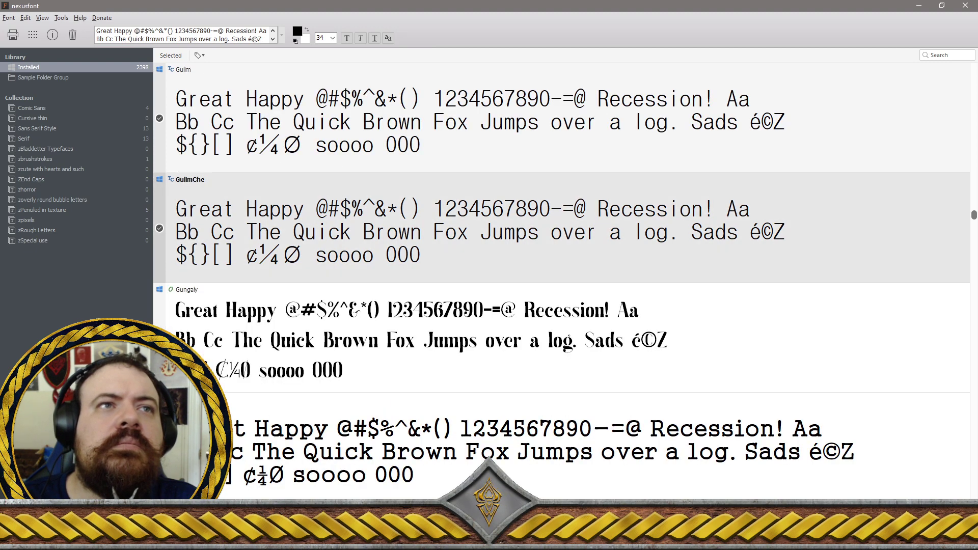
scroll(561, 228, down, 2)
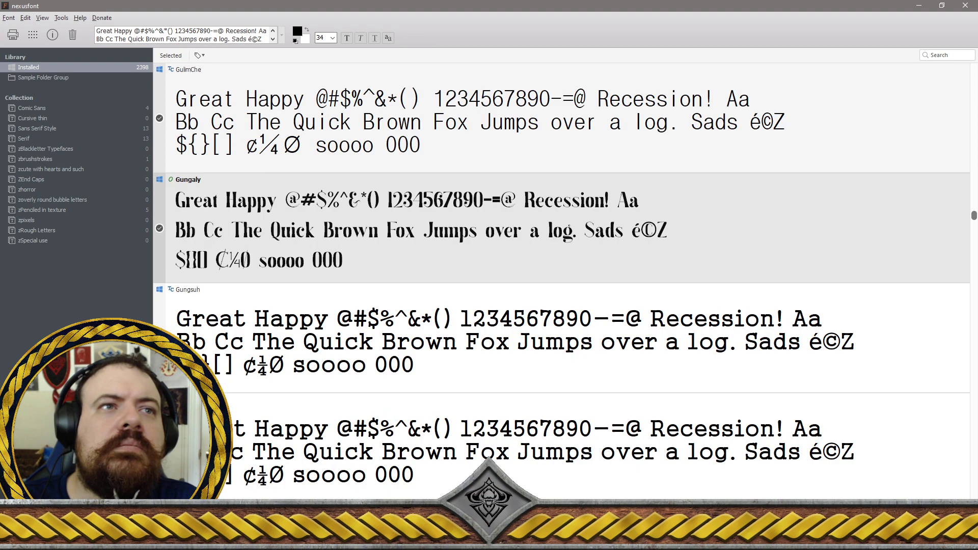
scroll(560, 228, down, 1)
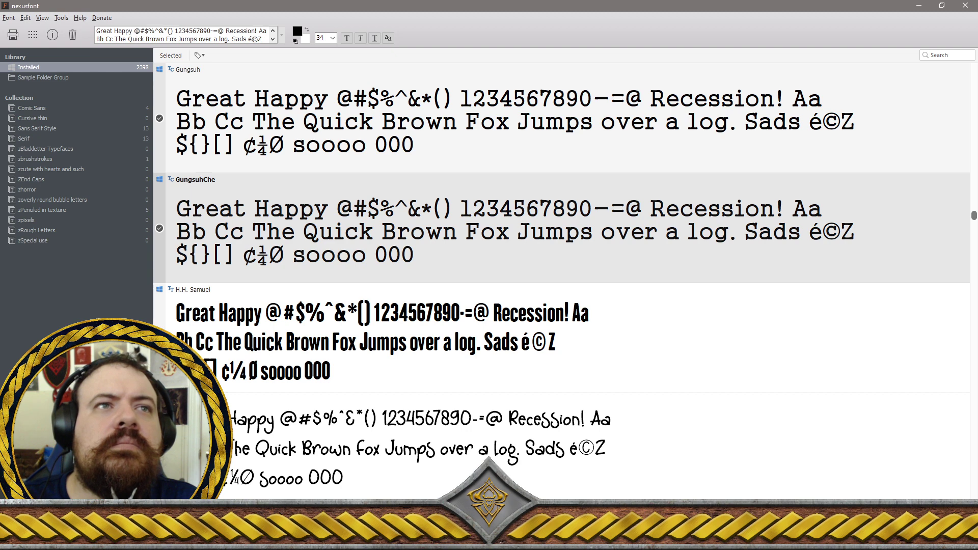
scroll(561, 228, down, 1)
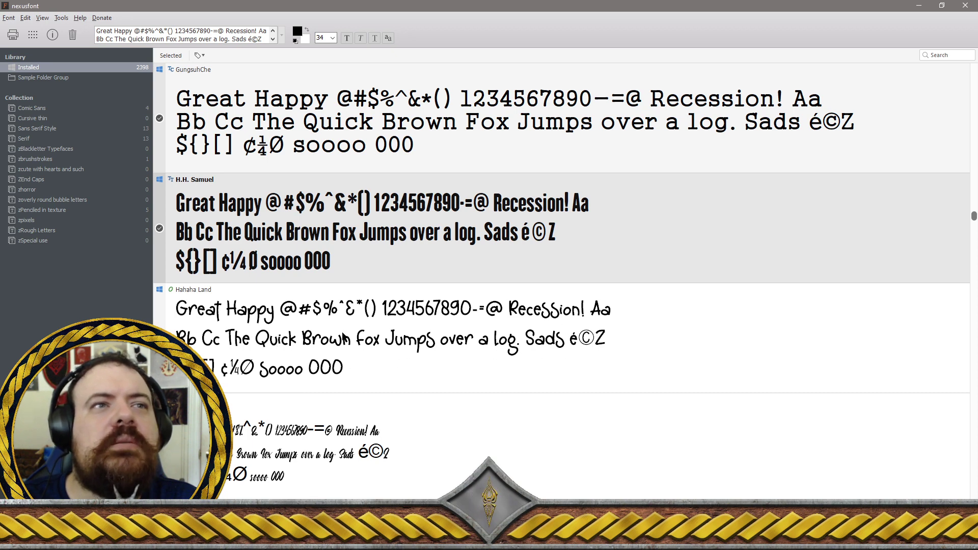
Skip Hahaha Land and check every font from Halimatun and Hallo Lemonade through Halloween Light, including Halloween Designer and both Halloween Festival fonts
scroll(345, 338, down, 1)
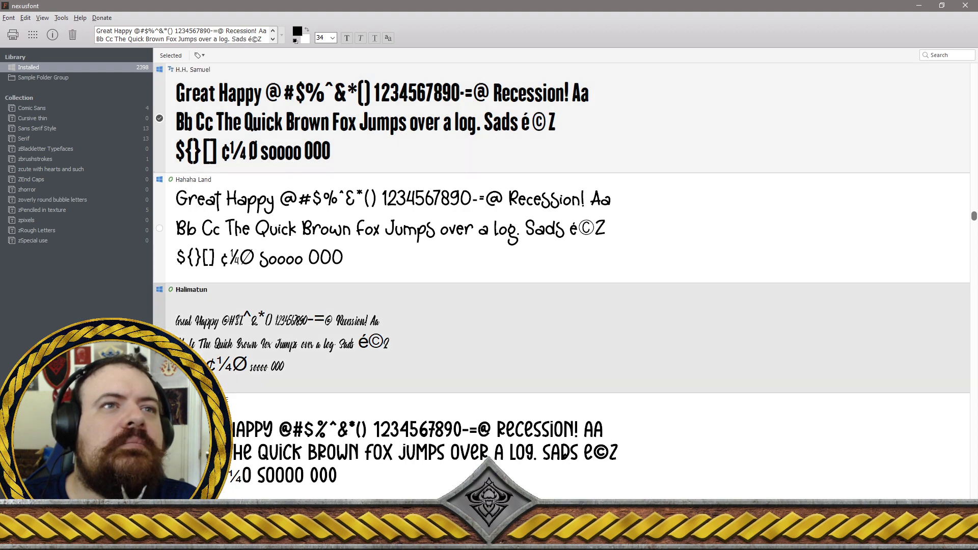
scroll(346, 338, down, 2)
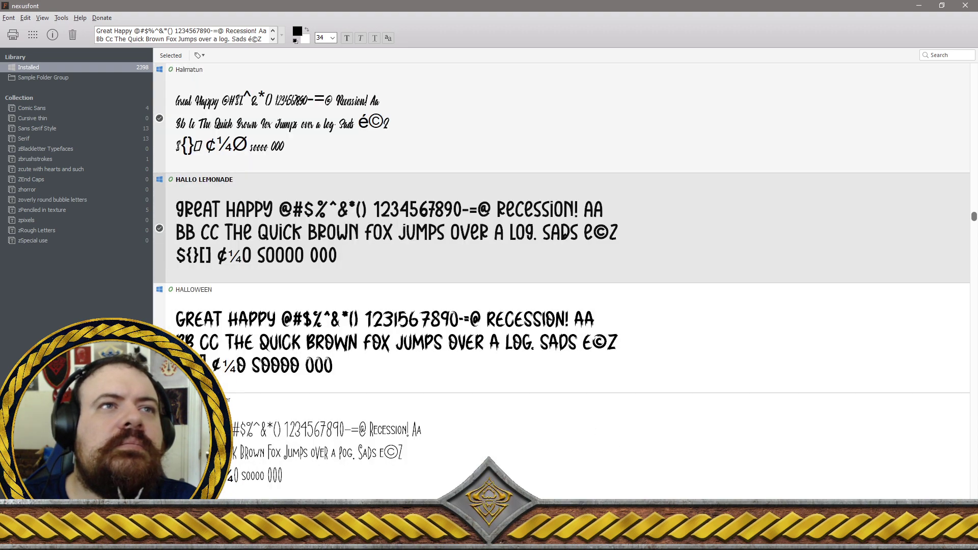
scroll(346, 338, down, 1)
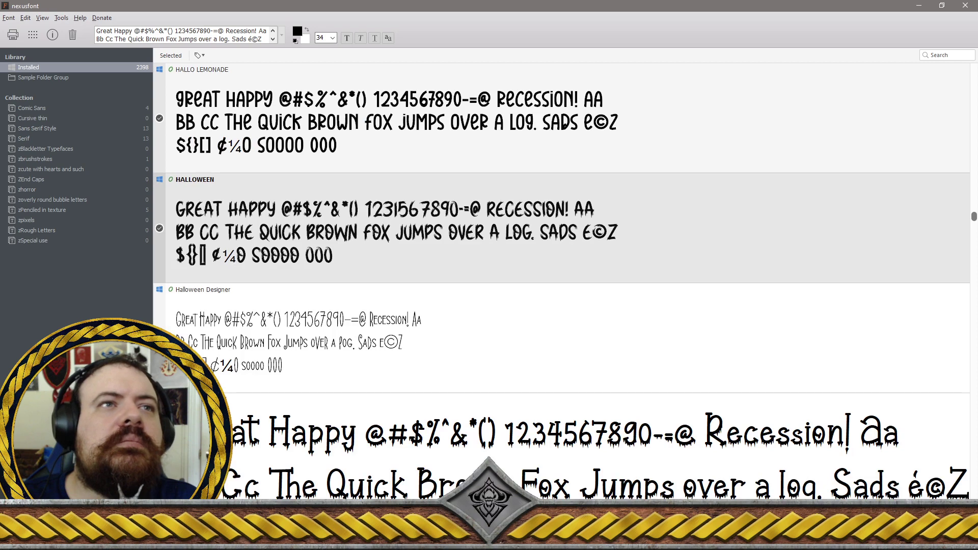
scroll(345, 338, down, 1)
scroll(345, 338, down, 1)
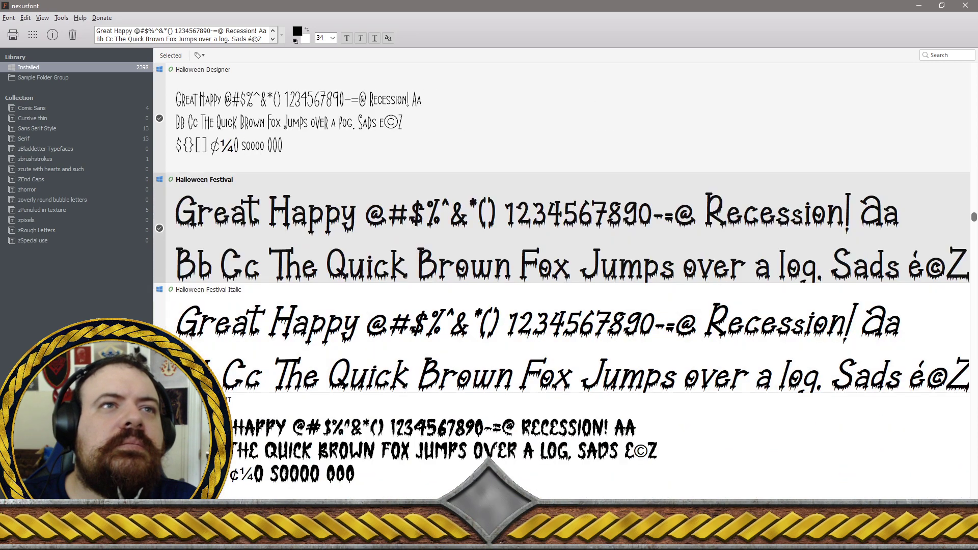
scroll(345, 338, down, 1)
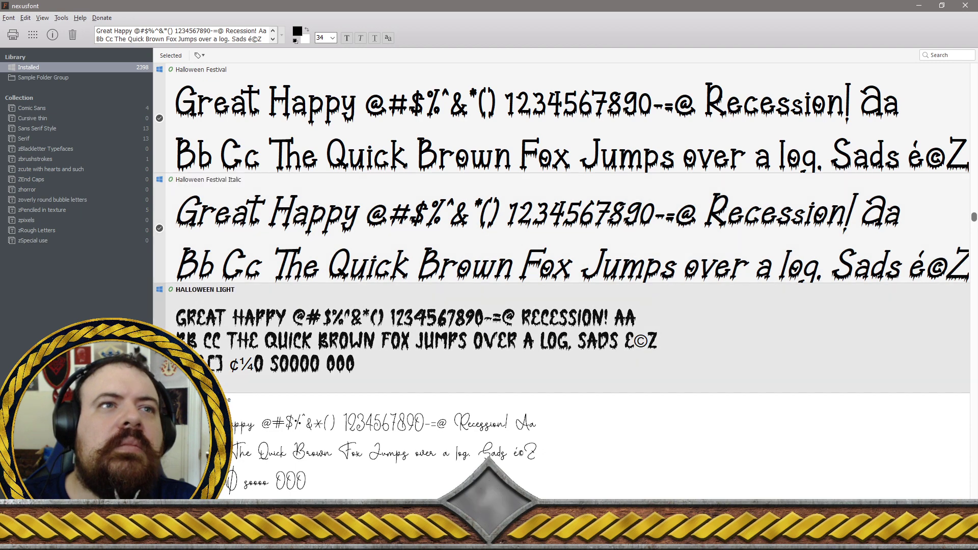
scroll(345, 338, down, 1)
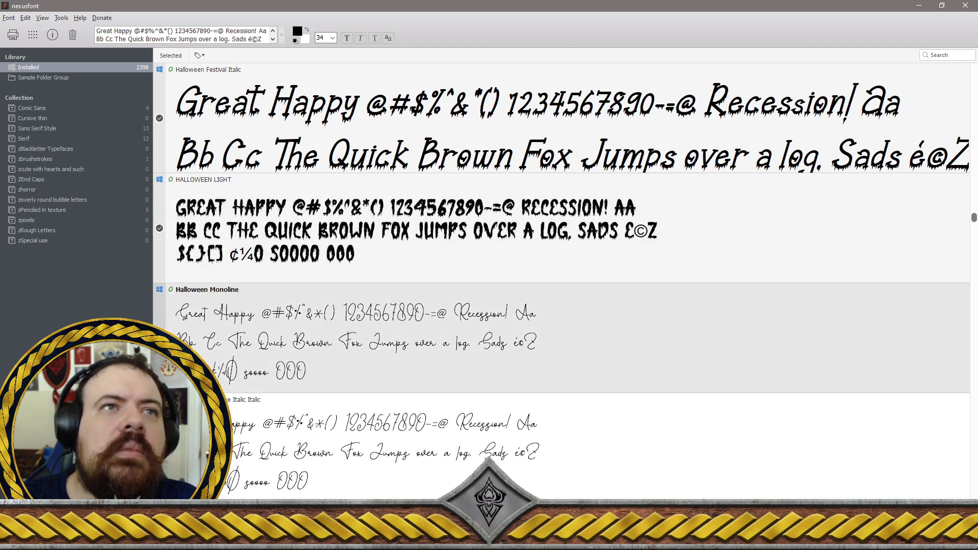
Check both Halloween Monoline fonts, Halloween Queen, Halloween Retro, both Halloween Script fonts and Hallowen Haunted
scroll(345, 339, down, 1)
scroll(345, 339, down, 1)
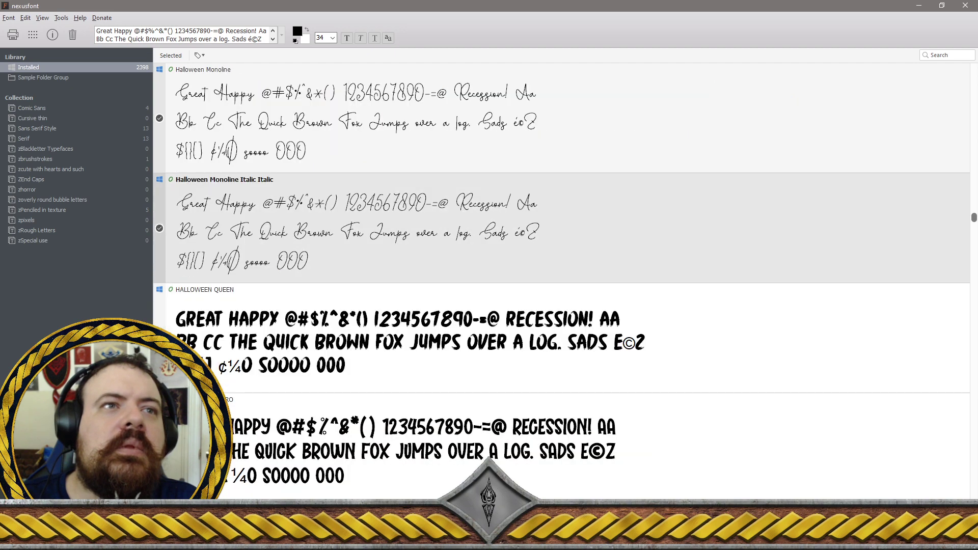
scroll(345, 339, down, 1)
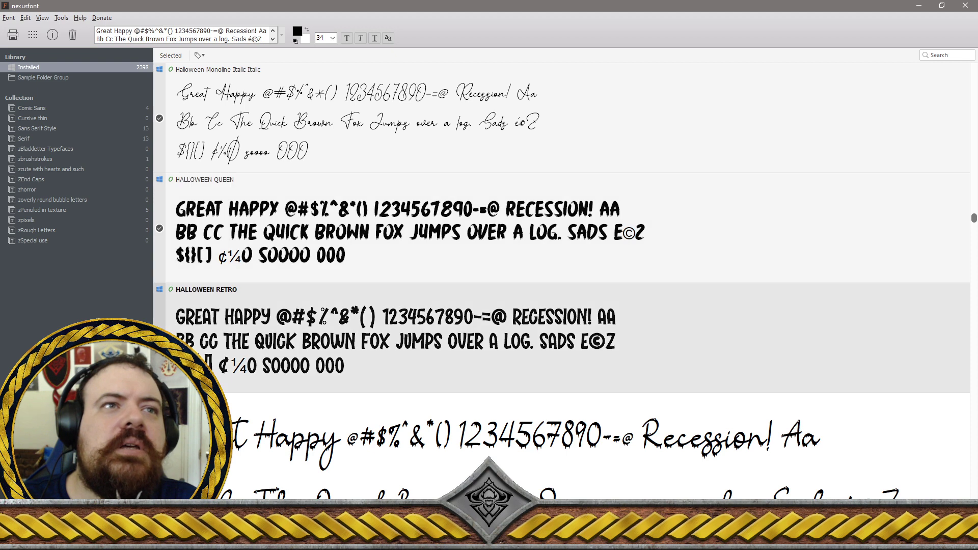
scroll(346, 339, down, 1)
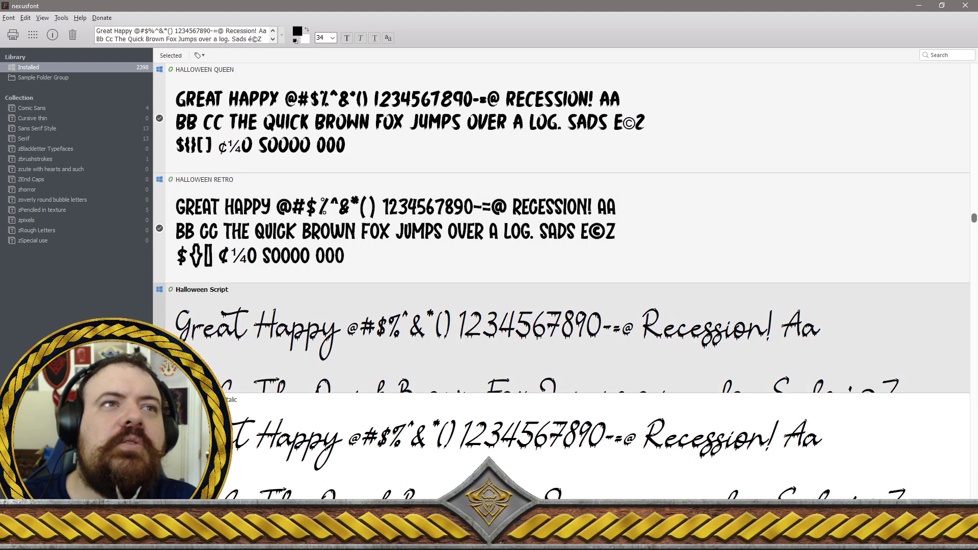
scroll(345, 338, down, 1)
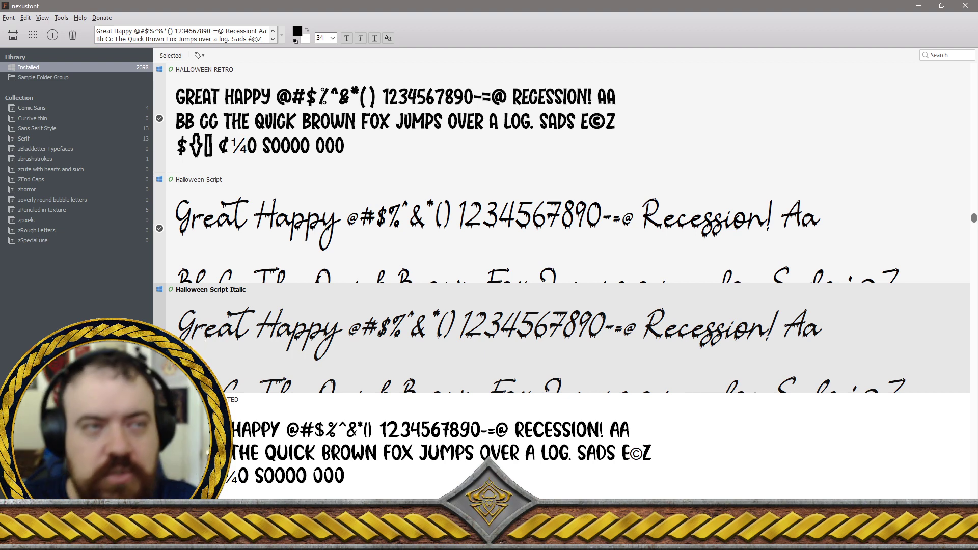
scroll(346, 338, down, 1)
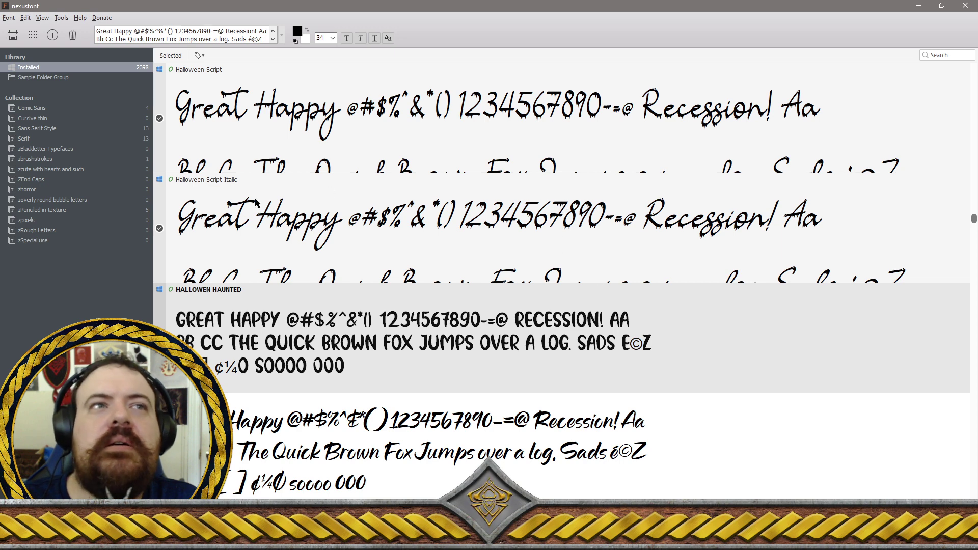
scroll(256, 203, down, 1)
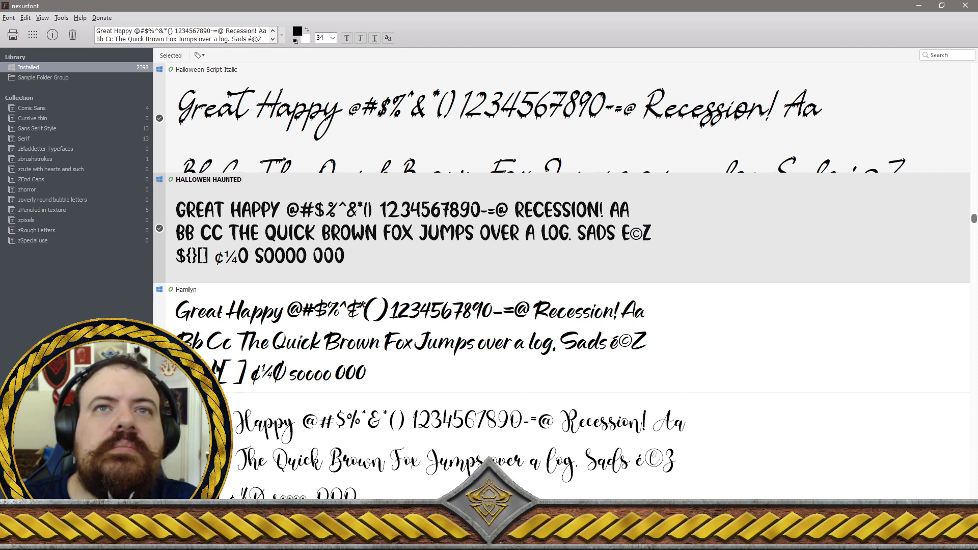
Check the Hamilyn and Hamuna fonts for removal, leaving Hamsterkids unchecked
scroll(251, 367, down, 1)
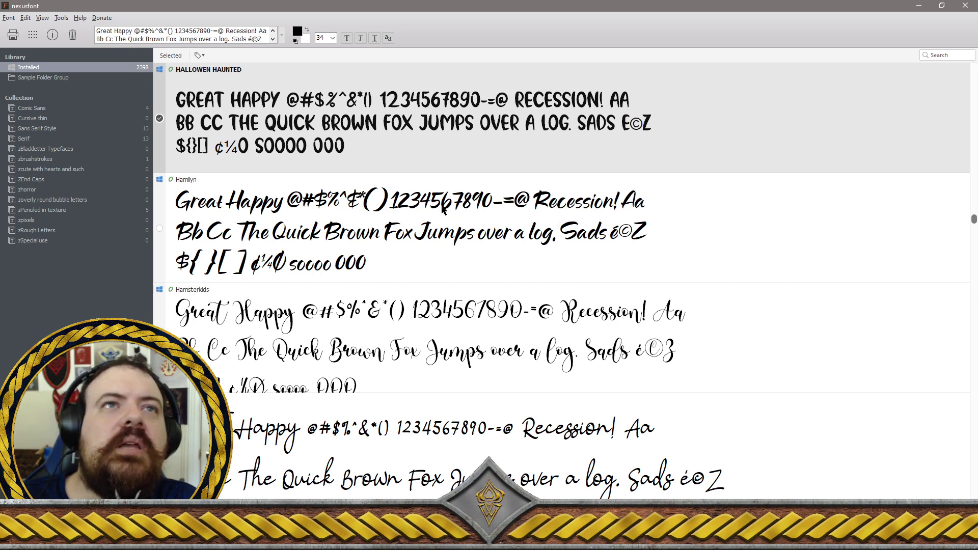
click(161, 226)
click(160, 229)
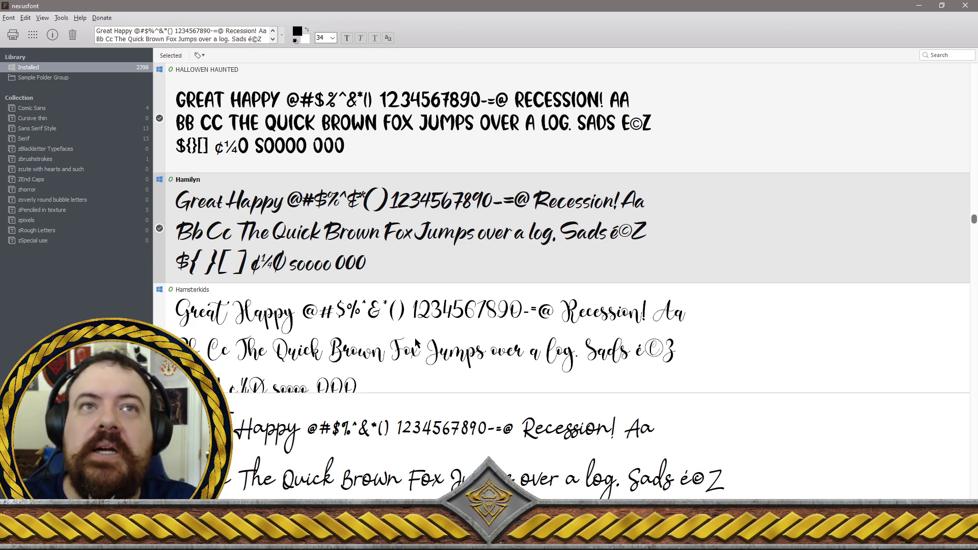
scroll(445, 399, down, 1)
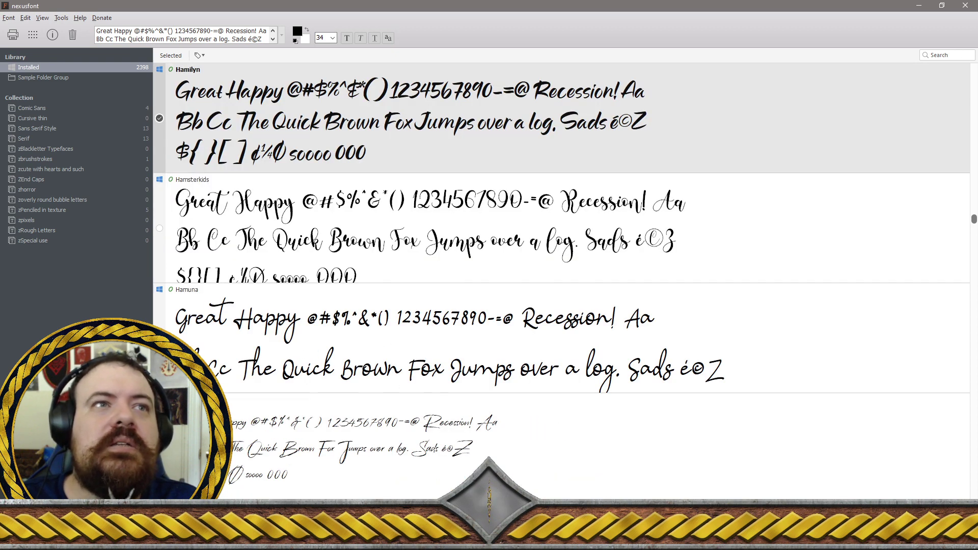
click(495, 376)
scroll(495, 376, down, 1)
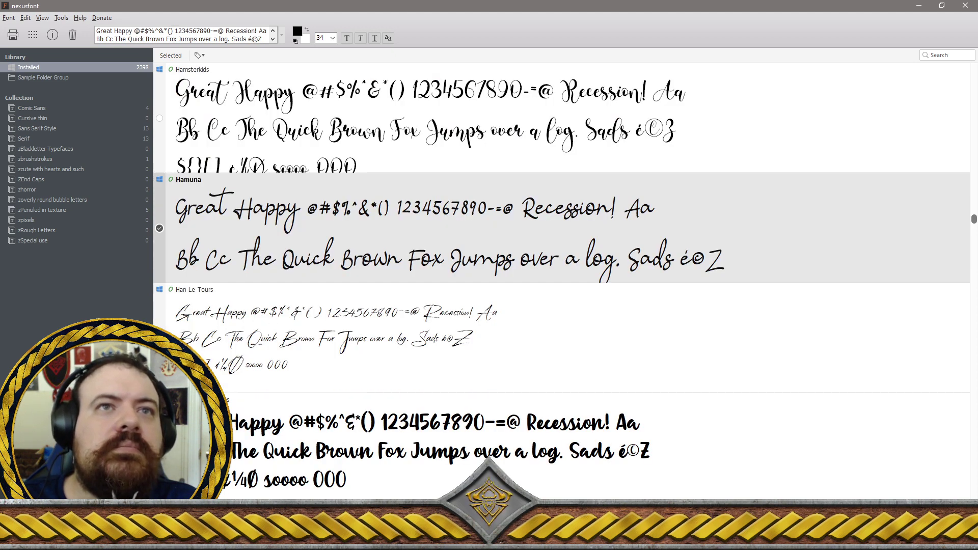
Check the Han Le Tours, Handcrafted Goods, Handita and Handitype fonts for removal
key(Down)
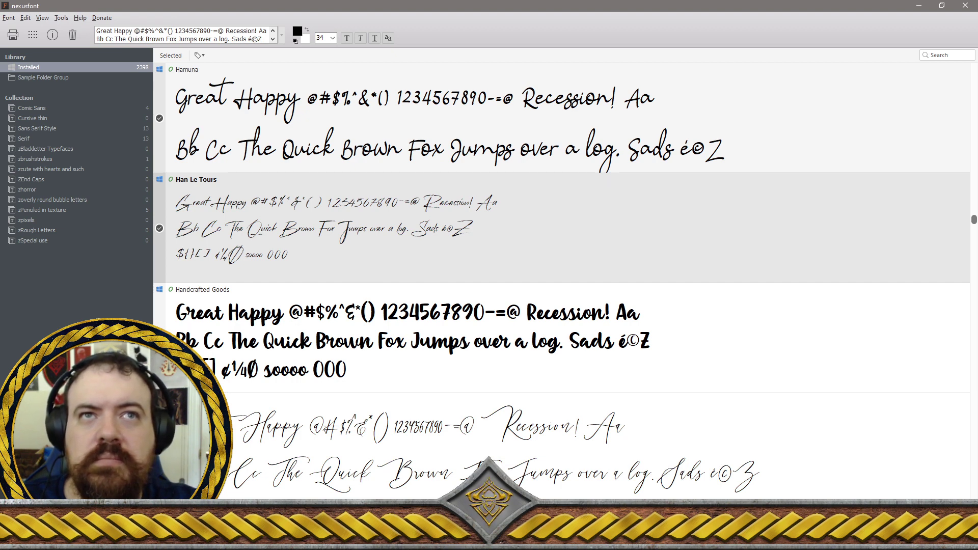
key(Down)
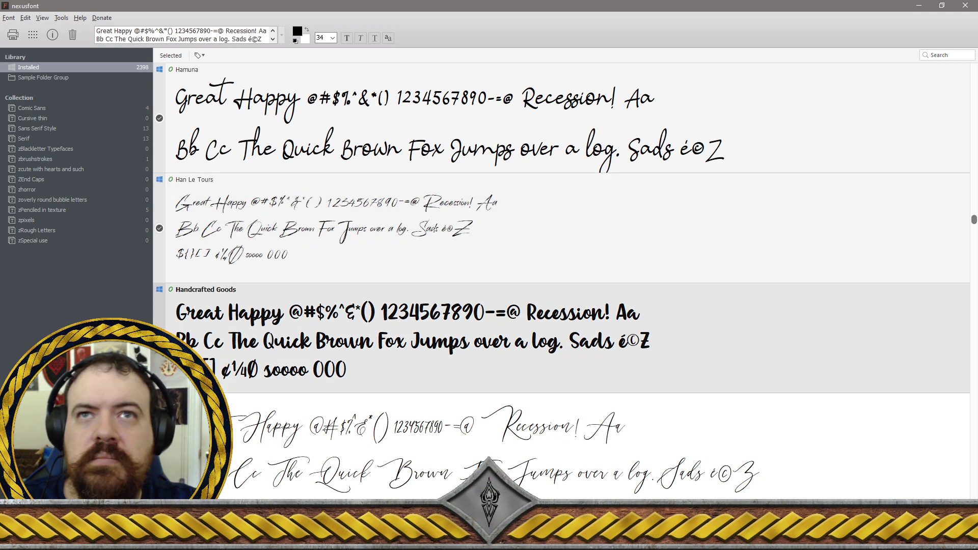
scroll(562, 282, down, 1)
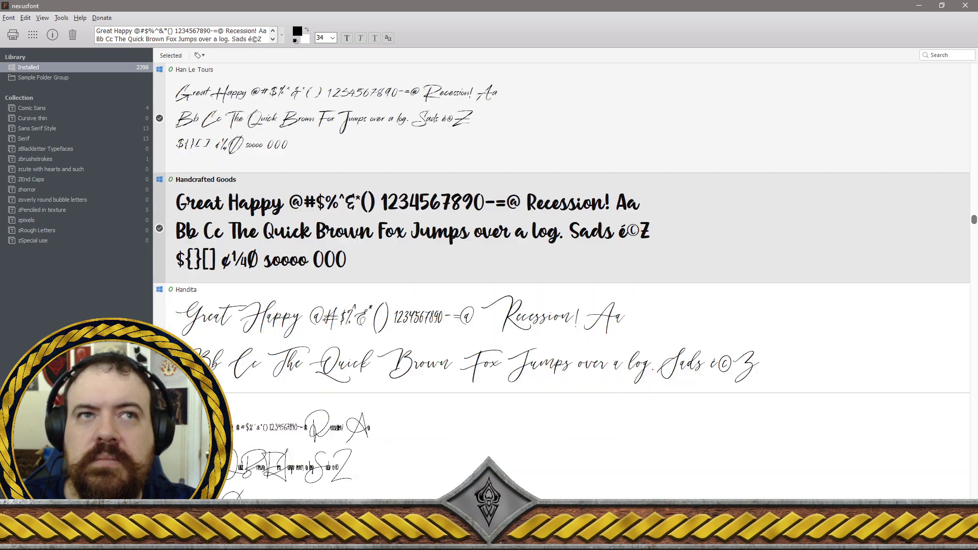
key(Down)
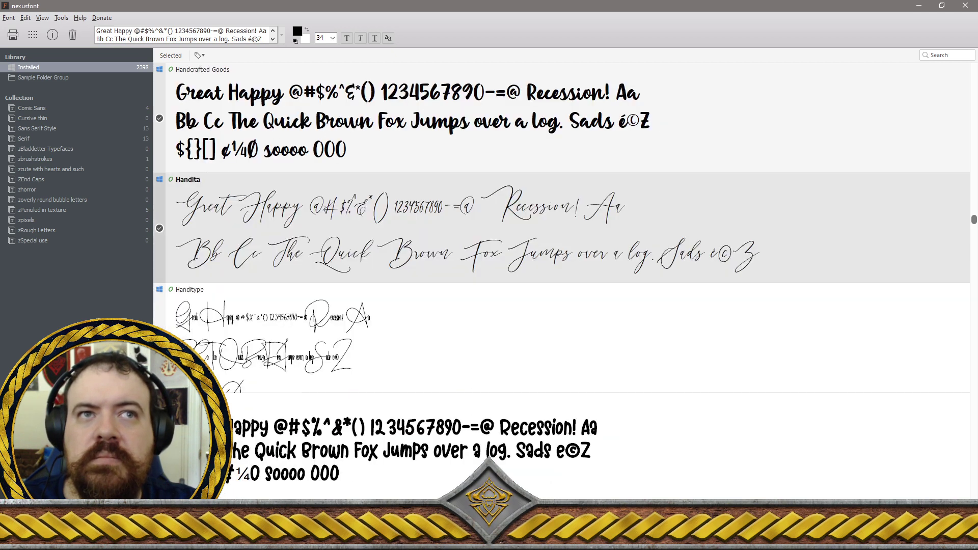
key(Down)
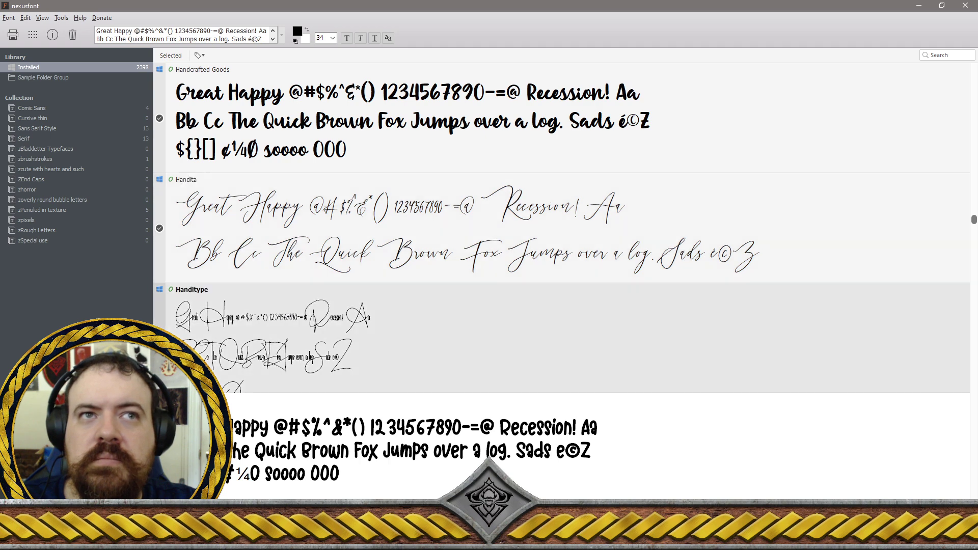
Check the Handmade, Handmade Animation, Handmade Cookies and Handmade Paint fonts for removal
key(Down)
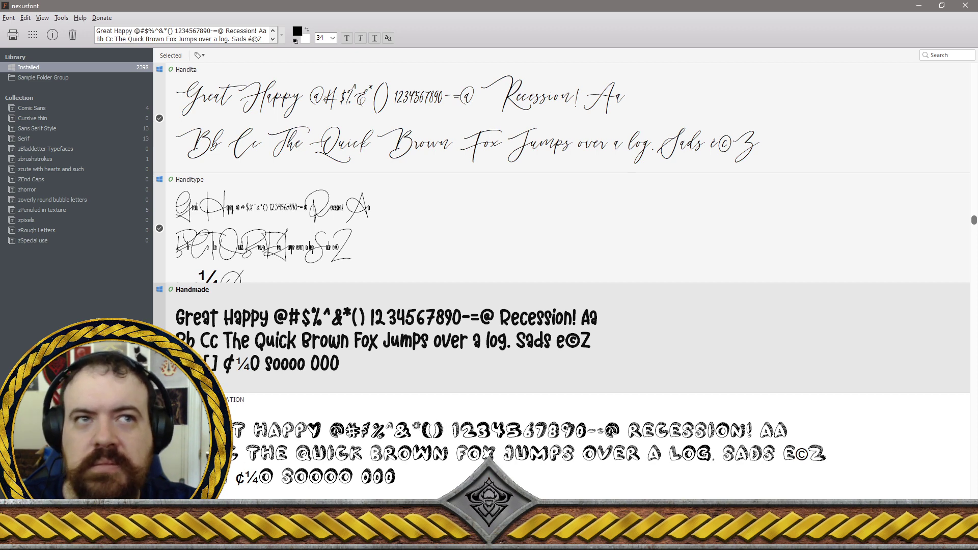
scroll(561, 275, down, 1)
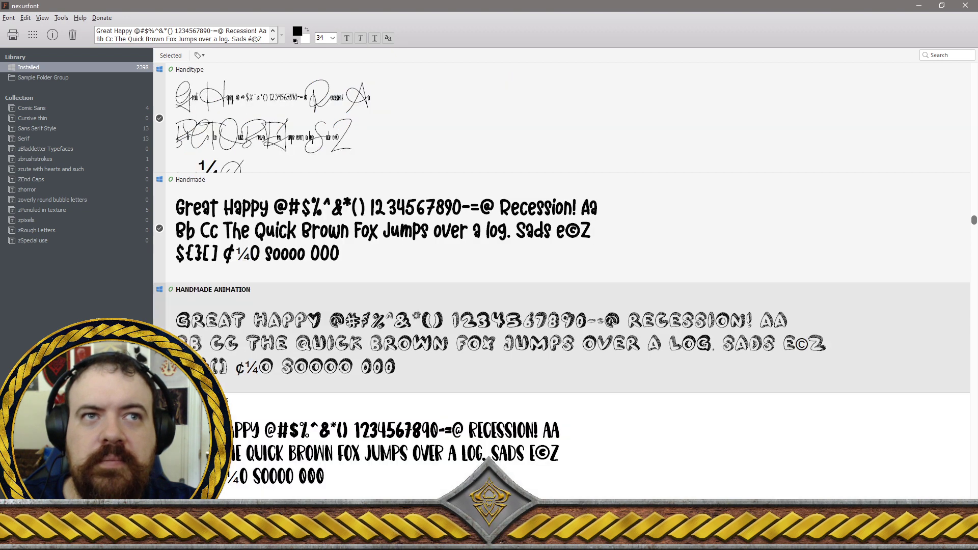
scroll(561, 275, down, 1)
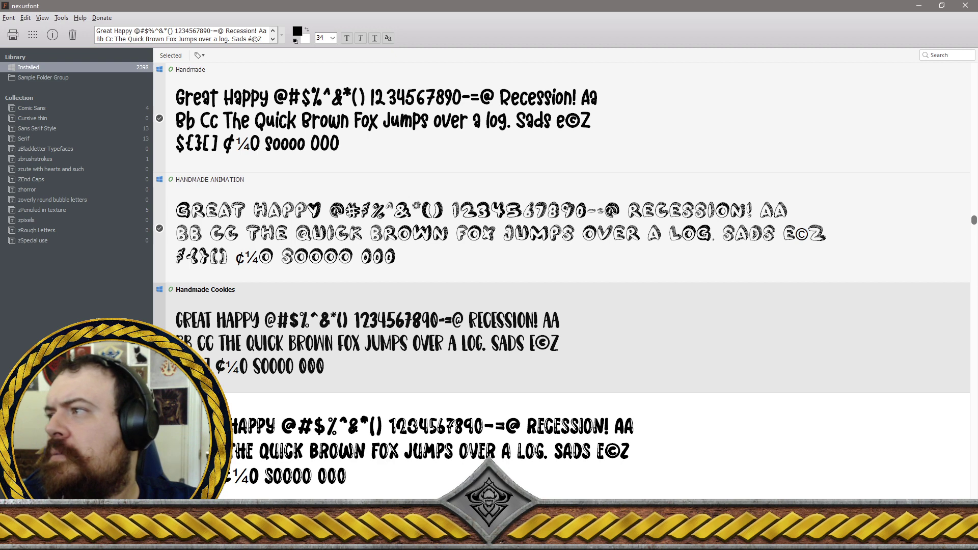
scroll(560, 275, down, 1)
scroll(560, 276, down, 1)
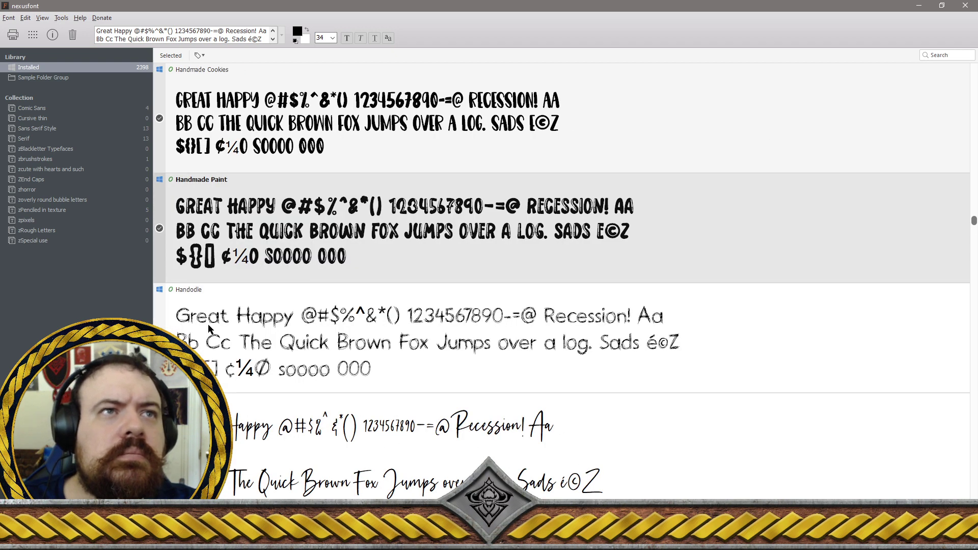
Uninstall the checked fonts with the Uninstall and Delete font files option
right_click(304, 232)
click(310, 246)
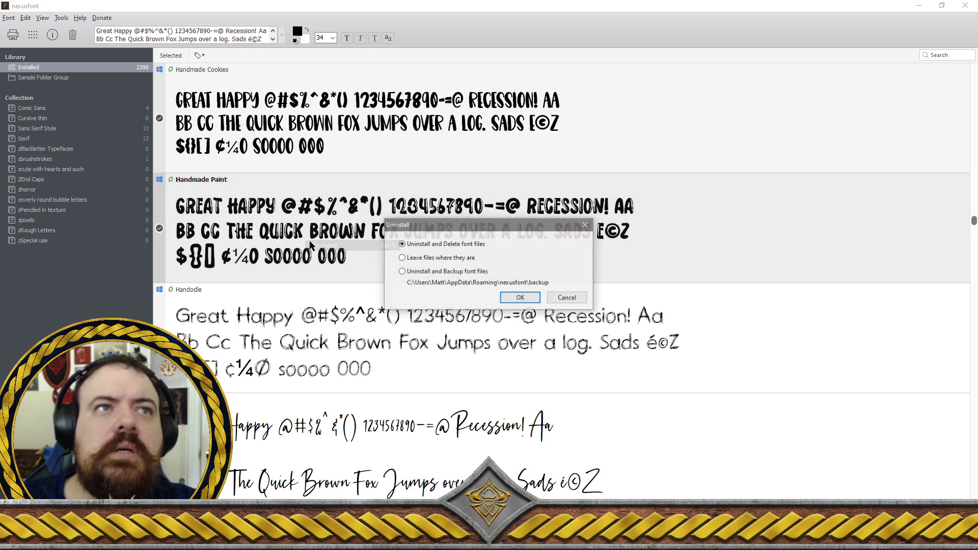
click(509, 302)
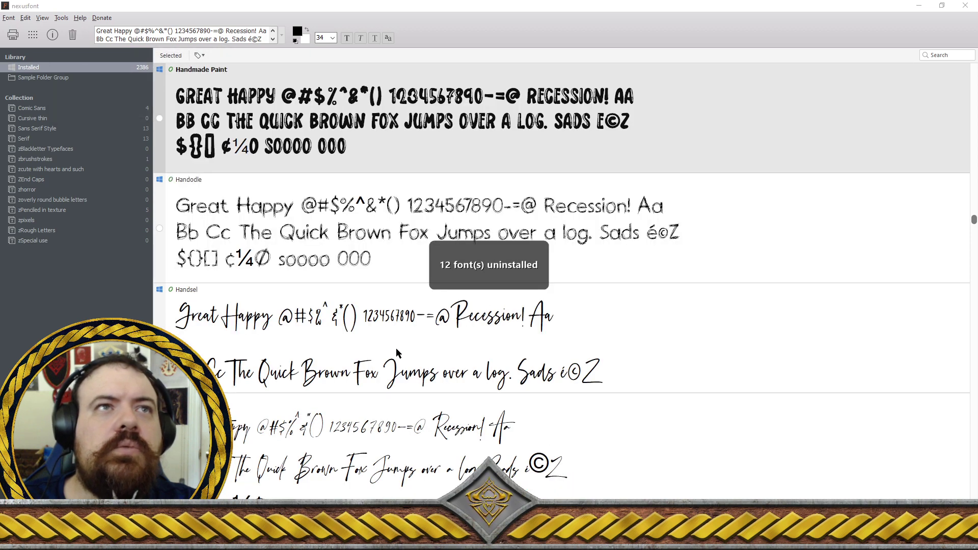
Preview Handodle at larger sizes, leave it unchecked, and check Handsel, Handsetting, Handsnow and Handwritten for removal
double_click(356, 249)
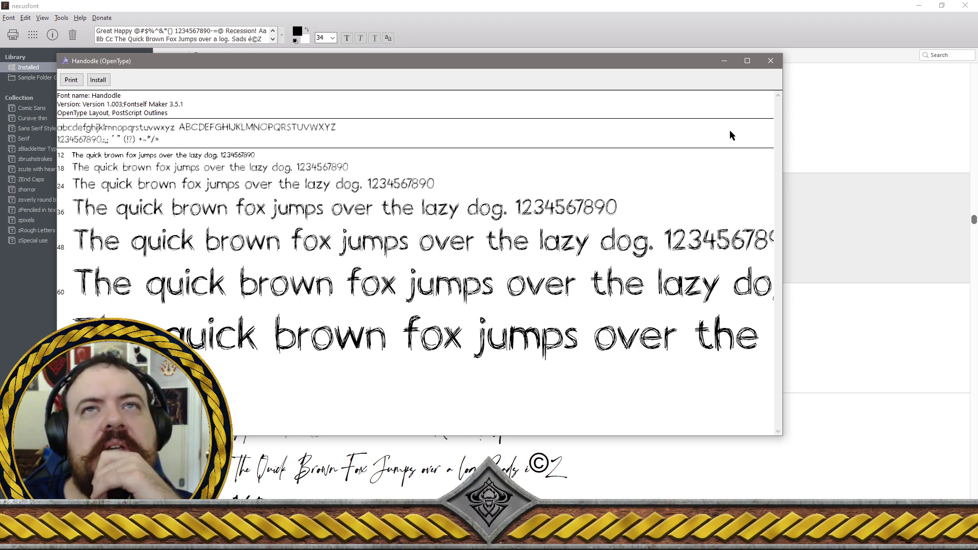
click(770, 61)
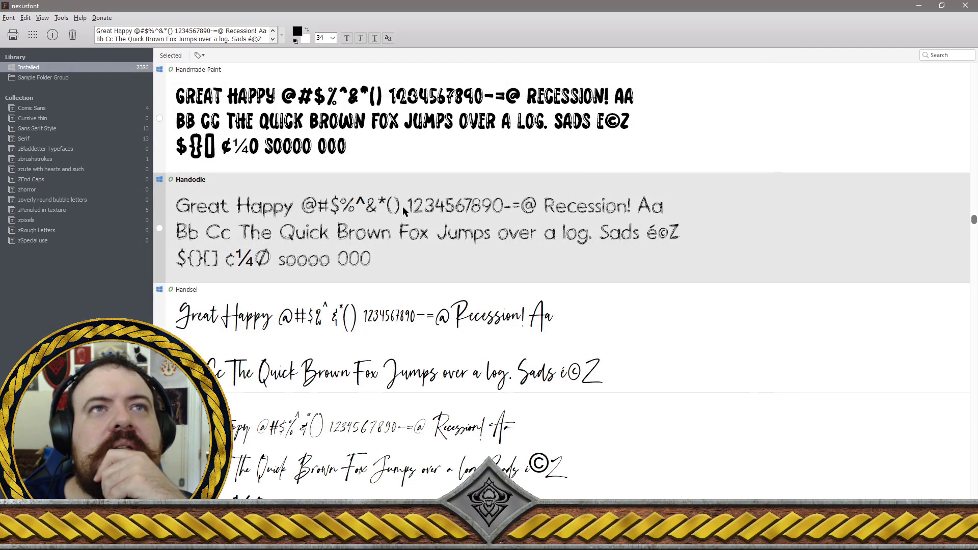
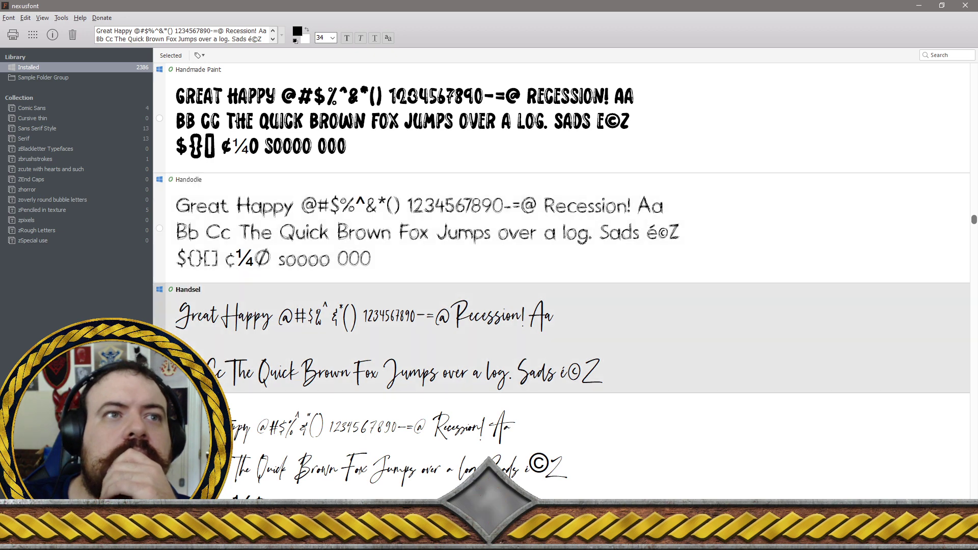
scroll(560, 229, down, 1)
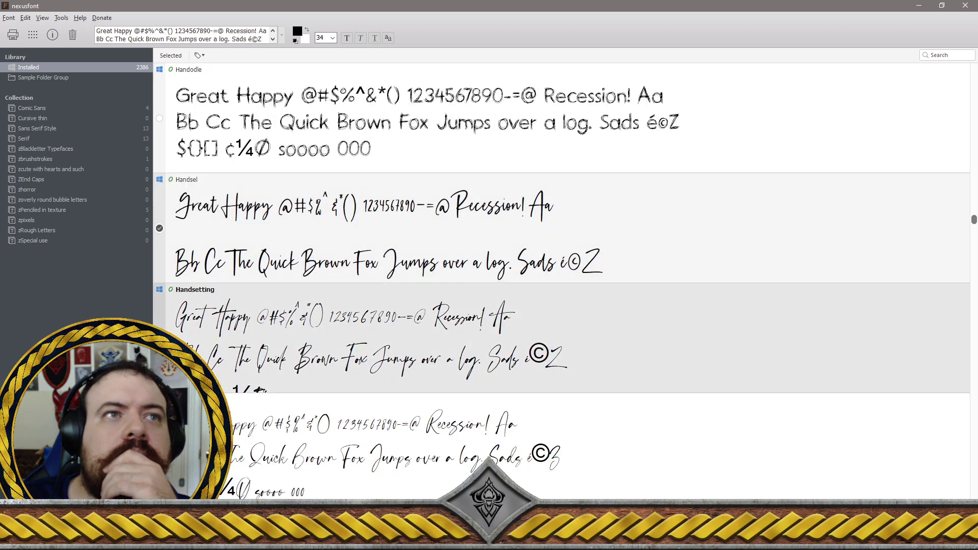
scroll(561, 229, down, 1)
scroll(560, 229, down, 2)
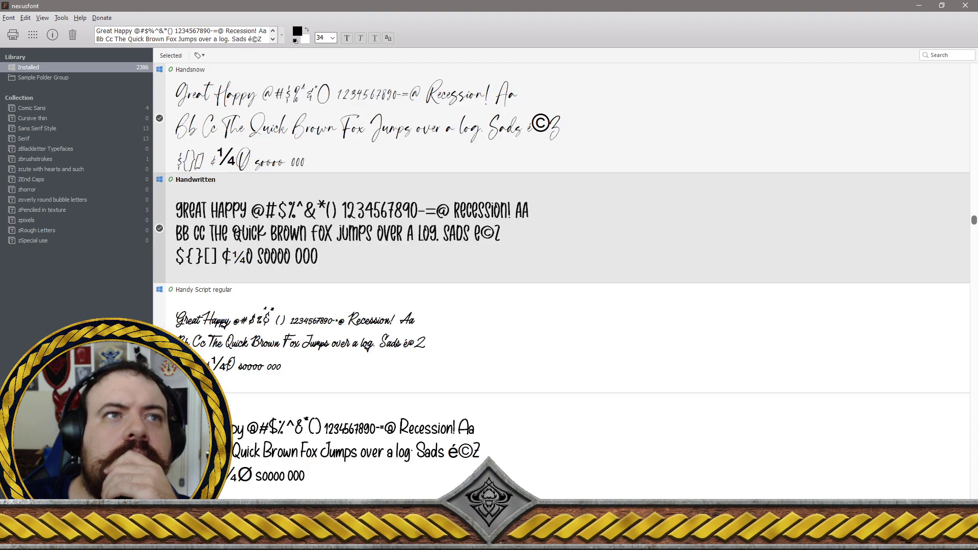
Check Handy Script regular, Hangtuah, Hanisten, Hans Kendrick Regular and Hanttopan for removal
scroll(560, 229, down, 1)
scroll(561, 229, down, 1)
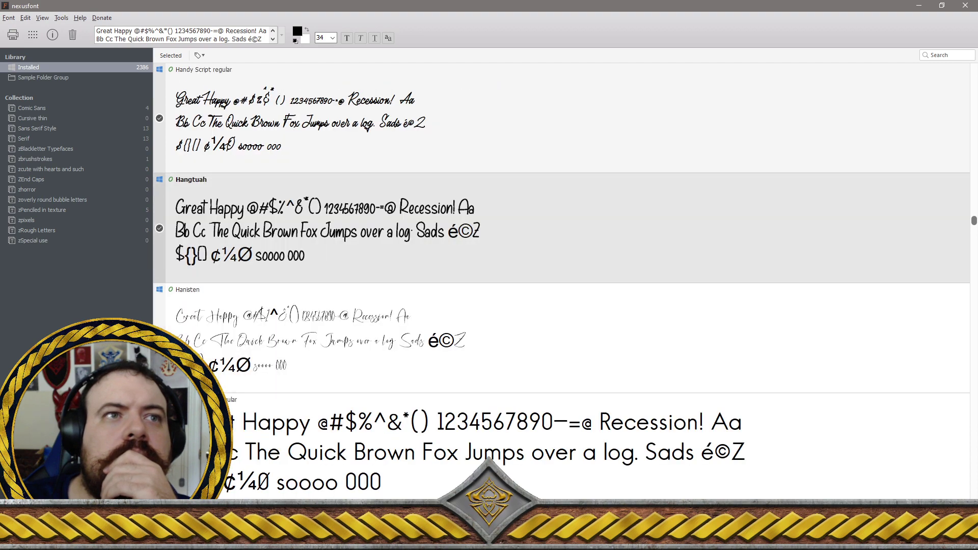
scroll(560, 230, down, 1)
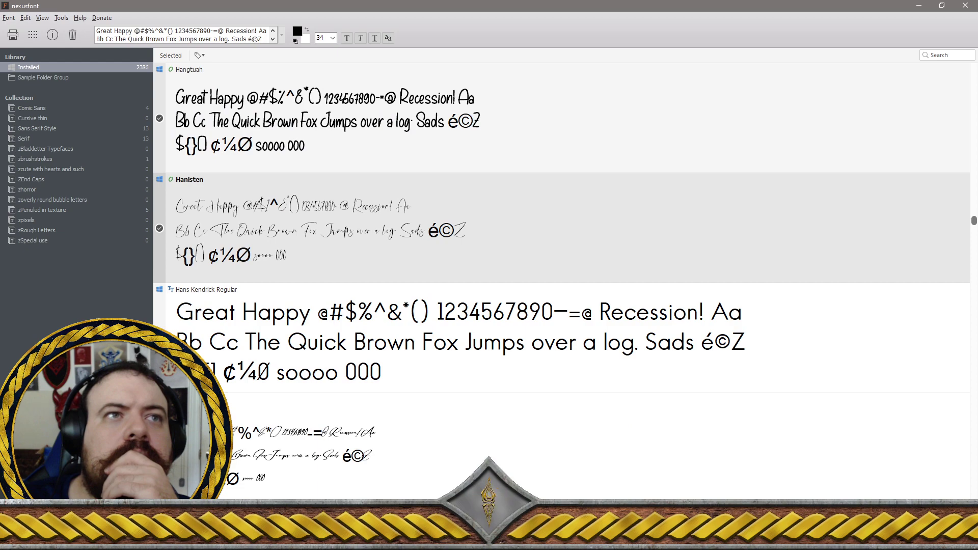
scroll(561, 229, down, 1)
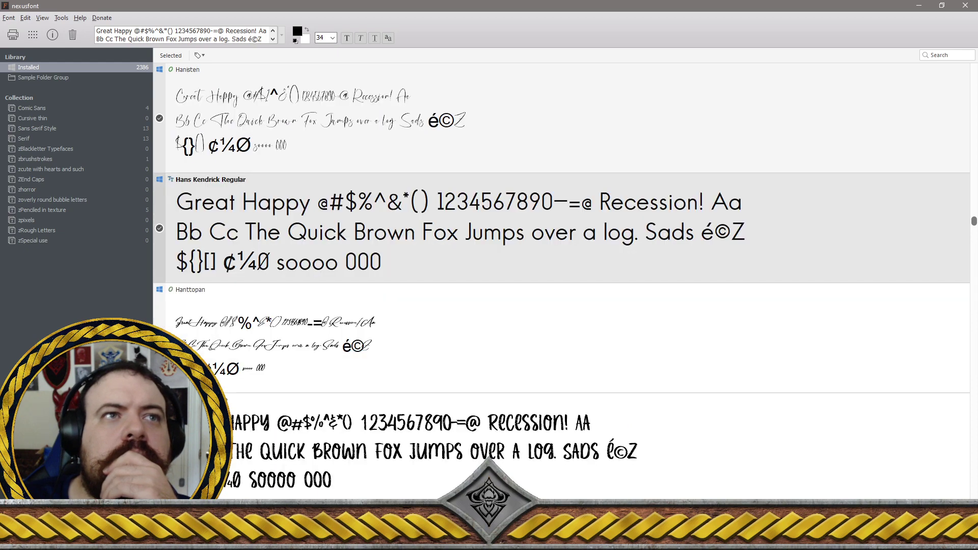
scroll(561, 229, down, 1)
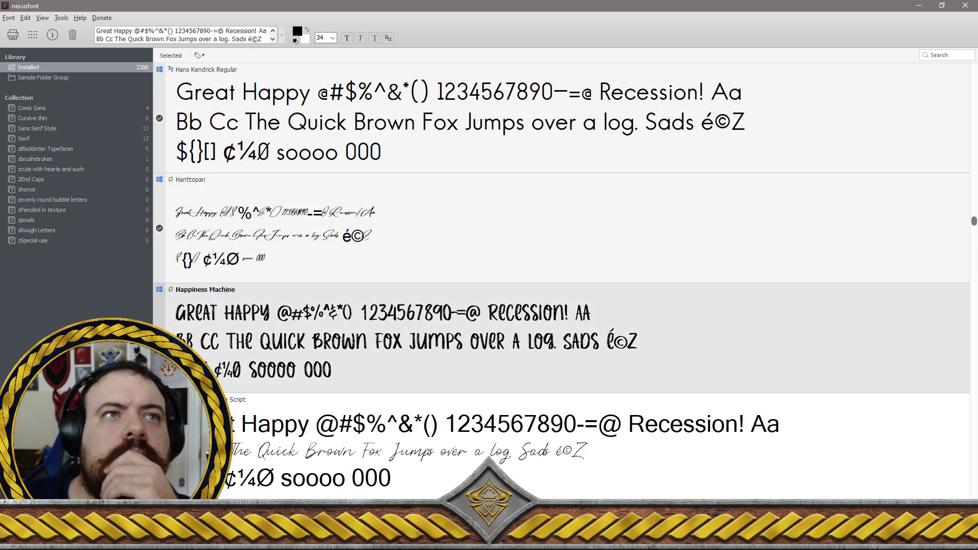
Check both Happiness Machine fonts and every Happy font from Happy Dream Day through Happy Valentine
scroll(560, 229, down, 1)
scroll(561, 229, down, 1)
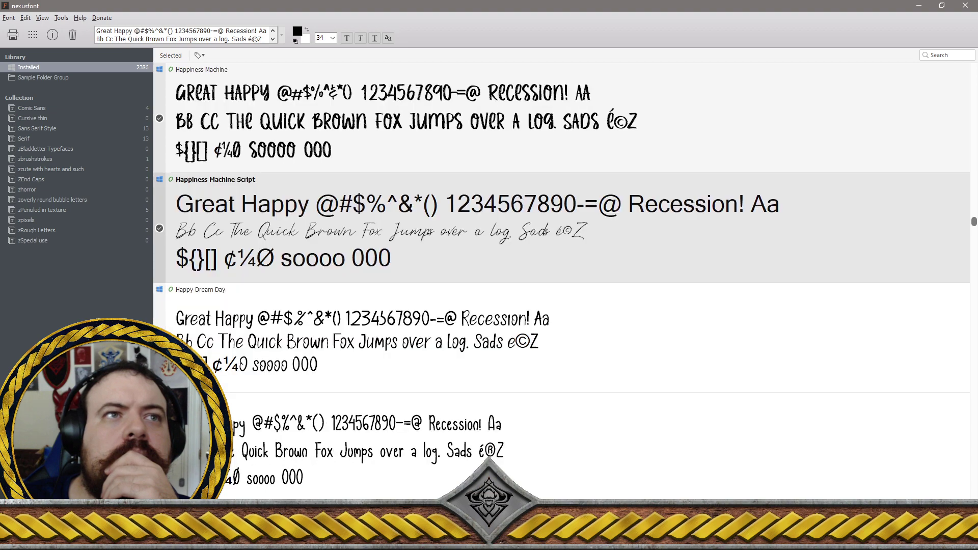
scroll(561, 229, down, 1)
scroll(560, 229, down, 1)
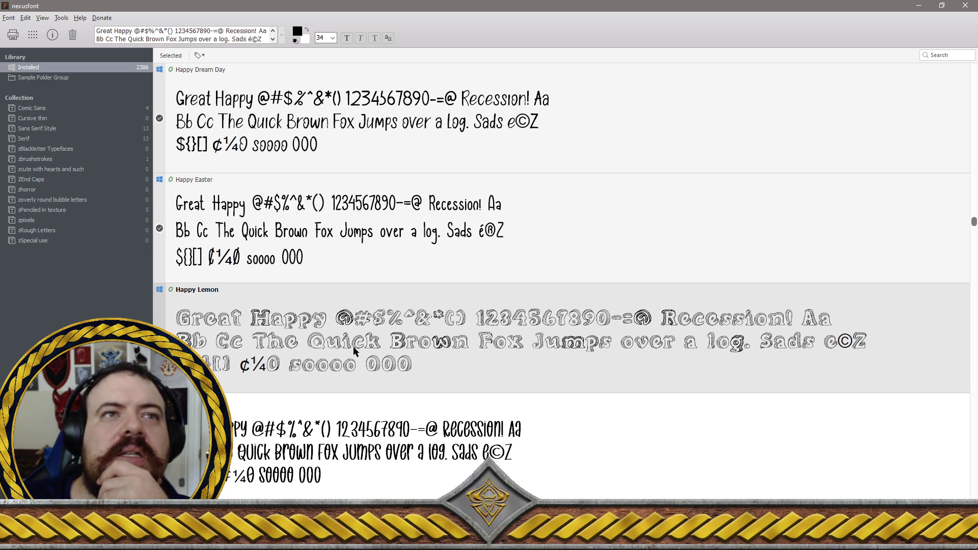
scroll(293, 357, down, 1)
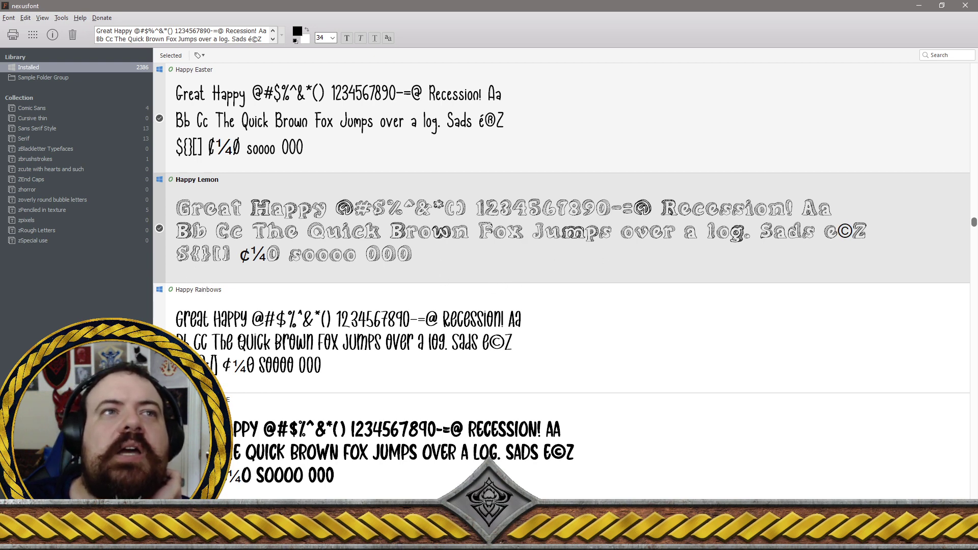
key(Down)
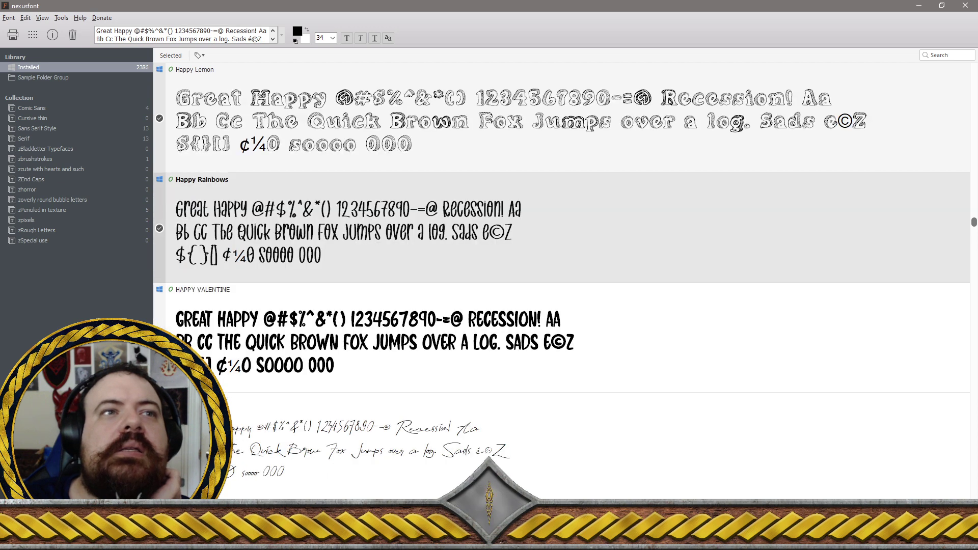
key(Down)
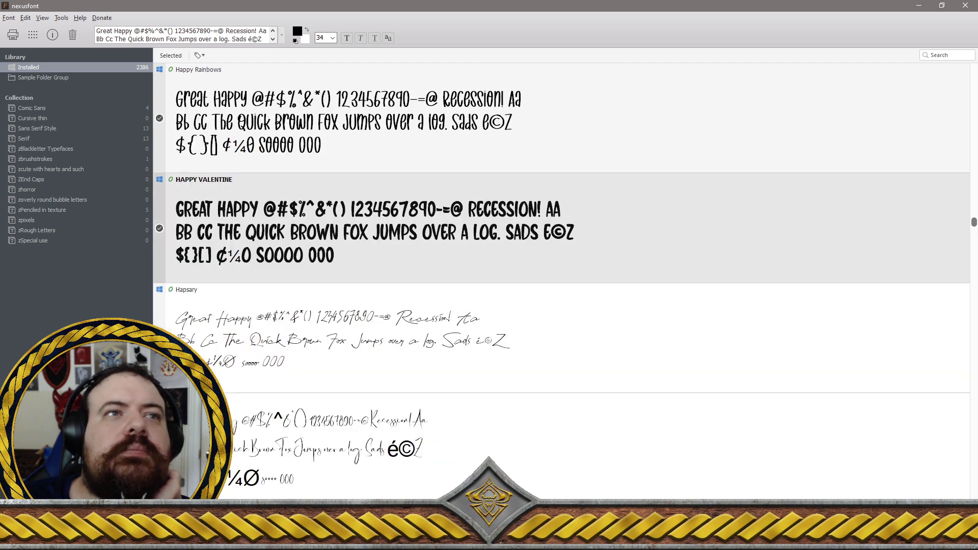
key(Down)
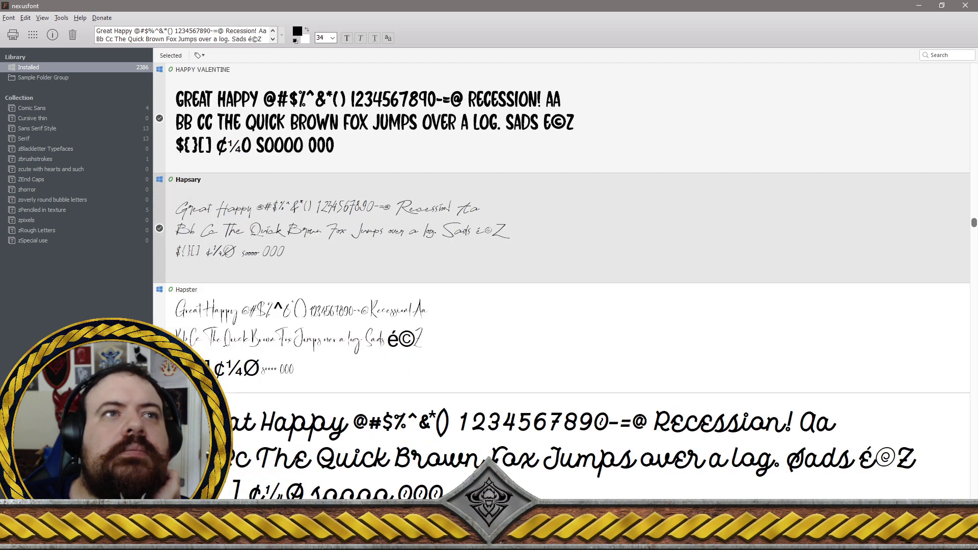
key(Down)
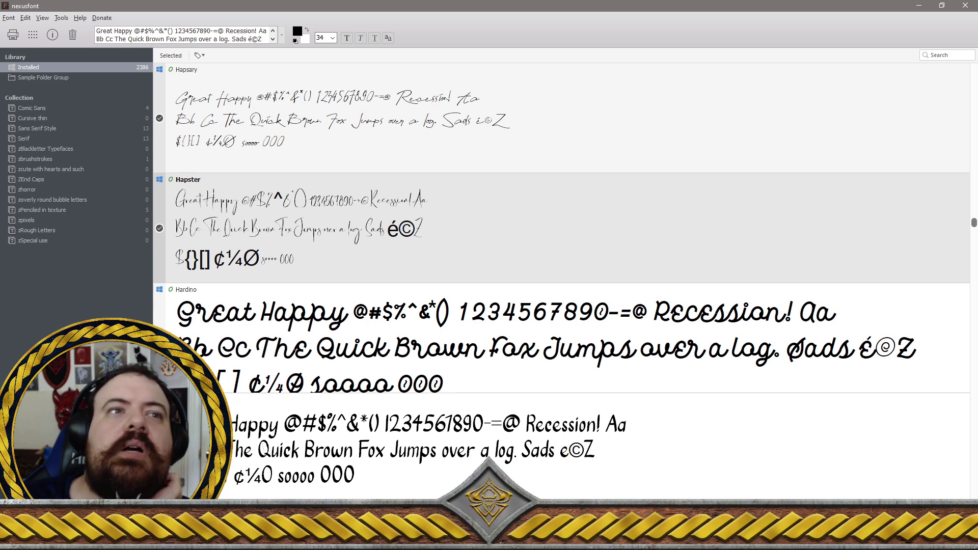
click(561, 338)
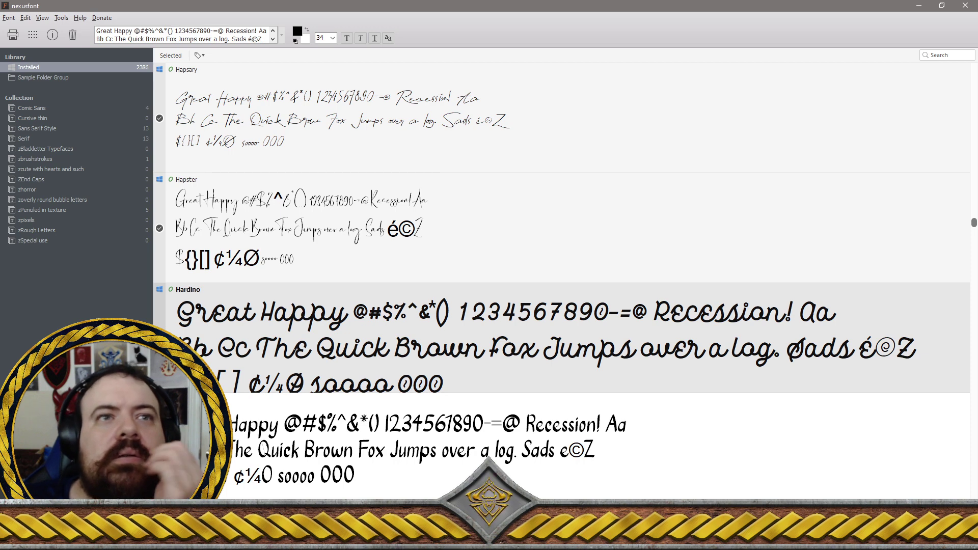
scroll(228, 375, down, 1)
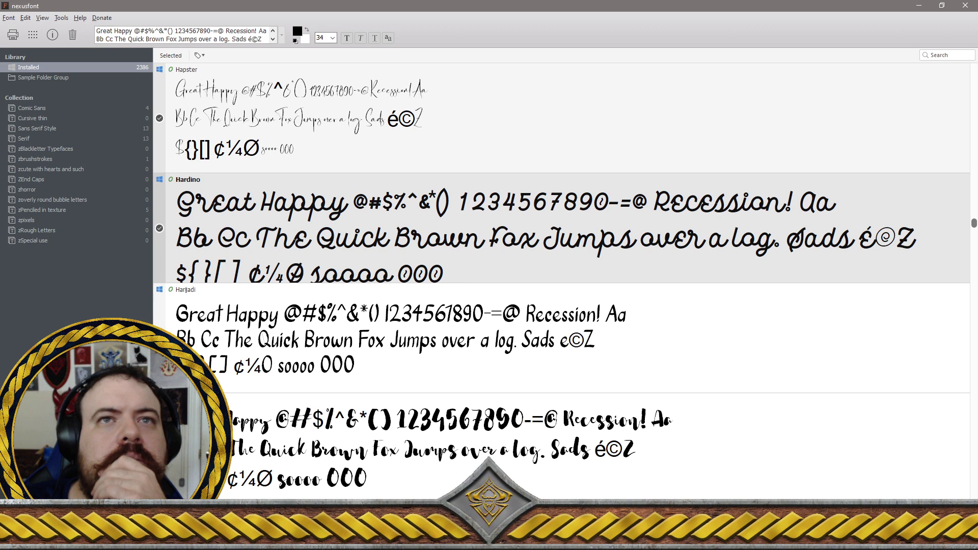
key(Down)
scroll(561, 283, down, 1)
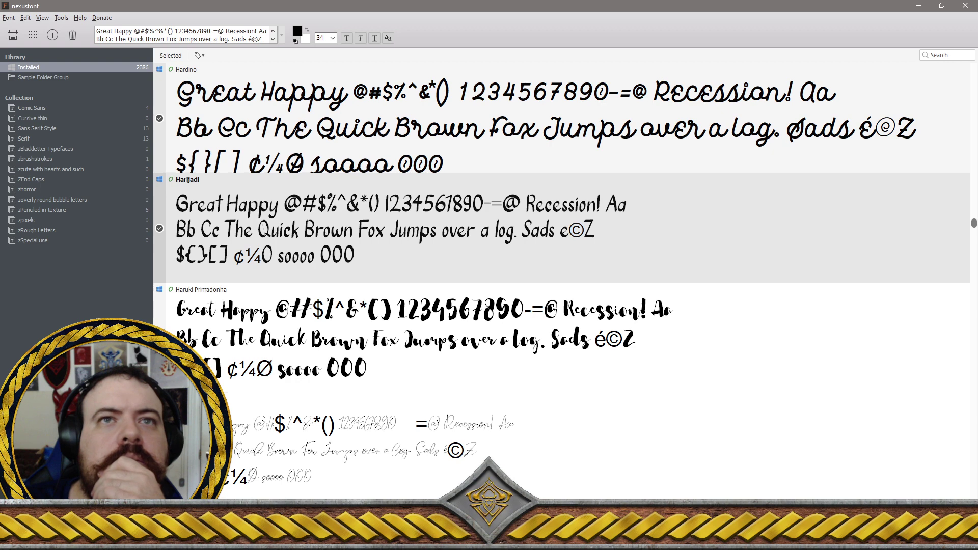
key(Down)
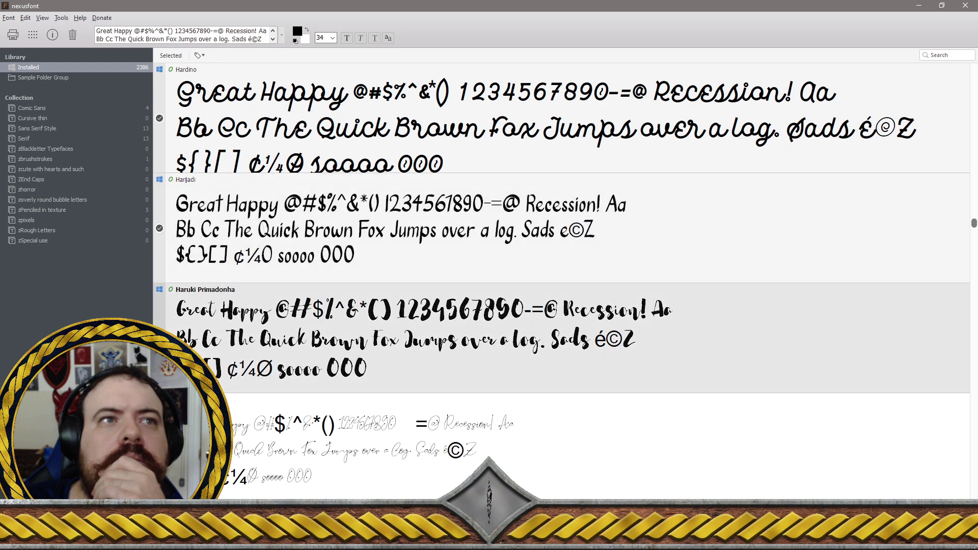
key(Down)
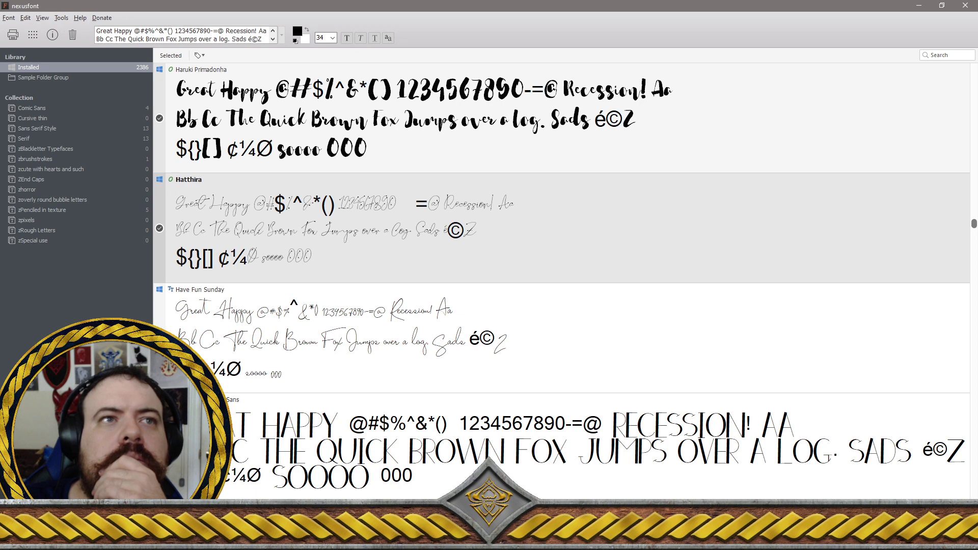
Check all Have Fun Sunday and HaveFunSunday fonts for removal, including their Sans and Swash variants
key(Down)
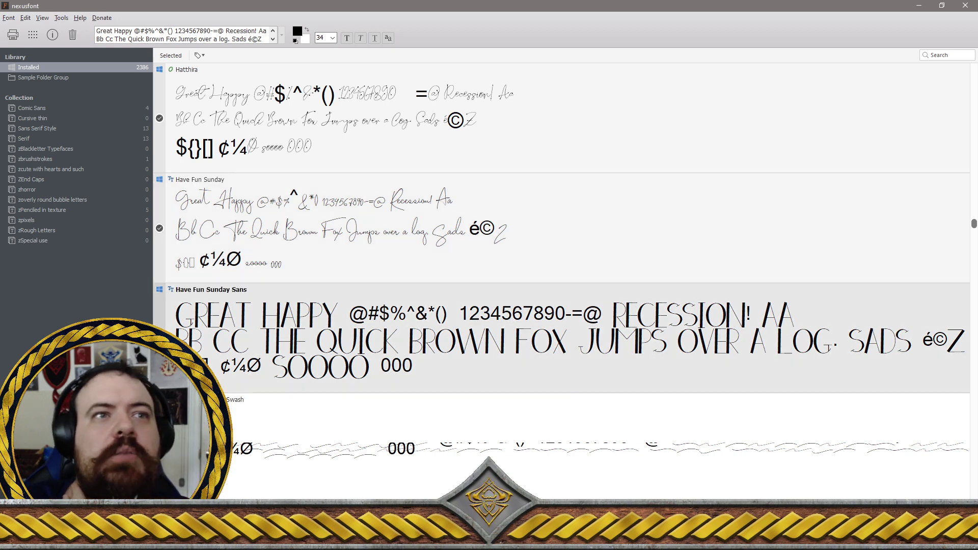
scroll(561, 280, down, 1)
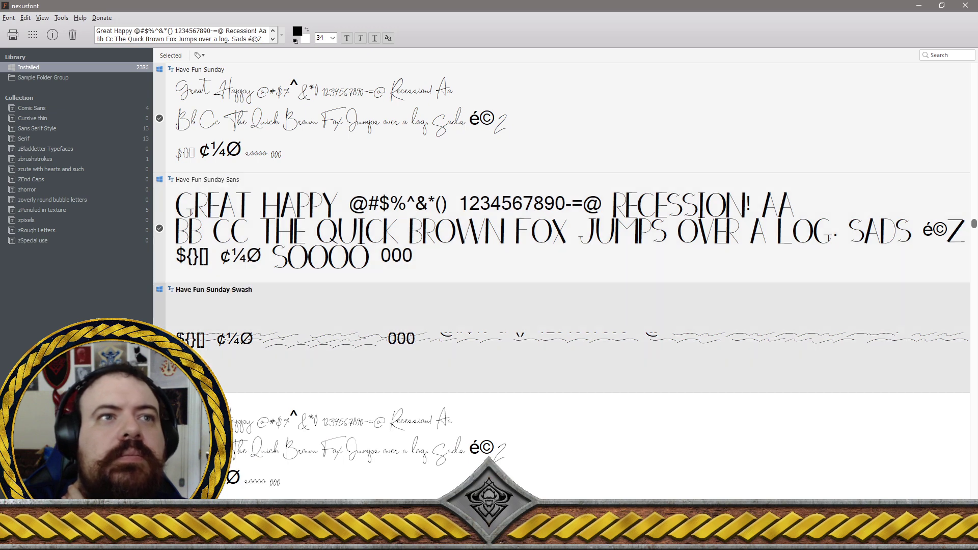
scroll(561, 228, down, 1)
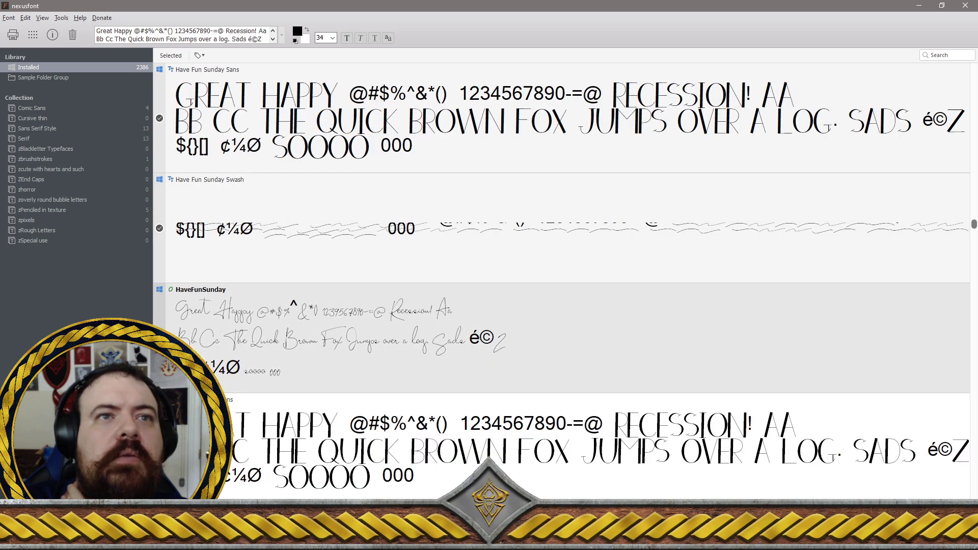
scroll(560, 336, down, 1)
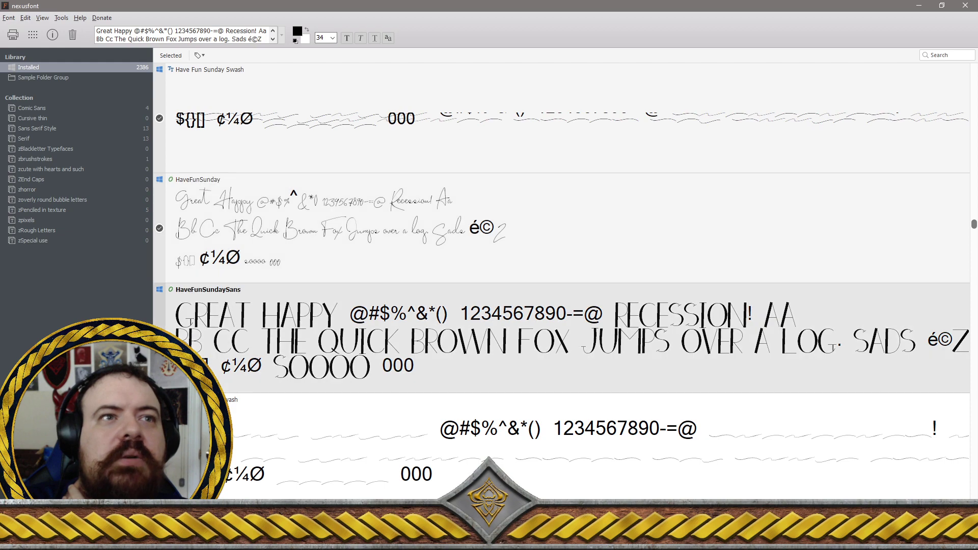
scroll(560, 228, down, 1)
scroll(561, 280, down, 1)
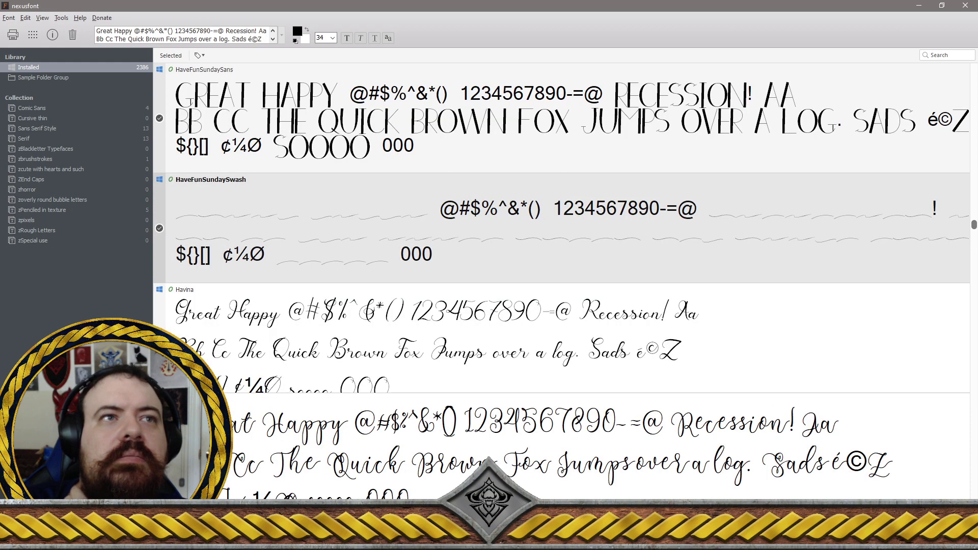
Check the Havina, Having Fun and Hay Monster fonts for removal
scroll(561, 281, down, 1)
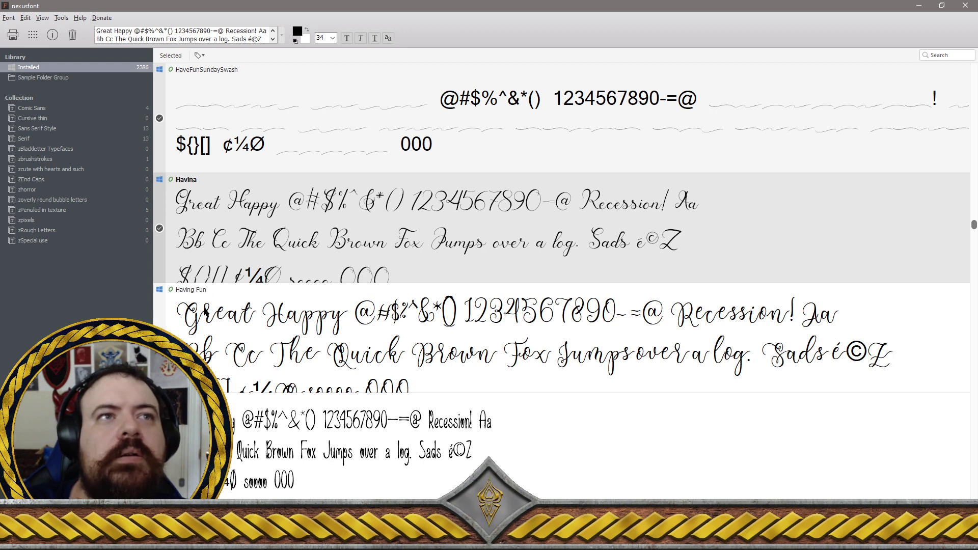
scroll(560, 280, down, 1)
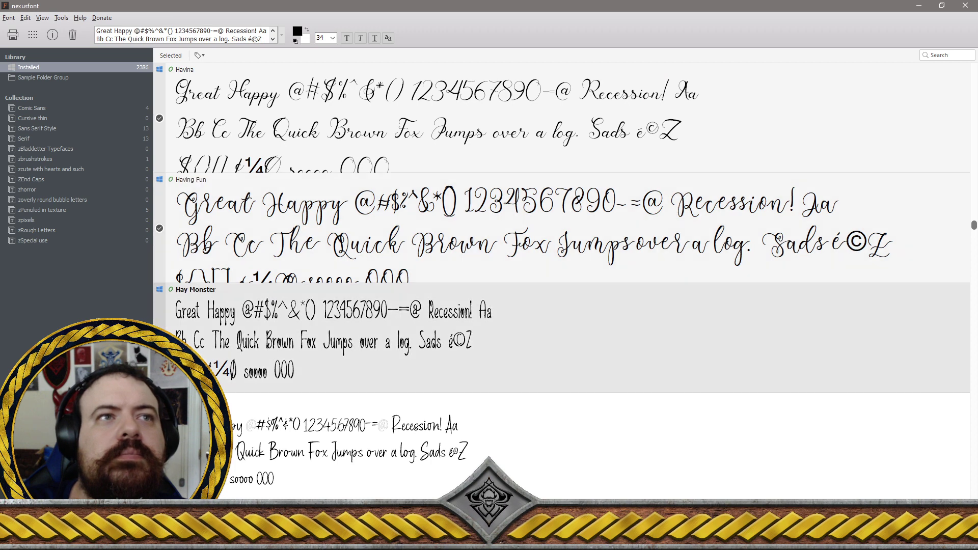
scroll(560, 280, down, 1)
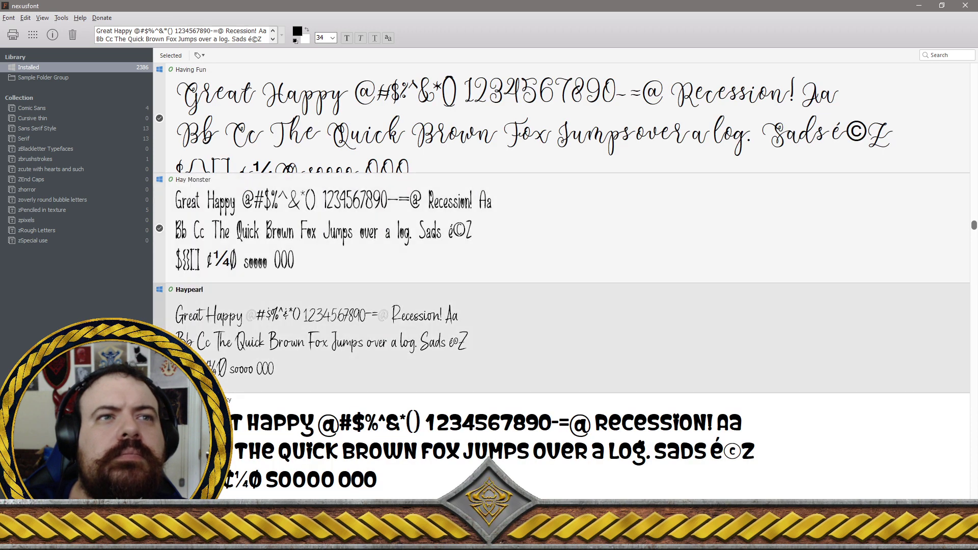
Check Haypearl, Head Up to the Sky, Heartcraft, Heartline and Heartline Italic for removal
scroll(258, 363, down, 1)
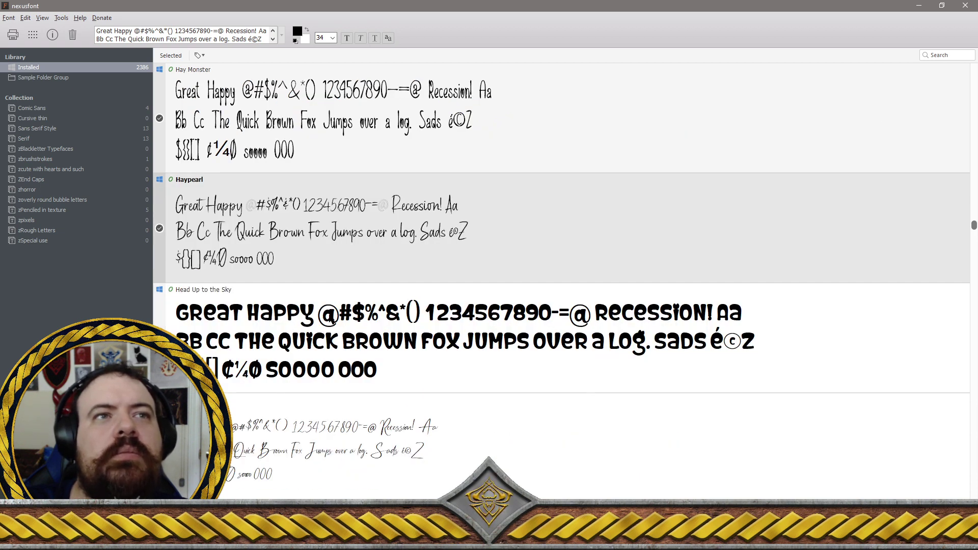
scroll(328, 317, down, 1)
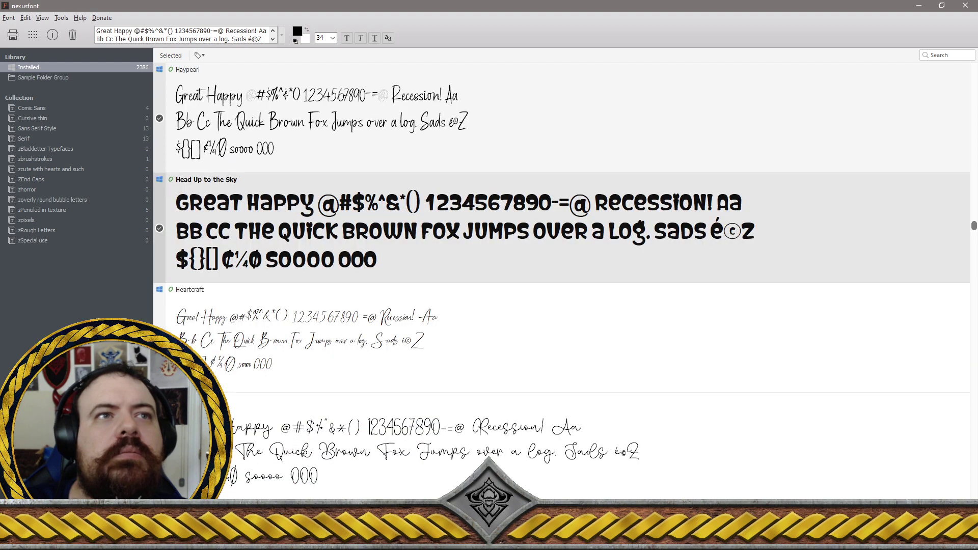
scroll(458, 230, down, 1)
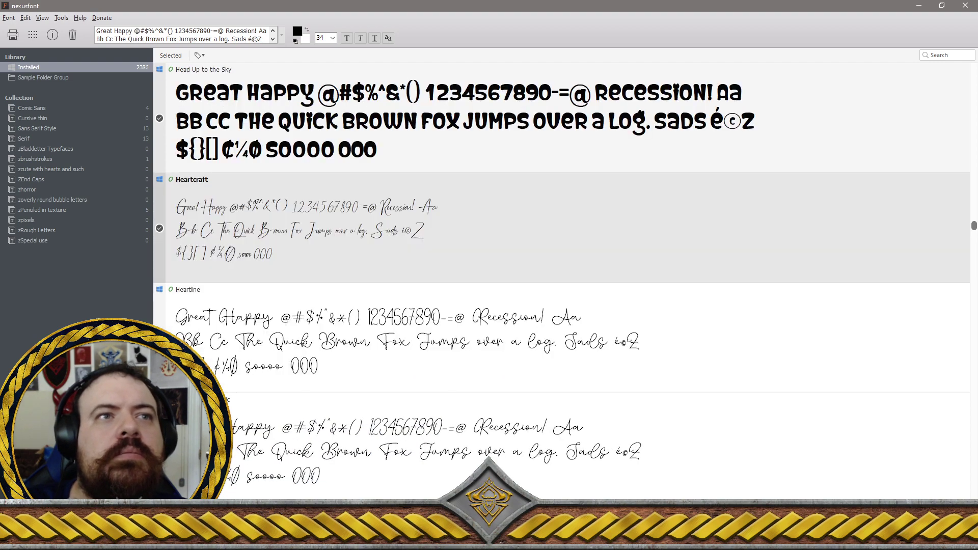
scroll(561, 281, down, 1)
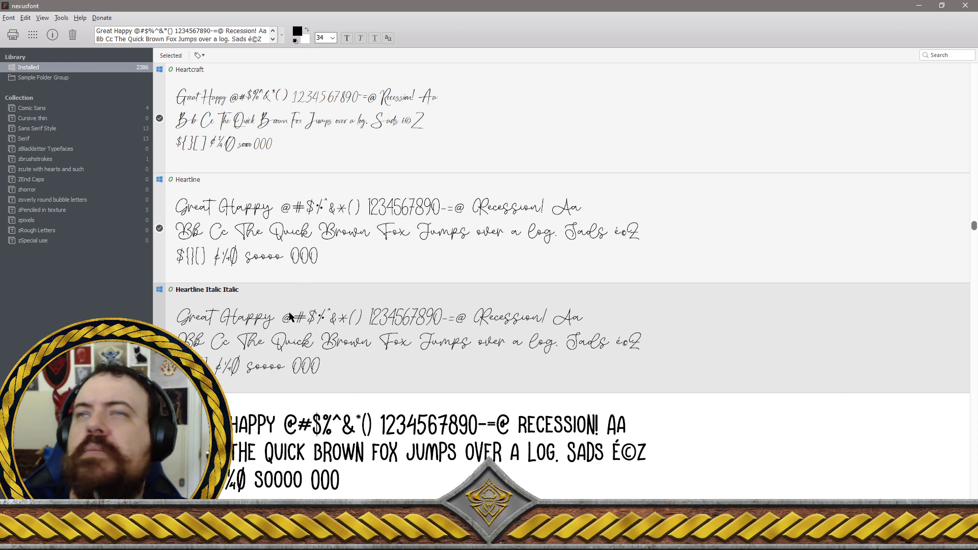
scroll(355, 248, down, 2)
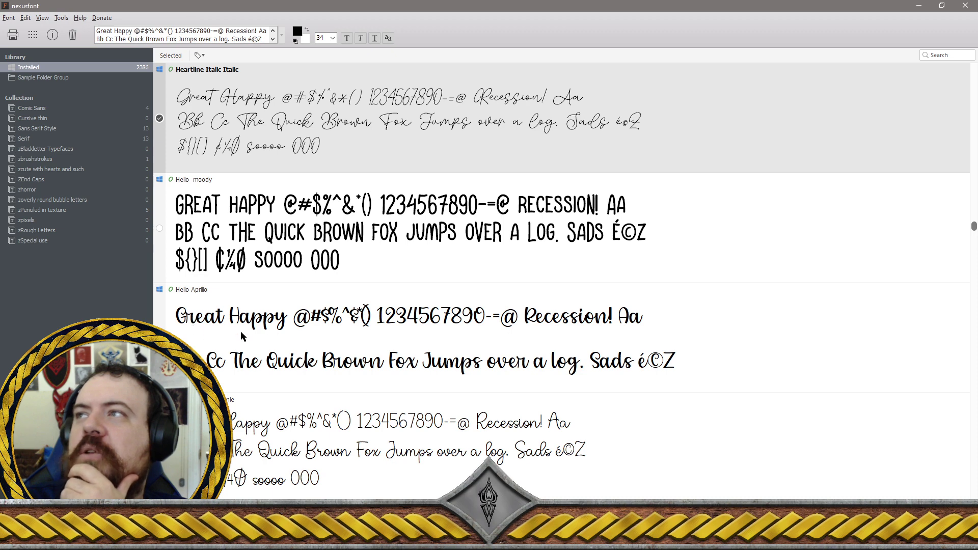
Check the Hello moody and Hello Aprilio fonts for removal
click(159, 230)
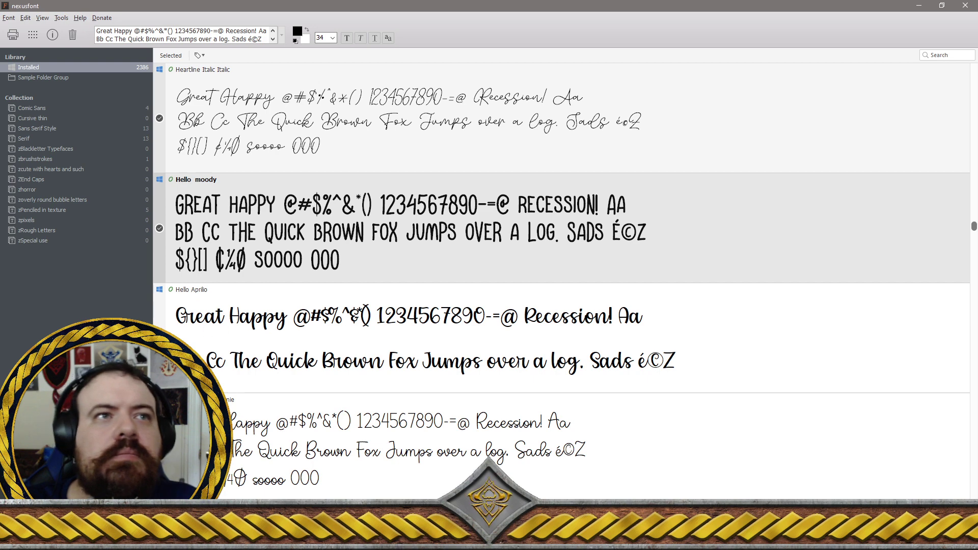
click(232, 325)
scroll(474, 234, down, 2)
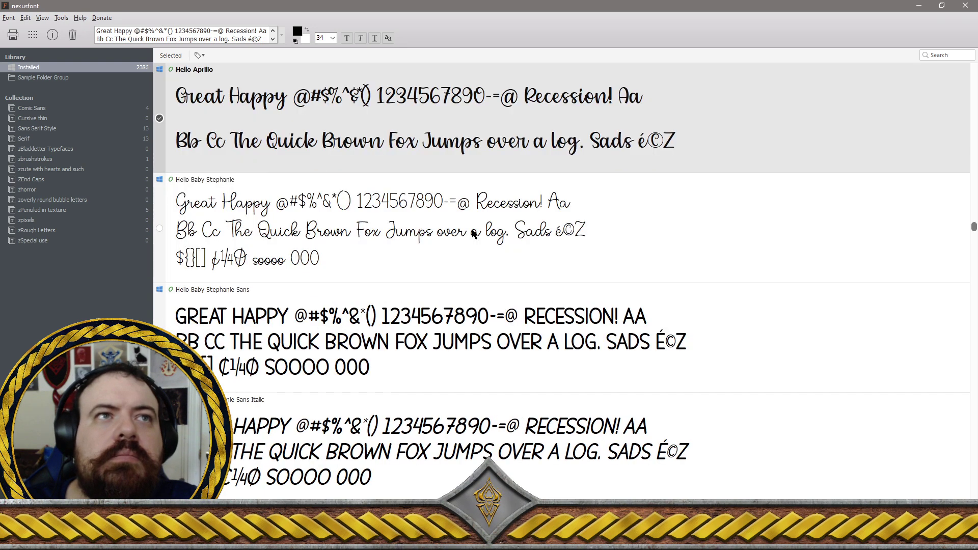
Check all Hello Baby Stephanie fonts for removal, including the Sans, Sans Italic, Serif and Serif Italic variants
click(160, 232)
scroll(160, 232, down, 2)
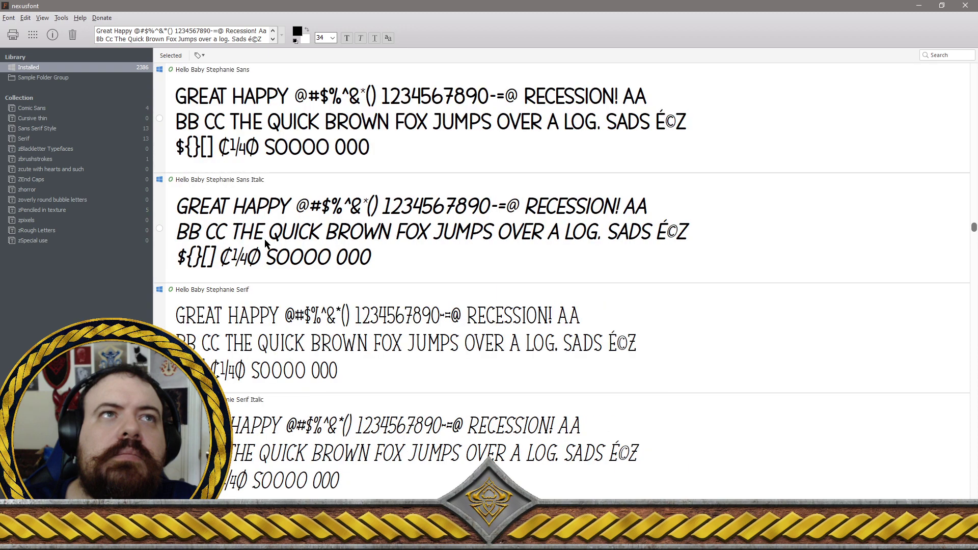
click(158, 120)
click(159, 119)
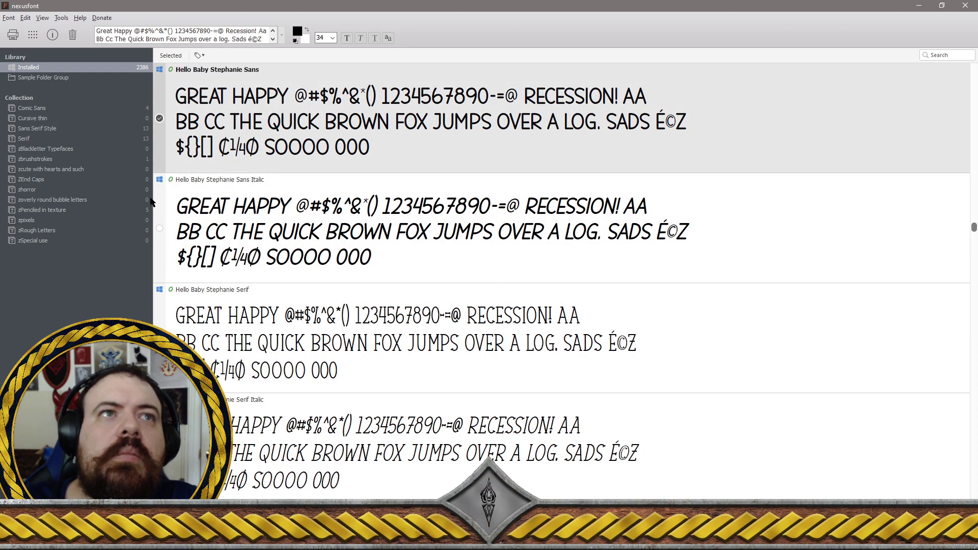
click(159, 230)
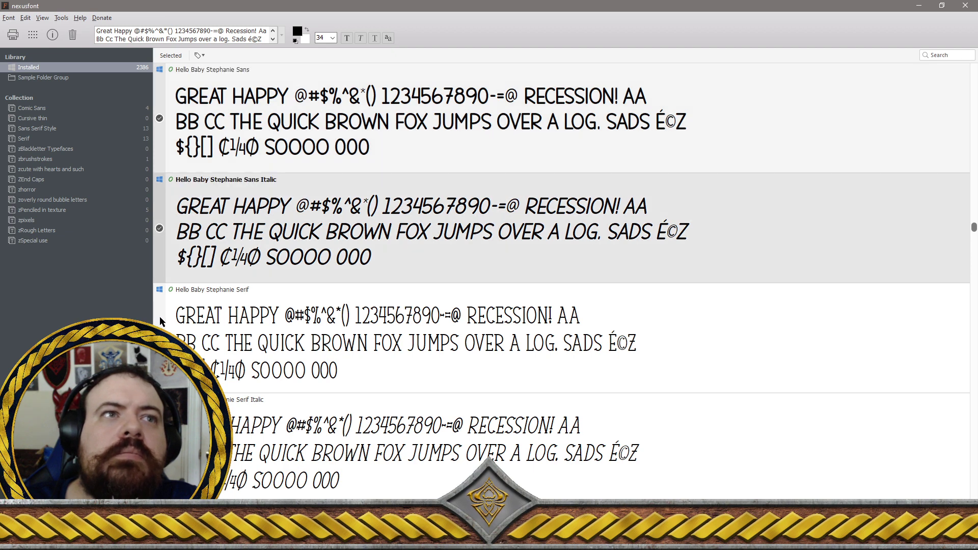
click(206, 296)
scroll(206, 295, down, 1)
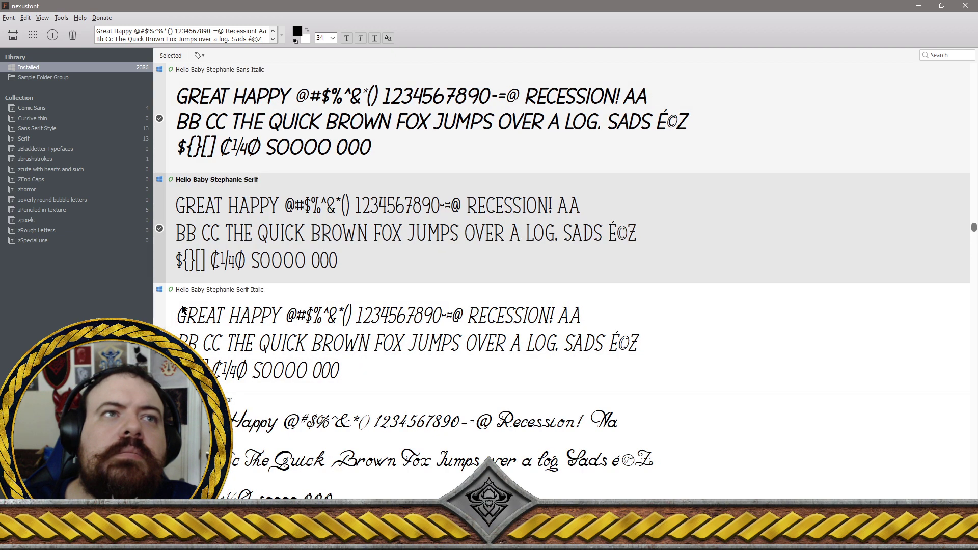
click(206, 295)
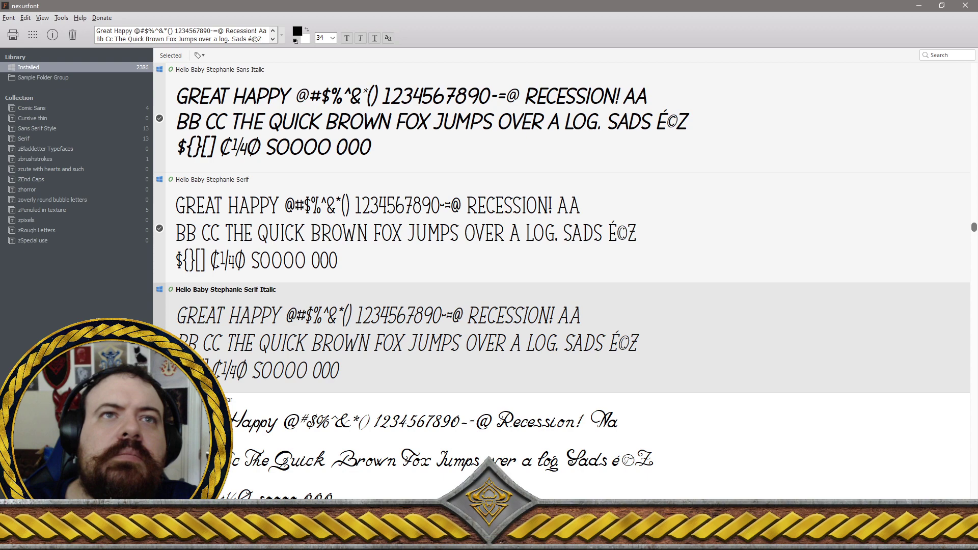
scroll(396, 229, down, 1)
Check Hello Bloom! Regular, HELLO CLOUDS, HELLO EASTER, Hello Eisya and Hello Eisya Sans for removal
scroll(397, 230, down, 1)
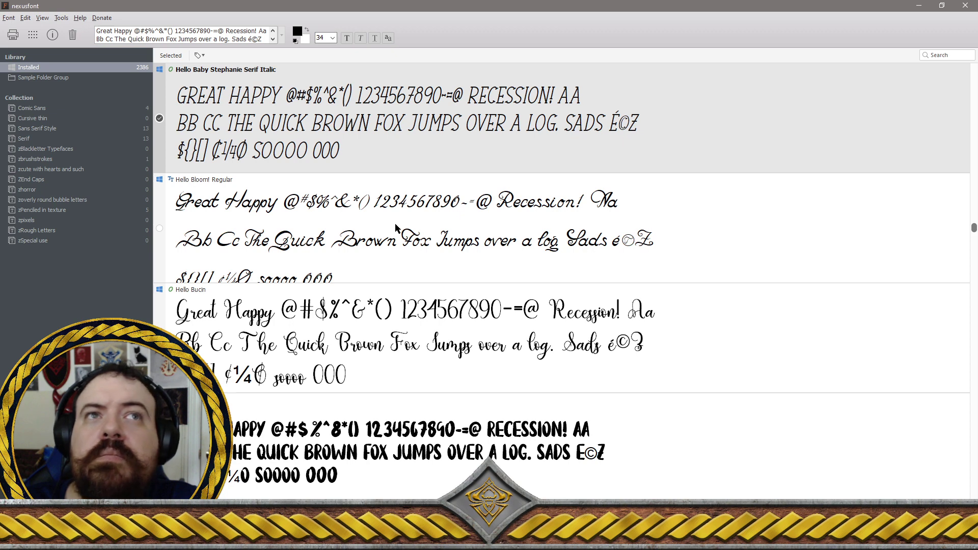
click(160, 229)
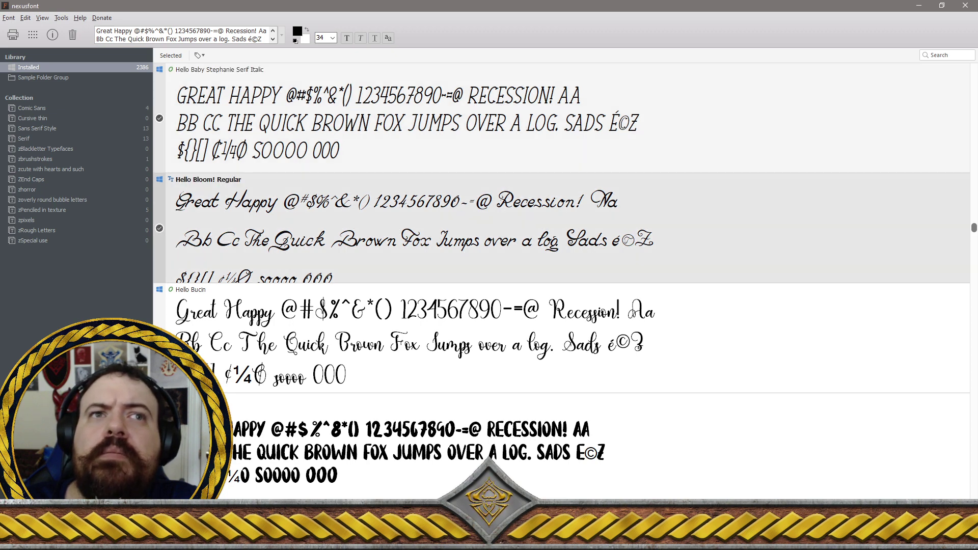
scroll(165, 195, down, 3)
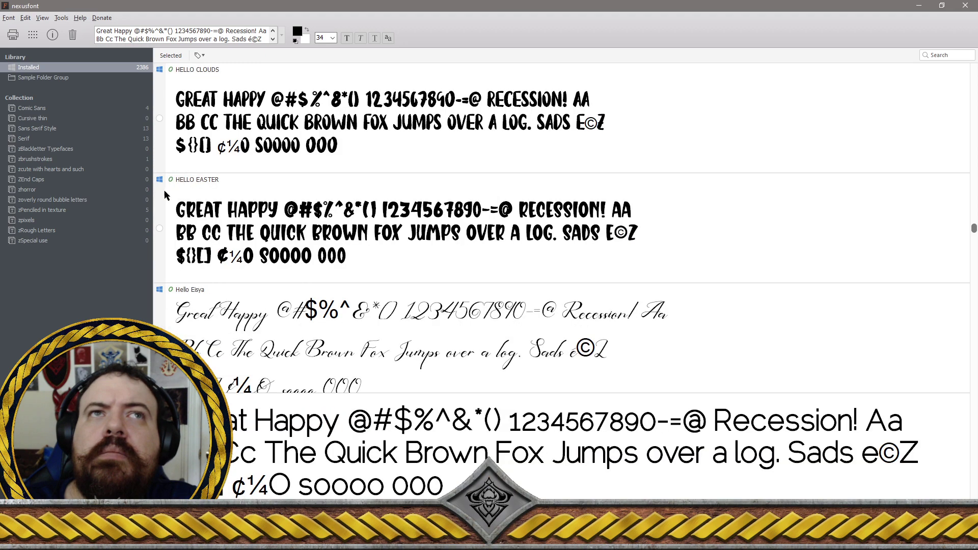
click(159, 118)
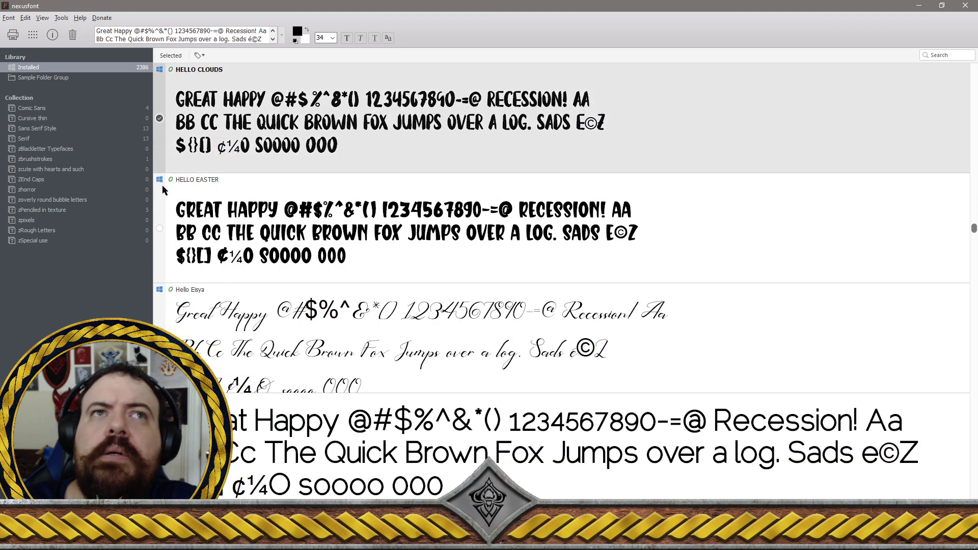
click(160, 228)
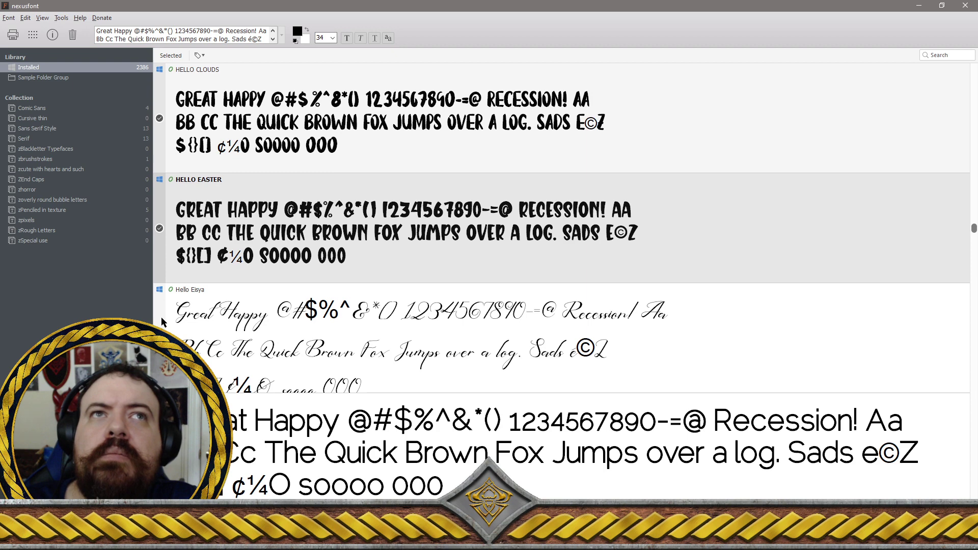
click(159, 338)
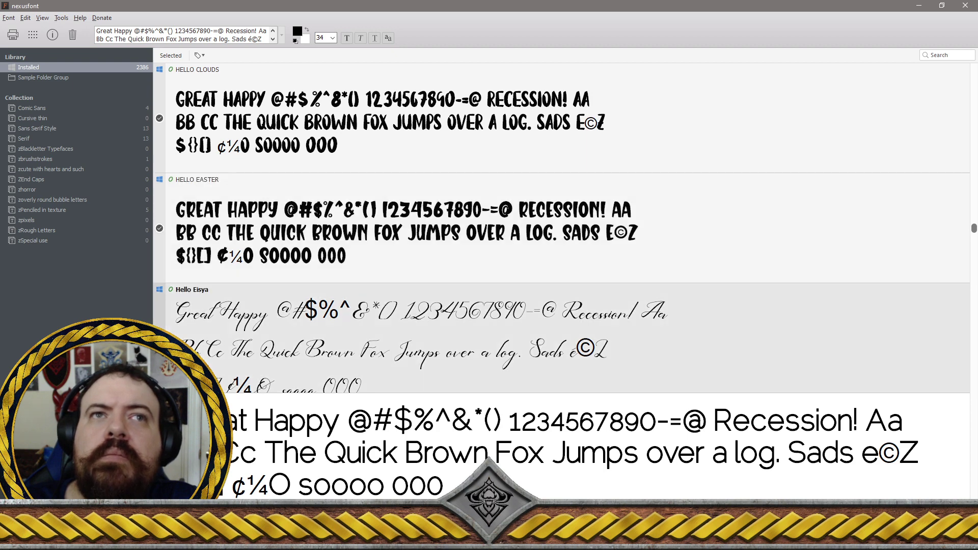
scroll(270, 283, down, 1)
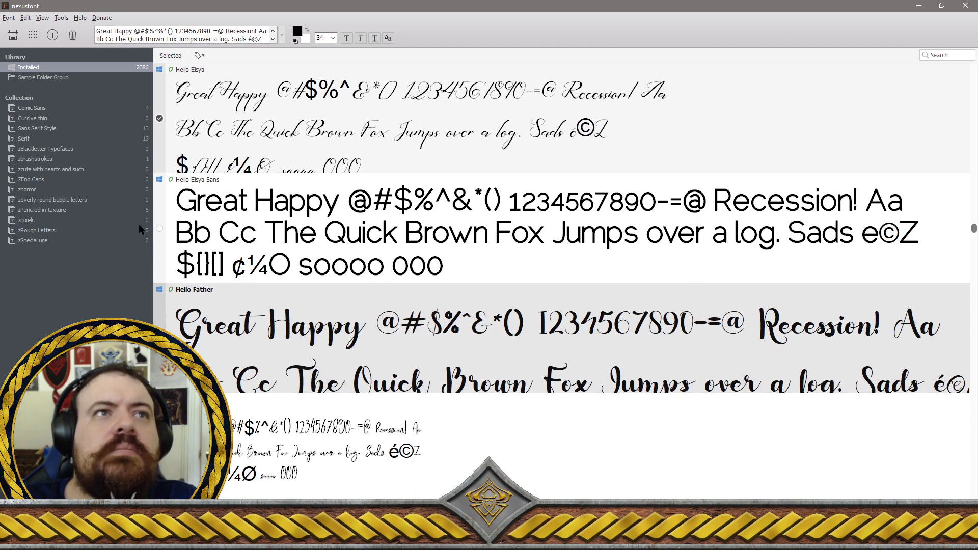
click(160, 229)
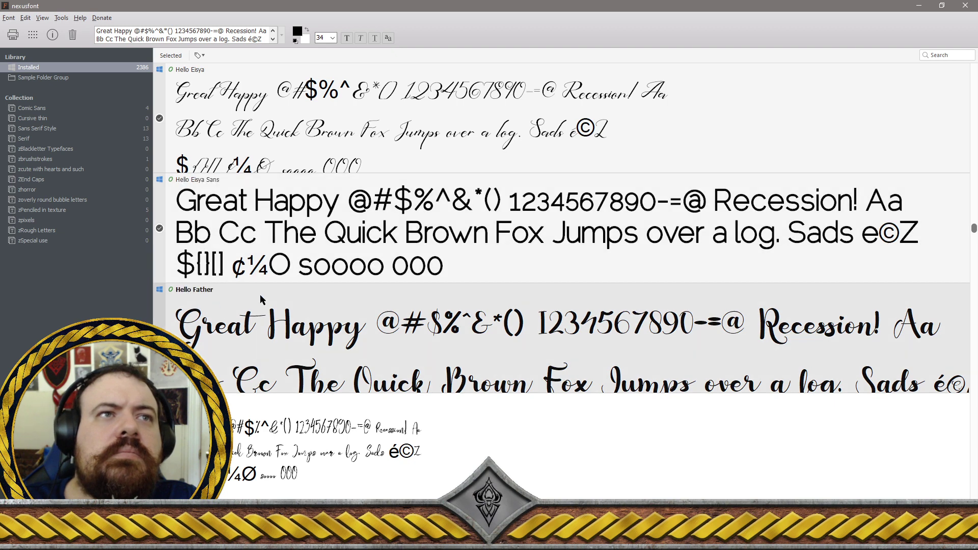
Uninstall the batch of checked fonts and confirm the removal
right_click(449, 224)
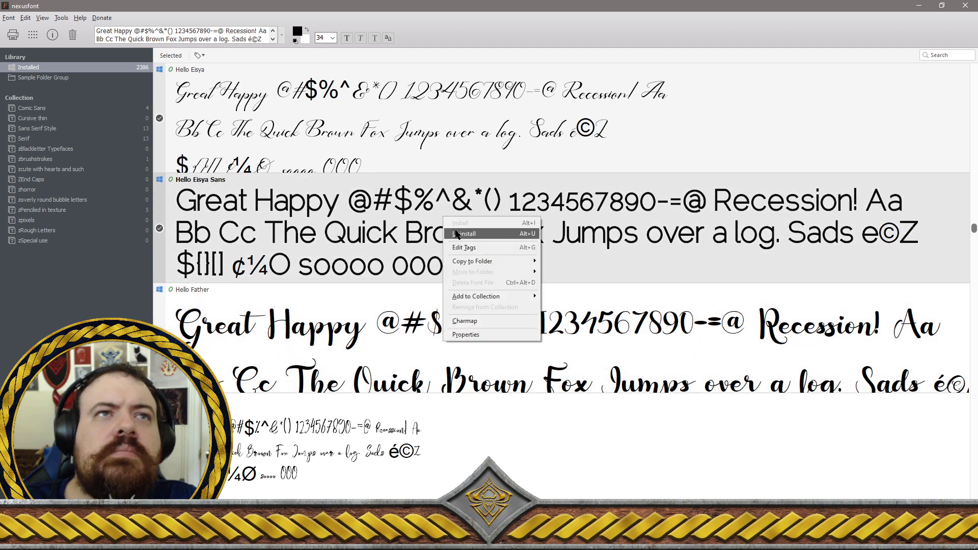
click(462, 234)
click(516, 299)
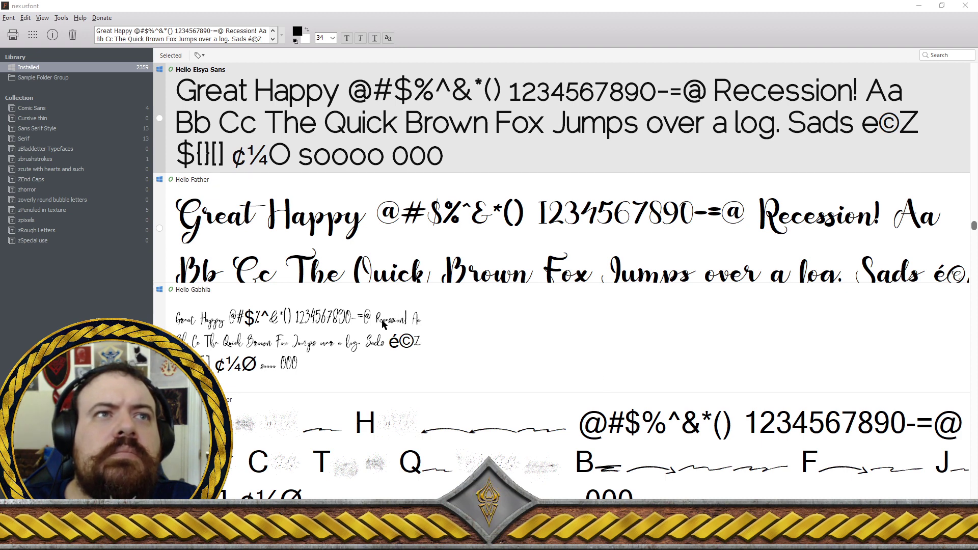
click(583, 307)
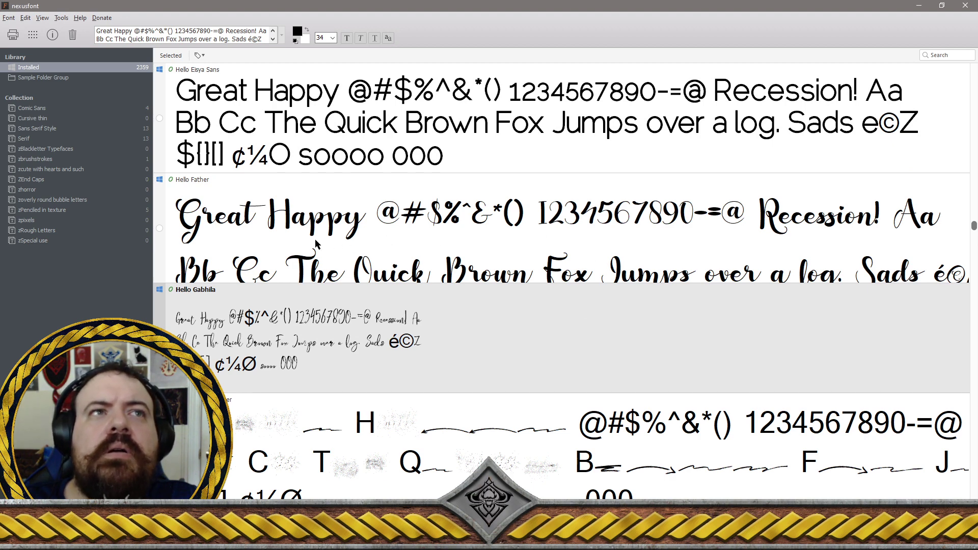
Check the Hello Father and Hello Gabhila fonts for removal
click(161, 229)
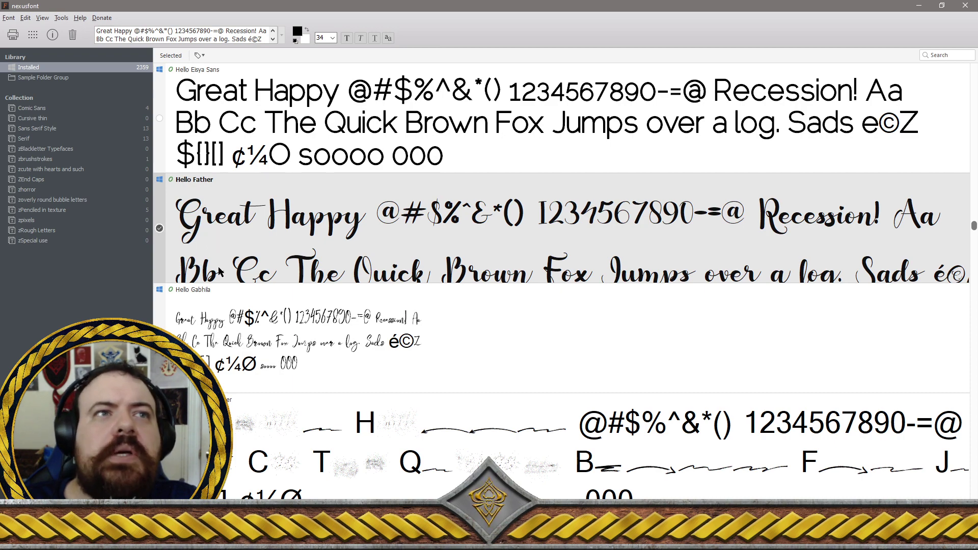
scroll(222, 272, down, 1)
click(165, 228)
scroll(165, 228, down, 2)
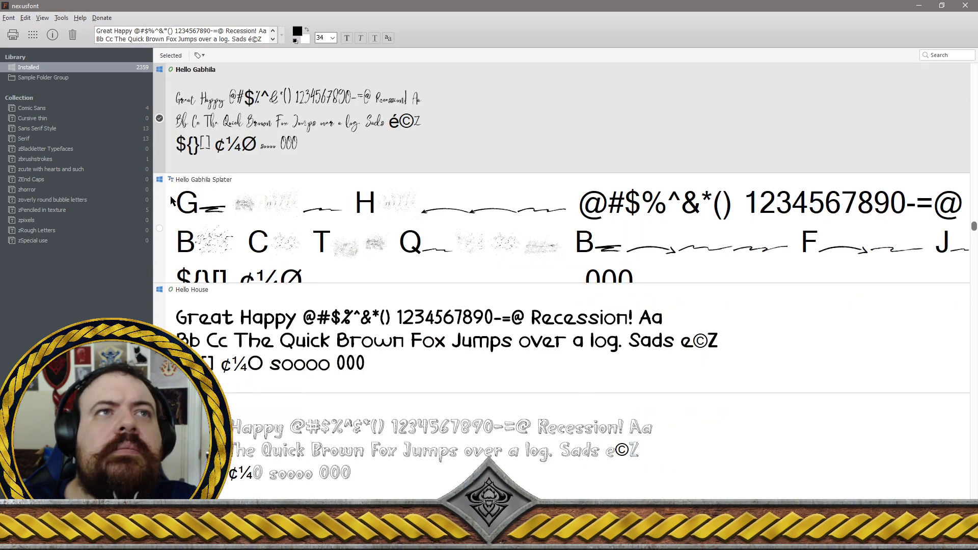
scroll(159, 125, down, 1)
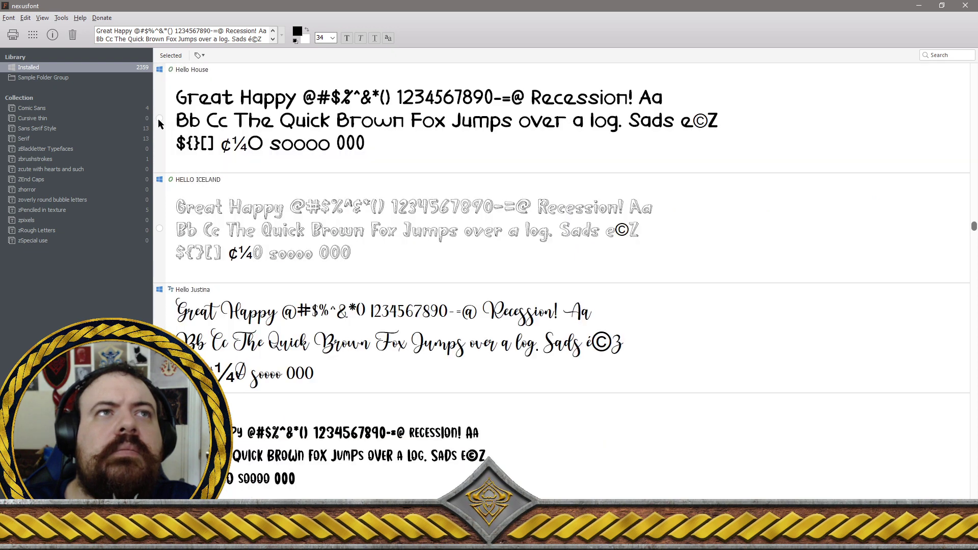
Check Hello Justina, Hello Mermaid, Hello moody duo and Hello Pumpkin for removal, leaving HELLO ICELAND unchecked
scroll(159, 132, down, 1)
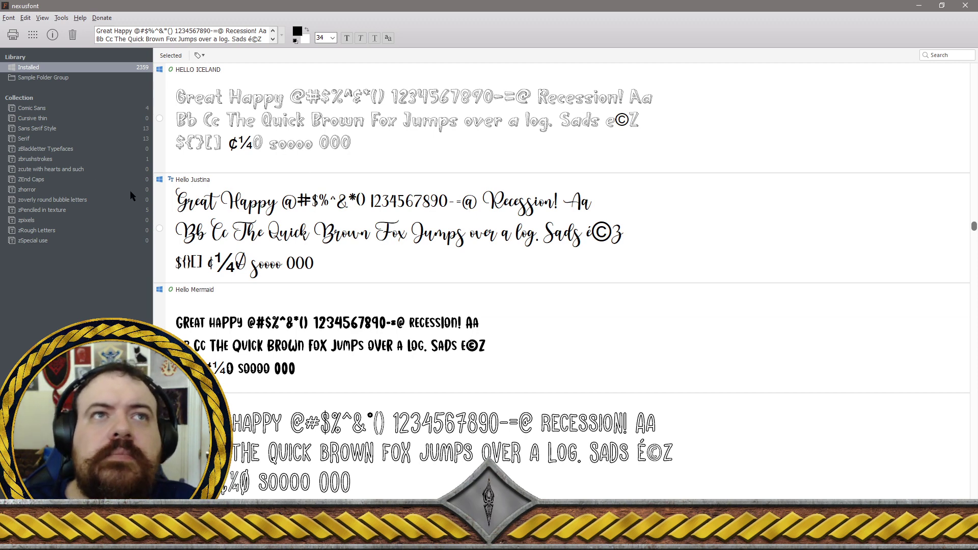
click(160, 235)
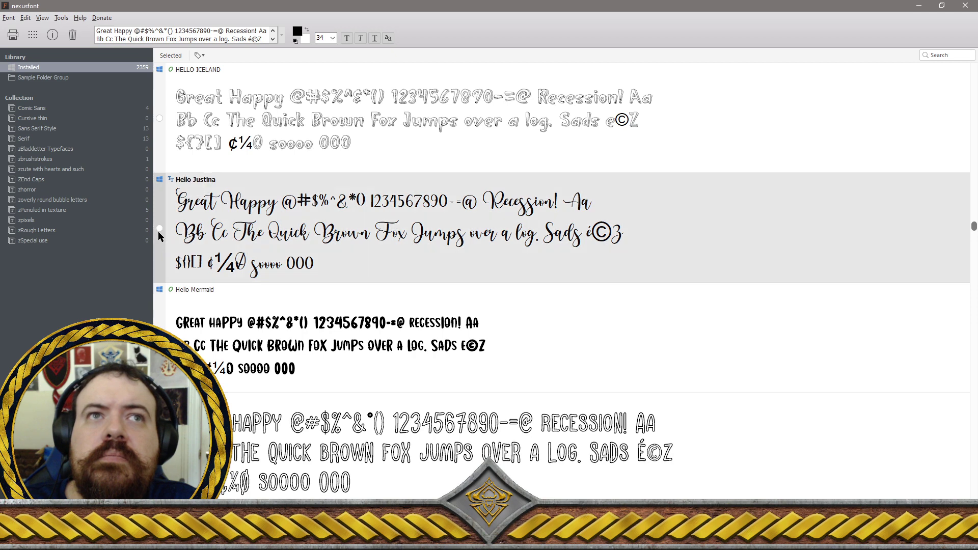
scroll(157, 251, down, 1)
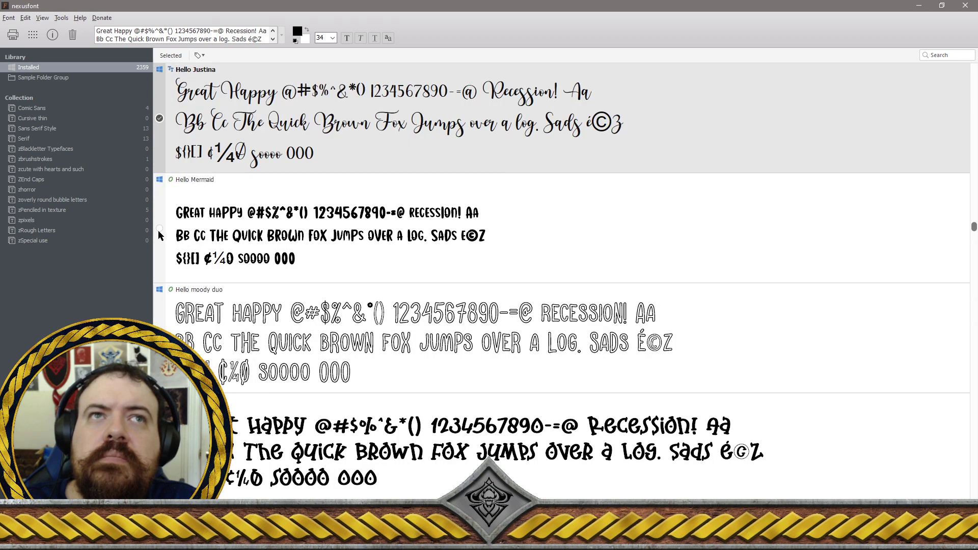
click(159, 235)
scroll(160, 235, down, 1)
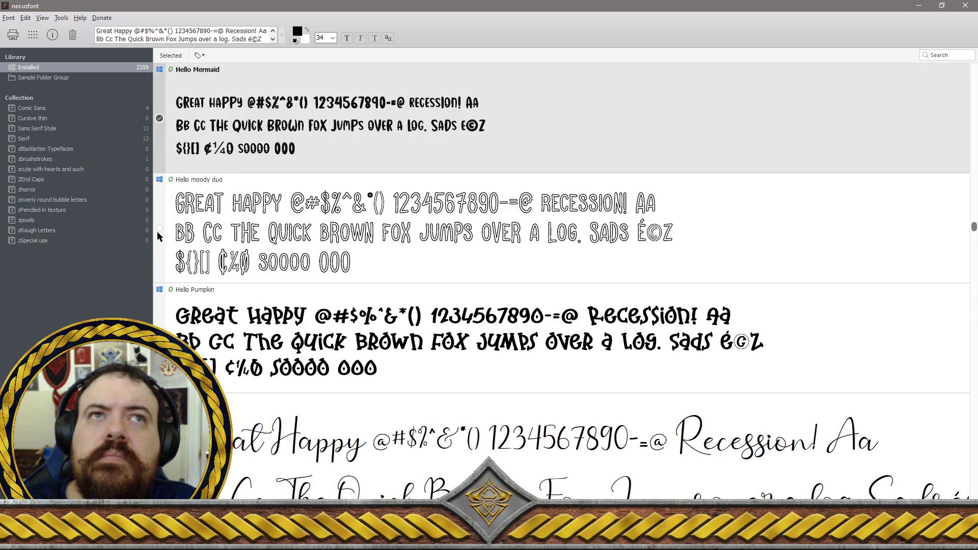
click(159, 236)
scroll(159, 234, down, 1)
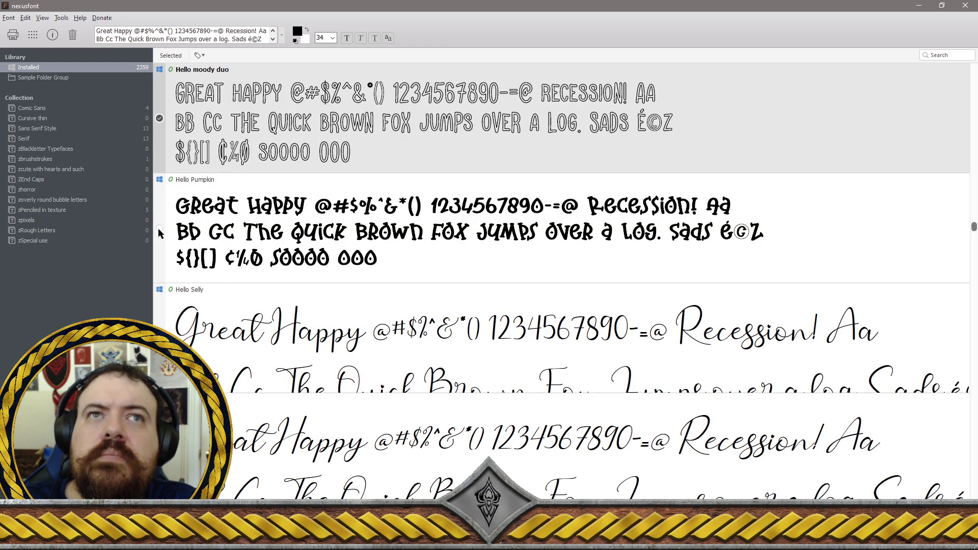
click(159, 233)
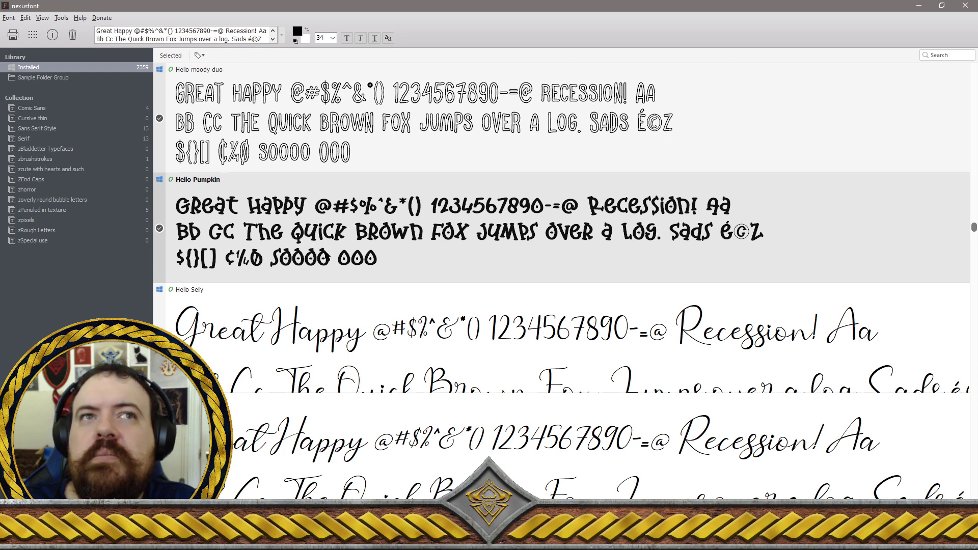
Check Hello Selly and Hello Selly Italic for removal
scroll(328, 257, down, 1)
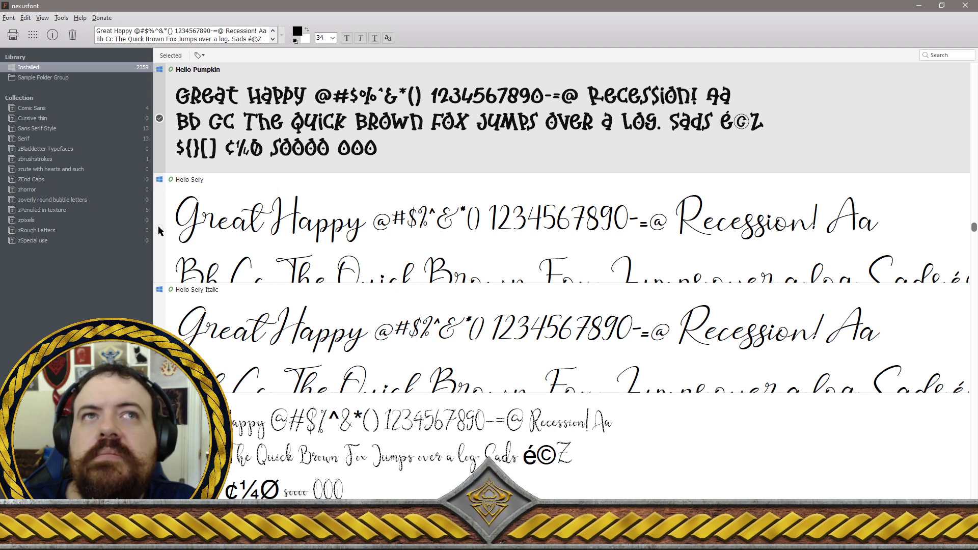
scroll(158, 232, down, 1)
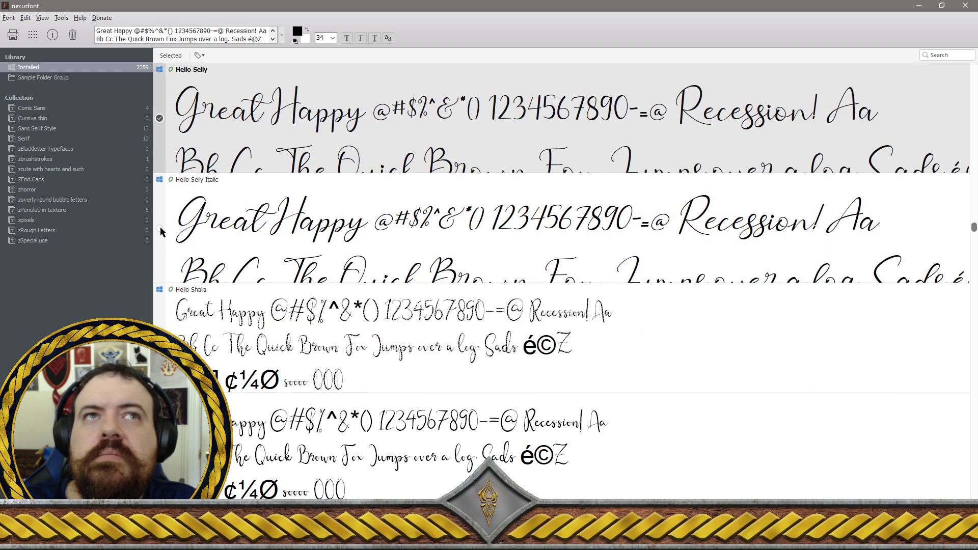
click(160, 230)
scroll(161, 231, down, 1)
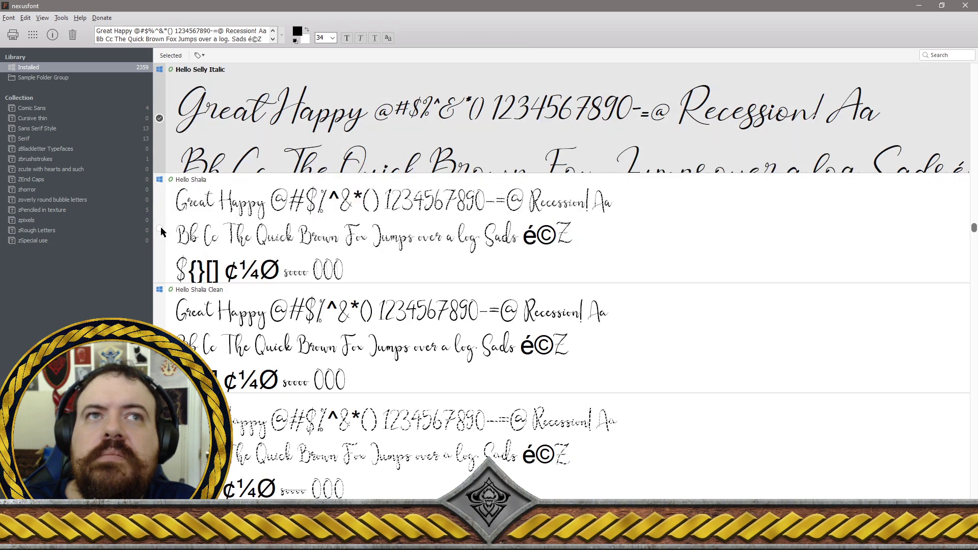
Check the Hello Shalia, Hello Shalia Clean and Hello Shalia Two fonts for removal
click(162, 235)
scroll(161, 237, down, 1)
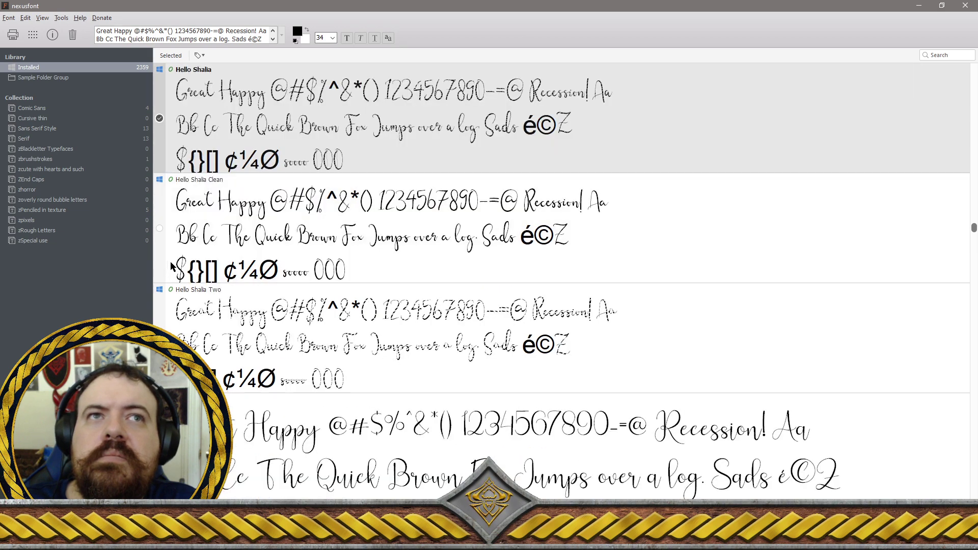
click(164, 236)
scroll(162, 234, down, 1)
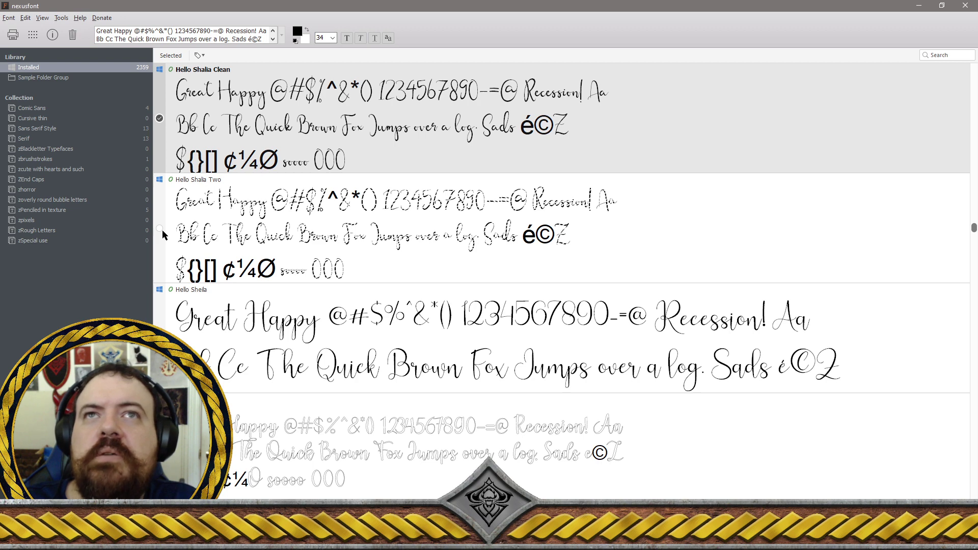
click(163, 234)
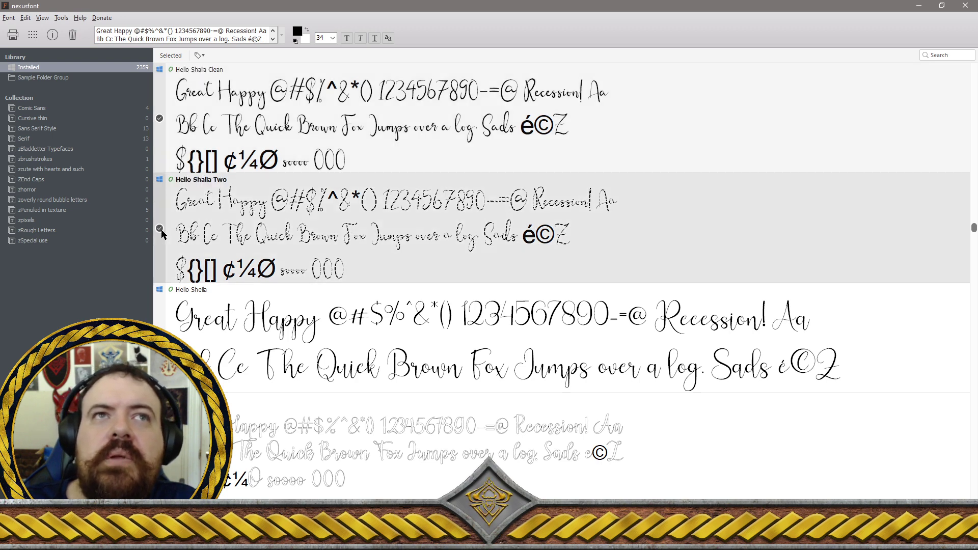
scroll(164, 232, down, 1)
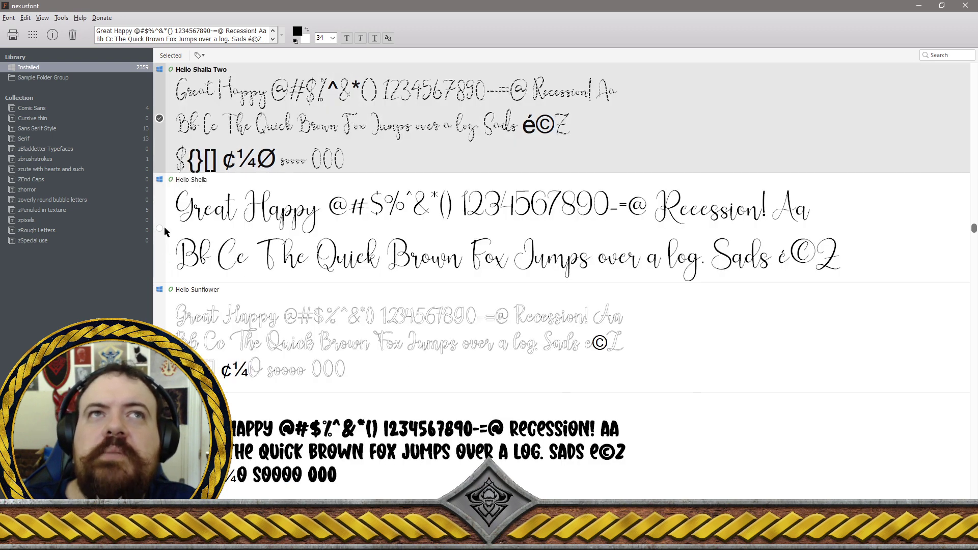
Check Hello Sheila, Hello Sunflower, HELLO SUNSET and HELLO WHITE for removal
click(164, 232)
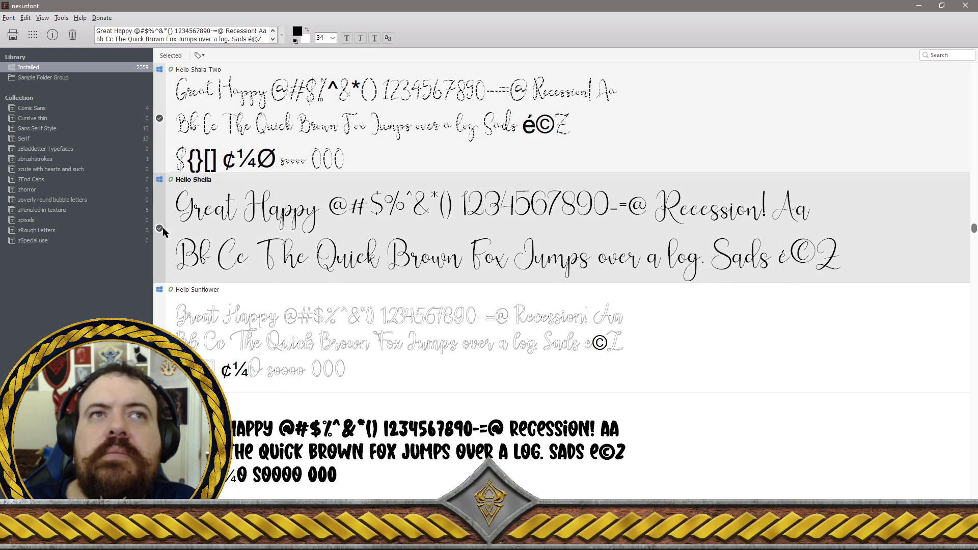
click(167, 320)
scroll(181, 334, down, 1)
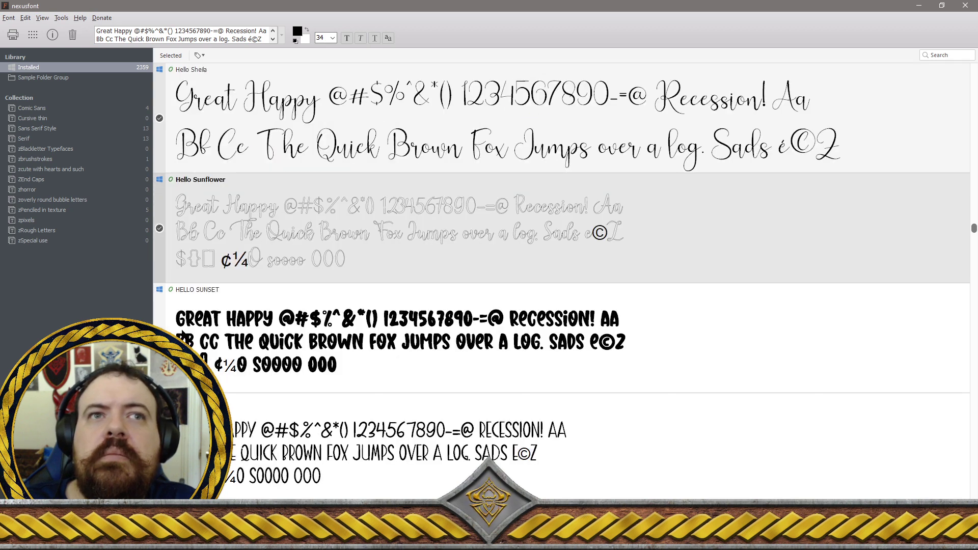
click(195, 330)
scroll(193, 330, down, 1)
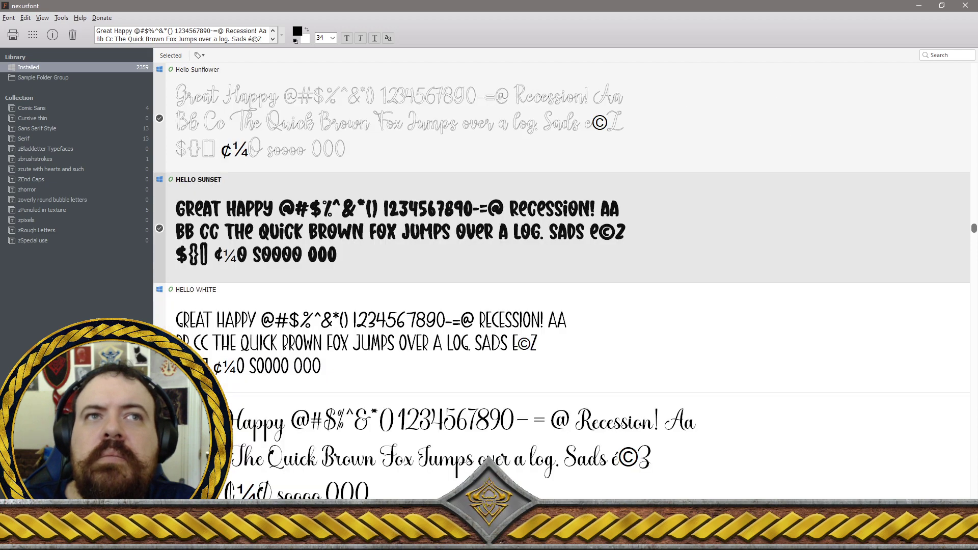
click(215, 296)
scroll(215, 297, down, 2)
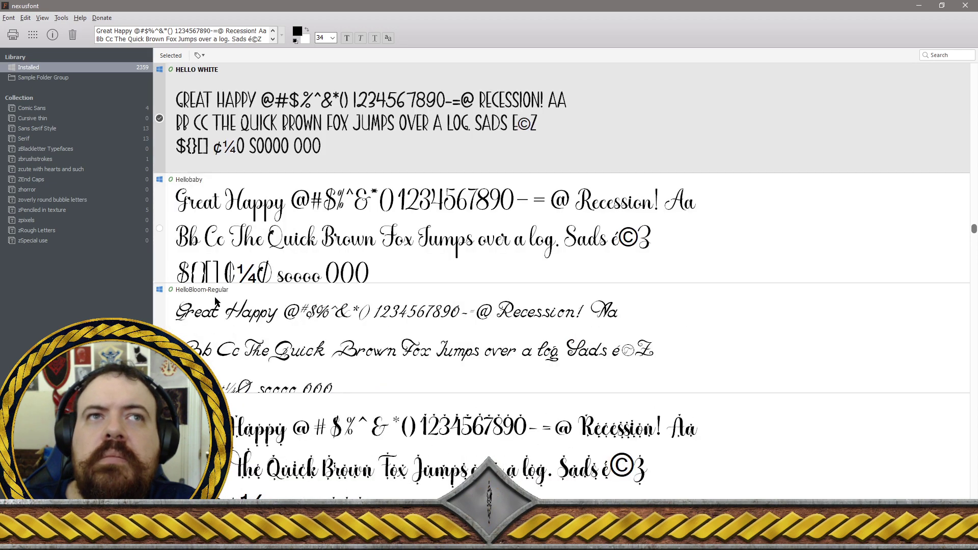
Check Hellobaby, HelloBloom-Regular, HelloGeorginaLove and HelloGeorginaSans for removal
click(158, 235)
scroll(159, 234, down, 1)
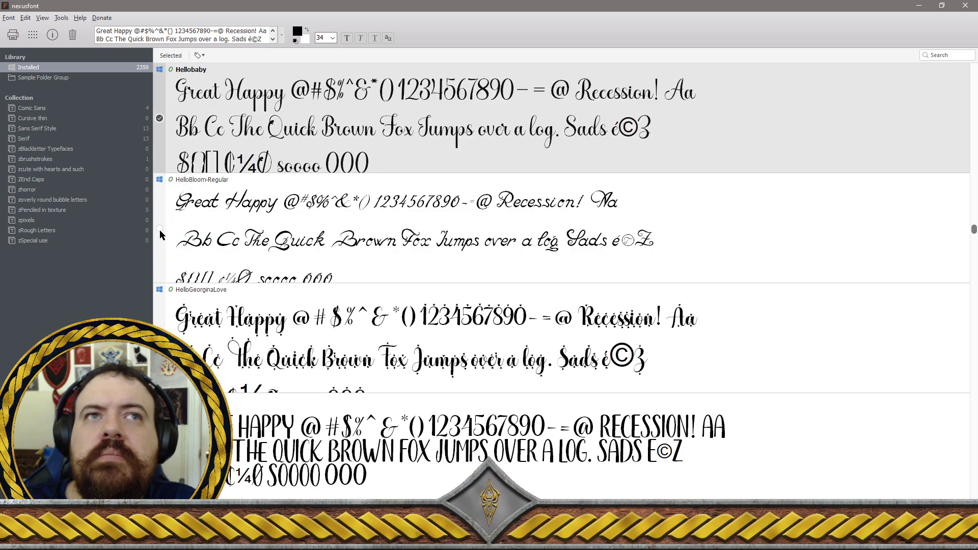
click(159, 233)
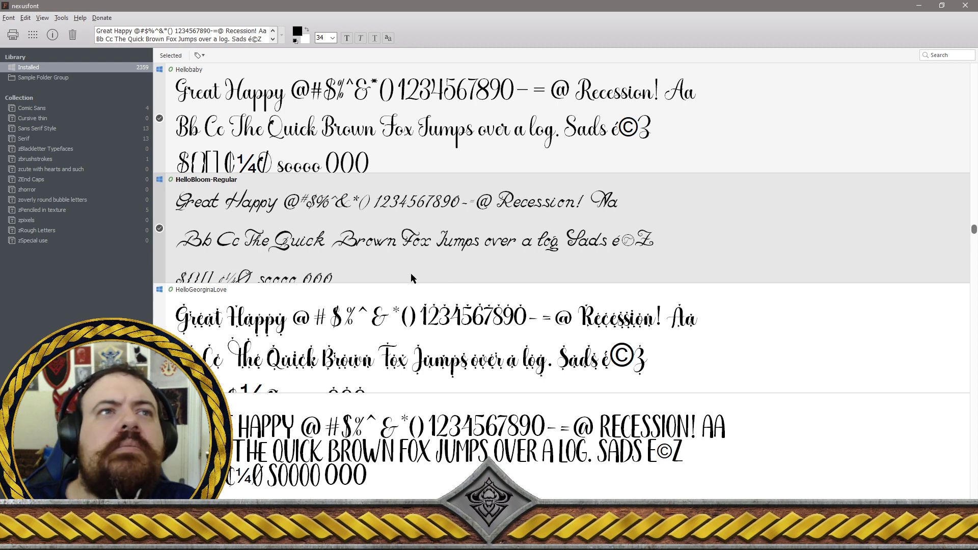
scroll(414, 277, down, 1)
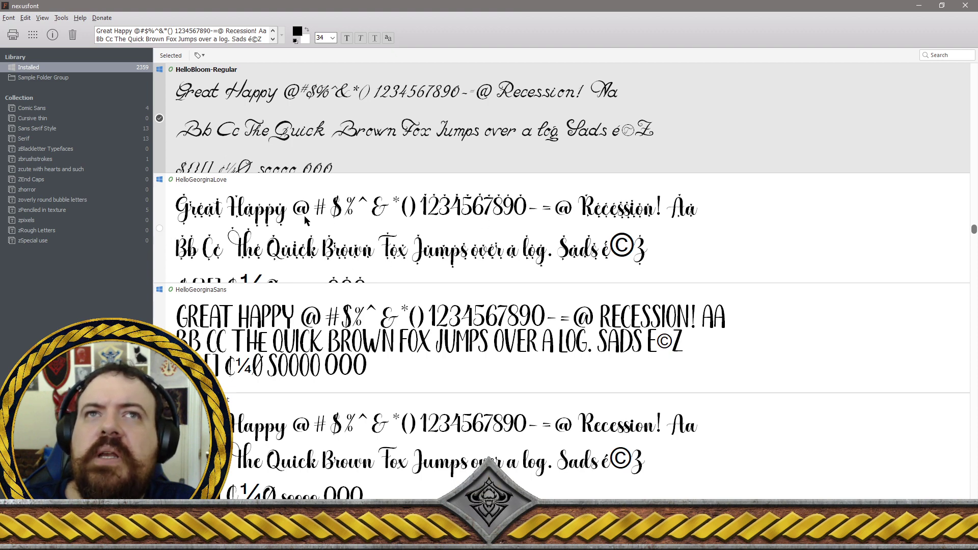
click(160, 229)
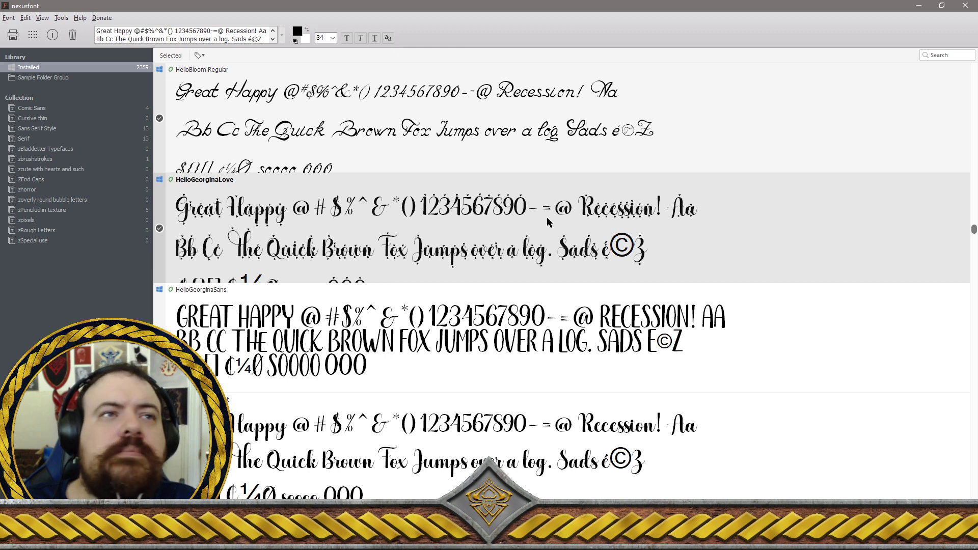
scroll(547, 220, down, 1)
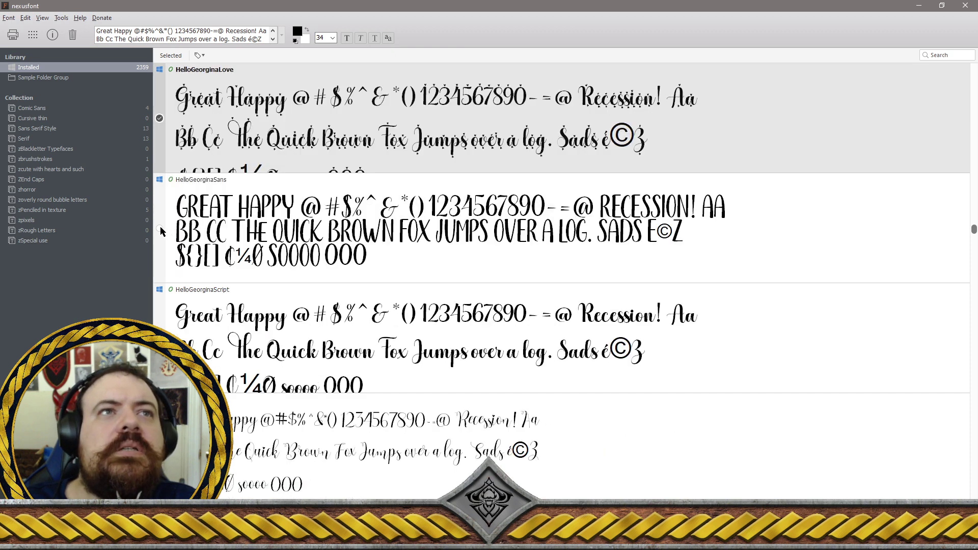
scroll(161, 233, down, 1)
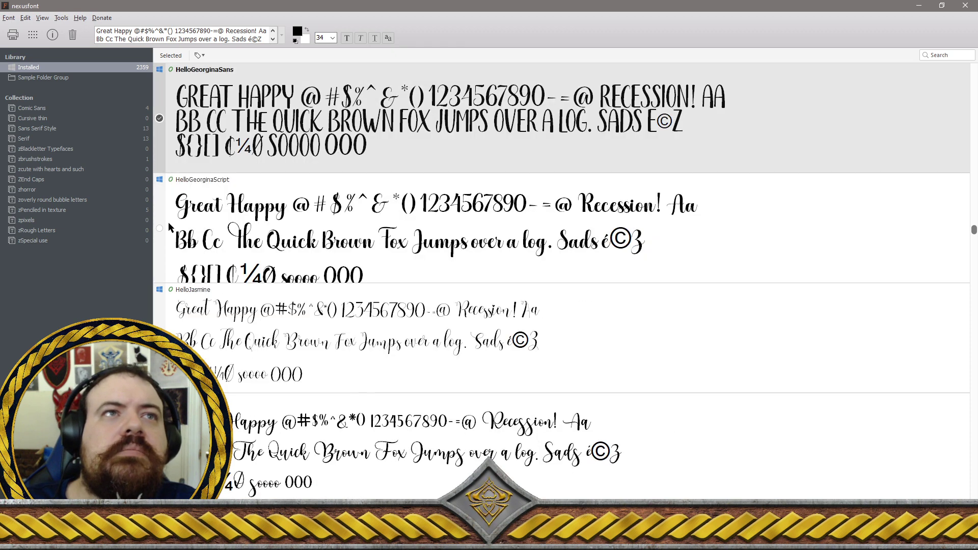
scroll(162, 229, down, 2)
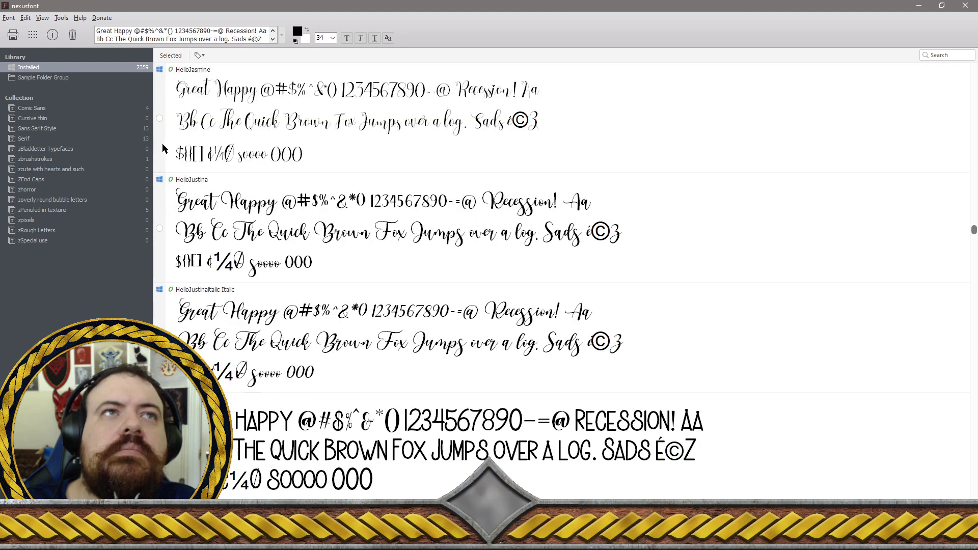
Check HelloJasmine, HelloJustina and HelloJustinaitalic-Italic for removal
click(159, 119)
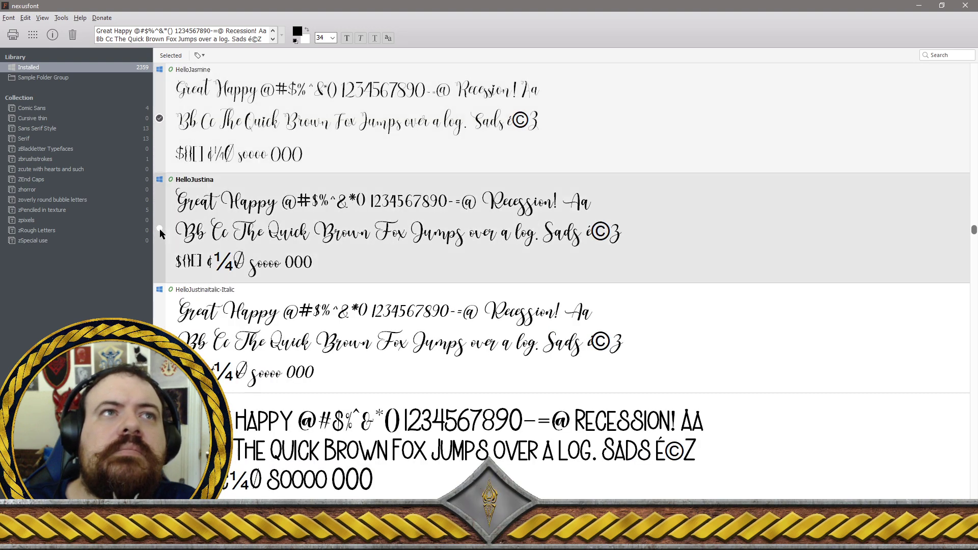
click(160, 229)
scroll(162, 230, down, 1)
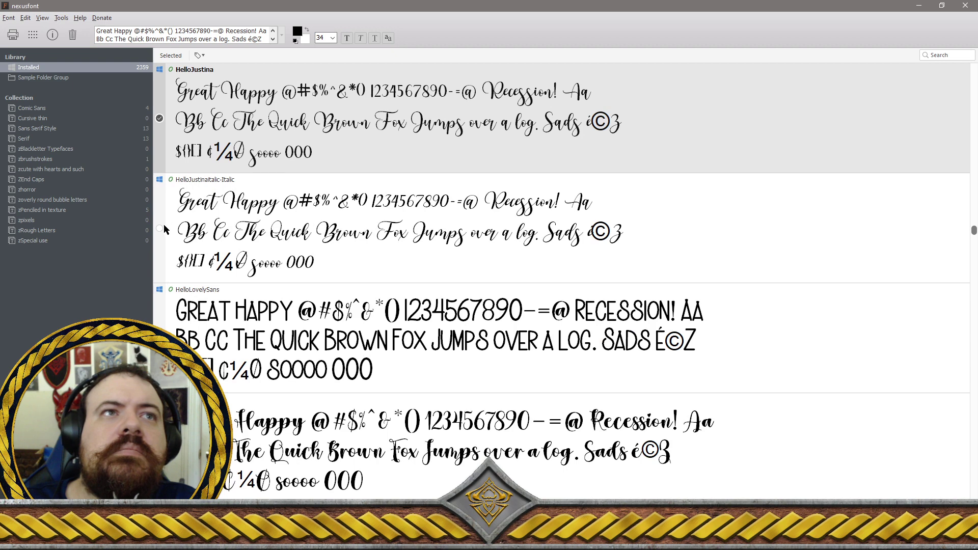
click(161, 229)
scroll(168, 232, down, 1)
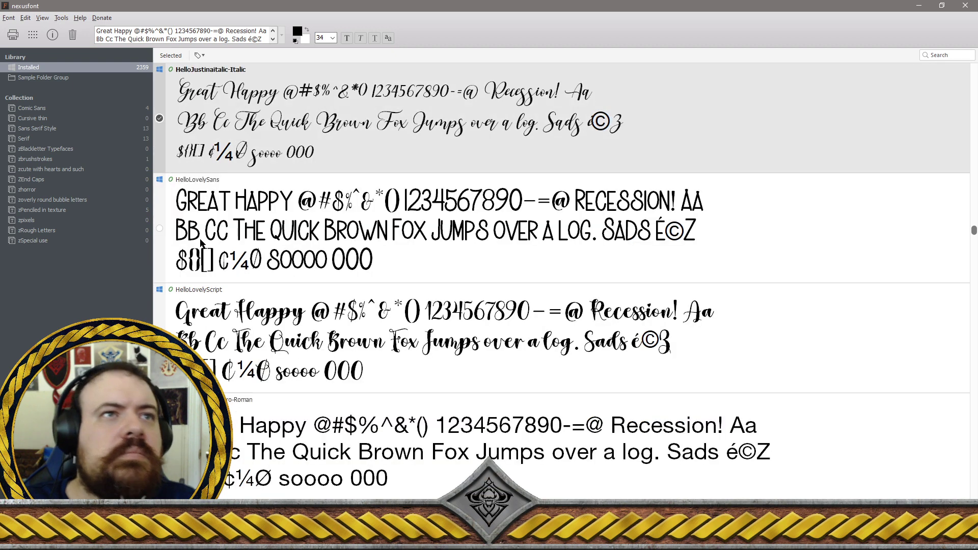
Check the HelloLovelySans and HelloLovelyScript fonts for removal
click(159, 229)
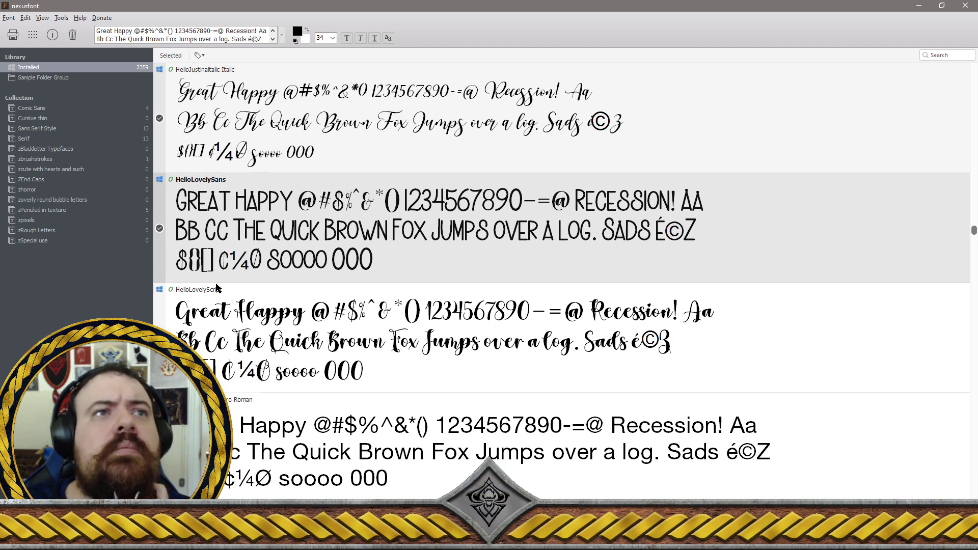
scroll(202, 234, down, 1)
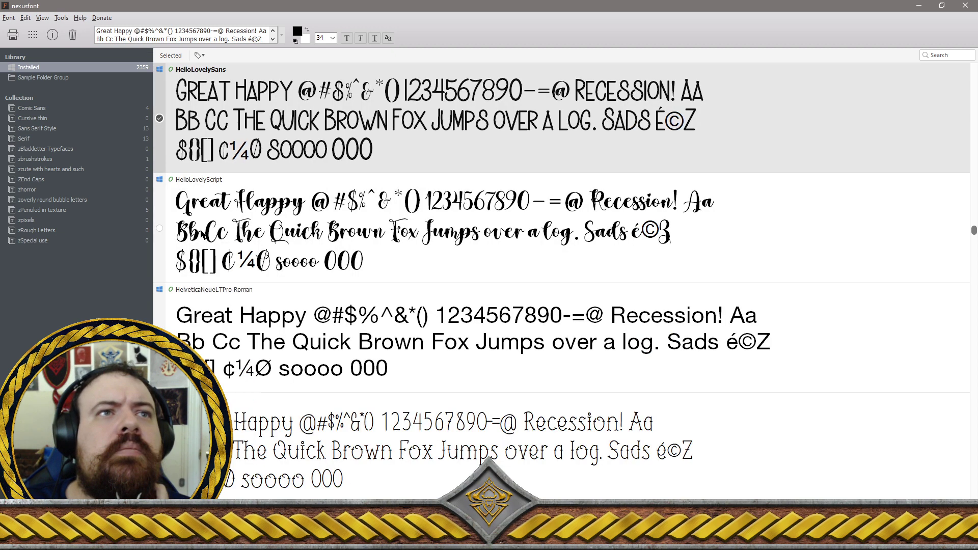
click(161, 231)
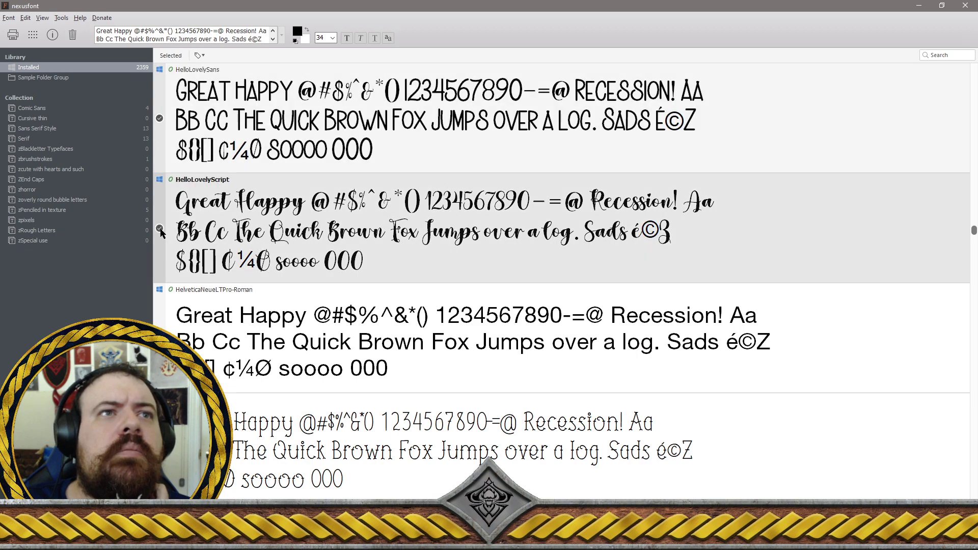
scroll(161, 232, down, 1)
Check HelveticaNeueLTPro-Roman, Her Song and Herojuana for removal
click(160, 231)
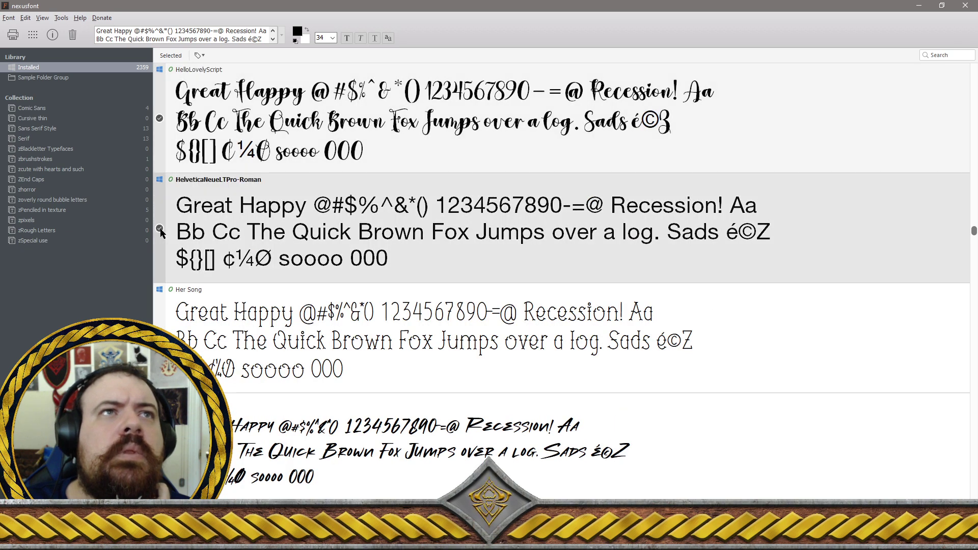
scroll(161, 232, down, 1)
click(160, 231)
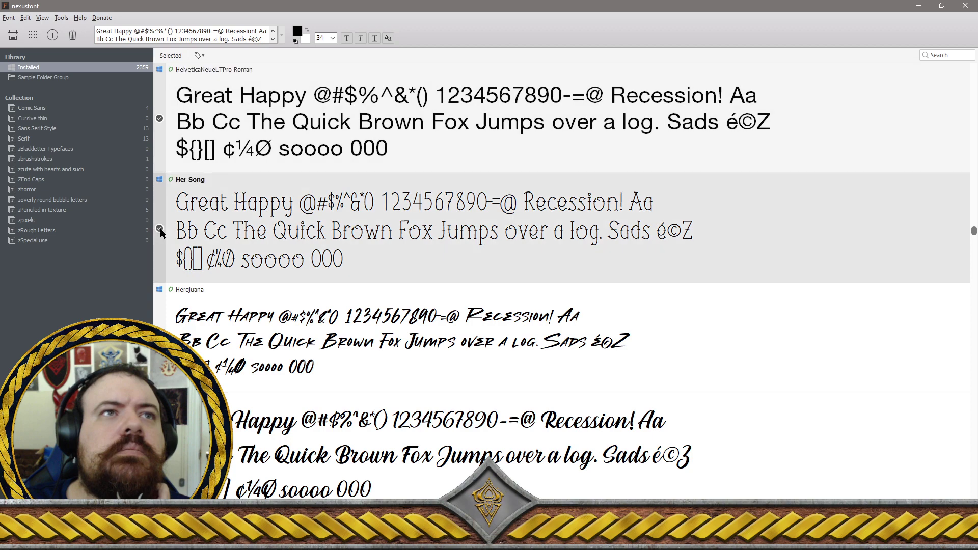
scroll(161, 232, down, 1)
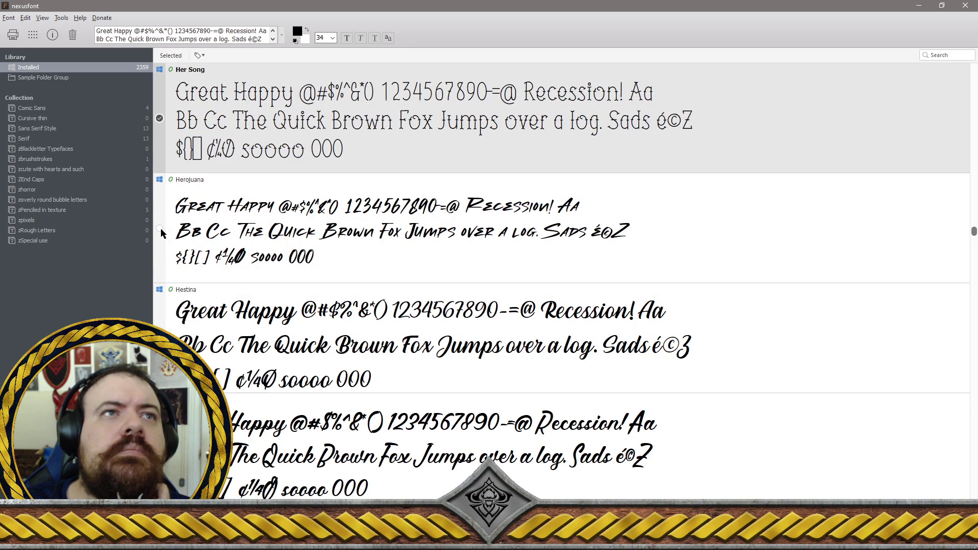
click(161, 230)
scroll(161, 232, down, 1)
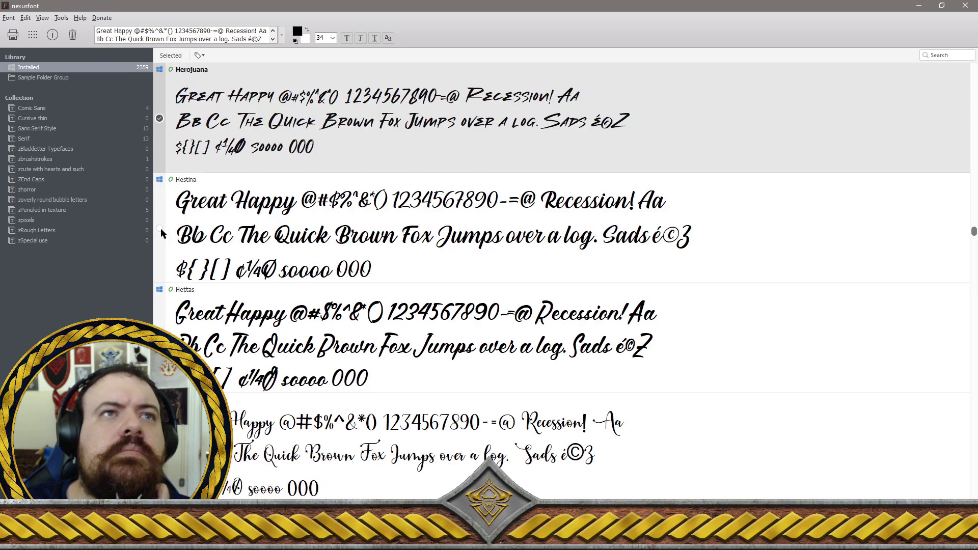
Check Hestina, Hettas and Hey Baby girl for removal
click(161, 230)
scroll(161, 232, down, 1)
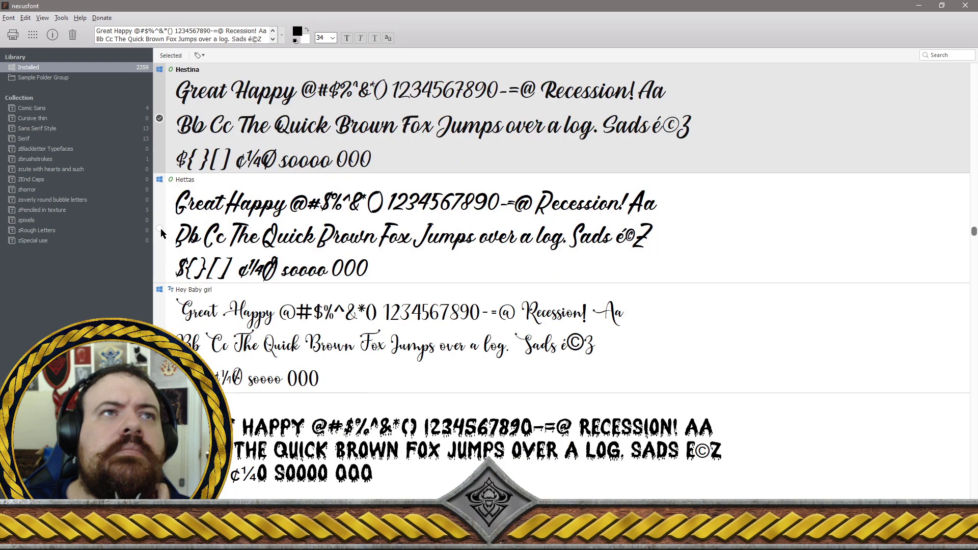
click(160, 230)
scroll(161, 232, down, 1)
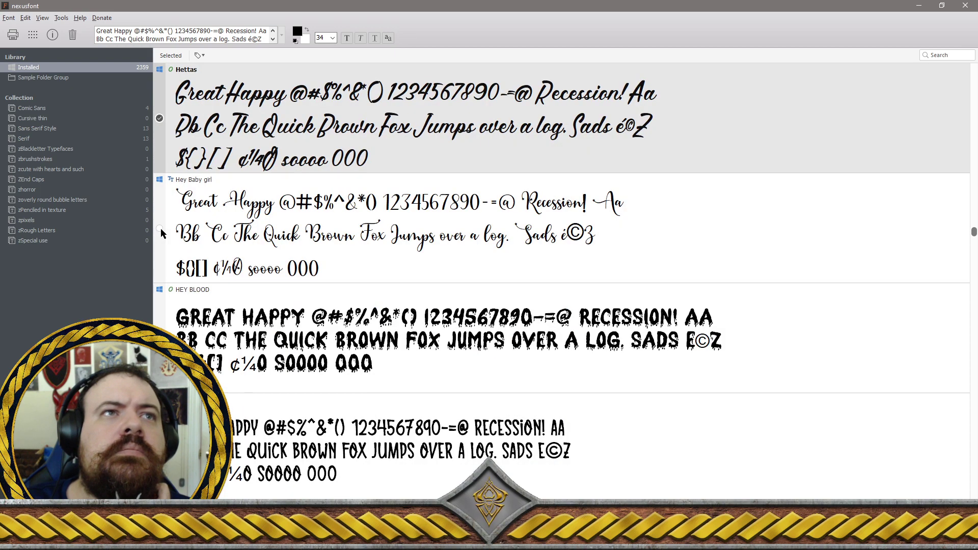
click(161, 231)
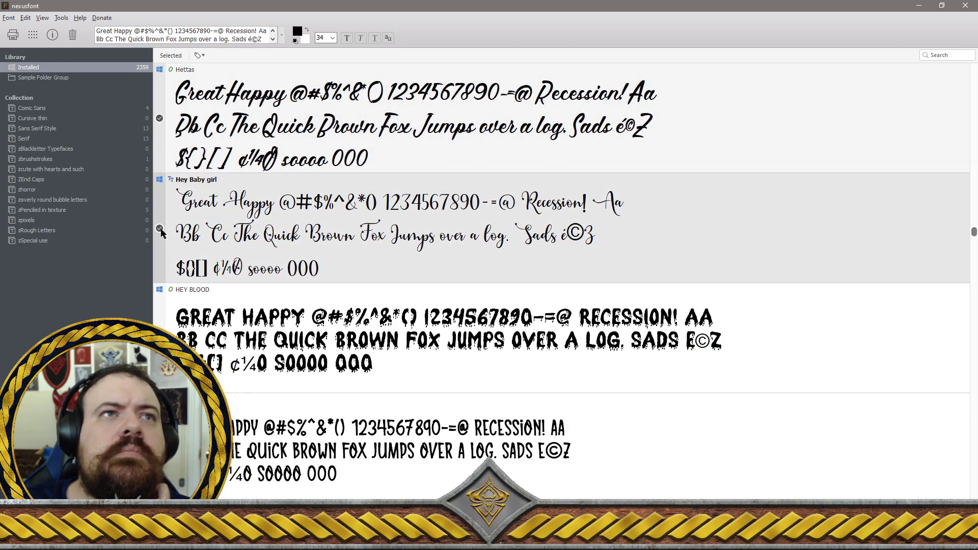
scroll(161, 232, down, 1)
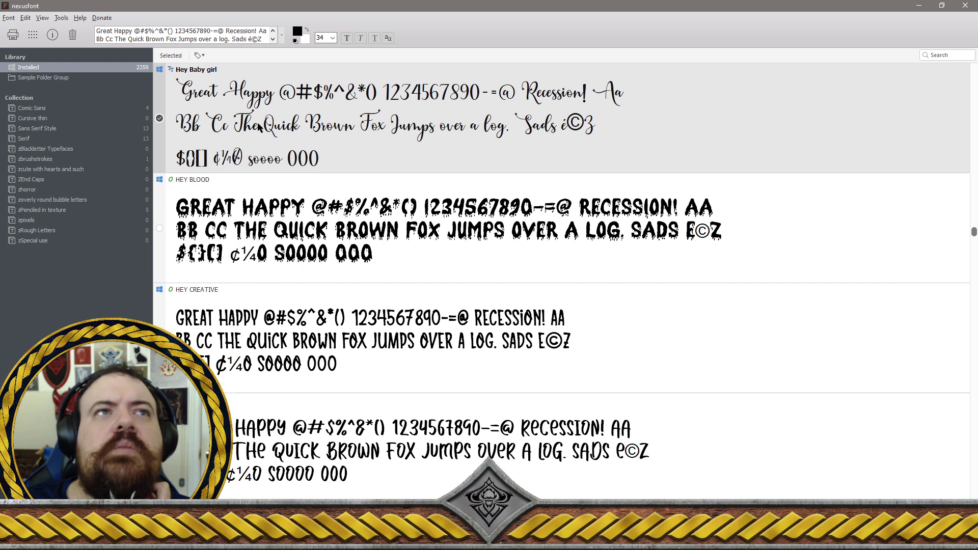
Uninstall all checked fonts with the Uninstall and Delete font files option
right_click(313, 148)
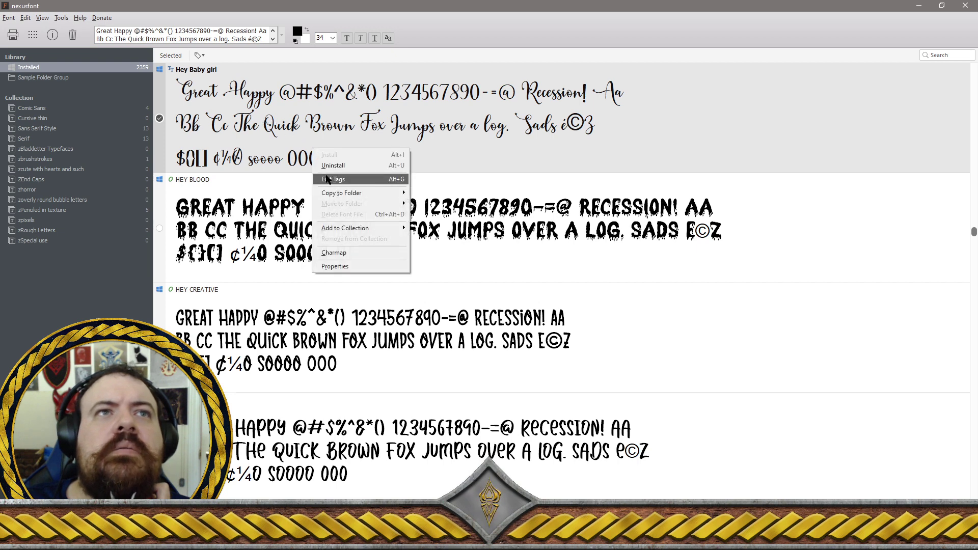
click(332, 166)
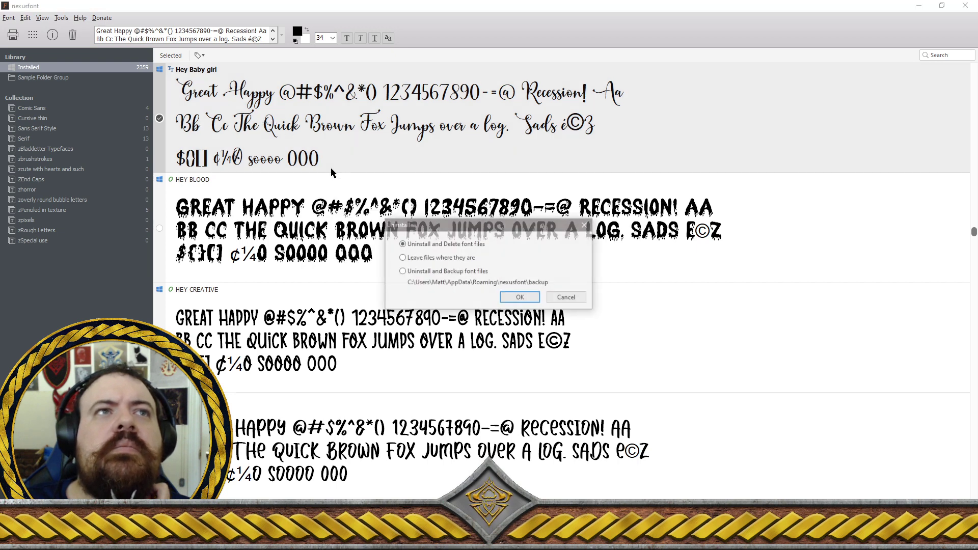
click(509, 295)
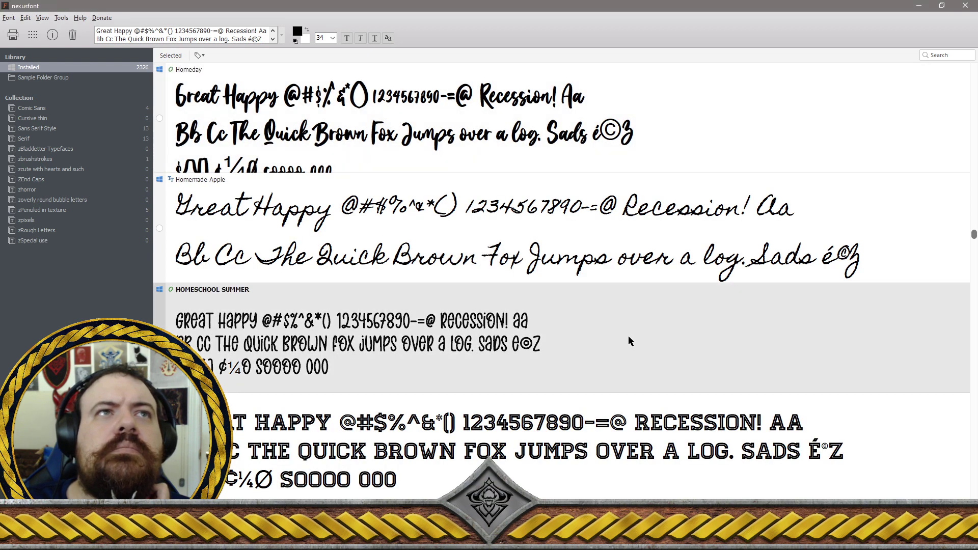
Go back to the fonts starting with HEY and inspect HEY BLOOD and HEY CREATIVE in their full preview windows
scroll(628, 335, up, 1)
scroll(624, 340, up, 6)
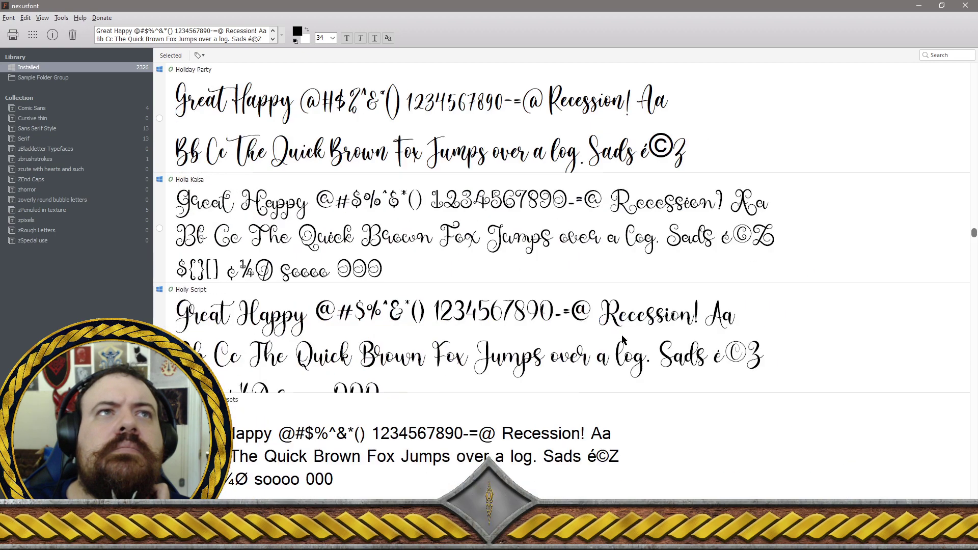
scroll(621, 340, up, 8)
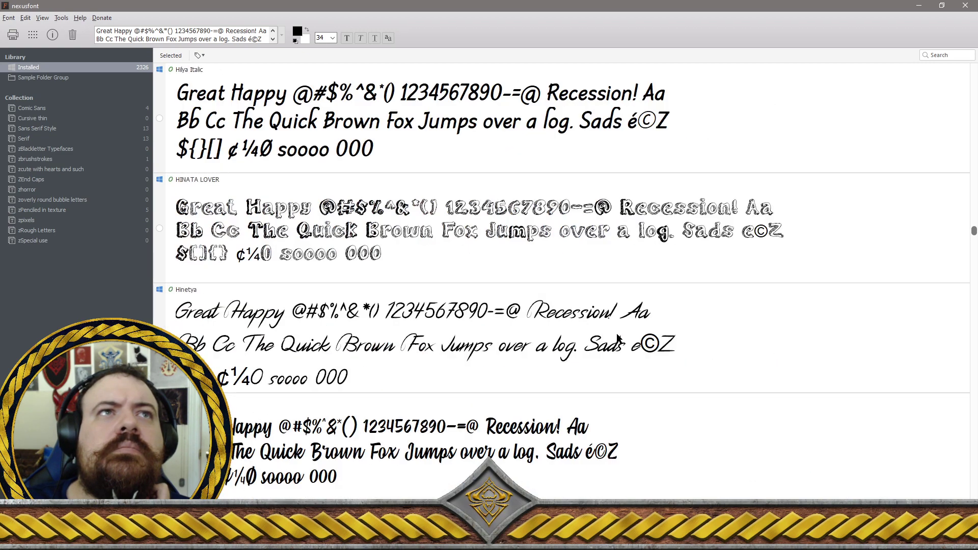
scroll(617, 339, up, 8)
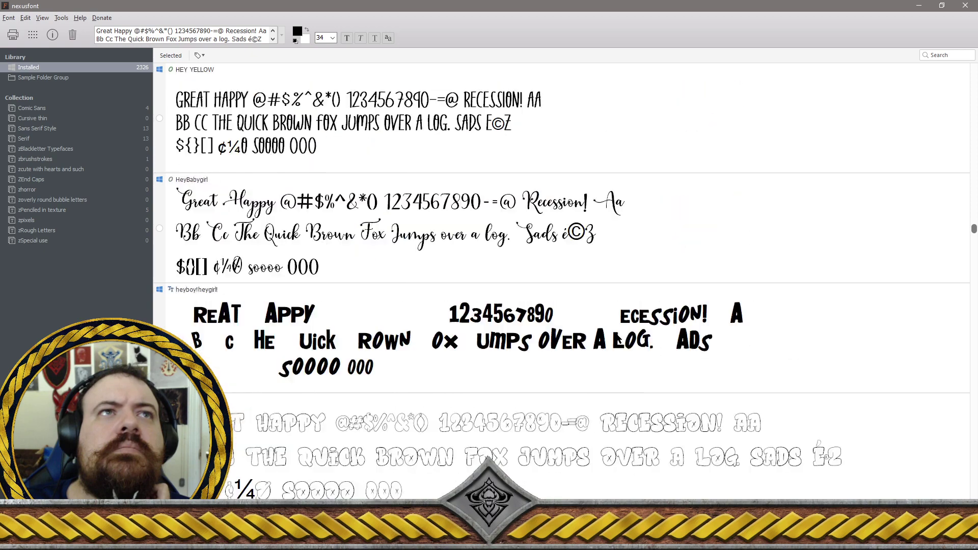
scroll(617, 336, up, 3)
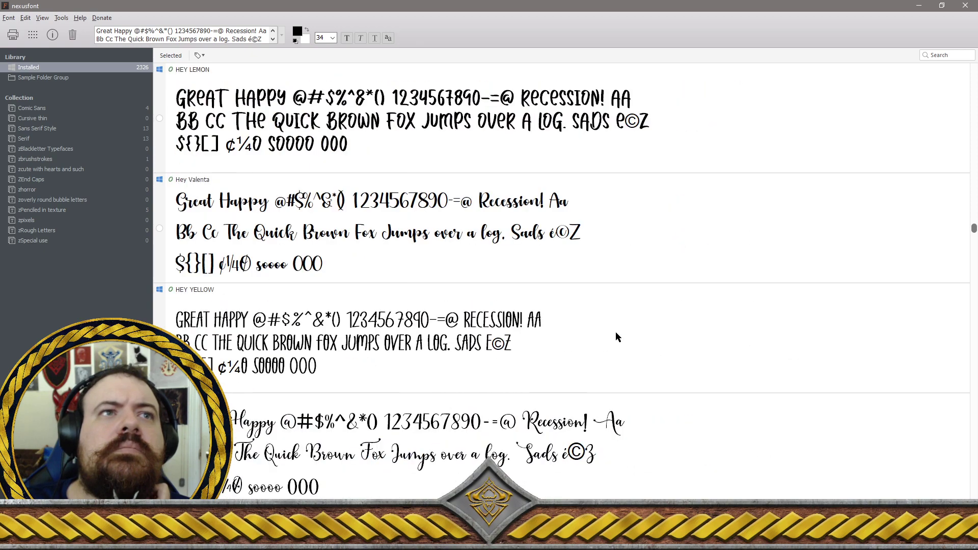
scroll(616, 331, down, 6)
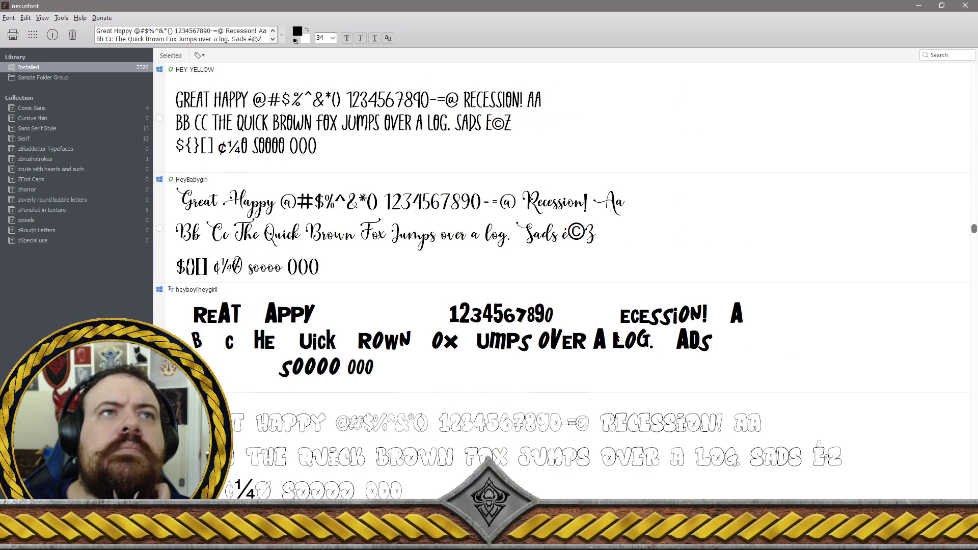
scroll(617, 339, up, 12)
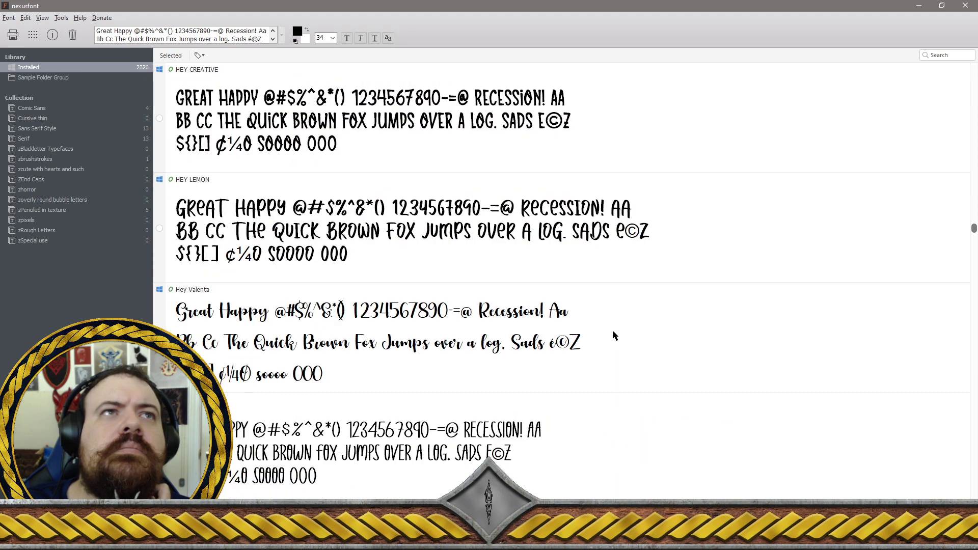
double_click(486, 131)
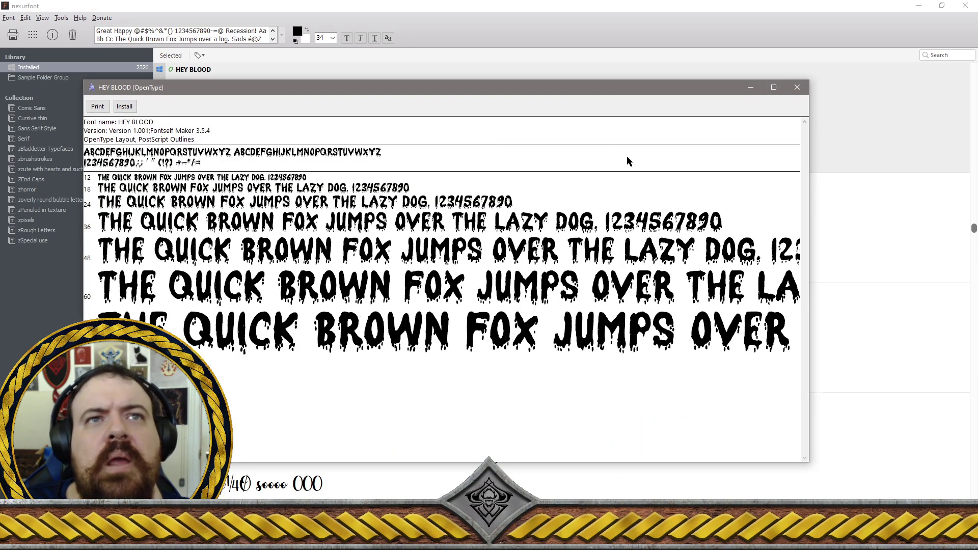
click(802, 94)
double_click(452, 219)
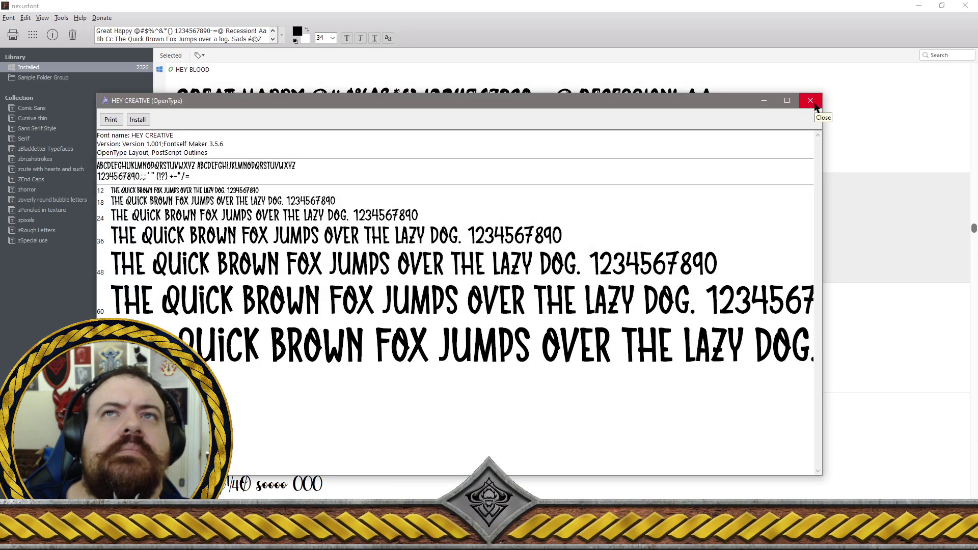
click(813, 104)
Check HEY CREATIVE, HEY LEMON, Hey Valenta and HEY YELLOW for removal, leaving HEY BLOOD unchecked
click(160, 228)
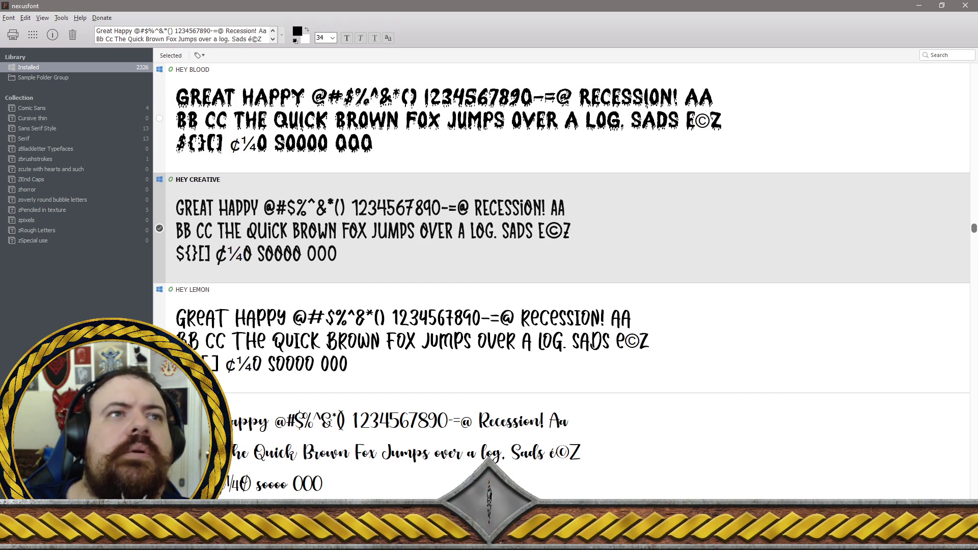
click(159, 339)
scroll(560, 229, down, 1)
click(160, 338)
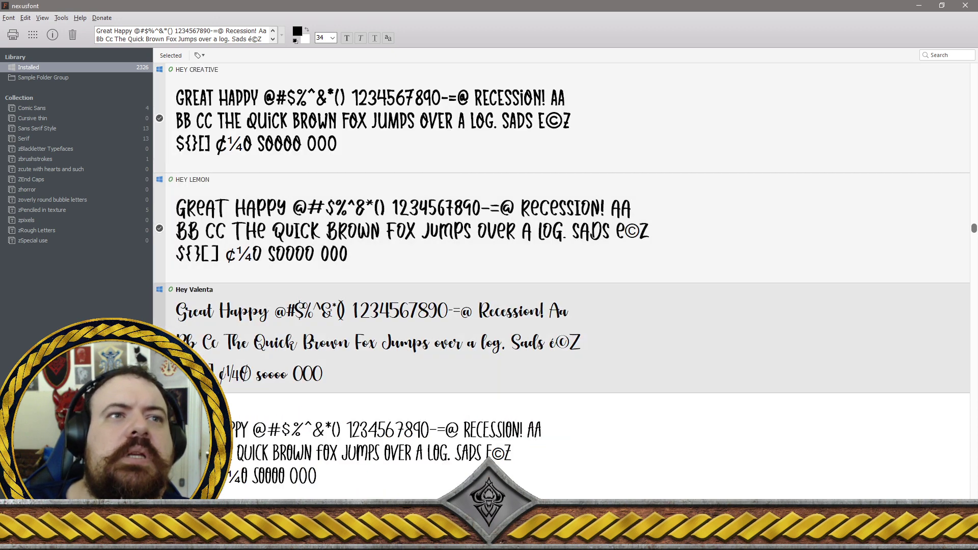
scroll(560, 229, down, 1)
click(160, 338)
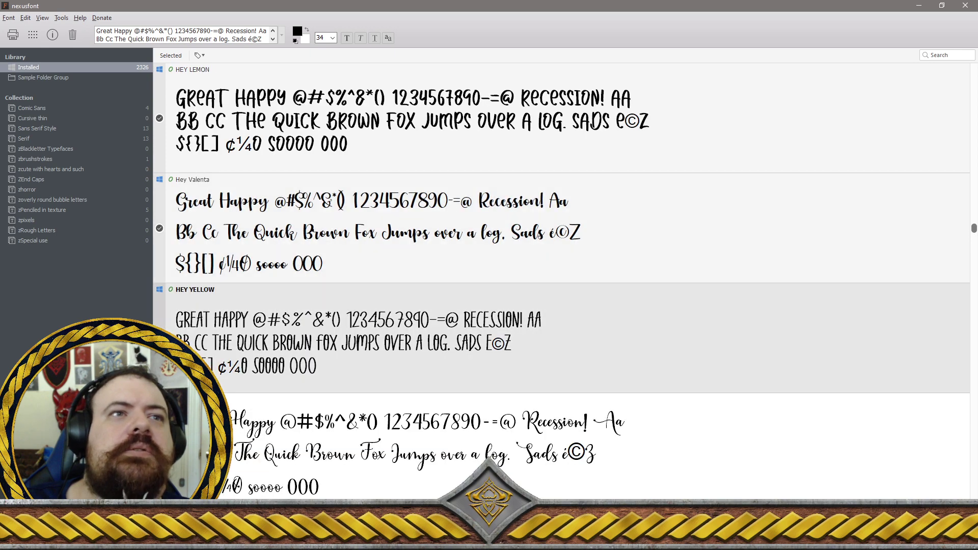
Check HeyBabygirl, heyboy!heygirl! and Hidebeast for removal
scroll(561, 229, down, 1)
click(160, 338)
scroll(560, 283, down, 1)
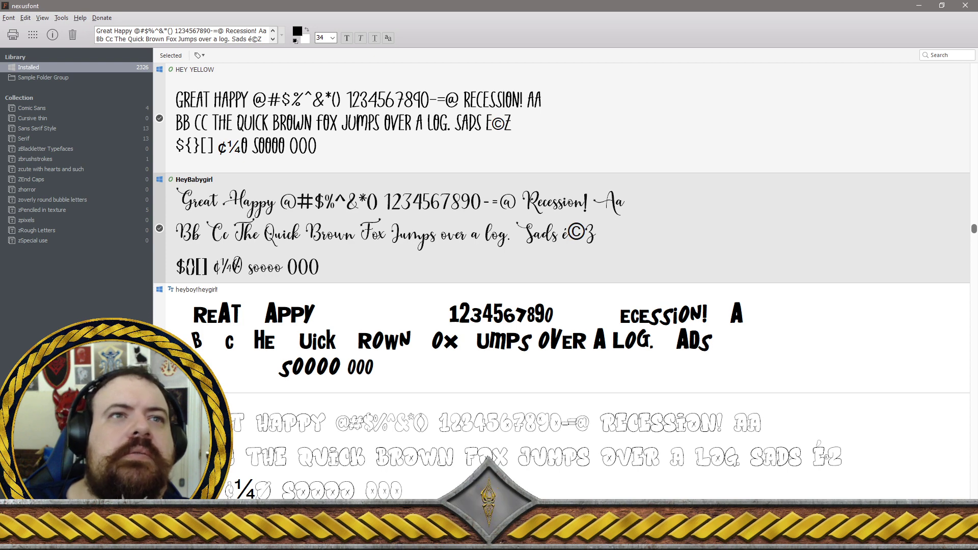
click(306, 327)
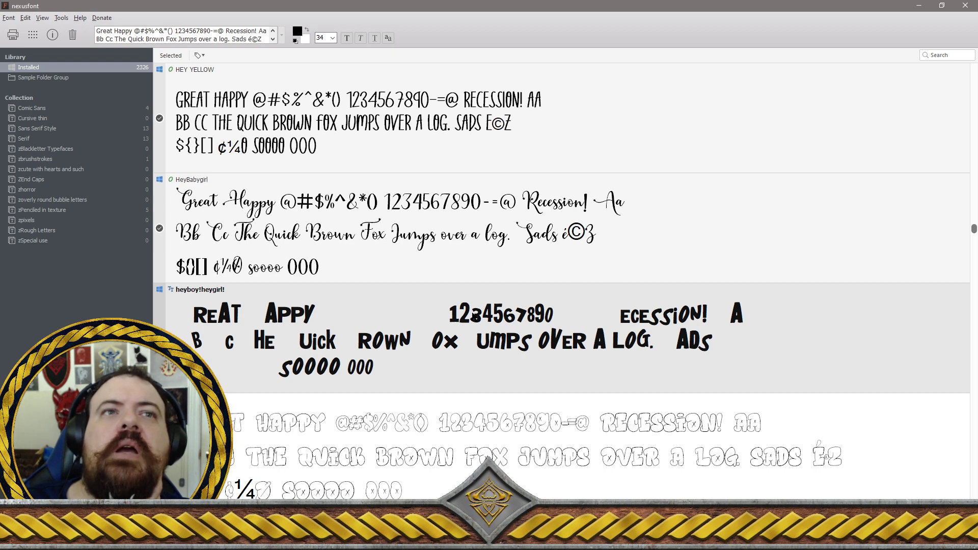
scroll(474, 315, down, 2)
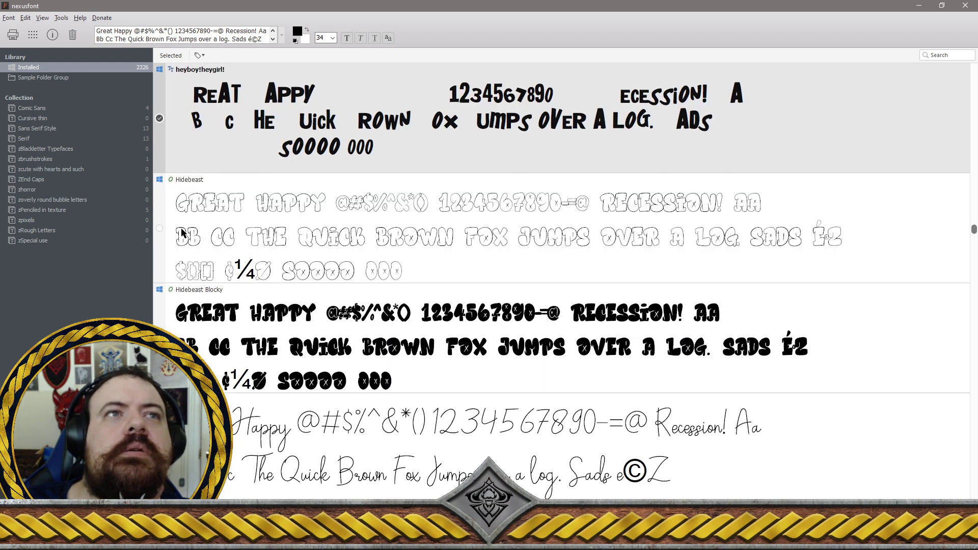
click(159, 232)
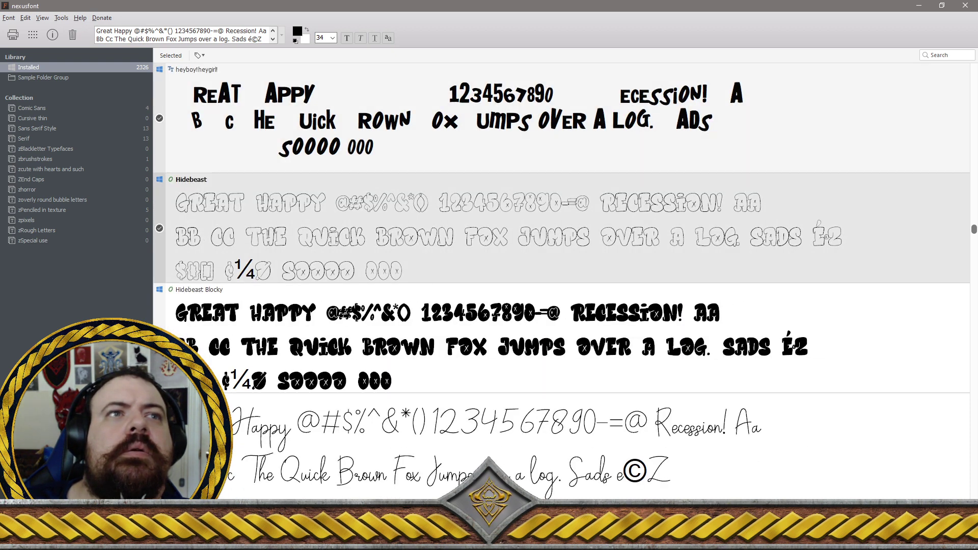
Check Hidebeast Blocky, High Handmade, High Mount and Highfilm for removal
key(Down)
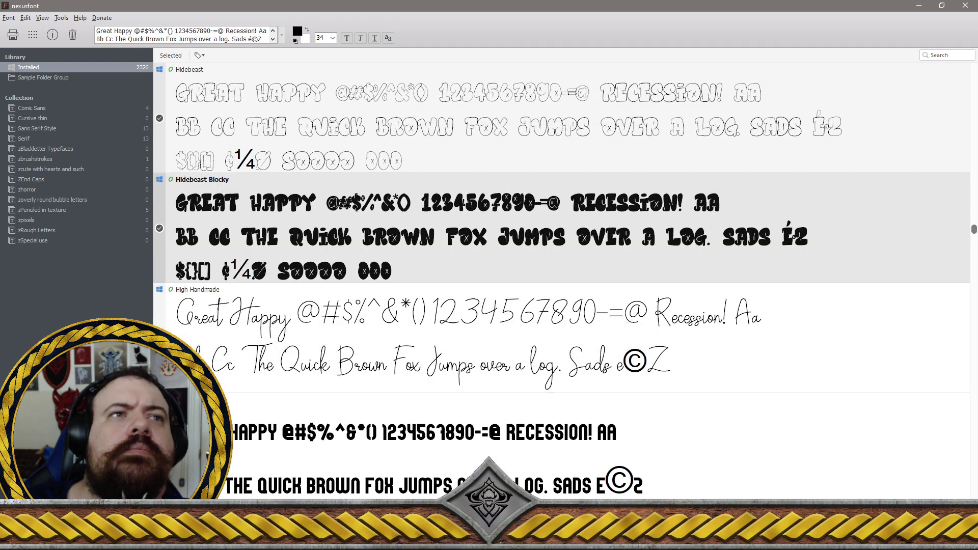
key(Down)
key(Down)
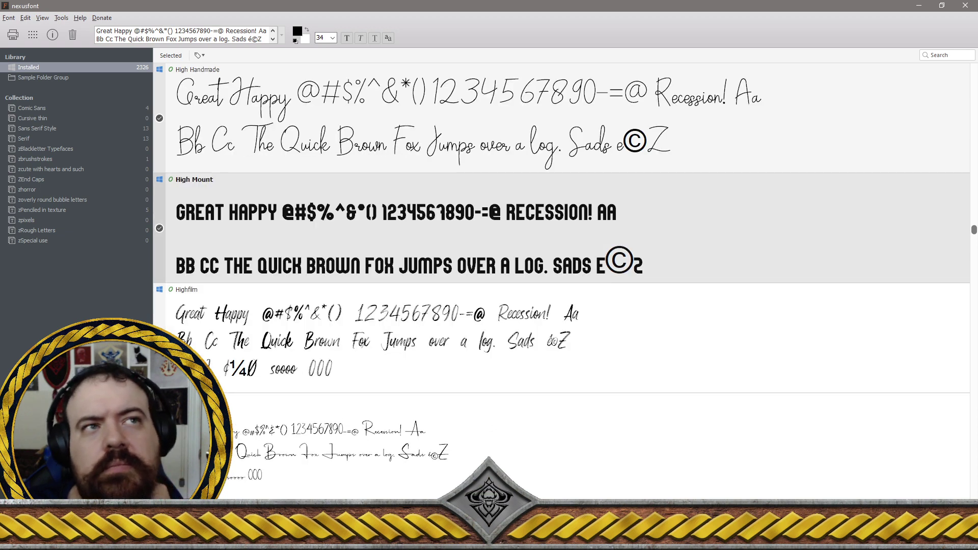
key(Down)
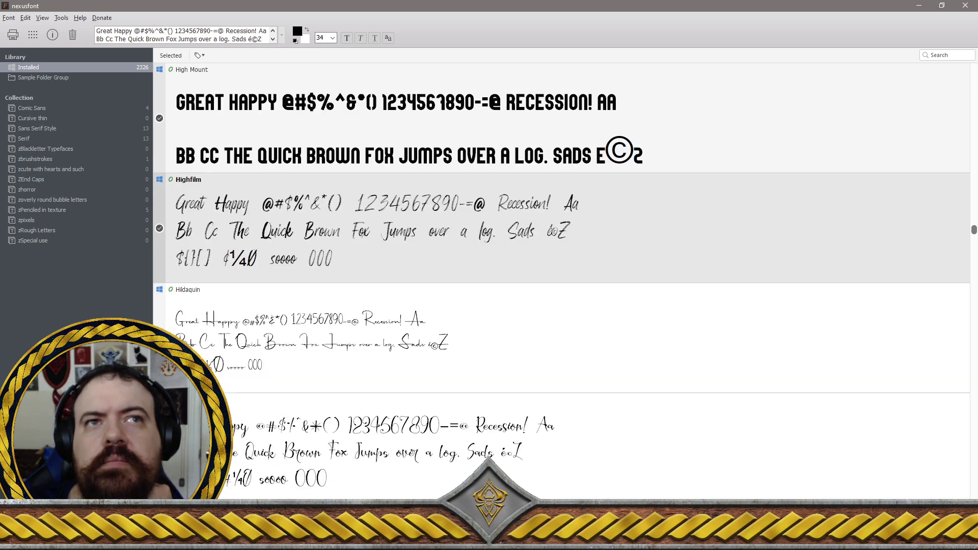
Check Hildaquin, Hillarie, Hilya and Hilya Italic for removal
key(Down)
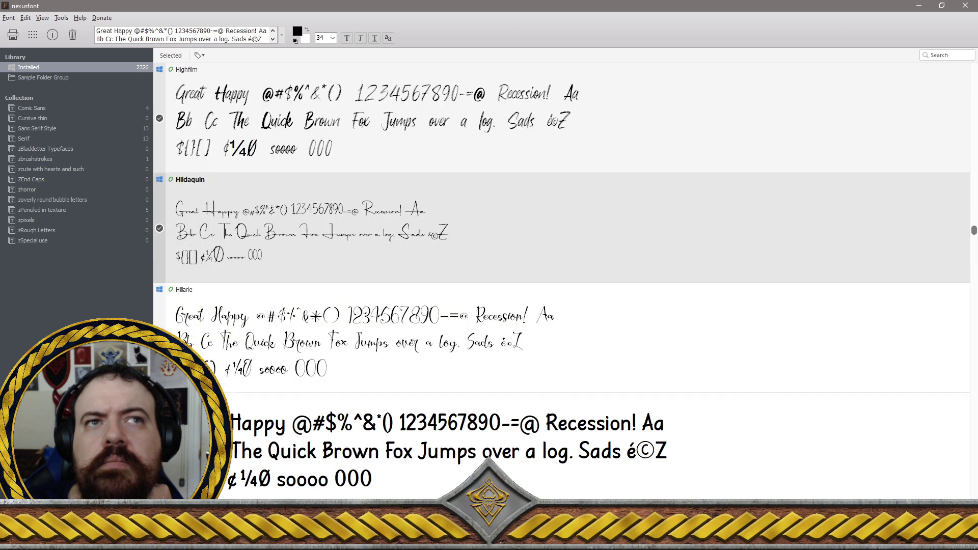
key(Down)
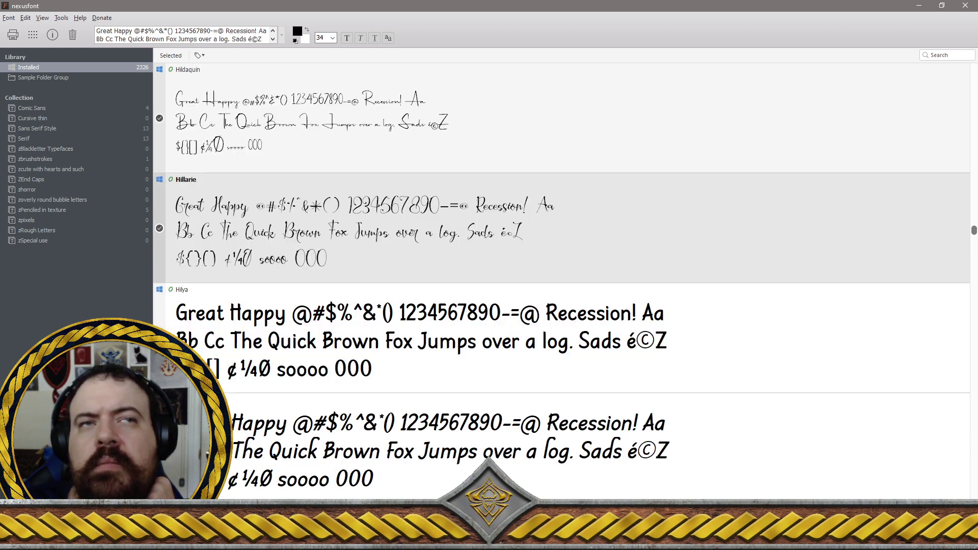
key(Down)
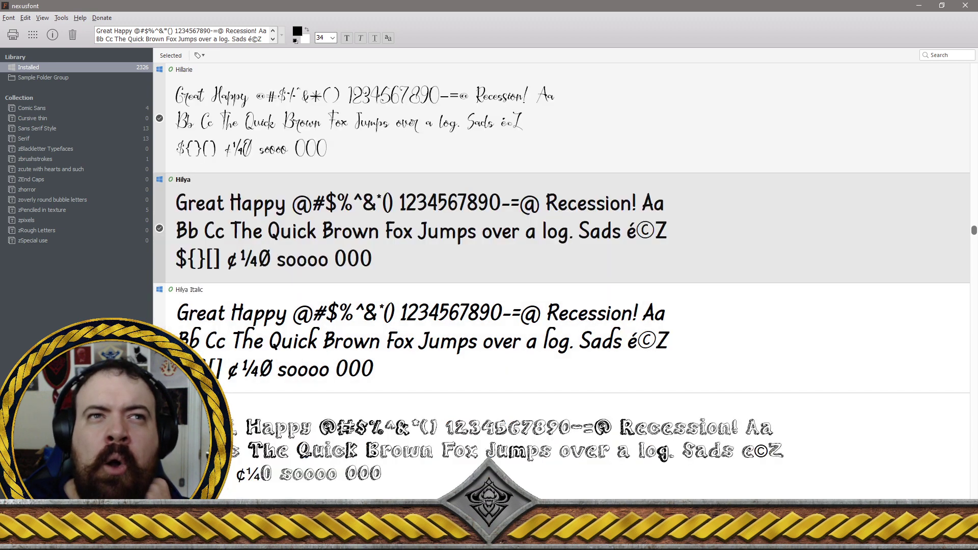
key(Down)
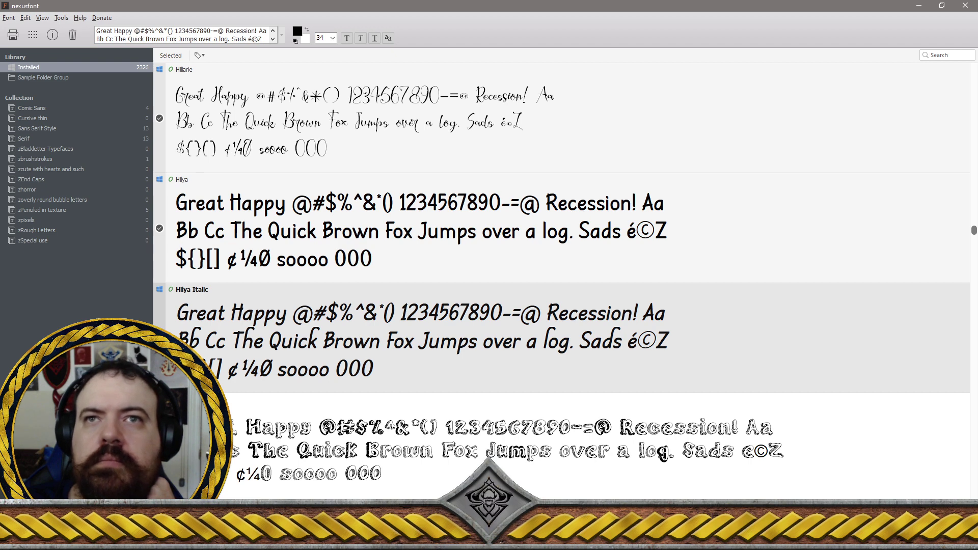
scroll(283, 374, down, 1)
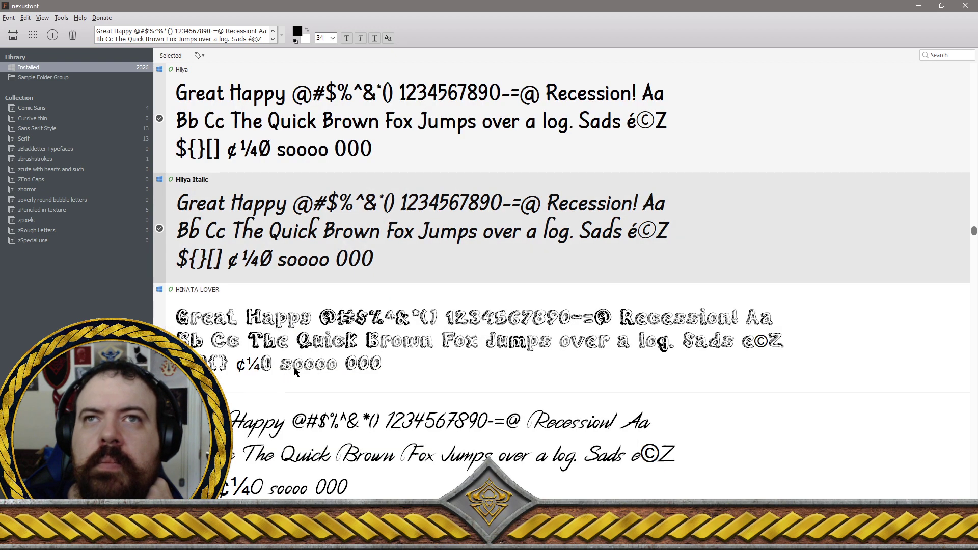
click(209, 340)
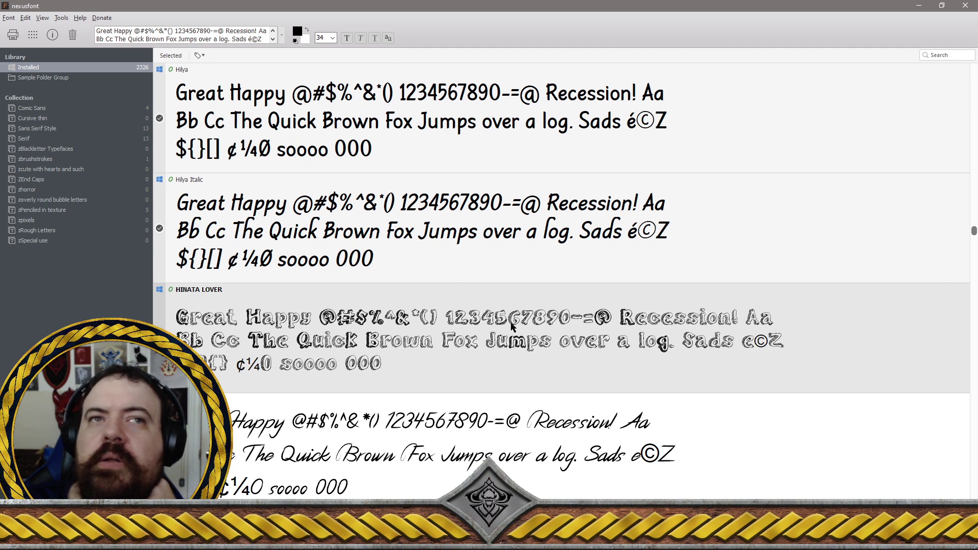
scroll(357, 346, down, 1)
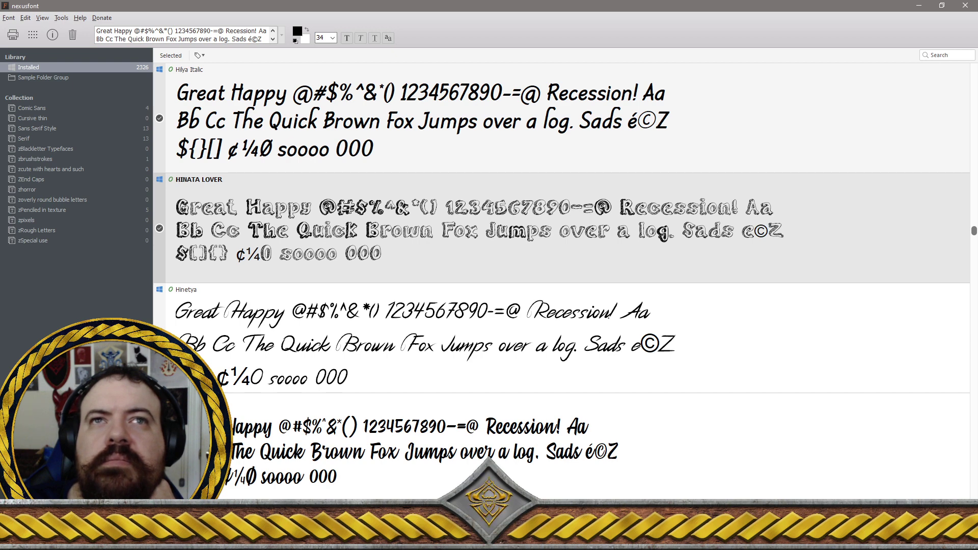
scroll(561, 229, down, 1)
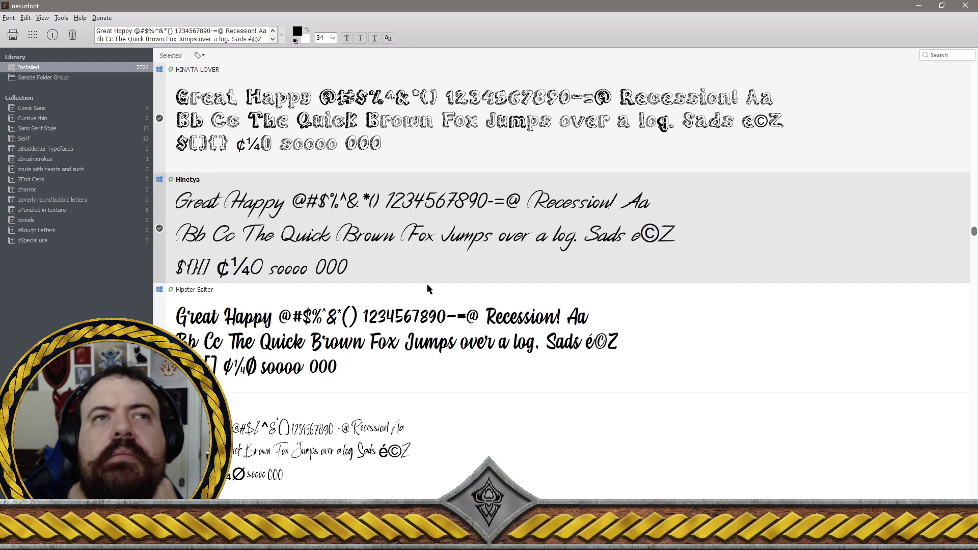
scroll(408, 294, down, 1)
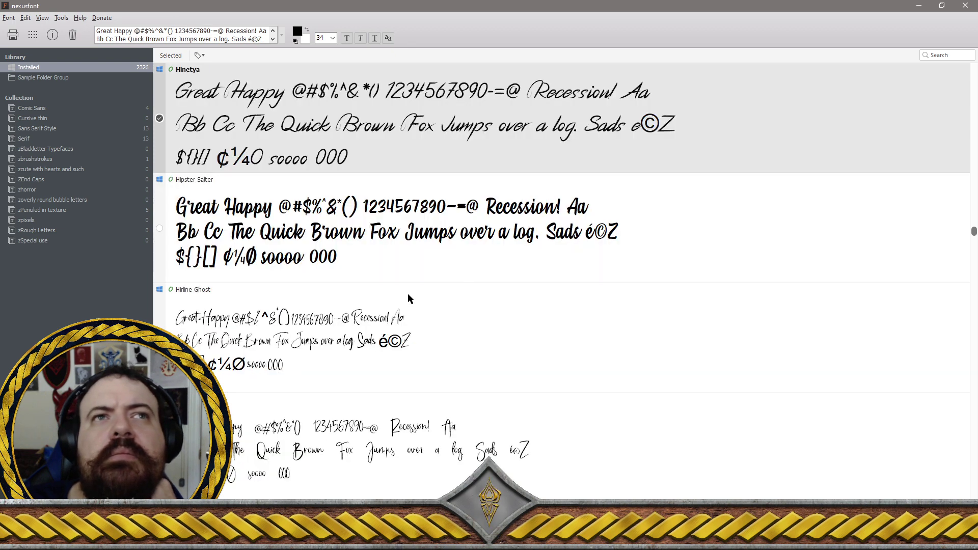
click(160, 229)
Check Hirline Ghost, History Stranger, HISTORY VINTAGE and Historyline for removal
scroll(161, 232, down, 1)
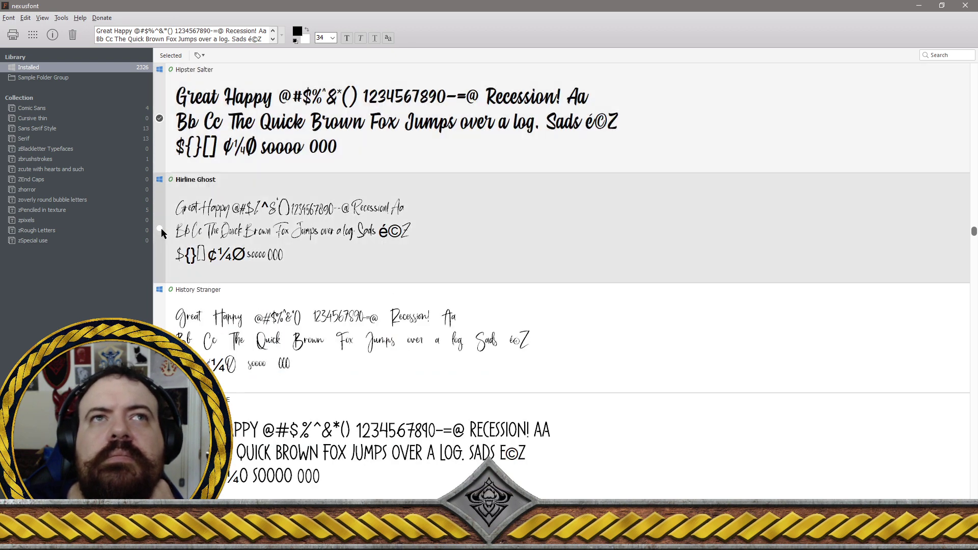
scroll(161, 232, down, 1)
click(161, 232)
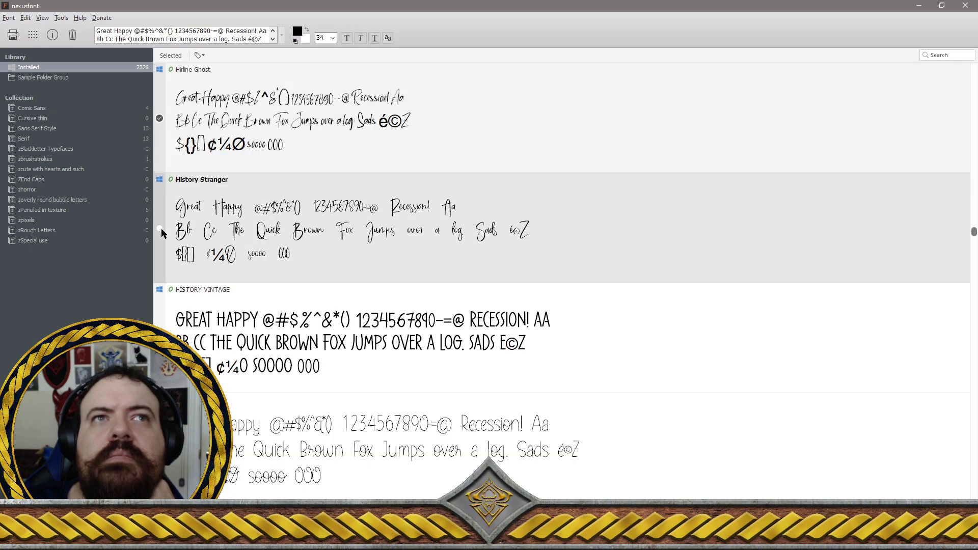
scroll(161, 232, down, 1)
click(161, 233)
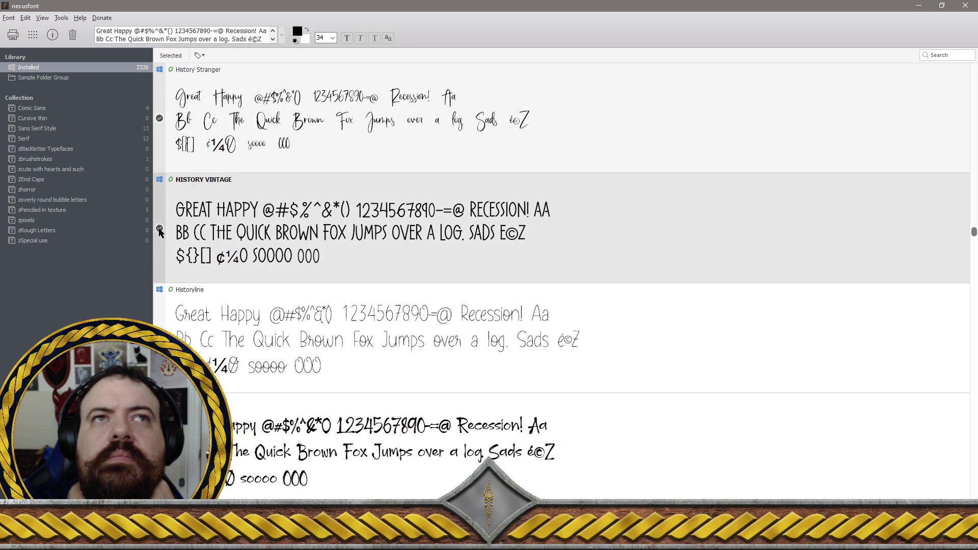
scroll(161, 233, down, 1)
click(161, 232)
Check Hogback, Hokia, Holidate and Holiday Party for removal
scroll(161, 233, down, 1)
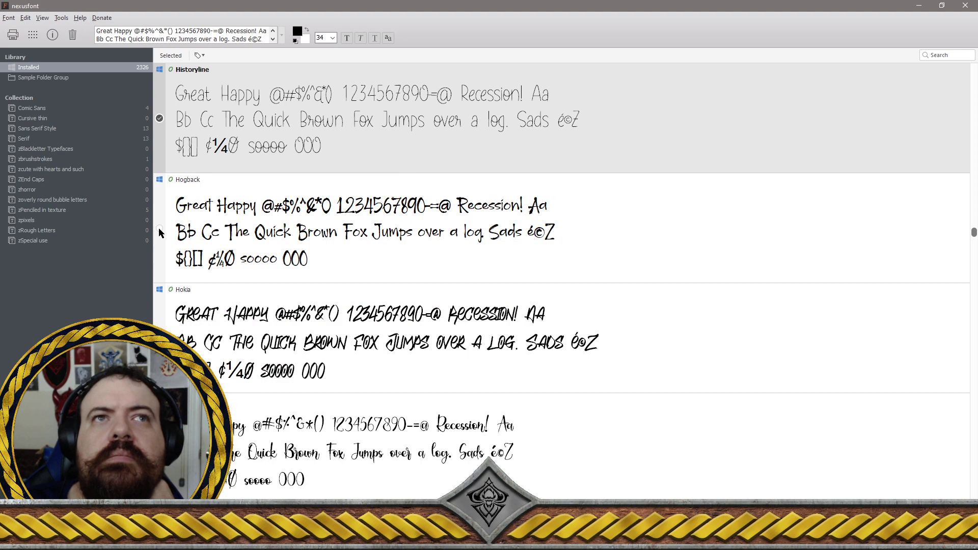
click(160, 232)
scroll(160, 233, down, 1)
click(159, 232)
scroll(159, 232, down, 1)
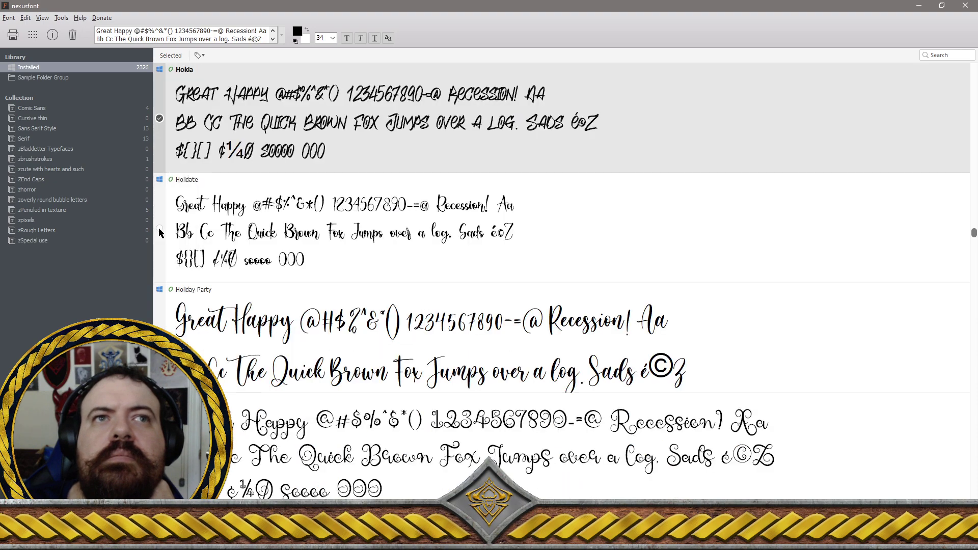
click(160, 232)
scroll(160, 231, down, 1)
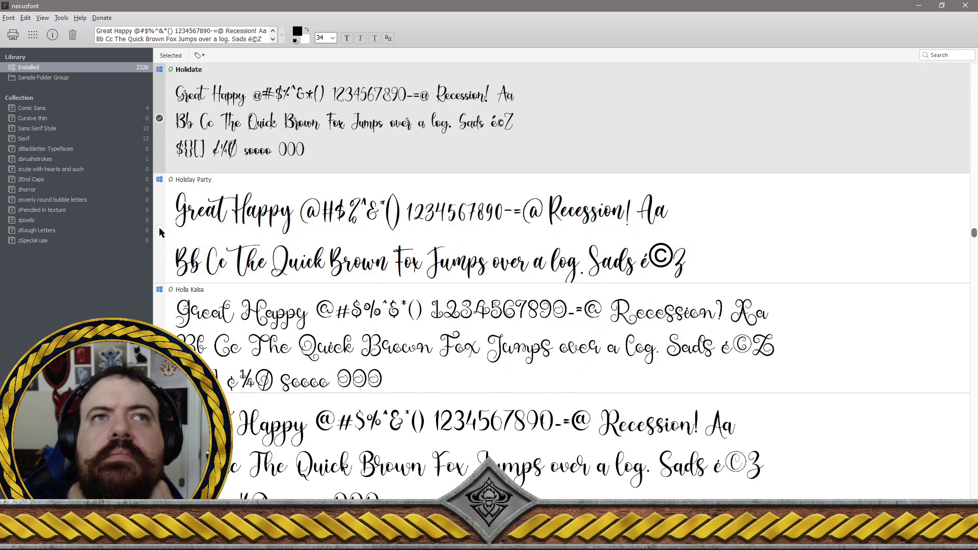
click(159, 232)
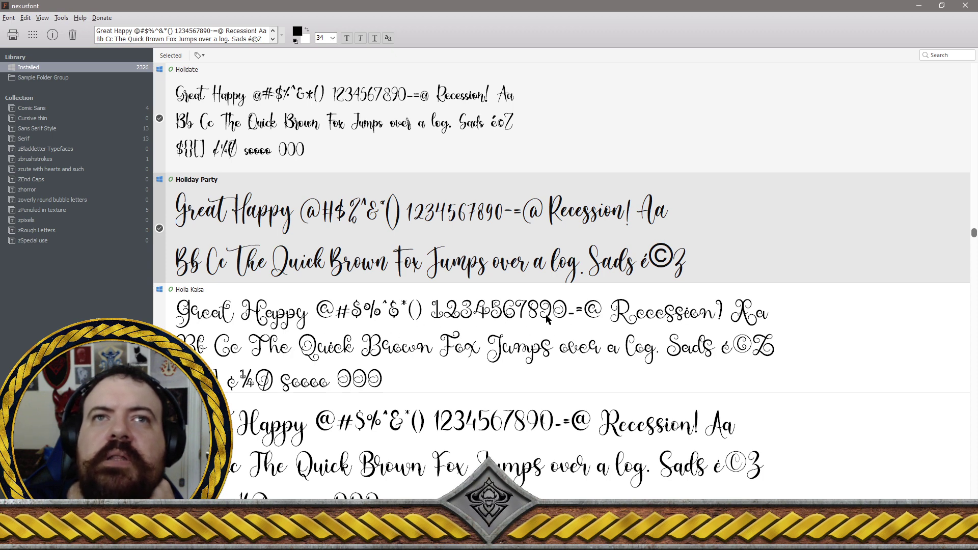
scroll(375, 318, down, 1)
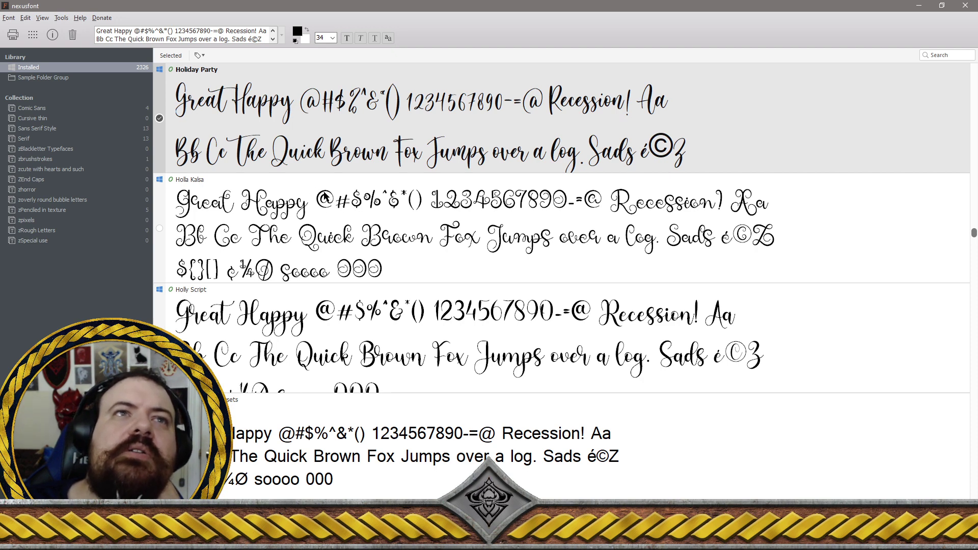
Check Holla Kalsa, Holly Script and HoloLens MDL2 Assets for removal
click(161, 230)
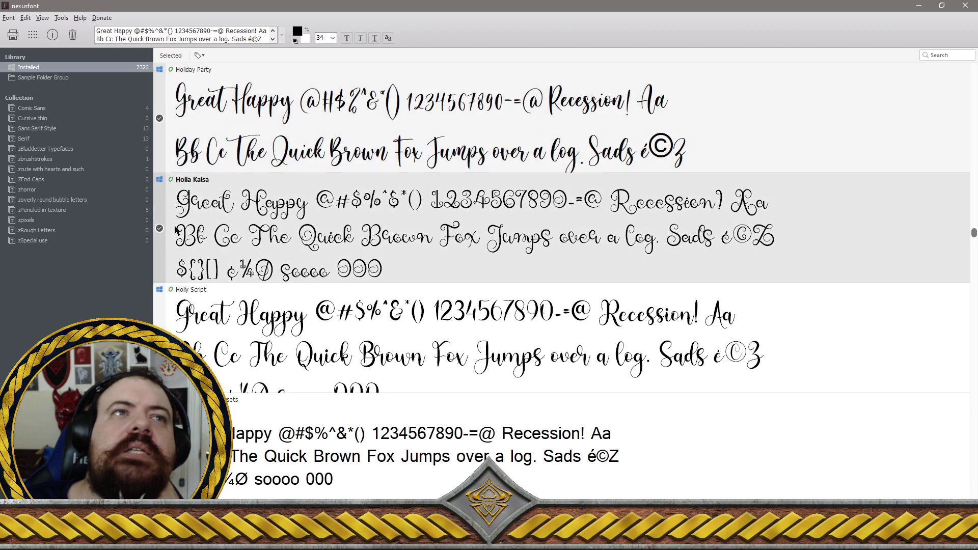
scroll(260, 339, down, 1)
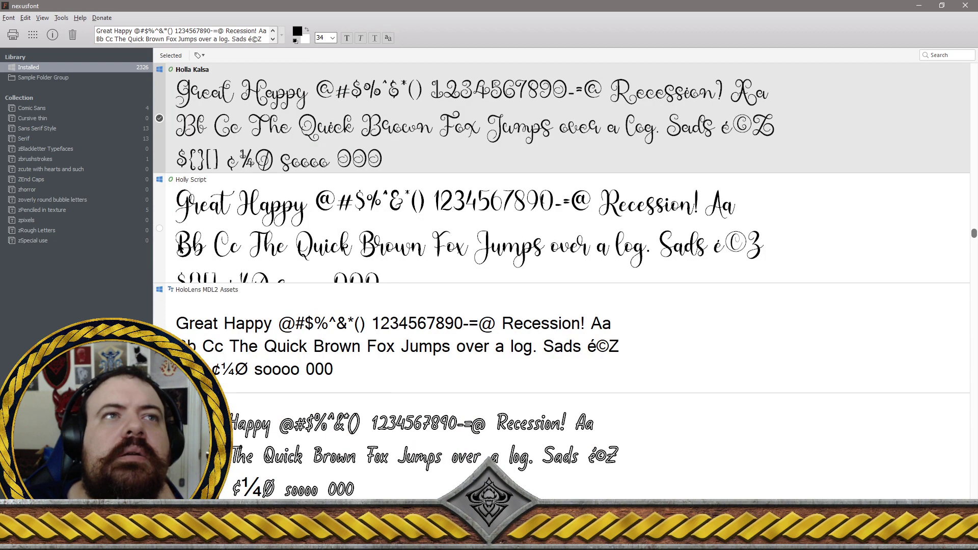
scroll(158, 233, down, 1)
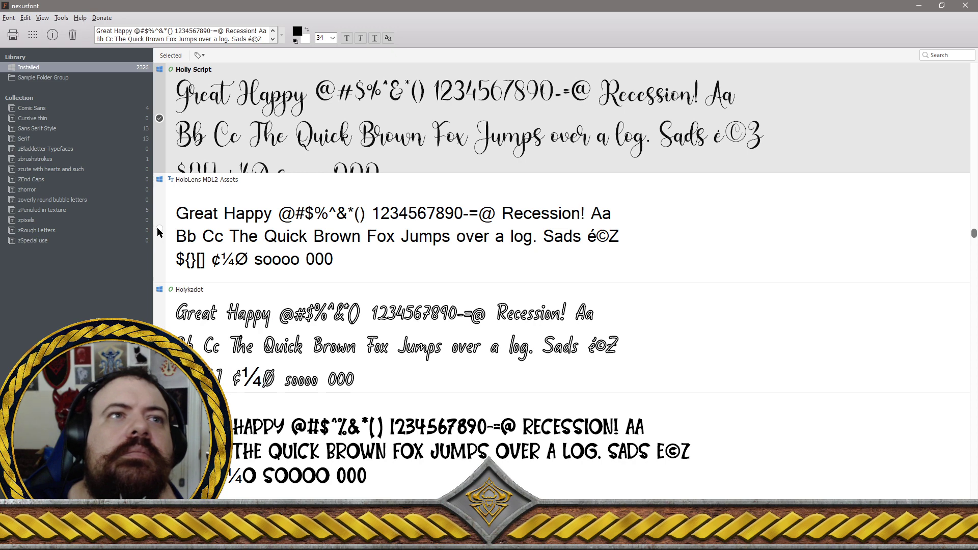
click(158, 234)
scroll(158, 232, down, 1)
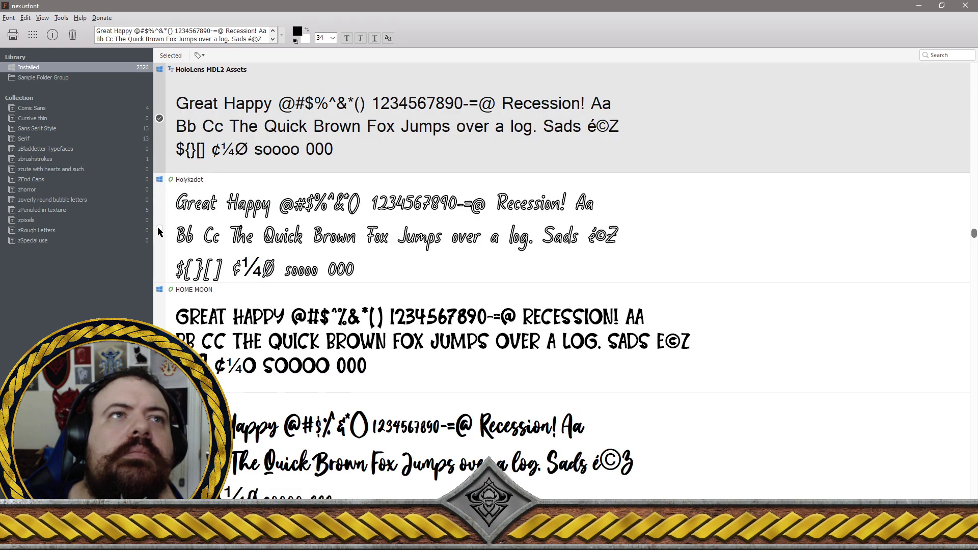
Check Holykadot, HOME MOON and Homeday for removal
click(160, 233)
scroll(162, 236, down, 1)
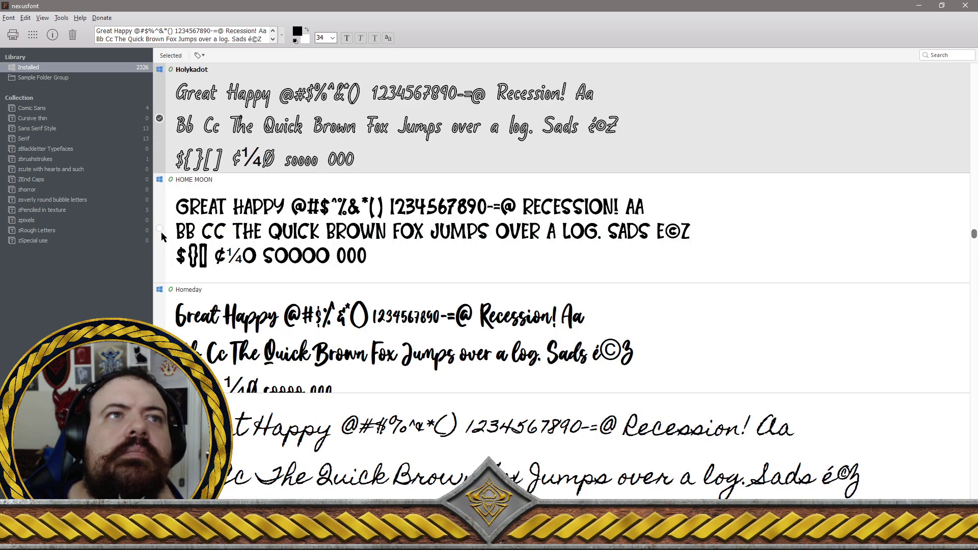
click(161, 231)
scroll(161, 232, down, 1)
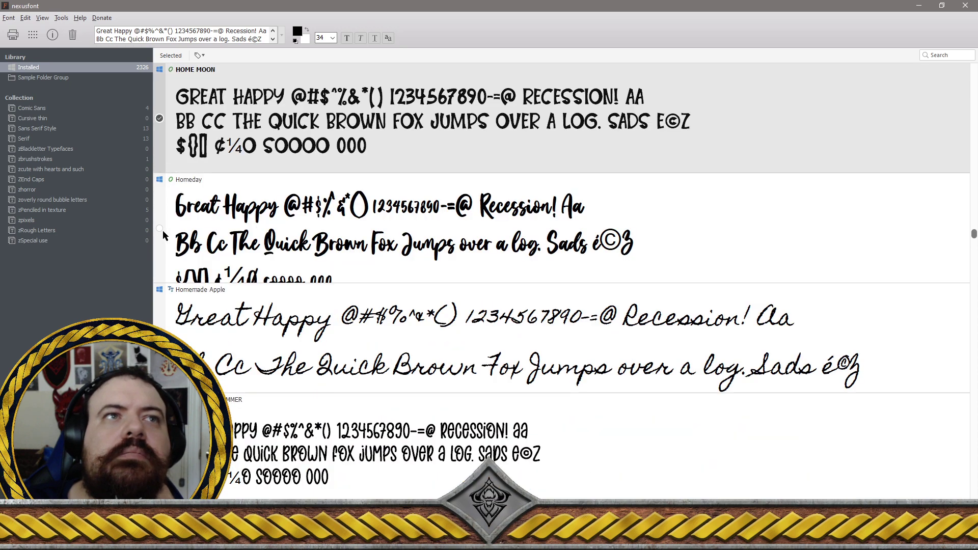
click(161, 233)
scroll(160, 233, down, 1)
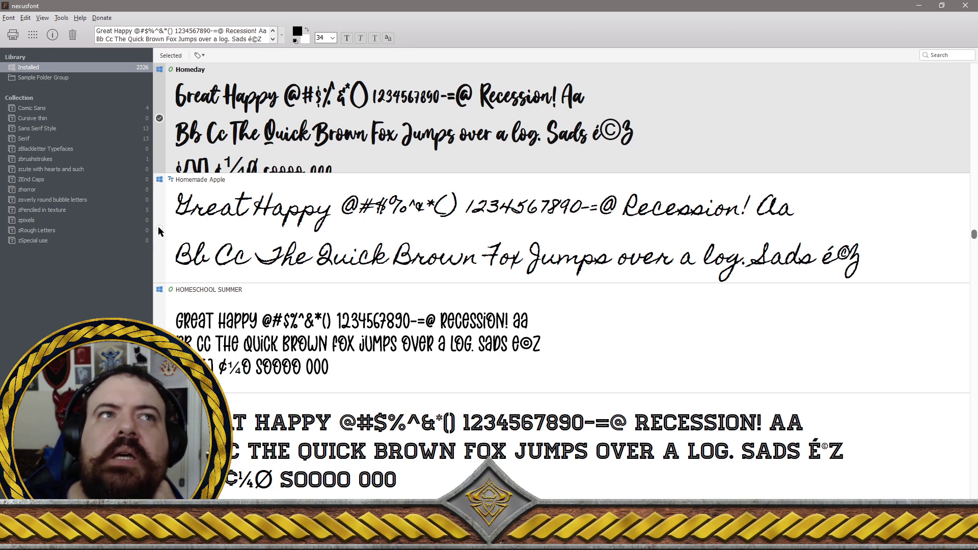
Check Homemade Apple, HOMESCHOOL SUMMER and Homestead-Inline for removal
click(159, 231)
scroll(159, 230, down, 1)
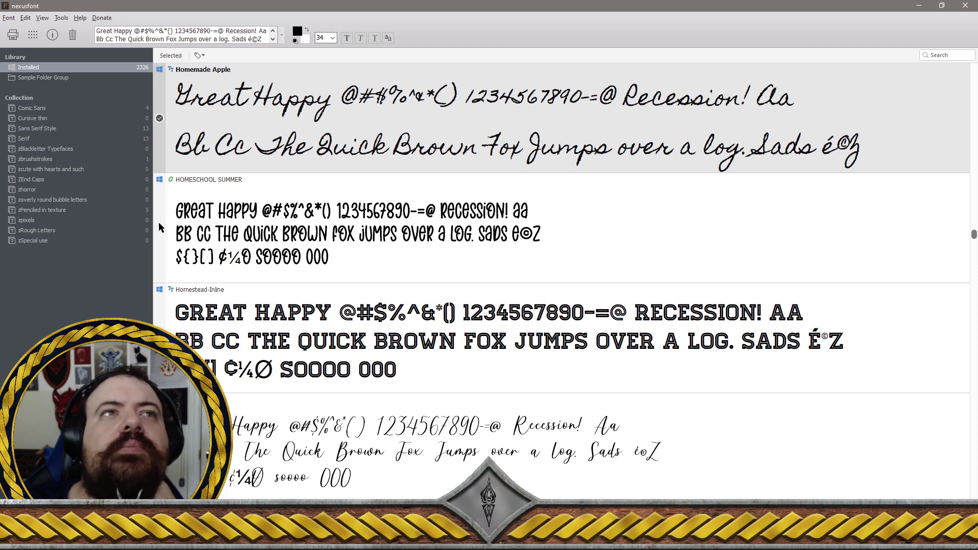
click(160, 224)
scroll(160, 224, down, 1)
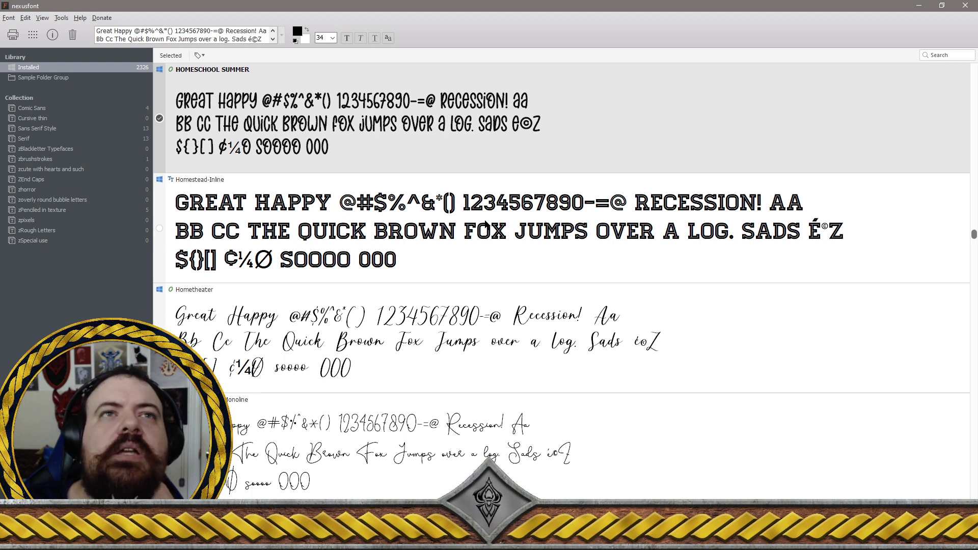
click(158, 229)
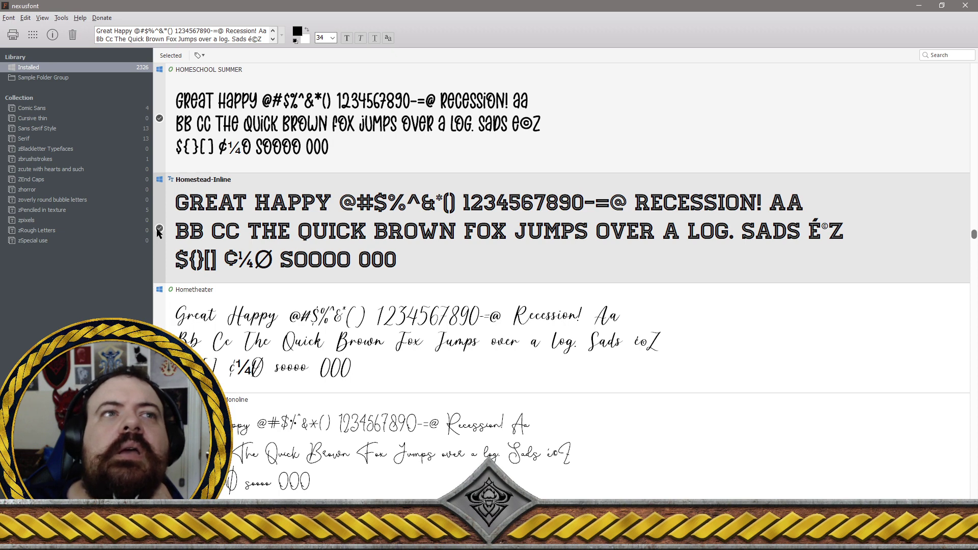
scroll(236, 235, down, 1)
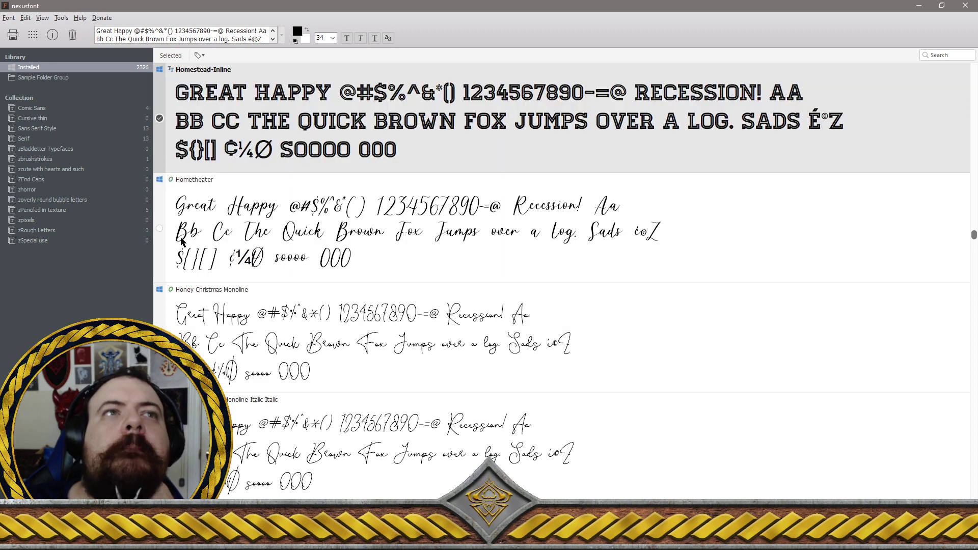
Check Hometheater, Honey Christmas Monoline and Honey Christmas Monoline Italic Italic for removal
click(160, 229)
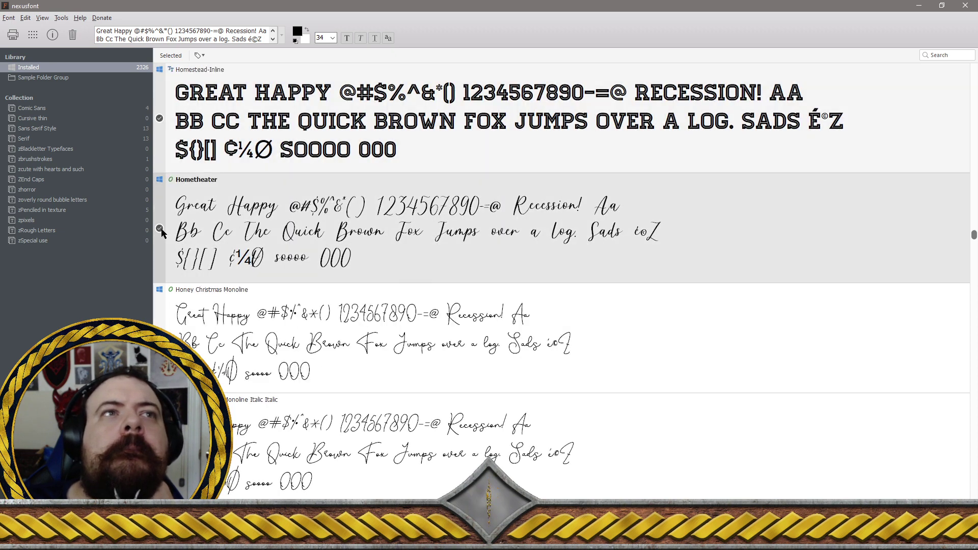
scroll(160, 229, down, 1)
click(160, 229)
scroll(160, 230, down, 1)
click(160, 229)
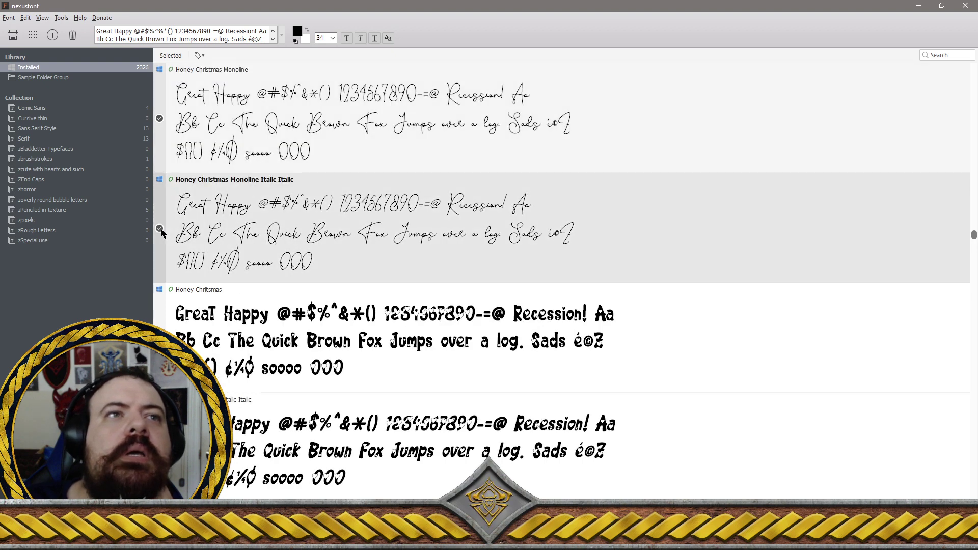
scroll(304, 235, down, 1)
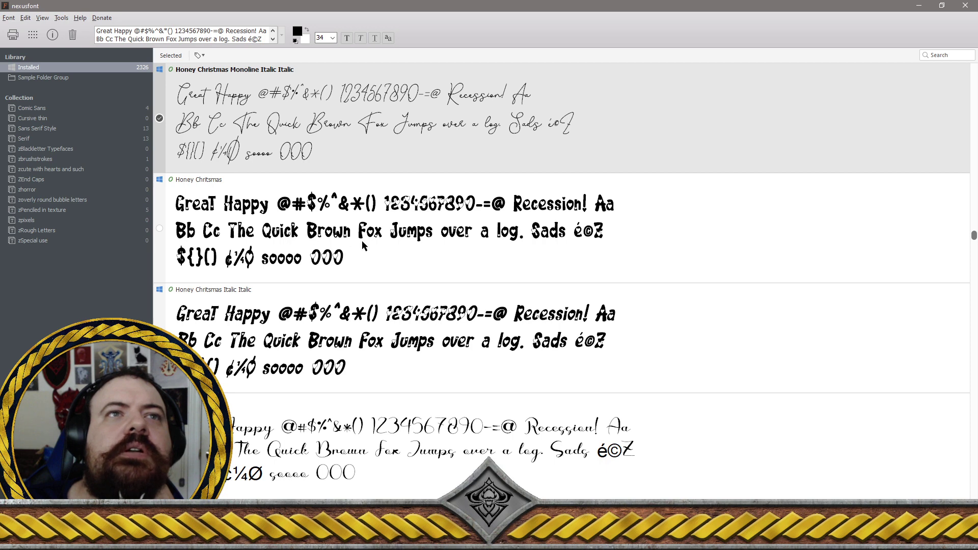
Check honey love bunny, Honey Waffles, Honey Waffles Script and Honeyberry for removal, skipping the Honey Chritsmas fonts, Honey Monogram and HONEY MOUNTAIN
scroll(404, 249, down, 1)
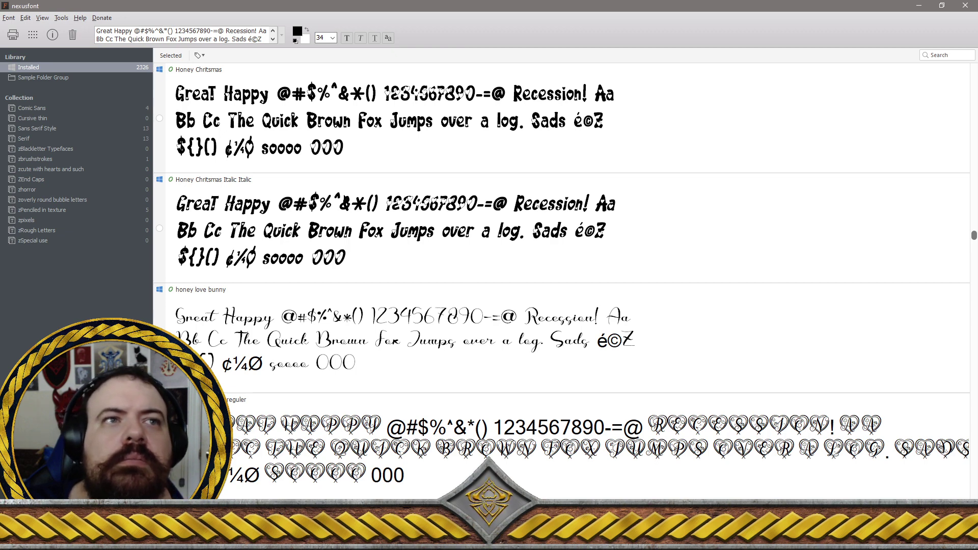
scroll(424, 240, down, 1)
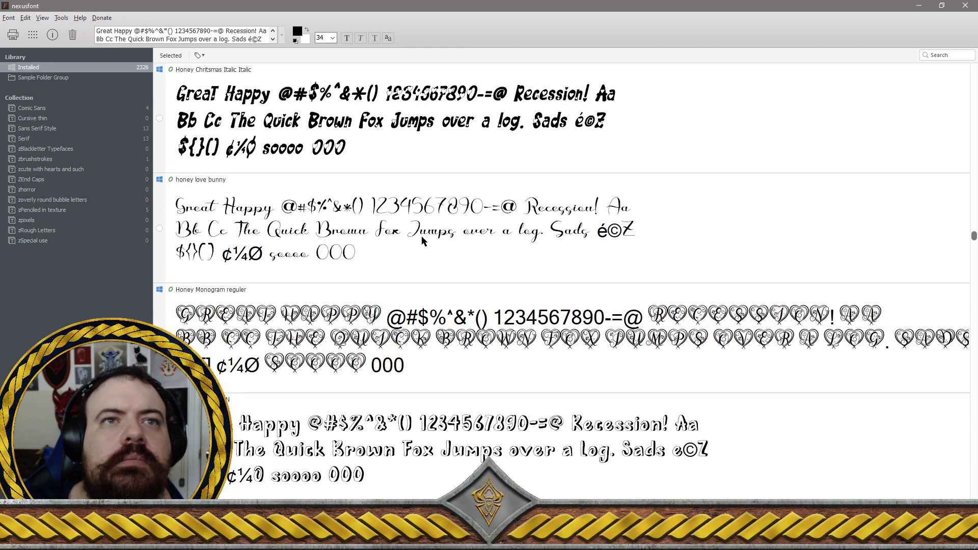
click(160, 229)
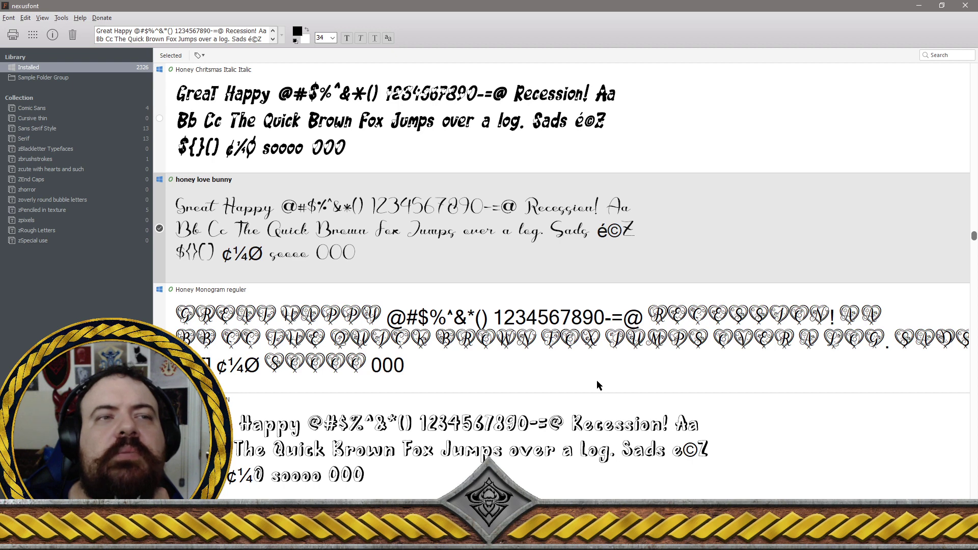
scroll(530, 332, down, 1)
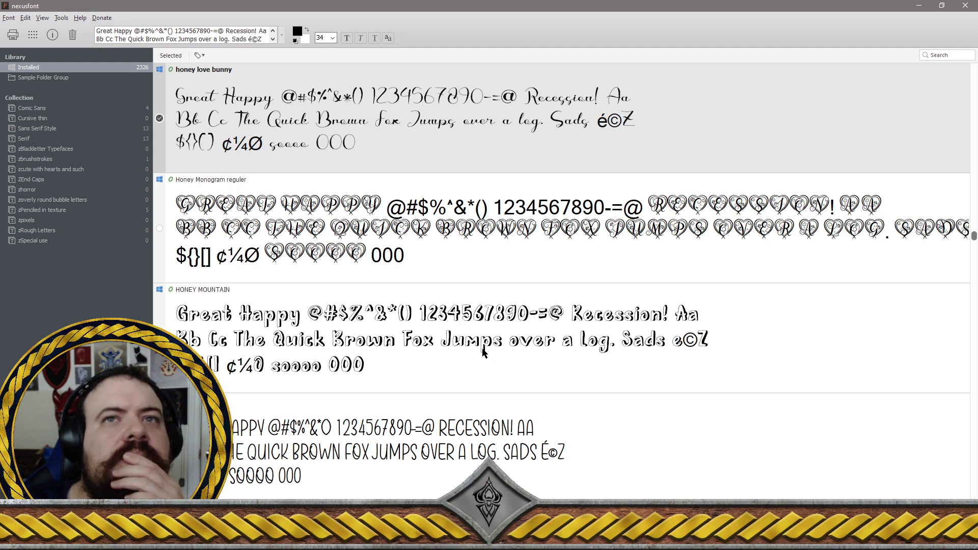
scroll(378, 353, down, 1)
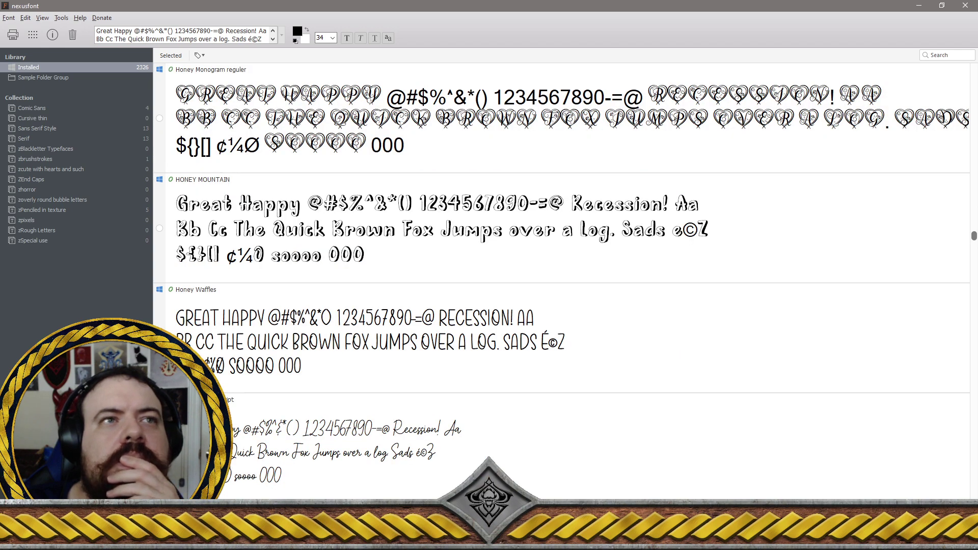
click(320, 351)
scroll(320, 351, down, 1)
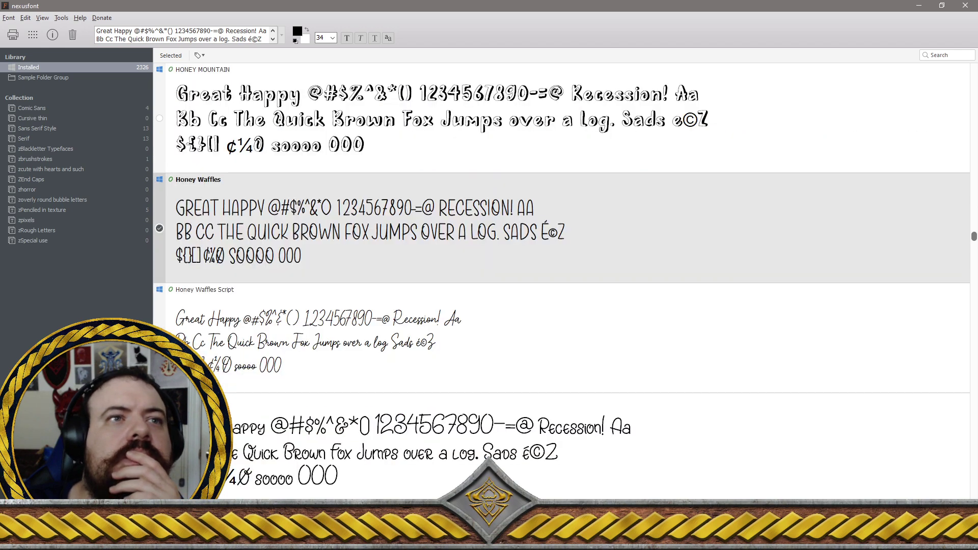
ctrl+click(320, 350)
scroll(320, 351, down, 1)
ctrl+click(319, 351)
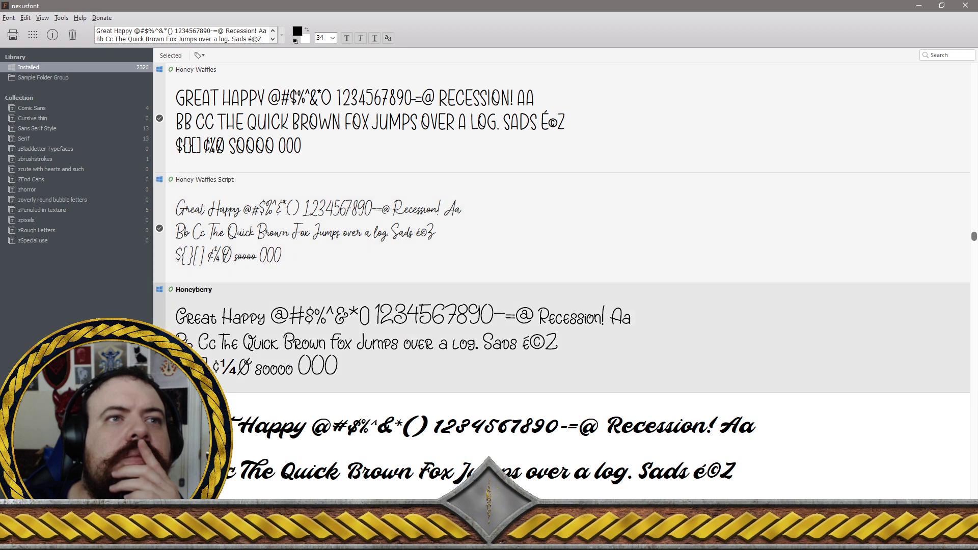
Check Horizon BT and HORROR VINTAGE for removal, leaving Hopeitissed and Horror Corps unchecked
scroll(319, 350, down, 1)
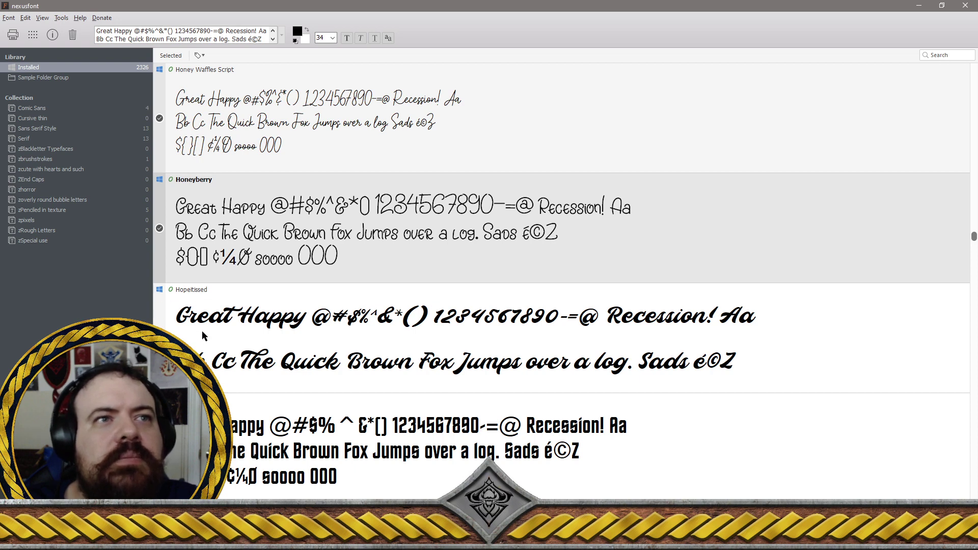
scroll(202, 332, down, 1)
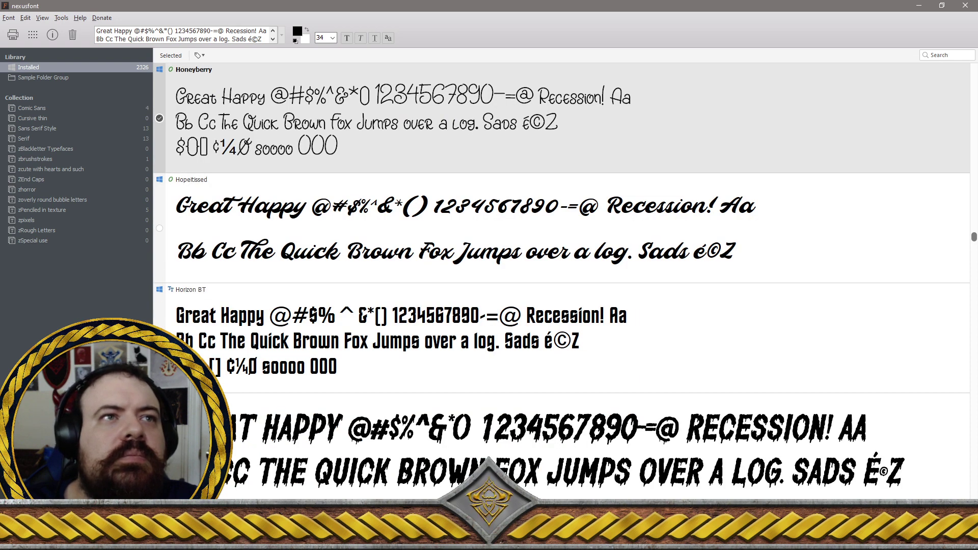
click(158, 380)
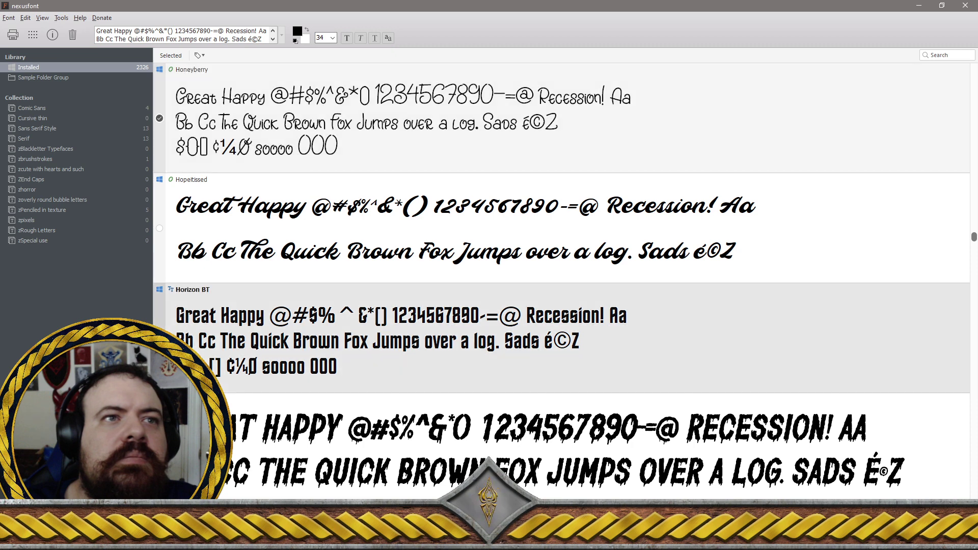
scroll(158, 380, down, 1)
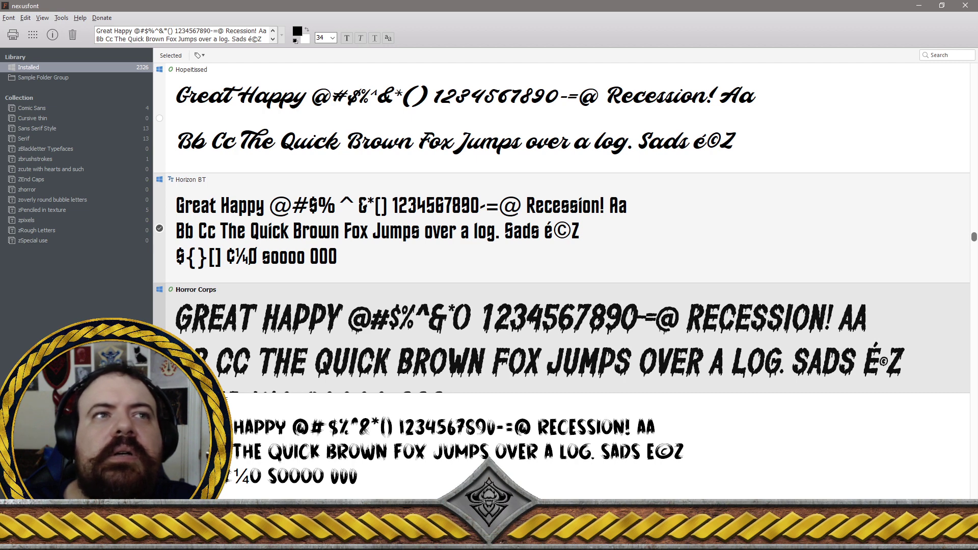
scroll(561, 229, down, 1)
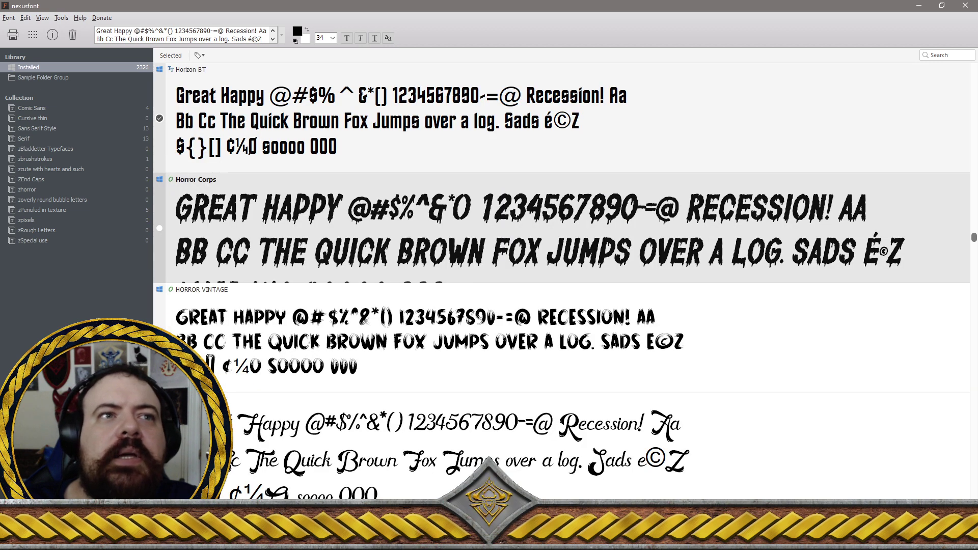
scroll(561, 229, down, 1)
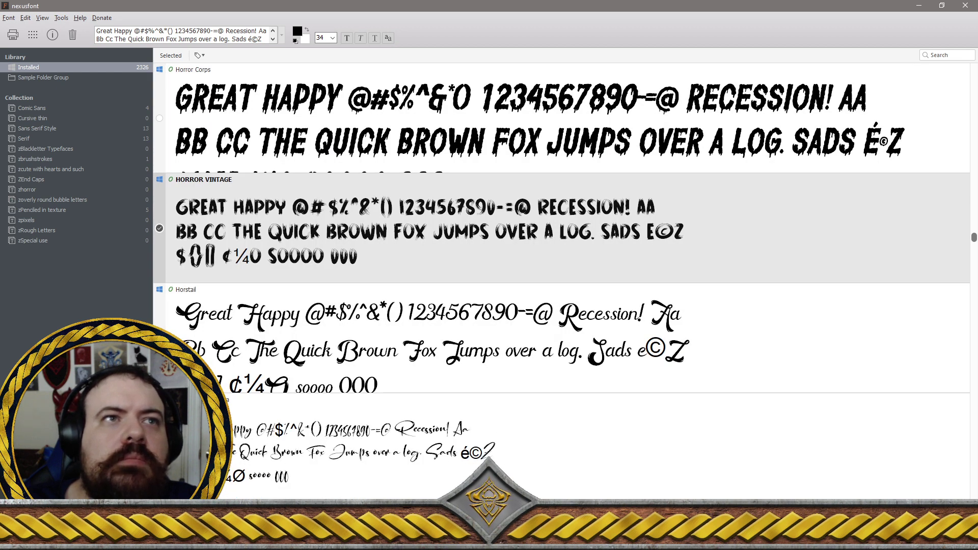
Check Horstail, Hottroof Semhesta, HumbleBiglife and HumbleBIGLIFEDuo for removal
scroll(561, 229, down, 1)
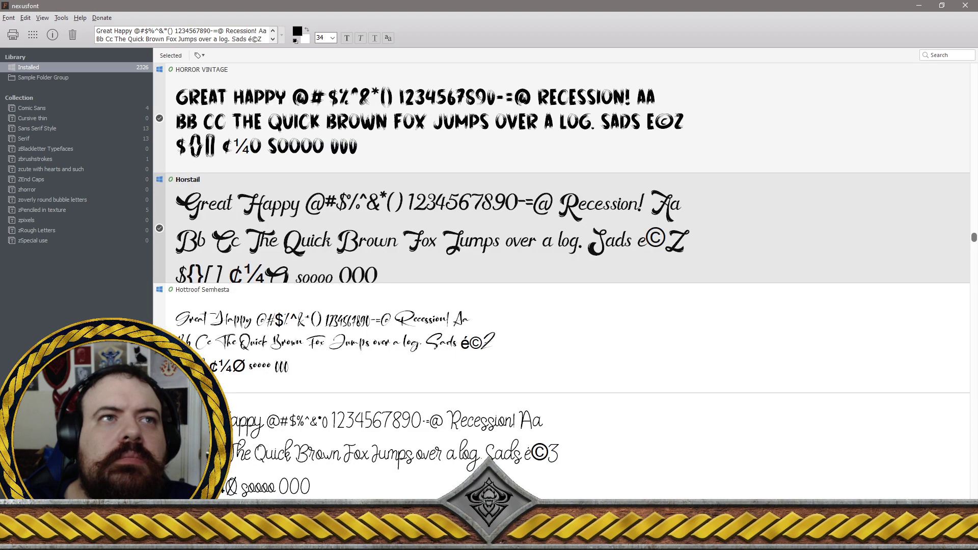
scroll(561, 336, down, 1)
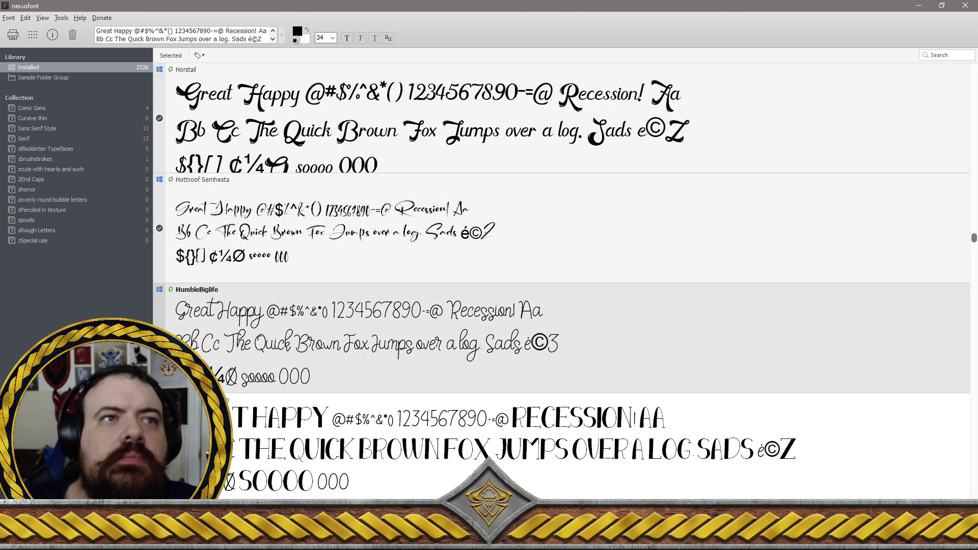
scroll(560, 229, down, 1)
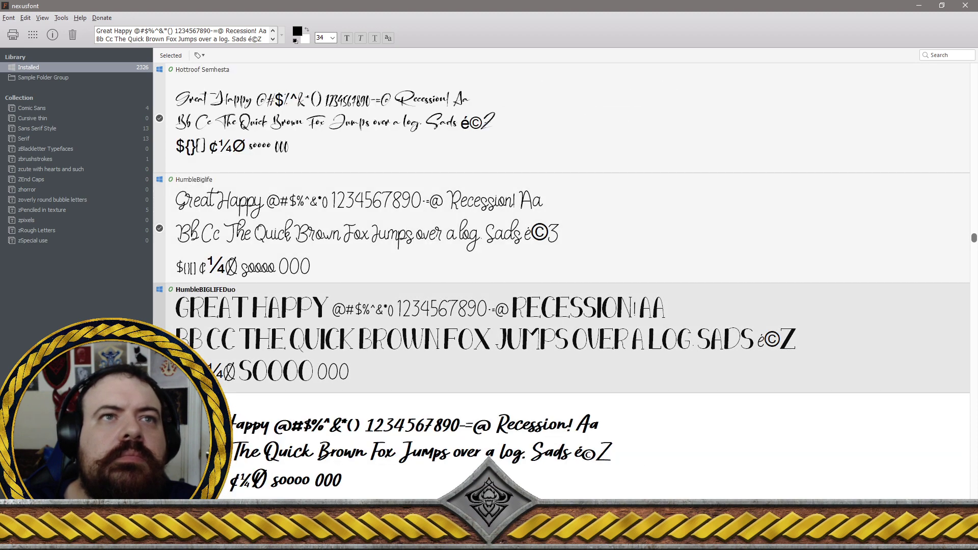
scroll(561, 229, down, 1)
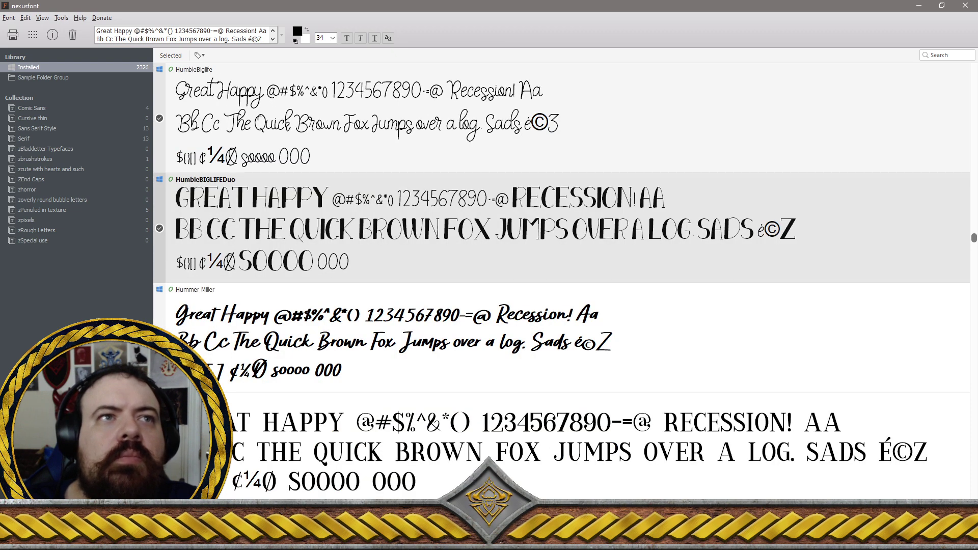
Check Hummer Miller for removal and leave Husband unchecked
click(252, 313)
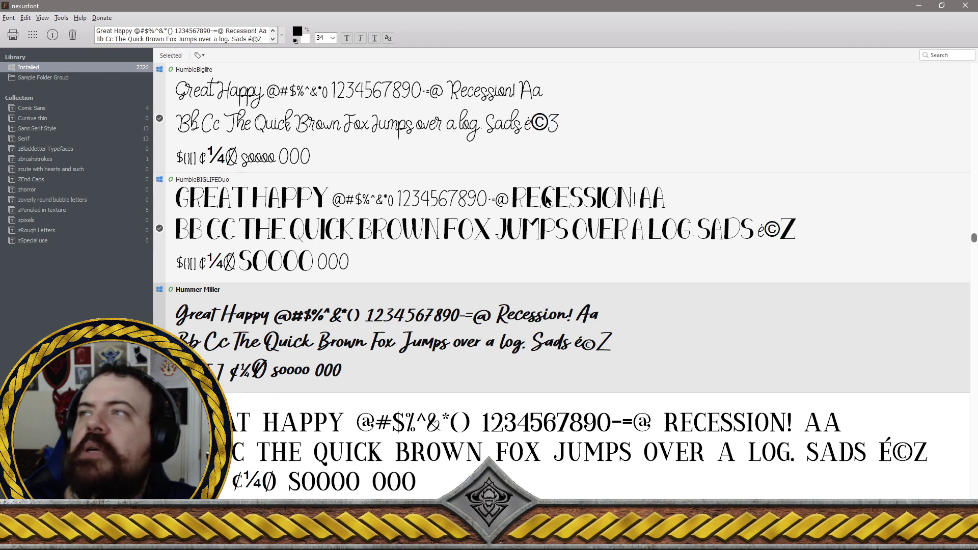
scroll(504, 311, down, 1)
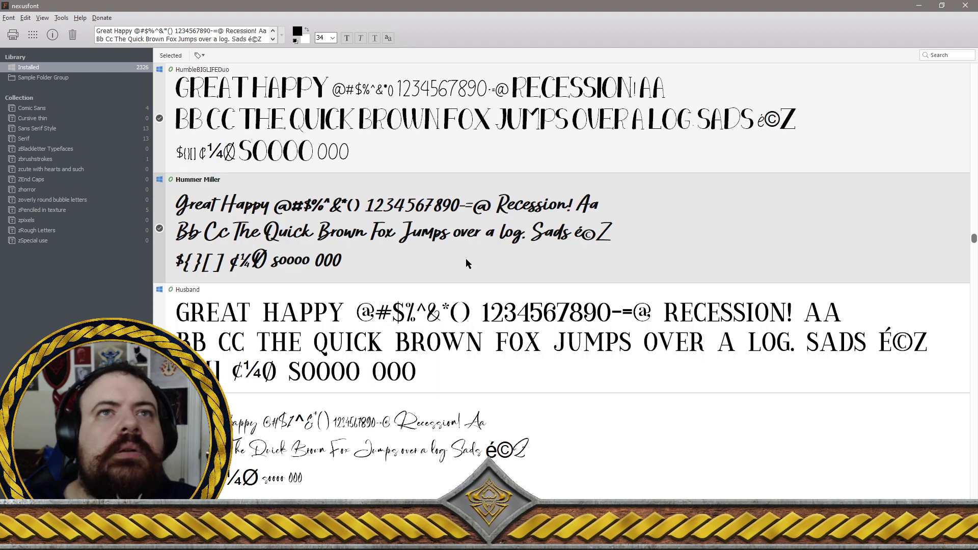
scroll(445, 257, down, 1)
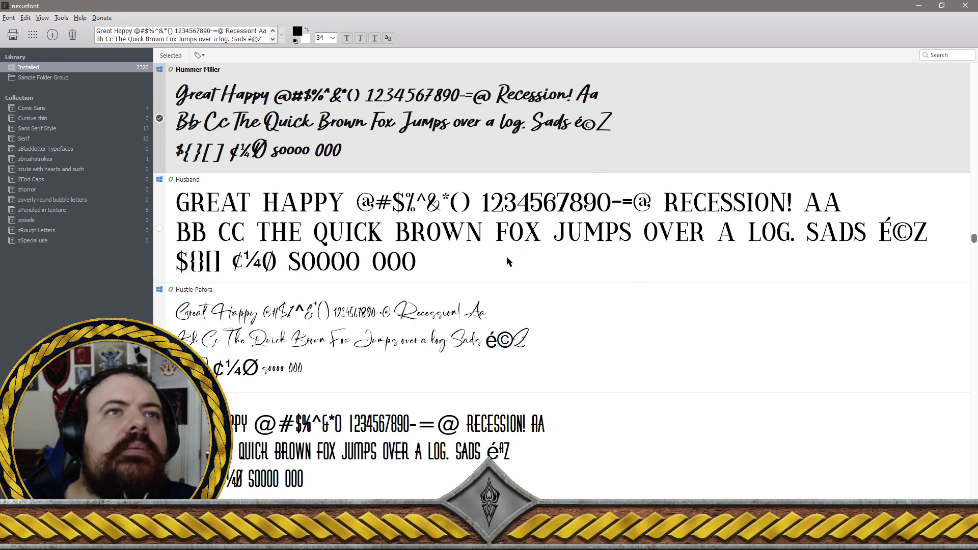
scroll(507, 261, down, 1)
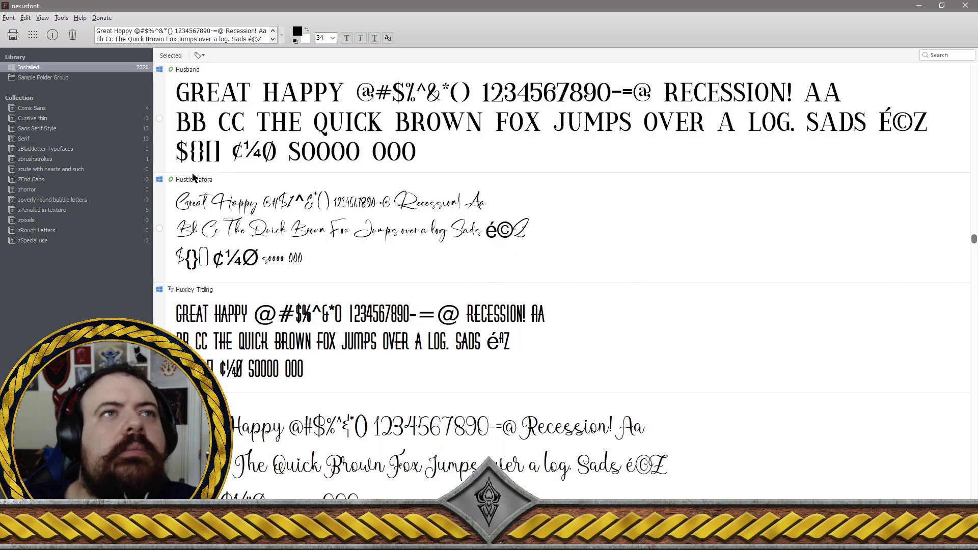
Check Hustle Pafora, Huxley Titling, I Believe In You and I Believe In You Italic for removal
click(160, 228)
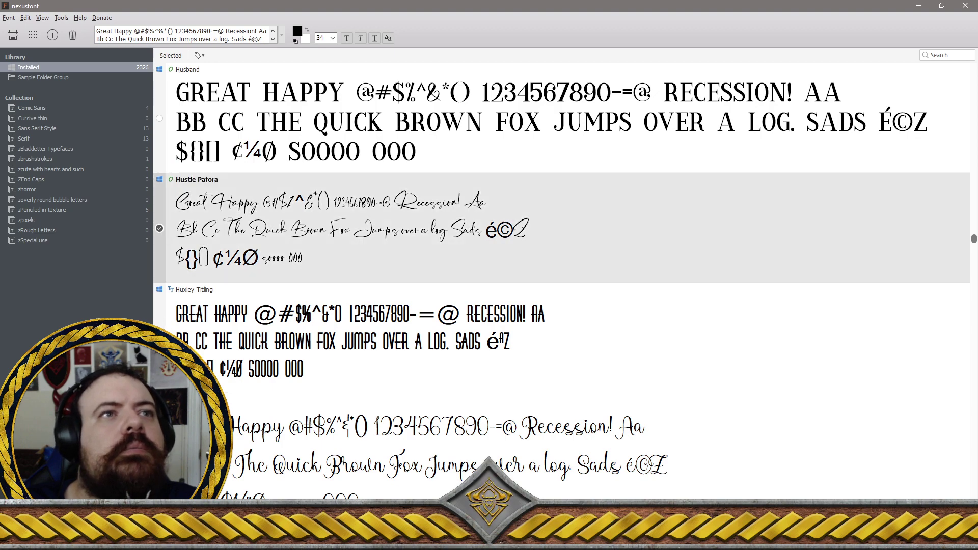
click(159, 338)
scroll(160, 339, down, 1)
click(160, 338)
scroll(160, 338, down, 1)
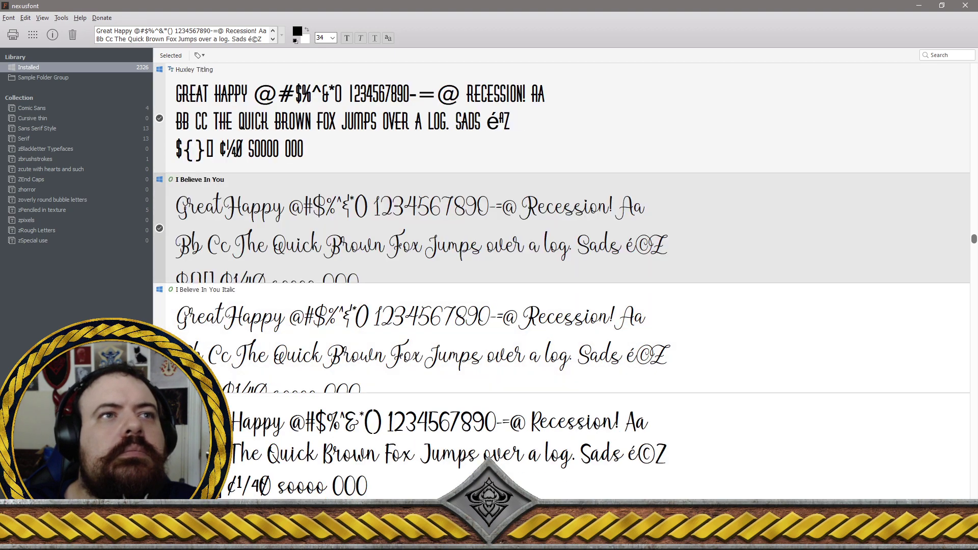
click(160, 338)
scroll(194, 251, down, 1)
scroll(174, 251, down, 1)
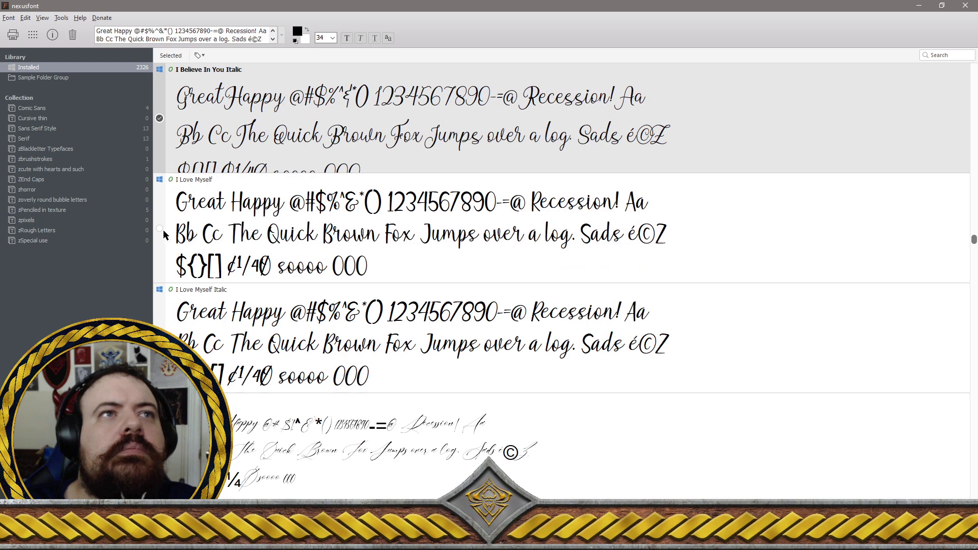
Check I Love Myself, I Love Myself Italic and Il Shemista for removal
click(160, 230)
scroll(161, 228, down, 1)
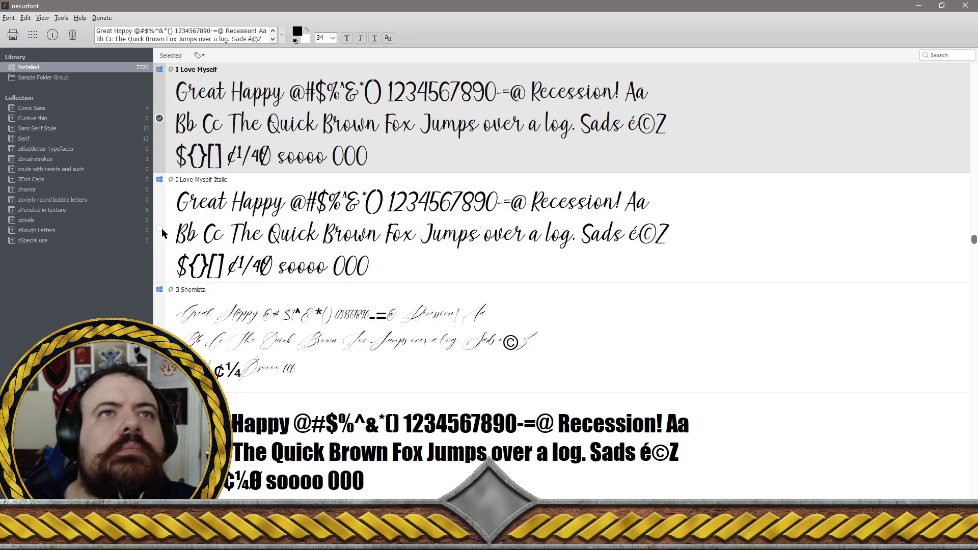
click(161, 230)
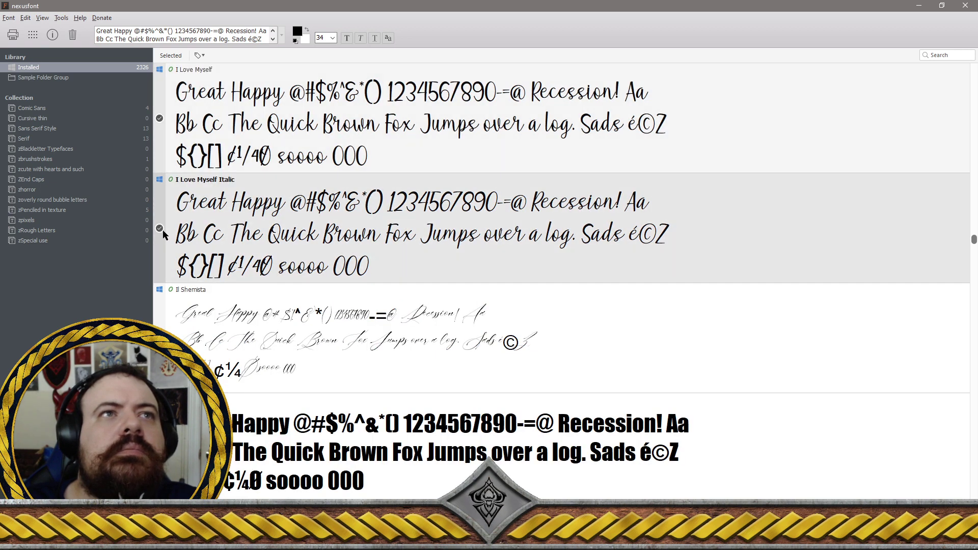
scroll(163, 231, down, 1)
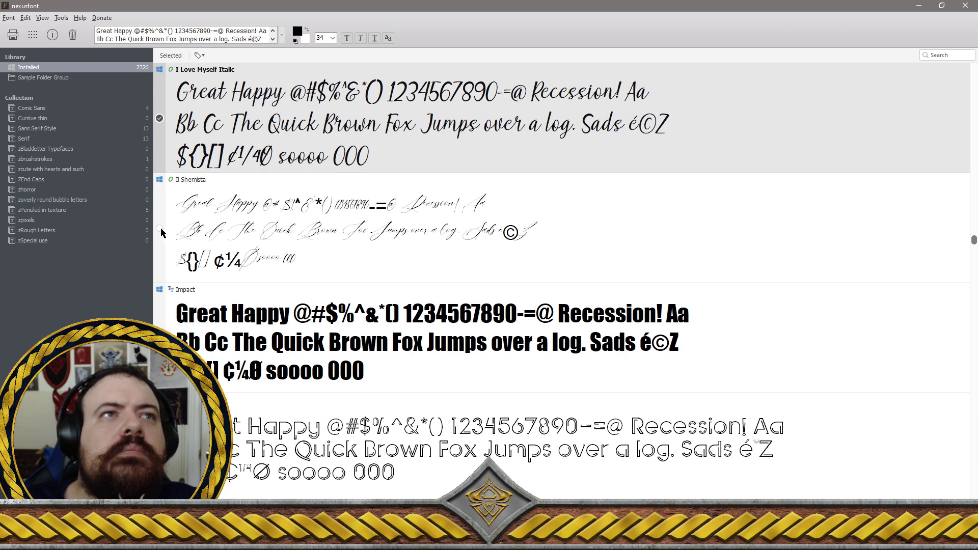
click(161, 230)
scroll(160, 227, down, 1)
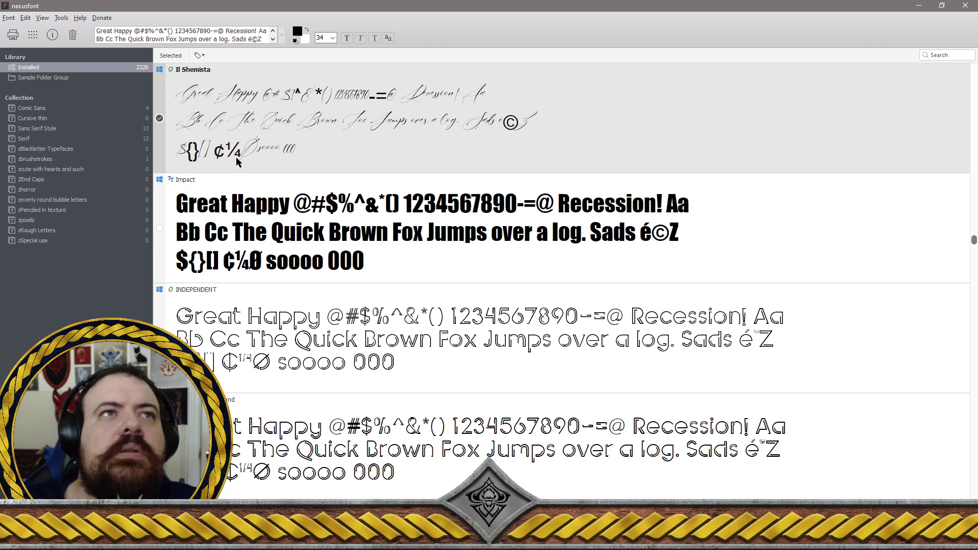
Uninstall all the checked fonts and delete their font files
right_click(252, 147)
click(266, 163)
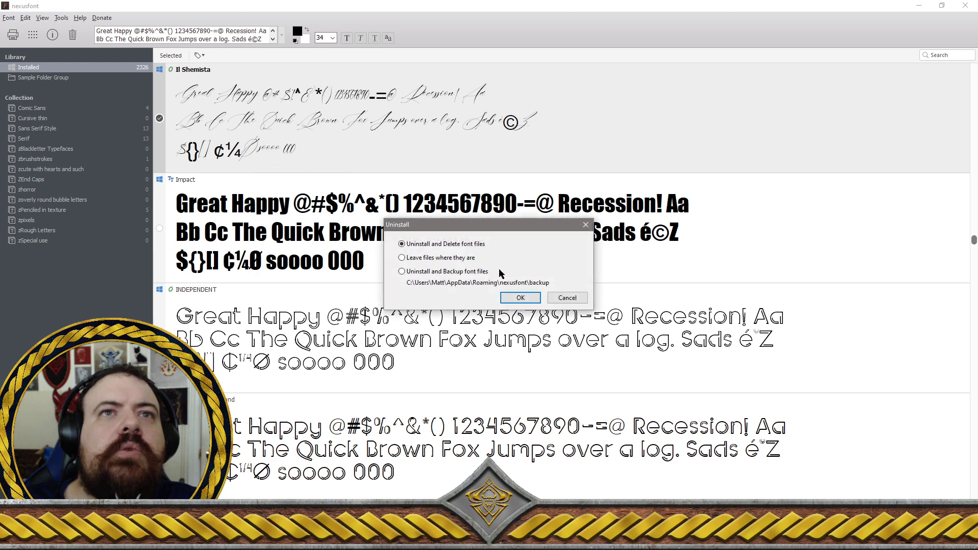
click(521, 298)
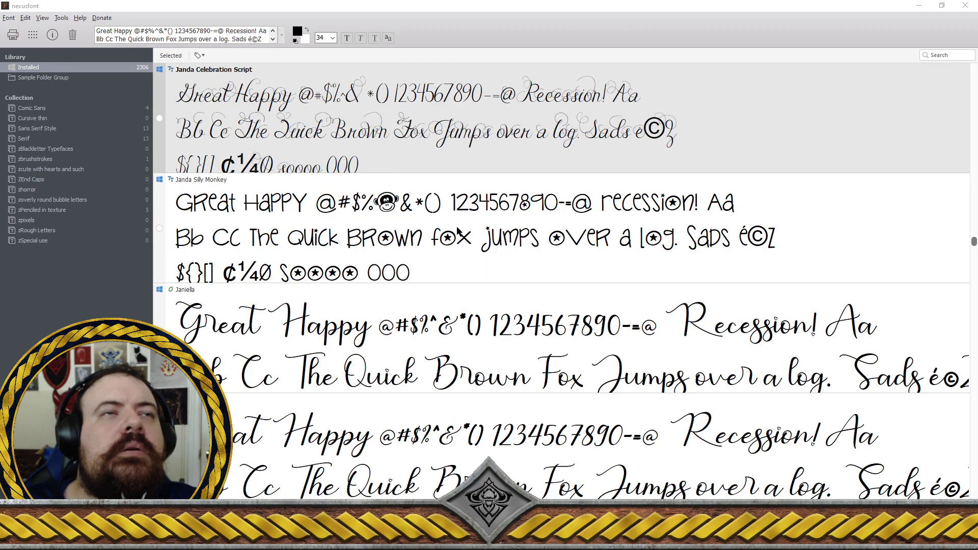
Review which fonts remain between Hopeitissed and Janda Celebration Script, and preview the Impact font in its own sample window
scroll(455, 232, up, 1)
scroll(455, 232, up, 8)
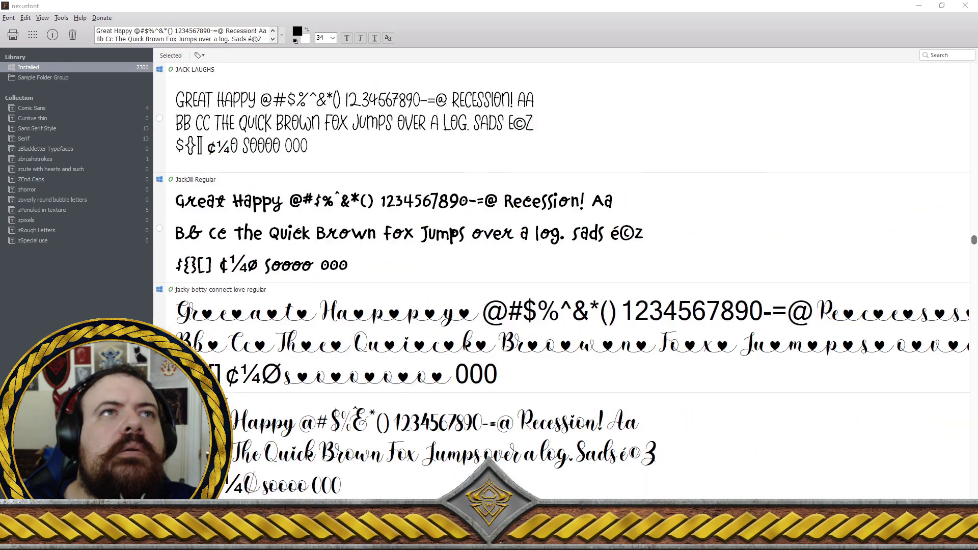
scroll(425, 218, up, 1)
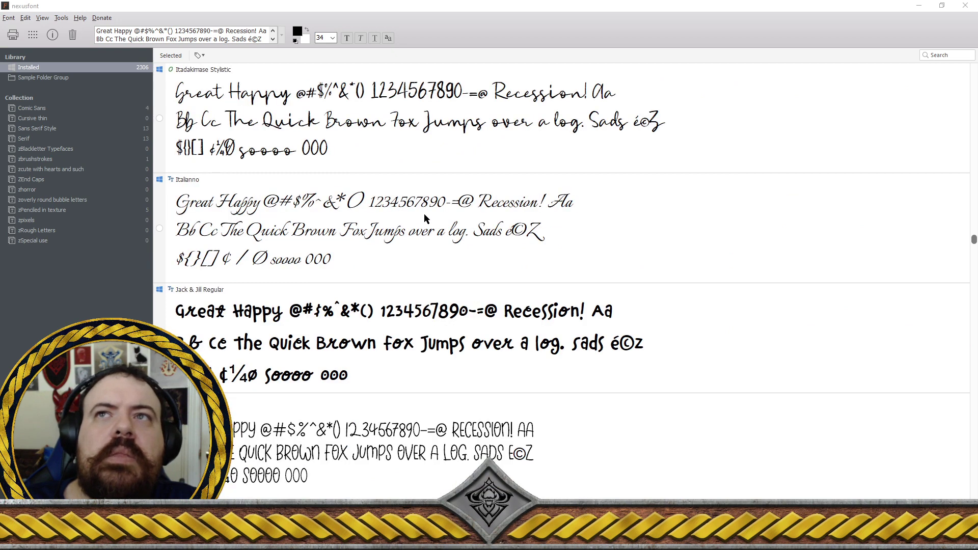
scroll(425, 218, up, 1)
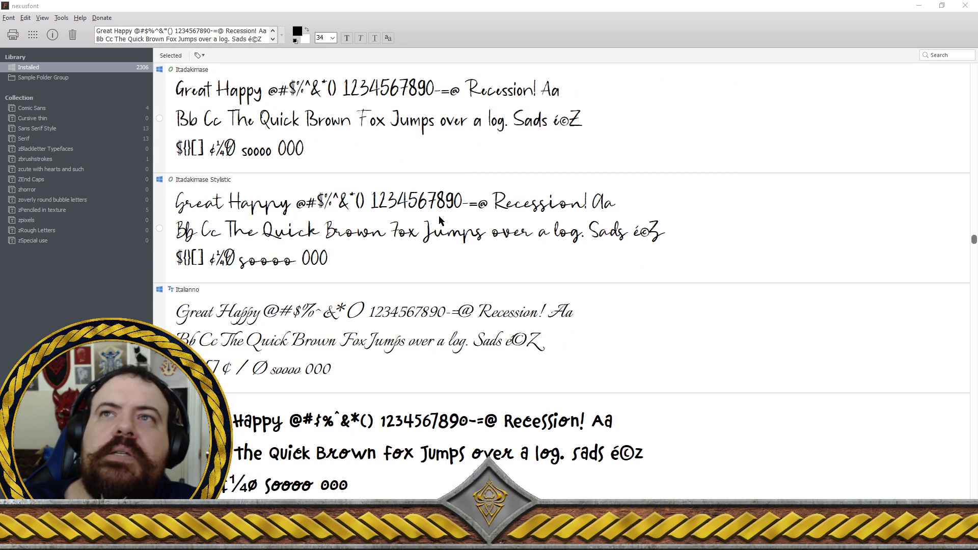
scroll(596, 249, up, 4)
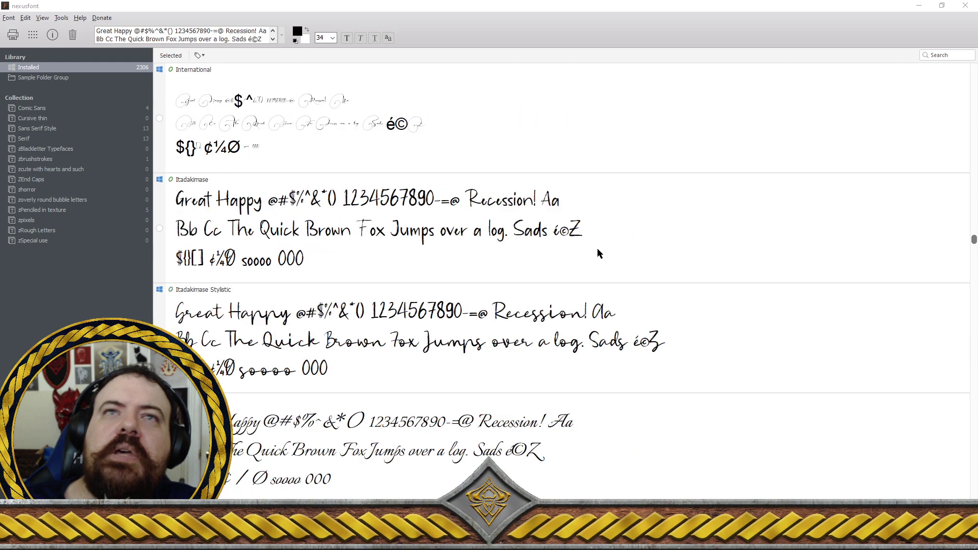
scroll(585, 251, up, 3)
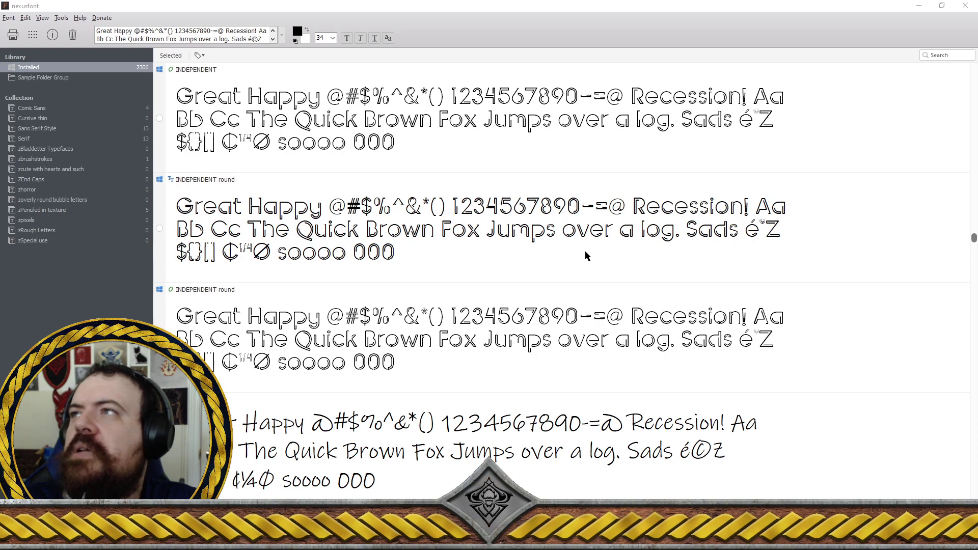
scroll(585, 251, up, 4)
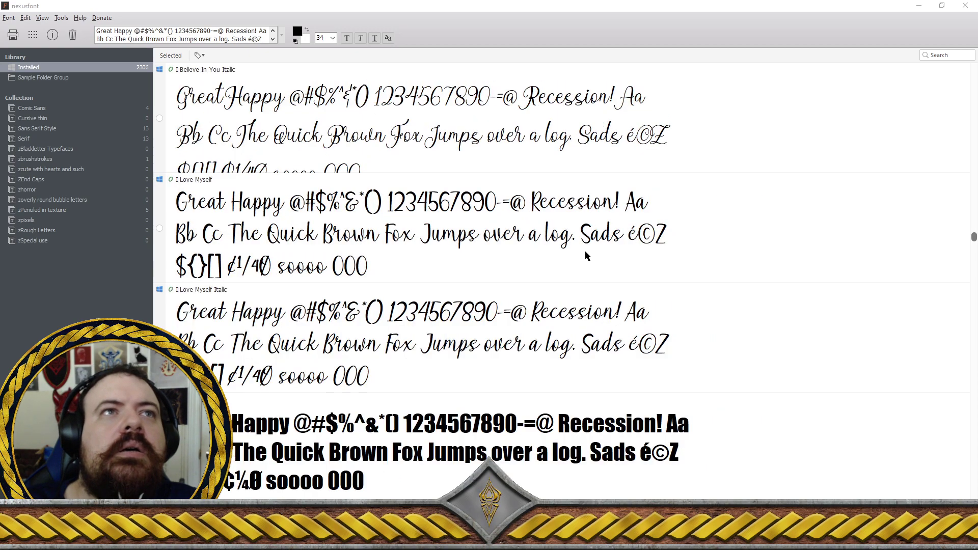
scroll(586, 250, up, 8)
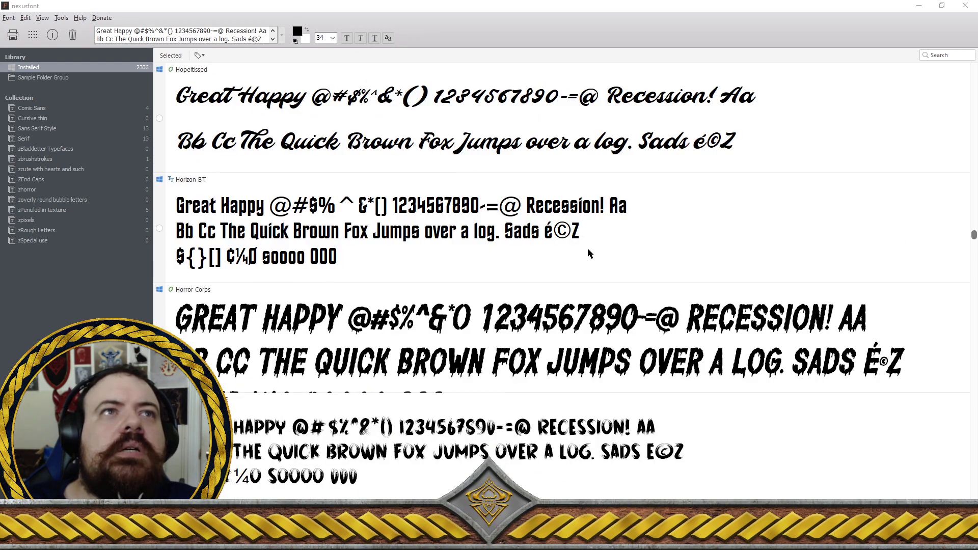
scroll(585, 249, down, 7)
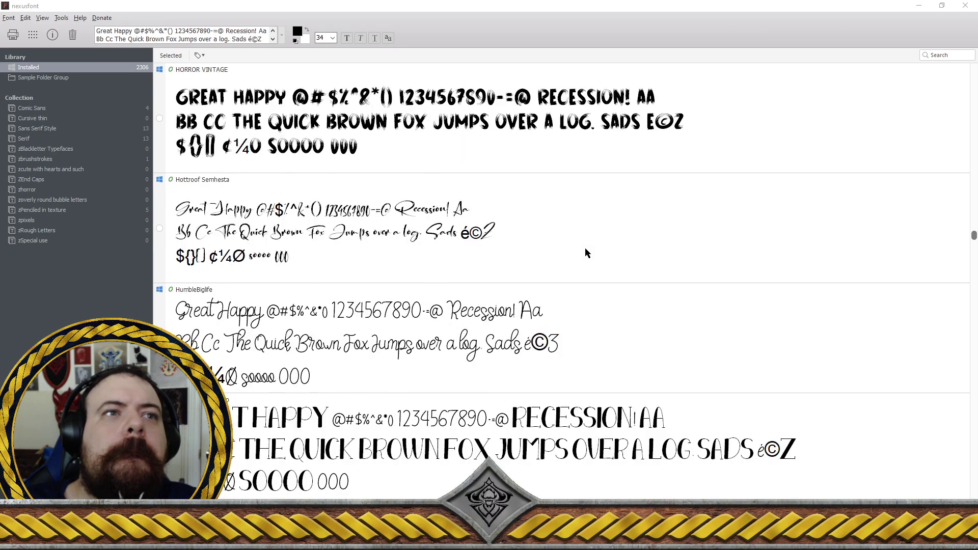
scroll(585, 248, down, 5)
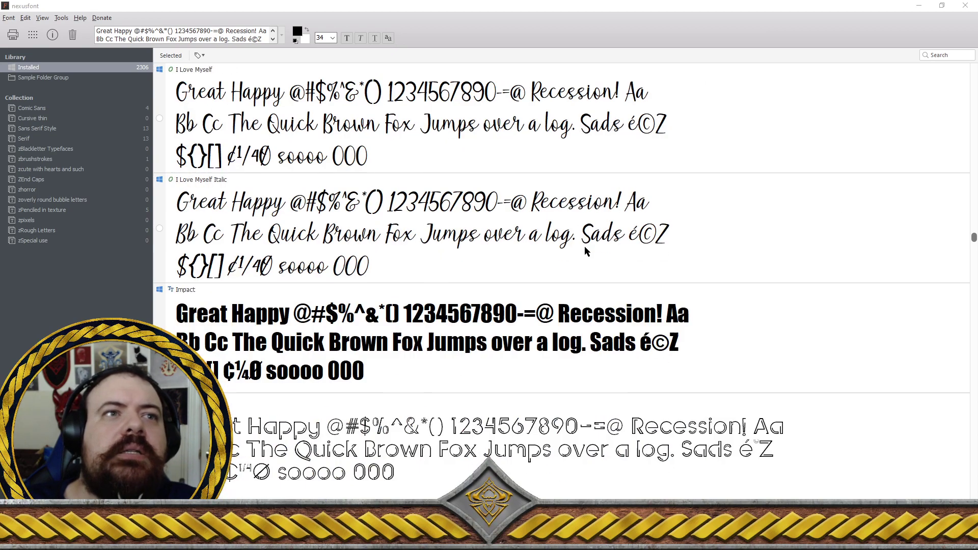
double_click(483, 325)
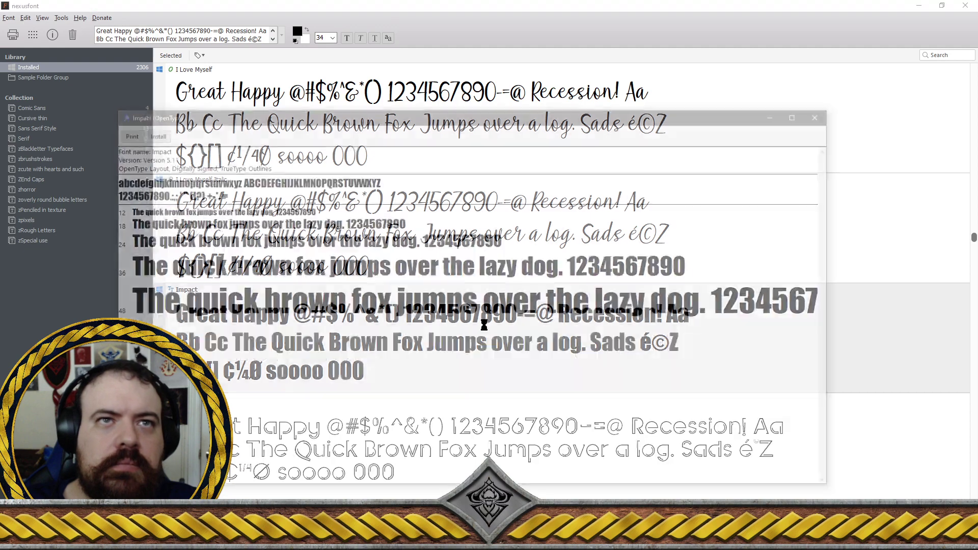
click(824, 114)
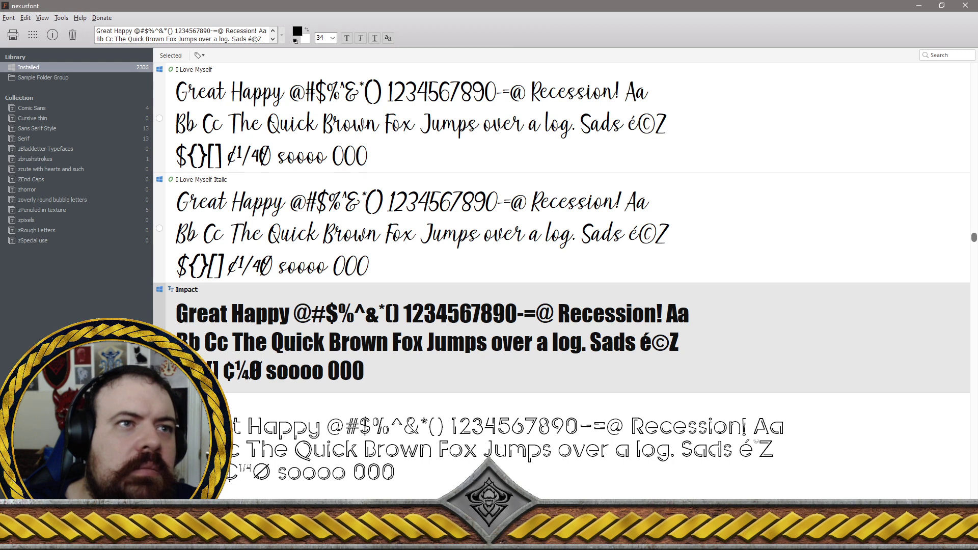
Widen the library sidebar slightly
drag(153, 490, 175, 490)
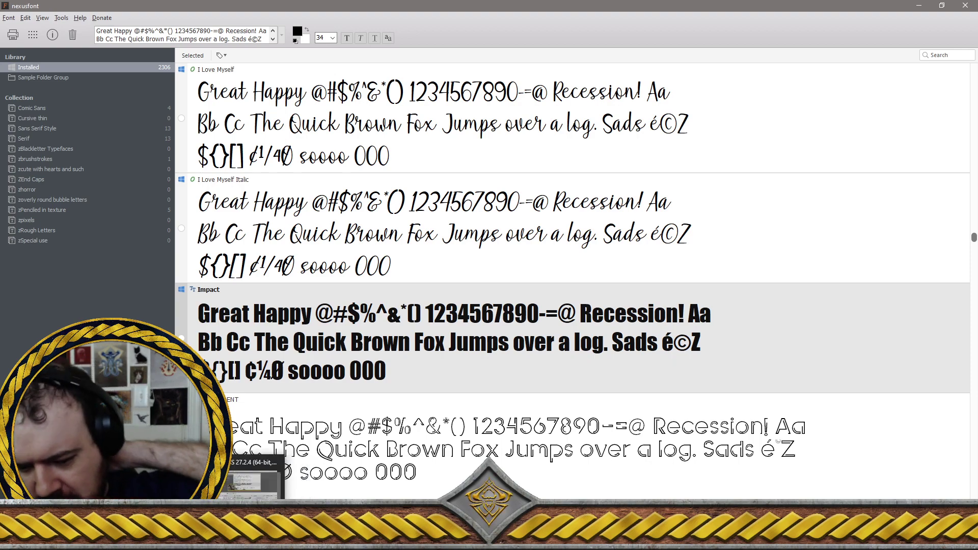
click(248, 482)
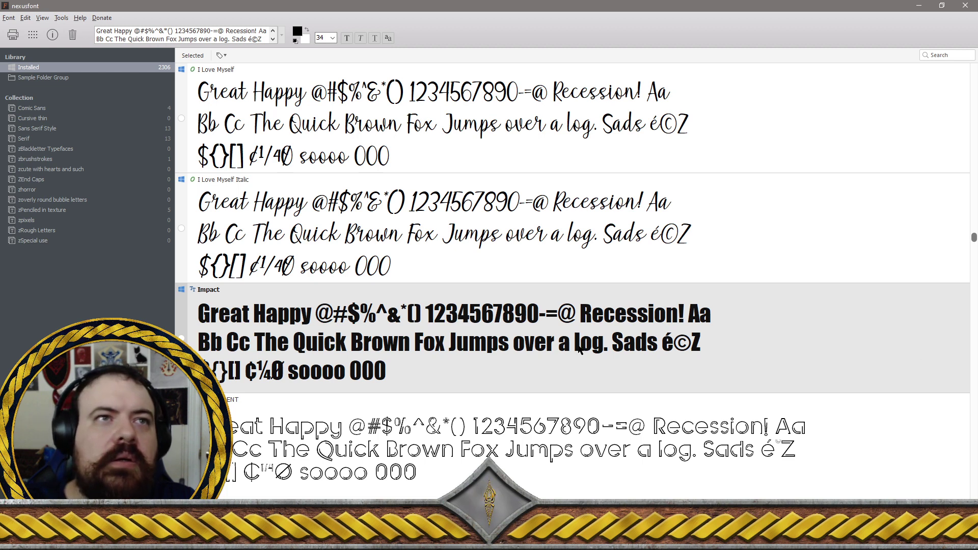
Check Ink Sartteg and Inside Mistery for removal, leaving Impact, the INDEPENDENT fonts and Ink Free unchecked
scroll(556, 366, down, 1)
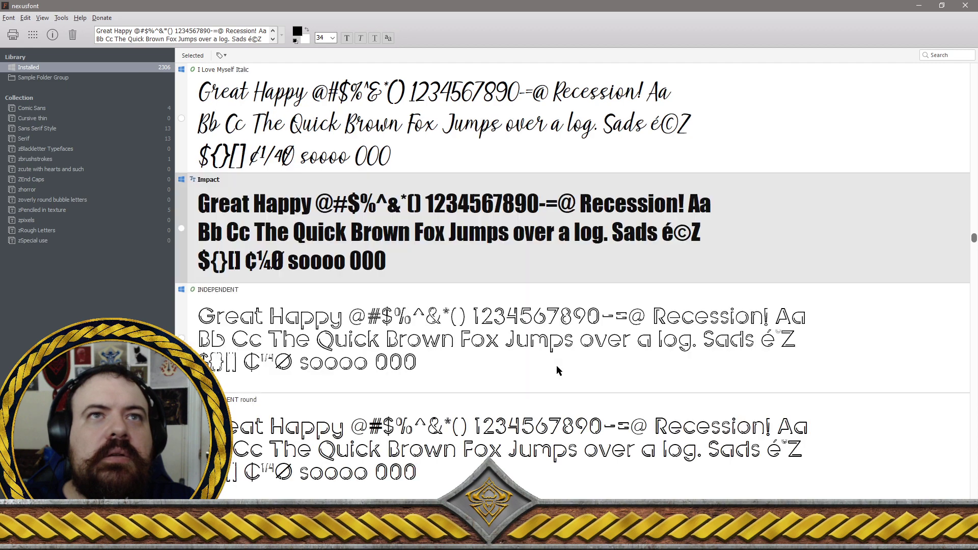
scroll(557, 365, down, 1)
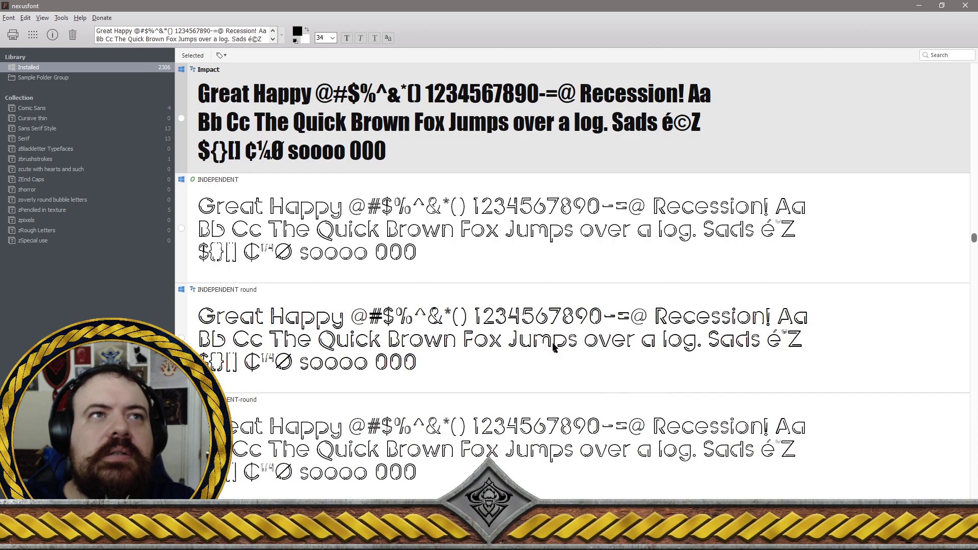
scroll(550, 347, down, 2)
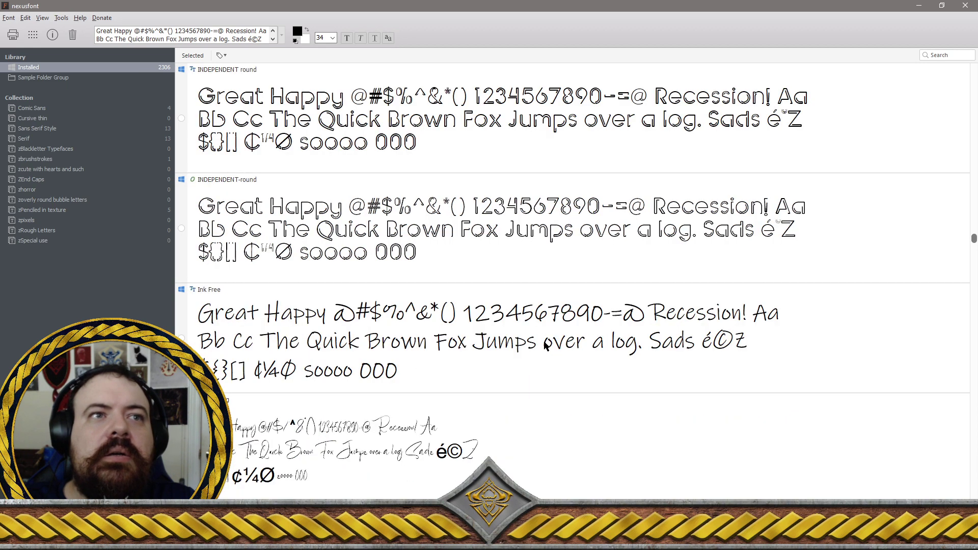
scroll(544, 344, down, 1)
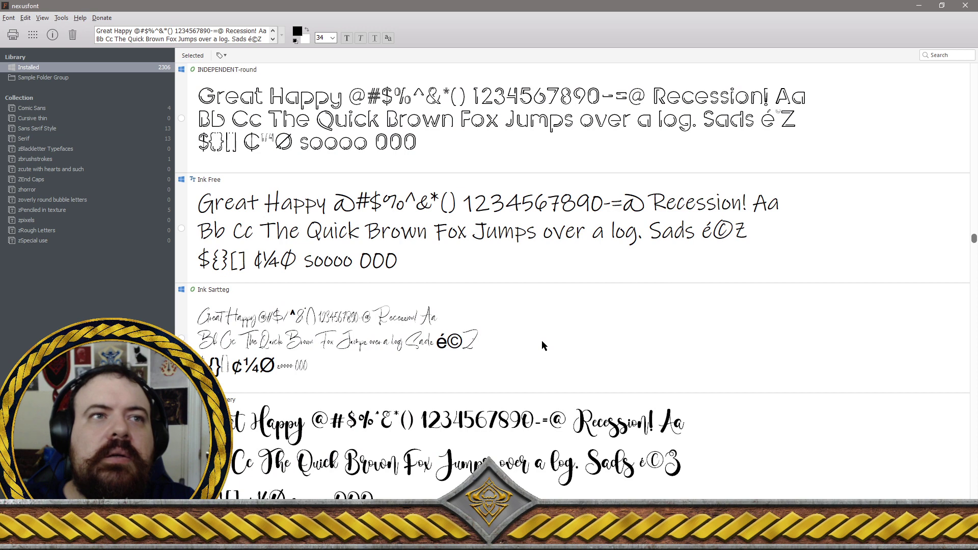
click(192, 339)
scroll(189, 341, down, 1)
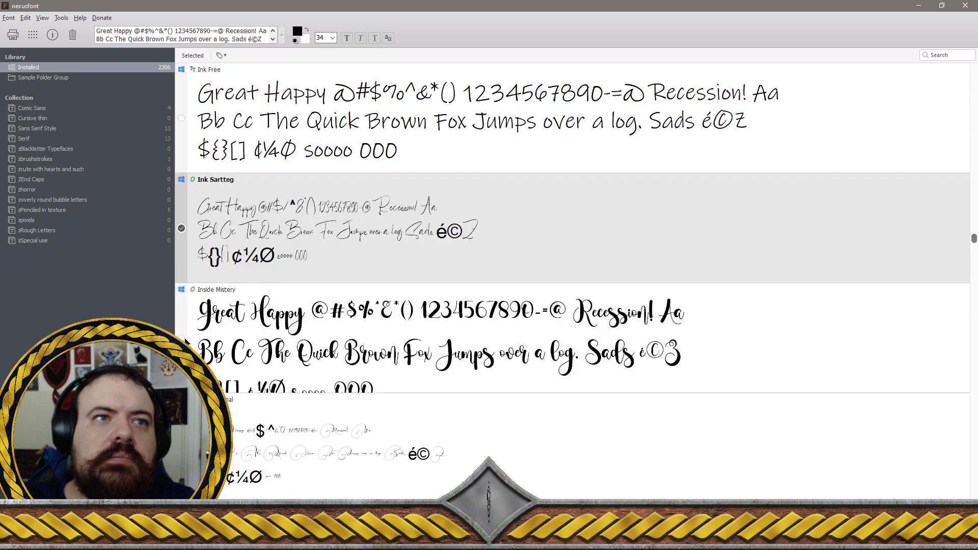
click(187, 341)
Try to uninstall the checked Ink Sartteg and Inside Mistery fonts together
right_click(309, 340)
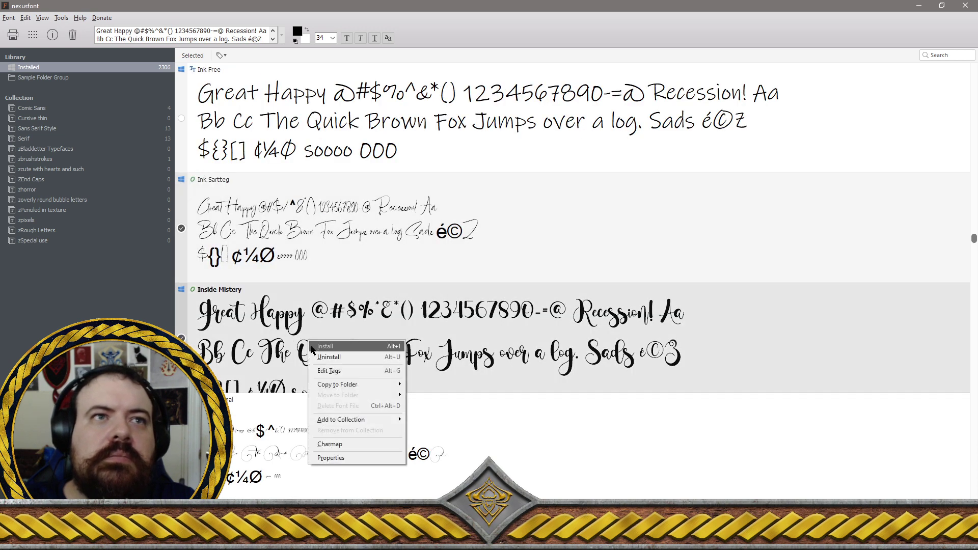
click(317, 357)
click(529, 296)
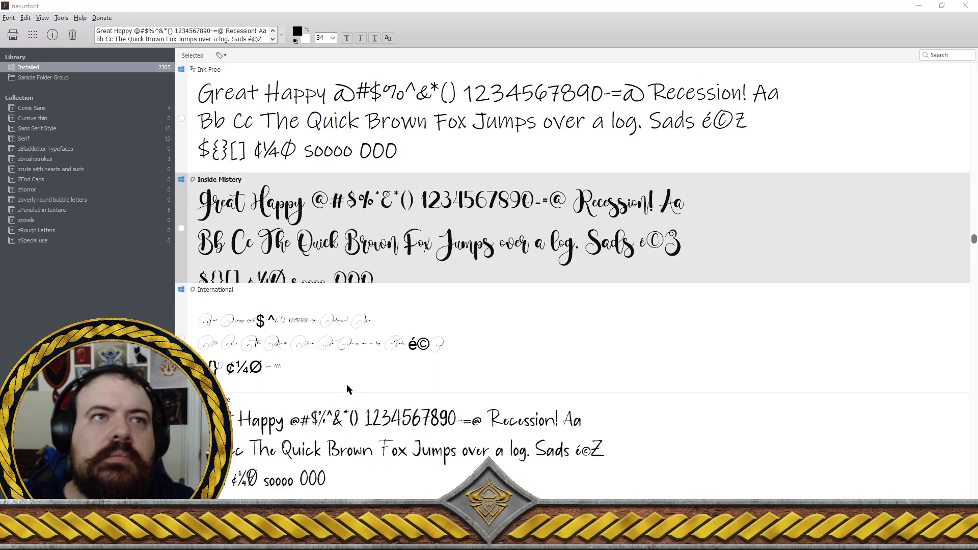
Select the International font and uninstall it
click(349, 388)
right_click(309, 345)
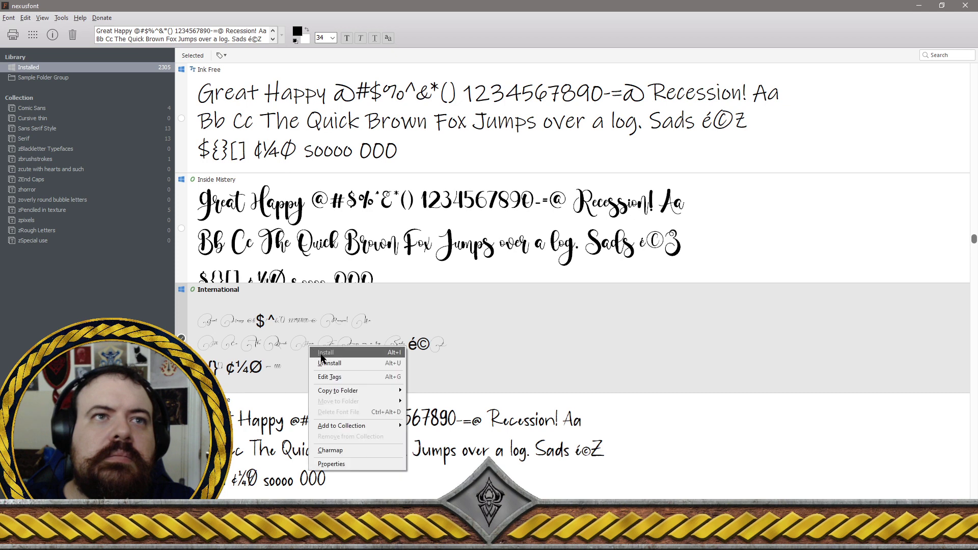
click(326, 361)
click(521, 298)
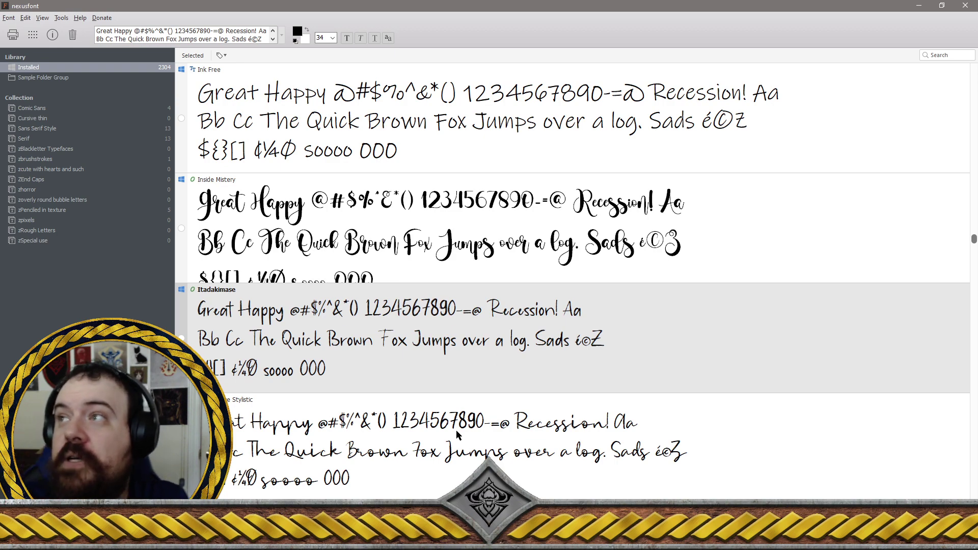
Look back over the remaining fonts from Itadakimase up to I Believe In You Italic
scroll(506, 403, up, 5)
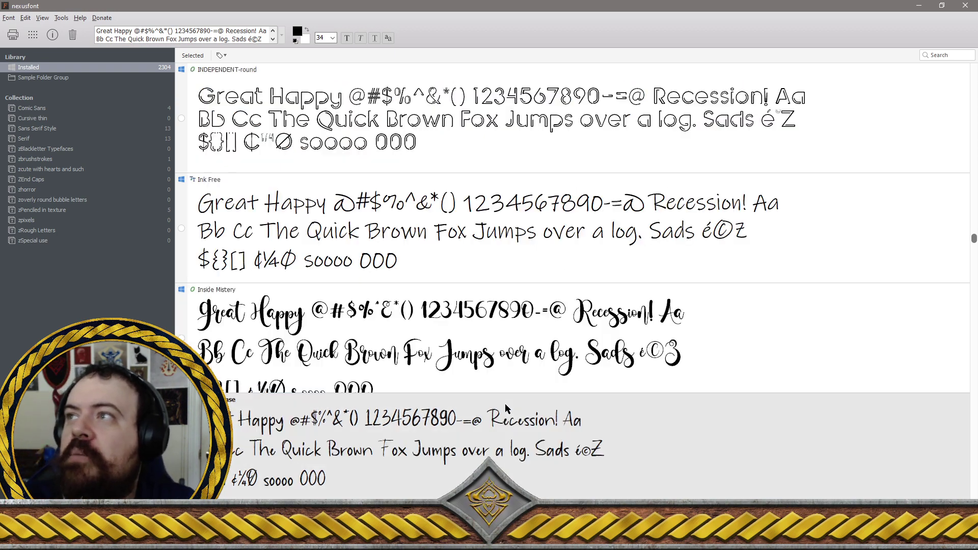
scroll(506, 405, up, 2)
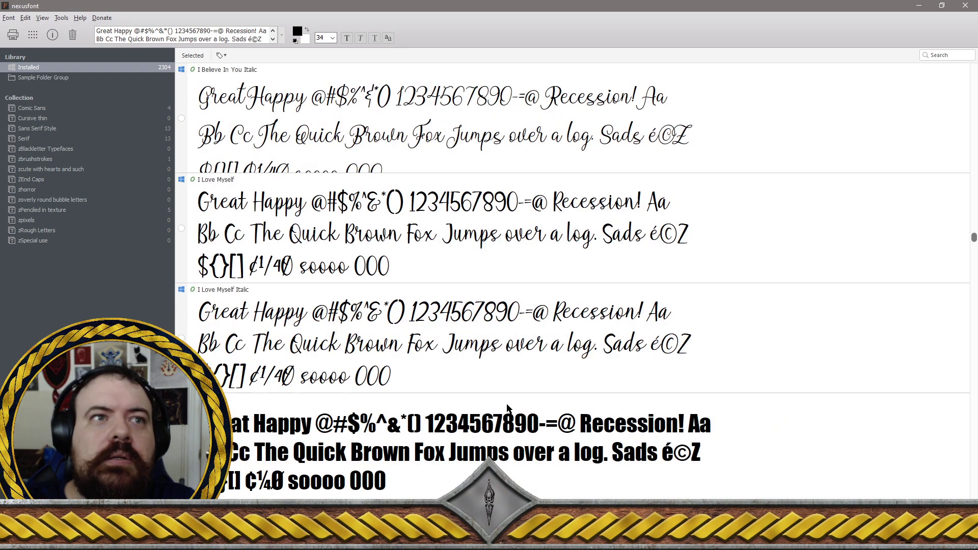